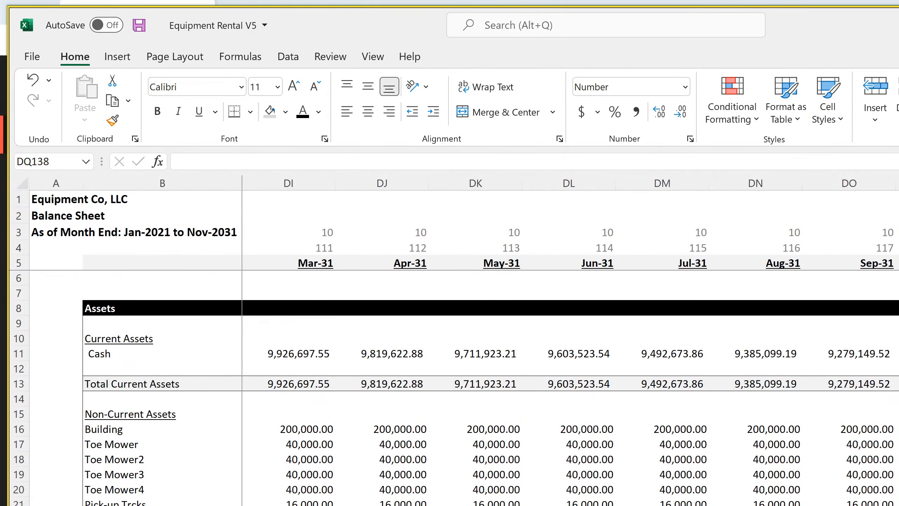
# Review the annual income statement, the monthly balance sheet and the check formulas in E37 through E40 of the funding assumptions sheet
pyautogui.hotkey('ctrl', 'pageup')
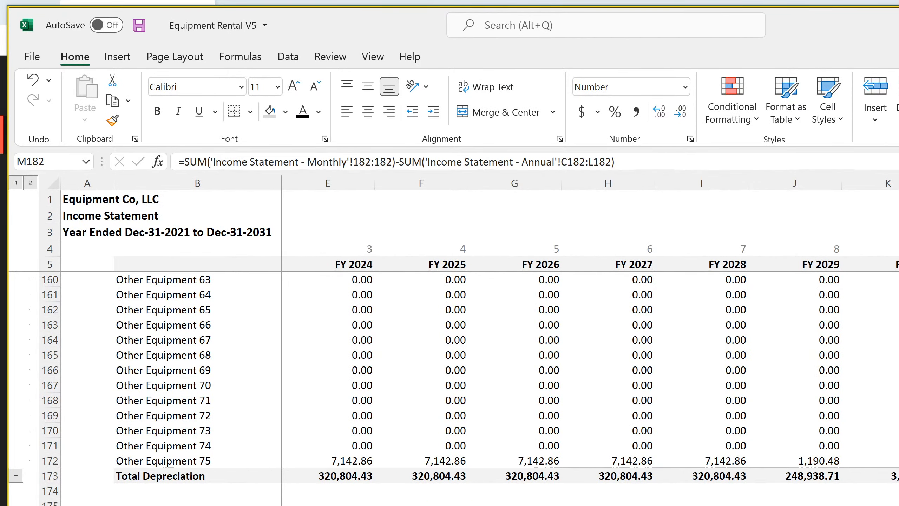
pyautogui.scroll(4, 453, 389)
pyautogui.scroll(-4, 453, 389)
pyautogui.scroll(20, 453, 354)
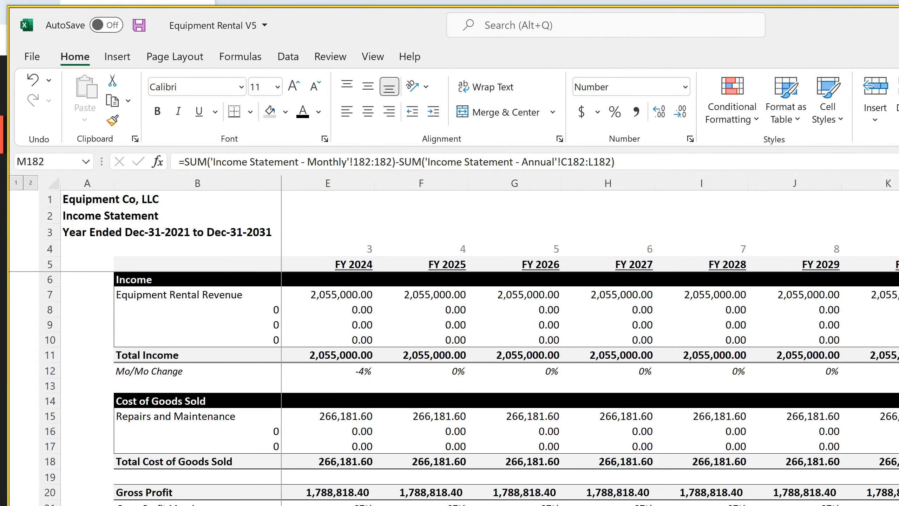
pyautogui.hotkey('ctrl', 'pagedown')
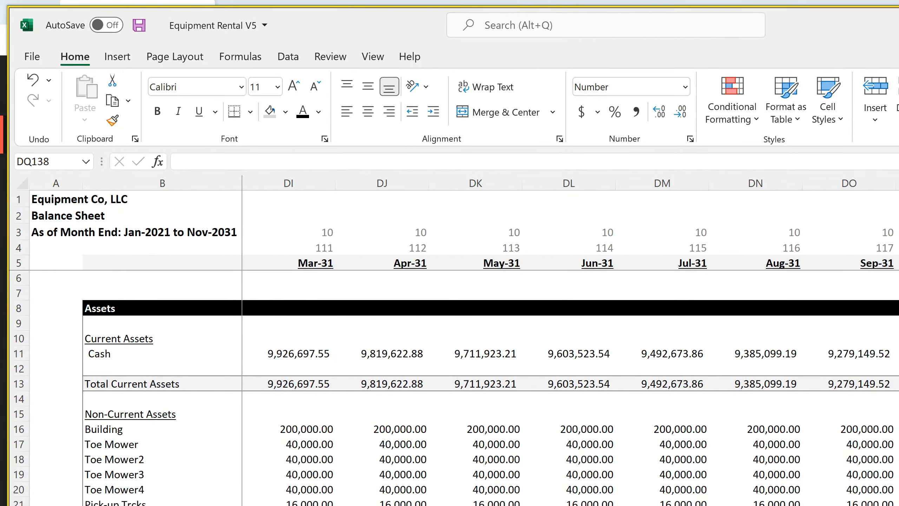
pyautogui.hotkey('ctrl', 'pageup')
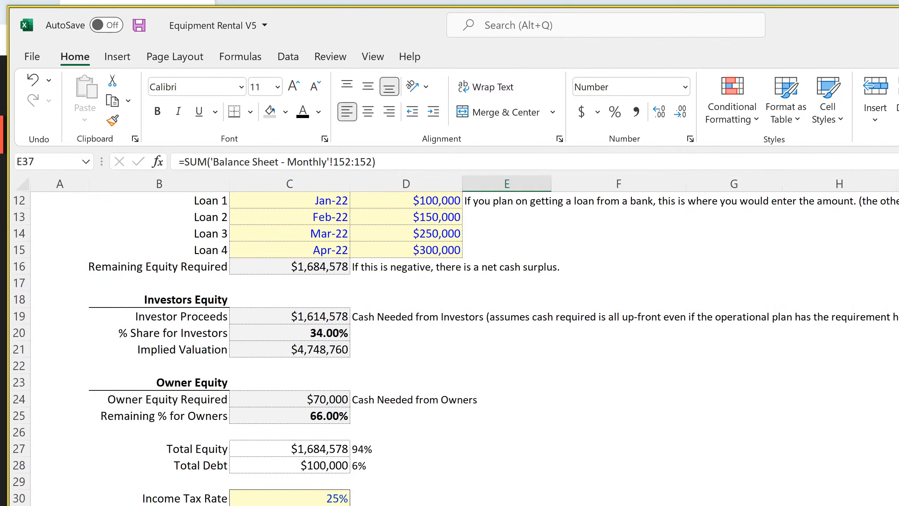
pyautogui.press('Down')
pyautogui.press('Down')
pyautogui.press('Down')
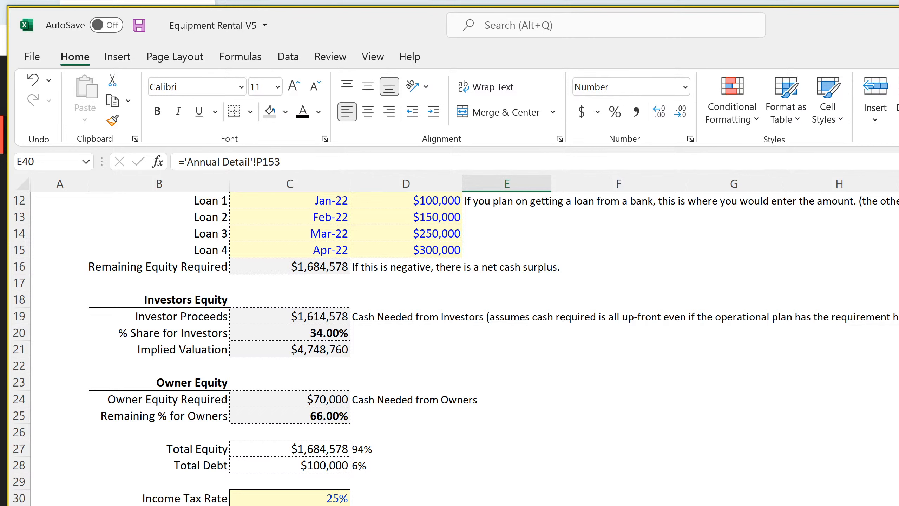
# Examine the Nov-31 taxes, exit value, building purchase and building proceeds formulas under Other Cash Flow Items on the Monthly Detail sheet
pyautogui.hotkey('ctrl', 'pagedown')
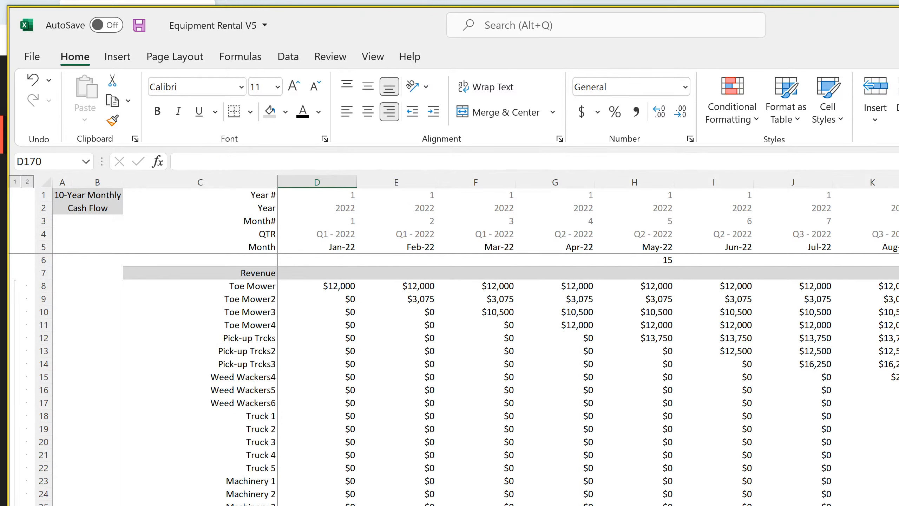
pyautogui.hscroll(20, 588, 379)
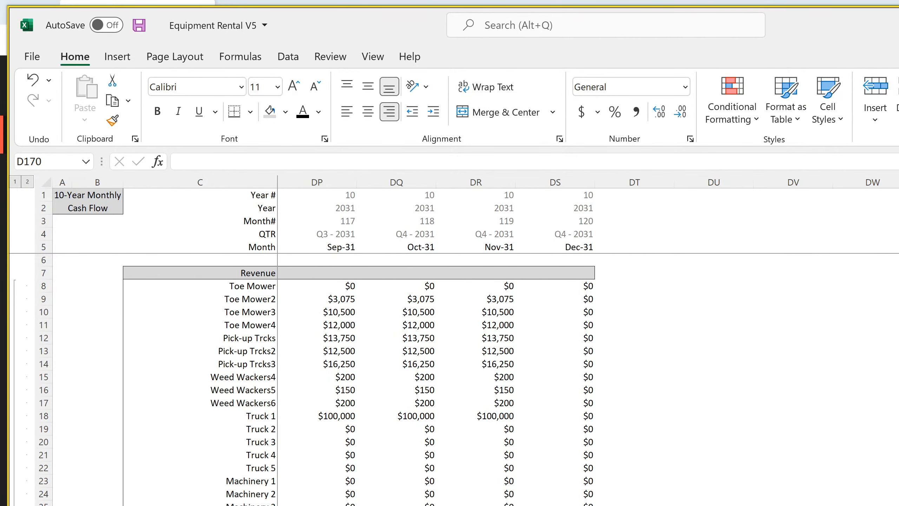
pyautogui.scroll(-20, 449, 379)
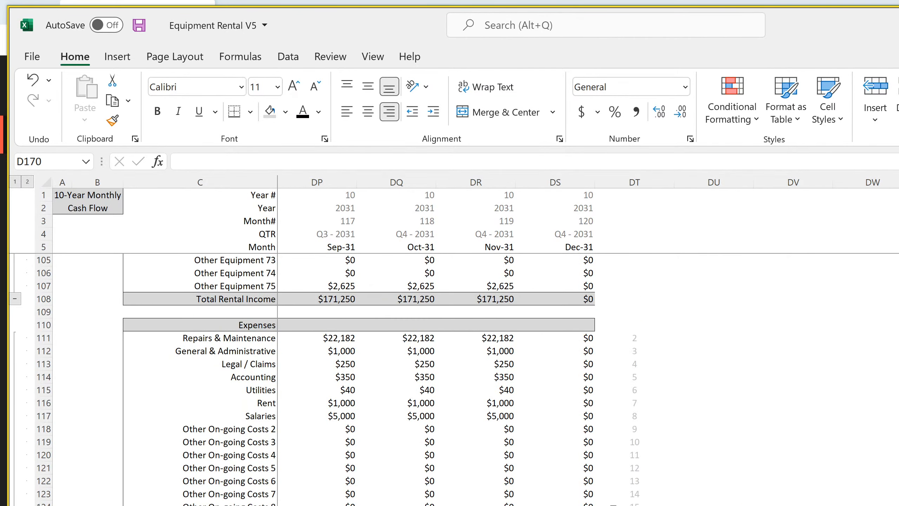
pyautogui.scroll(-4, 324, 381)
pyautogui.scroll(-7, 323, 379)
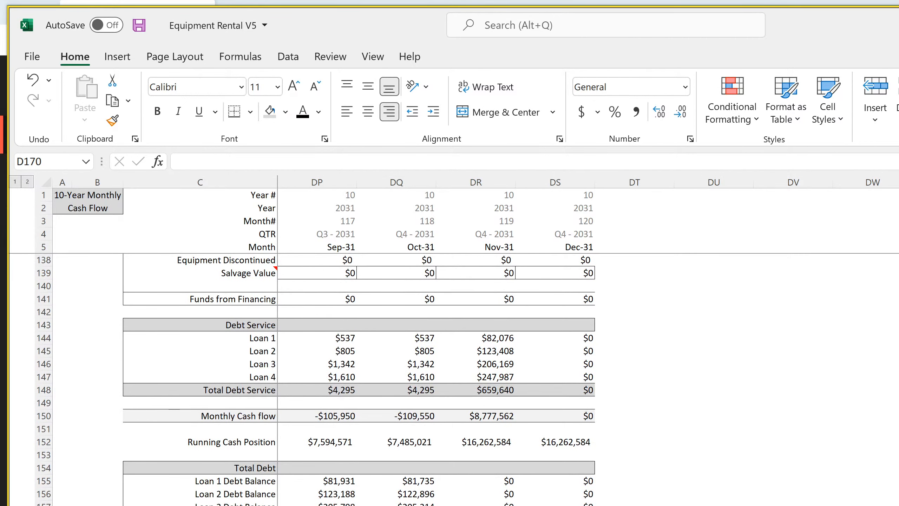
pyautogui.click(475, 505)
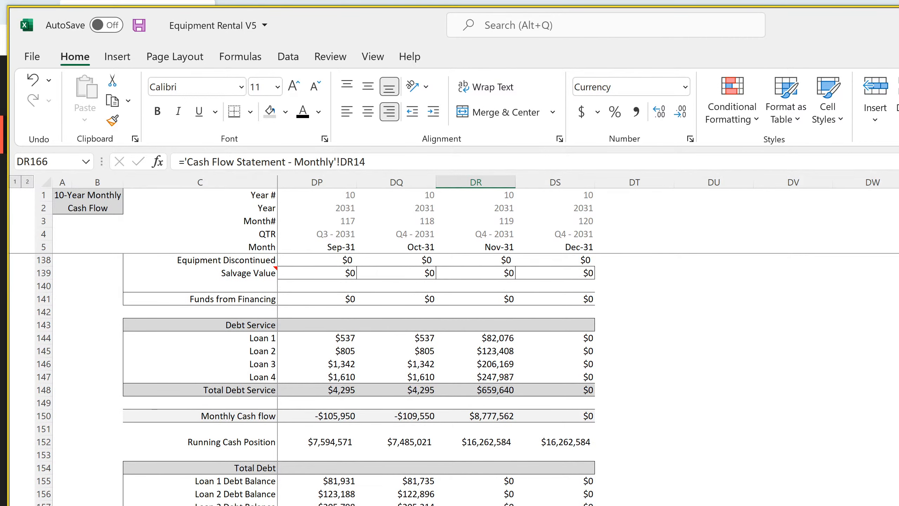
pyautogui.press('Up')
pyautogui.press('Up')
pyautogui.press('Up')
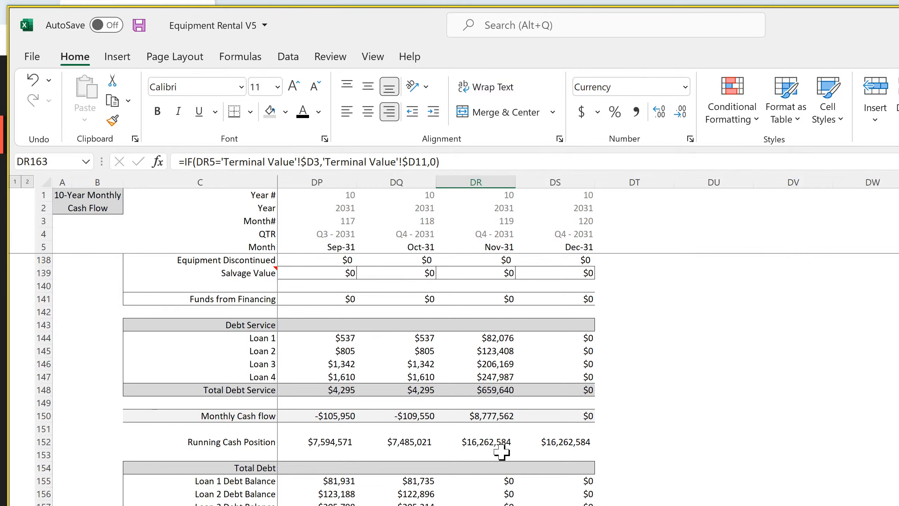
# Inspect the Nov-31 loan payments in the Debt Service section and the operating figures above them on the Monthly Detail sheet
pyautogui.scroll(4, 501, 452)
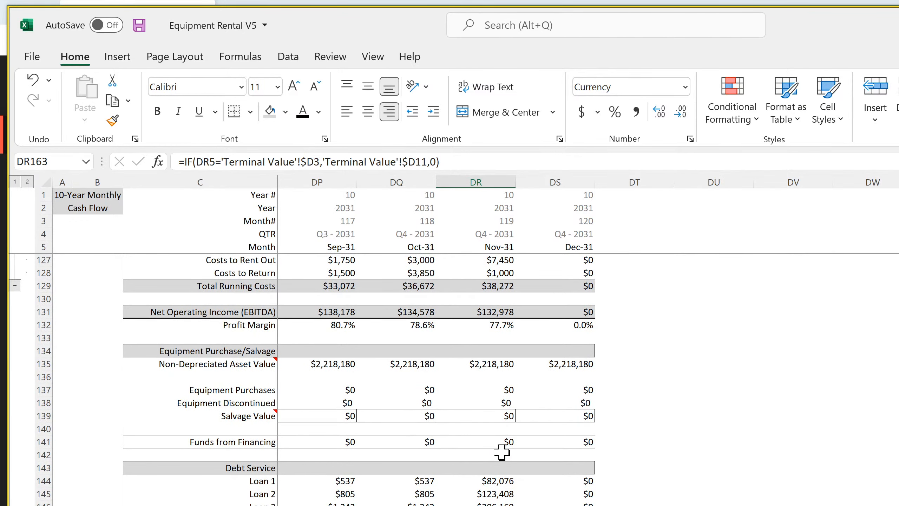
pyautogui.click(494, 483)
pyautogui.moveTo(494, 484); pyautogui.dragTo(494, 505)
pyautogui.click(493, 496)
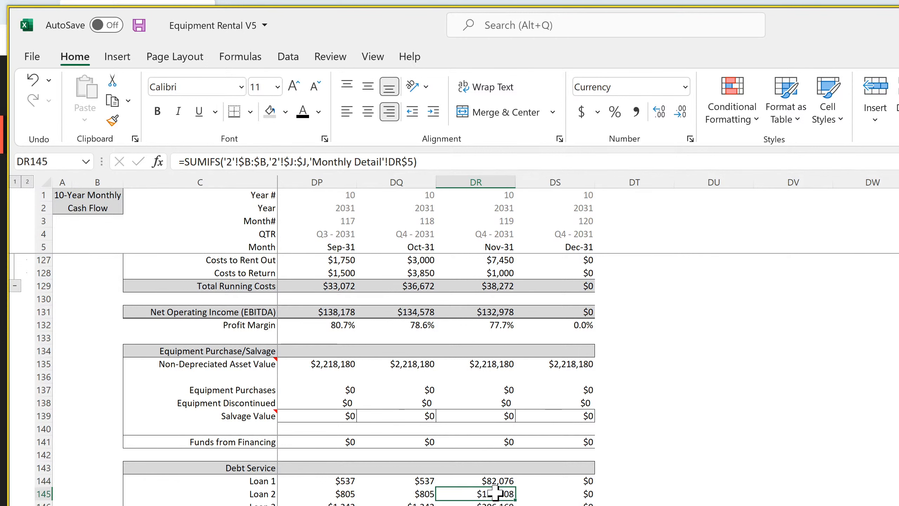
pyautogui.scroll(4, 495, 492)
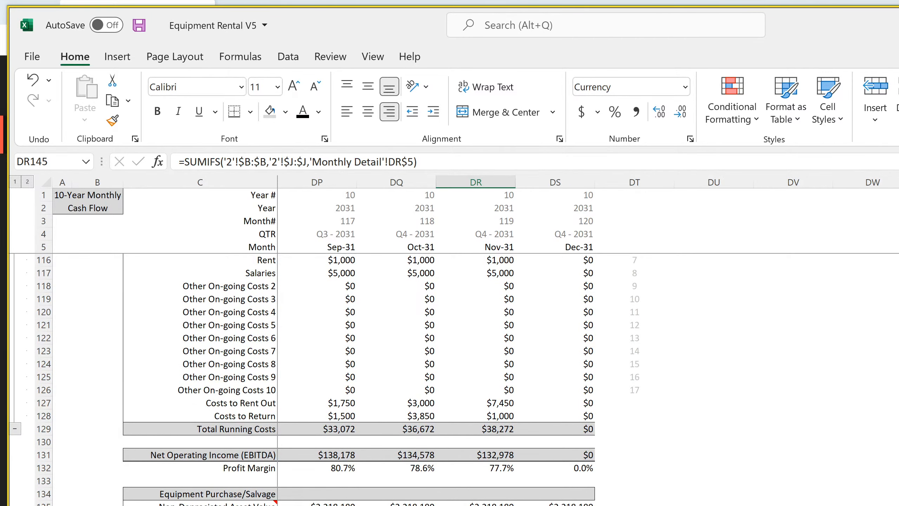
# Examine the Net Change in Cash and Payments for Taxes formulas for the last months of the monthly cash flow statement
pyautogui.hotkey('ctrl', 'pagedown')
pyautogui.scroll(-7, 453, 387)
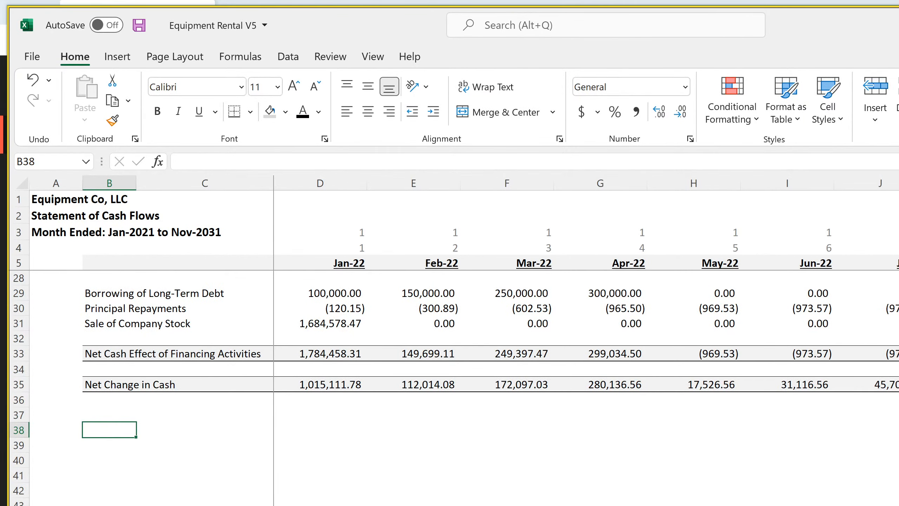
pyautogui.hscroll(20, 586, 387)
pyautogui.hscroll(20, 586, 388)
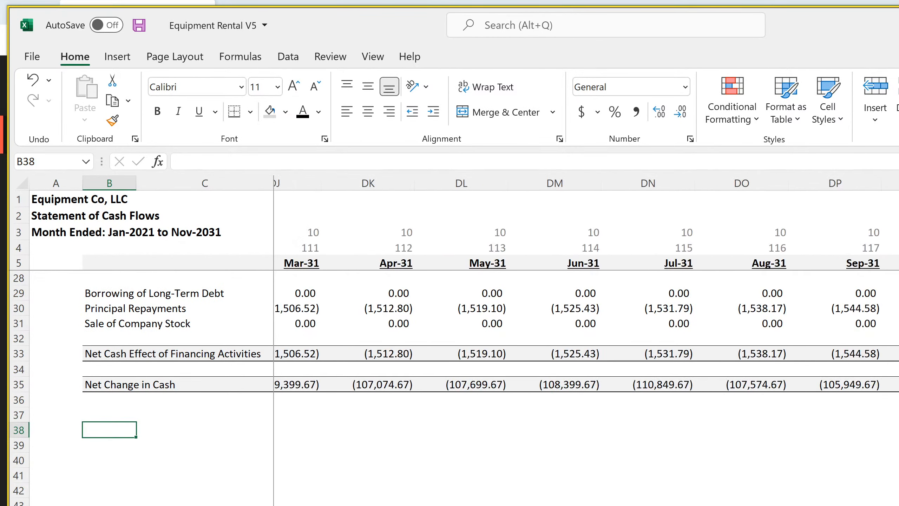
pyautogui.moveTo(898, 445); pyautogui.dragTo(898, 460)
pyautogui.click(898, 445)
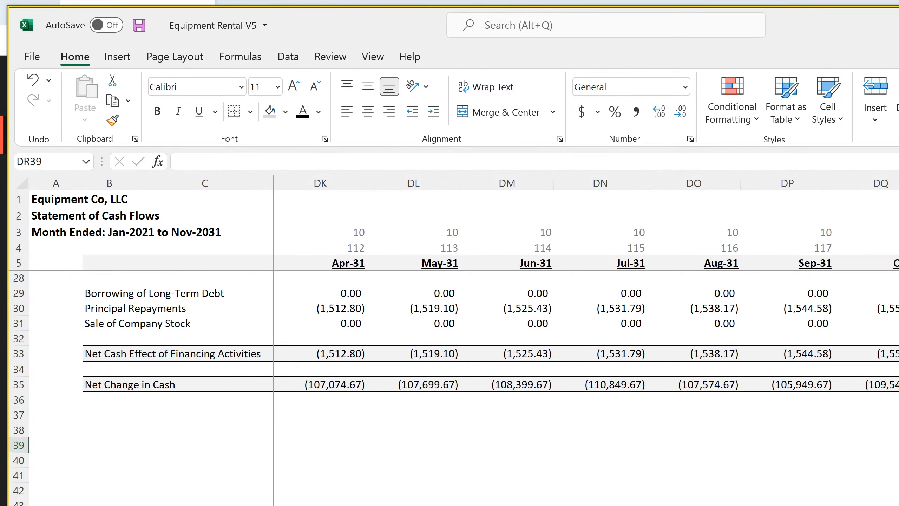
pyautogui.click(879, 380)
pyautogui.scroll(7, 879, 381)
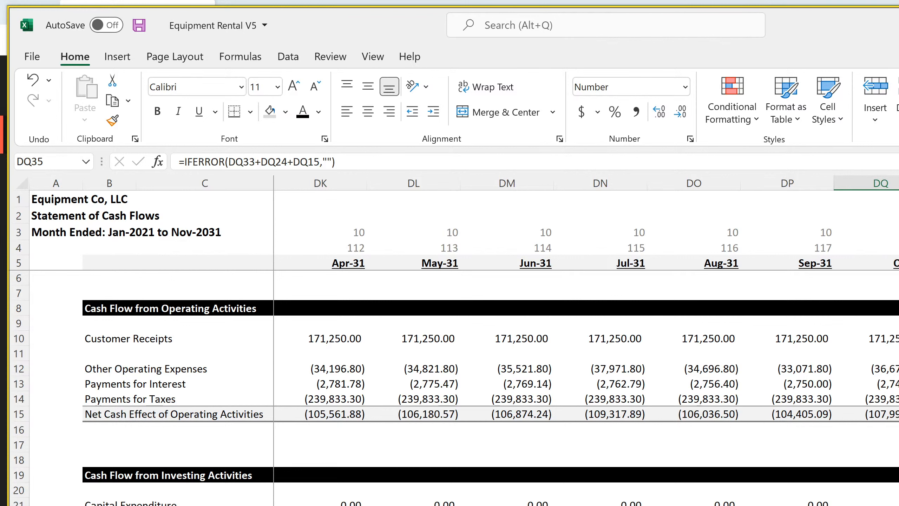
pyautogui.click(891, 399)
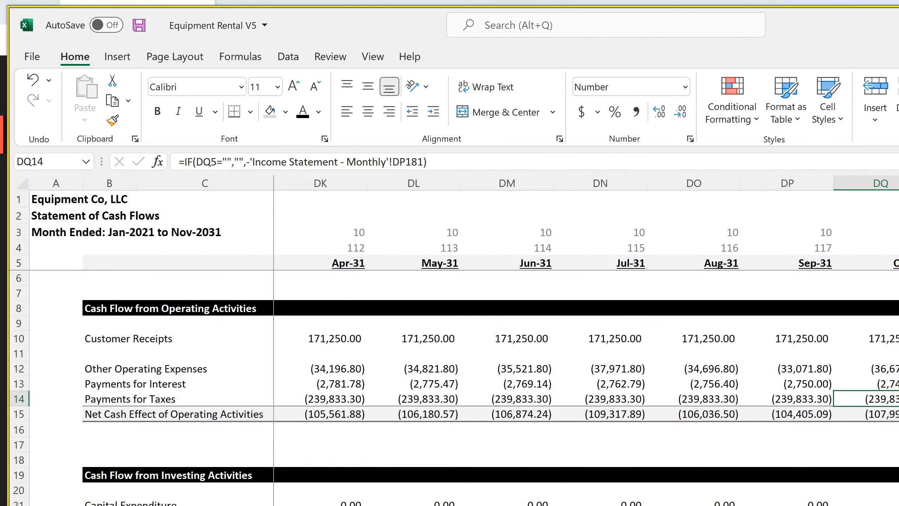
pyautogui.press('Right')
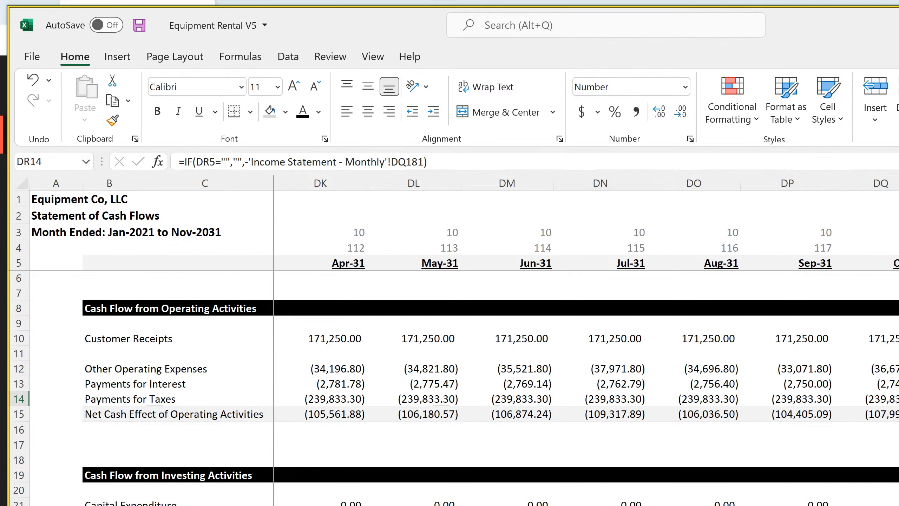
# Link cell DR38, below the monthly cash flow statement, to the Nov-31 cash flow figure on the Monthly Detail sheet
pyautogui.scroll(-4, 460, 354)
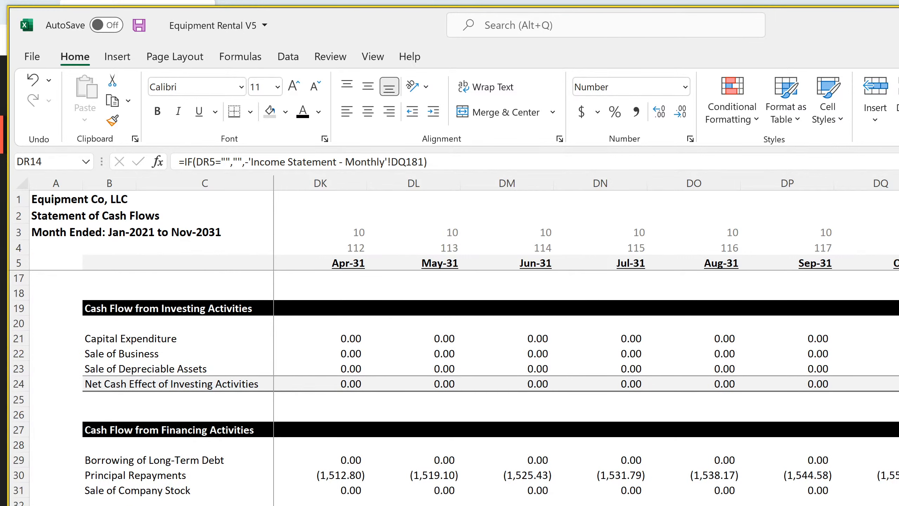
pyautogui.click(898, 505)
pyautogui.click(898, 505)
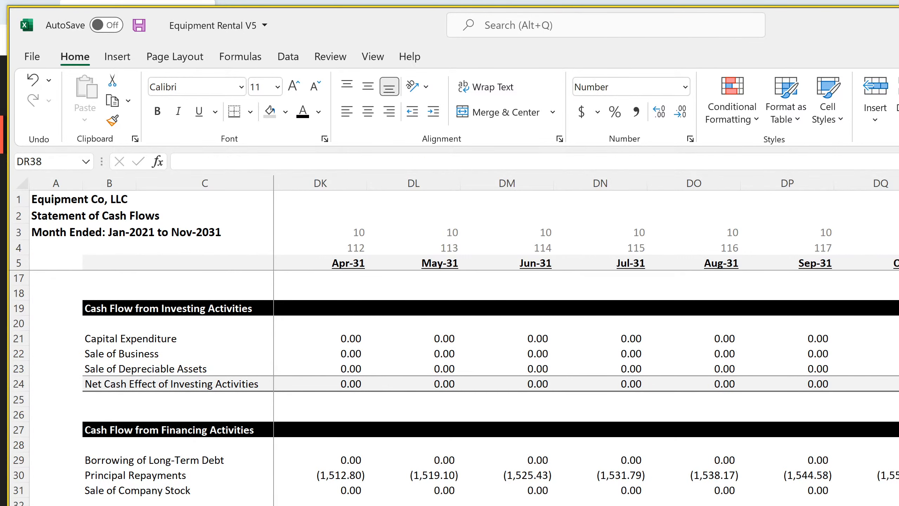
pyautogui.write('=')
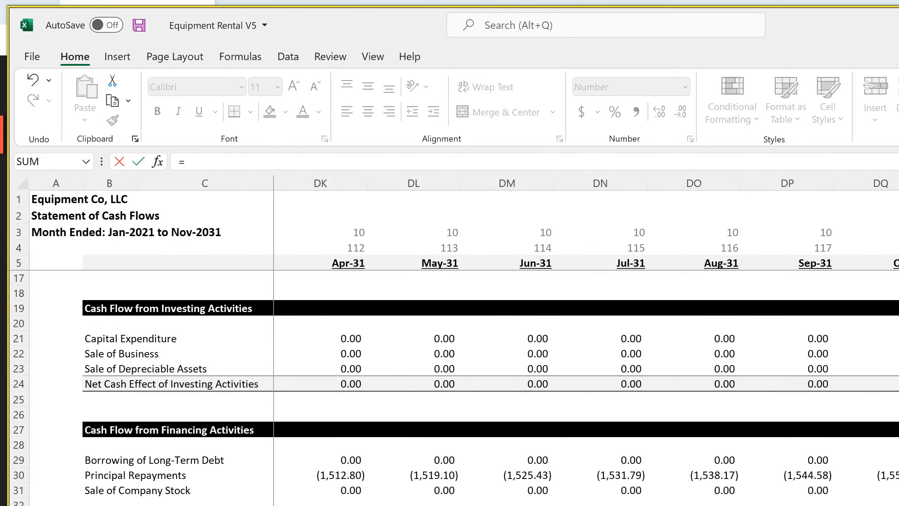
pyautogui.hotkey('ctrl', 'pageup')
pyautogui.scroll(-15, 359, 379)
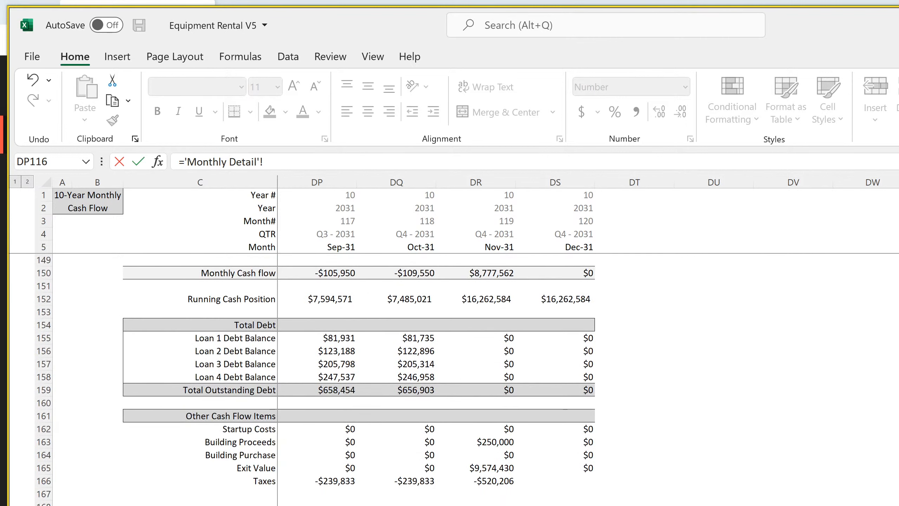
pyautogui.scroll(6, 359, 379)
pyautogui.scroll(2, 584, 496)
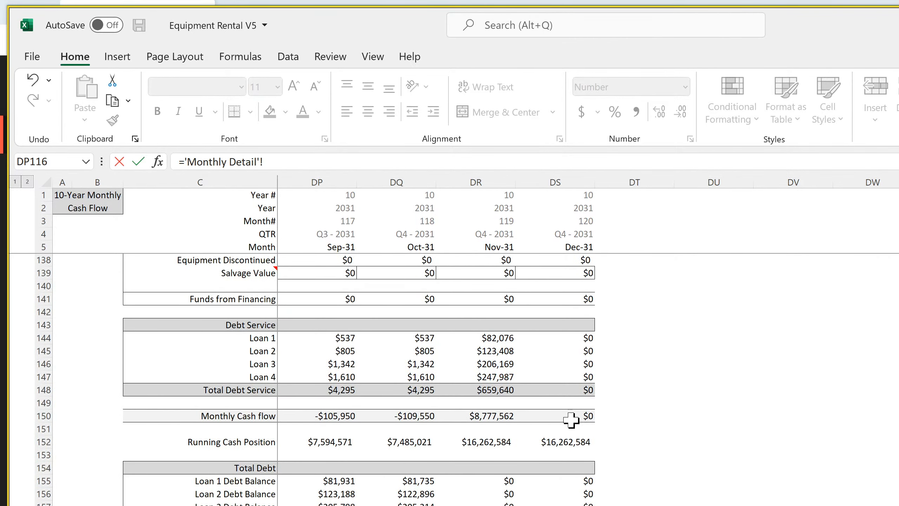
pyautogui.scroll(4, 571, 419)
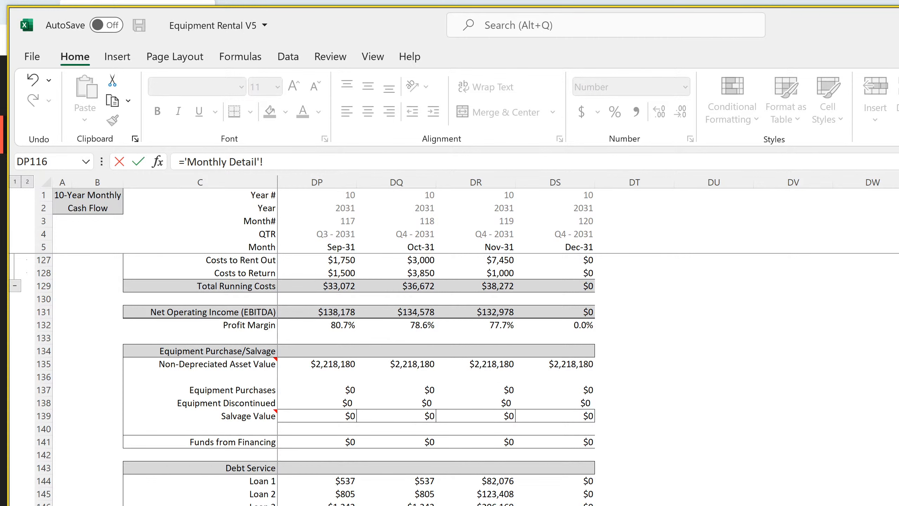
pyautogui.click(476, 505)
pyautogui.press('Return')
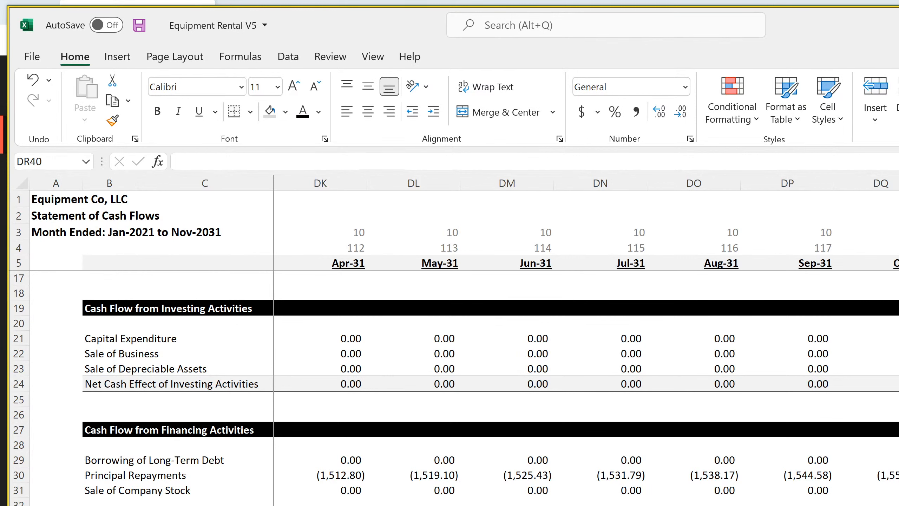
# Enter the difference formula =DR35-DR38 in cell DR40 of the monthly cash flow statement
pyautogui.write('=DR35-')
pyautogui.press('Up')
pyautogui.press('Up')
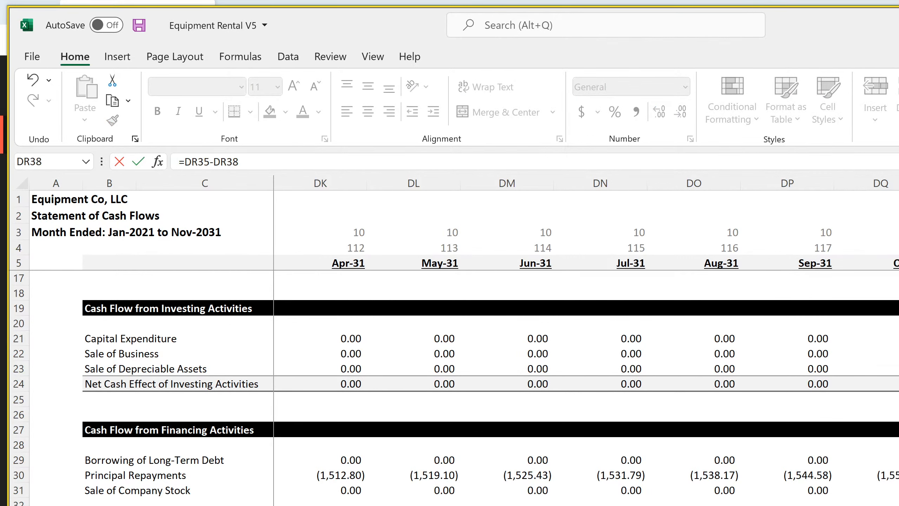
pyautogui.press('Return')
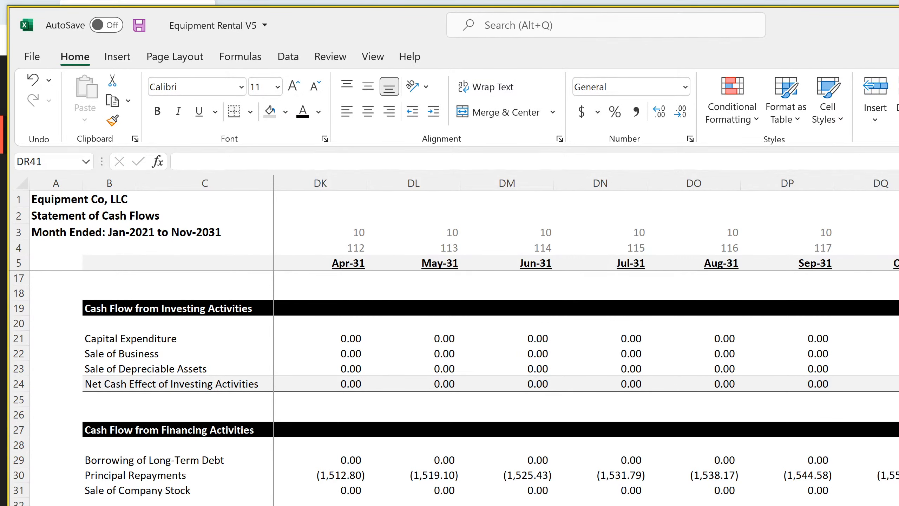
# Review the comparison cells in column DR and the Principal Repayments formula in DR30
pyautogui.press('Up')
pyautogui.press('Up')
pyautogui.press('Up')
pyautogui.press('Down')
pyautogui.press('Down')
pyautogui.press('Down')
pyautogui.click(898, 475)
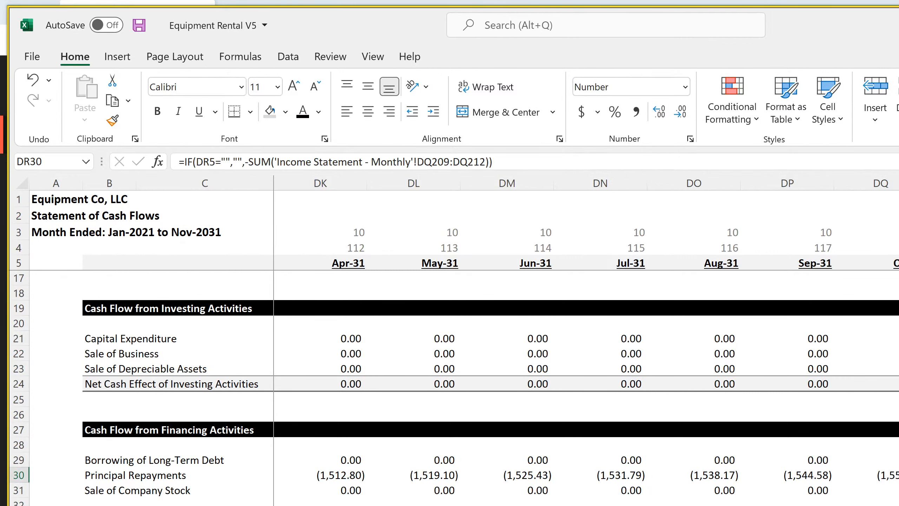
# Inspect the Nov-31 formulas for Total Debt Service and Loans 1 through 4 on the Monthly Detail sheet
pyautogui.hotkey('ctrl', 'pageup')
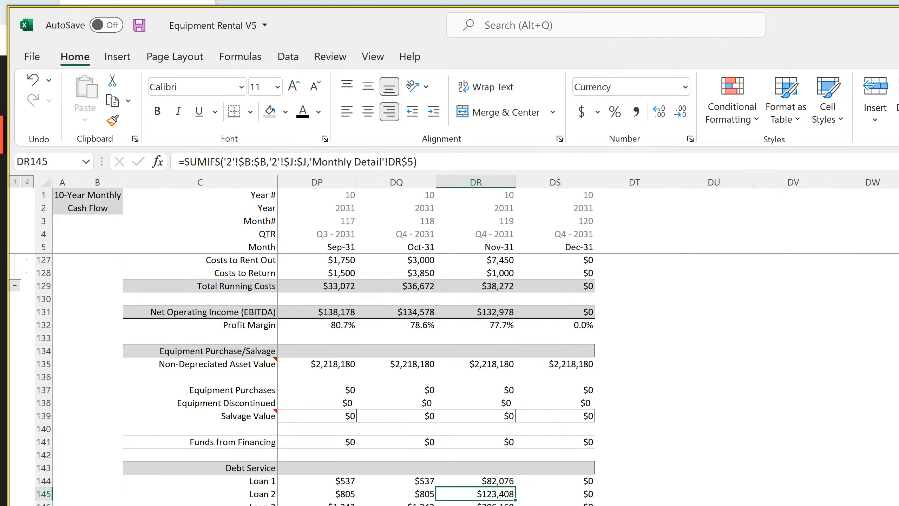
pyautogui.click(476, 505)
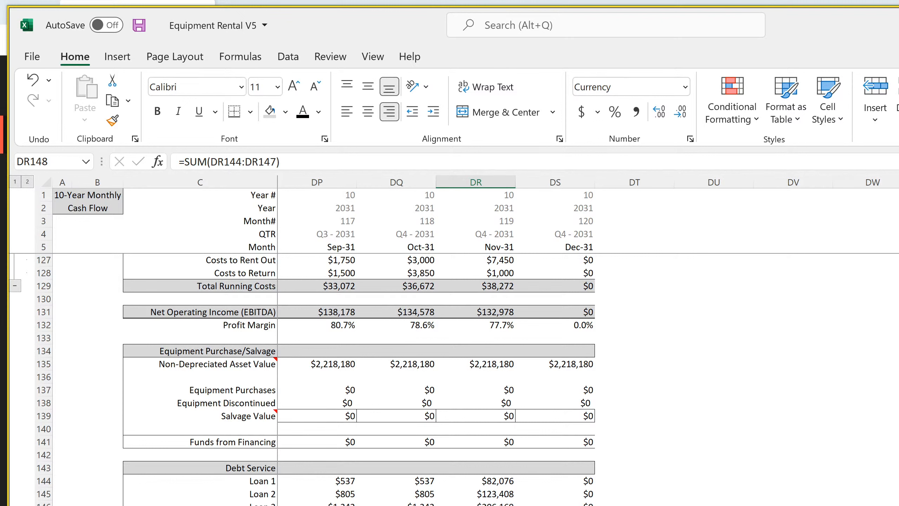
pyautogui.click(493, 483)
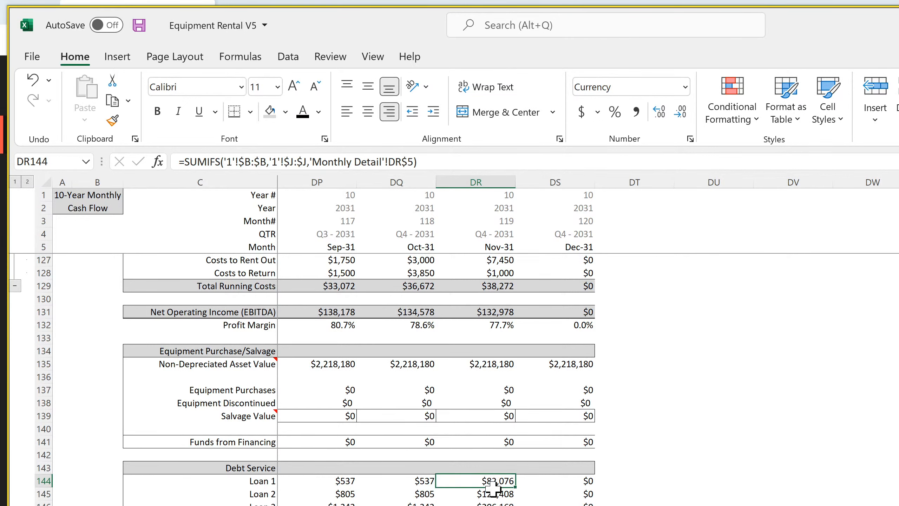
pyautogui.press('Down')
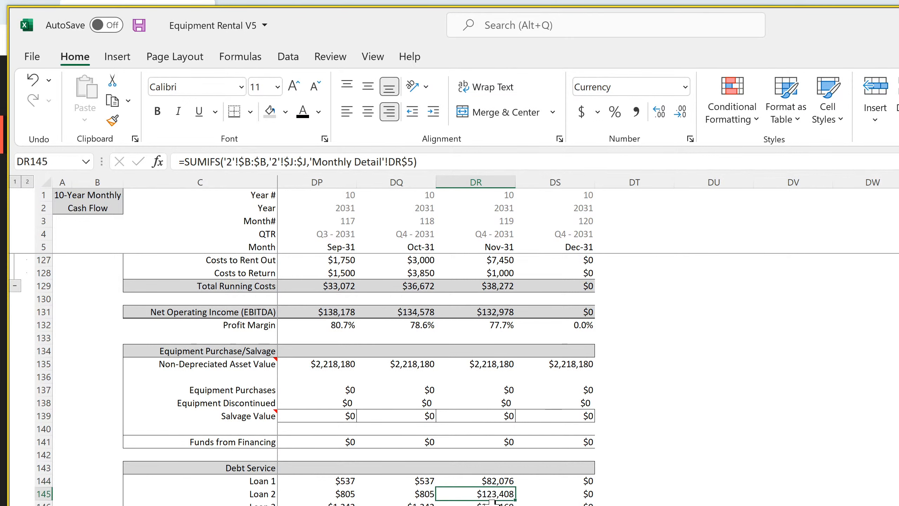
pyautogui.press('Down')
pyautogui.press('Down')
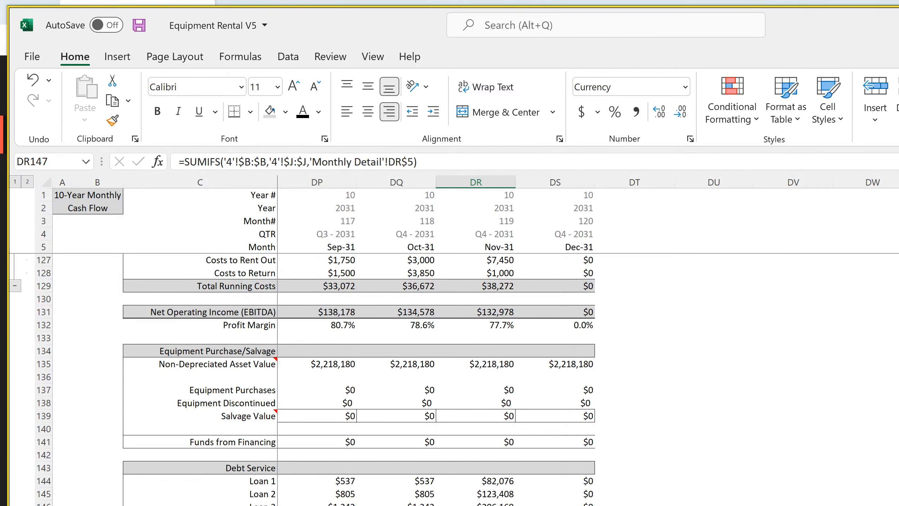
# Inspect the Nov-31 interest-per-loan and principal-per-loan formulas for Loans 1 through 4 on the monthly Income Statement, then return to Monthly Detail
pyautogui.hotkey('ctrl', 'pagedown')
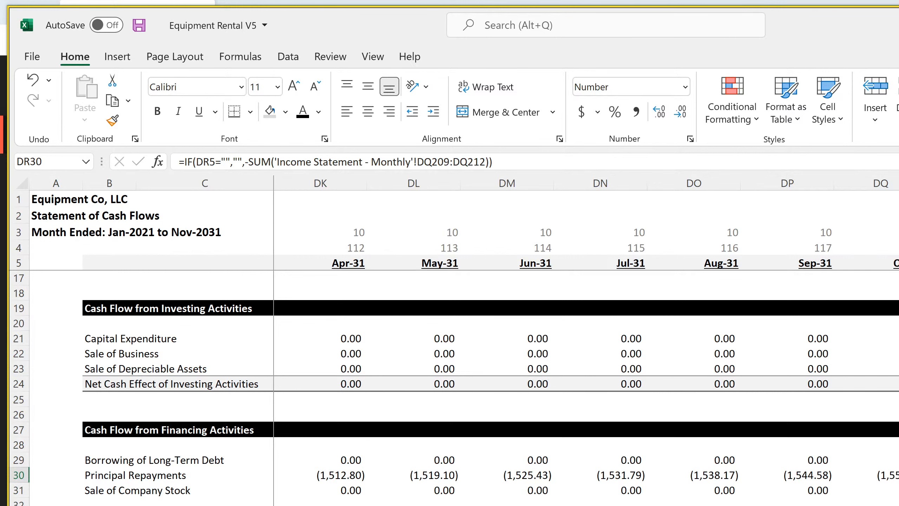
pyautogui.hotkey('ctrl', 'pageup')
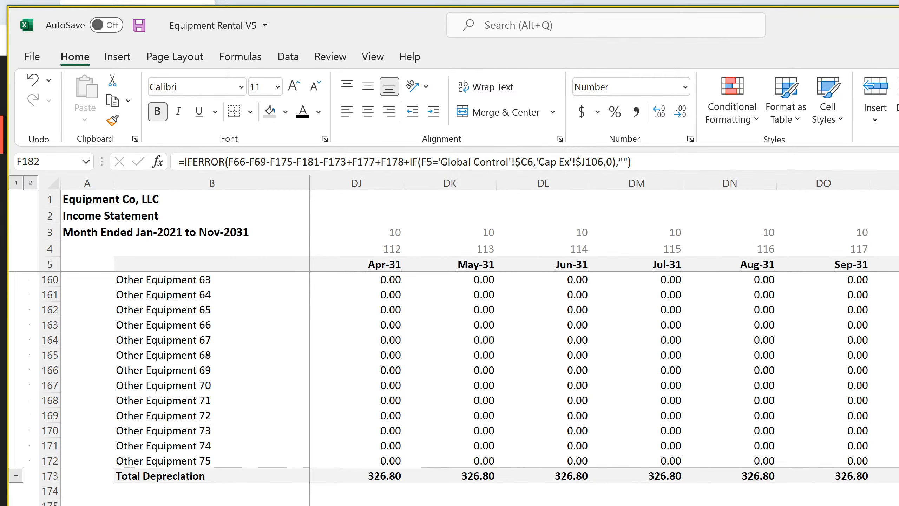
pyautogui.scroll(-4, 455, 390)
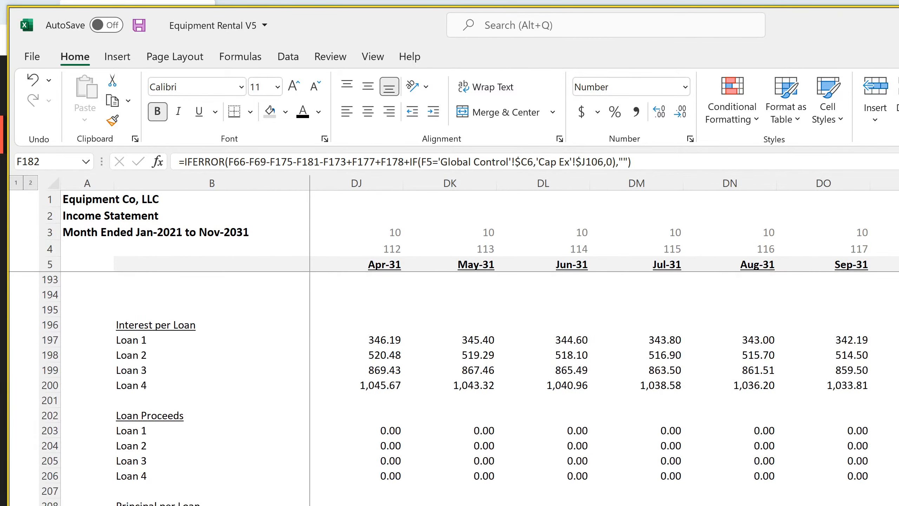
pyautogui.moveTo(898, 340); pyautogui.dragTo(898, 400)
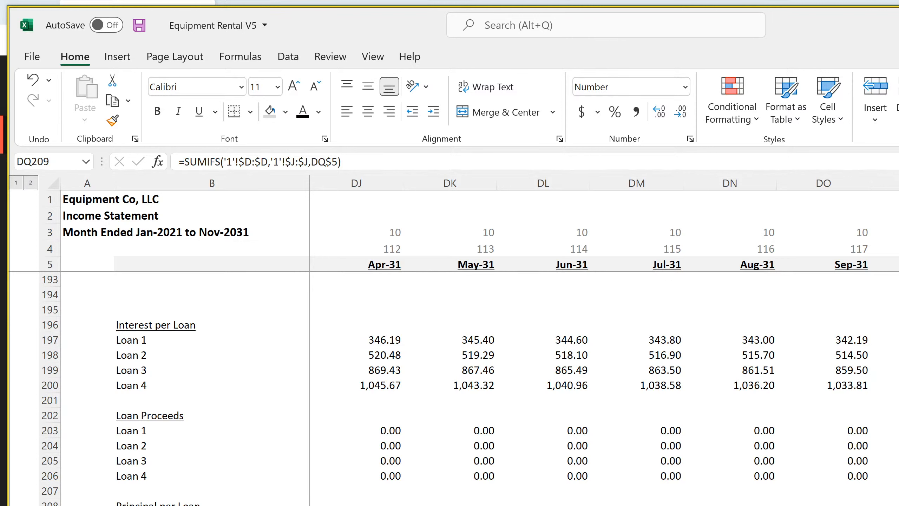
pyautogui.moveTo(898, 340); pyautogui.dragTo(898, 385)
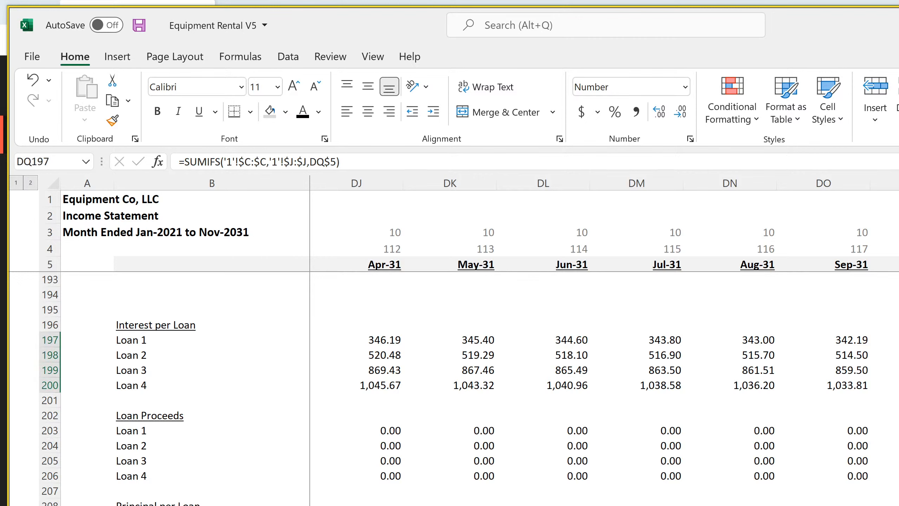
pyautogui.moveTo(898, 505); pyautogui.dragTo(898, 505)
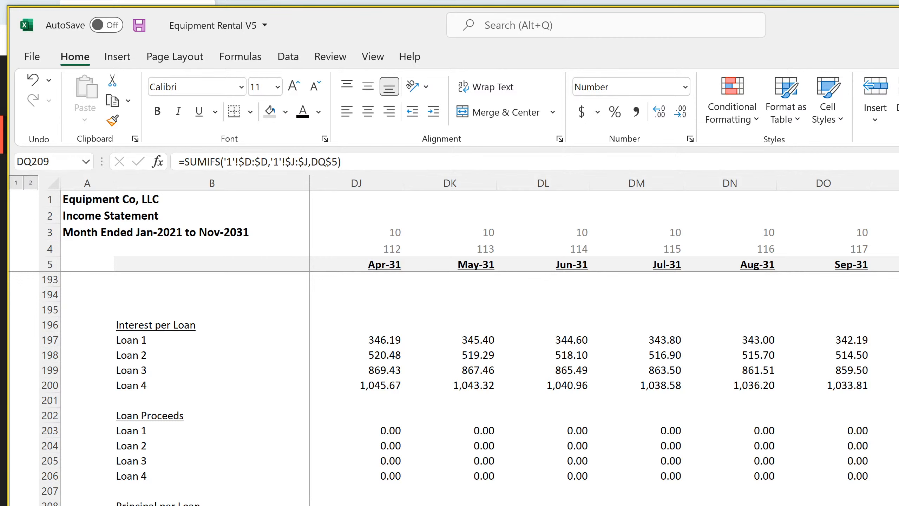
pyautogui.hotkey('ctrl', 'pageup')
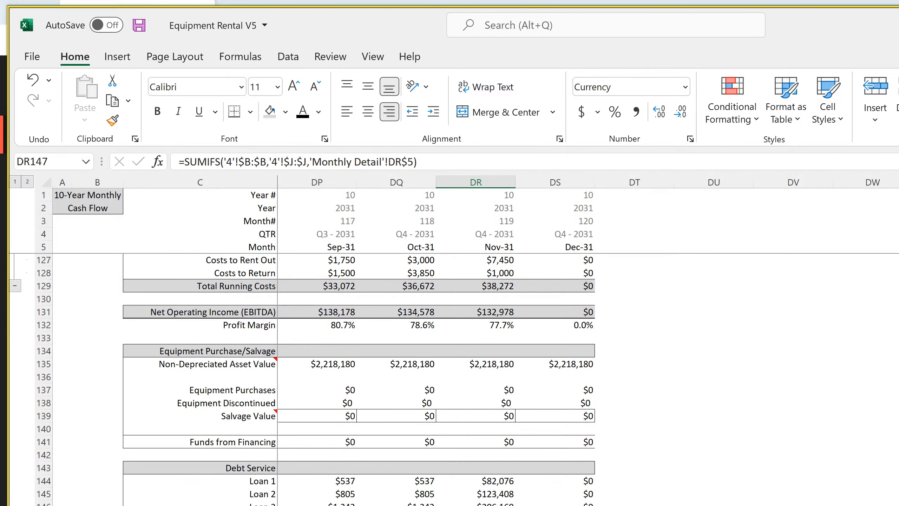
# Enter =DR30+DR13 in cell DR38 of the monthly cash flow statement to add Nov-31 Principal Repayments and Payments for Interest
pyautogui.hotkey('ctrl', 'pagedown')
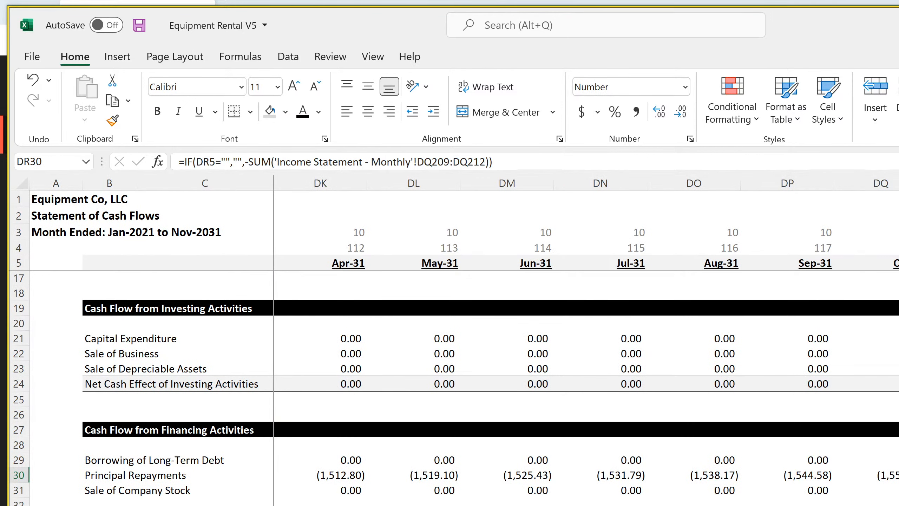
pyautogui.click(898, 505)
pyautogui.click(898, 505)
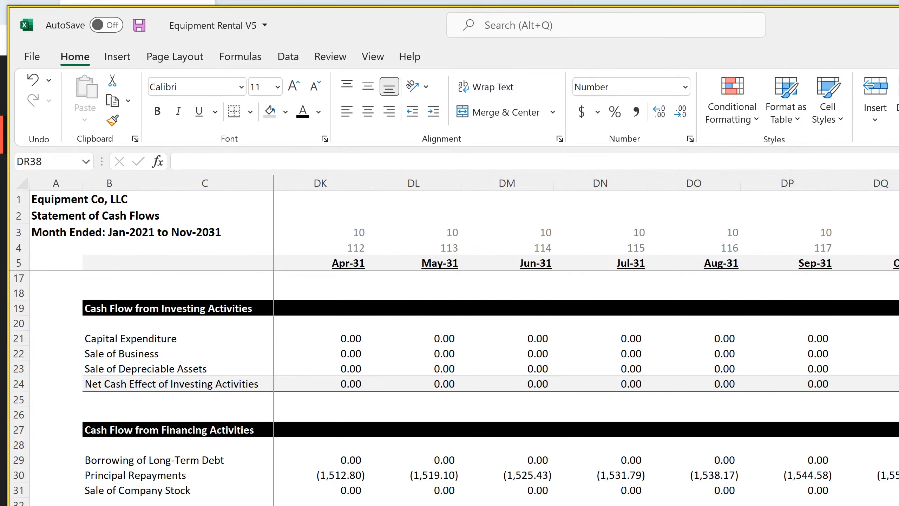
pyautogui.write('=')
pyautogui.click(898, 475)
pyautogui.write('+')
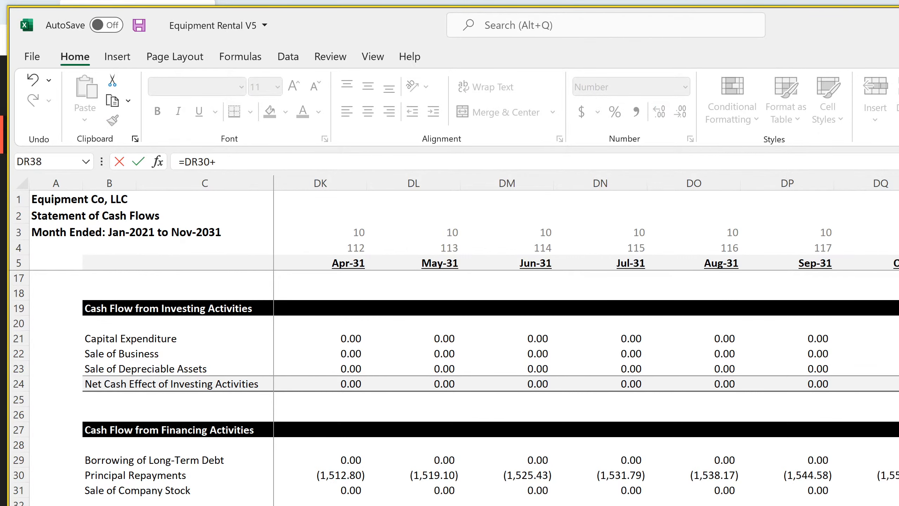
pyautogui.scroll(4, 455, 388)
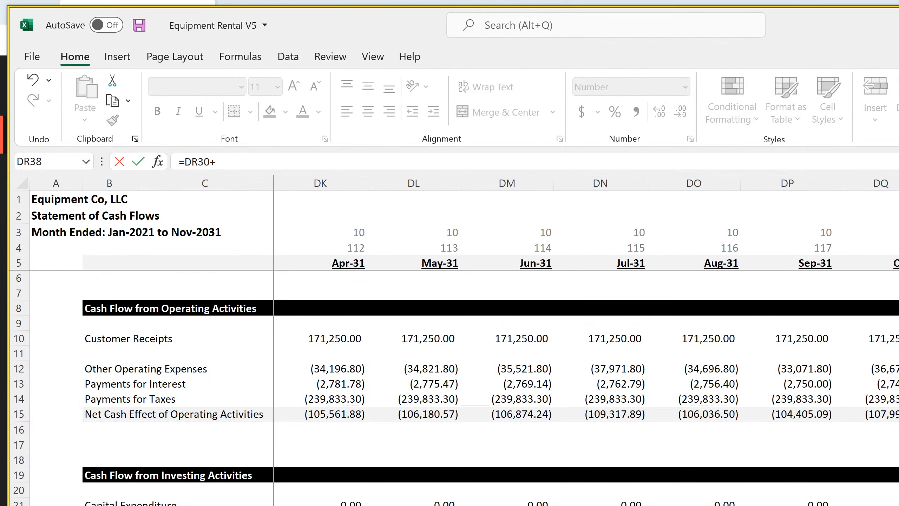
pyautogui.click(898, 384)
pyautogui.press('Return')
pyautogui.scroll(-3, 456, 388)
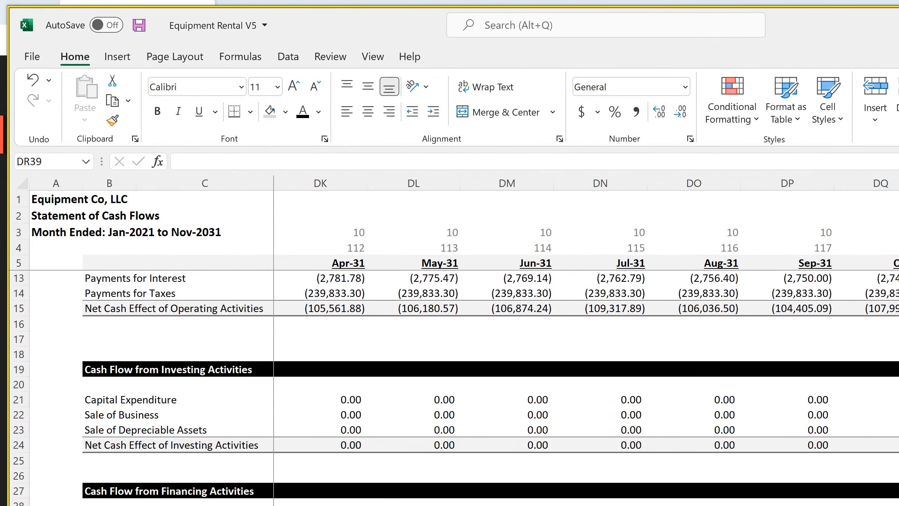
# Compare the combined principal and interest in DR38 with Nov-31 Total Debt Service in DR148 on the Monthly Detail sheet
pyautogui.press('Up')
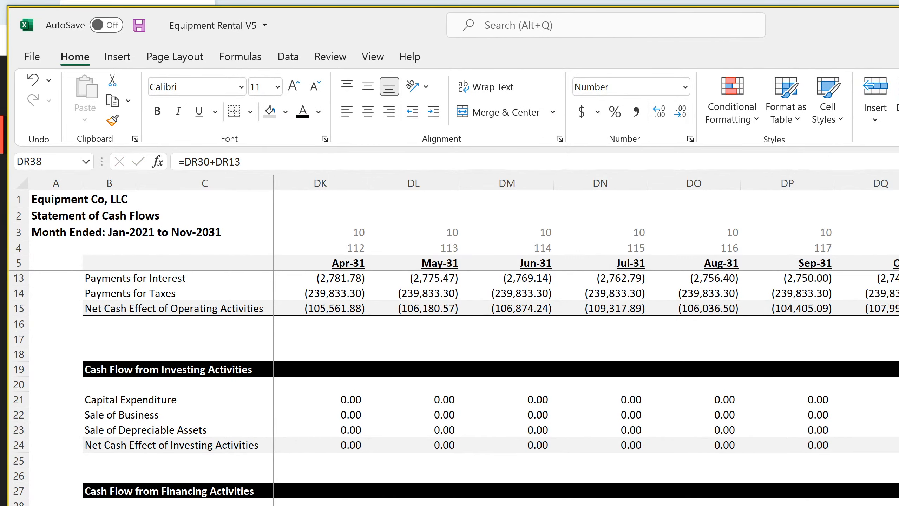
pyautogui.hotkey('ctrl', 'pageup')
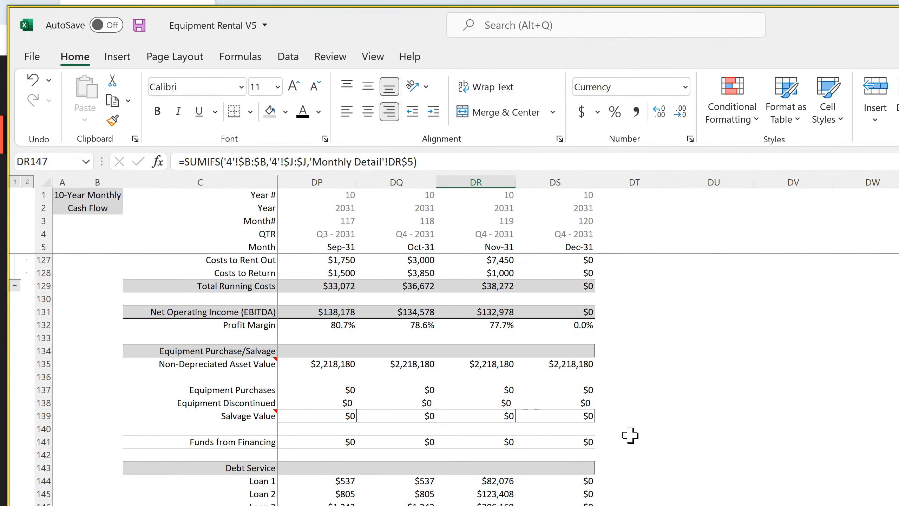
pyautogui.press('Down')
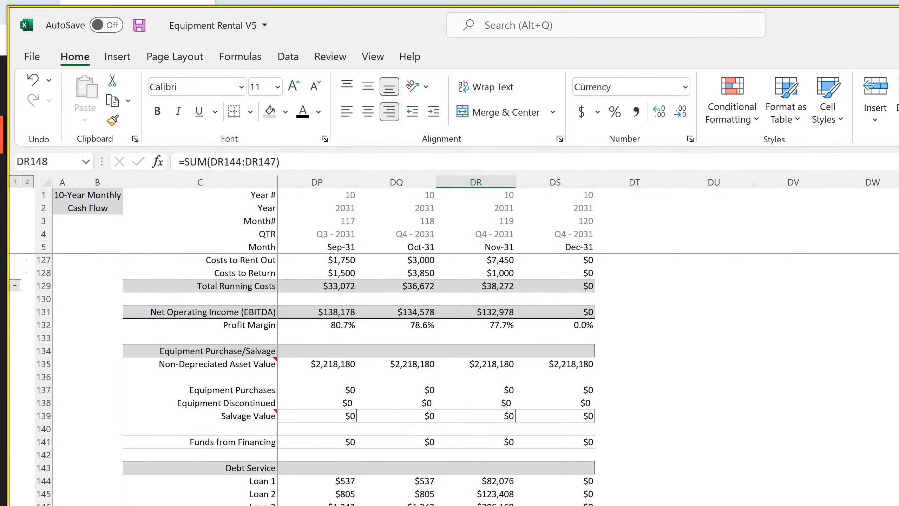
pyautogui.hotkey('ctrl', 'pagedown')
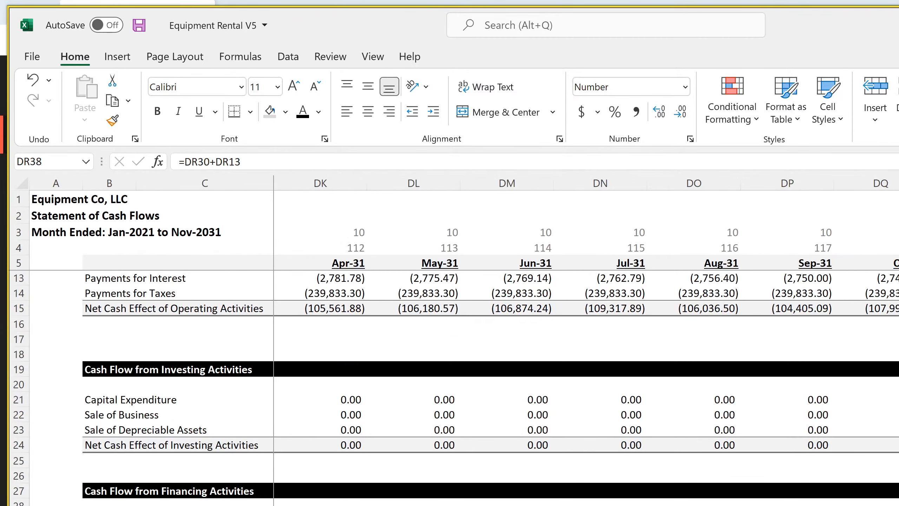
pyautogui.press('Down')
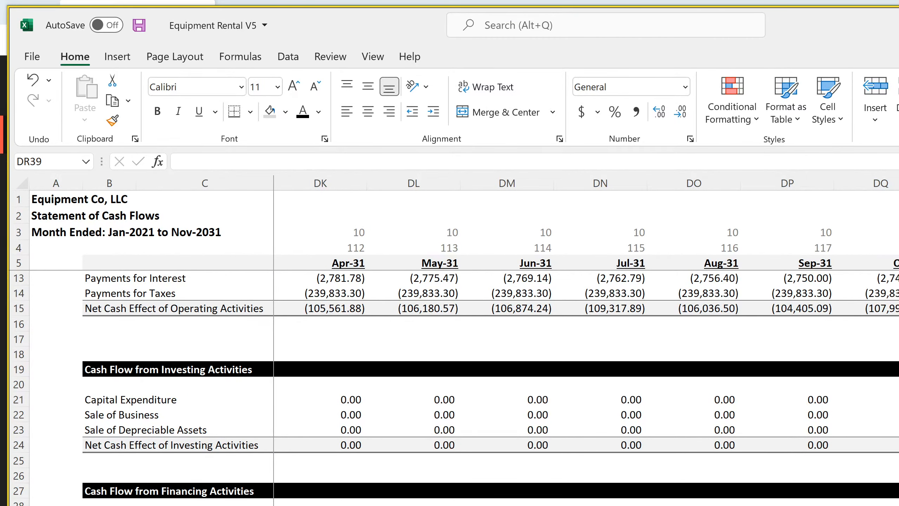
# Inspect the Nov-31 Sale of Business and Sale of Depreciable Assets formulas against the terminal value formula in DR165 on Monthly Detail
pyautogui.click(898, 415)
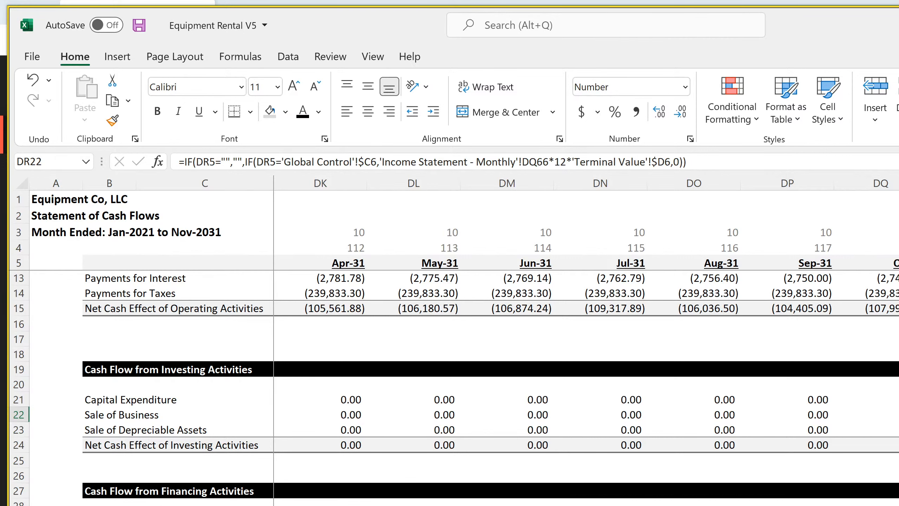
pyautogui.press('Down')
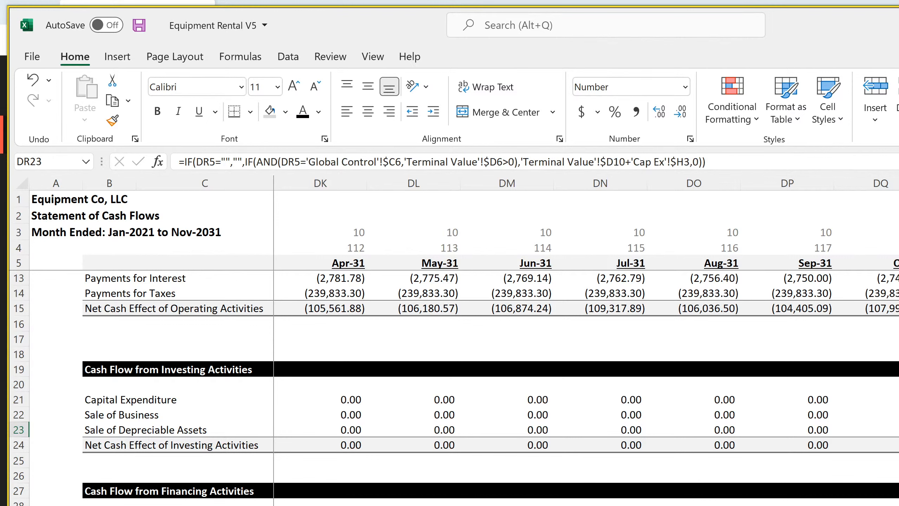
pyautogui.hotkey('ctrl', 'pageup')
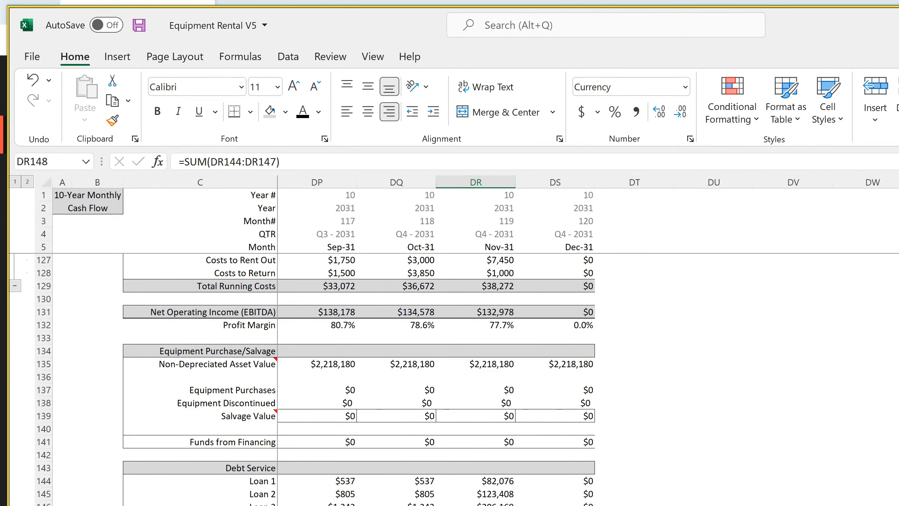
pyautogui.scroll(-4, 436, 379)
pyautogui.click(476, 505)
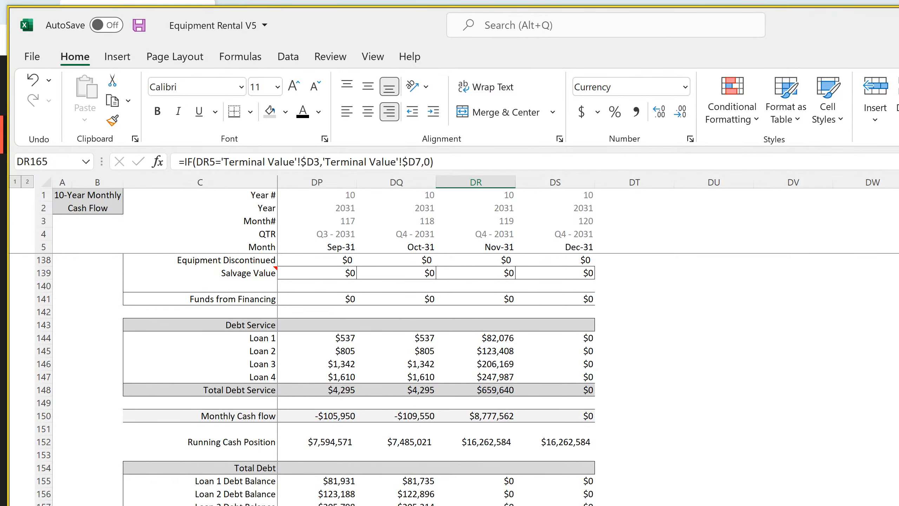
pyautogui.hotkey('ctrl', 'pagedown')
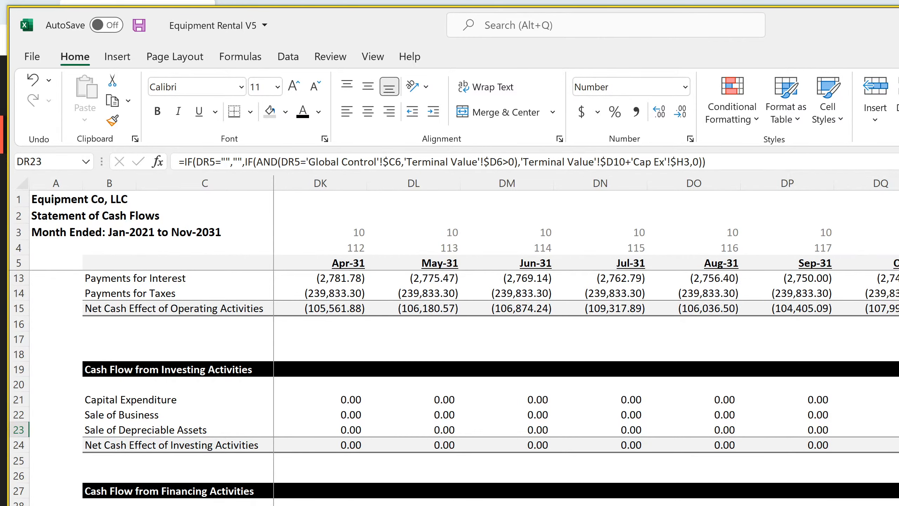
pyautogui.hotkey('ctrl', 'pageup')
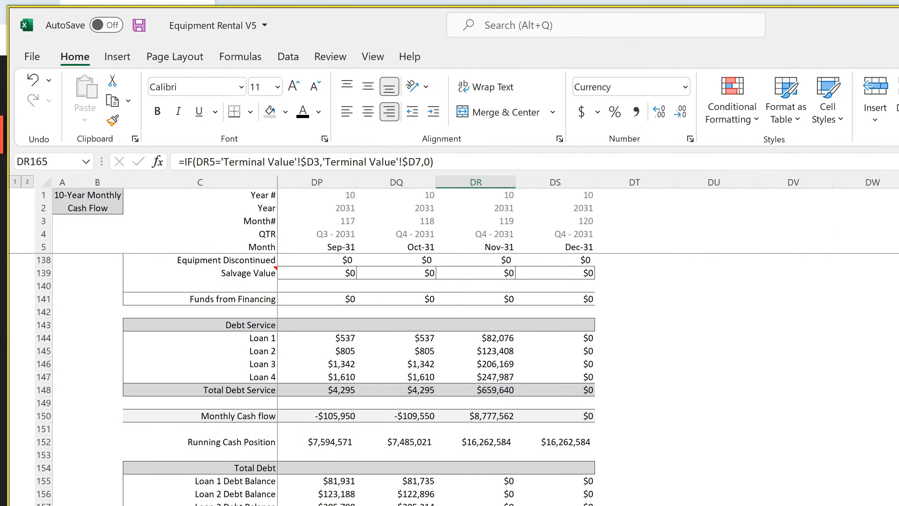
# Review the Nov-31 rental income, expenses, salvage, debt service and cash flow rows on the Monthly Detail sheet
pyautogui.scroll(4, 500, 478)
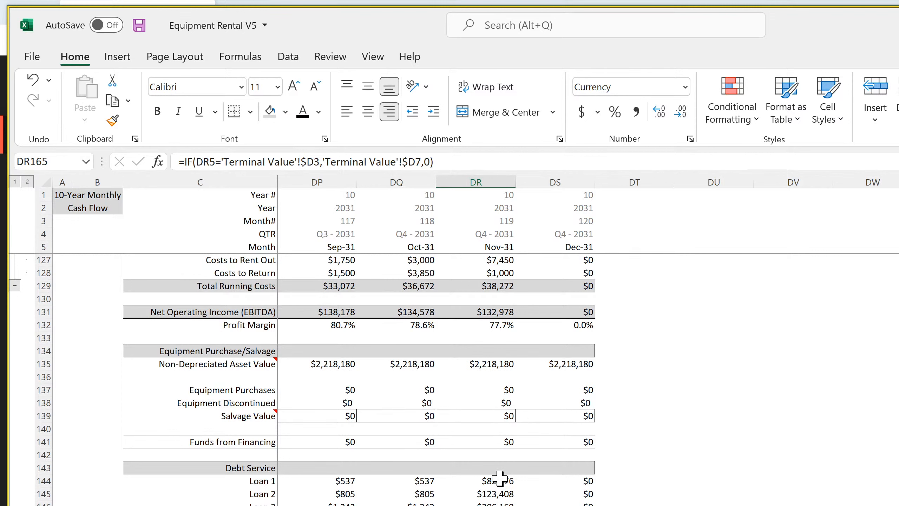
pyautogui.scroll(3, 499, 478)
pyautogui.scroll(1, 499, 478)
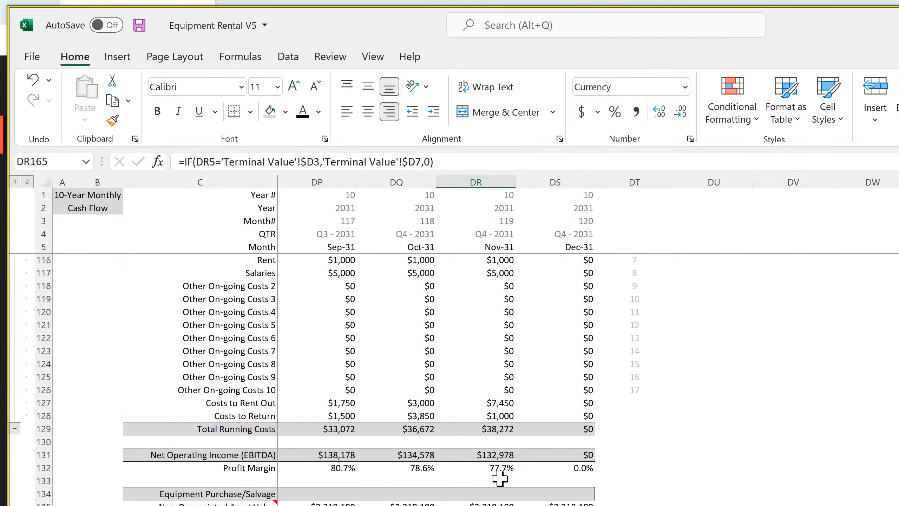
pyautogui.scroll(4, 500, 478)
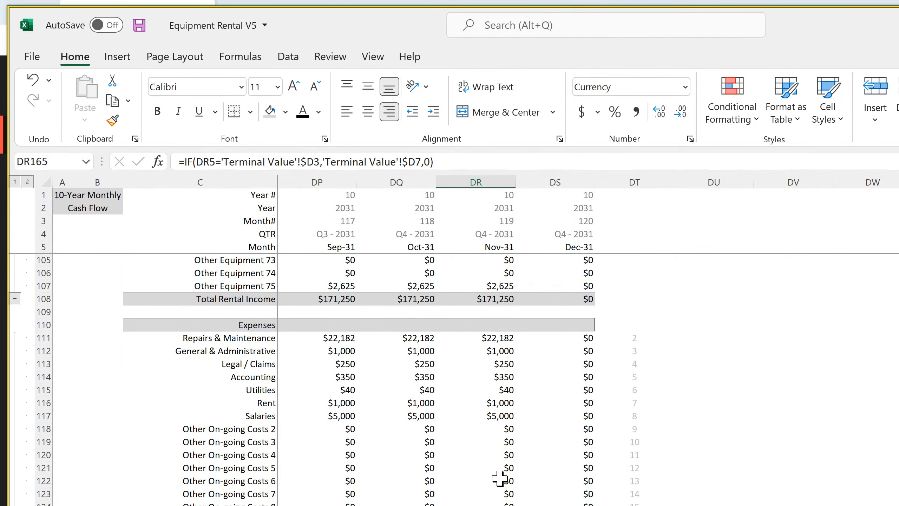
pyautogui.scroll(-8, 500, 478)
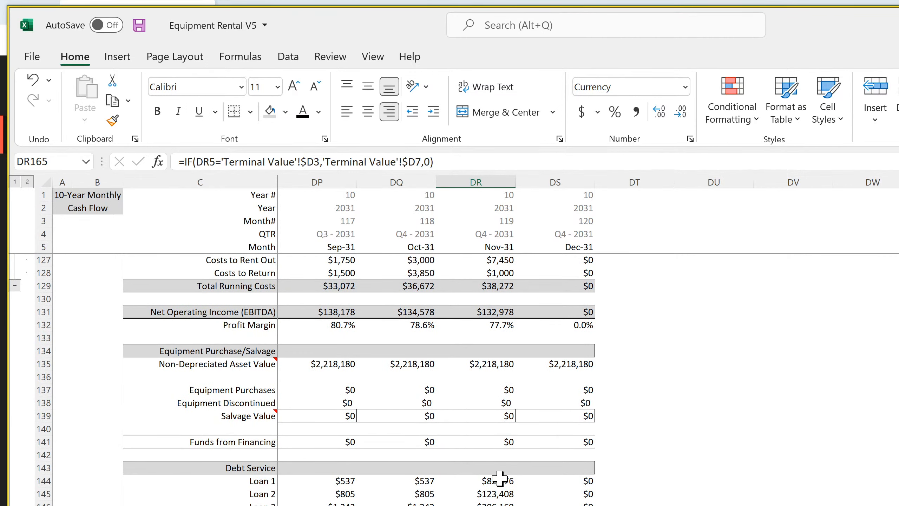
pyautogui.scroll(-4, 500, 478)
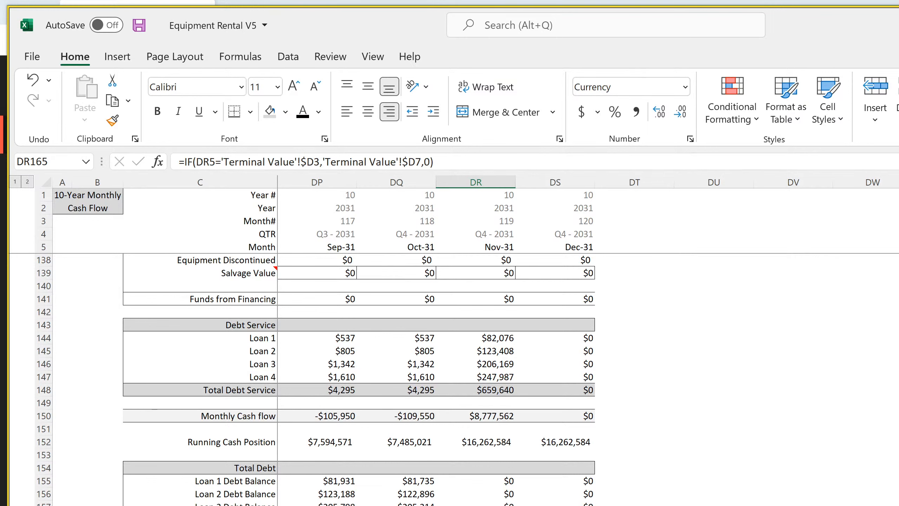
# Select Nov-31 Sale of Business and Sale of Depreciable Assets together and compare them with the sale proceeds on the Terminal Value sheet
pyautogui.hotkey('ctrl', 'pagedown')
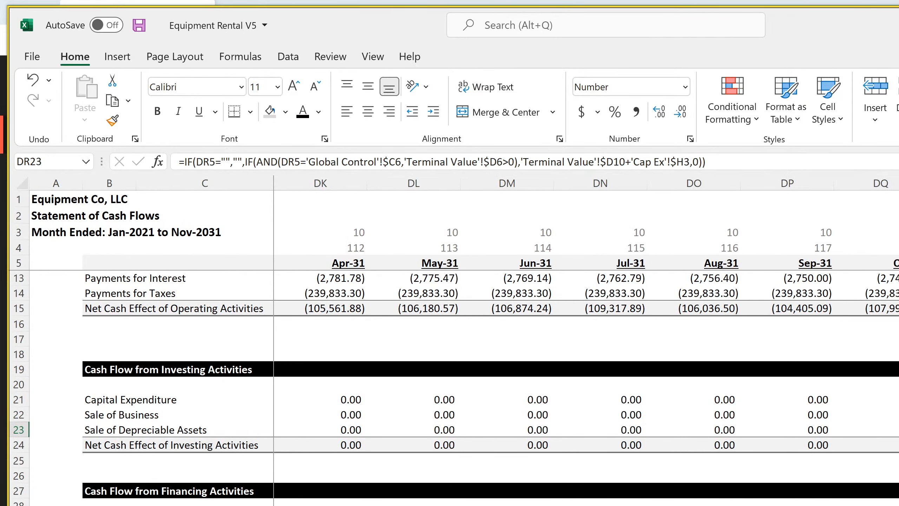
pyautogui.hotkey('shift', 'Up')
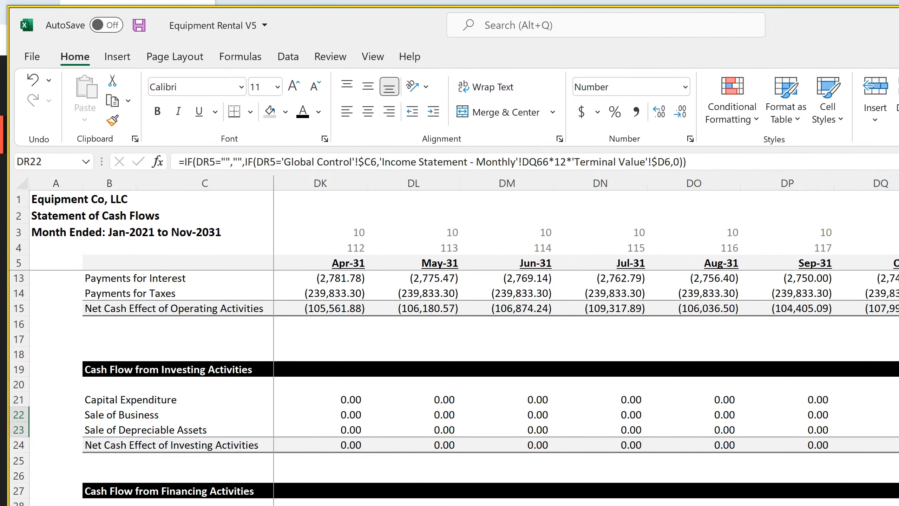
pyautogui.hotkey('ctrl', 'pagedown')
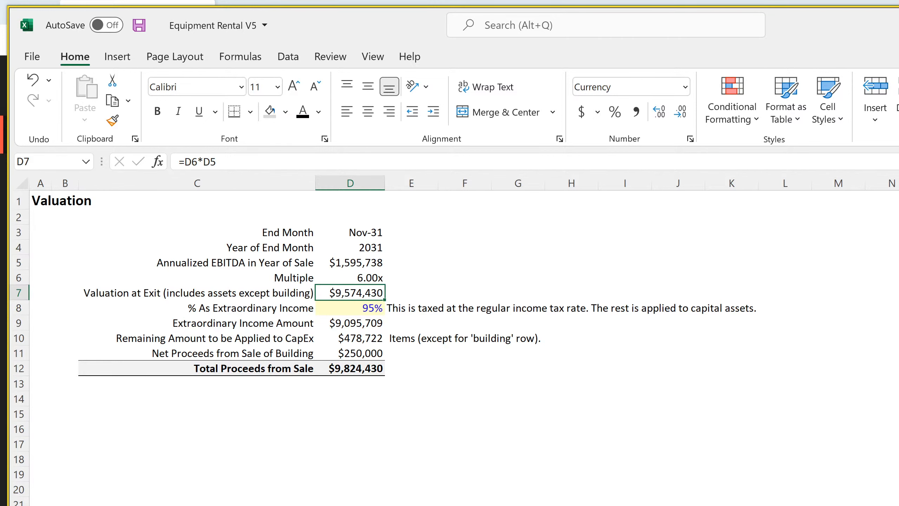
# Examine the Value at Sale column on the Cap Ex sheet from Building through Other Equipment 75, including the formula in H6
pyautogui.click(814, 505)
pyautogui.scroll(-18, 456, 394)
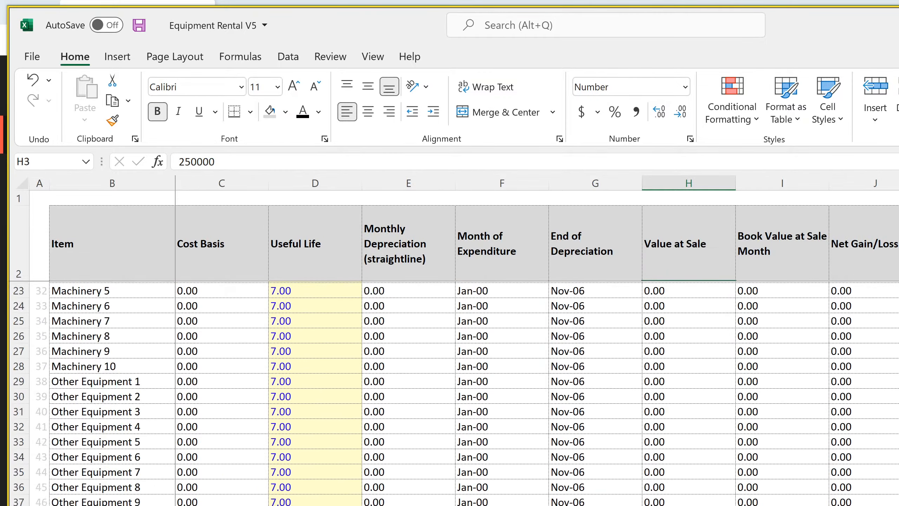
pyautogui.scroll(-11, 456, 393)
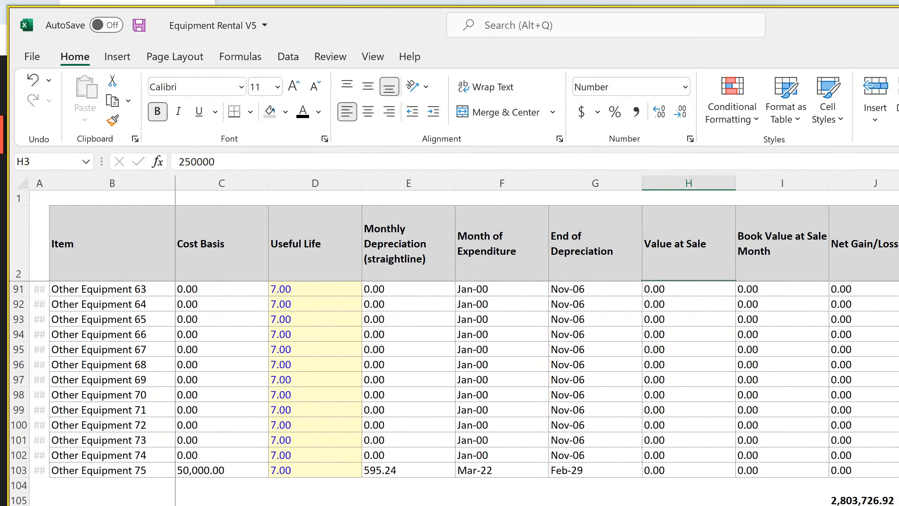
pyautogui.scroll(20, 456, 393)
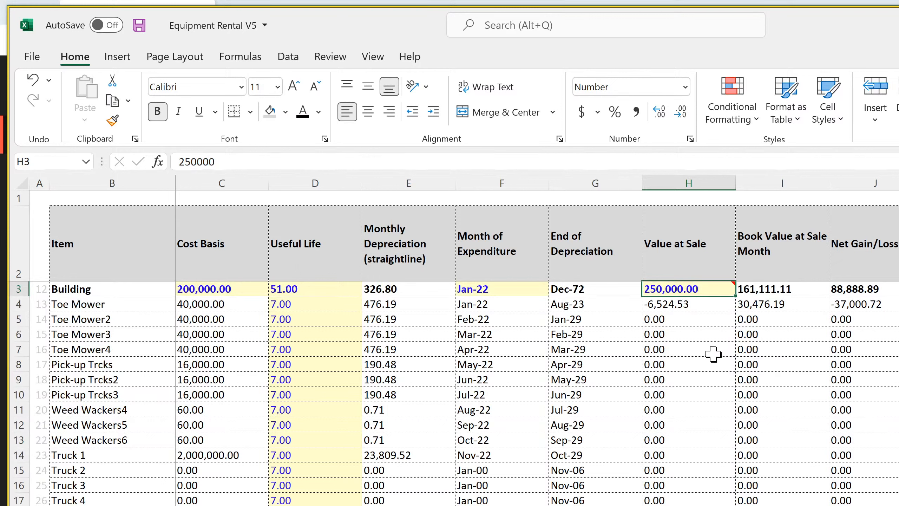
pyautogui.click(761, 324)
pyautogui.click(688, 336)
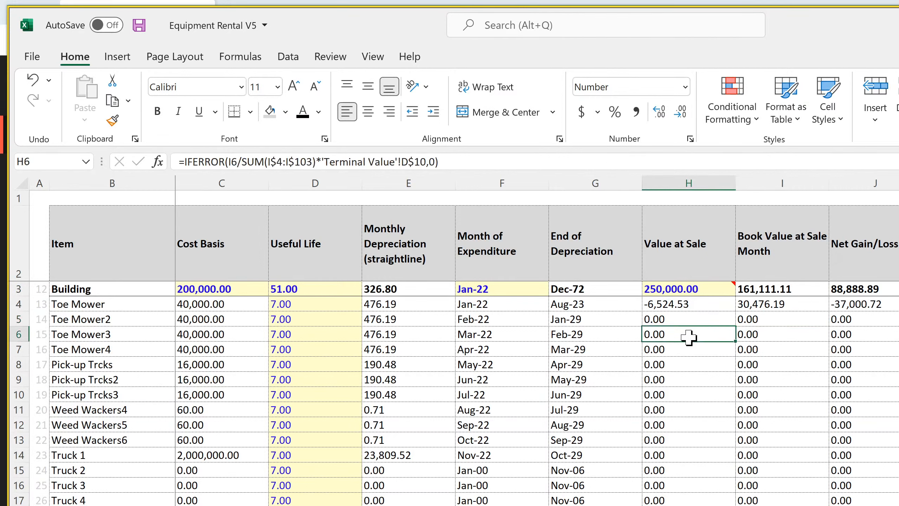
# Inspect the Toe Mower Value at Sale formula in H4 on the Cap Ex sheet, together with the Book Value at Sale Month formula in I4
pyautogui.click(687, 304)
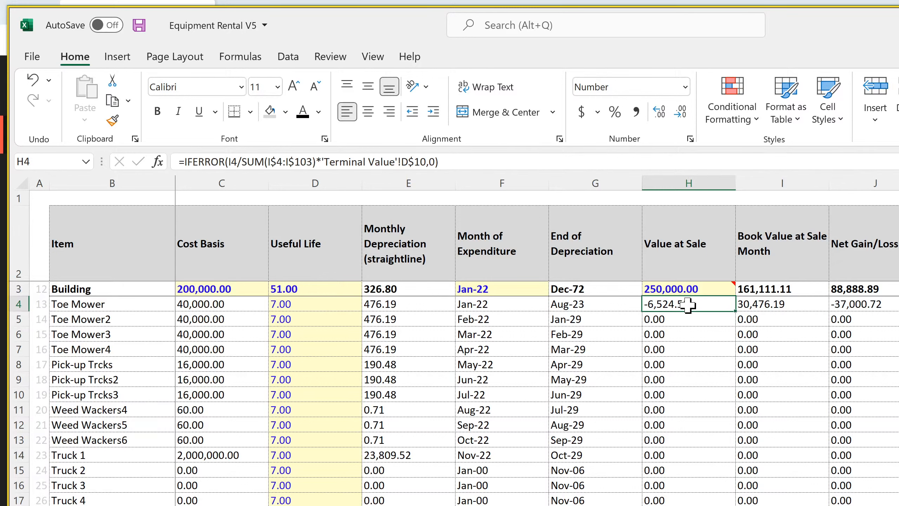
pyautogui.doubleClick(687, 305)
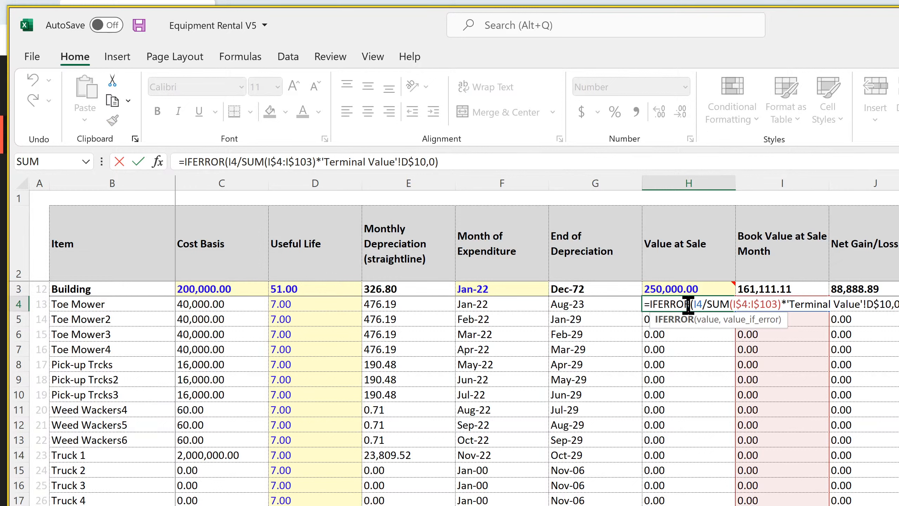
pyautogui.press('Return')
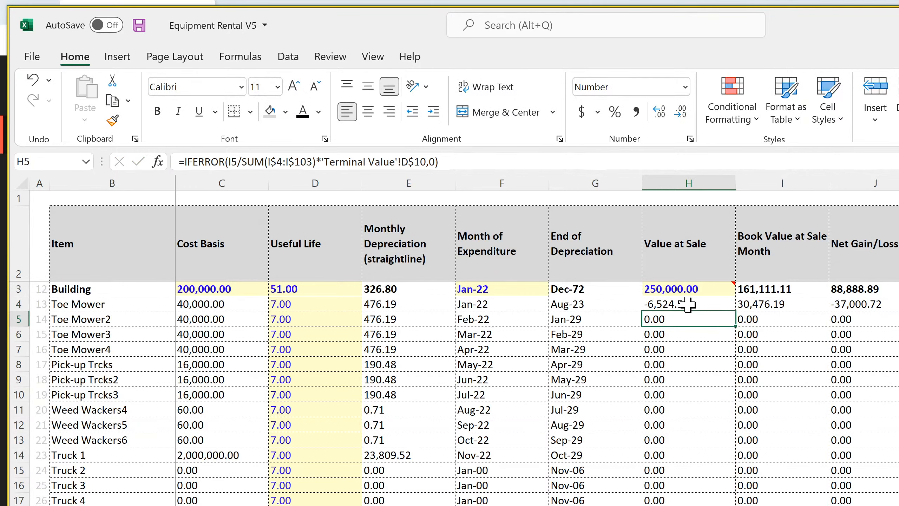
pyautogui.click(774, 303)
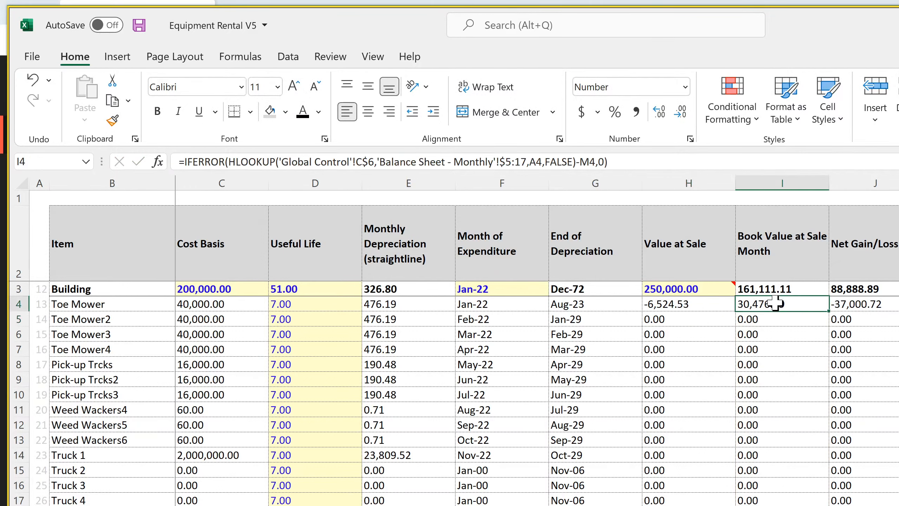
pyautogui.click(667, 304)
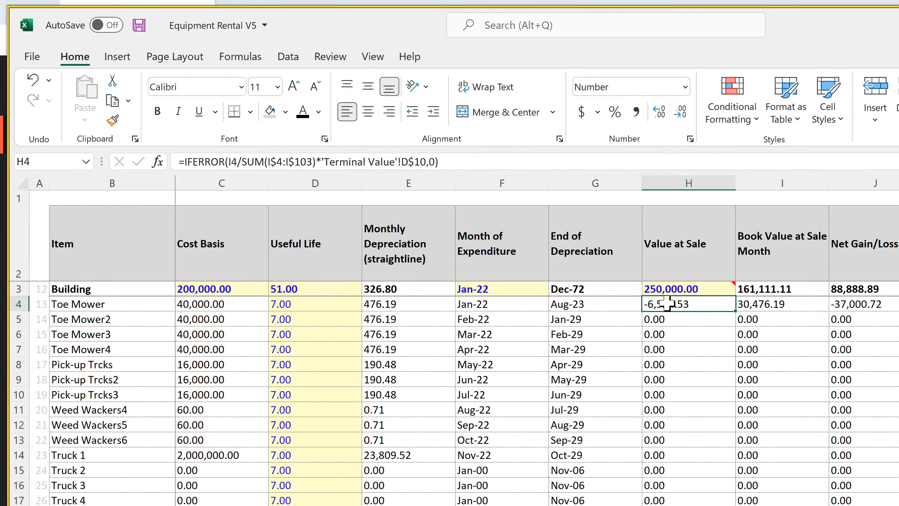
pyautogui.doubleClick(668, 304)
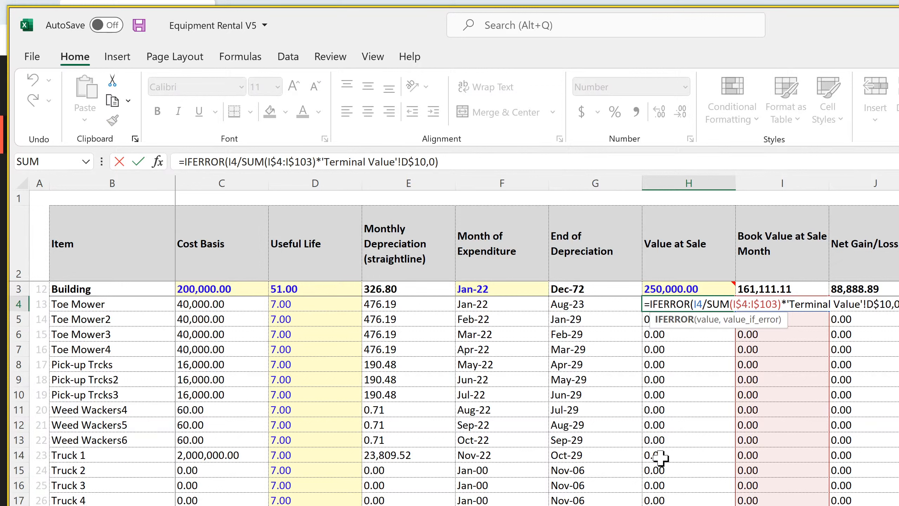
pyautogui.press('Return')
# Trace the Terminal Value D10 reference in the Toe Mower Value at Sale formula to Remaining Amount to be Applied to CapEx
pyautogui.hotkey('ctrl', 'pagedown')
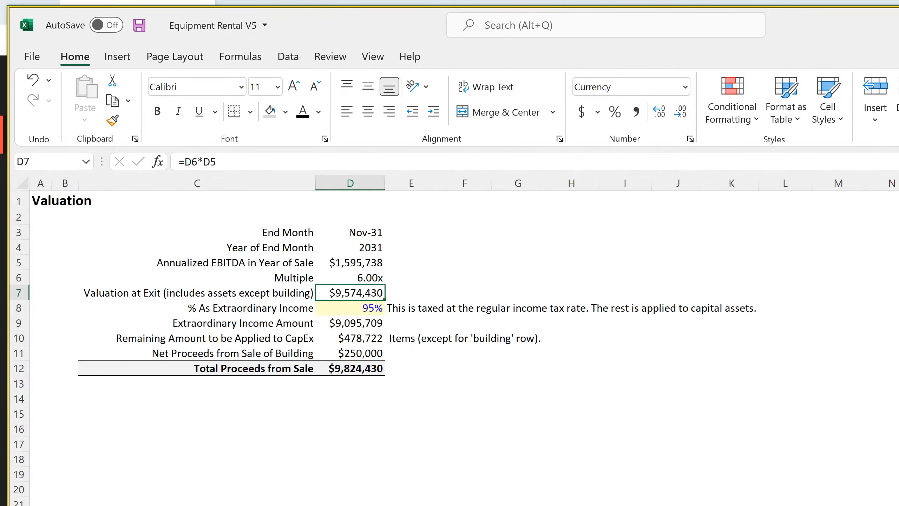
pyautogui.hotkey('ctrl', 'pageup')
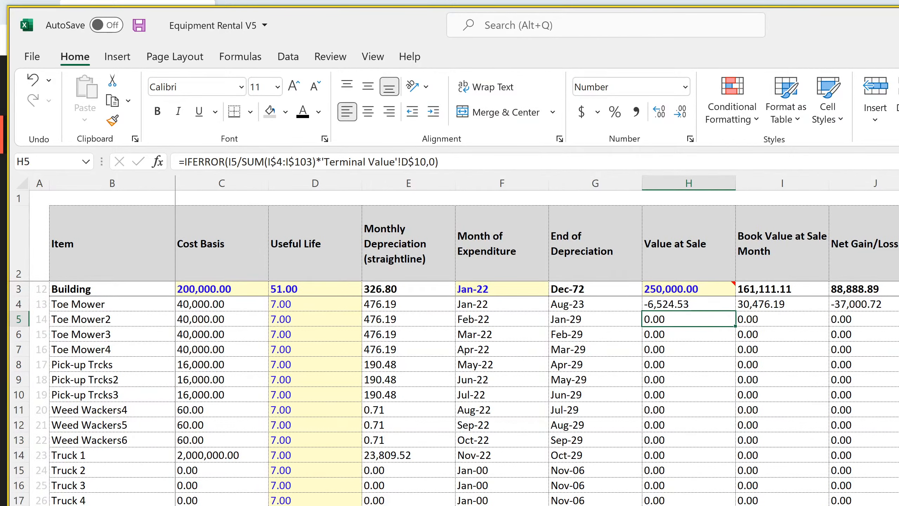
pyautogui.hotkey('ctrl', 'pagedown')
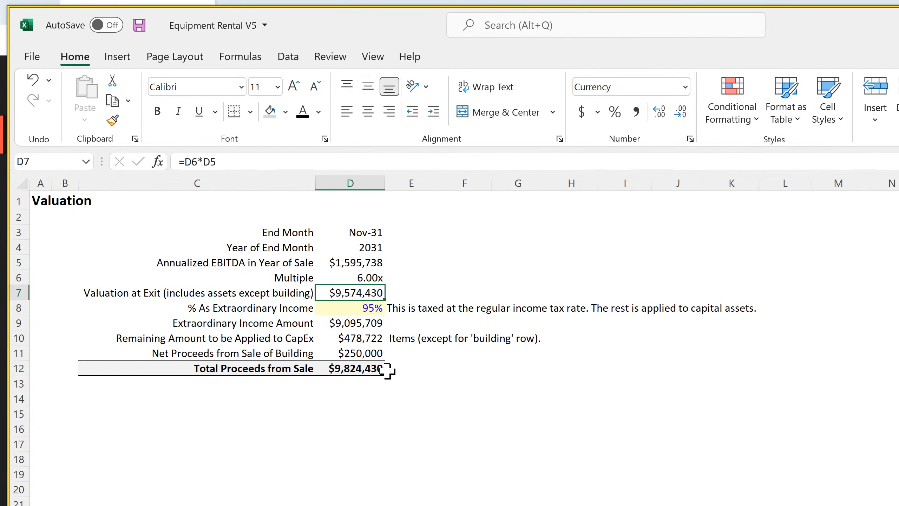
pyautogui.click(349, 337)
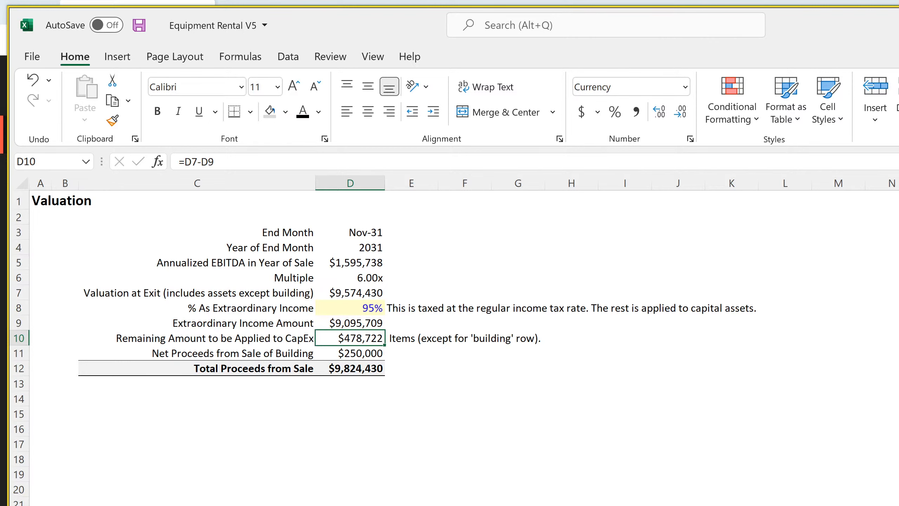
pyautogui.hotkey('ctrl', 'pageup')
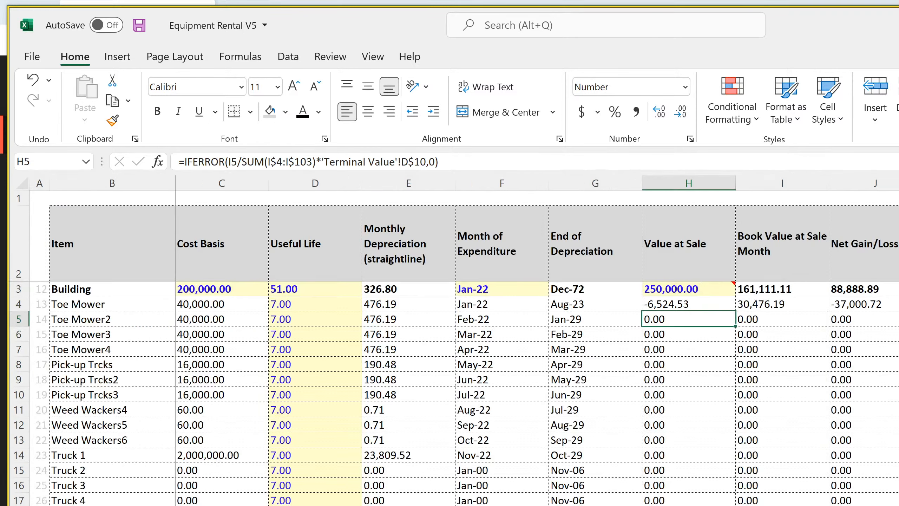
pyautogui.click(669, 305)
pyautogui.doubleClick(668, 305)
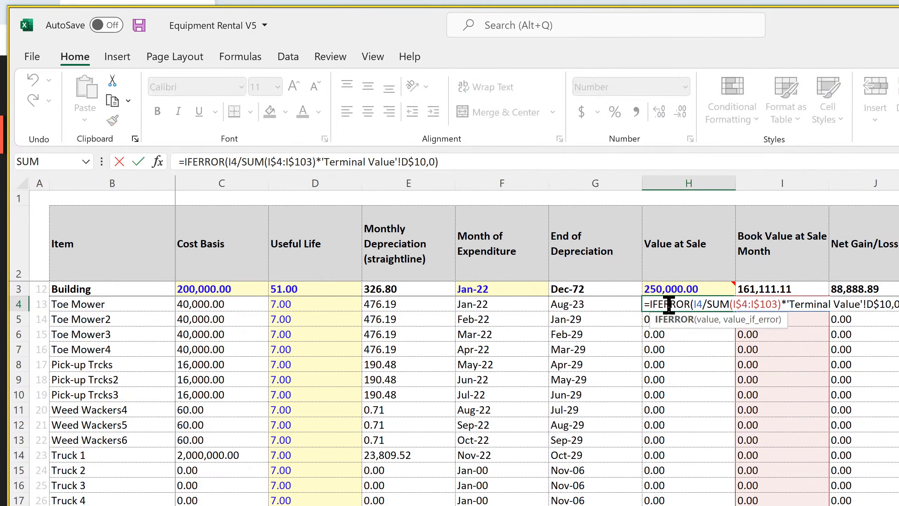
pyautogui.press('Return')
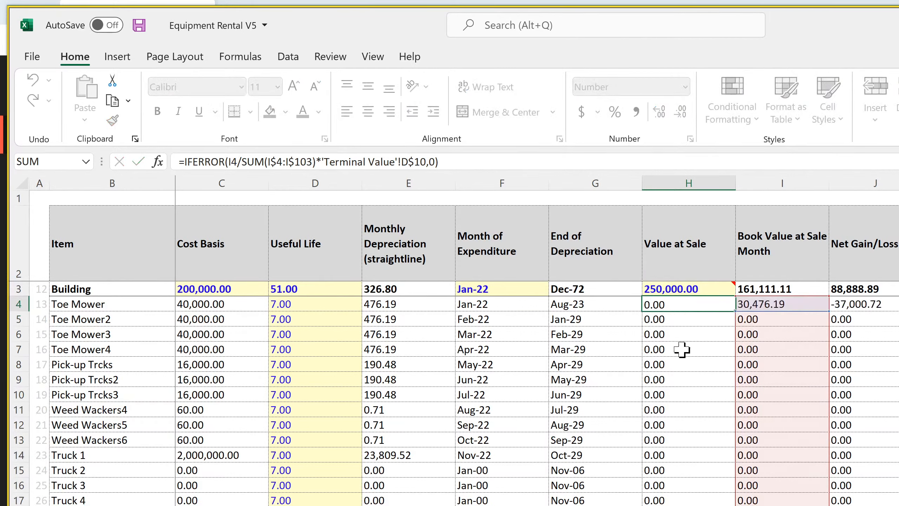
# Examine the Book Value at Sale Month column from Toe Mower downward, including the Machinery 1 formula in I19
pyautogui.click(777, 304)
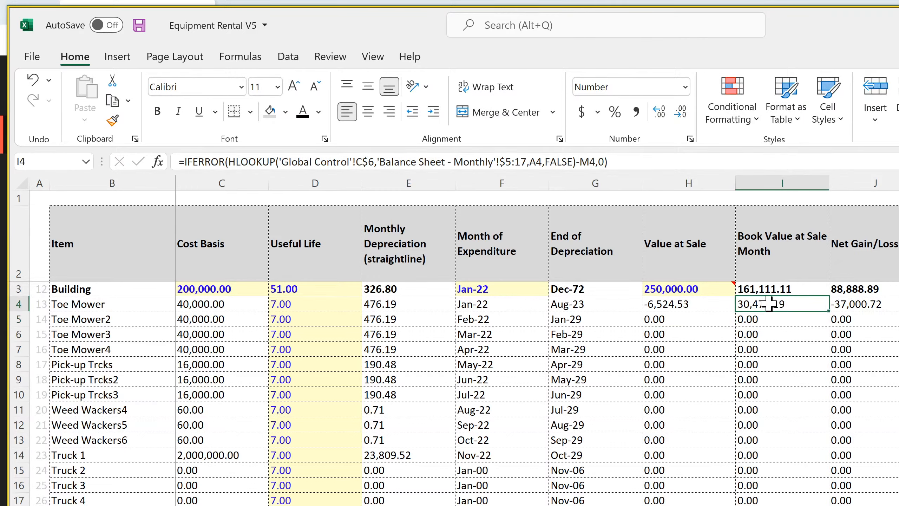
pyautogui.click(676, 300)
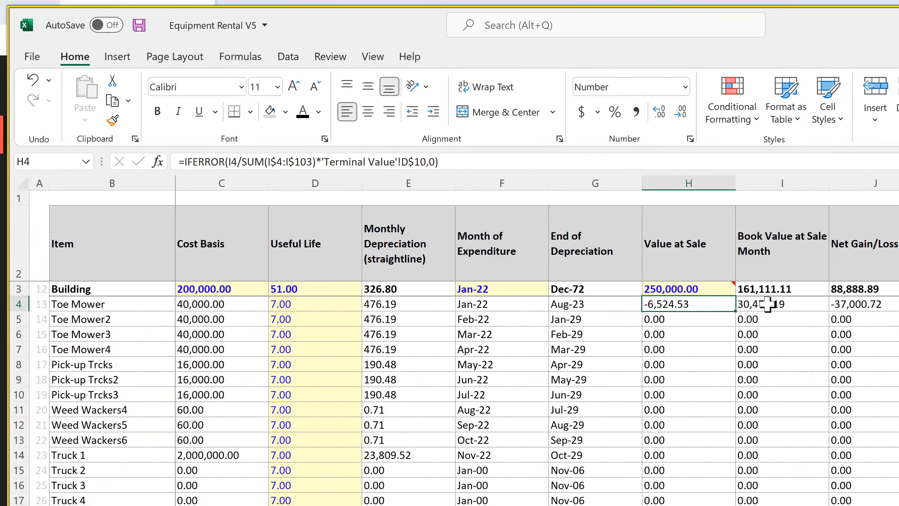
pyautogui.moveTo(767, 304); pyautogui.dragTo(778, 503)
pyautogui.scroll(20, 779, 496)
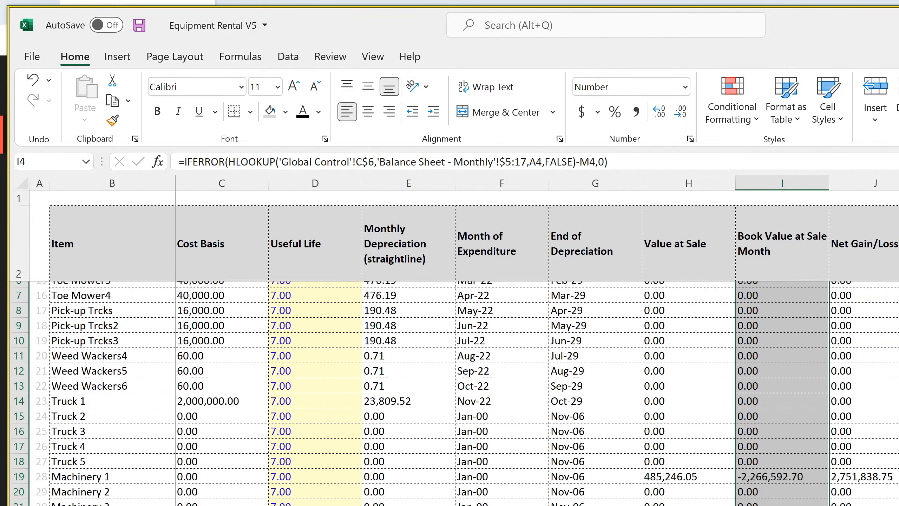
pyautogui.click(779, 505)
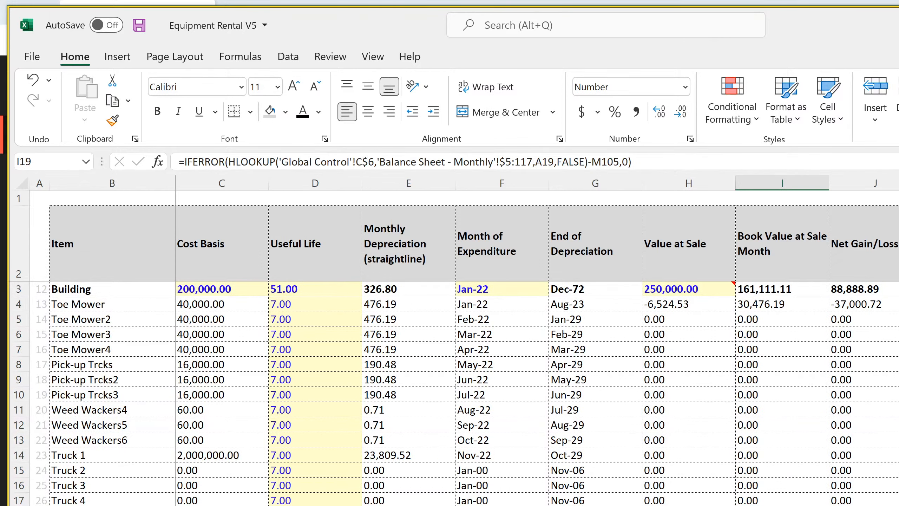
pyautogui.press('F2')
pyautogui.press('Return')
pyautogui.press('Up')
# Compare the Book Value at Sale Month formulas of Toe Mower, Toe Mower2 and Machinery 1
pyautogui.click(777, 304)
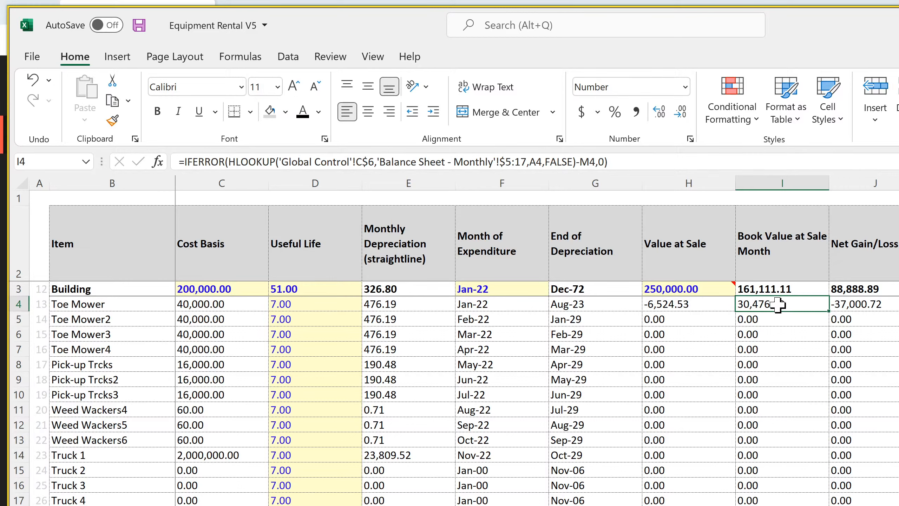
pyautogui.doubleClick(778, 304)
pyautogui.press('Return')
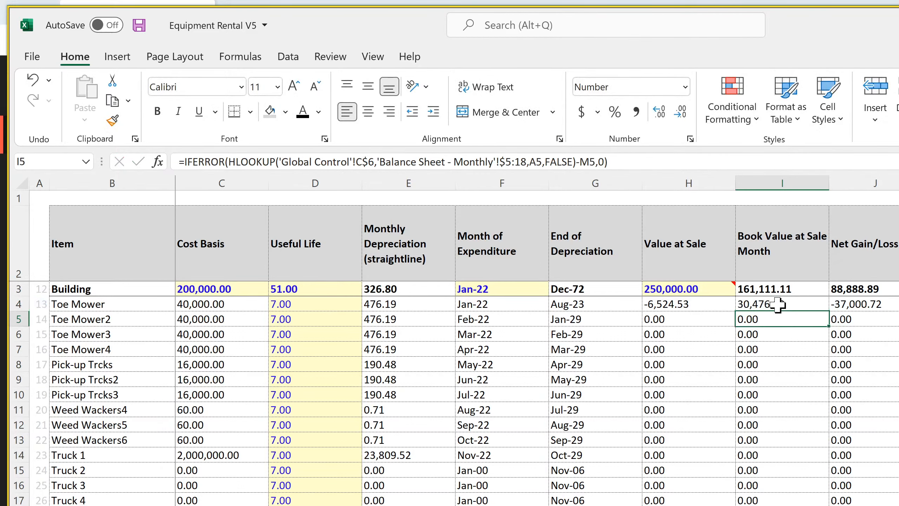
pyautogui.click(778, 304)
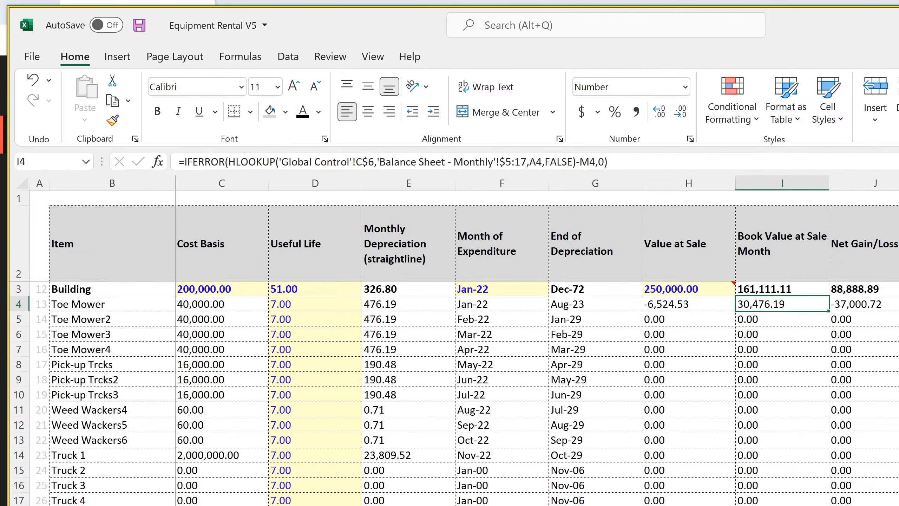
pyautogui.hotkey('ctrl', 'Down')
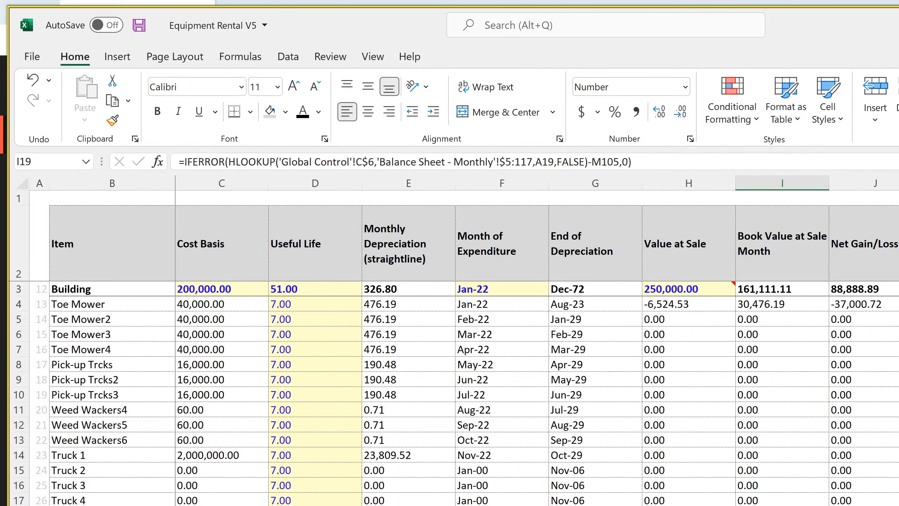
# Review the non-current assets and the Accumulated Depreciation formula in DP119 on the monthly balance sheet, and return to Cap Ex
pyautogui.hotkey('ctrl', 'pageup')
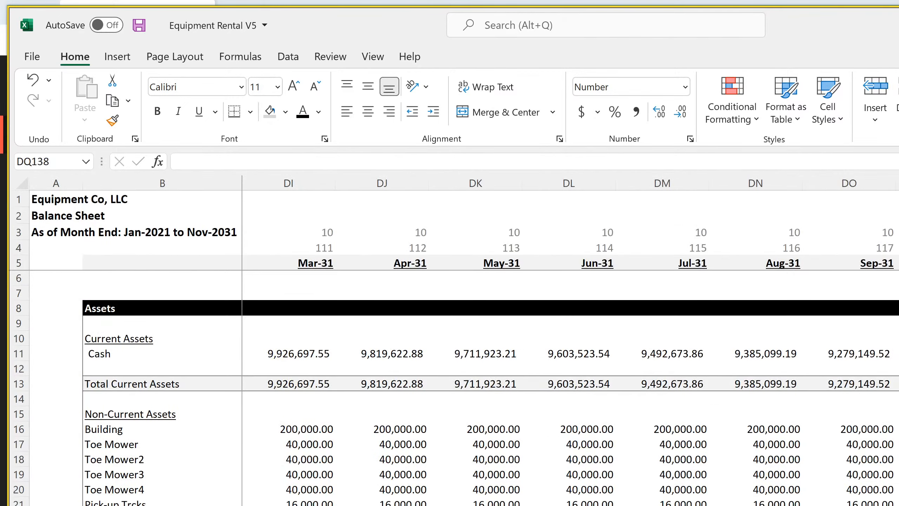
pyautogui.scroll(-4, 456, 388)
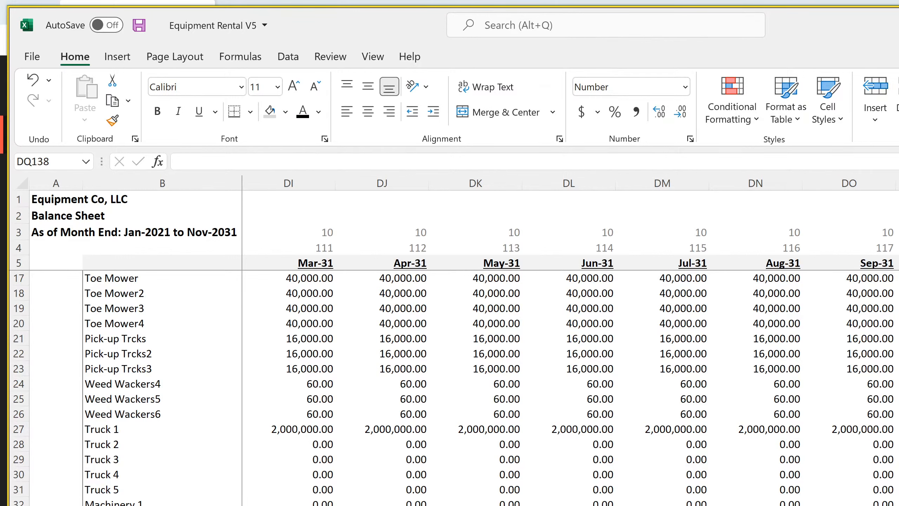
pyautogui.scroll(-20, 455, 388)
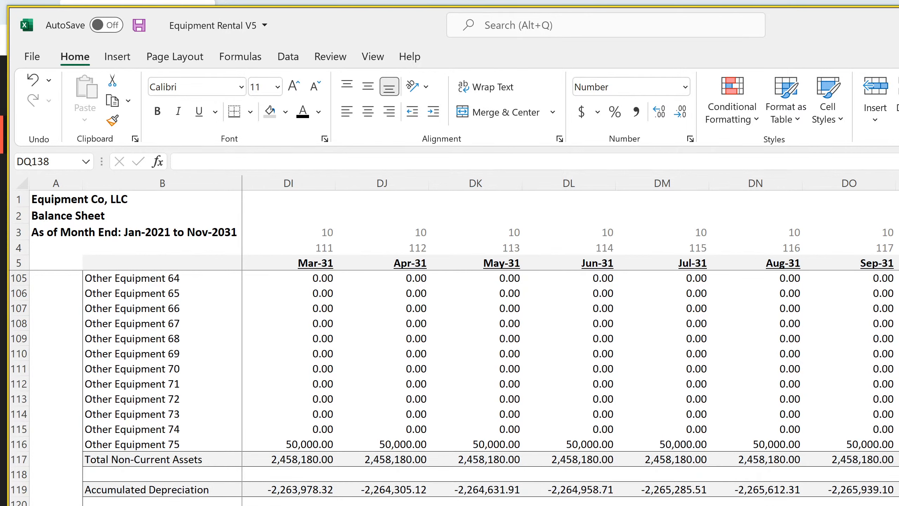
pyautogui.click(898, 490)
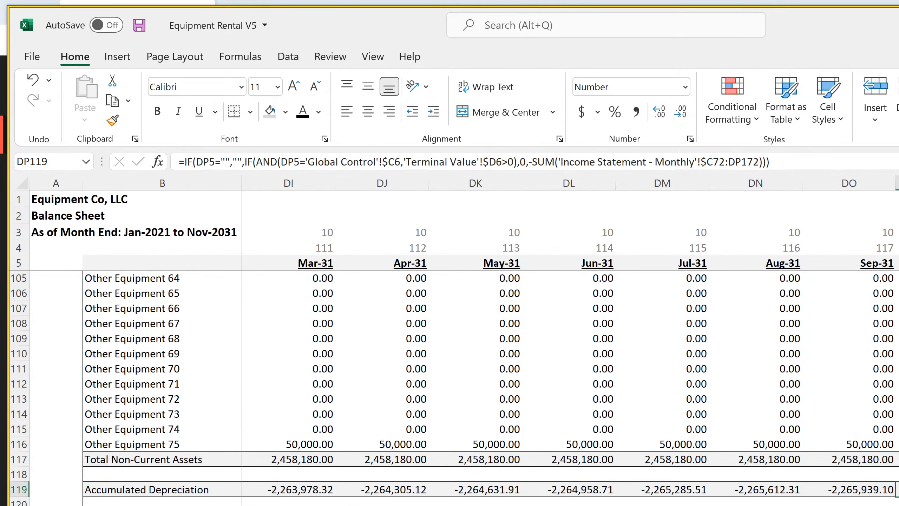
pyautogui.scroll(-4, 456, 388)
pyautogui.scroll(20, 456, 388)
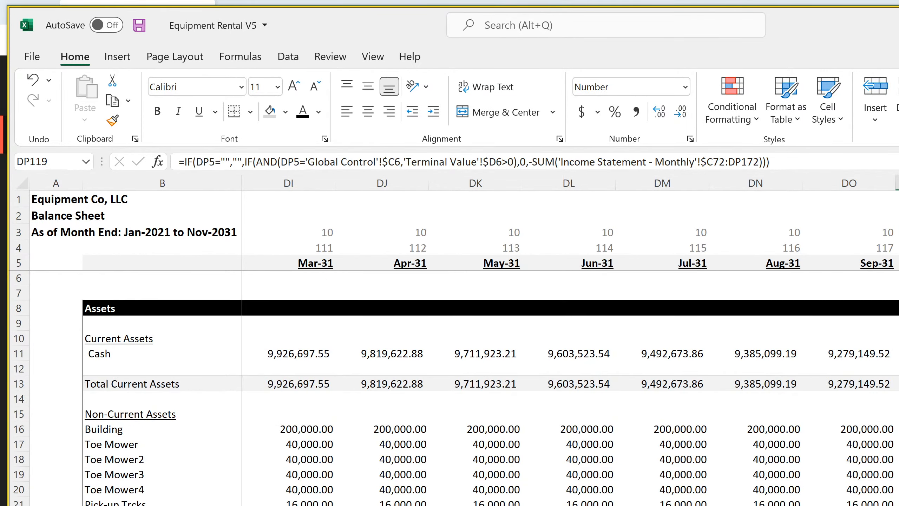
pyautogui.hotkey('ctrl', 'pagedown')
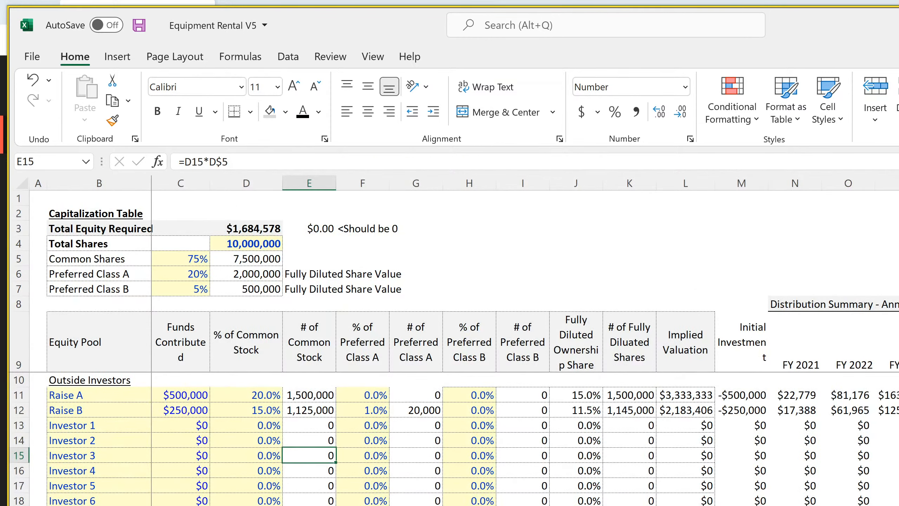
pyautogui.hotkey('ctrl', 'pagedown')
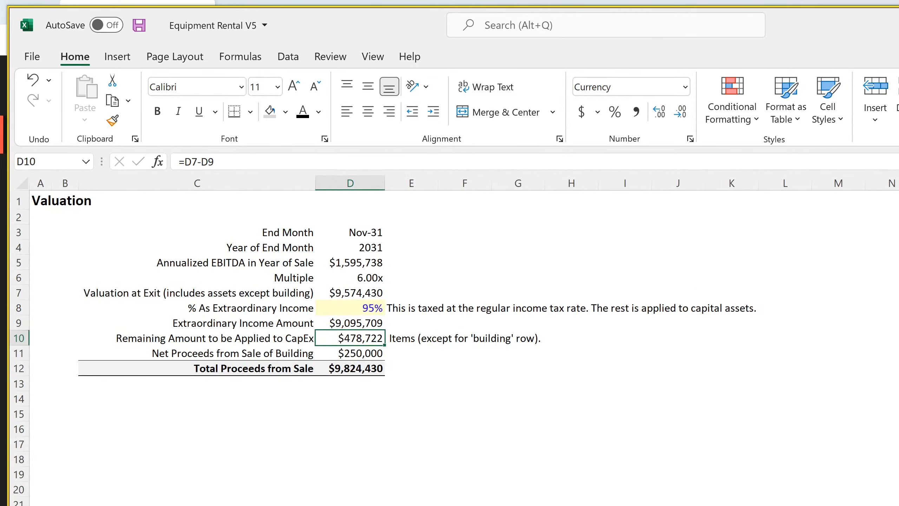
pyautogui.hotkey('ctrl', 'pagedown')
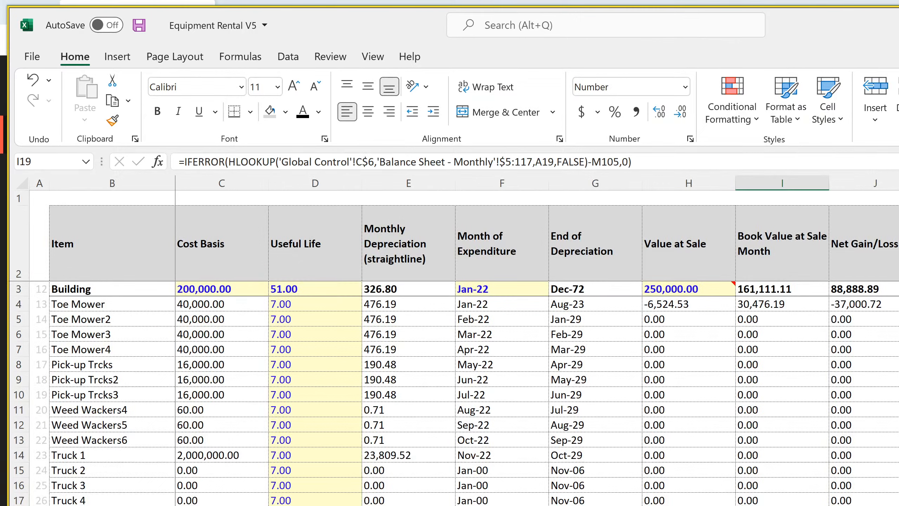
# Examine the HLOOKUP arguments in the Toe Mower book value formula in I4, starting with the Global Control lookup value
pyautogui.click(768, 303)
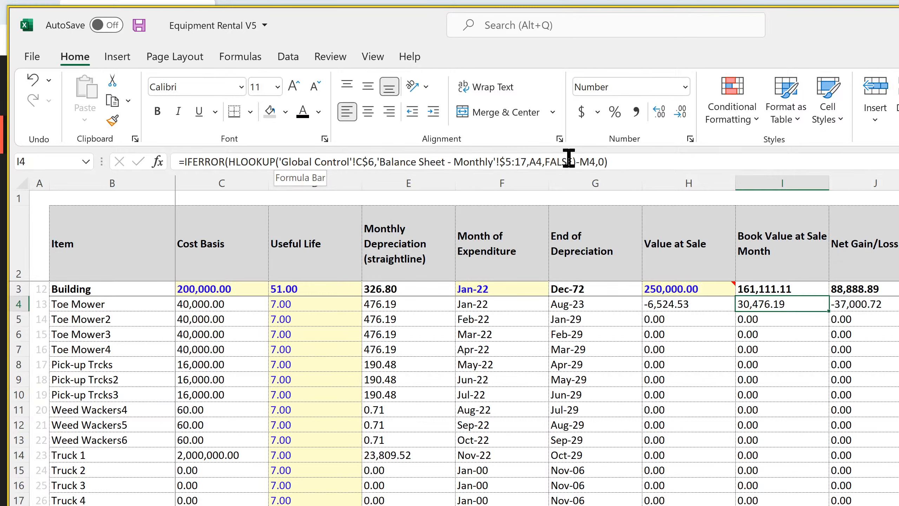
pyautogui.moveTo(572, 162); pyautogui.dragTo(282, 162)
pyautogui.click(297, 164)
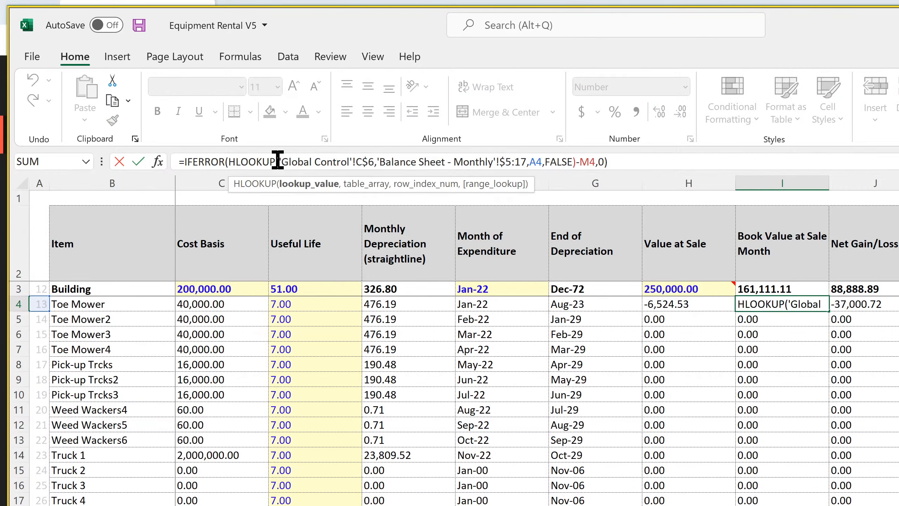
pyautogui.click(278, 161)
pyautogui.moveTo(277, 162); pyautogui.dragTo(297, 161)
pyautogui.click(311, 163)
pyautogui.press('Return')
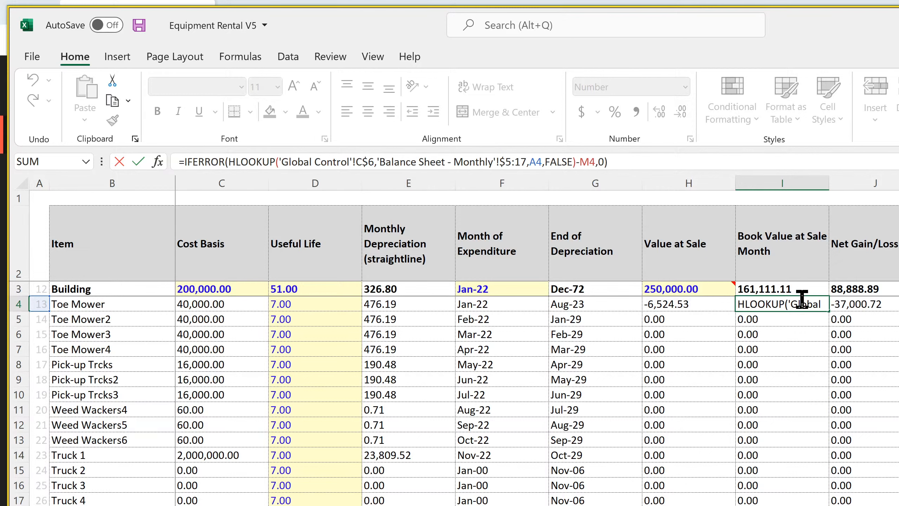
pyautogui.click(791, 301)
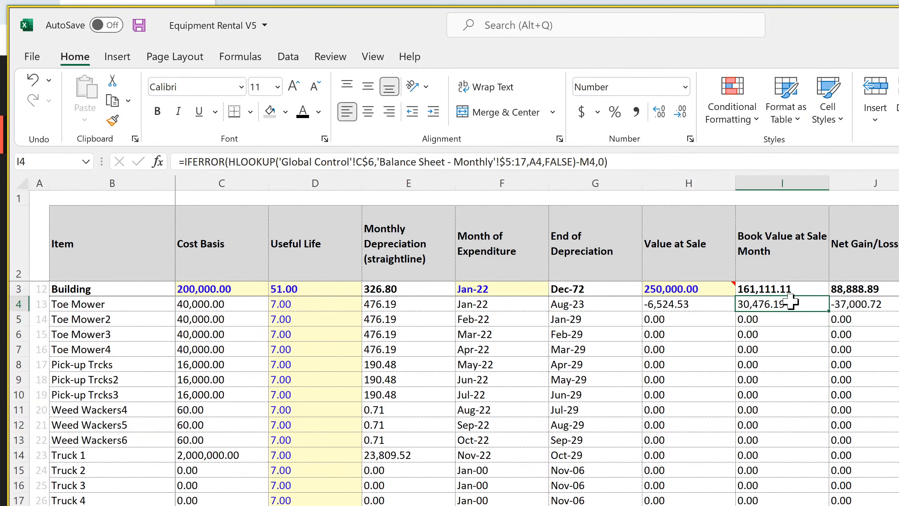
# Trace the monthly balance sheet's May-31 column from the date row 5 down to Building in row 16, and return to Cap Ex
pyautogui.click(509, 505)
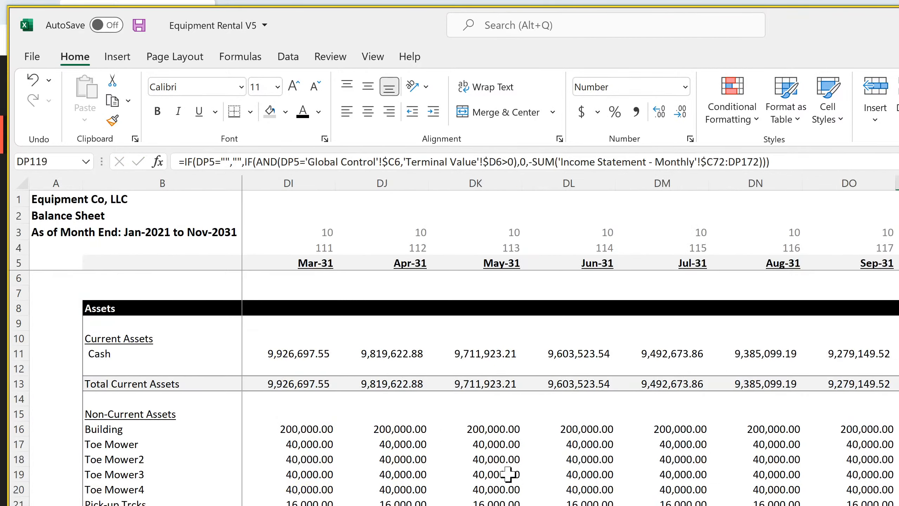
pyautogui.click(497, 262)
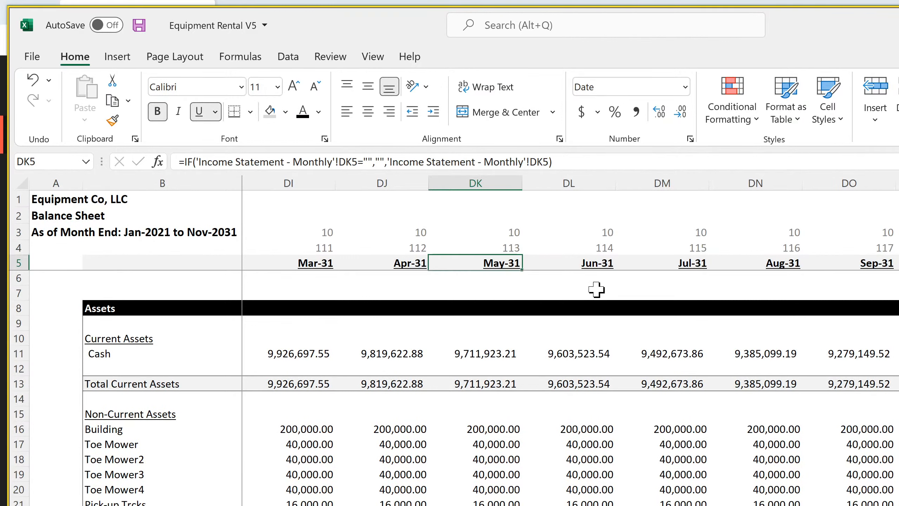
pyautogui.press('Down')
pyautogui.press('Down')
pyautogui.press('Down')
pyautogui.press('Down')
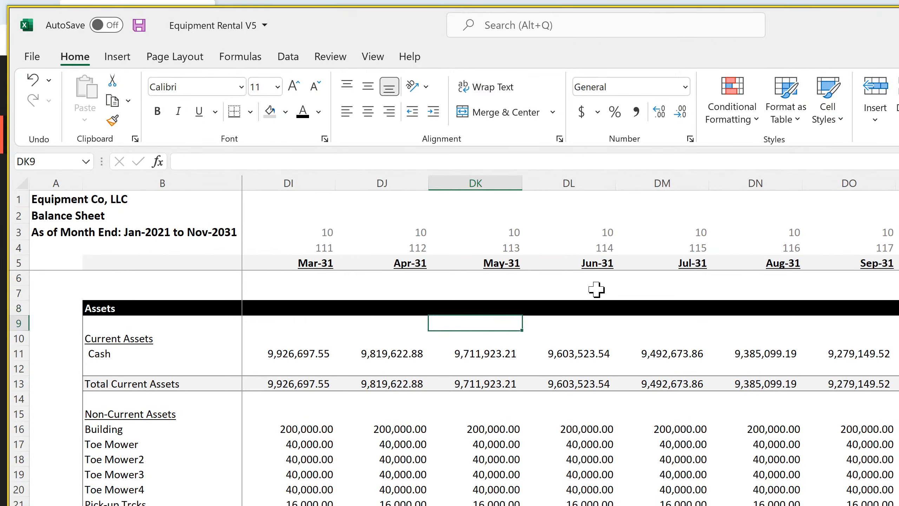
pyautogui.press('Down')
pyautogui.press('Down')
pyautogui.press('Down')
pyautogui.press('Down')
pyautogui.press('Down')
pyautogui.press('Down')
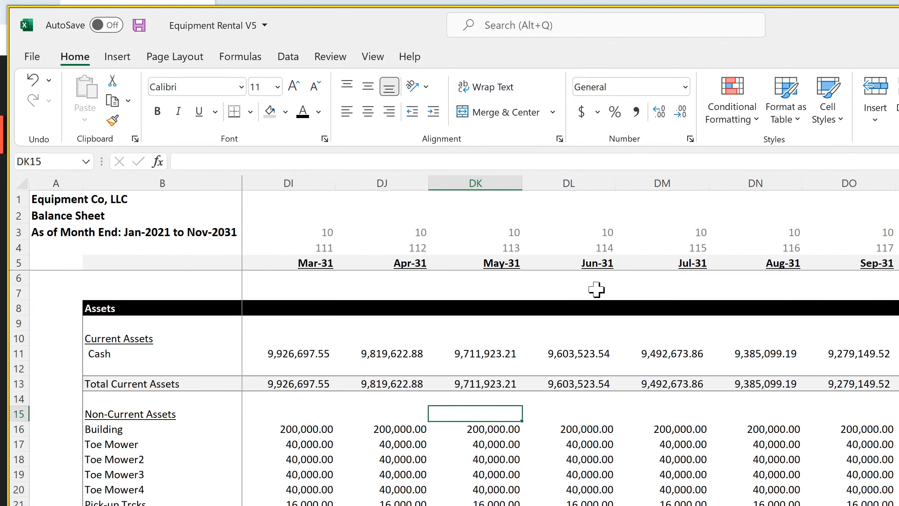
pyautogui.press('Down')
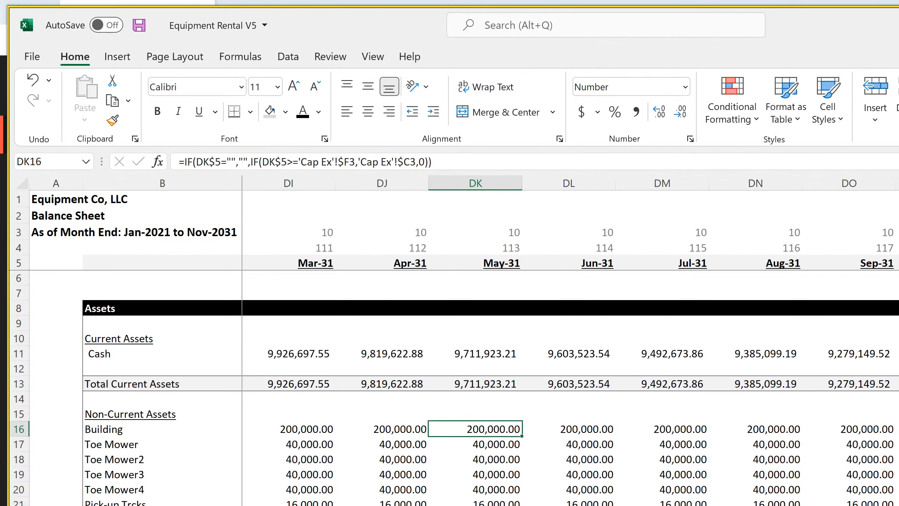
pyautogui.hotkey('ctrl', 'pageup')
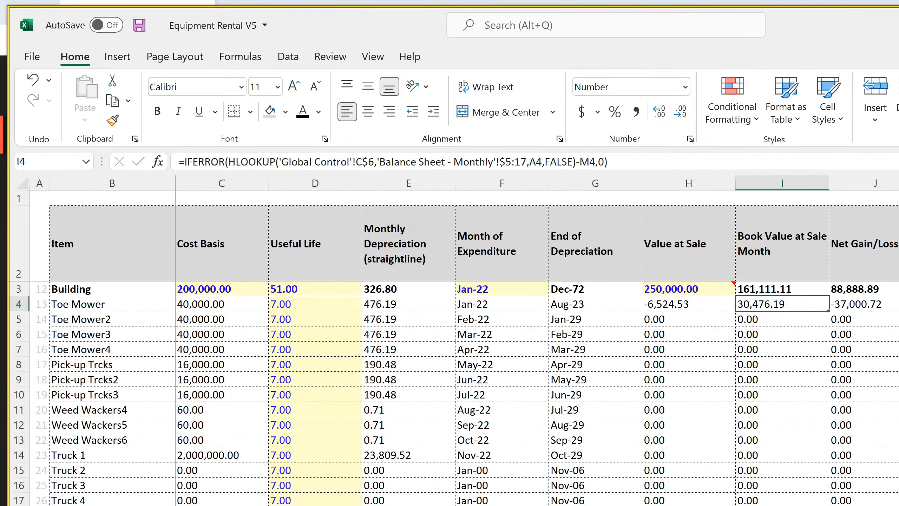
# Change the HLOOKUP table range in the Toe Mower book value formula (I4) to rows $5:16 of the monthly balance sheet
pyautogui.click(527, 160)
pyautogui.press('BackSpace')
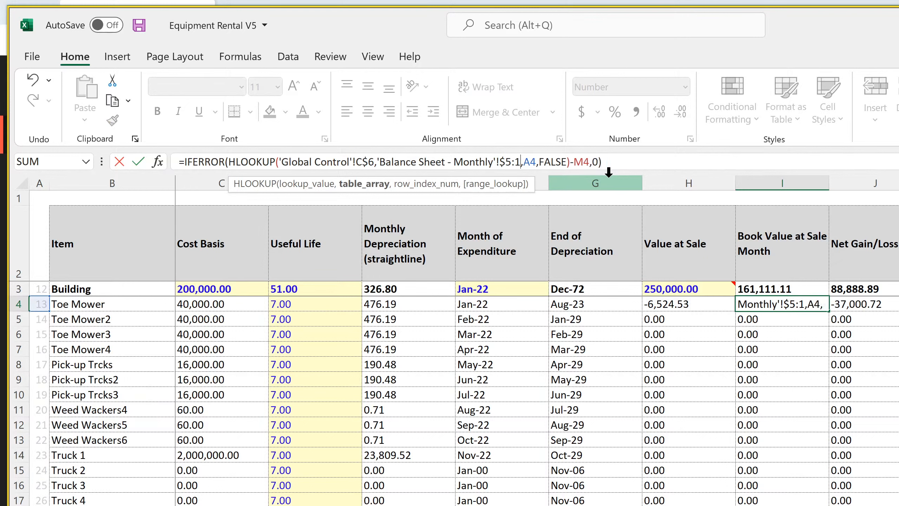
pyautogui.write('6')
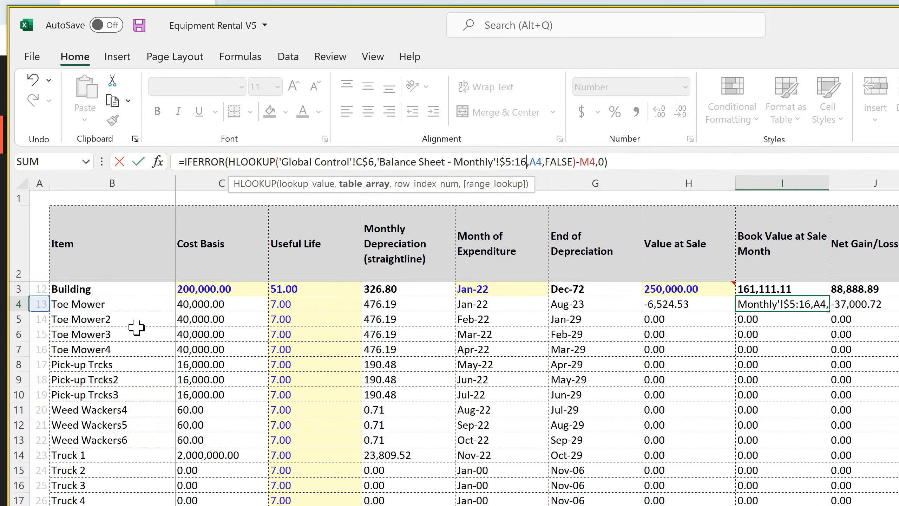
pyautogui.press('Return')
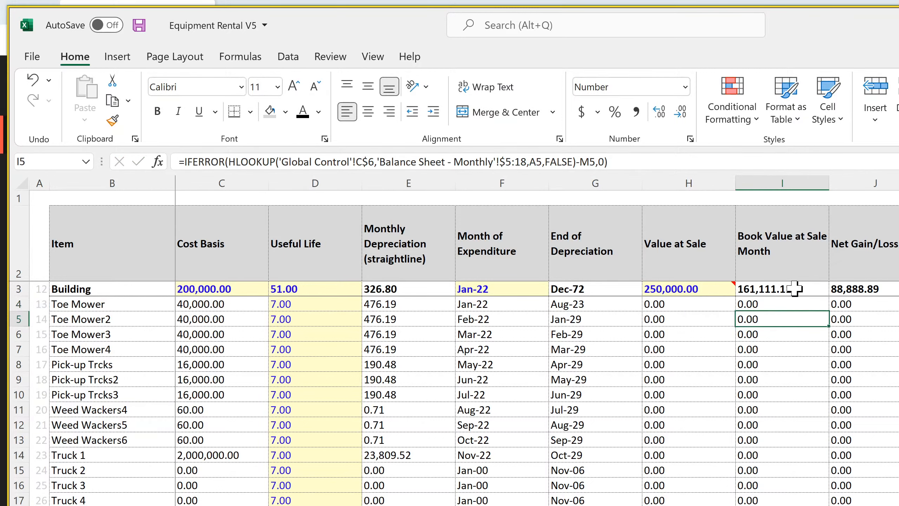
# Change the HLOOKUP table range in the Building book value formula (I3) to rows 5:15 of the monthly balance sheet
pyautogui.click(795, 289)
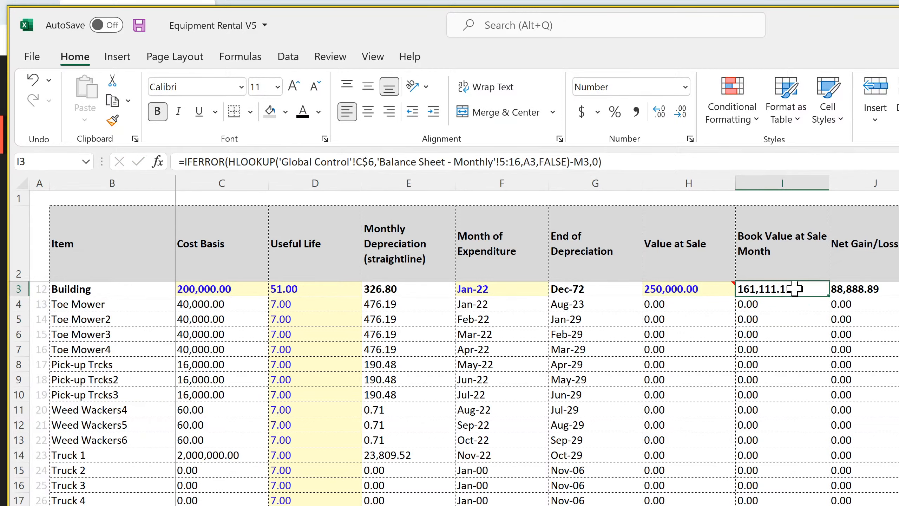
pyautogui.click(520, 162)
pyautogui.press('BackSpace')
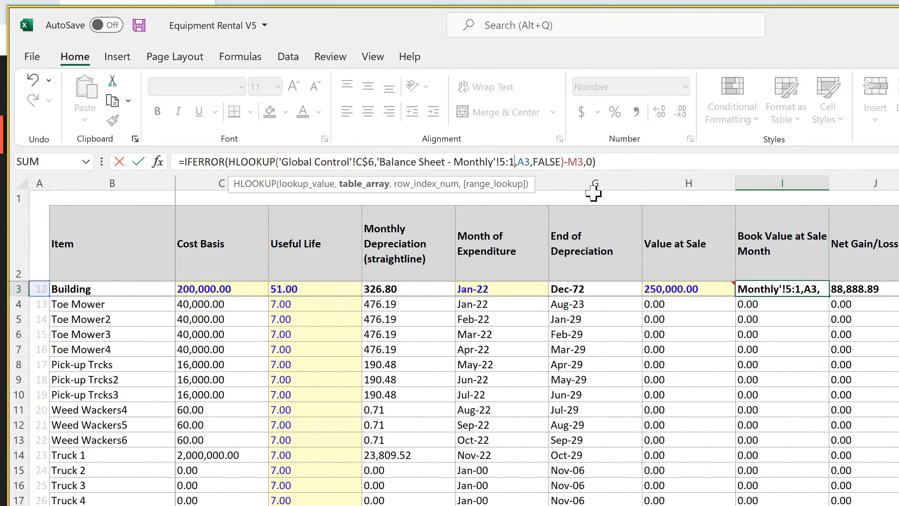
pyautogui.write('5')
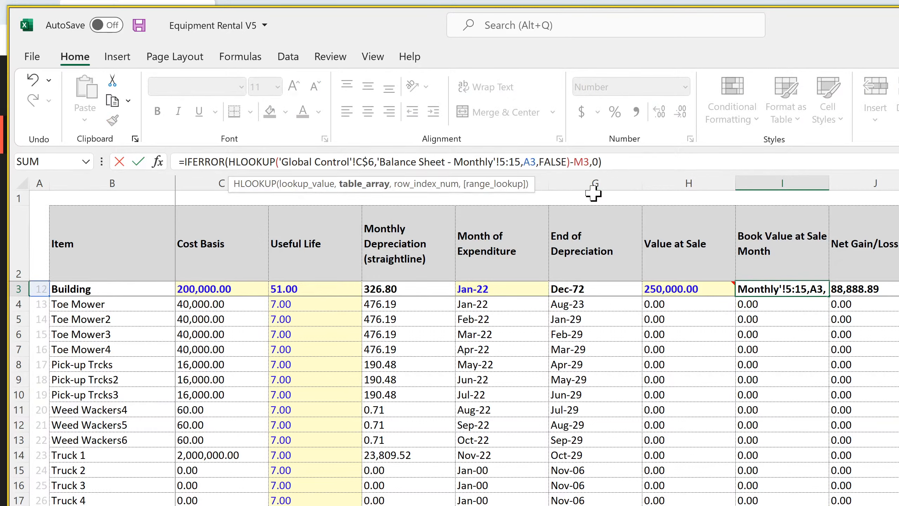
pyautogui.press('Return')
# Set the Building row's lookup index in A3 to 11
pyautogui.press('Up')
pyautogui.press('Left')
pyautogui.press('Left')
pyautogui.press('Left')
pyautogui.press('Left')
pyautogui.press('Left')
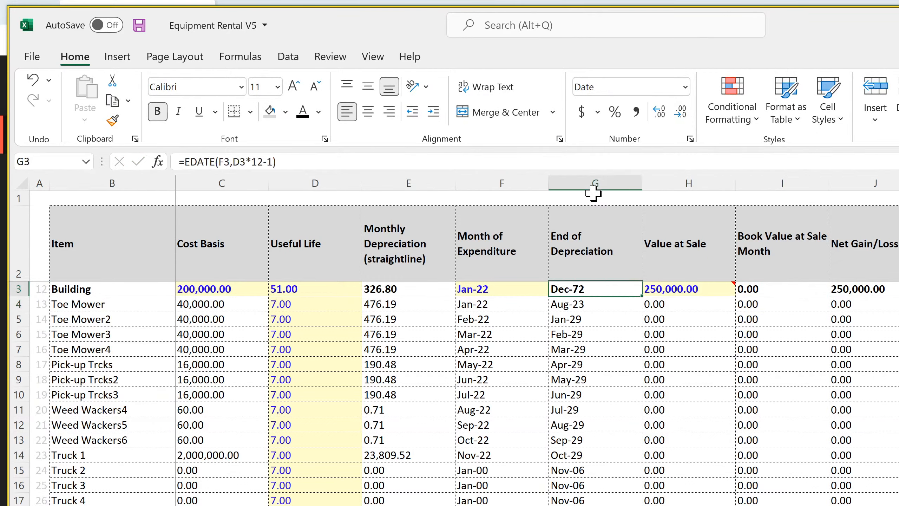
pyautogui.press('Left')
pyautogui.press('Left')
pyautogui.press('Left')
pyautogui.write('11')
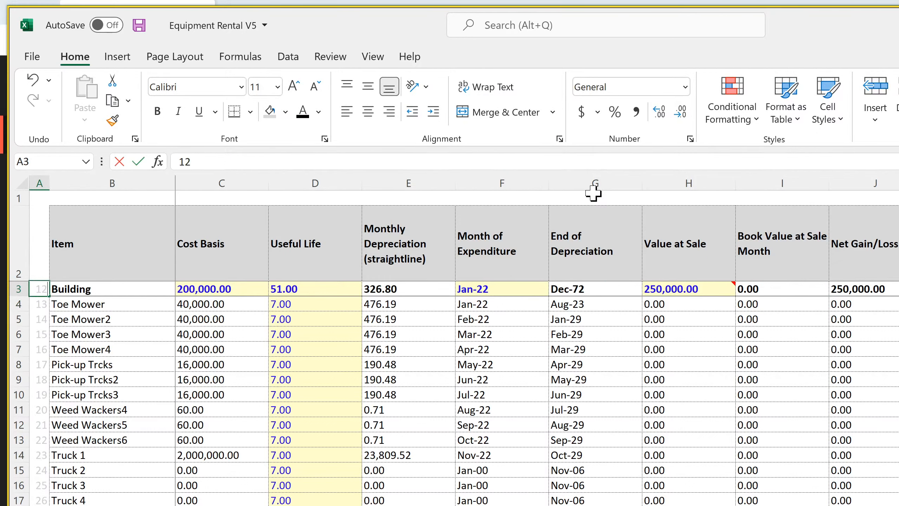
pyautogui.press('Return')
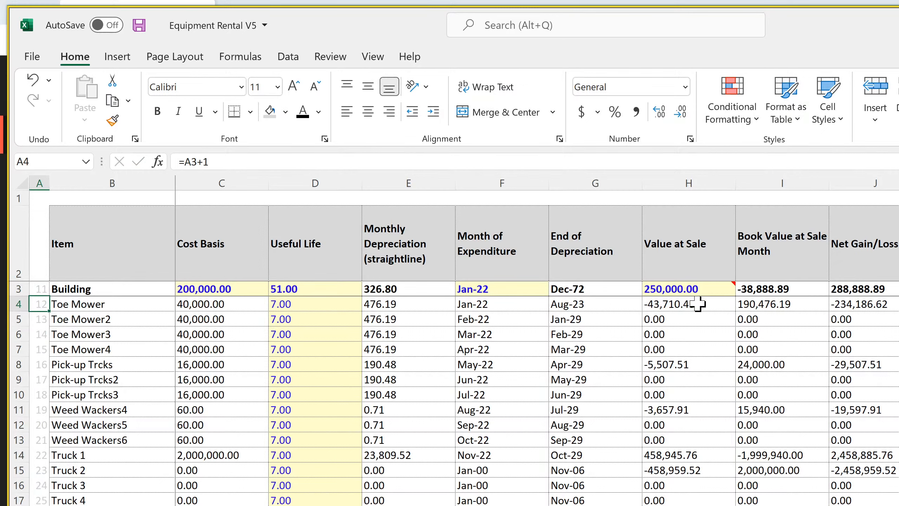
# Fill the Toe Mower book value formula from I4 down the column through Other Equipment 75 in row 103
pyautogui.click(769, 459)
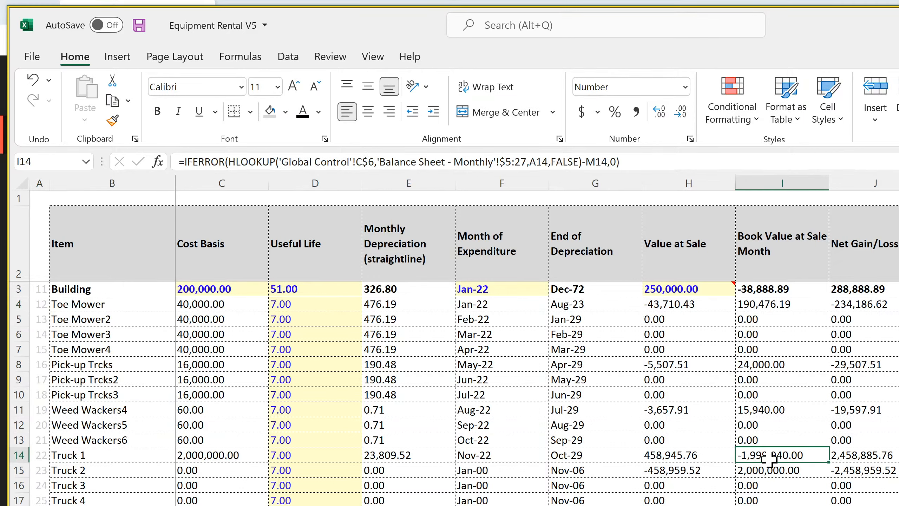
pyautogui.click(793, 302)
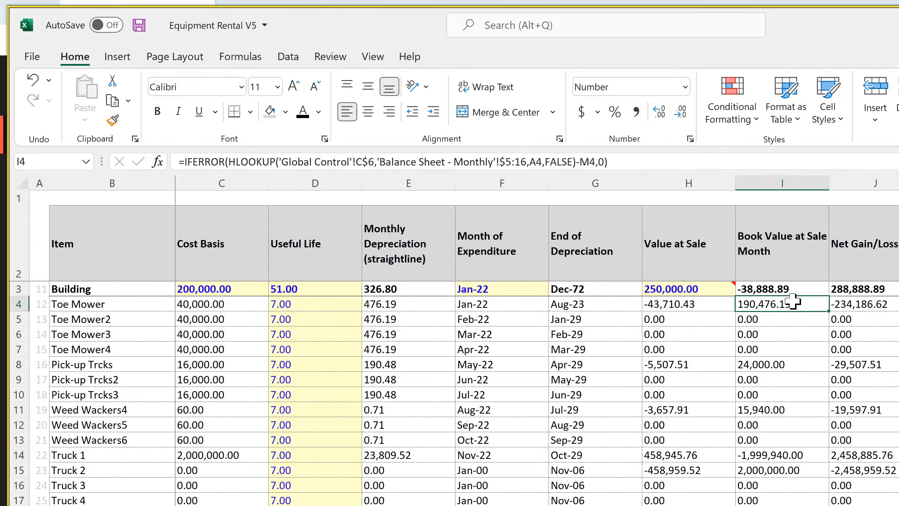
pyautogui.doubleClick(829, 311)
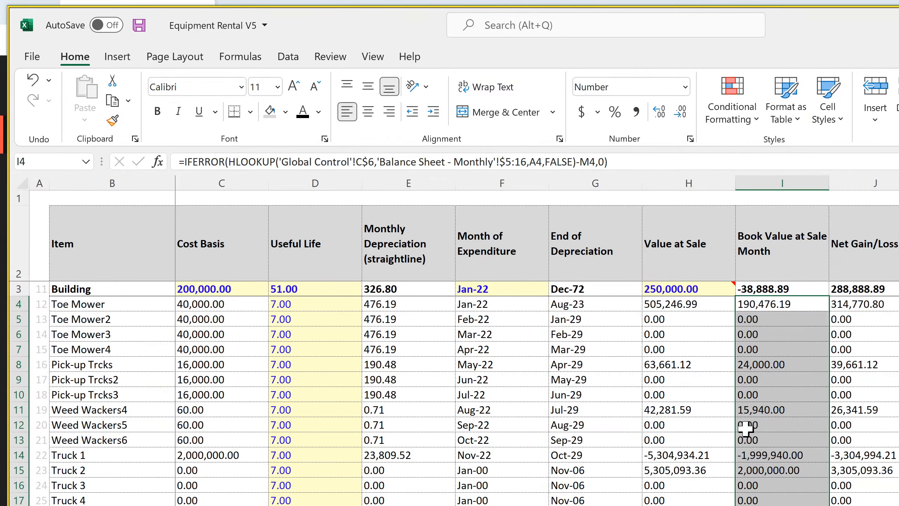
pyautogui.scroll(-20, 746, 422)
pyautogui.scroll(-7, 746, 418)
pyautogui.scroll(18, 747, 416)
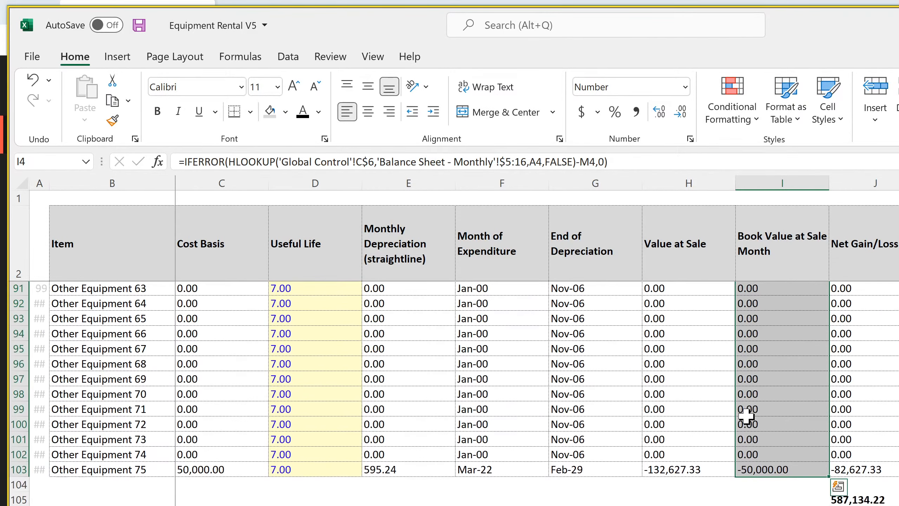
pyautogui.scroll(15, 747, 416)
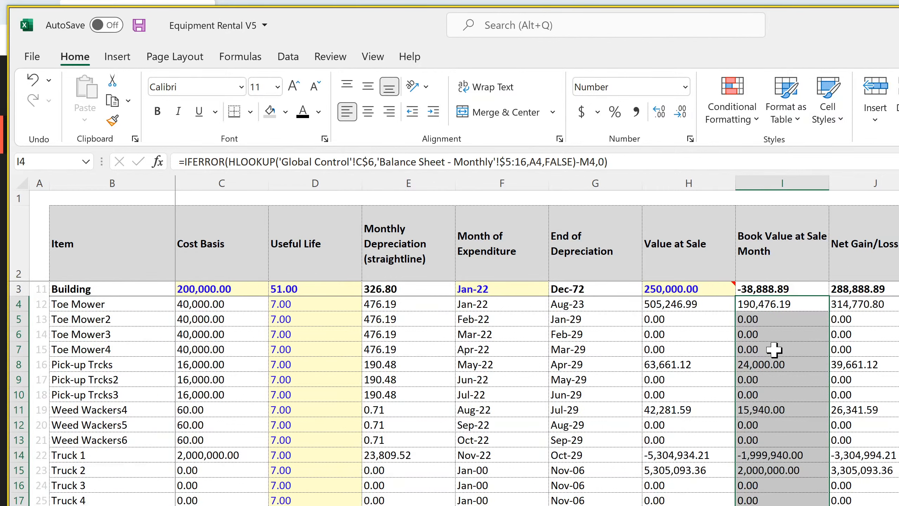
# Examine the Pick-up Trcks and Truck 1 book value formulas, and the column M formulas in M14 and M4
pyautogui.click(769, 364)
pyautogui.click(765, 455)
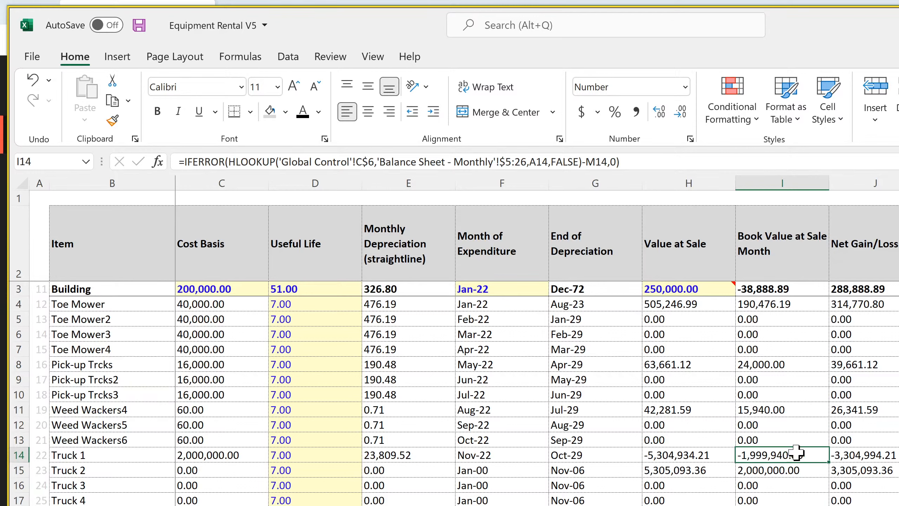
pyautogui.press('Right')
pyautogui.press('Right')
pyautogui.press('Right')
pyautogui.press('Right')
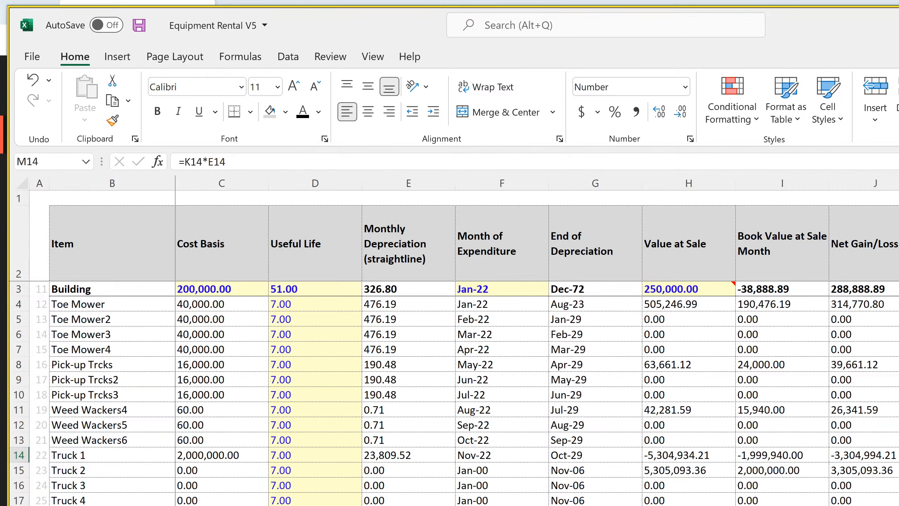
pyautogui.hotkey('shift', 'Right')
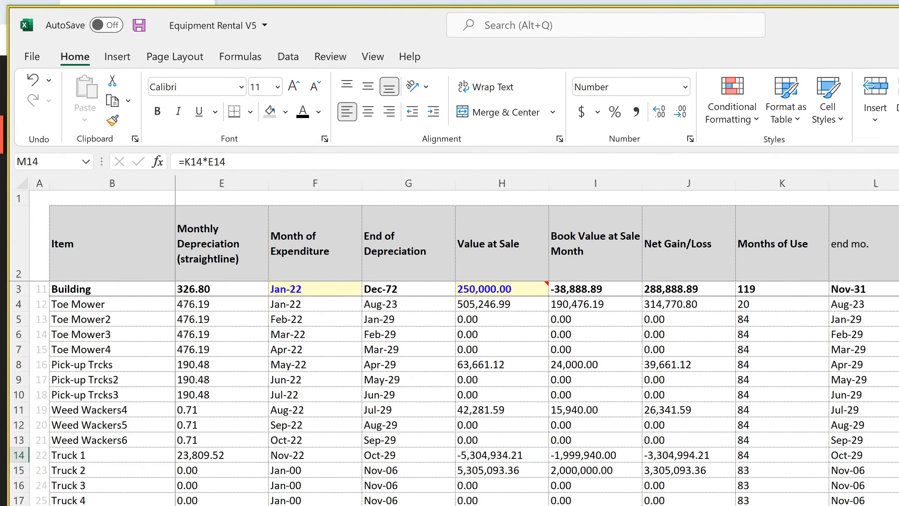
pyautogui.hotkey('ctrl', 'Up')
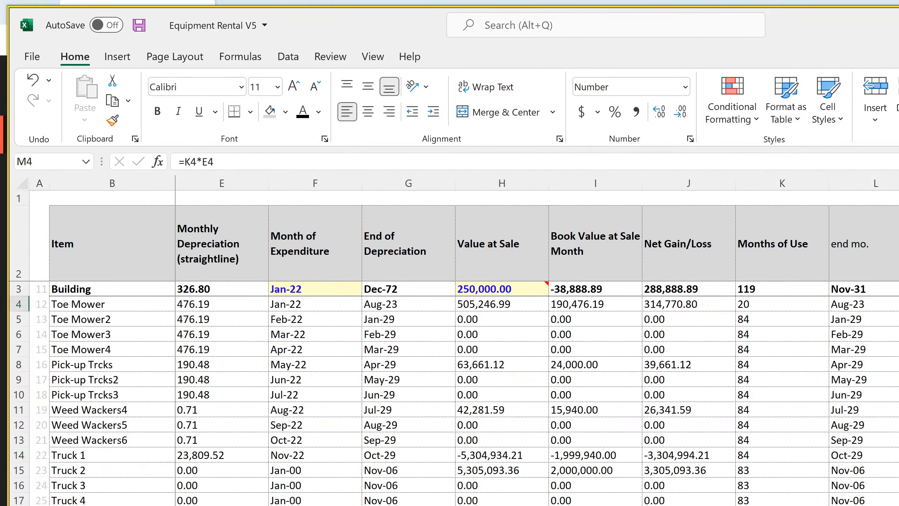
pyautogui.press('F2')
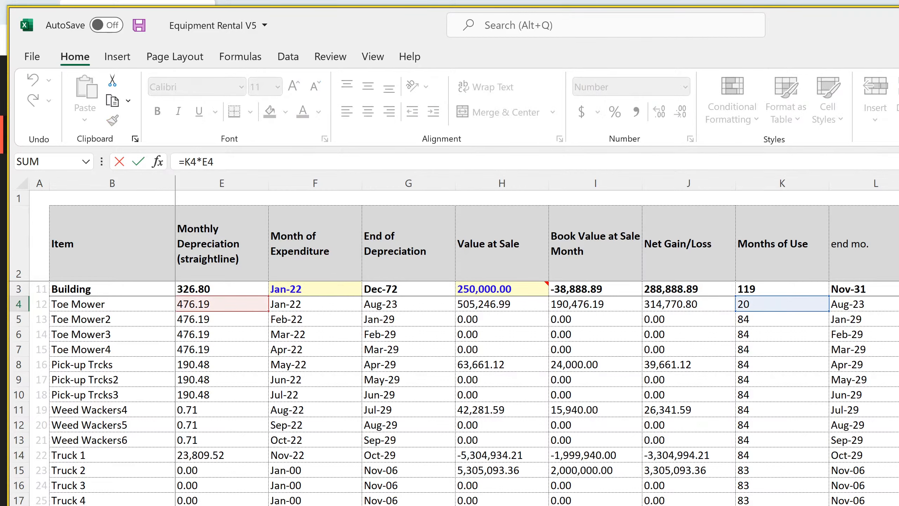
# Examine the DATEDIF formula behind Toe Mower's Months of Use in K4 and the dates it references
pyautogui.click(779, 303)
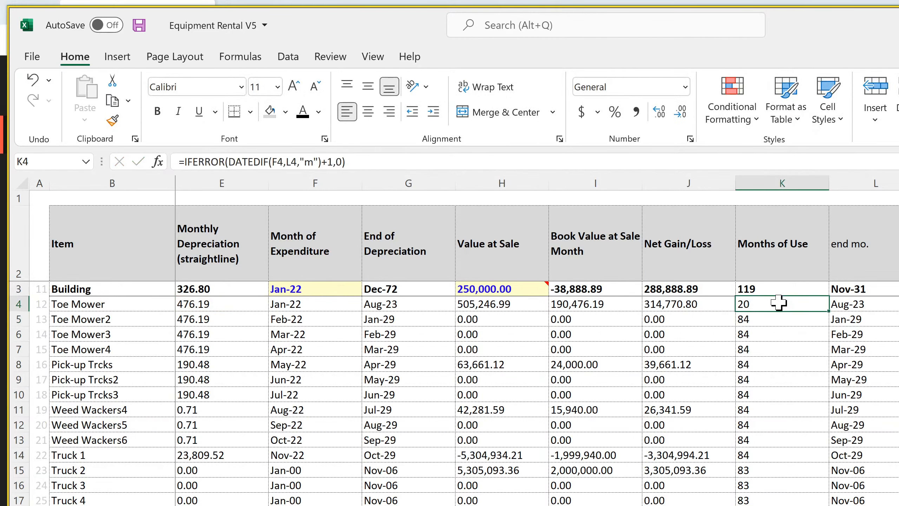
pyautogui.doubleClick(778, 303)
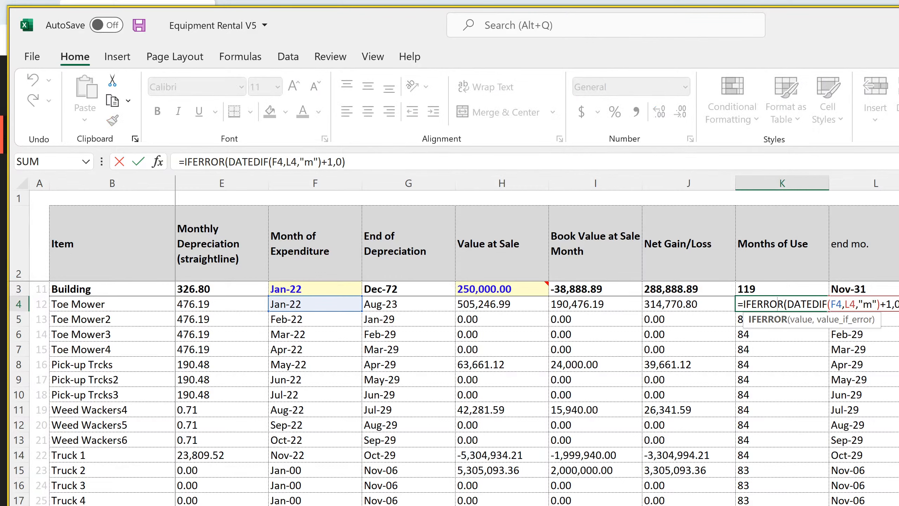
pyautogui.hscroll(-2, 531, 354)
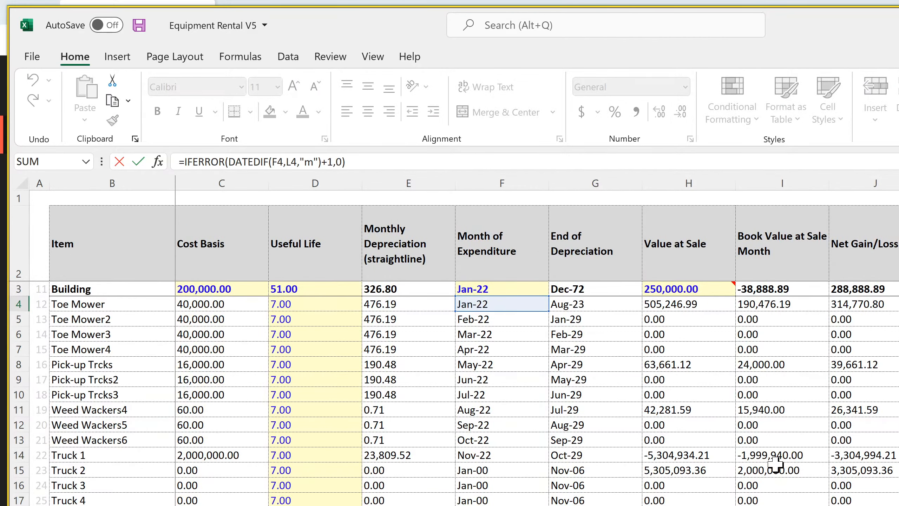
pyautogui.press('Return')
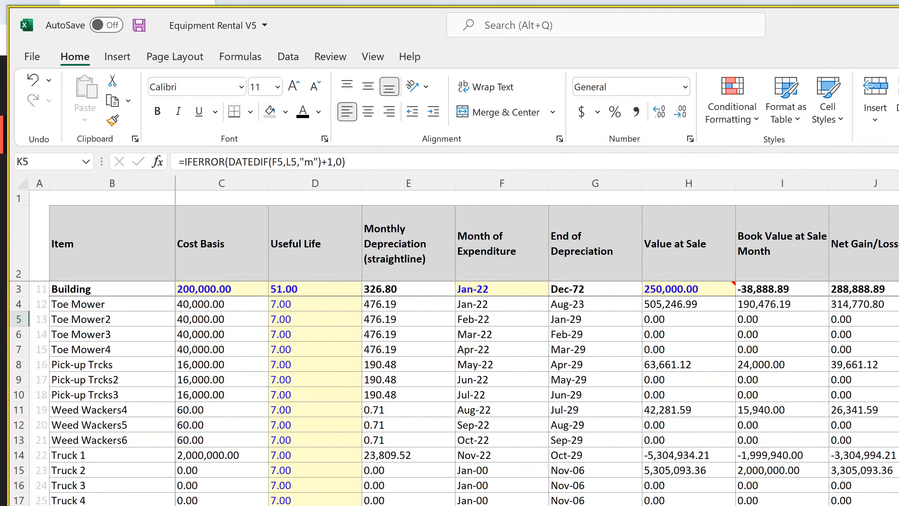
pyautogui.press('Up')
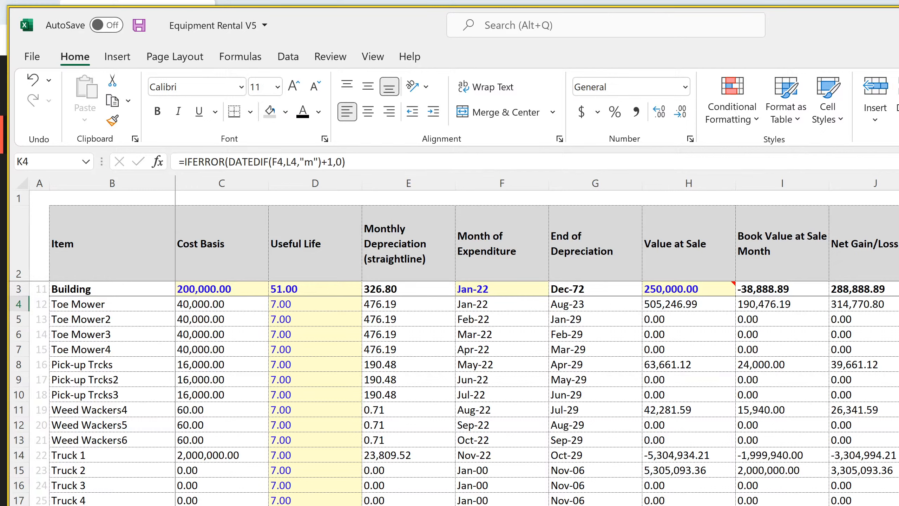
# Examine the end month MIN formula for Toe Mower in L4, and return to Truck 1's formula in M14
pyautogui.press('Right')
pyautogui.press('Right')
pyautogui.press('Down')
pyautogui.press('Left')
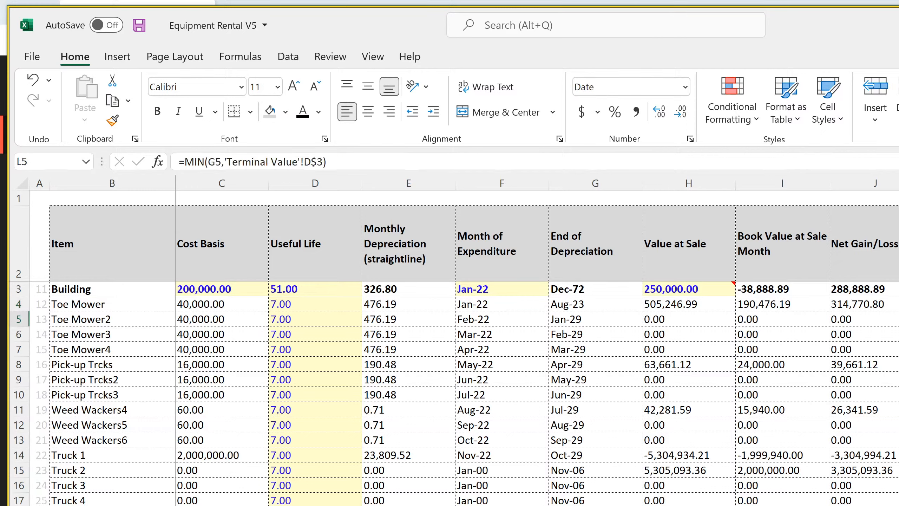
pyautogui.press('Up')
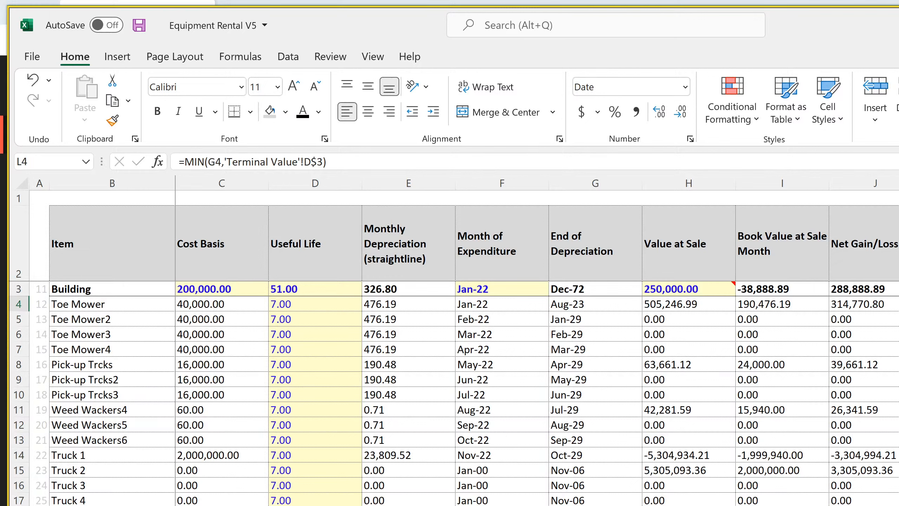
pyautogui.press('F2')
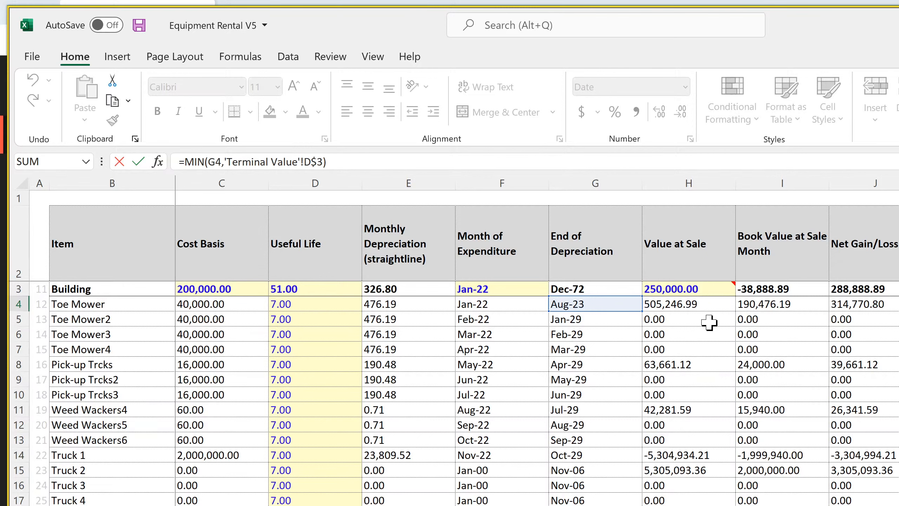
pyautogui.press('Return')
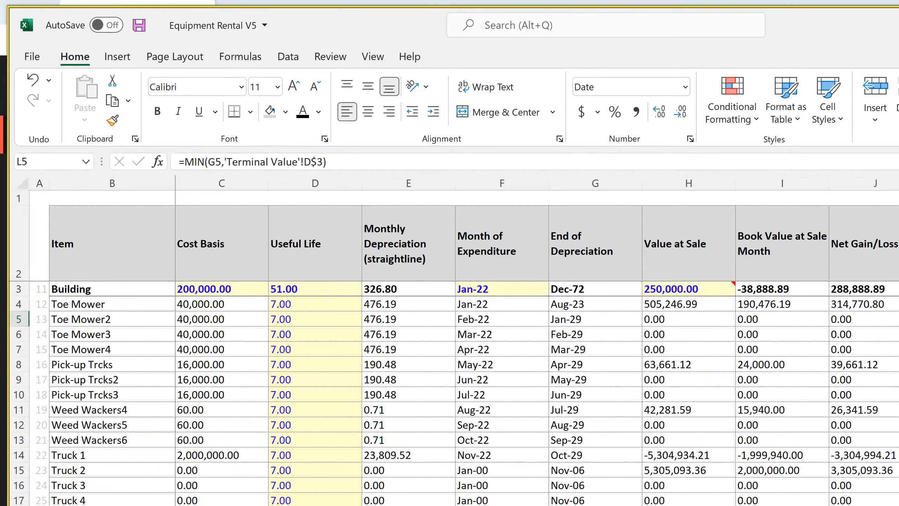
pyautogui.click(898, 455)
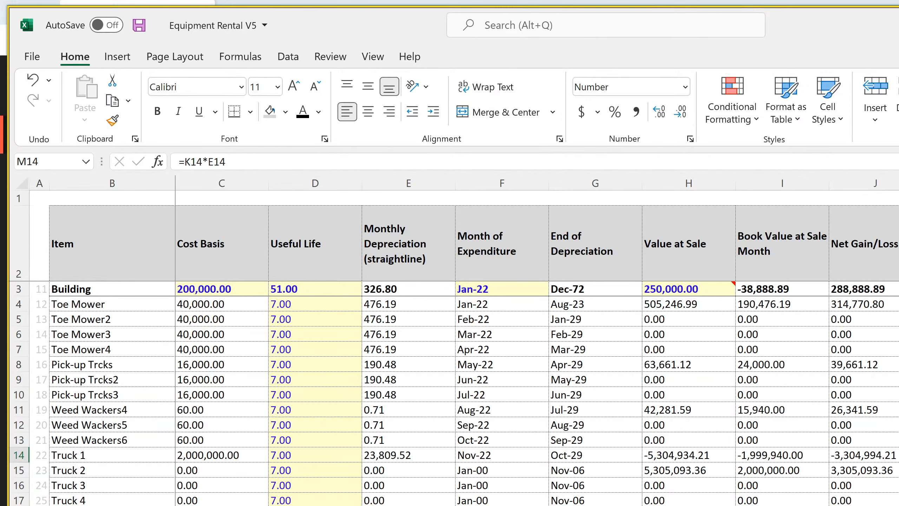
# Examine Truck 1's depreciation formula in M14 and the months of use and monthly depreciation cells it references
pyautogui.press('F2')
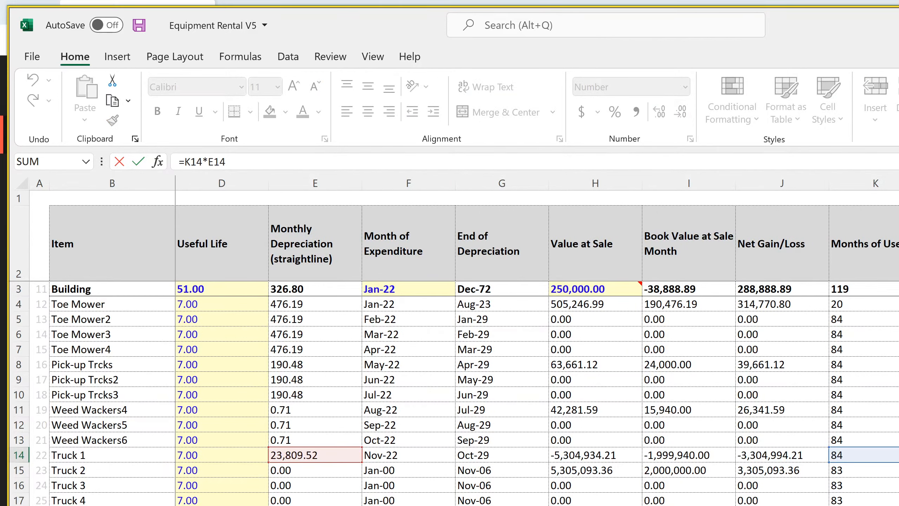
pyautogui.press('Return')
pyautogui.press('Up')
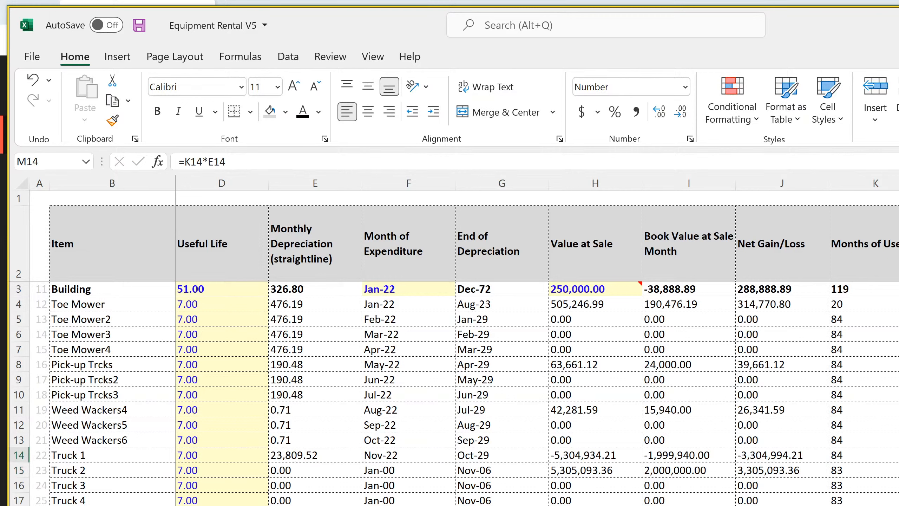
pyautogui.press('Left')
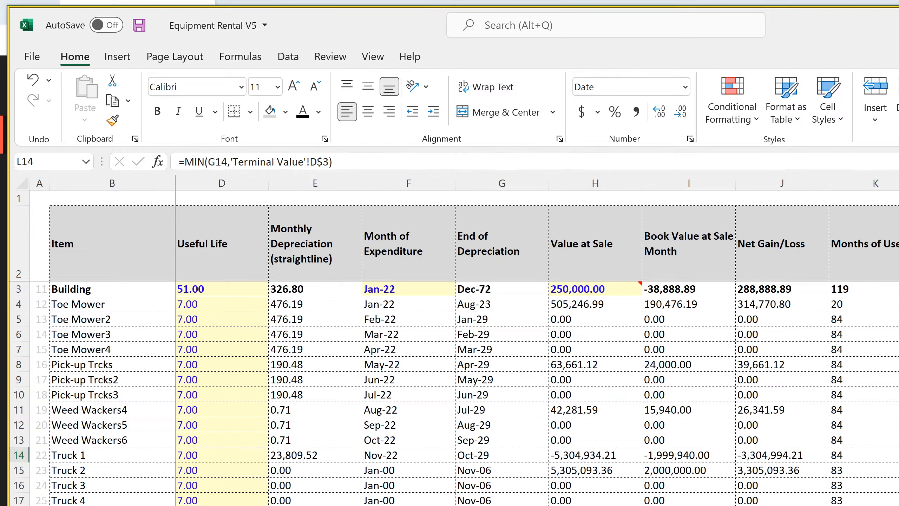
pyautogui.press('Right')
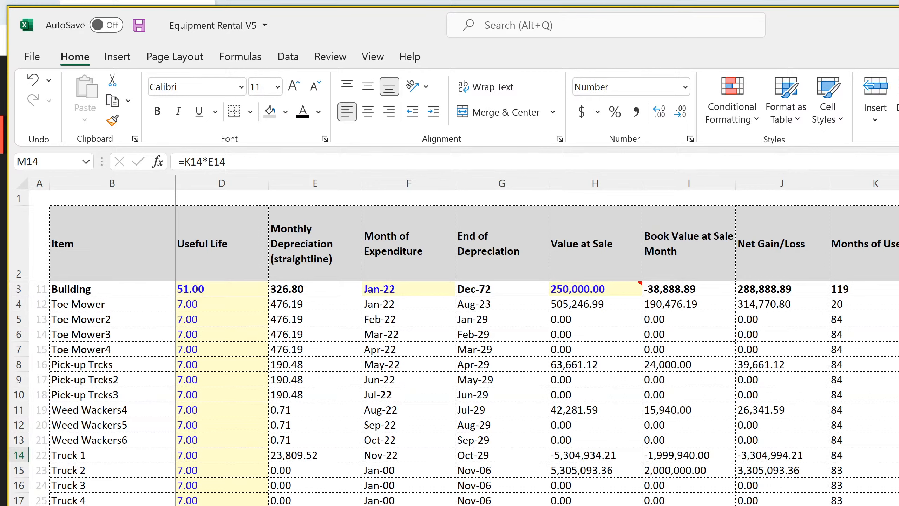
pyautogui.press('F2')
pyautogui.press('Return')
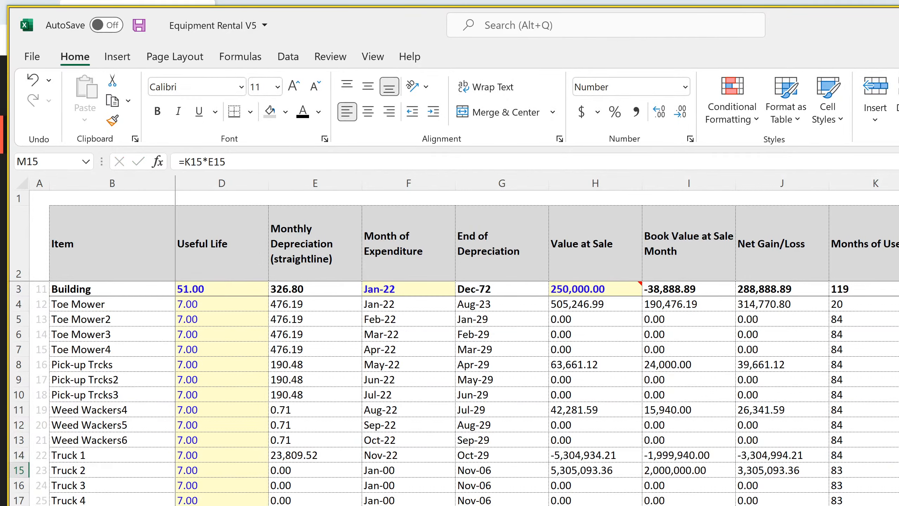
pyautogui.press('Up')
# Examine Truck 1's end month MIN formula in L14 and the End of Depreciation formula in G14 it references
pyautogui.press('Left')
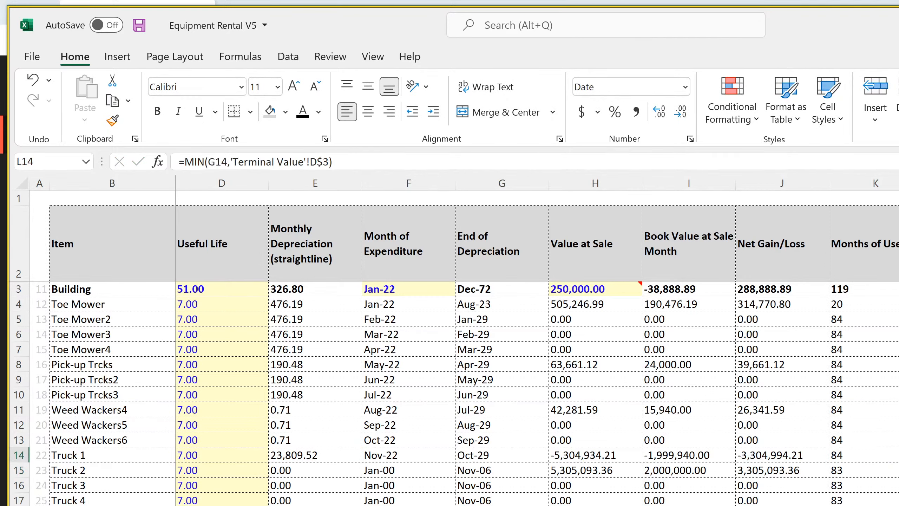
pyautogui.press('F2')
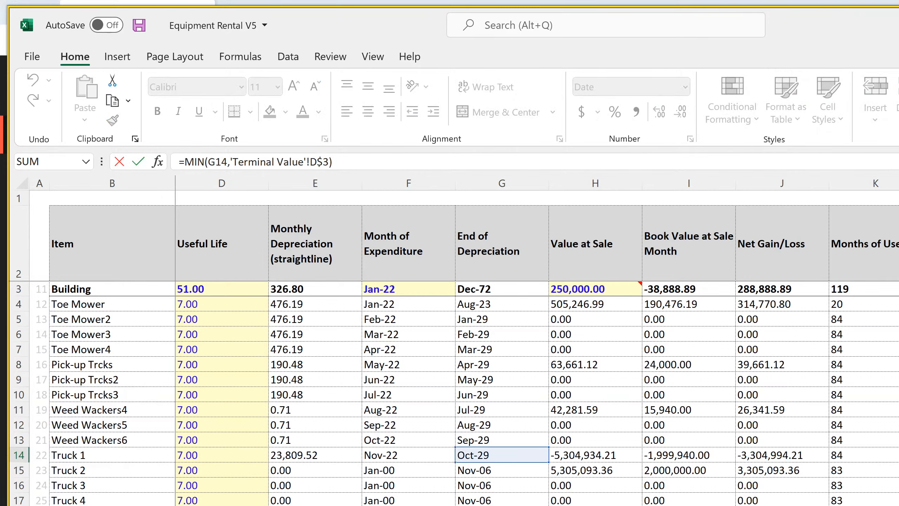
pyautogui.press('Return')
pyautogui.press('Up')
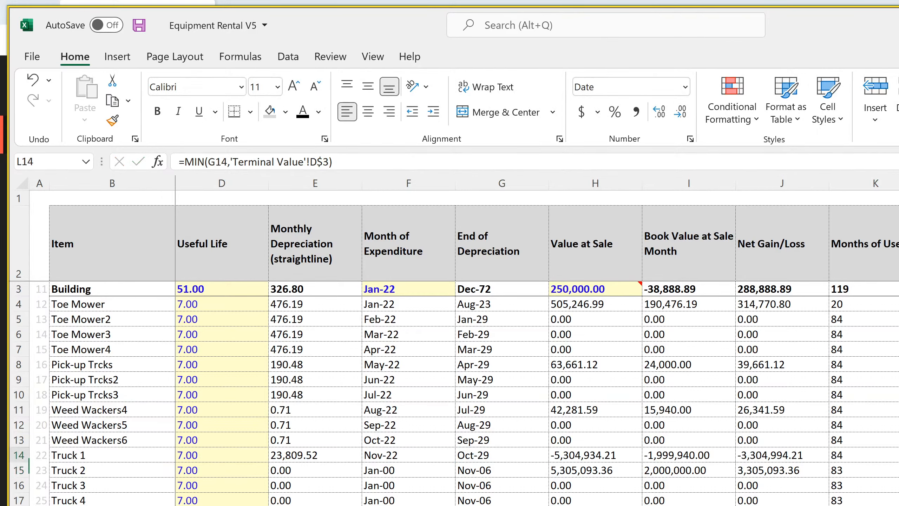
pyautogui.click(500, 455)
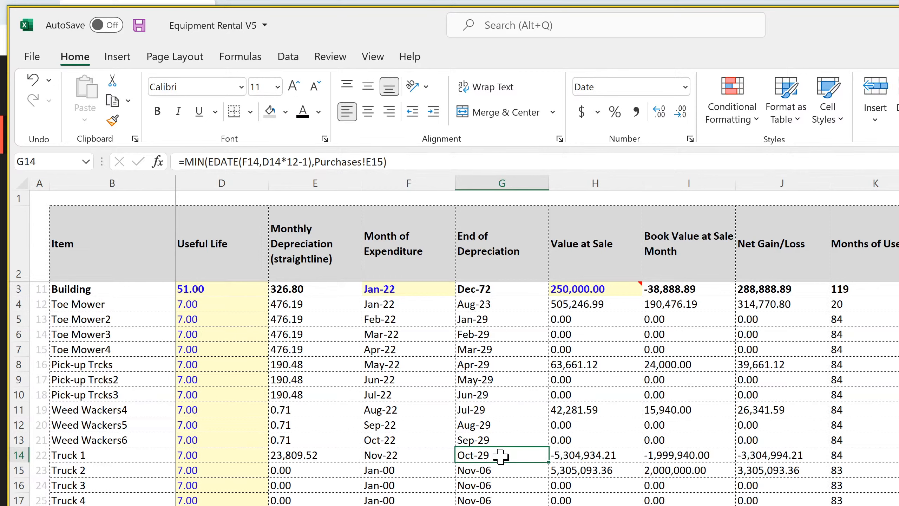
pyautogui.hscroll(-1, 537, 354)
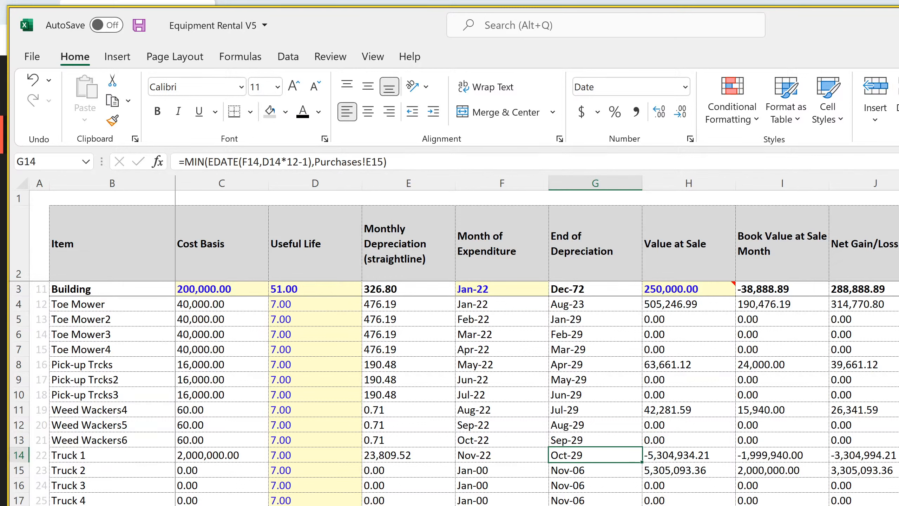
# Save the Equipment Rental V5 workbook and check the live stream page in the browser
pyautogui.hotkey('alt', 'Tab')
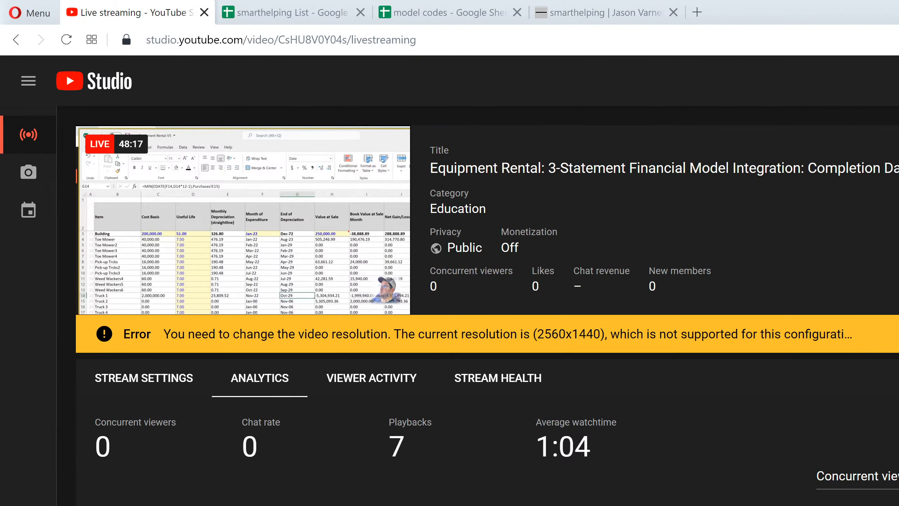
pyautogui.hotkey('alt', 'Tab')
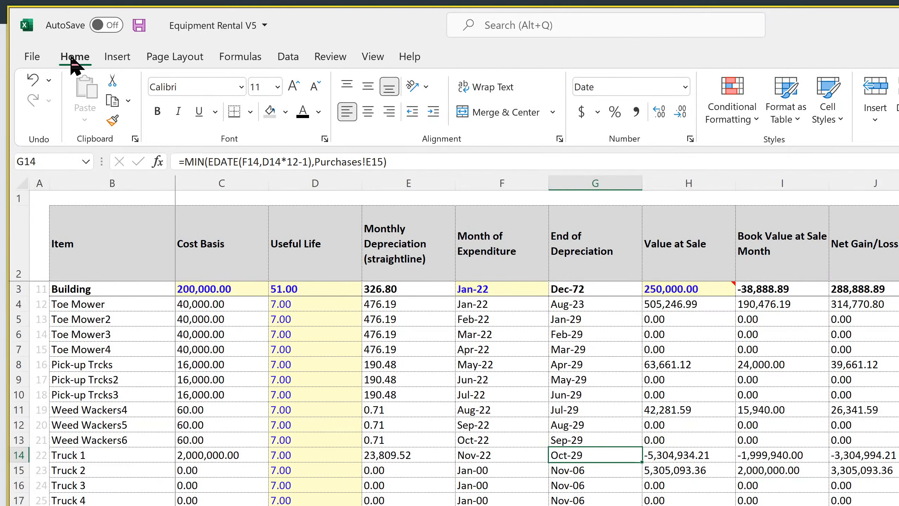
pyautogui.click(139, 25)
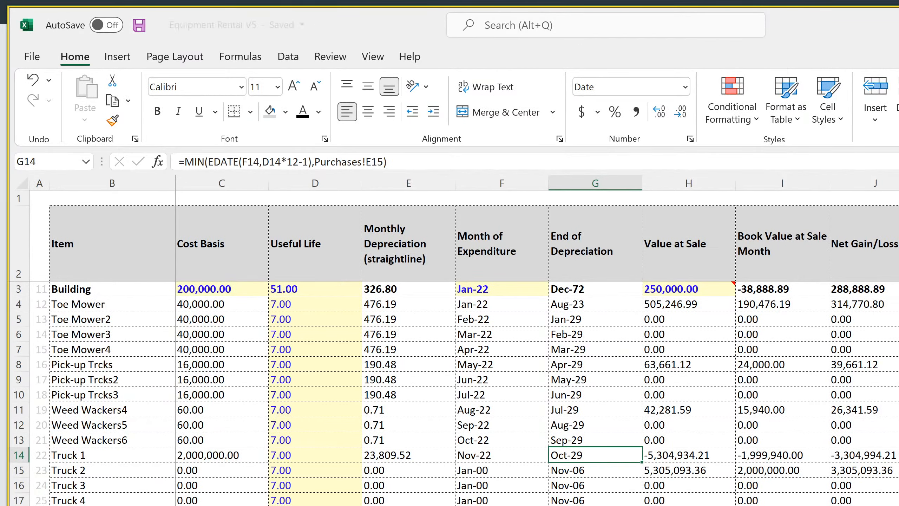
pyautogui.hotkey('alt', 'Tab')
pyautogui.hotkey('alt', 'Tab')
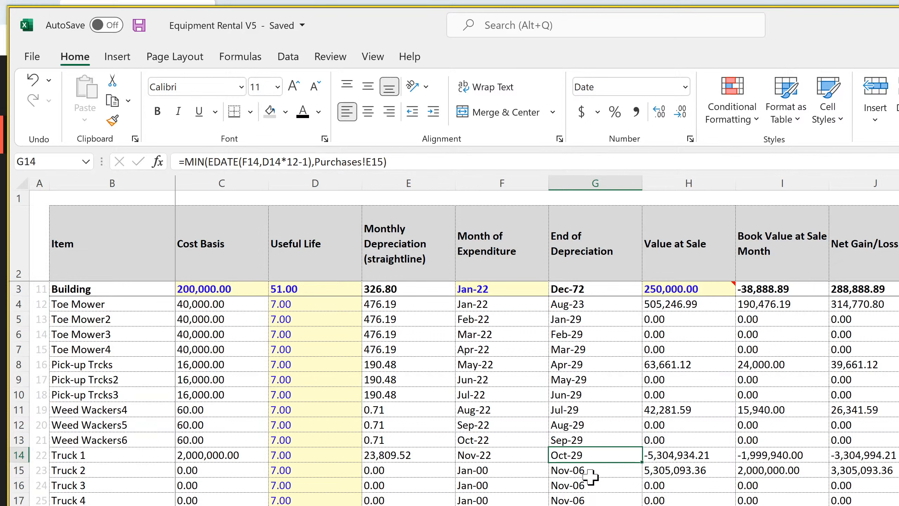
# Examine Truck 1's End of Depreciation formula in G14 and its Value at Sale formula in H14
pyautogui.doubleClick(579, 454)
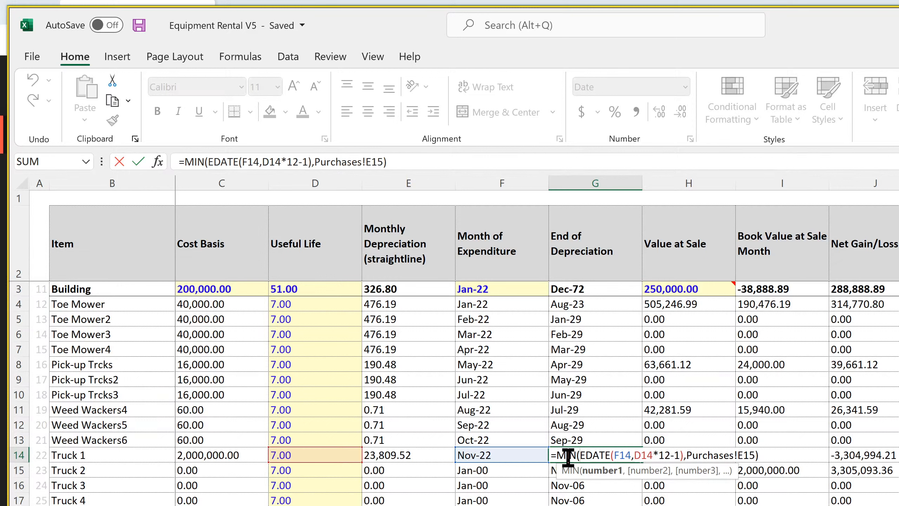
pyautogui.press('Return')
pyautogui.click(598, 457)
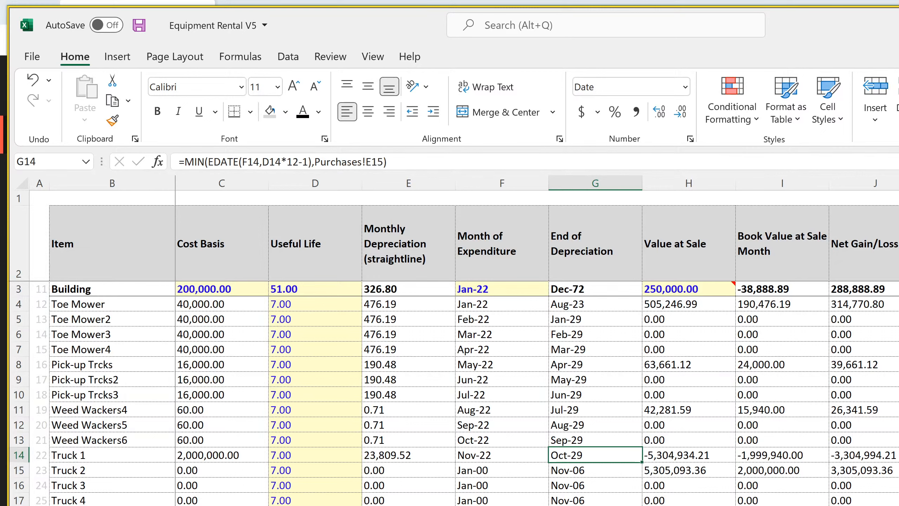
pyautogui.click(687, 457)
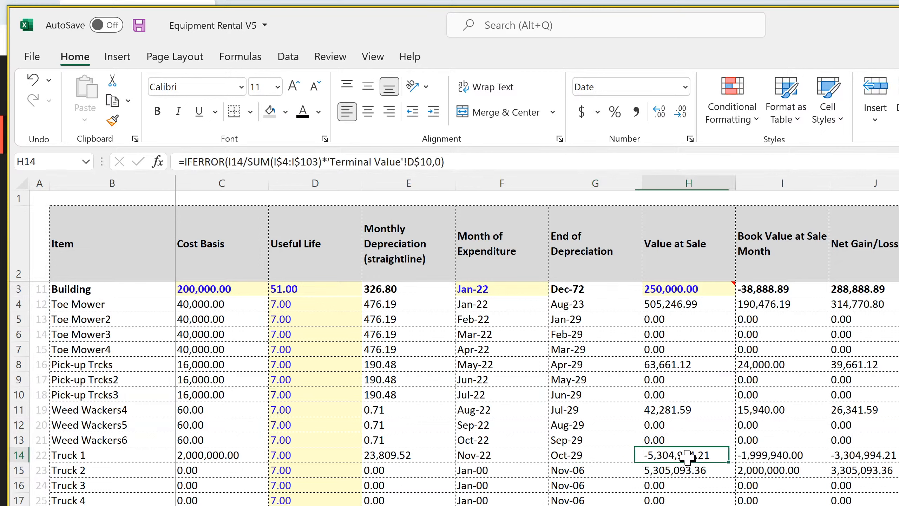
pyautogui.doubleClick(687, 457)
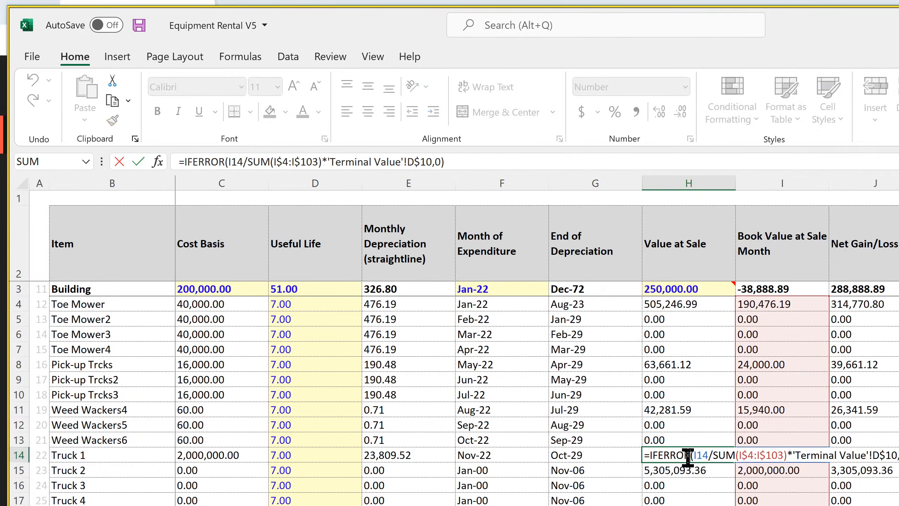
pyautogui.press('Return')
# Remove the -M14 subtraction from Truck 1's book value formula in I14
pyautogui.click(784, 455)
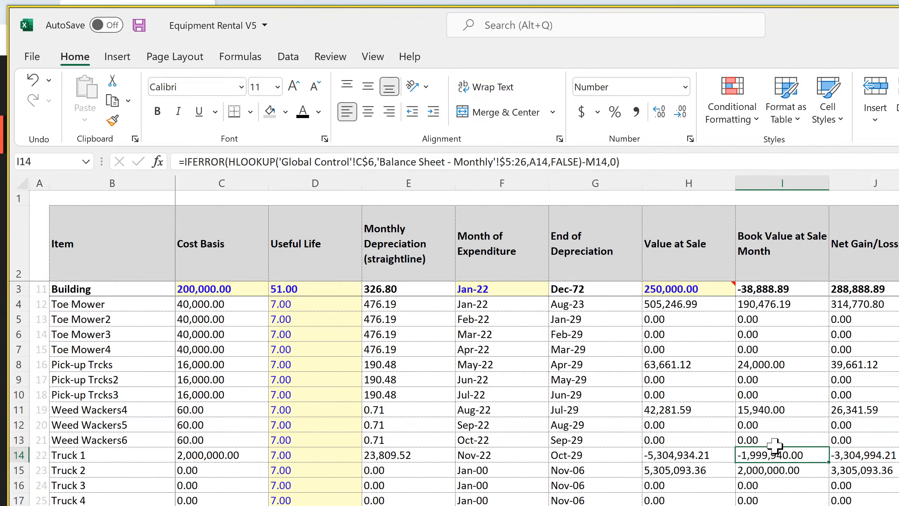
pyautogui.click(608, 161)
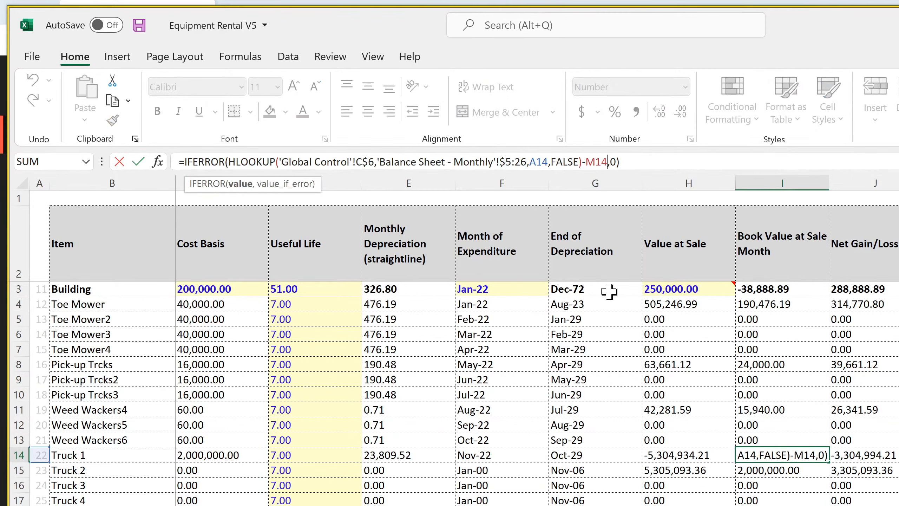
pyautogui.press('BackSpace')
pyautogui.press('BackSpace')
pyautogui.press('BackSpace')
pyautogui.press('BackSpace')
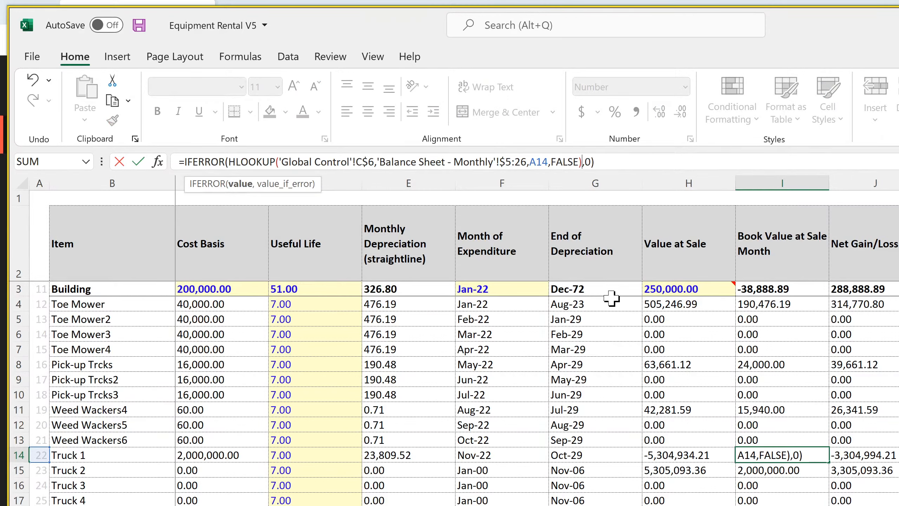
pyautogui.press('Return')
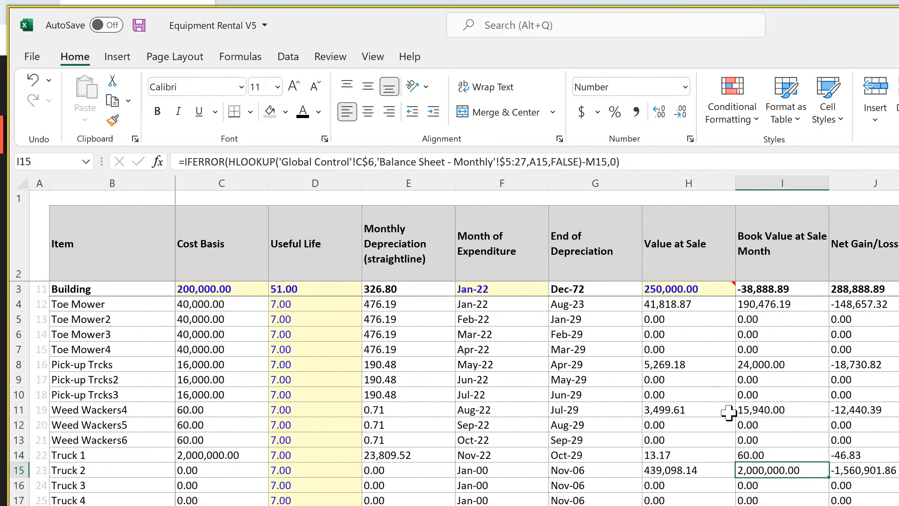
pyautogui.click(776, 457)
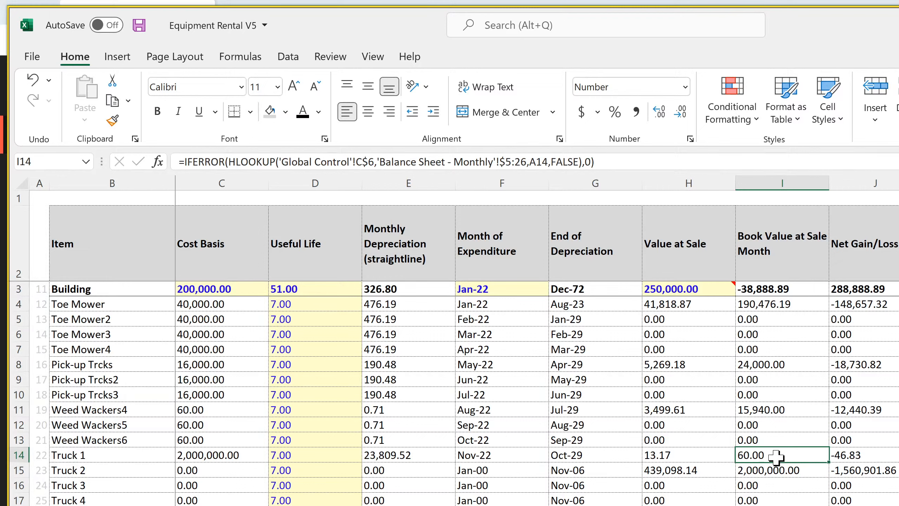
# Examine Toe Mower's book value HLOOKUP formula in I4
pyautogui.click(781, 305)
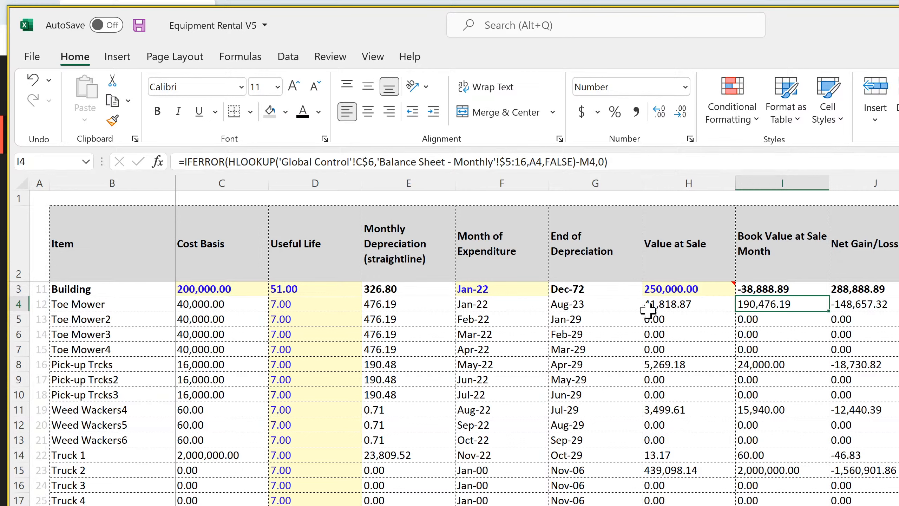
pyautogui.doubleClick(784, 304)
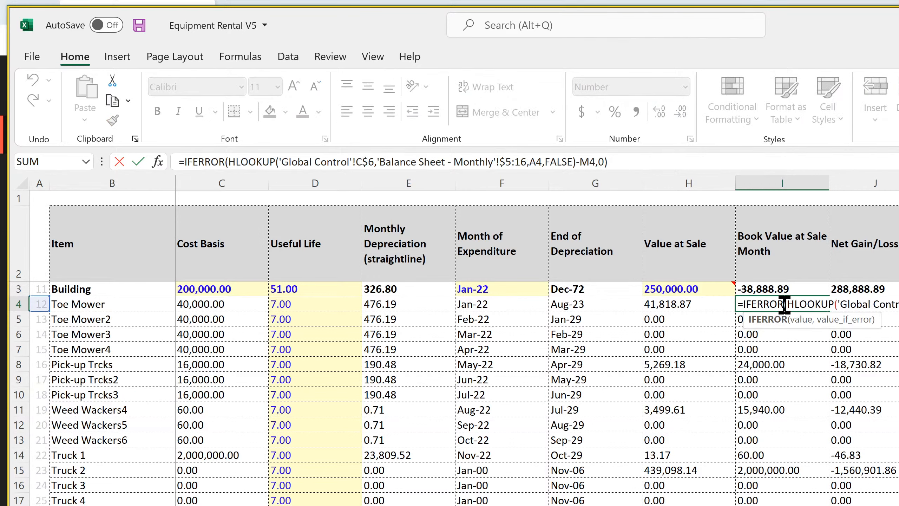
pyautogui.press('Return')
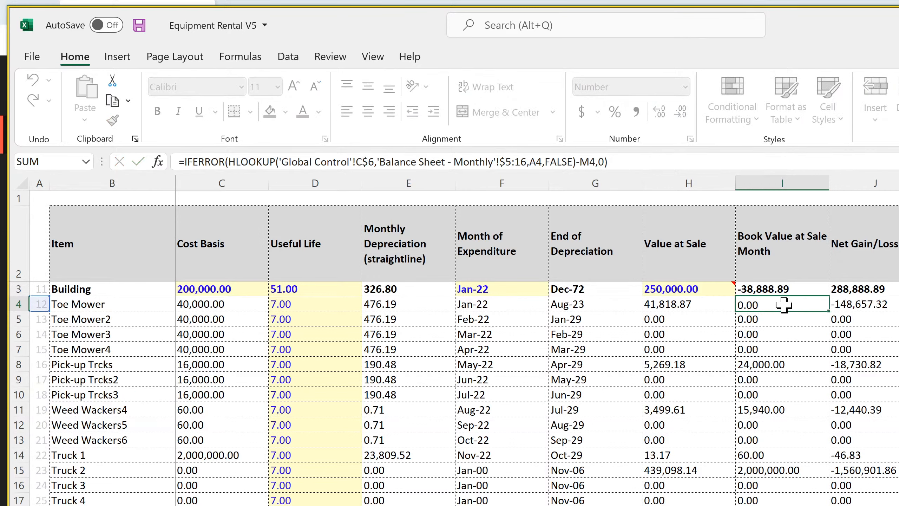
# Replace the HLOOKUP in Toe Mower's I4 formula with an INDEX over row 17 of the Balance Sheet - Monthly sheet
pyautogui.click(784, 305)
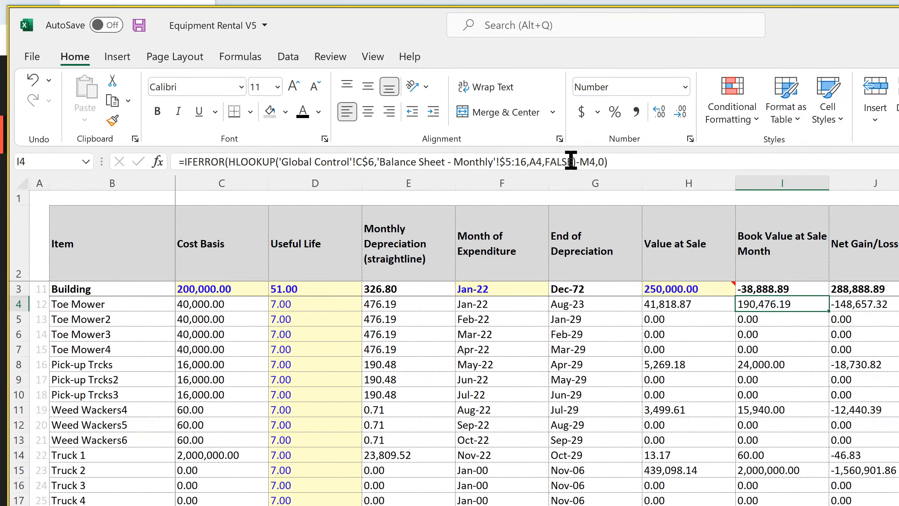
pyautogui.moveTo(575, 162); pyautogui.dragTo(228, 162)
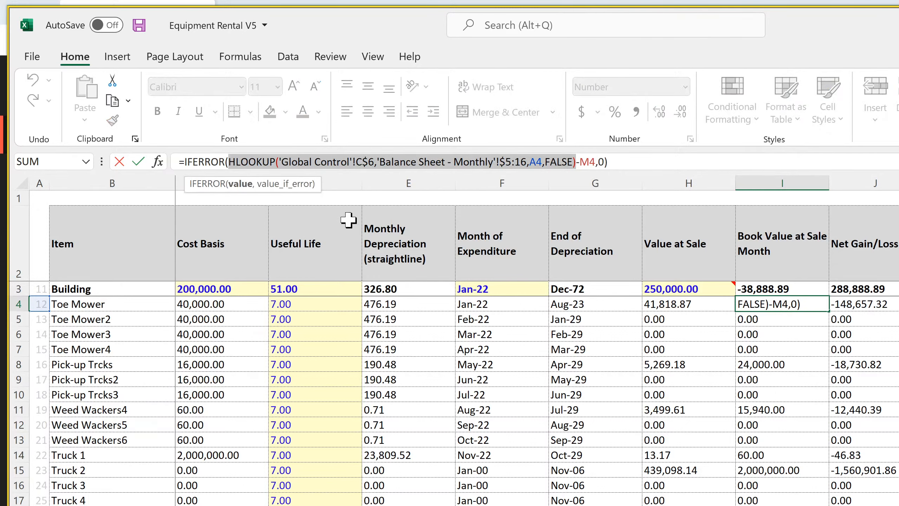
pyautogui.write('index(')
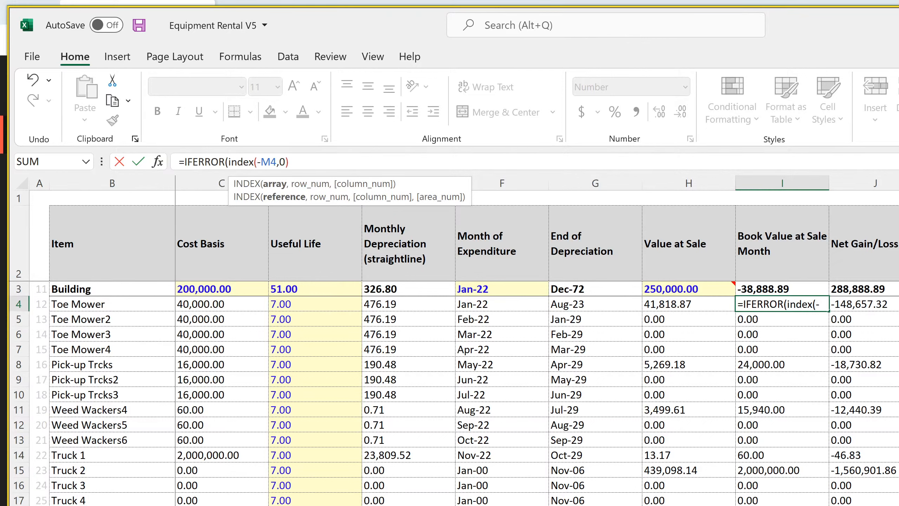
pyautogui.hotkey('ctrl', 'pagedown')
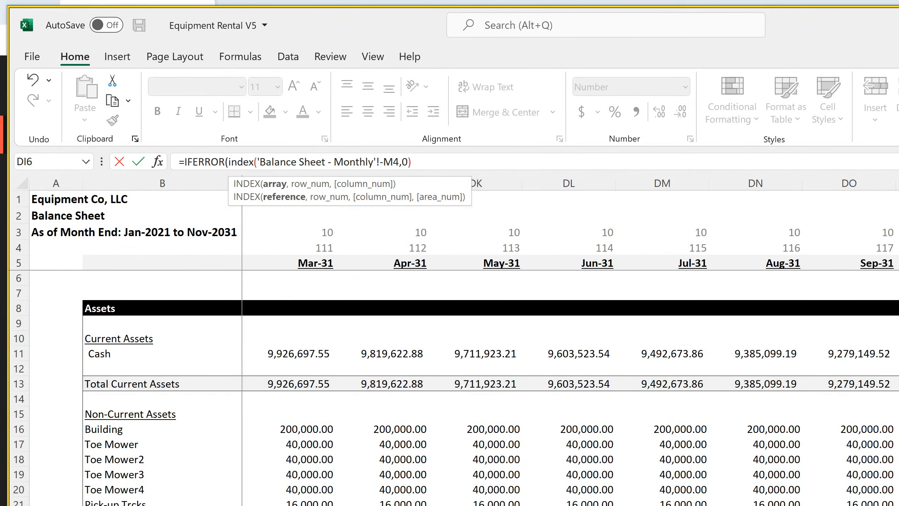
pyautogui.click(18, 444)
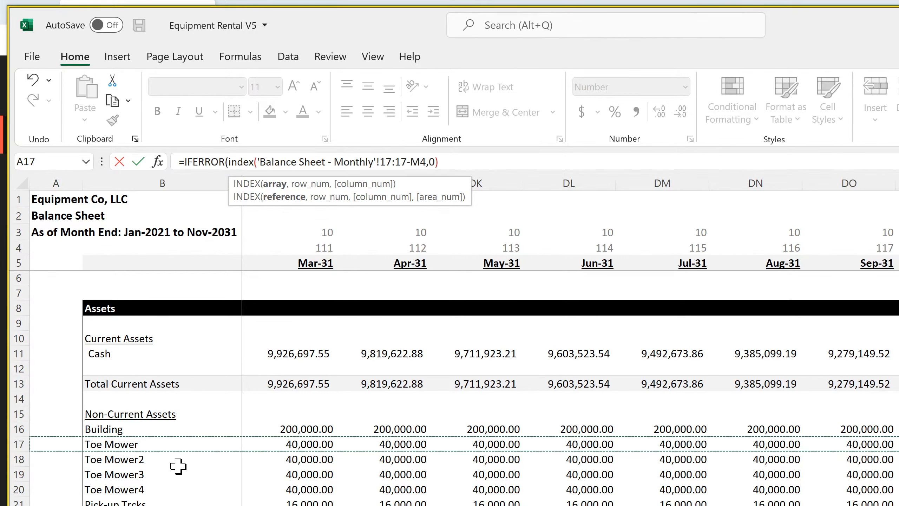
# Complete Toe Mower's I4 INDEX formula with an exact MATCH of Global Control cell C6 in row 5 of Balance Sheet - Monthly
pyautogui.write(',,match(')
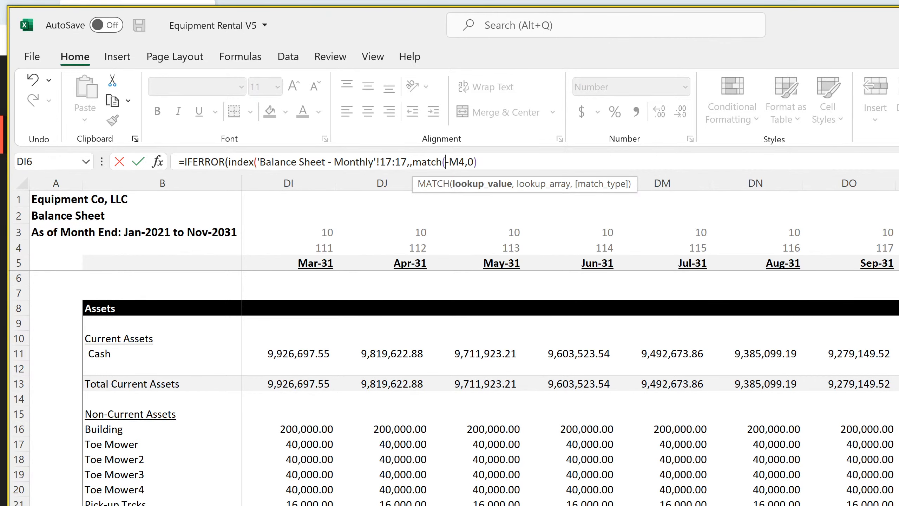
pyautogui.click(393, 504)
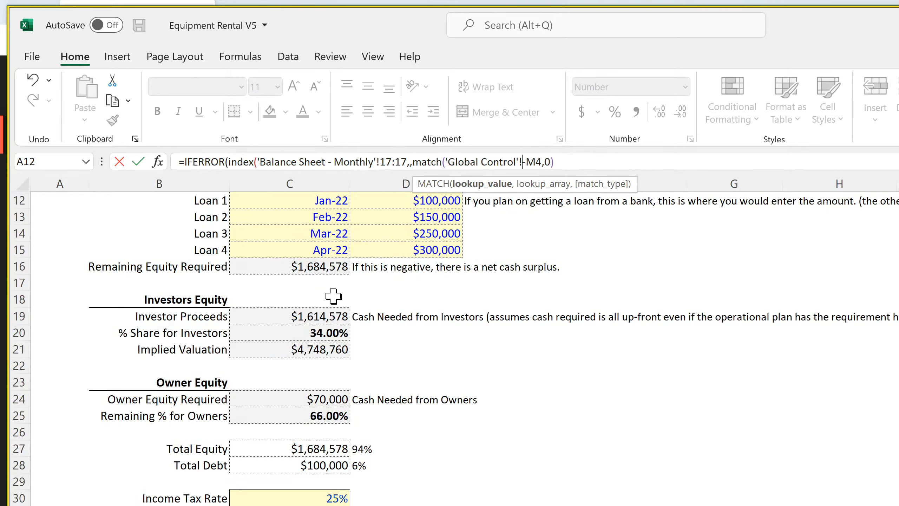
pyautogui.scroll(4, 333, 299)
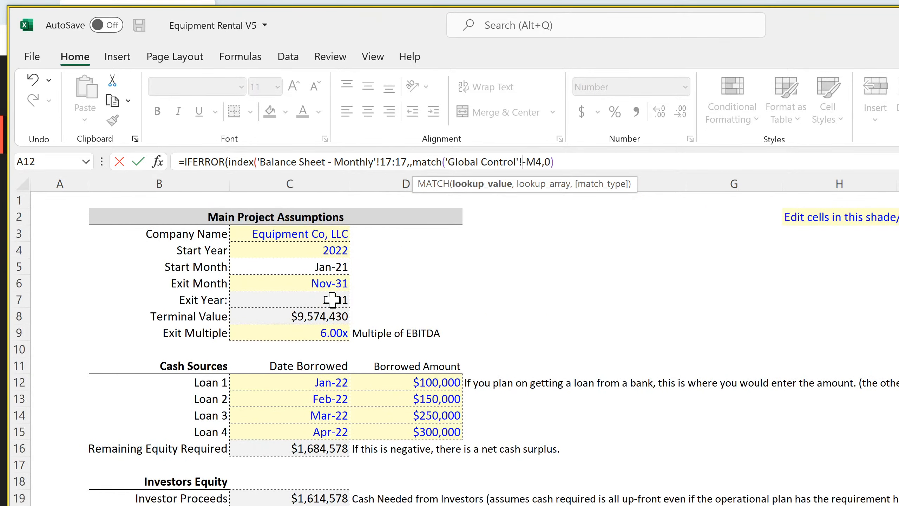
pyautogui.click(286, 283)
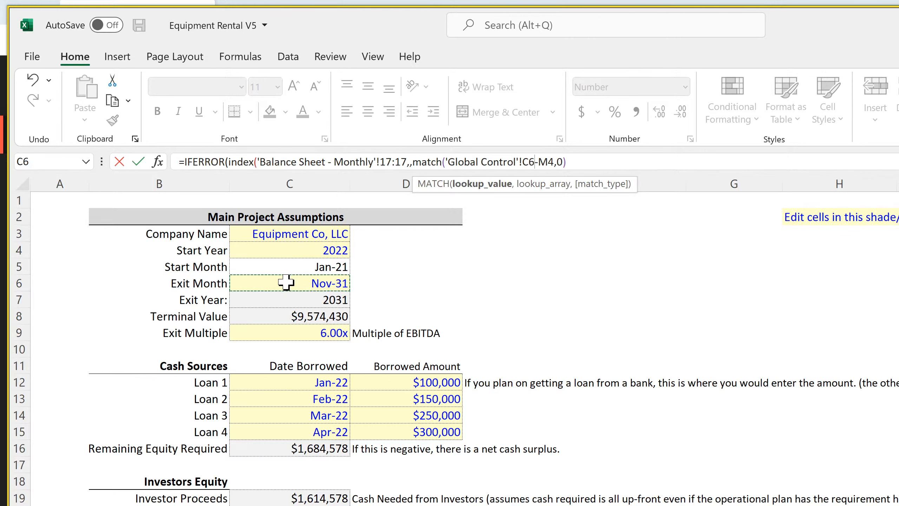
pyautogui.write(',')
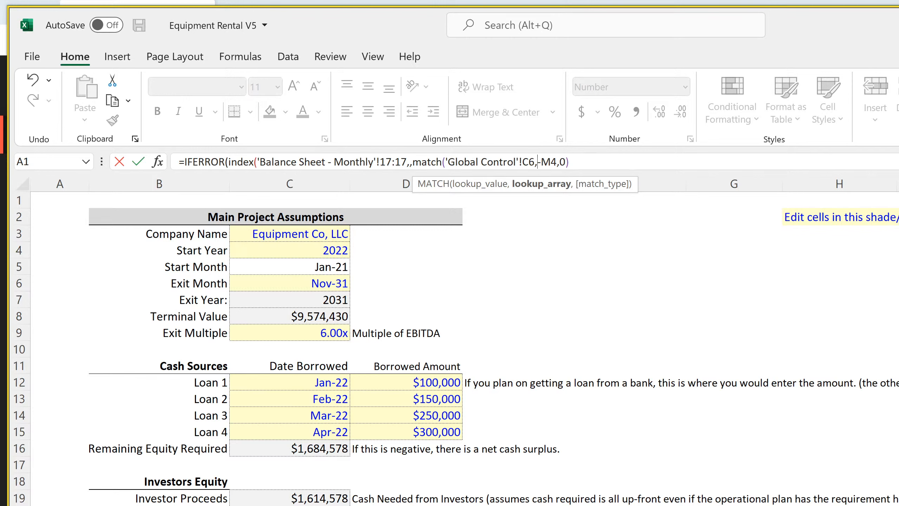
pyautogui.click(269, 505)
pyautogui.click(14, 264)
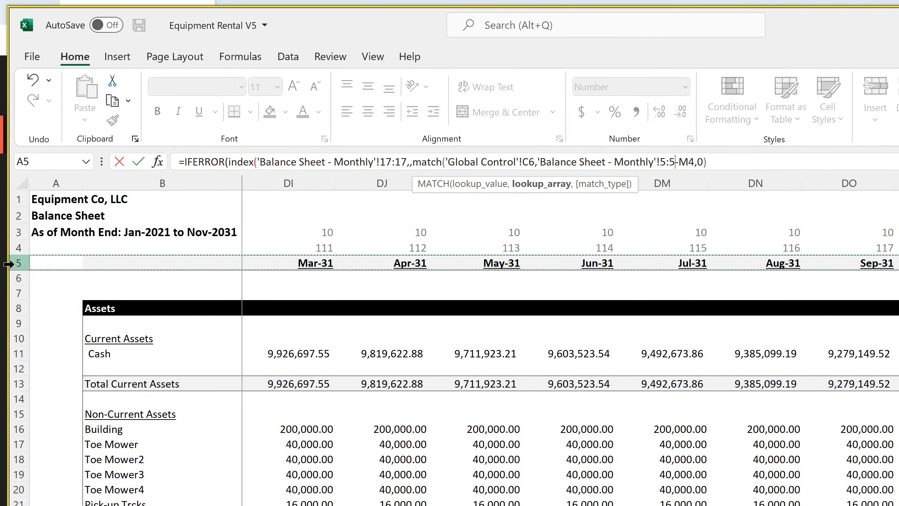
pyautogui.write(',0)')
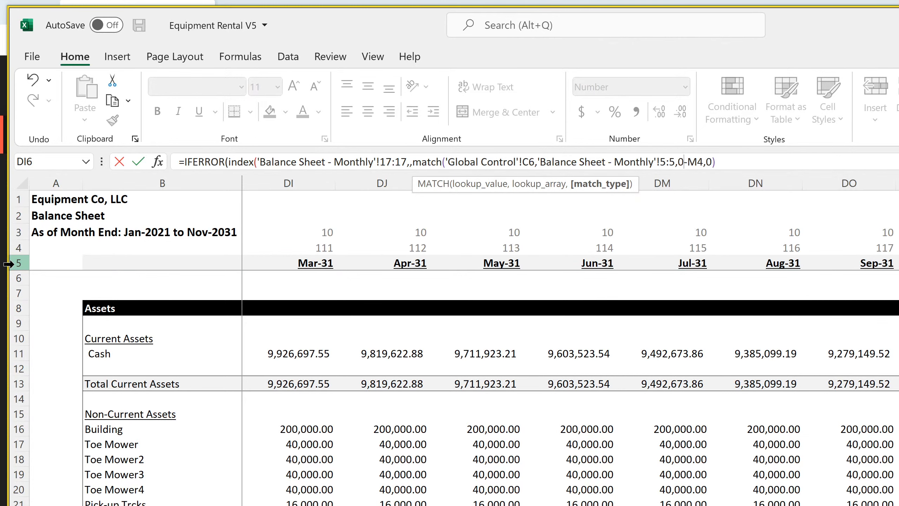
pyautogui.press('Return')
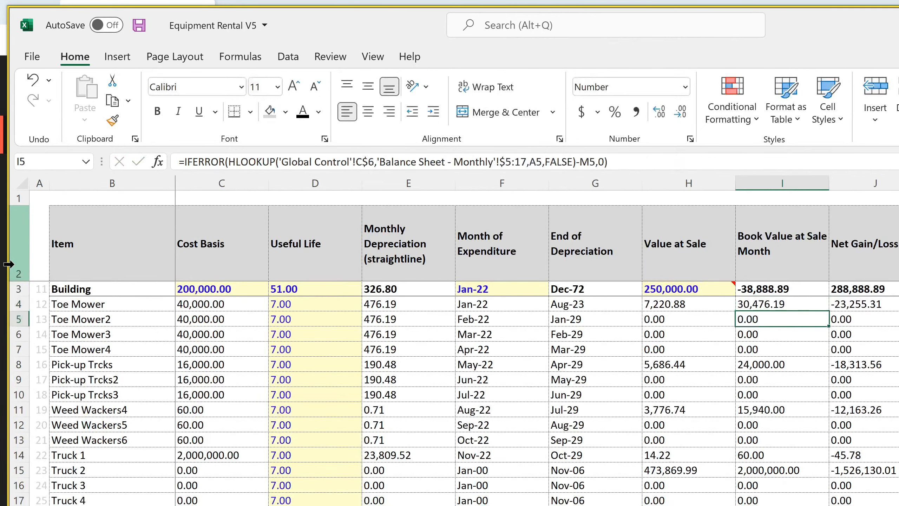
# Lock the MATCH references in I4 as C$6 and $5:$5, and fill the formula down the Book Value at Sale Month column
pyautogui.press('Up')
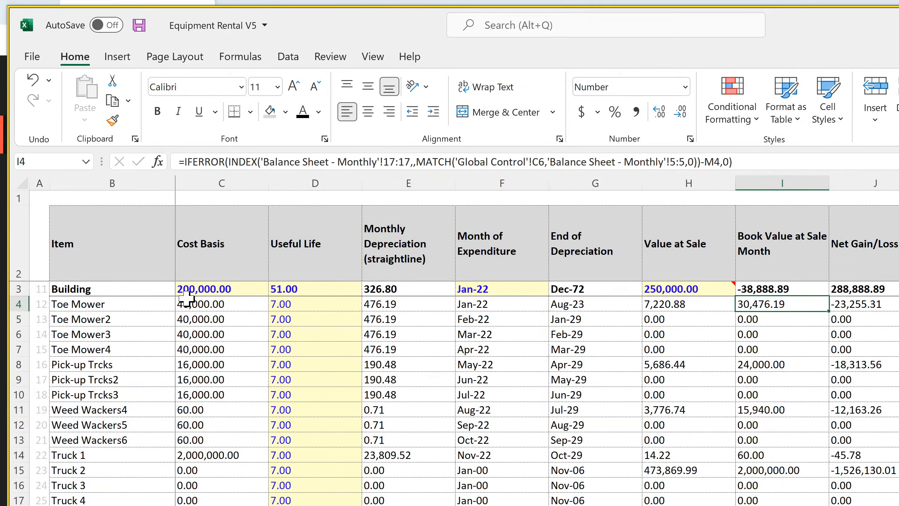
pyautogui.click(539, 162)
pyautogui.write('$')
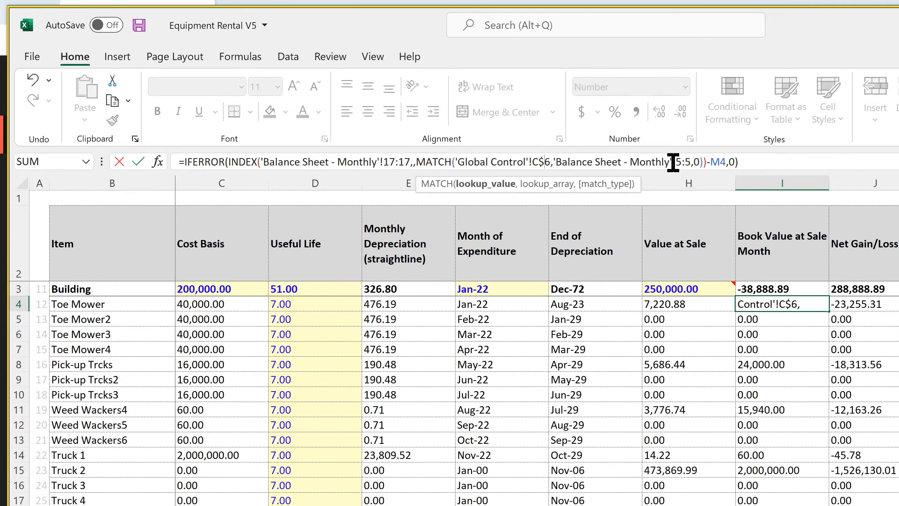
pyautogui.click(688, 162)
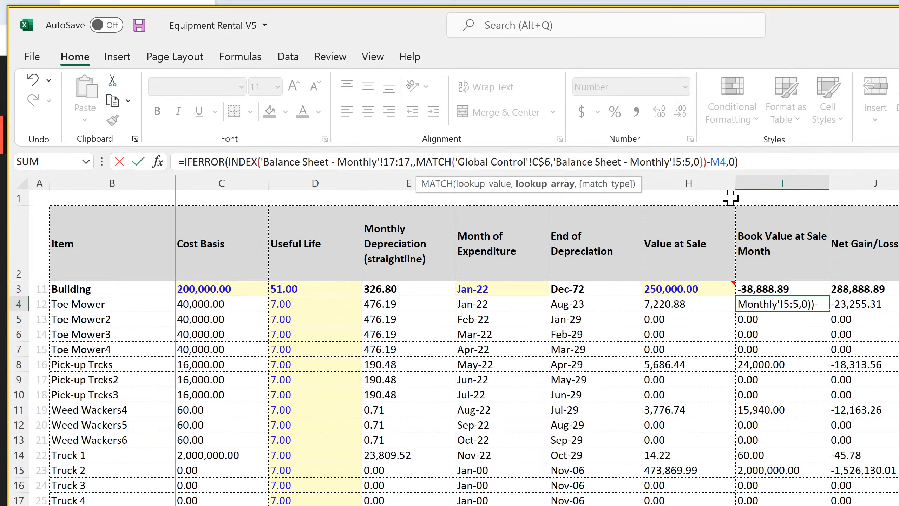
pyautogui.write('$5:$')
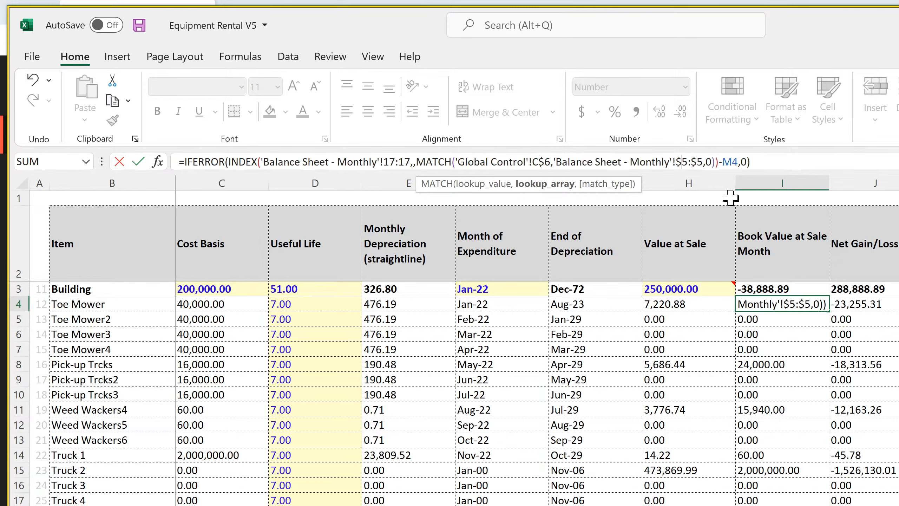
pyautogui.press('Left')
pyautogui.press('Left')
pyautogui.press('Left')
pyautogui.press('Left')
pyautogui.press('Left')
pyautogui.press('Left')
pyautogui.press('Left')
pyautogui.press('Left')
pyautogui.press('Left')
pyautogui.press('Left')
pyautogui.press('Left')
pyautogui.press('Return')
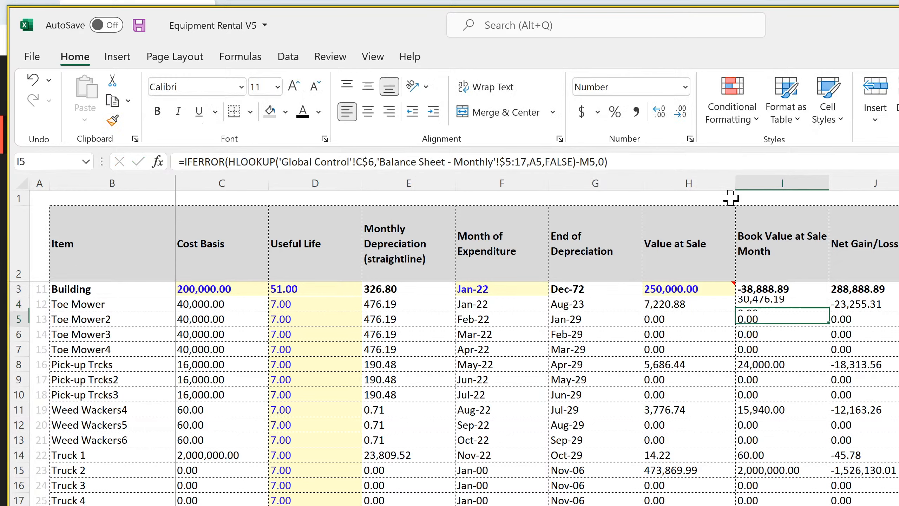
pyautogui.click(802, 305)
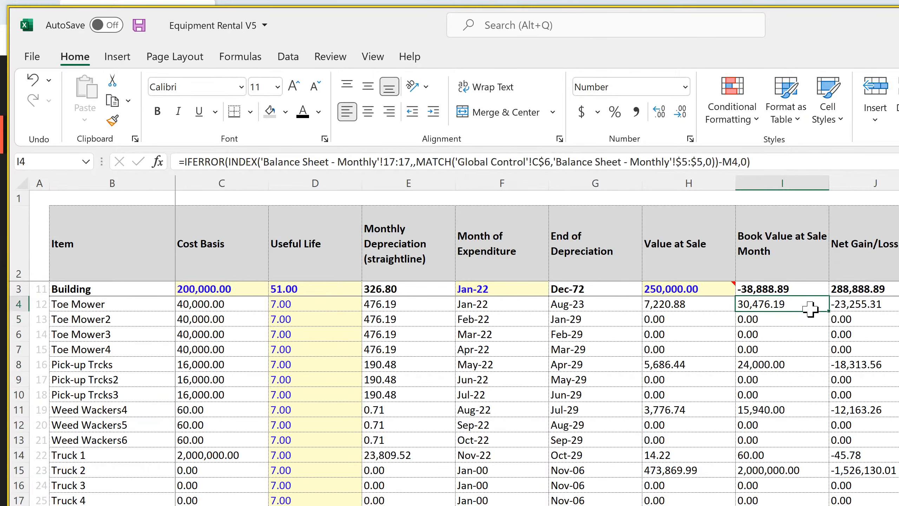
pyautogui.doubleClick(827, 312)
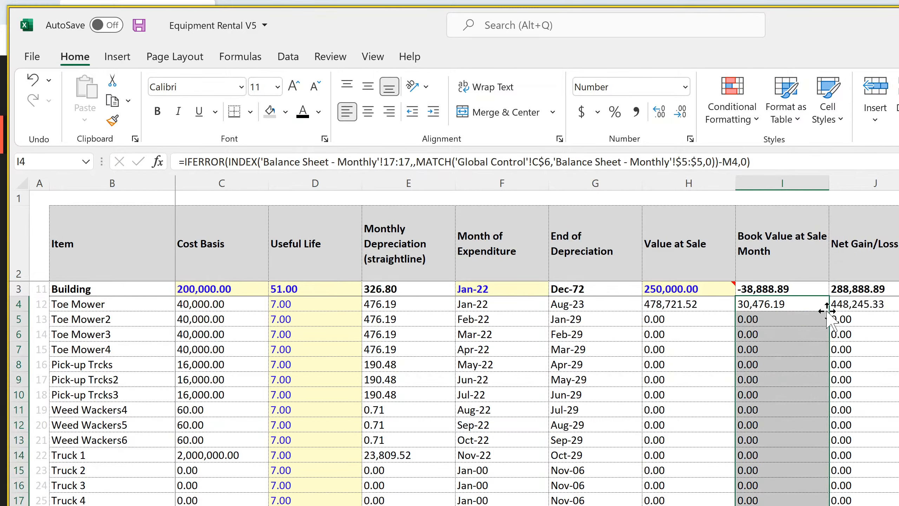
# Examine the filled book value formulas from Toe Mower to Truck 1 and the results down to the net gain/loss totals
pyautogui.click(776, 305)
pyautogui.click(778, 320)
pyautogui.click(773, 348)
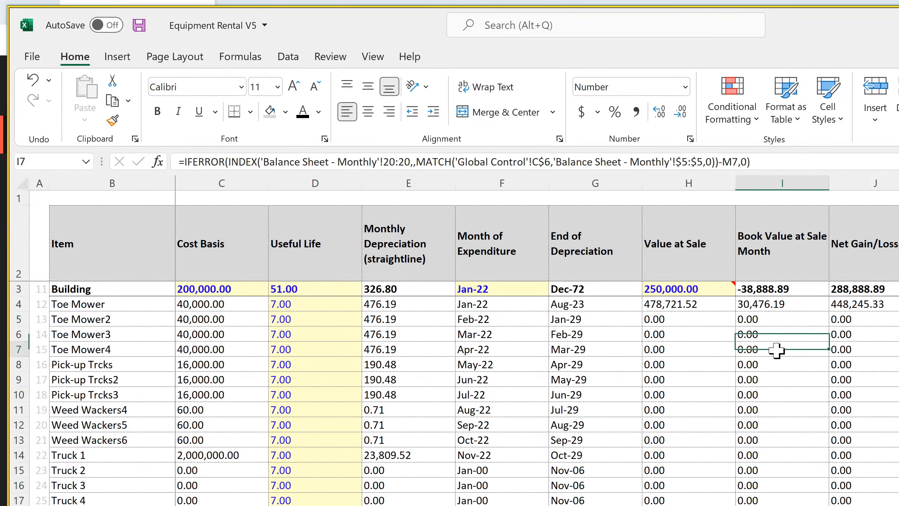
pyautogui.click(773, 380)
pyautogui.click(773, 401)
pyautogui.click(772, 420)
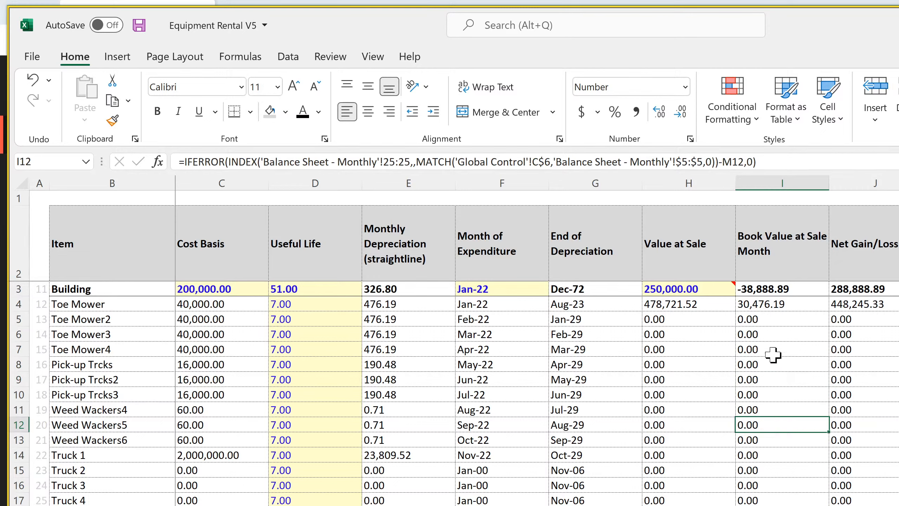
pyautogui.click(770, 321)
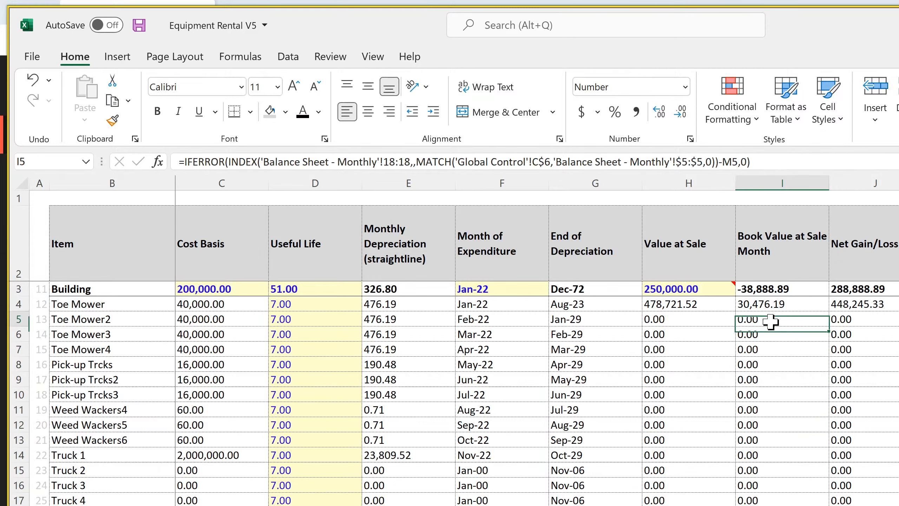
pyautogui.click(772, 346)
pyautogui.click(766, 394)
pyautogui.click(771, 454)
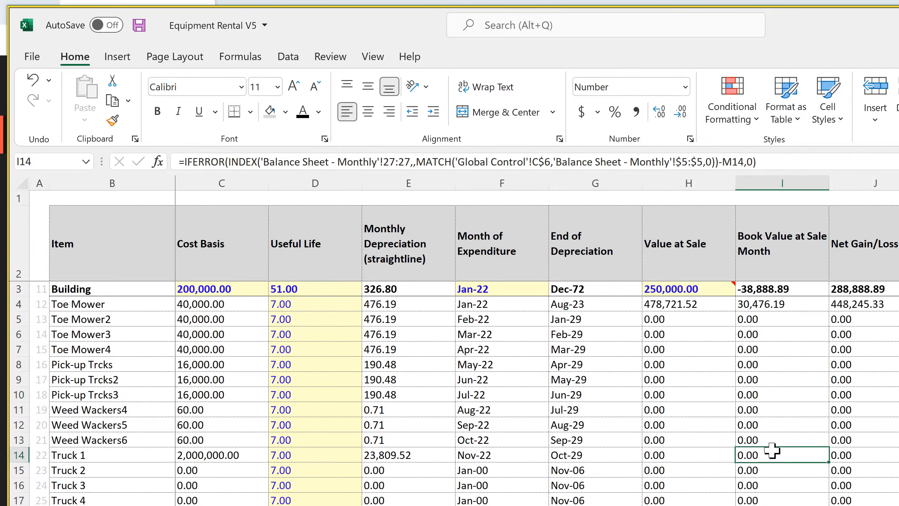
pyautogui.scroll(-20, 772, 454)
pyautogui.scroll(-8, 771, 450)
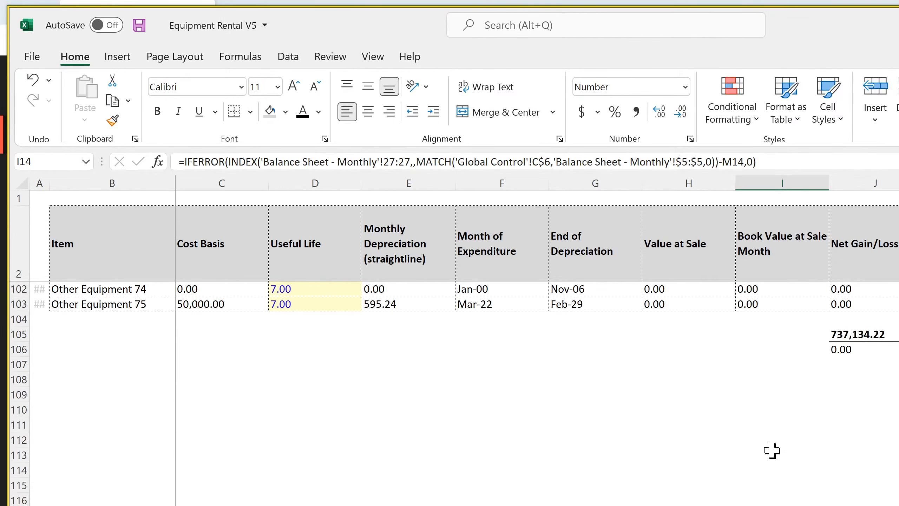
pyautogui.scroll(20, 771, 450)
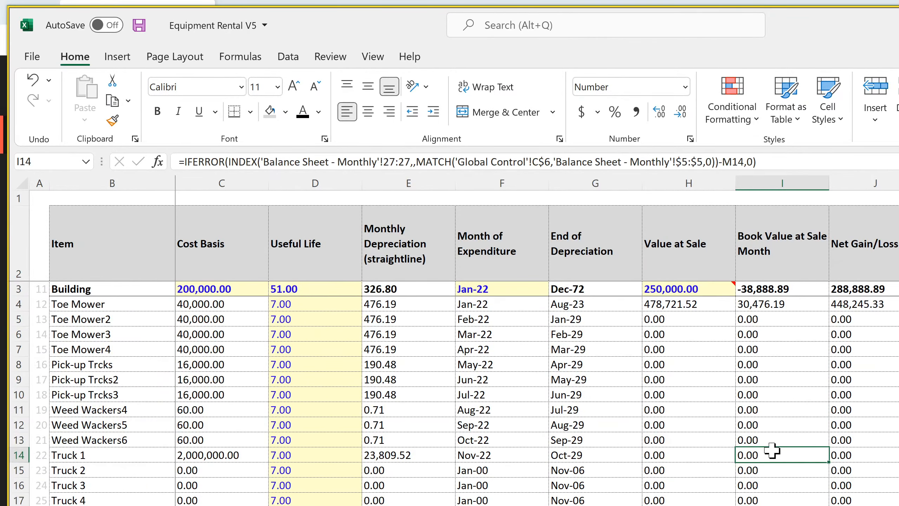
pyautogui.click(776, 384)
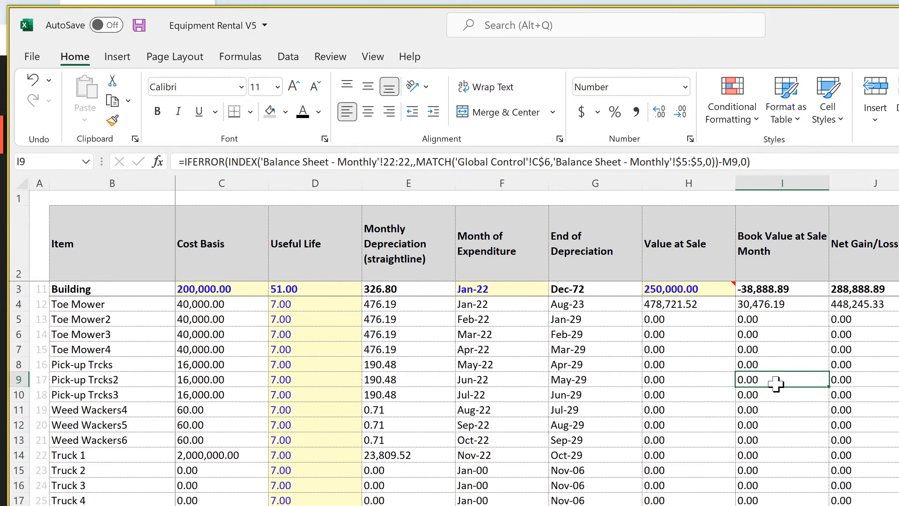
# Examine Toe Mower's Value at Sale formula in H4 and trace its reference to cell D10 on the Terminal Value sheet
pyautogui.click(687, 303)
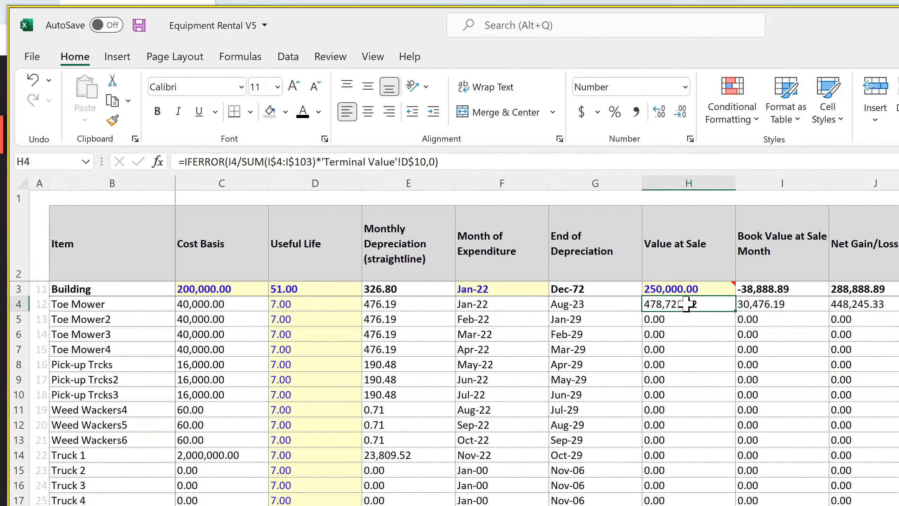
pyautogui.doubleClick(687, 304)
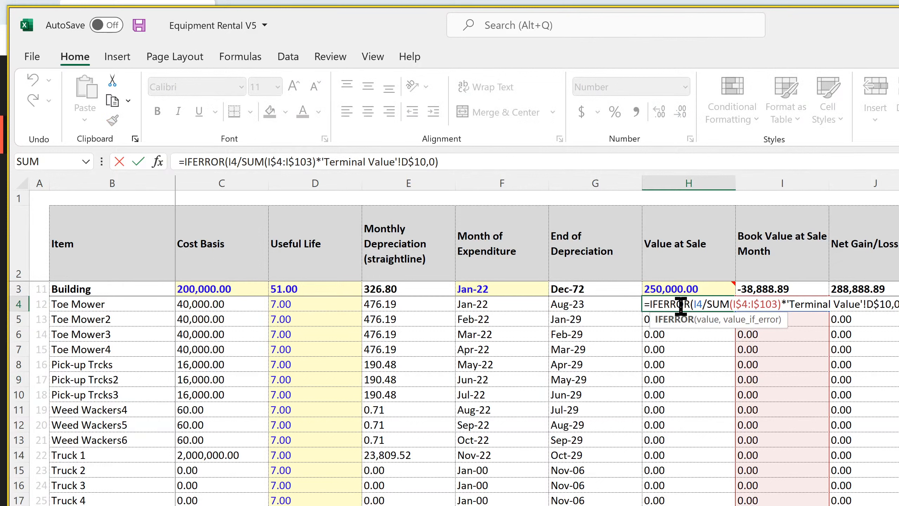
pyautogui.press('Return')
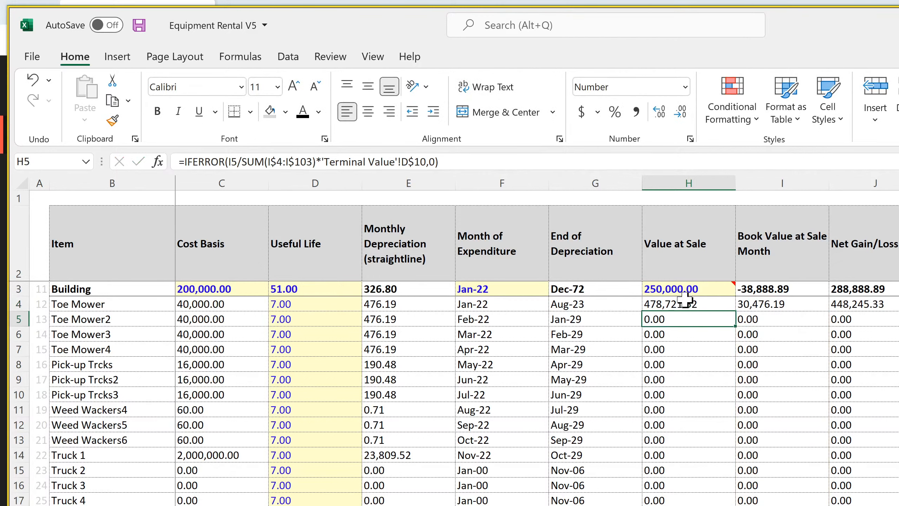
pyautogui.click(685, 300)
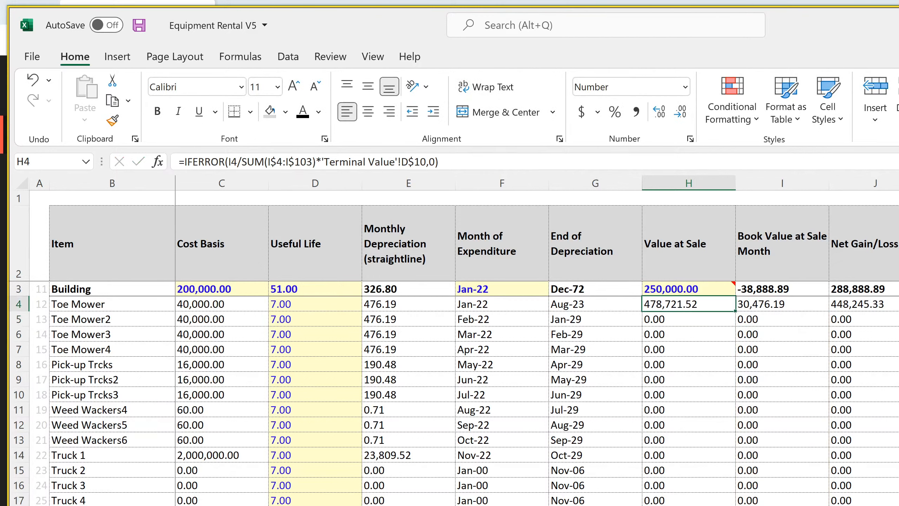
pyautogui.hotkey('ctrl', '[')
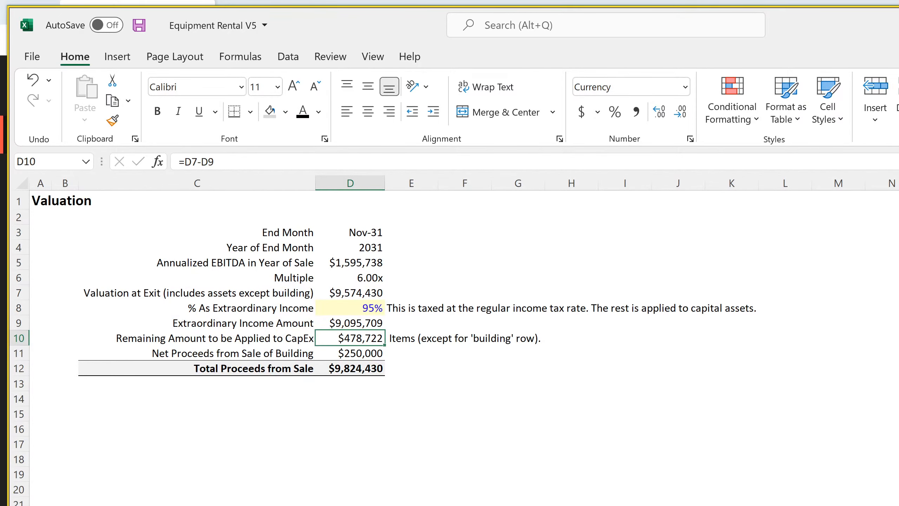
pyautogui.hotkey('ctrl', 'pageup')
pyautogui.click(670, 304)
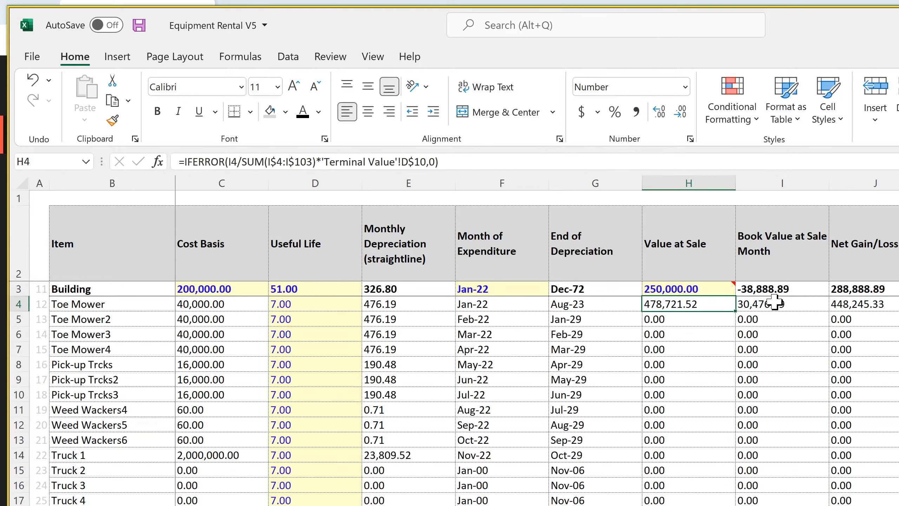
# Replace Building's HLOOKUP in I3 by filling Toe Mower's INDEX and MATCH book value formula up from I4
pyautogui.click(777, 286)
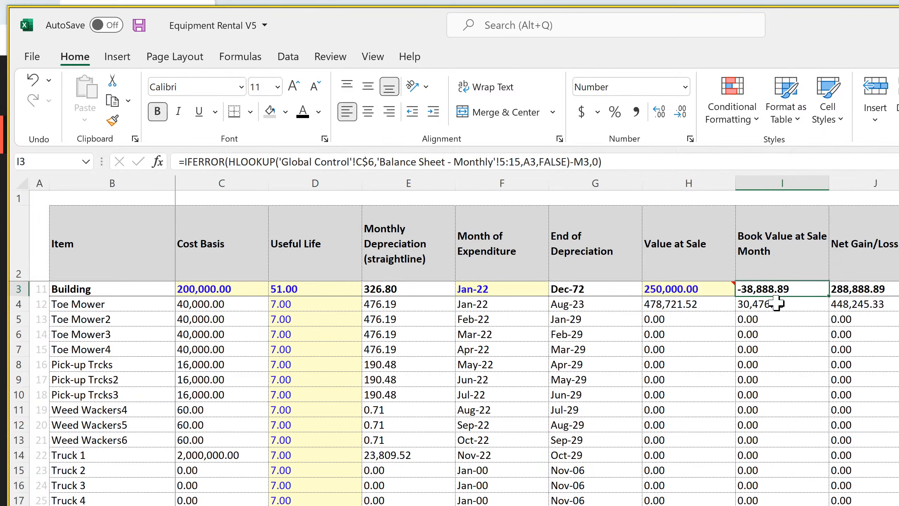
pyautogui.click(776, 303)
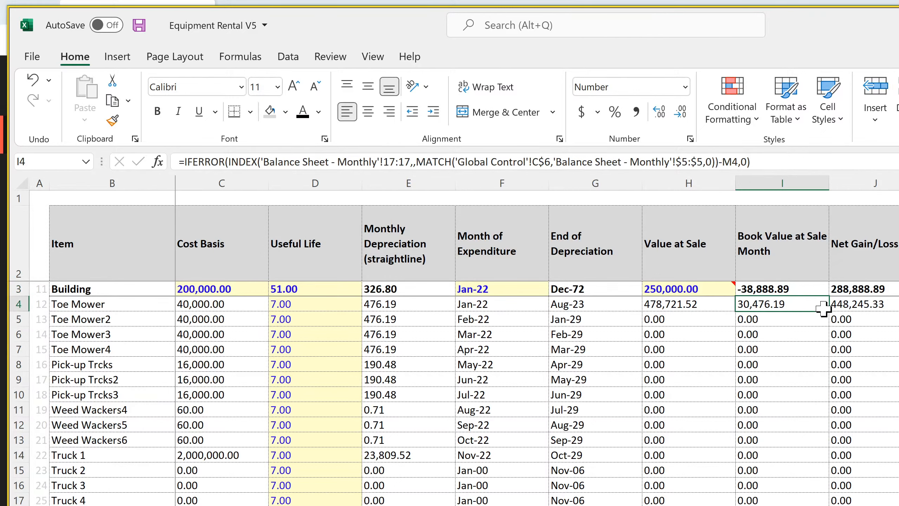
pyautogui.moveTo(828, 311); pyautogui.dragTo(826, 286)
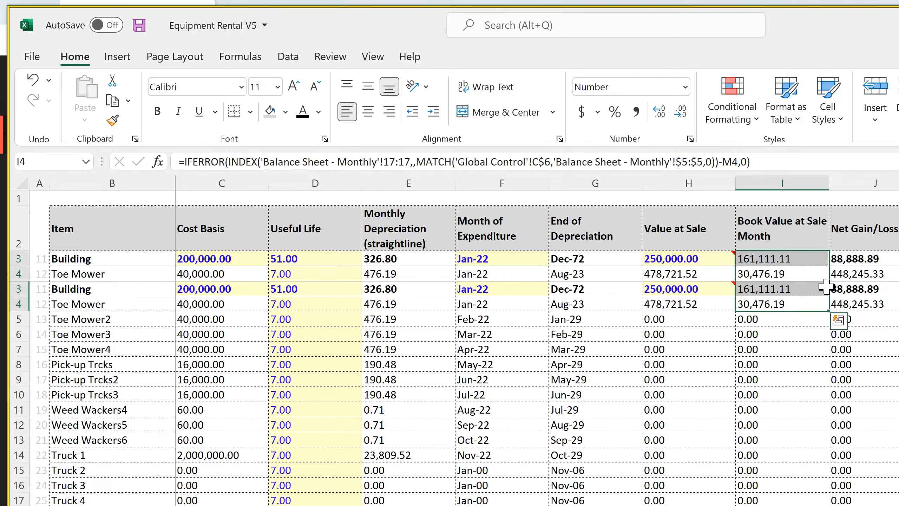
pyautogui.click(33, 80)
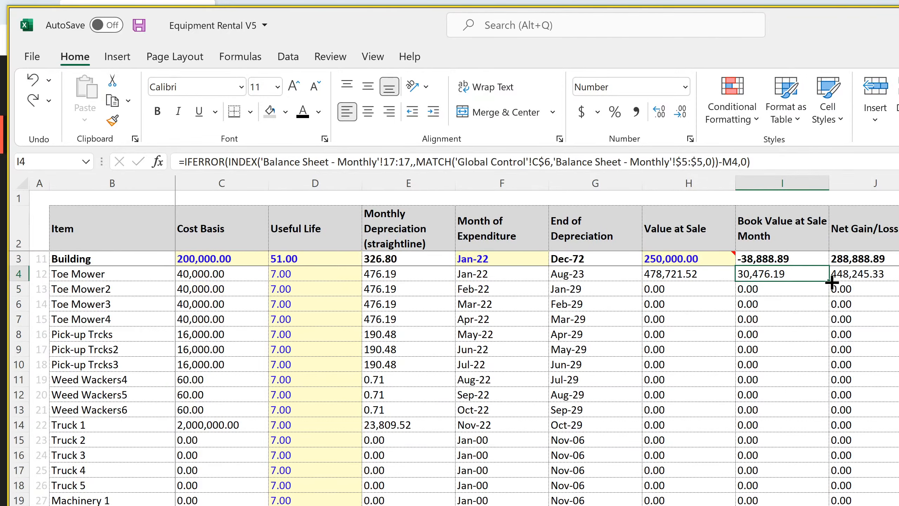
pyautogui.moveTo(832, 281); pyautogui.dragTo(826, 252)
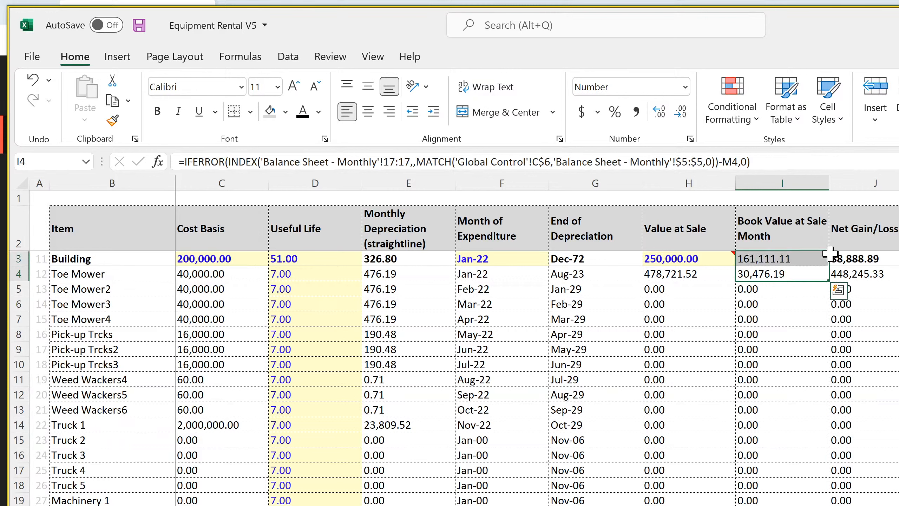
# Apply a thin solid bottom border to Building's Book Value at Sale Month cell I3
pyautogui.click(810, 258)
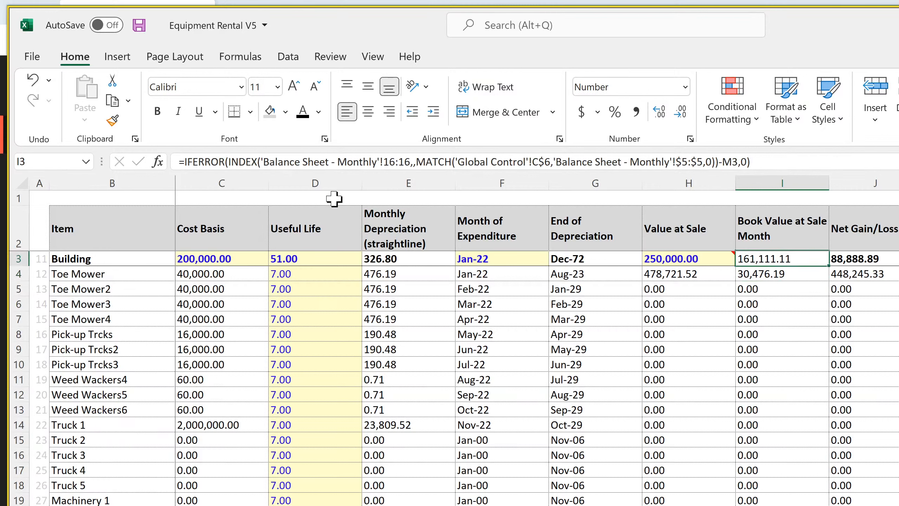
pyautogui.click(251, 113)
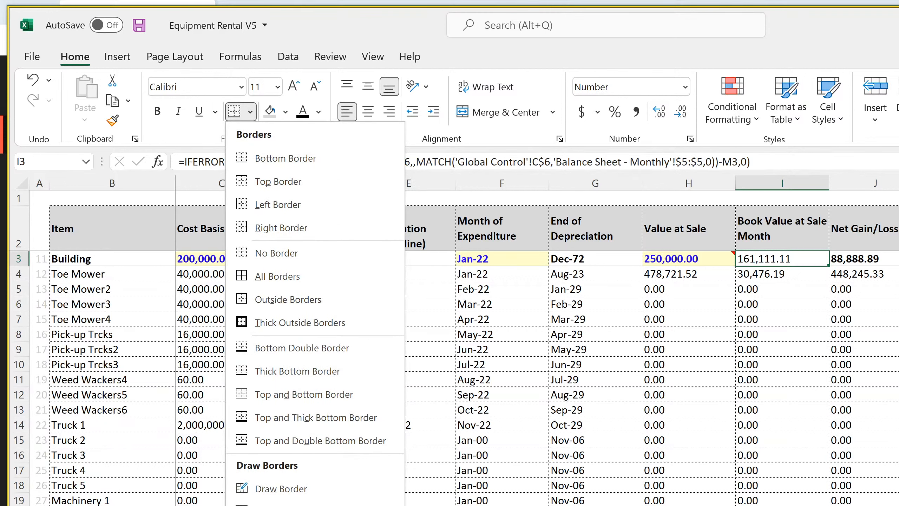
pyautogui.moveTo(305, 505)
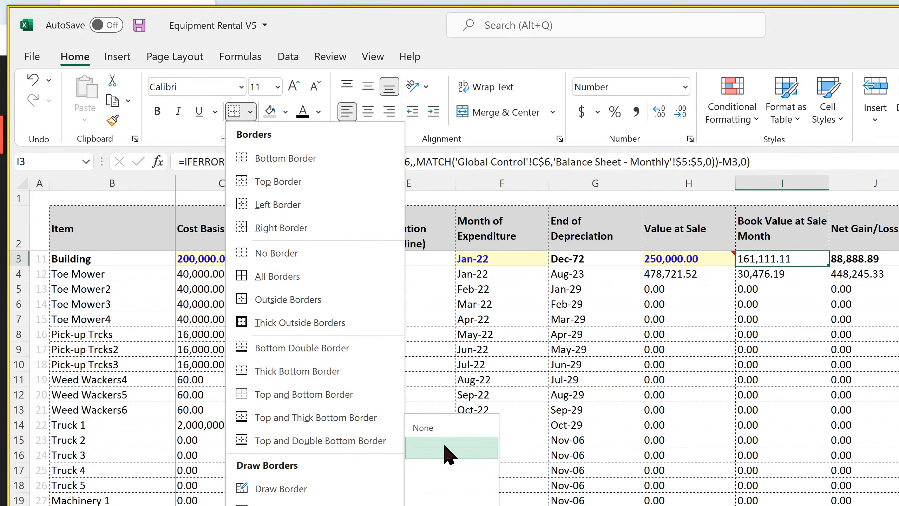
pyautogui.click(447, 457)
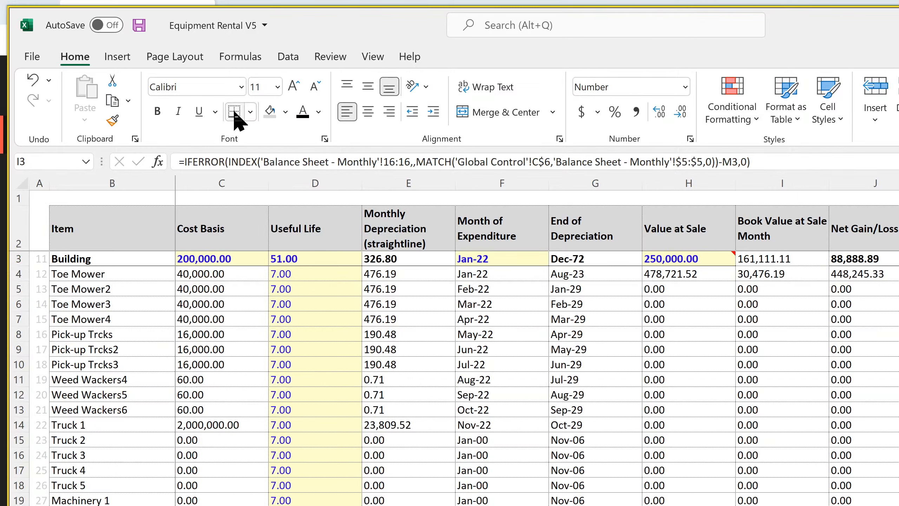
pyautogui.click(654, 394)
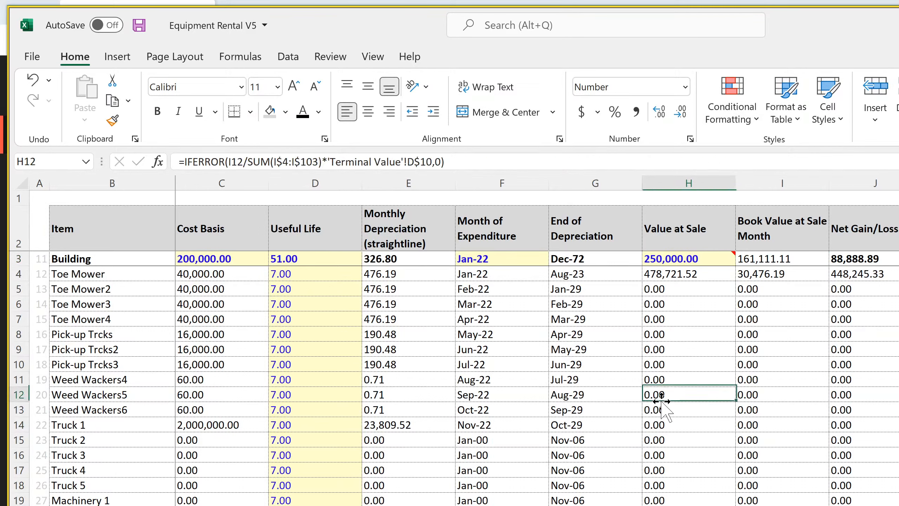
# Make Building's book value in I3 bold and save the workbook
pyautogui.click(757, 260)
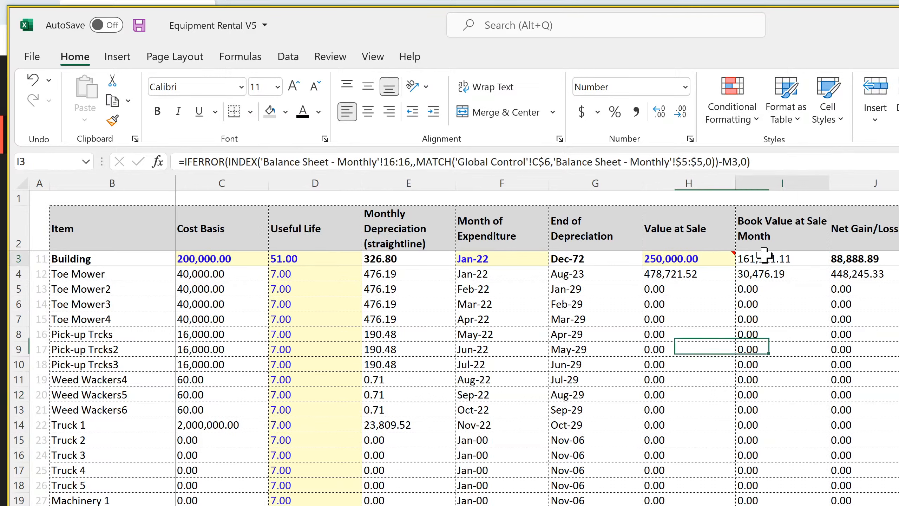
pyautogui.click(157, 110)
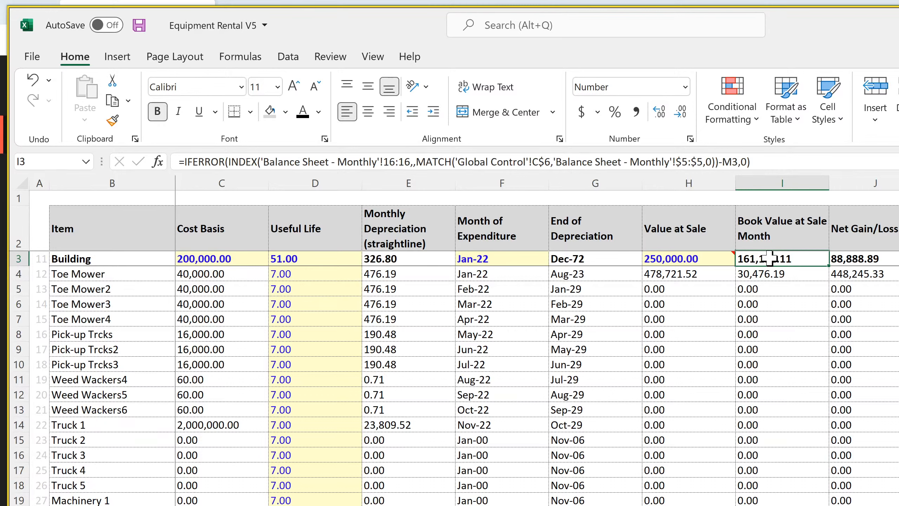
pyautogui.click(866, 275)
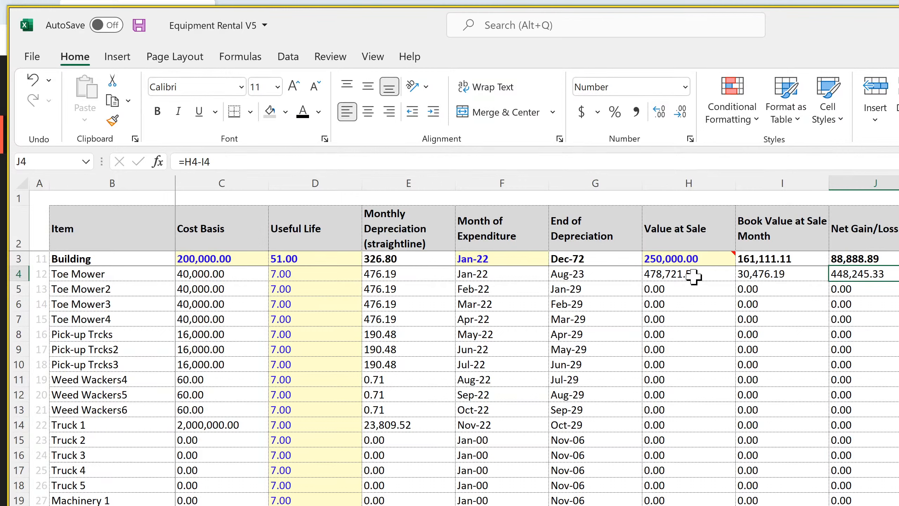
pyautogui.click(139, 26)
# Review the equipment rows' book value, value at sale and net gain/loss formulas, and save the workbook again
pyautogui.moveTo(774, 273); pyautogui.dragTo(797, 474)
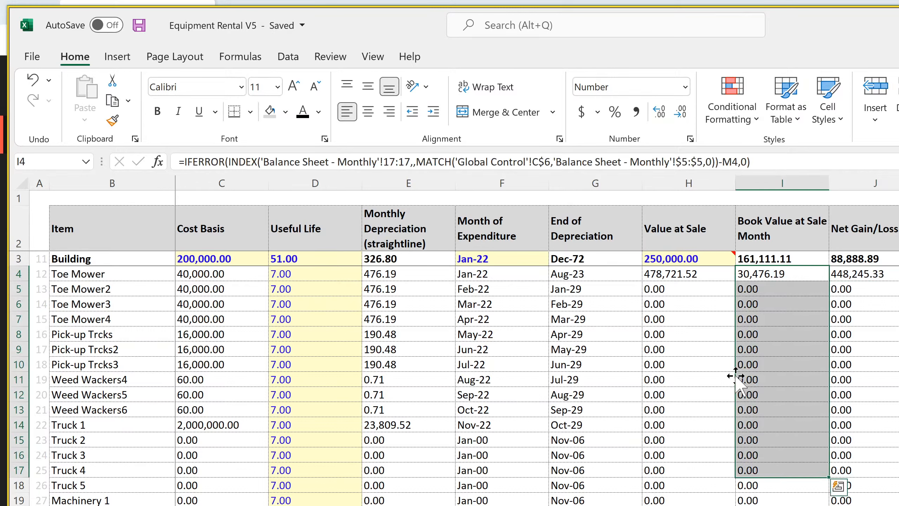
pyautogui.moveTo(673, 279); pyautogui.dragTo(671, 457)
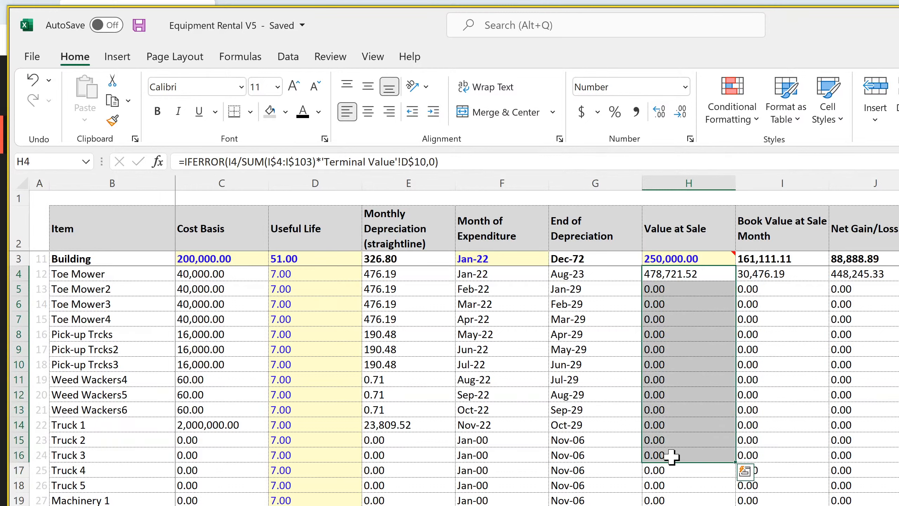
pyautogui.click(870, 278)
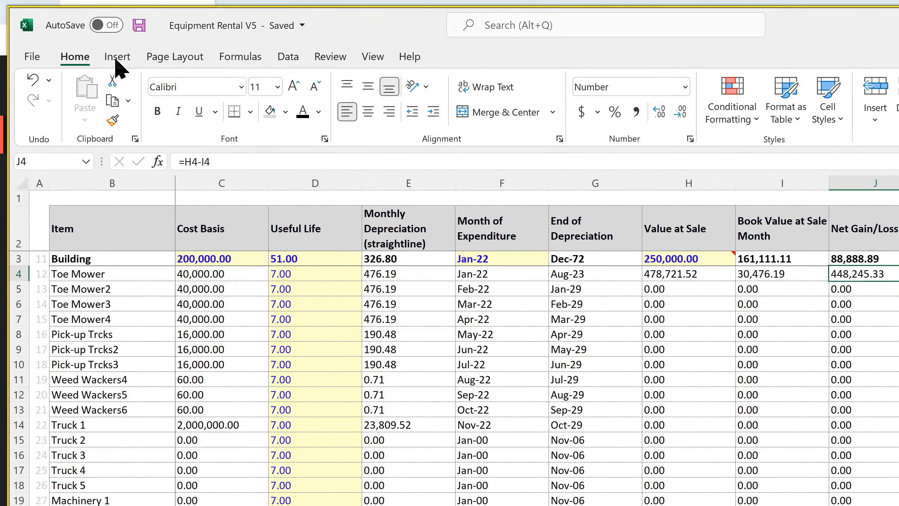
pyautogui.click(139, 23)
# Set Toe Mower's Useful Life in D4 to 11 and fill it down the column to test the sale values
pyautogui.click(285, 273)
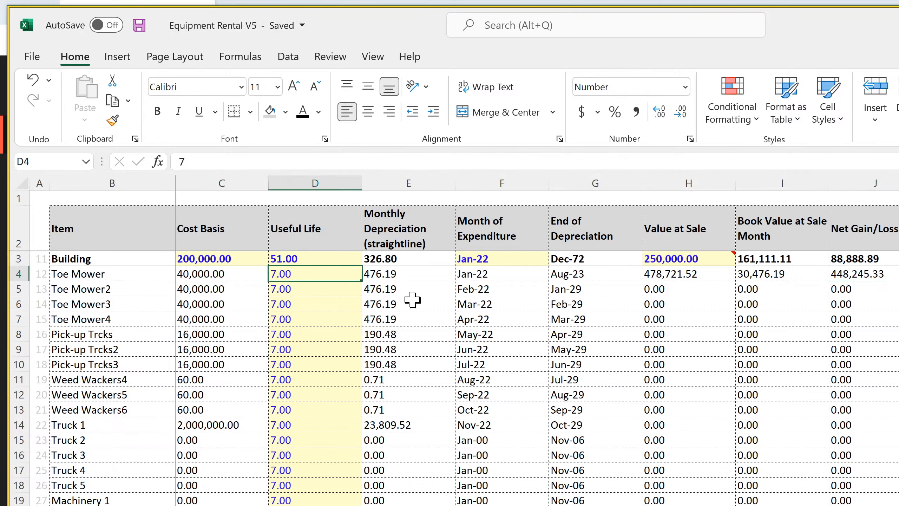
pyautogui.write('11')
pyautogui.press('Return')
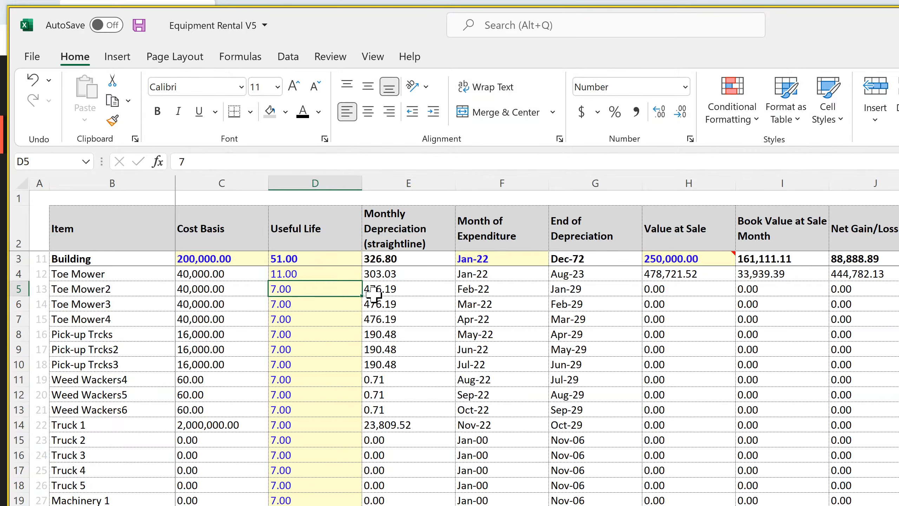
pyautogui.click(359, 274)
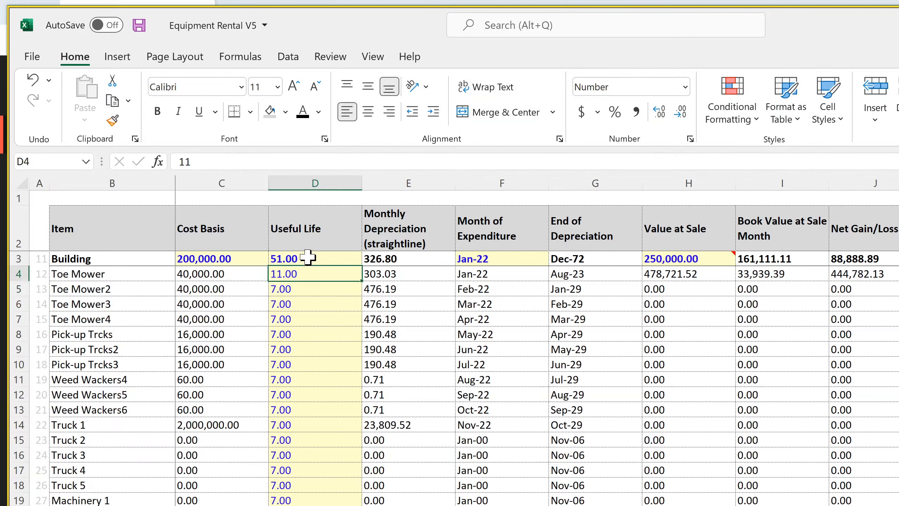
pyautogui.doubleClick(361, 280)
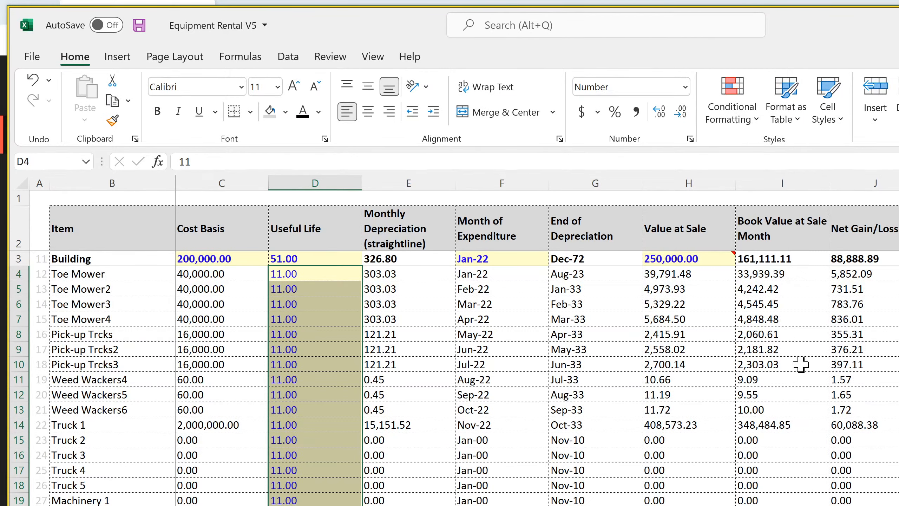
# Examine the recalculated book value, value at sale and net gain/loss columns for the equipment rows from Toe Mower3 down
pyautogui.moveTo(793, 305); pyautogui.dragTo(782, 380)
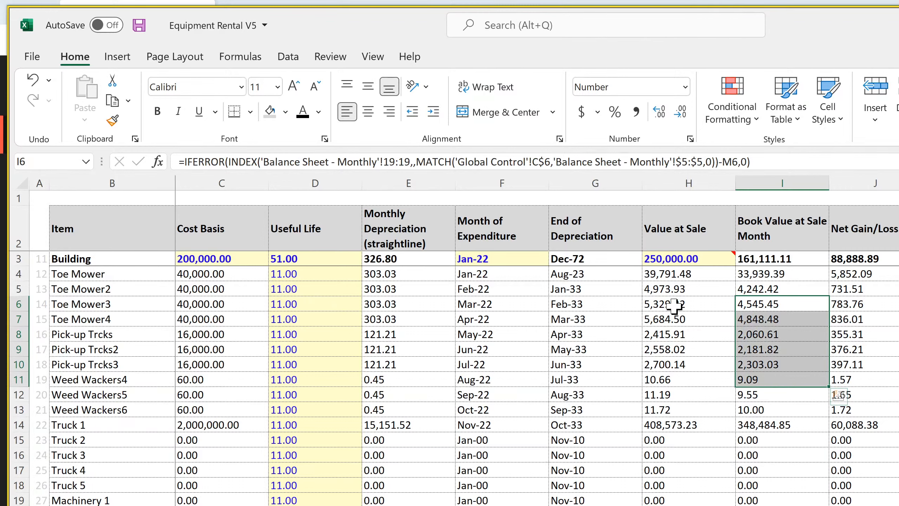
pyautogui.moveTo(674, 306); pyautogui.dragTo(680, 425)
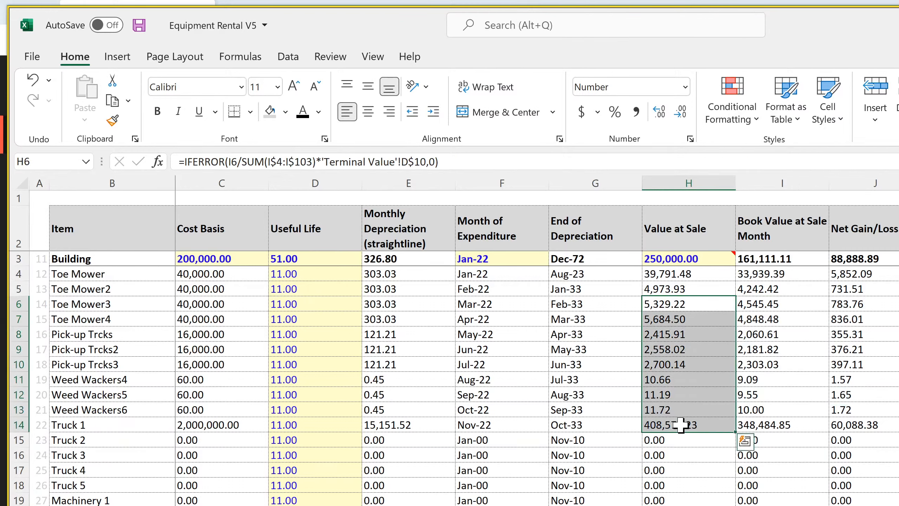
pyautogui.moveTo(882, 308); pyautogui.dragTo(888, 407)
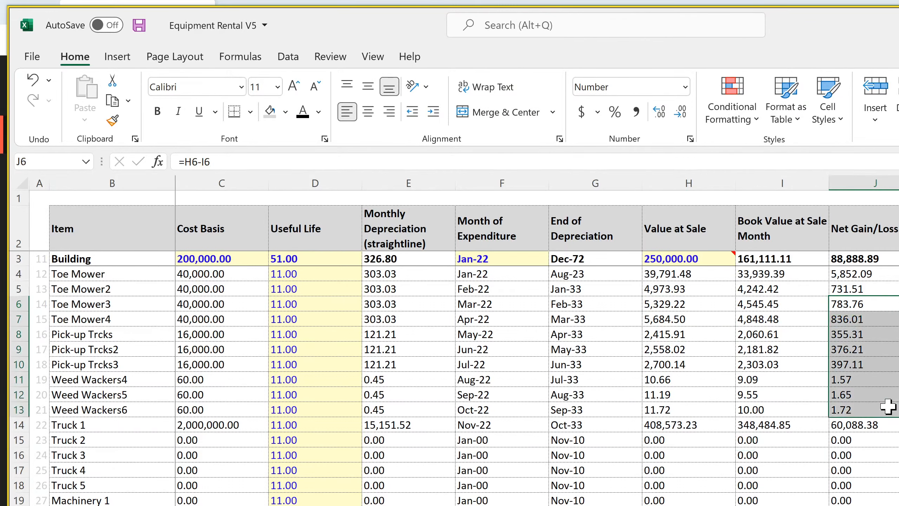
# Set Toe Mower's Useful Life in D4 to 7, fill it down the column, and save the workbook
pyautogui.click(299, 274)
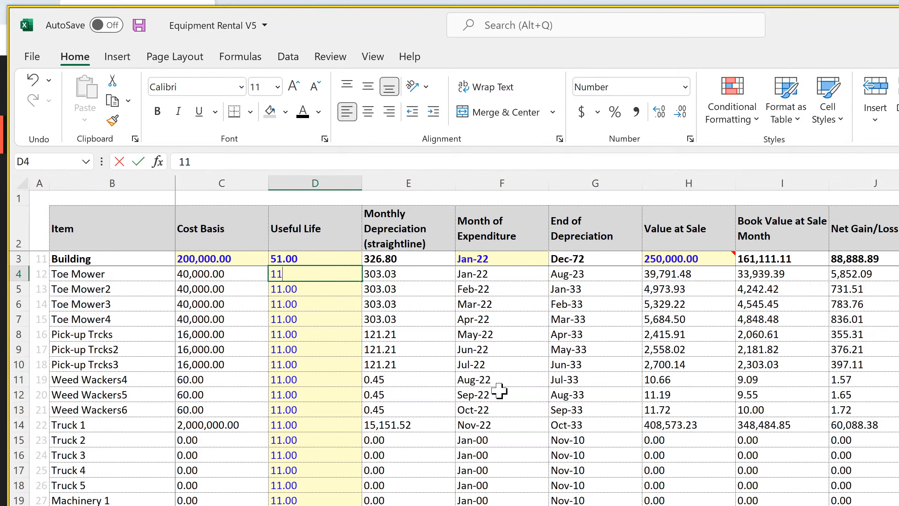
pyautogui.press('BackSpace')
pyautogui.press('BackSpace')
pyautogui.write('7')
pyautogui.press('Return')
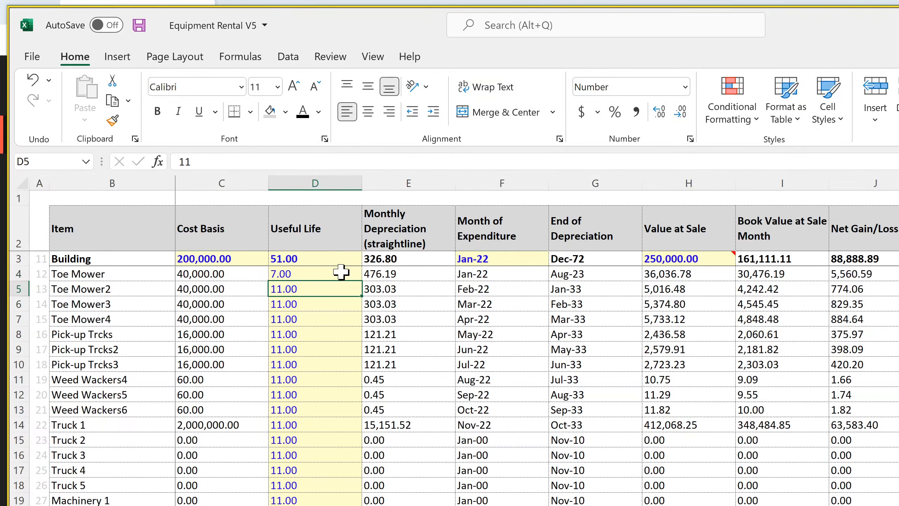
pyautogui.click(341, 272)
pyautogui.doubleClick(362, 282)
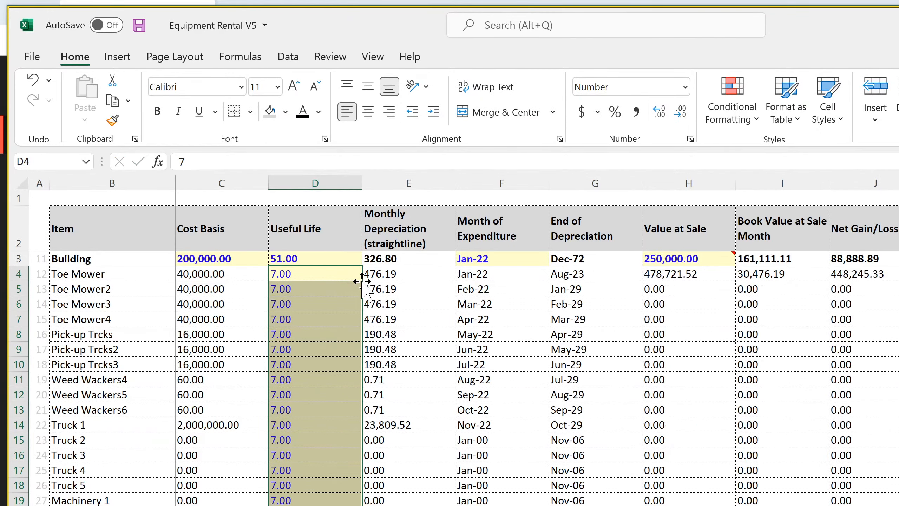
pyautogui.click(687, 277)
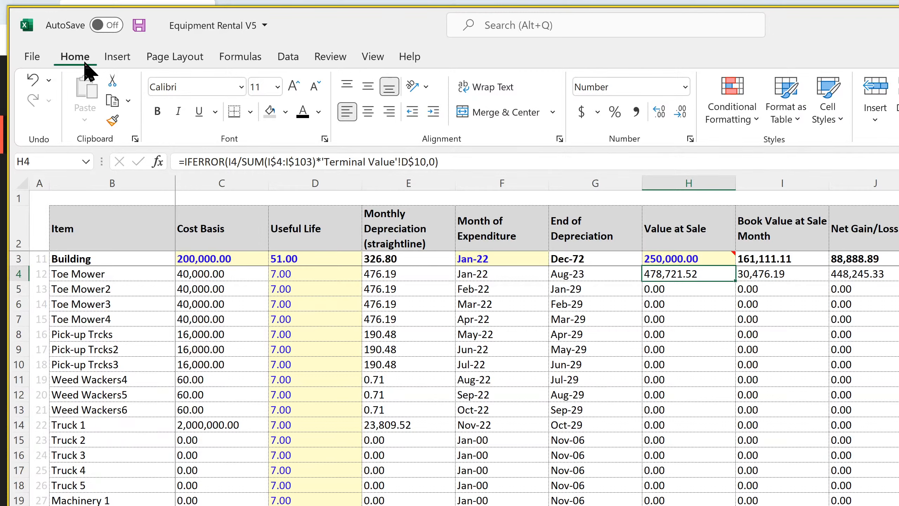
pyautogui.click(139, 25)
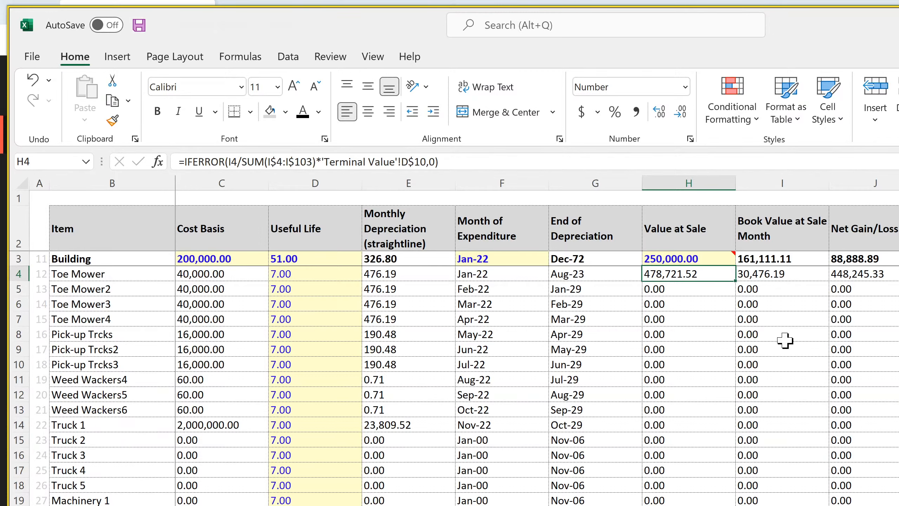
# Examine the remaining Cap Ex rows and the balance sheet and annual detail checks in the Global Control sheet's Check Summary
pyautogui.scroll(-20, 741, 425)
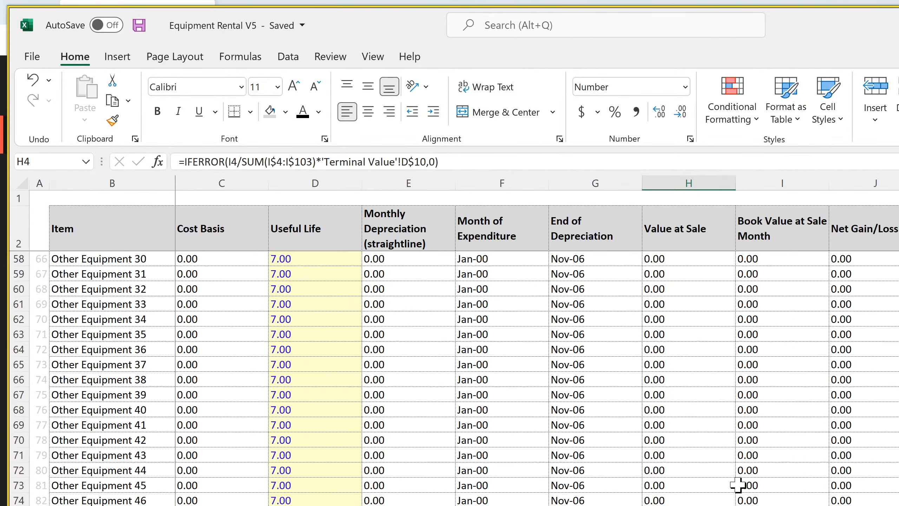
pyautogui.scroll(20, 738, 486)
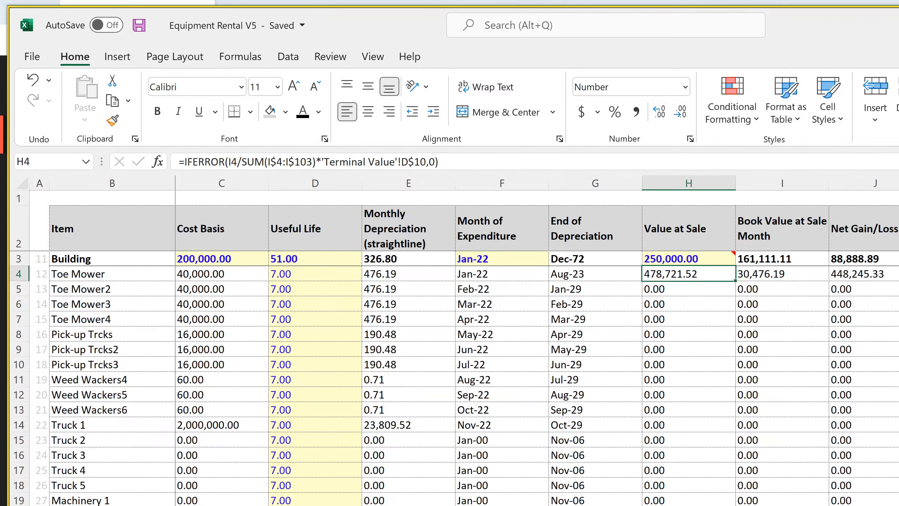
pyautogui.hotkey('ctrl', 'pageup')
pyautogui.scroll(-7, 461, 348)
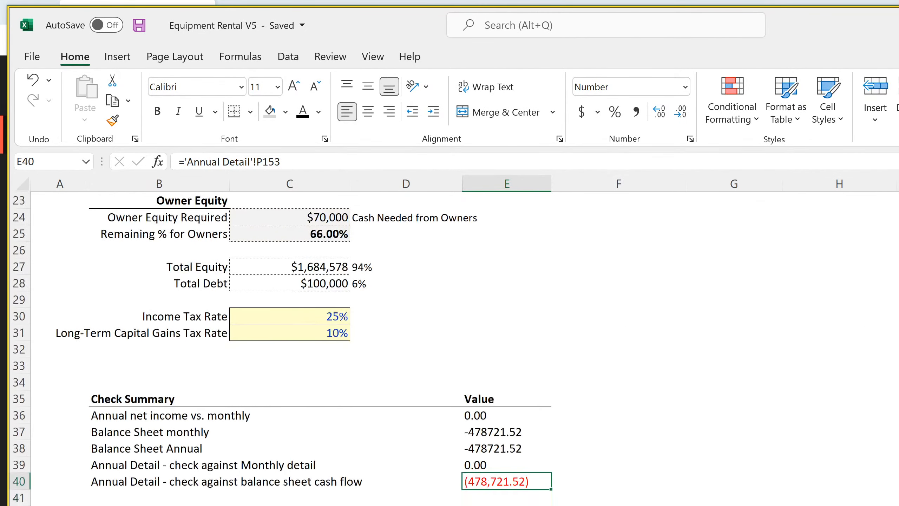
pyautogui.click(502, 432)
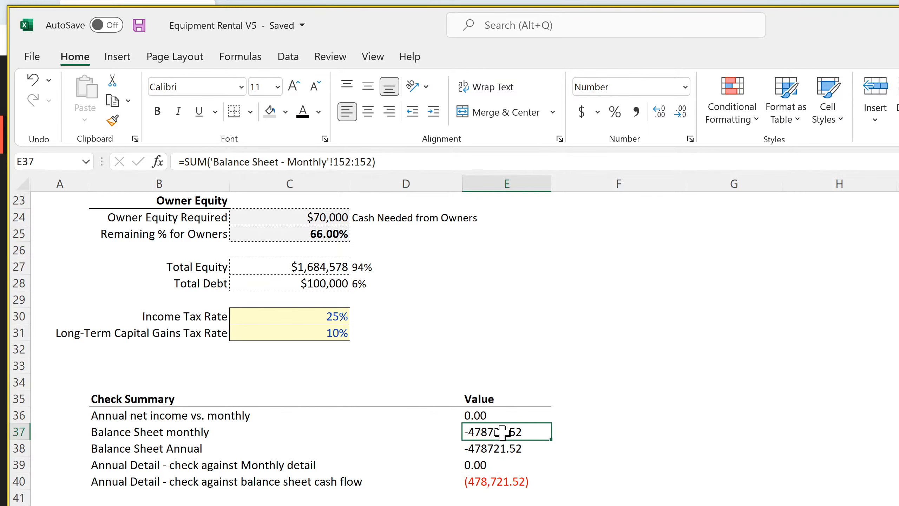
pyautogui.moveTo(502, 432); pyautogui.dragTo(495, 487)
pyautogui.scroll(8, 524, 491)
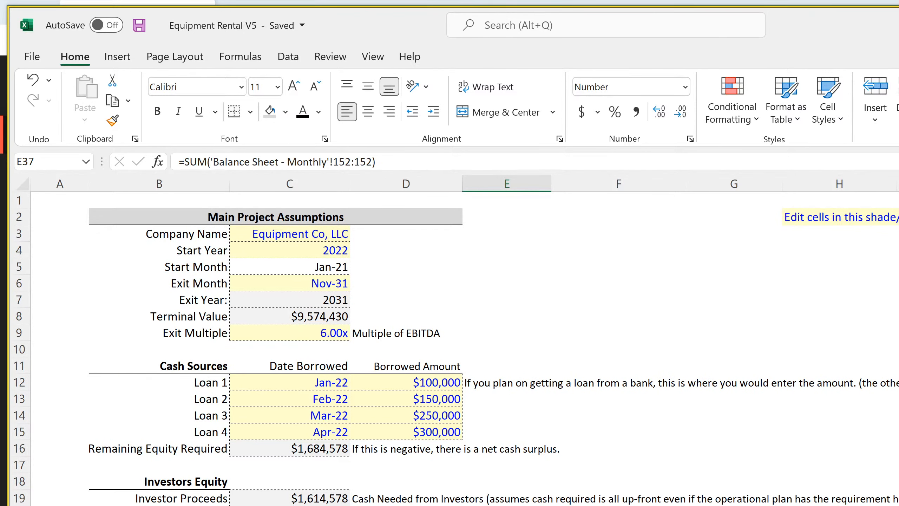
# Examine the Balance Sheet - Monthly totals and Check row 152, including the formula in DQ152
pyautogui.hotkey('ctrl', 'pagedown')
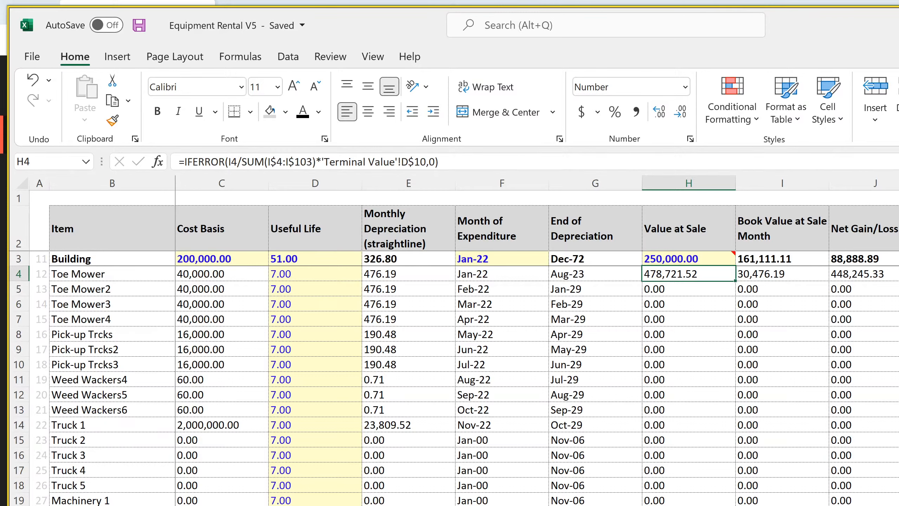
pyautogui.hotkey('ctrl', 'pagedown')
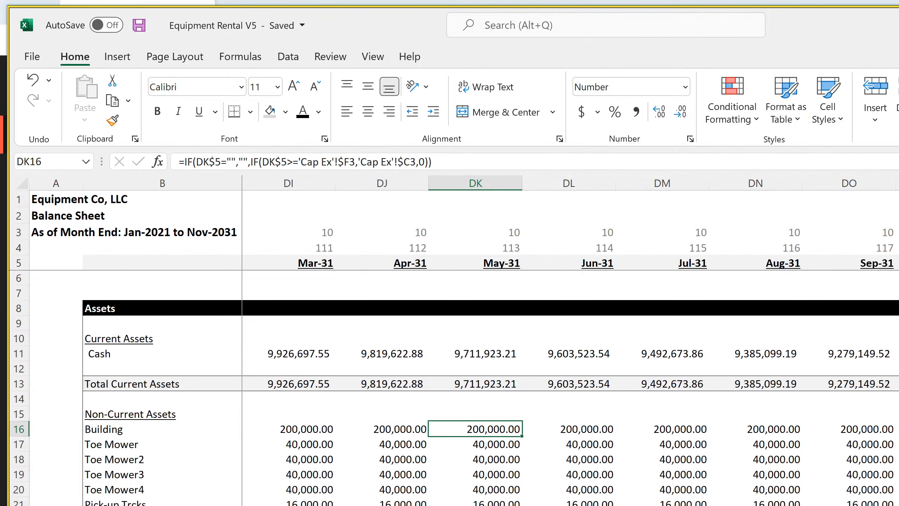
pyautogui.scroll(-20, 453, 388)
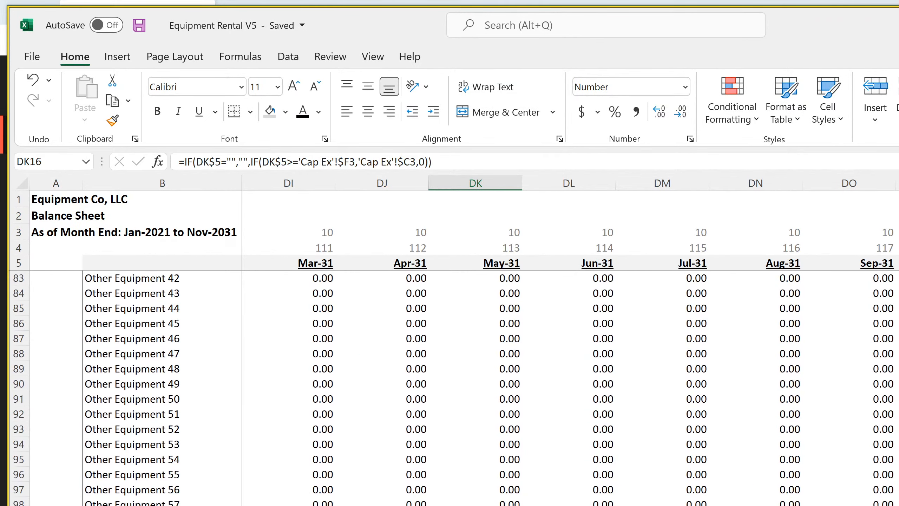
pyautogui.scroll(-7, 453, 388)
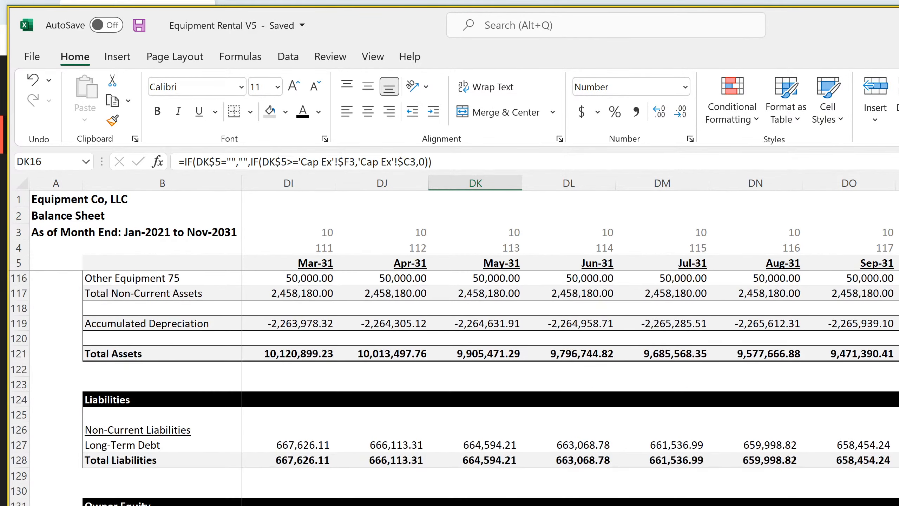
pyautogui.scroll(-7, 453, 387)
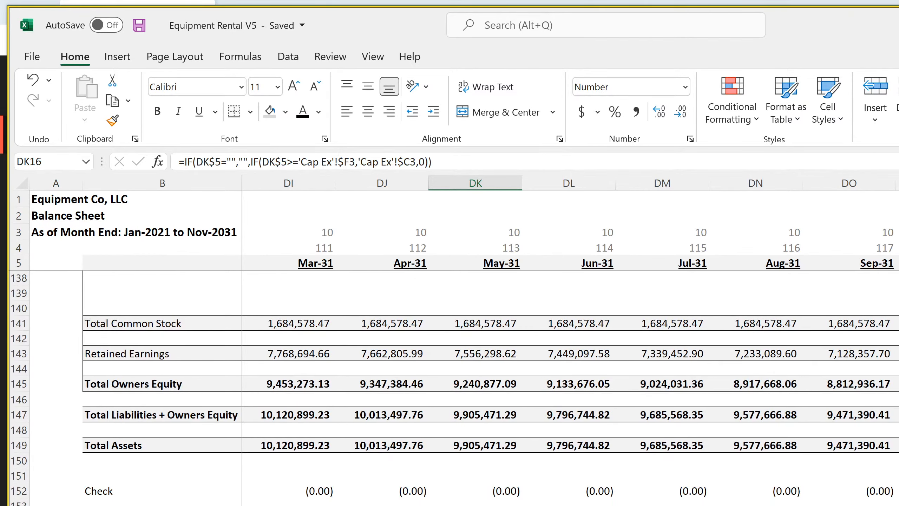
pyautogui.click(898, 491)
pyautogui.scroll(6, 453, 387)
pyautogui.scroll(5, 453, 388)
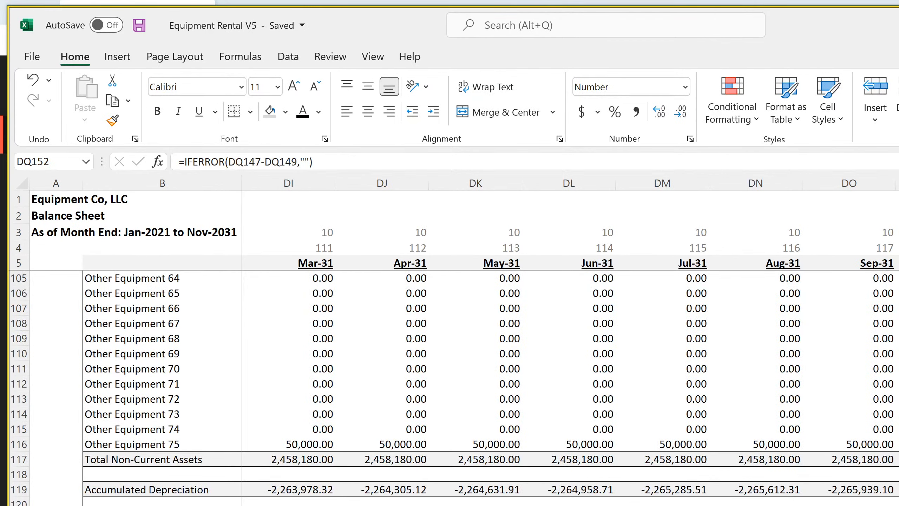
pyautogui.scroll(20, 453, 388)
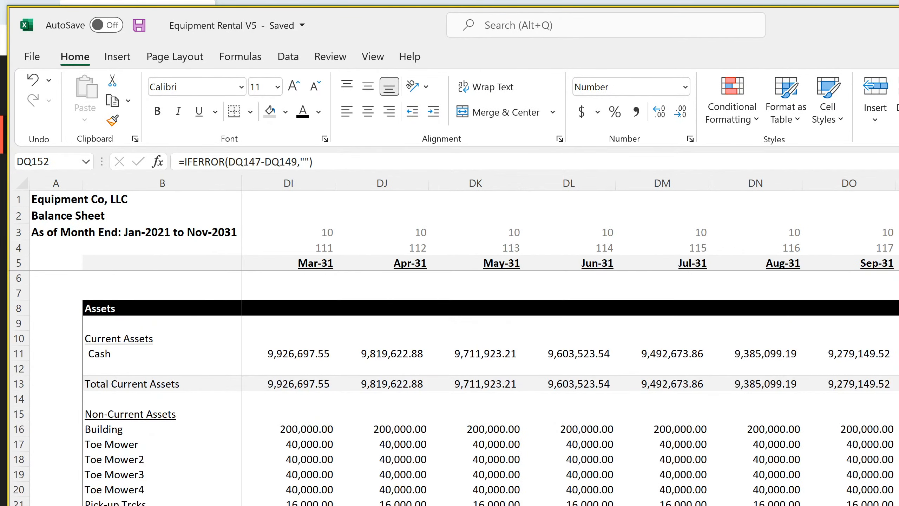
# Examine the Nov-31 Cash formula in DQ11, the Total Non-Current Assets formula in DQ117, and the liabilities and equity rows of the monthly balance sheet
pyautogui.click(898, 353)
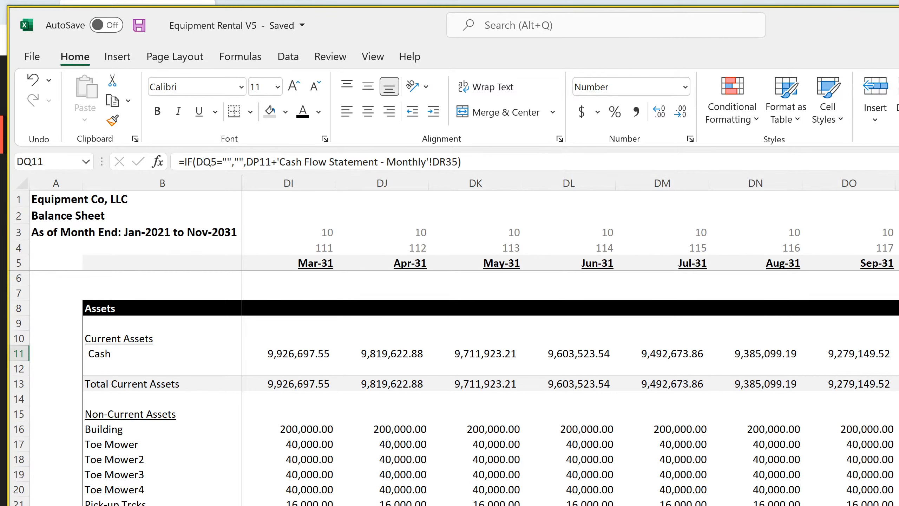
pyautogui.scroll(-4, 453, 388)
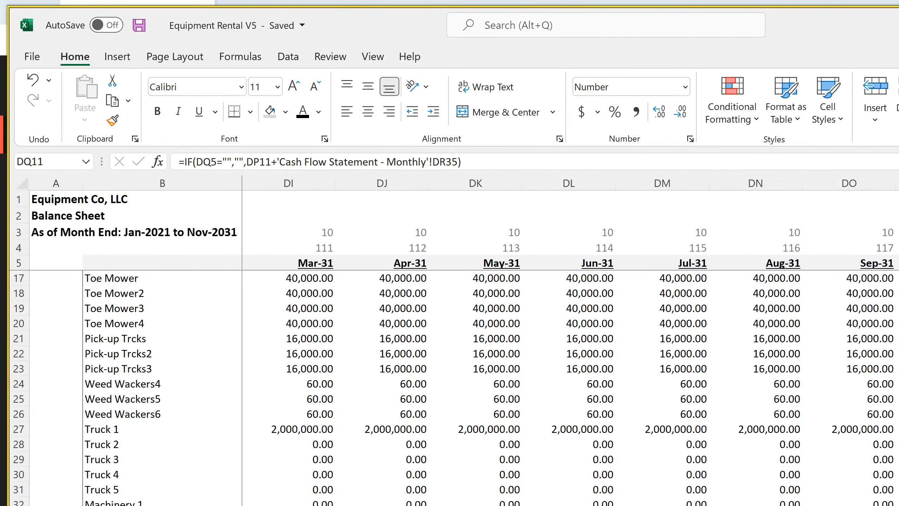
pyautogui.scroll(-17, 453, 388)
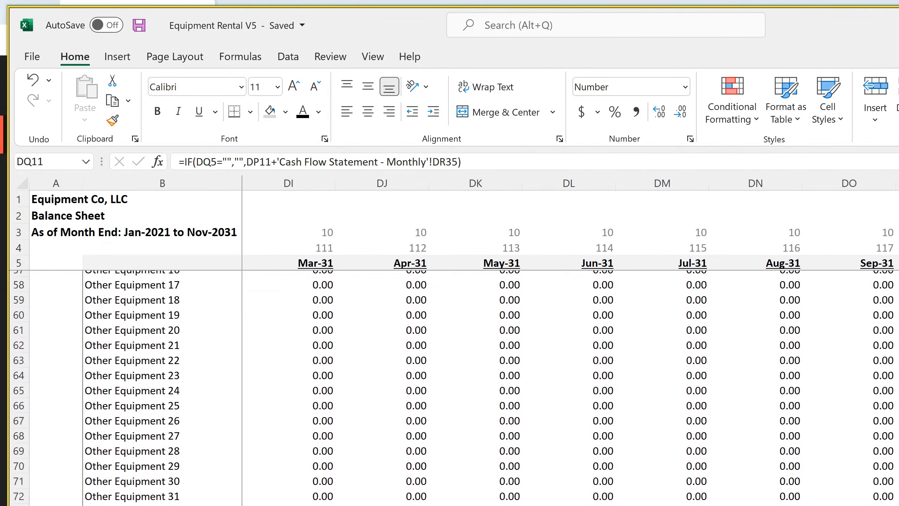
pyautogui.scroll(-9, 453, 388)
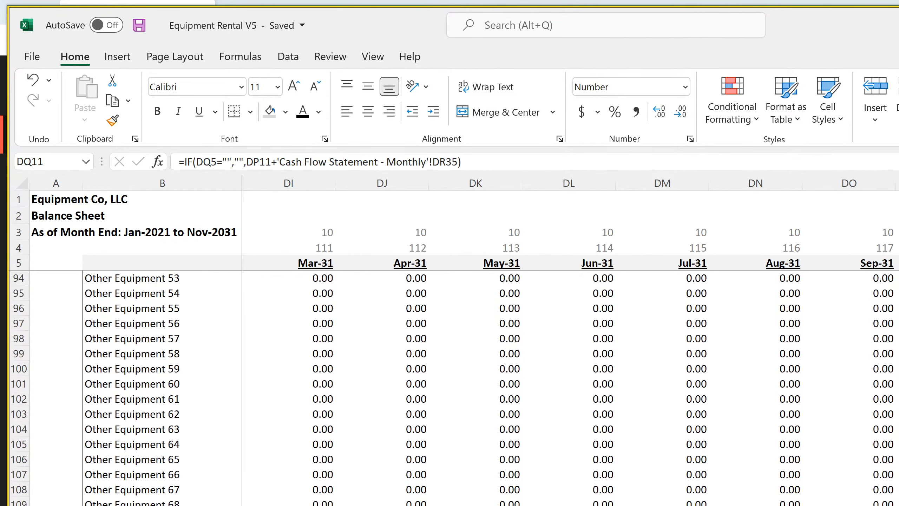
pyautogui.scroll(-4, 453, 388)
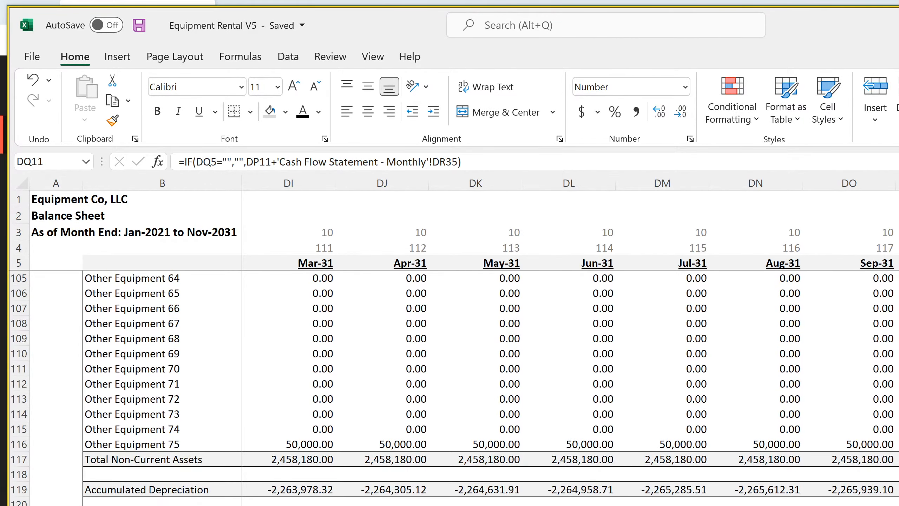
pyautogui.click(898, 460)
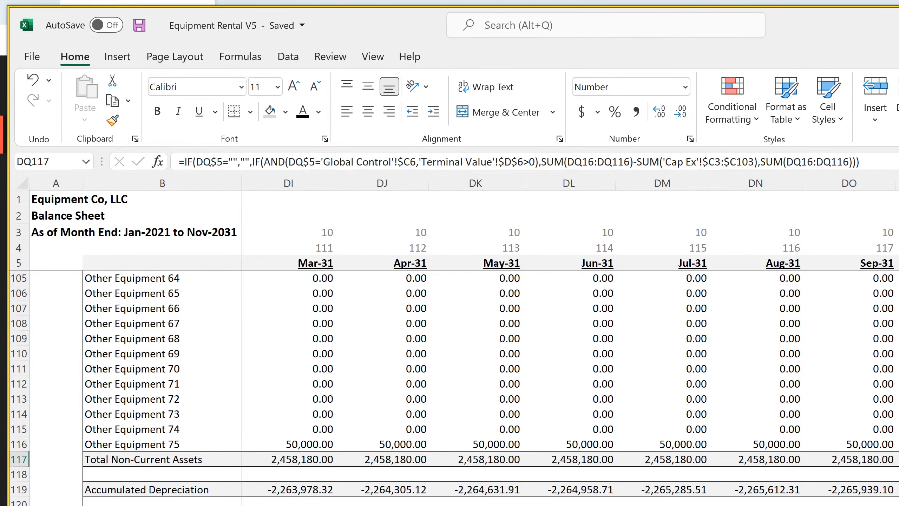
pyautogui.scroll(-4, 453, 388)
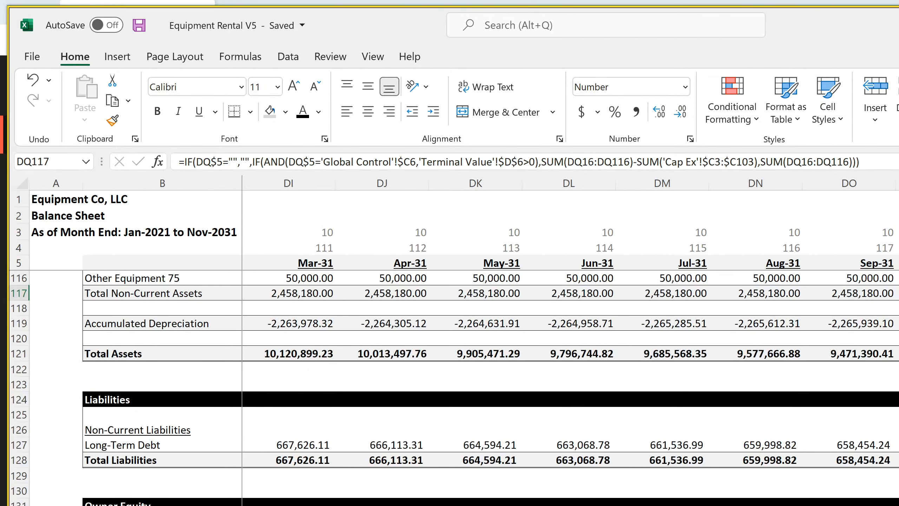
pyautogui.scroll(-4, 453, 388)
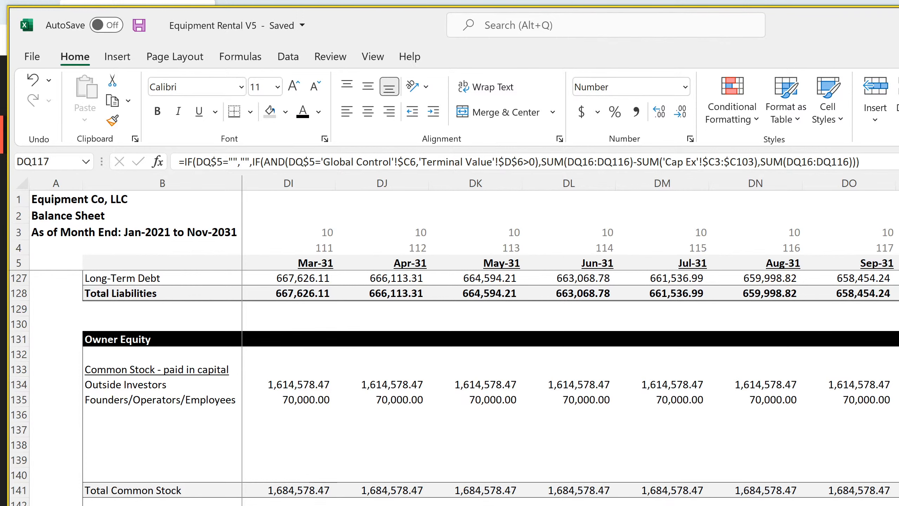
# Examine the Sale of Business and Sale of Depreciable Assets formulas in DR22 and DR23 of the monthly cash flow statement
pyautogui.hotkey('ctrl', 'pagedown')
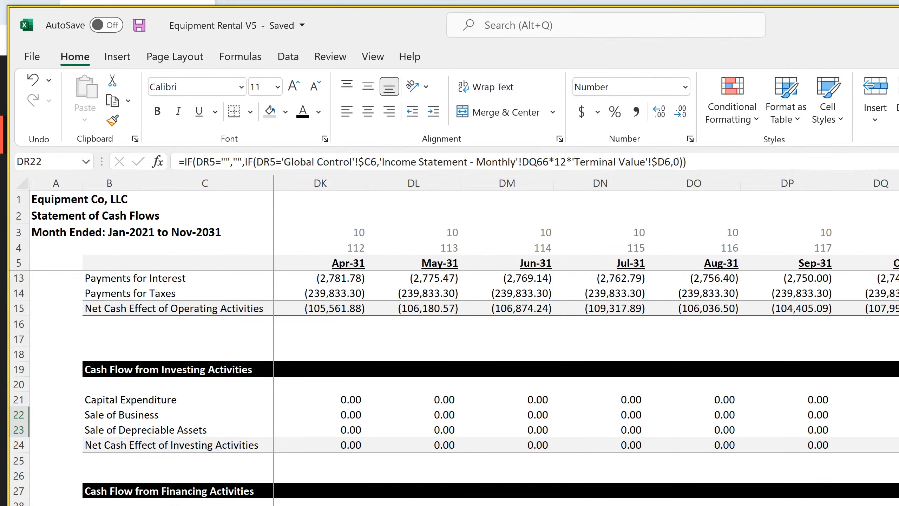
pyautogui.press('Down')
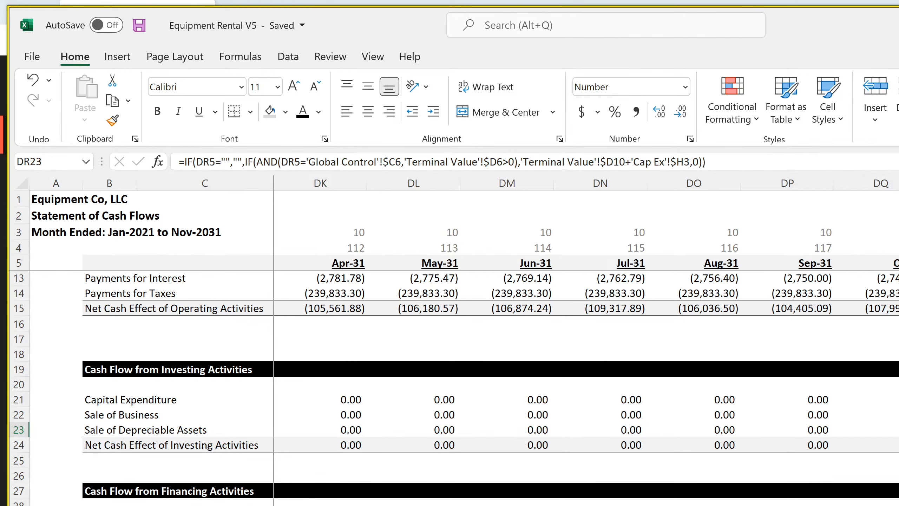
pyautogui.scroll(3, 456, 388)
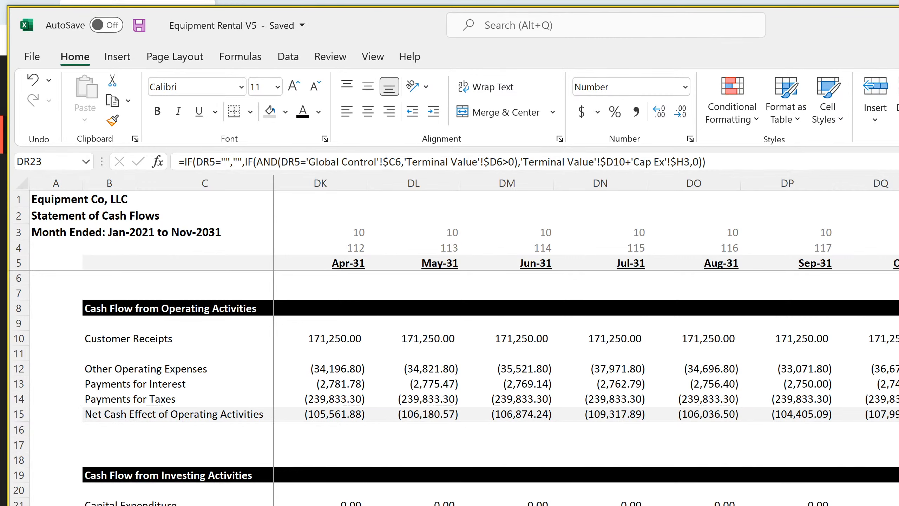
pyautogui.scroll(-4, 456, 388)
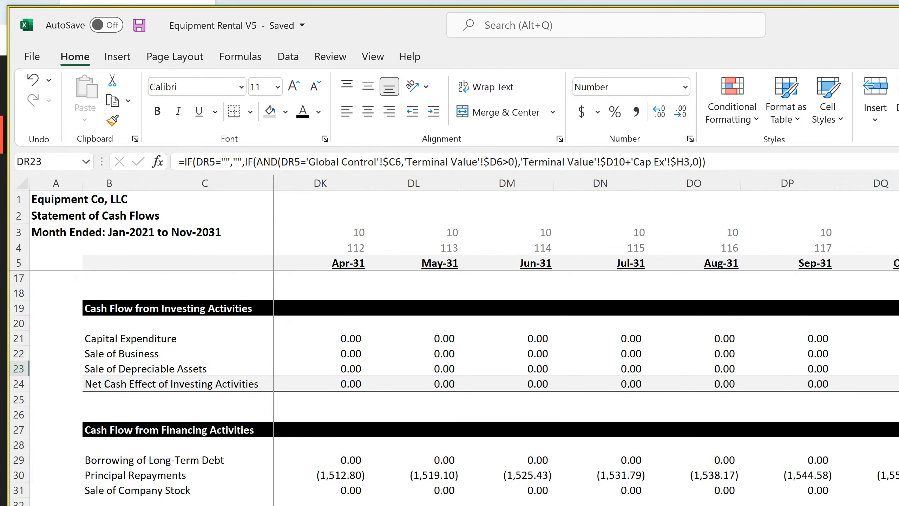
# Examine the annual balance sheet's liabilities and equity rows and the check formula in L152
pyautogui.hotkey('ctrl', 'pagedown')
pyautogui.scroll(-20, 456, 388)
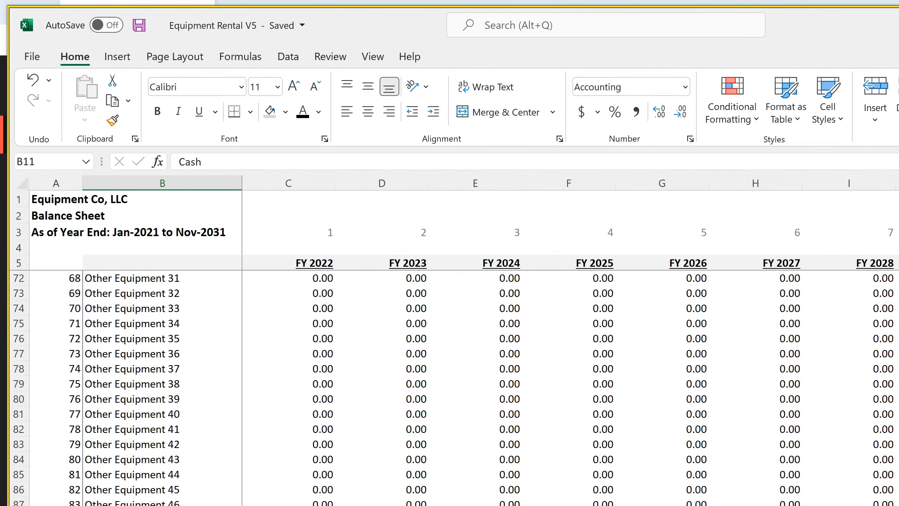
pyautogui.scroll(-18, 456, 388)
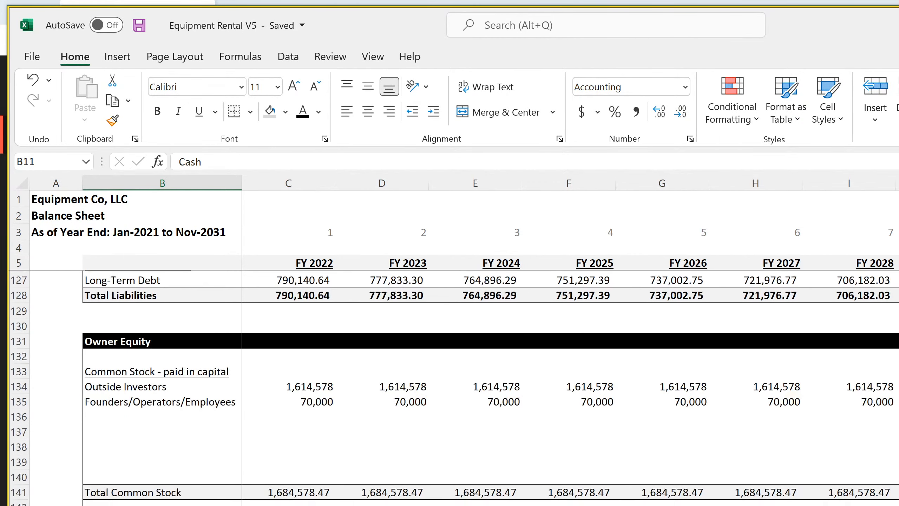
pyautogui.hscroll(1, 491, 337)
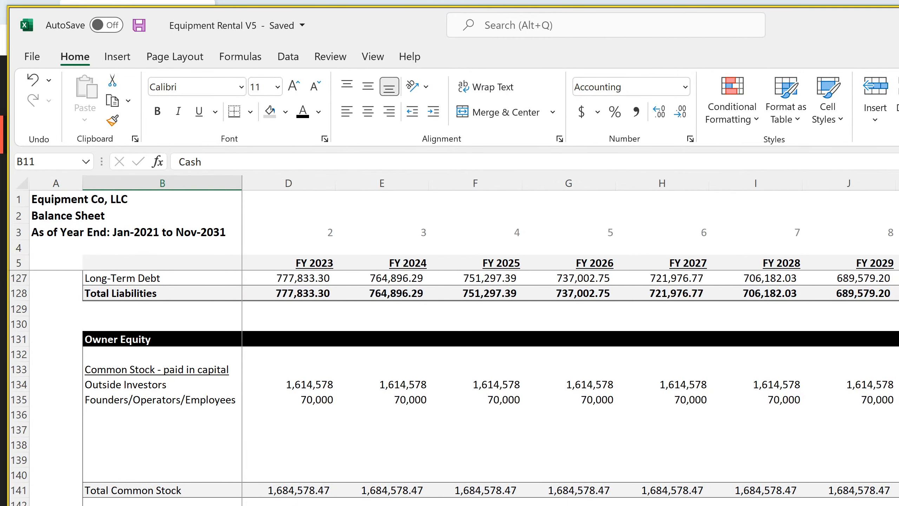
pyautogui.click(898, 505)
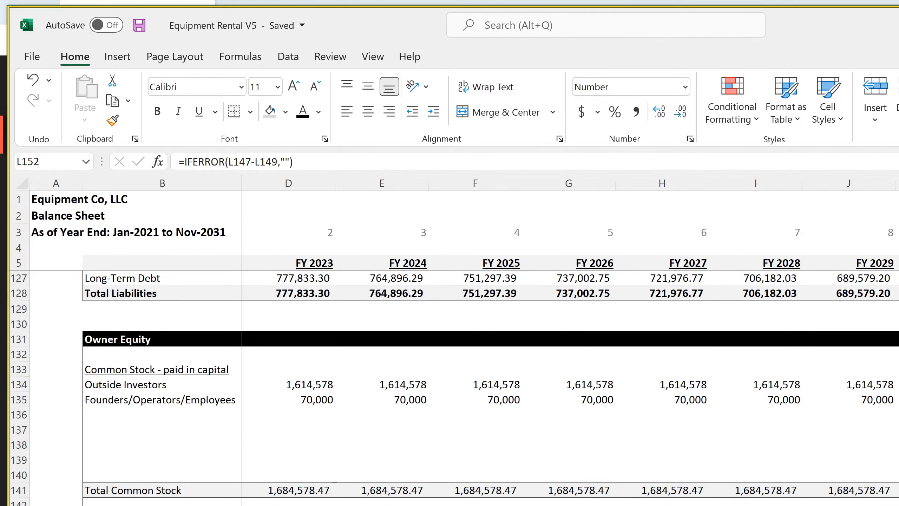
# Examine the Terminal Value sheet's formulas for exit valuation, extraordinary income and the remaining CapEx amount in D7, D9 and D10
pyautogui.hotkey('ctrl', 'pagedown')
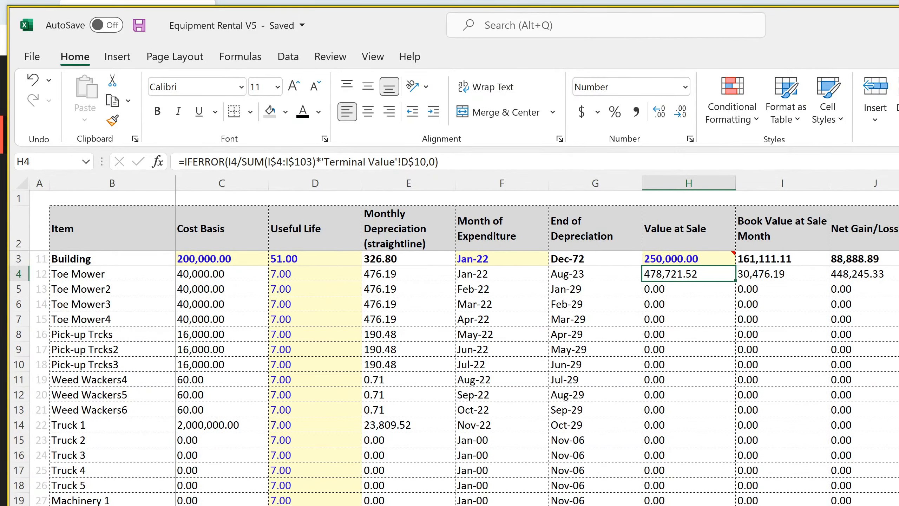
pyautogui.hotkey('ctrl', 'pagedown')
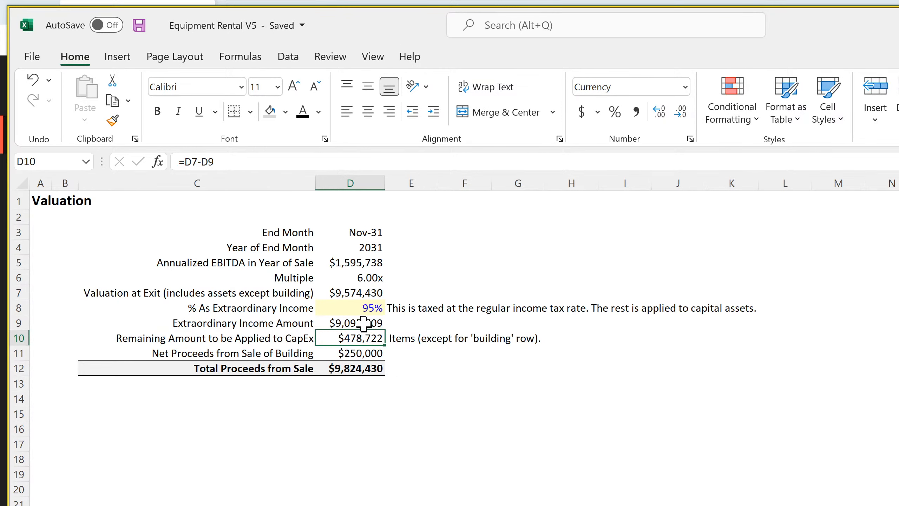
pyautogui.click(357, 293)
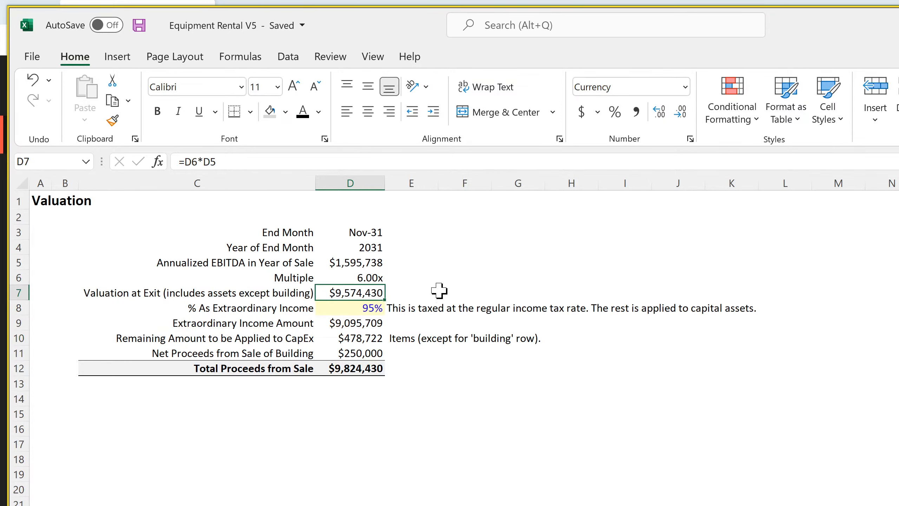
pyautogui.click(371, 322)
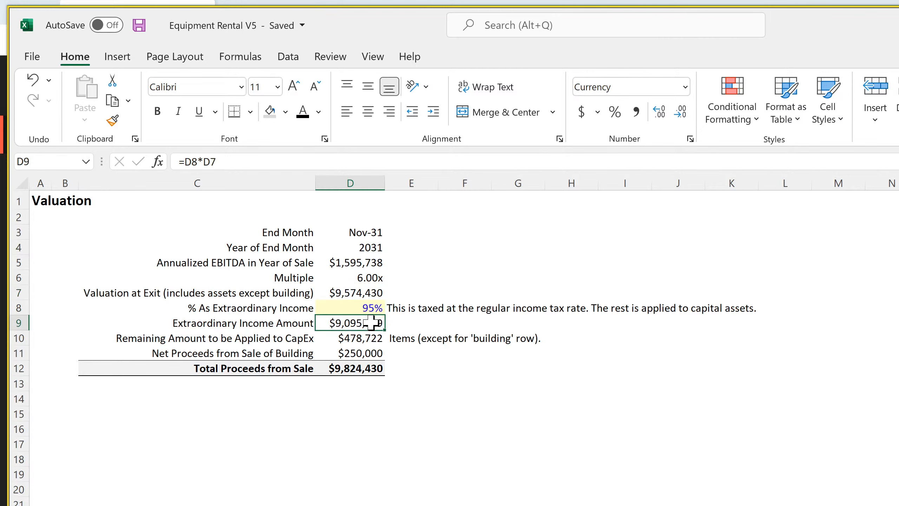
pyautogui.click(354, 338)
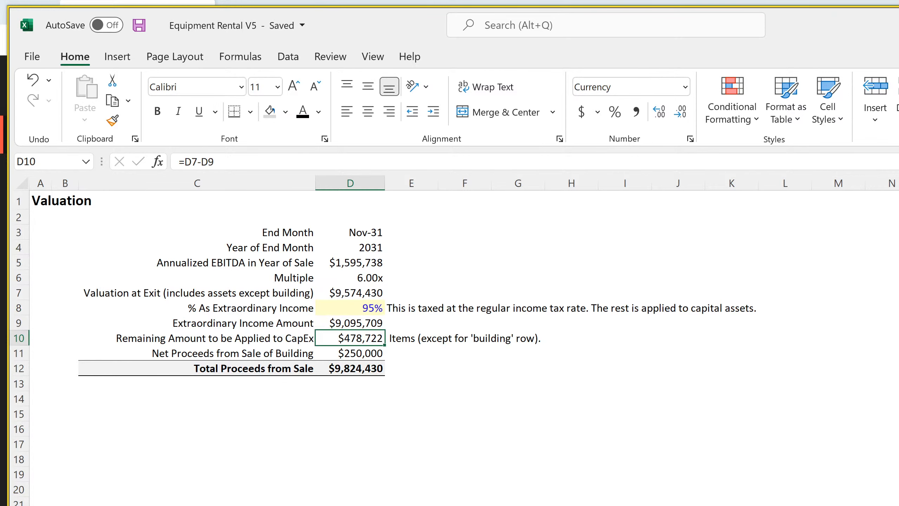
pyautogui.hotkey('alt', 'Tab')
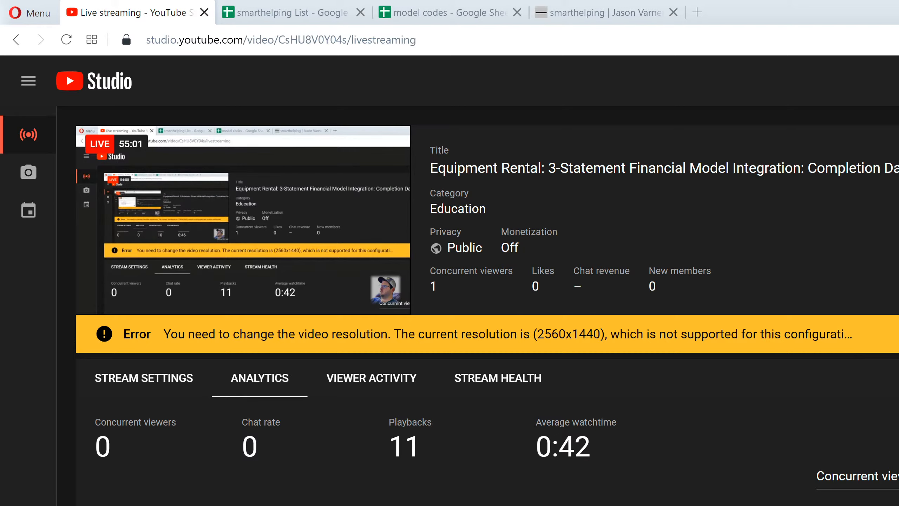
pyautogui.hotkey('alt', 'Tab')
pyautogui.hotkey('alt', 'Tab')
pyautogui.hotkey('alt', 'Tab')
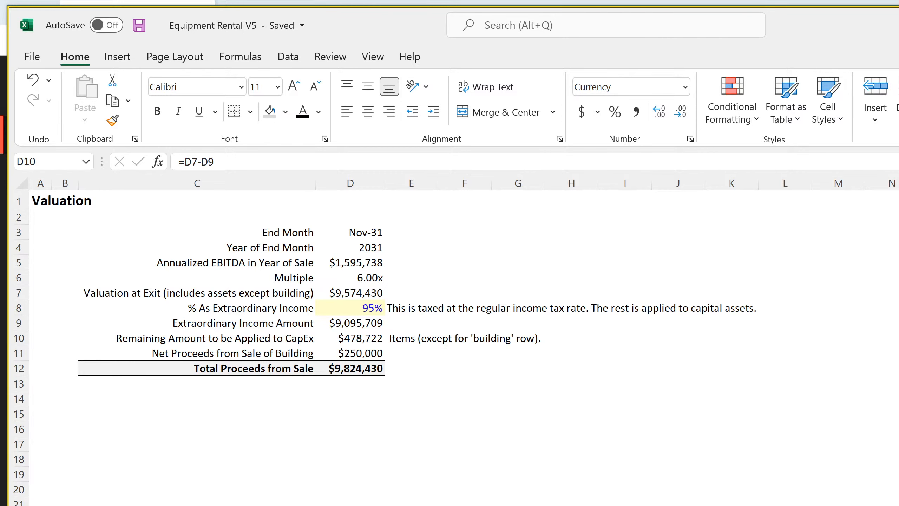
# Trace the remaining CapEx amount to Cap Ex cell H4, and examine the monthly balance sheet formulas in DQ117 and DQ119
pyautogui.hotkey('ctrl', ']')
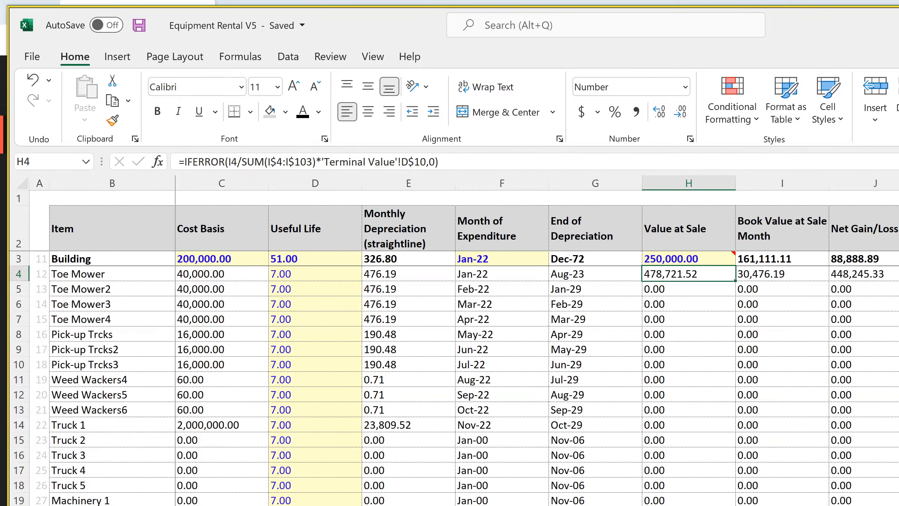
pyautogui.click(495, 505)
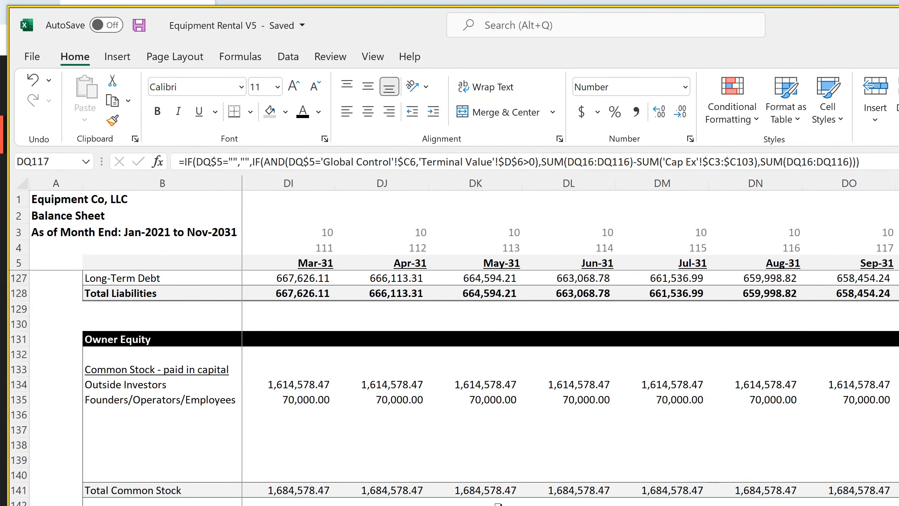
pyautogui.scroll(7, 453, 388)
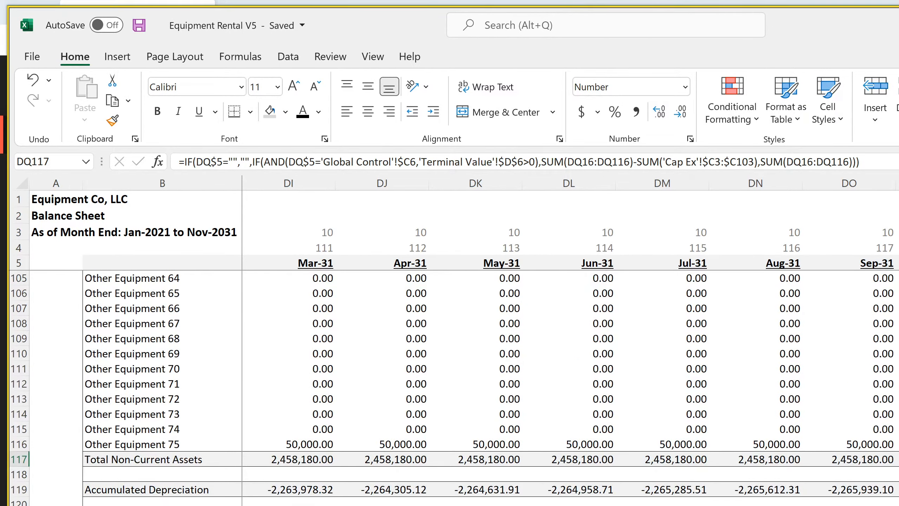
pyautogui.press('Down')
pyautogui.press('Down')
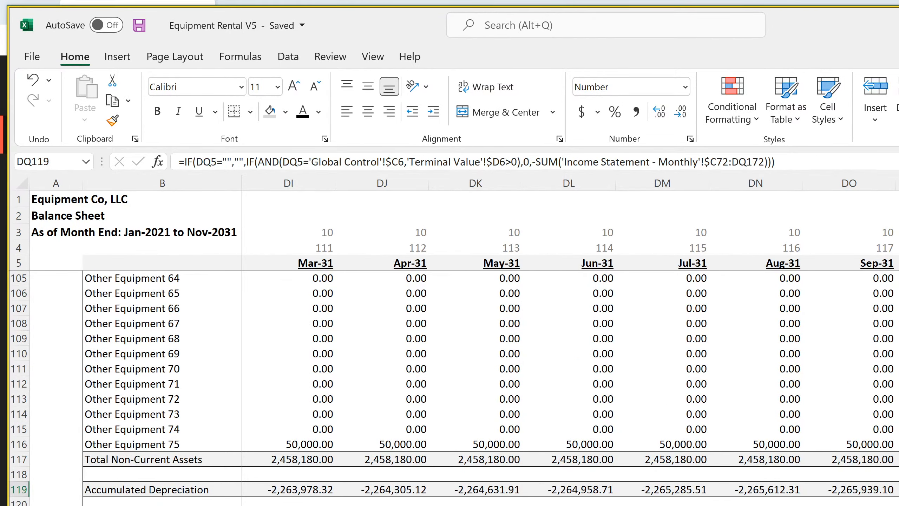
pyautogui.scroll(20, 453, 388)
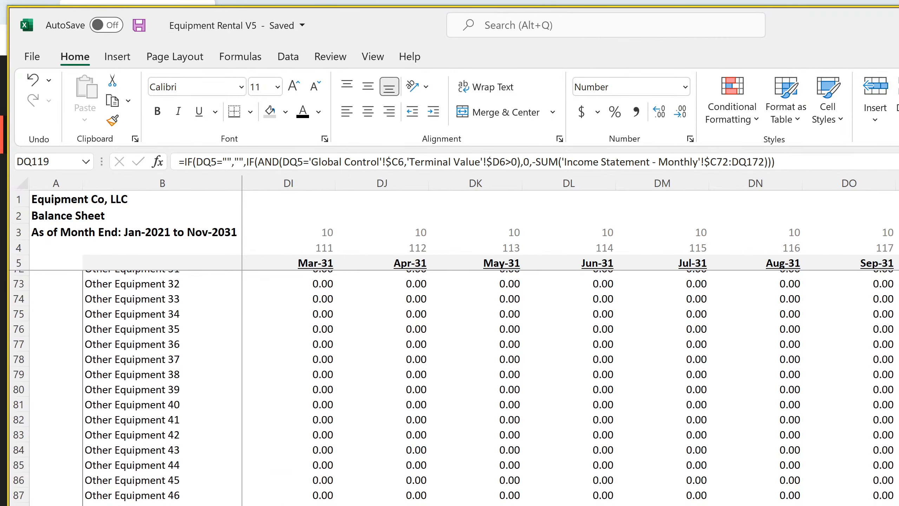
pyautogui.scroll(2, 453, 388)
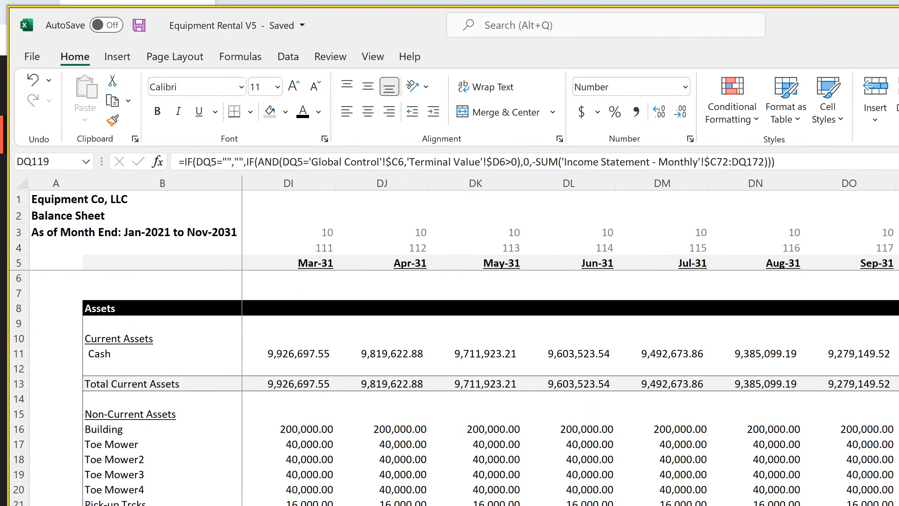
# Review the Cash formula in DQ11 and the monthly balance sheet's asset, accumulated depreciation, liability and common stock rows
pyautogui.click(898, 354)
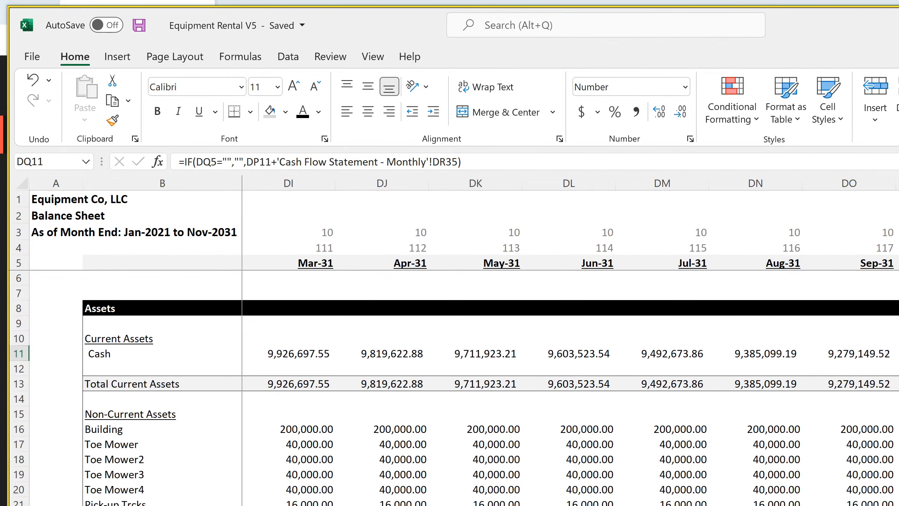
pyautogui.scroll(-20, 453, 388)
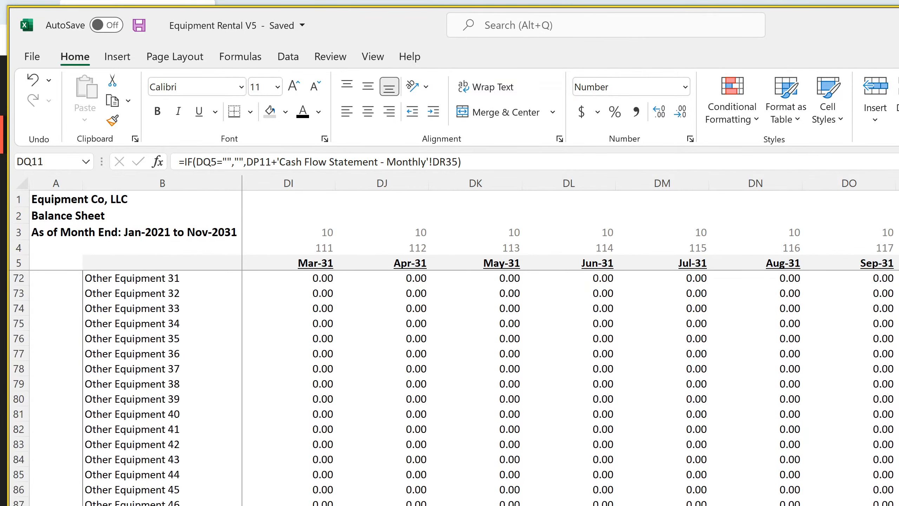
pyautogui.scroll(-11, 454, 388)
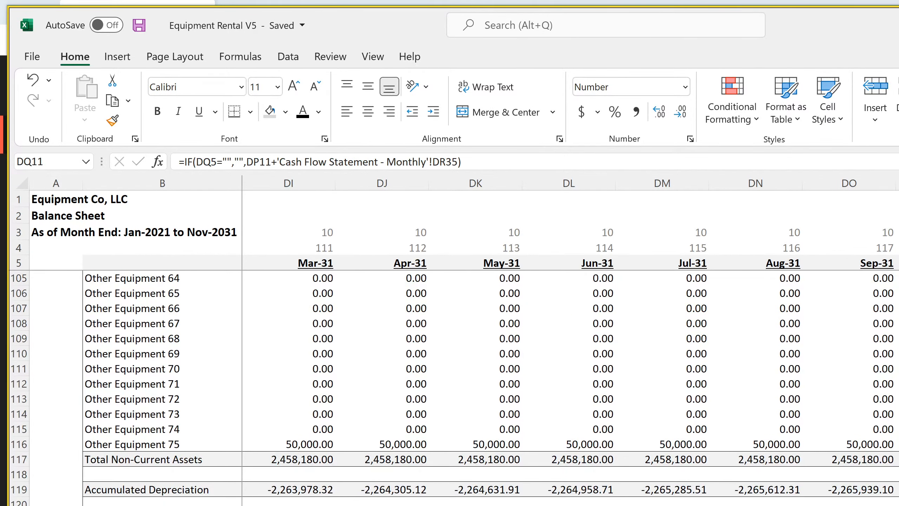
pyautogui.scroll(-4, 453, 388)
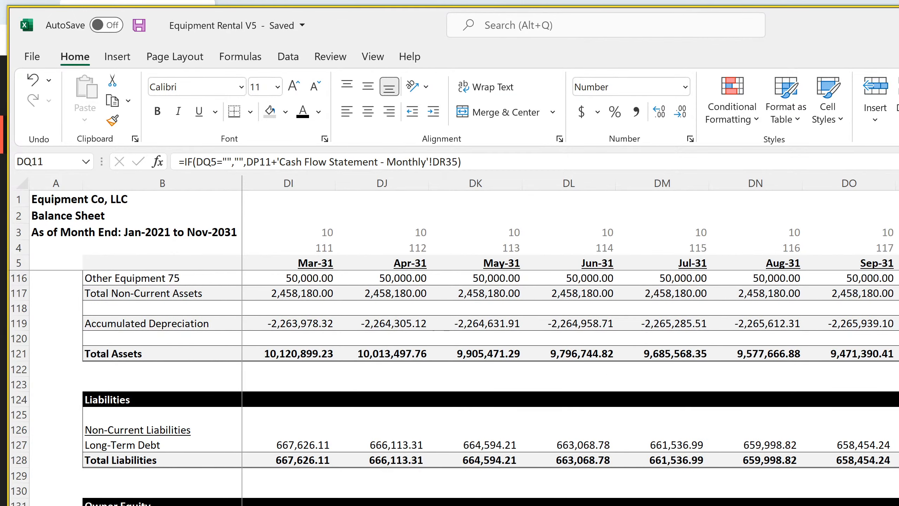
pyautogui.scroll(-7, 453, 388)
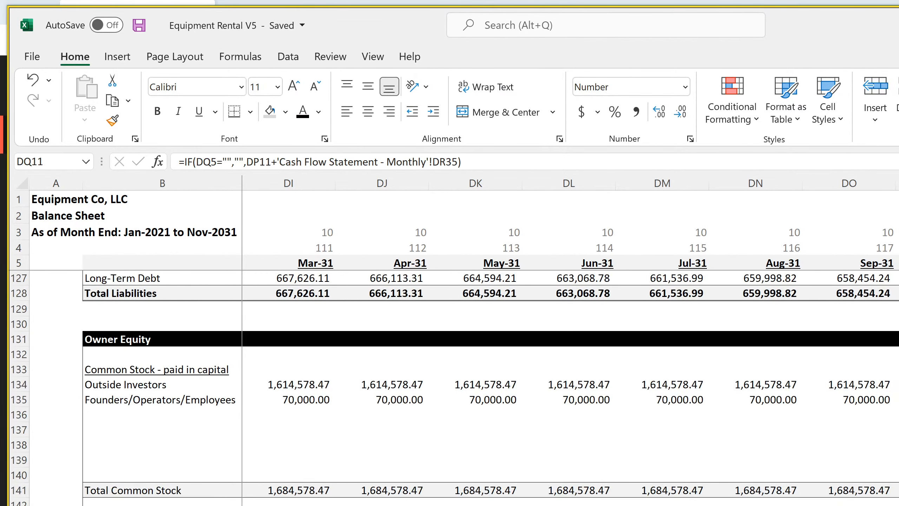
pyautogui.scroll(4, 453, 388)
# Inspect the monthly balance sheet's formulas in DQ149 and DQ147, including DQ147's cell references, and the income statement link in DQ143
pyautogui.click(897, 504)
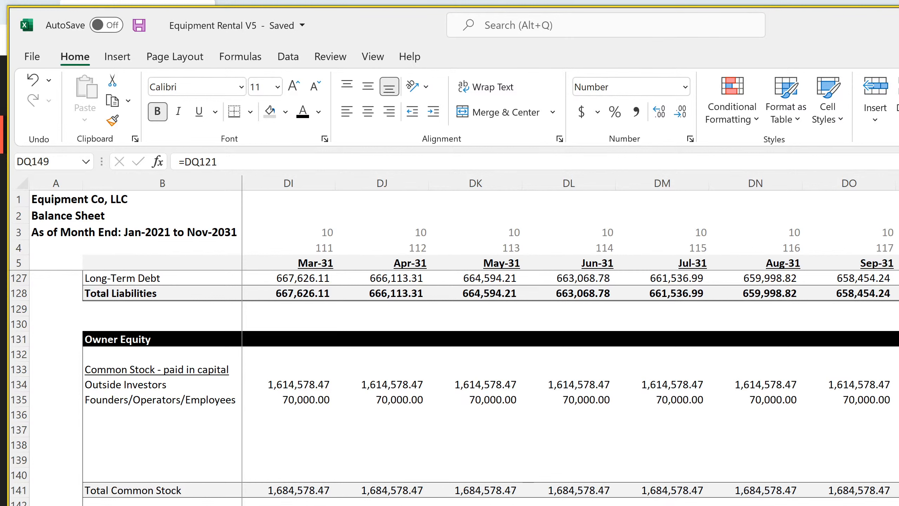
pyautogui.press('Up')
pyautogui.press('Up')
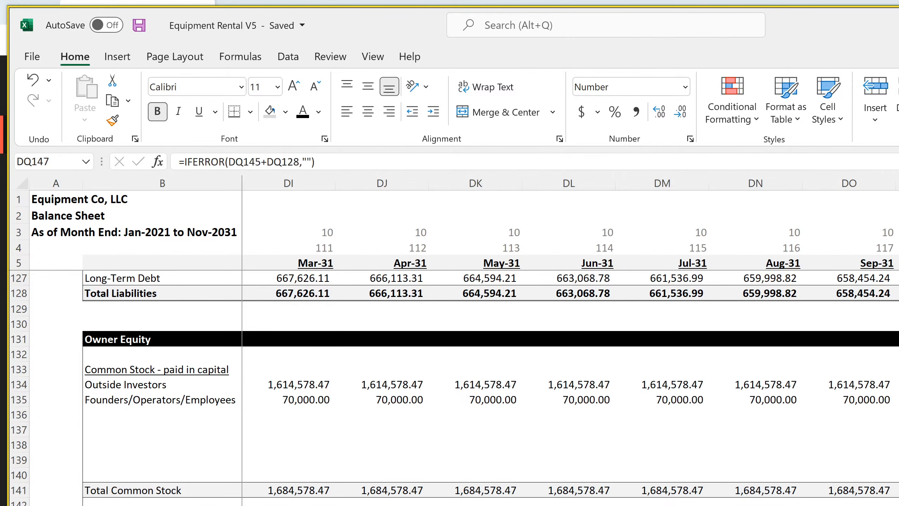
pyautogui.press('F2')
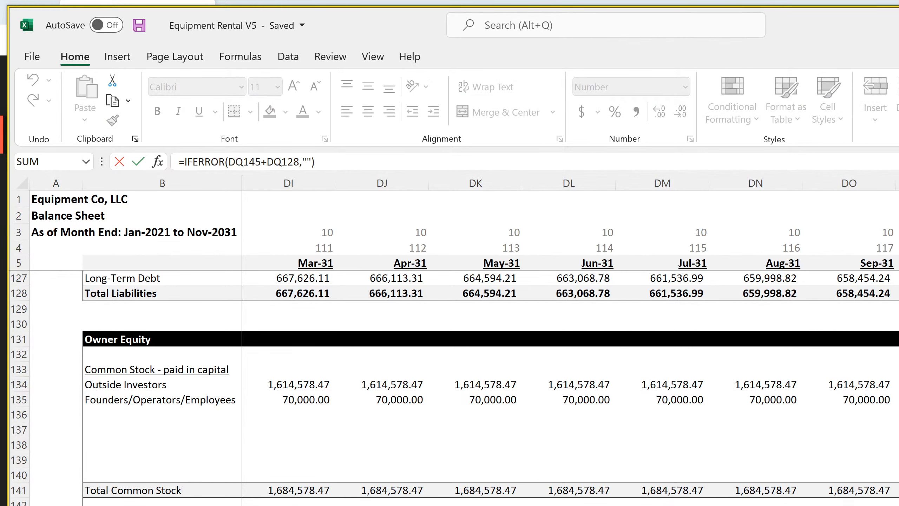
pyautogui.press('Return')
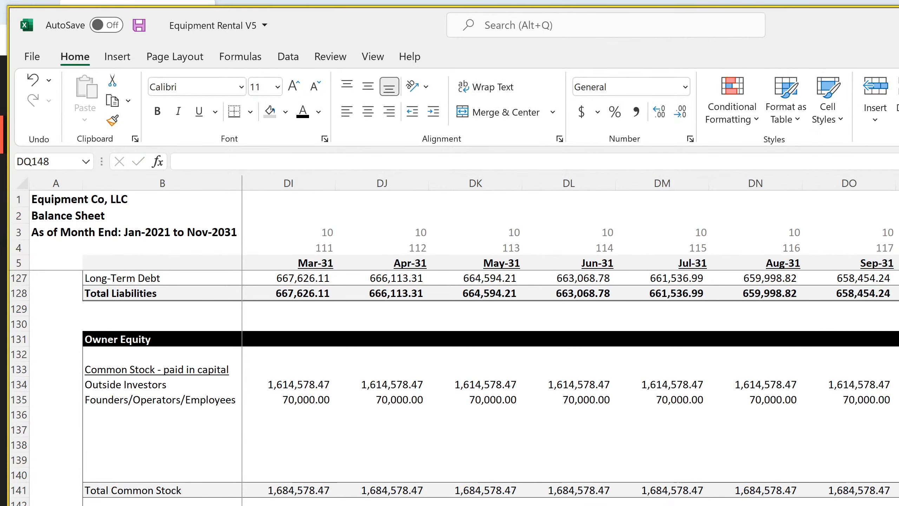
pyautogui.press('Up')
pyautogui.press('Up')
pyautogui.press('Up')
pyautogui.press('Up')
pyautogui.press('Up')
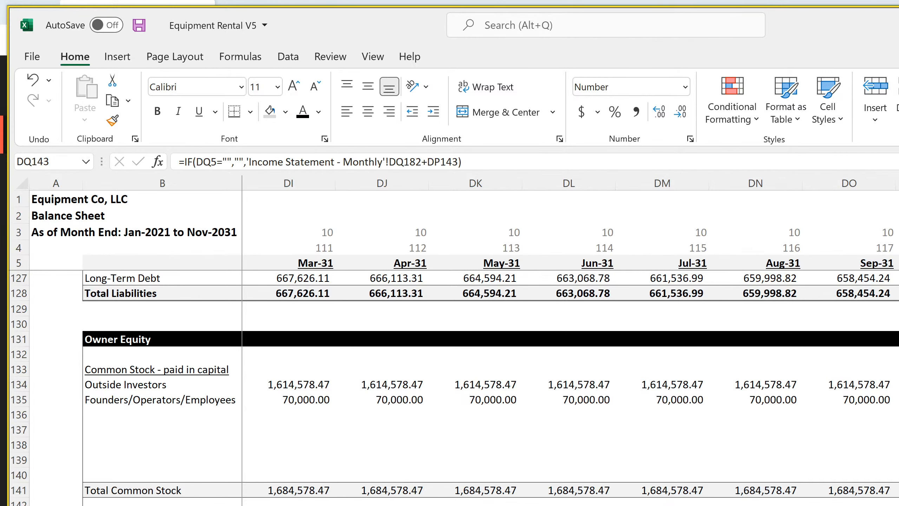
pyautogui.hotkey('alt', 'Tab')
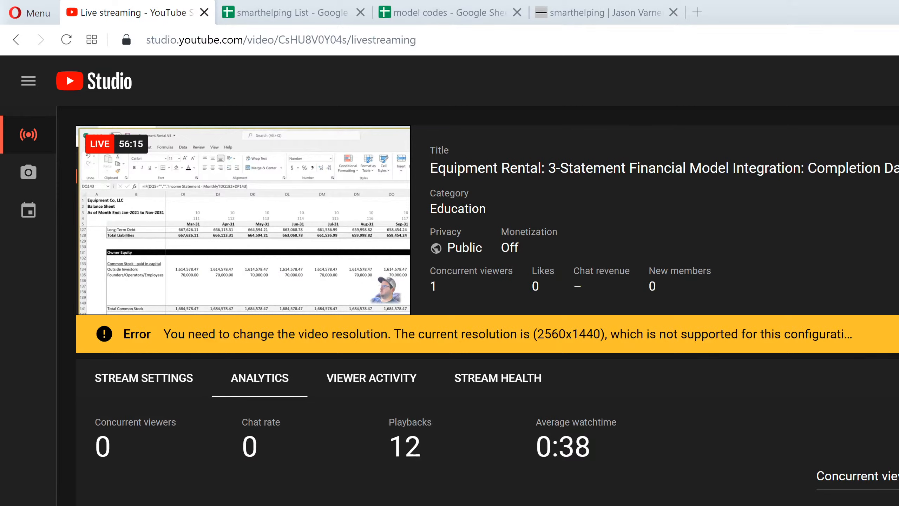
pyautogui.hotkey('alt', 'Tab')
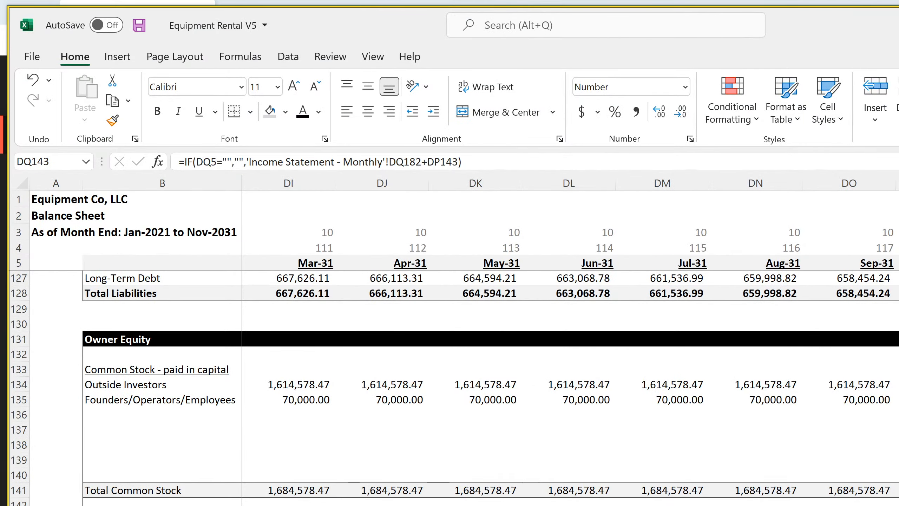
# Review the monthly income statement from revenue to net income, and inspect the income tax formula in DJ181 and net income formula in DQ182
pyautogui.hotkey('ctrl', 'pageup')
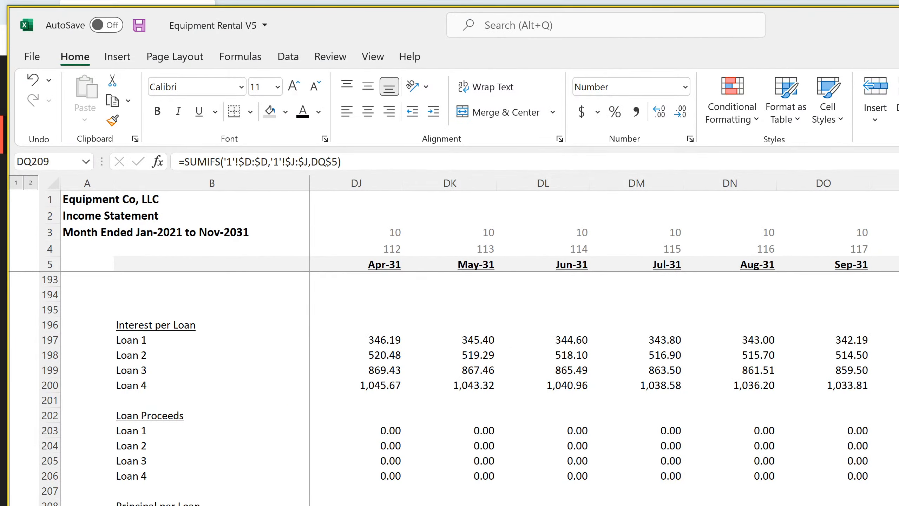
pyautogui.scroll(4, 455, 389)
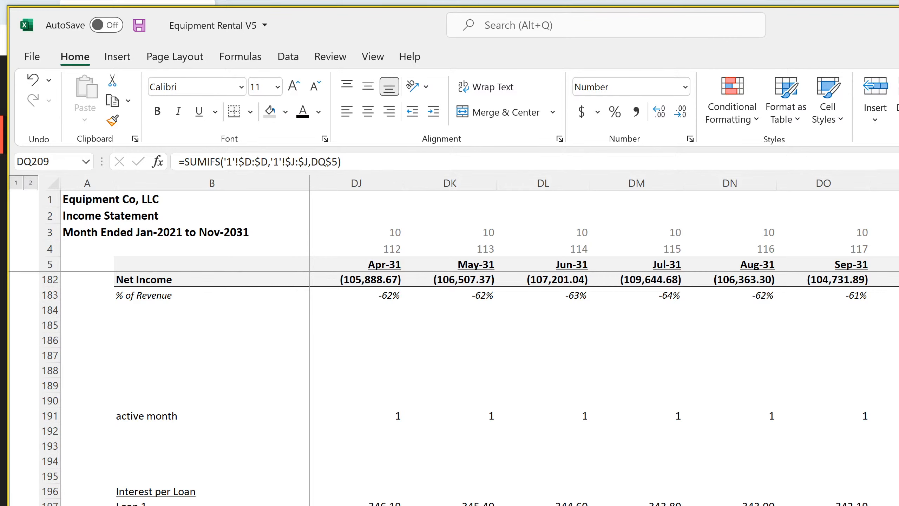
pyautogui.moveTo(898, 253); pyautogui.dragTo(848, 253)
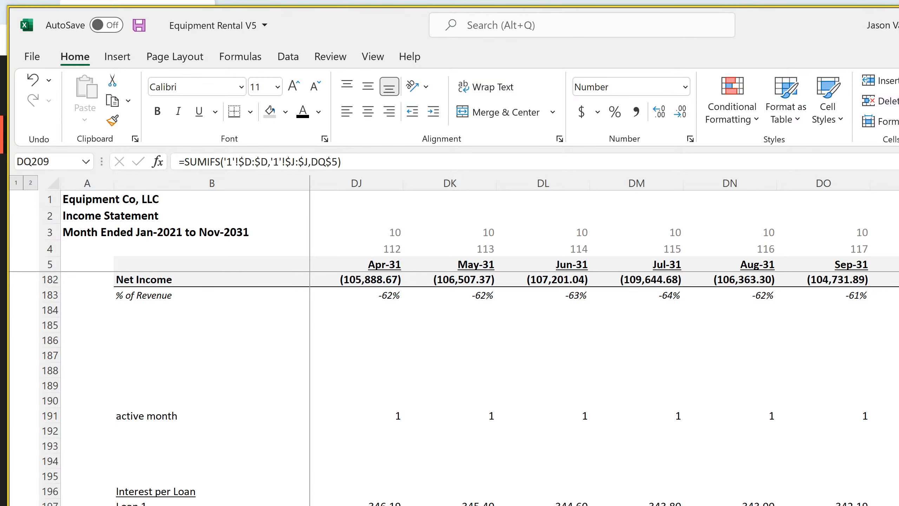
pyautogui.scroll(20, 496, 390)
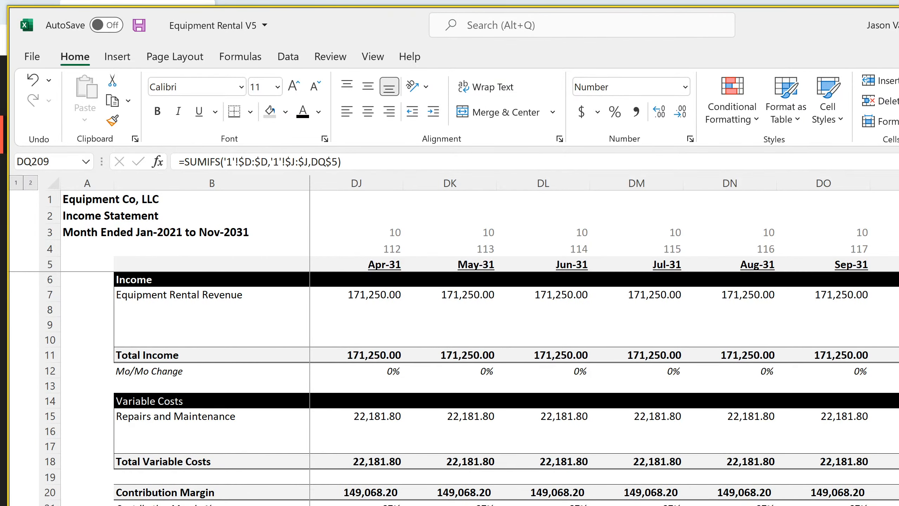
pyautogui.scroll(-20, 453, 390)
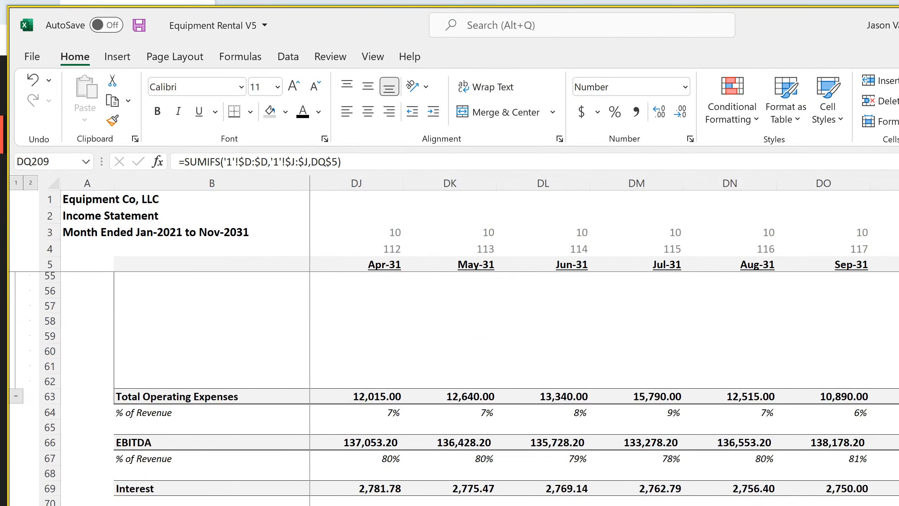
pyautogui.scroll(4, 453, 389)
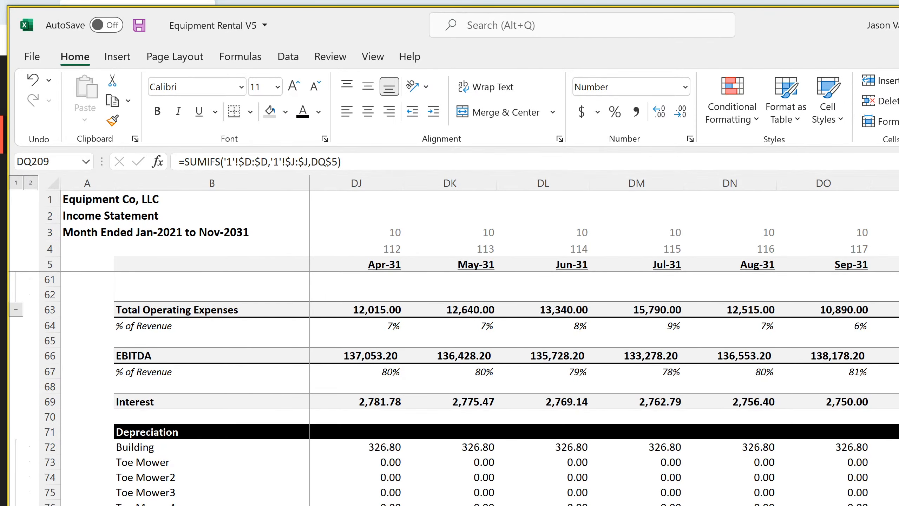
pyautogui.scroll(-20, 453, 389)
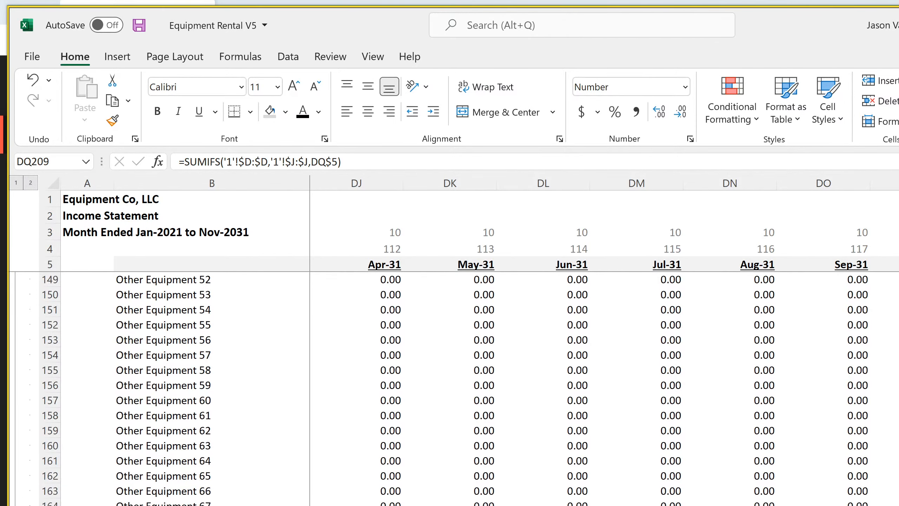
pyautogui.scroll(-11, 398, 461)
pyautogui.scroll(4, 398, 460)
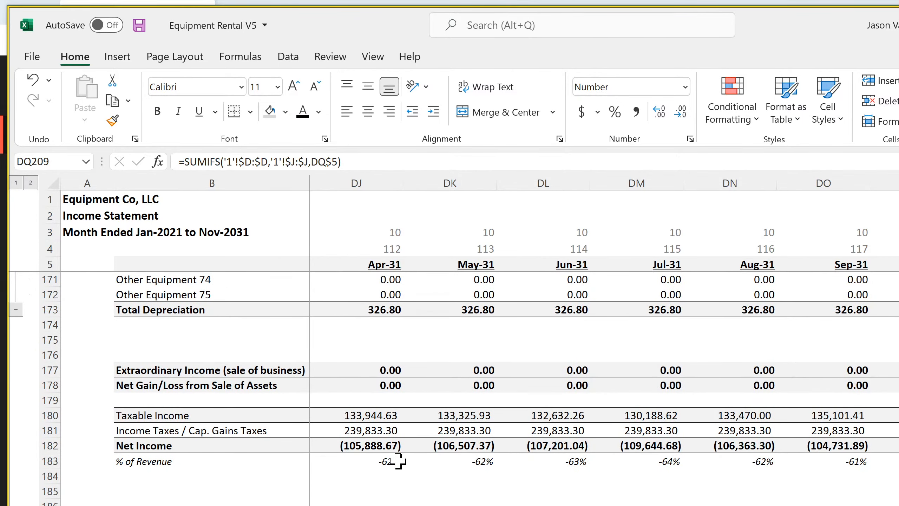
pyautogui.click(376, 430)
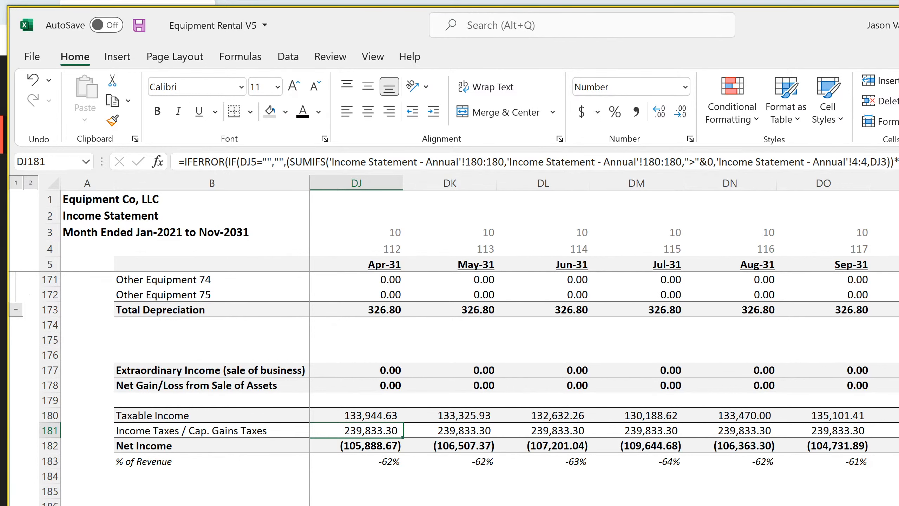
pyautogui.click(898, 446)
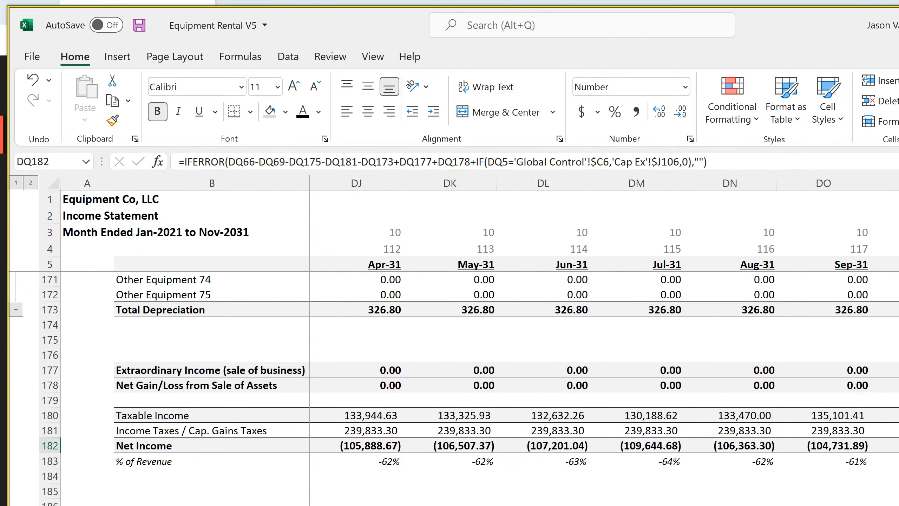
# Examine the Cap Ex sheet's net gain/loss formulas in J105, J3 and J4 and the value-at-sale formula in H4
pyautogui.hotkey('ctrl', 'pageup')
pyautogui.scroll(-20, 456, 379)
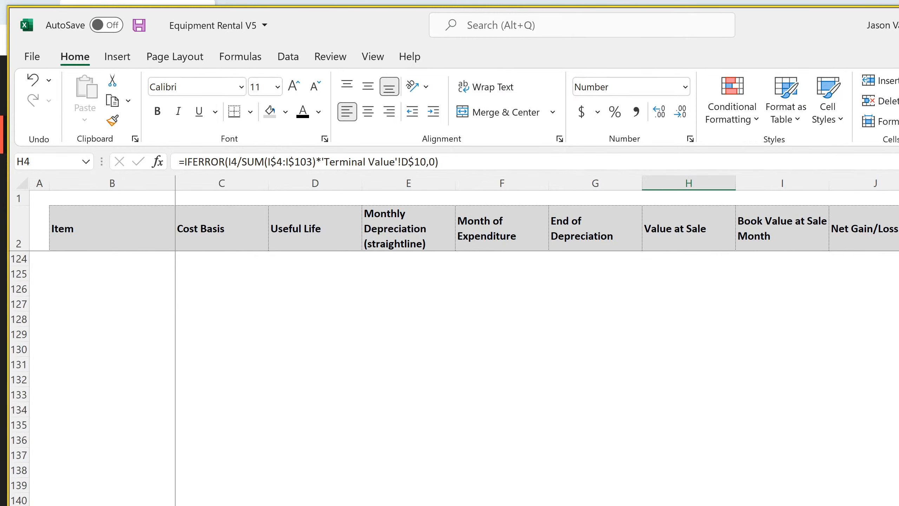
pyautogui.scroll(7, 456, 379)
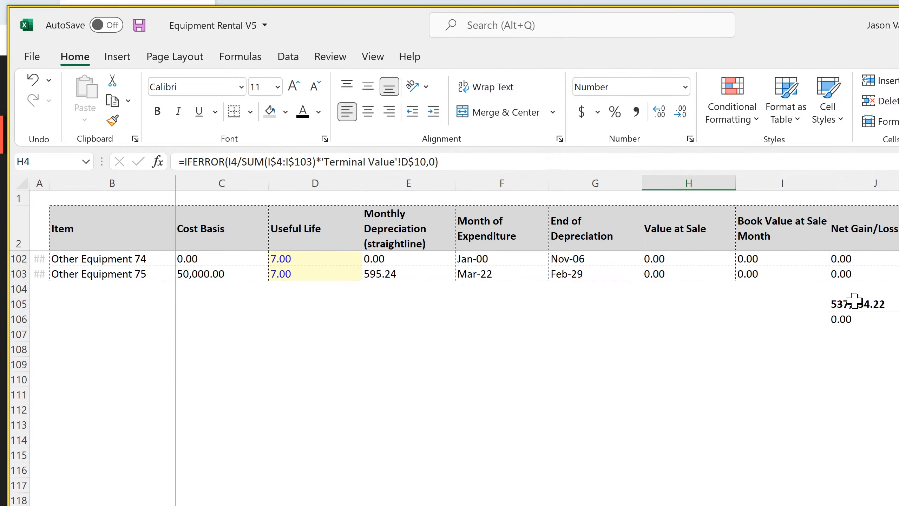
pyautogui.click(855, 301)
pyautogui.scroll(20, 839, 424)
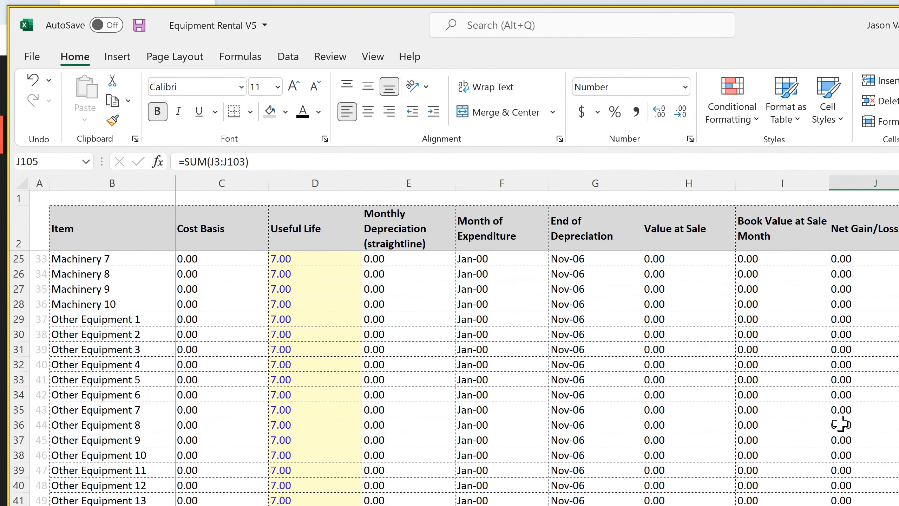
pyautogui.scroll(7, 840, 424)
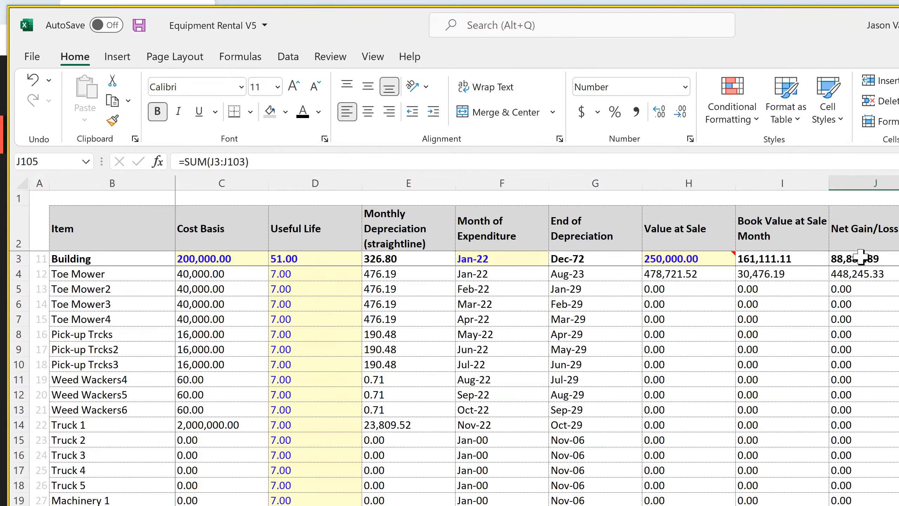
pyautogui.moveTo(858, 257); pyautogui.dragTo(858, 271)
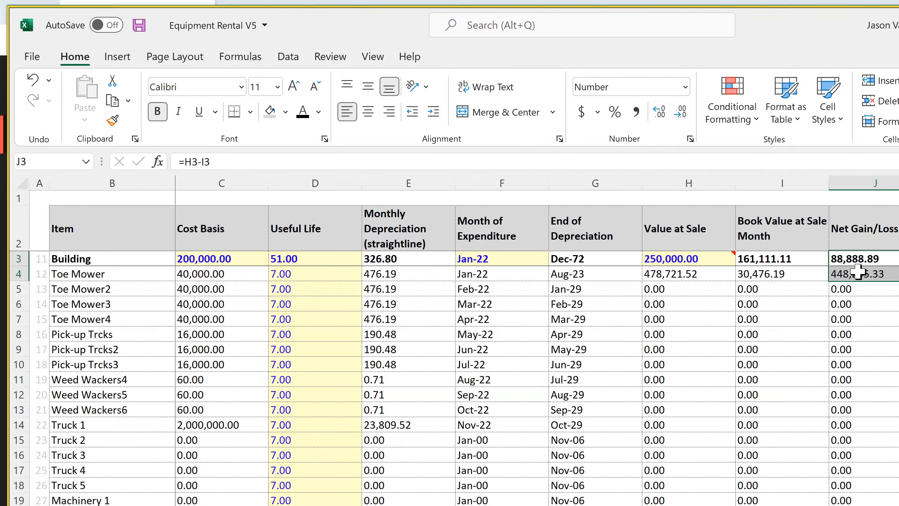
pyautogui.click(858, 273)
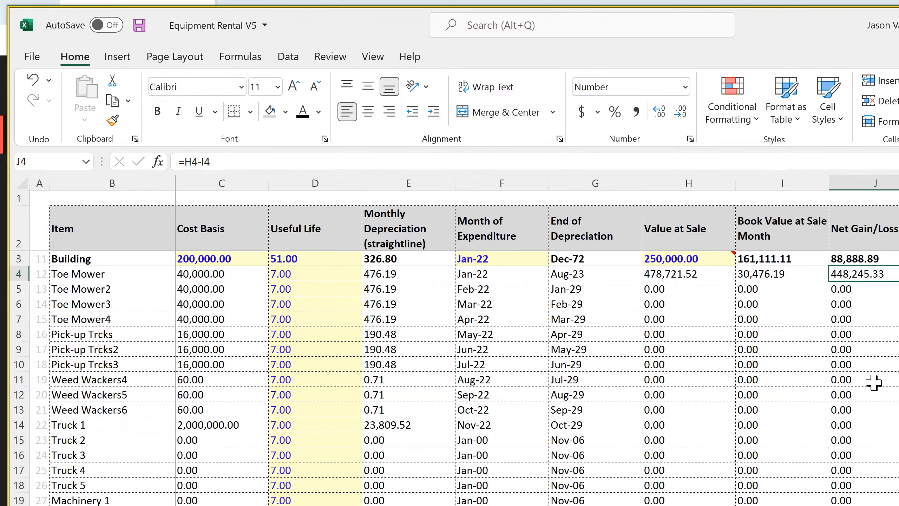
pyautogui.click(689, 278)
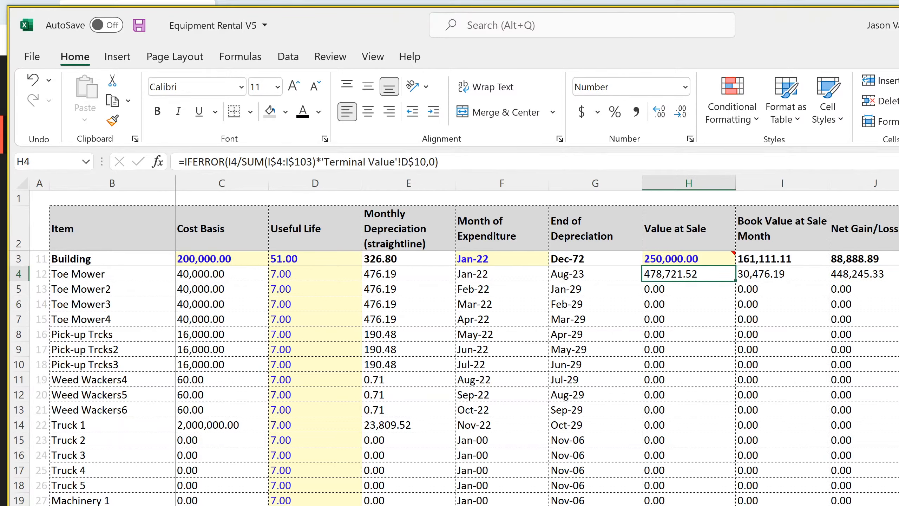
# Inspect the monthly income statement's formulas for income taxes in DQ181, taxable income in DQ180 and net gain/loss in DQ178
pyautogui.hotkey('ctrl', 'pagedown')
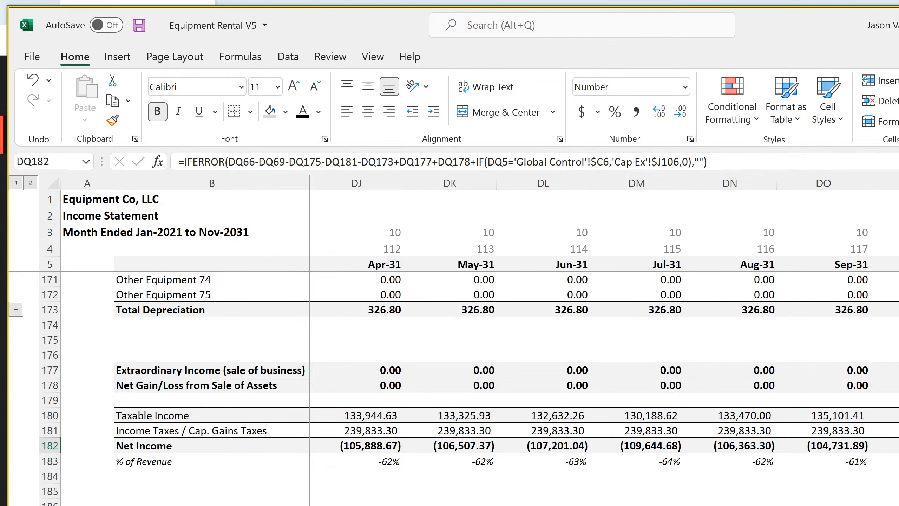
pyautogui.press('Up')
pyautogui.press('Up')
pyautogui.press('Down')
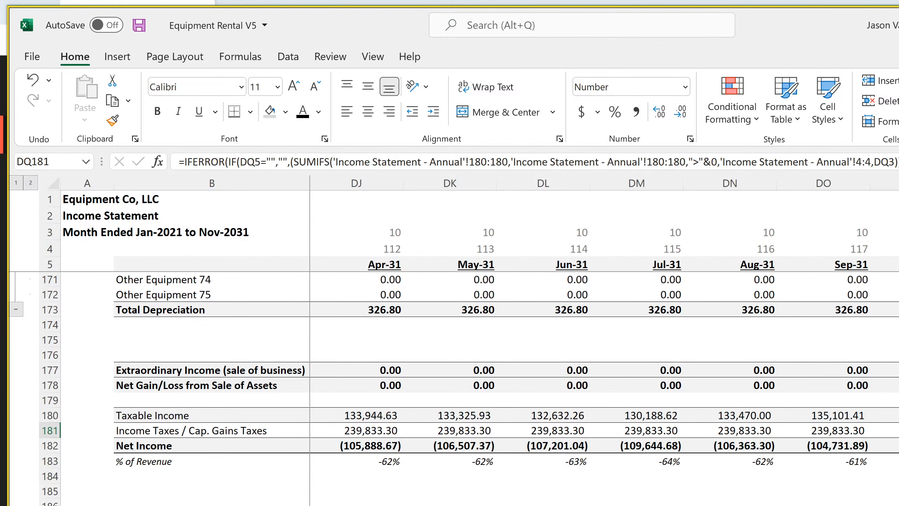
pyautogui.press('Up')
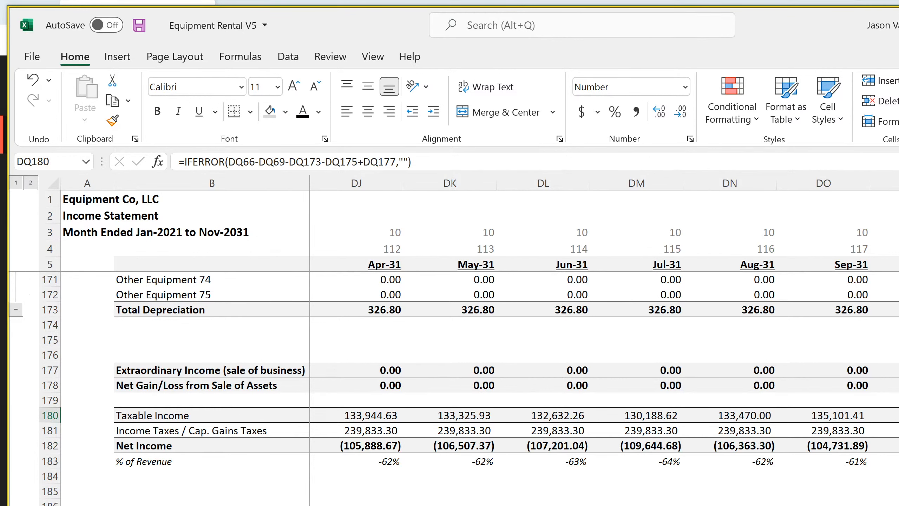
pyautogui.press('Up')
pyautogui.press('Up')
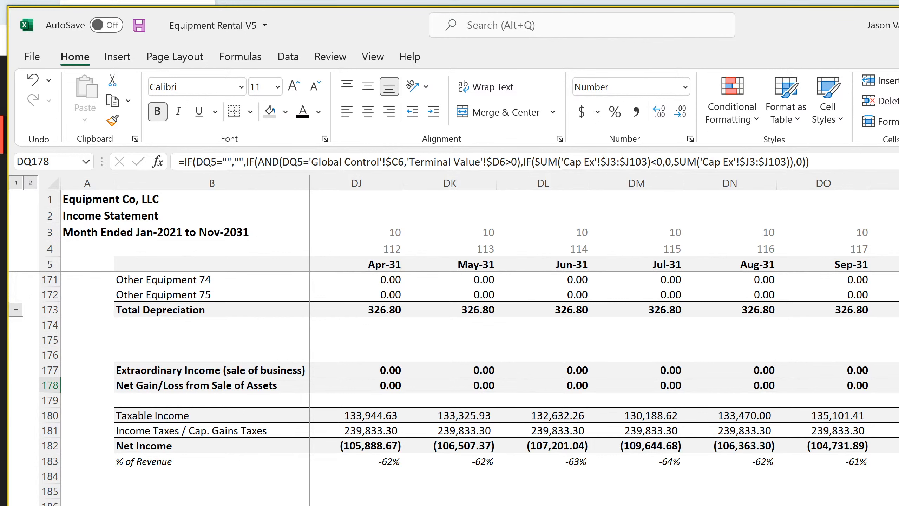
# Compare the monthly extraordinary income formula in DQ177 with the net gain/loss from sale of assets formula in DQ178
pyautogui.press('Up')
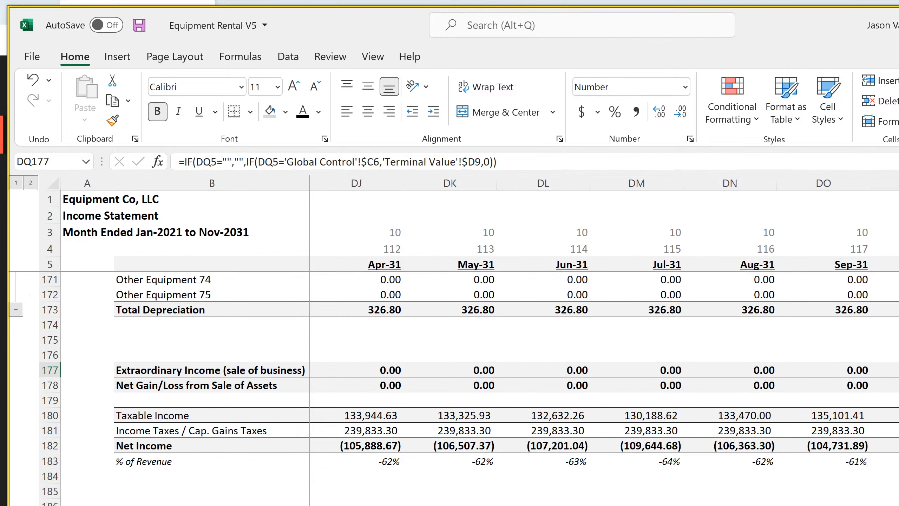
pyautogui.press('Down')
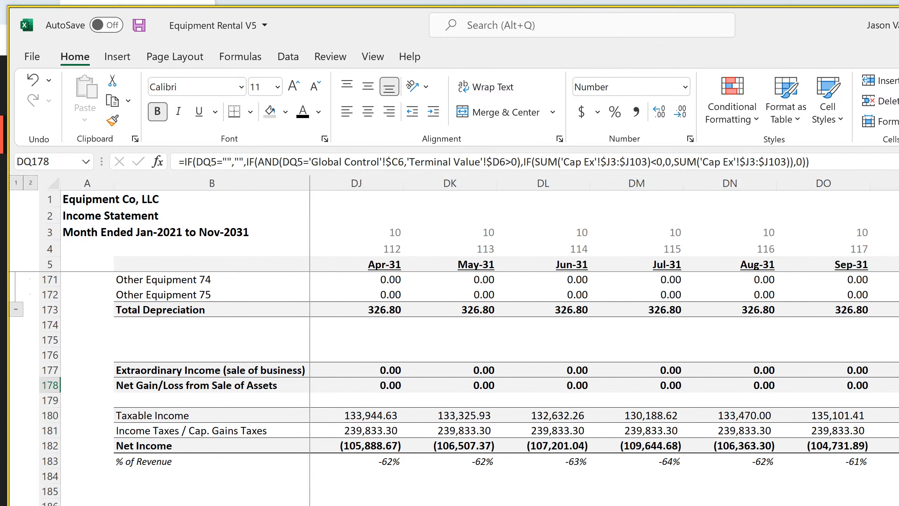
pyautogui.press('Up')
pyautogui.press('Down')
pyautogui.press('Up')
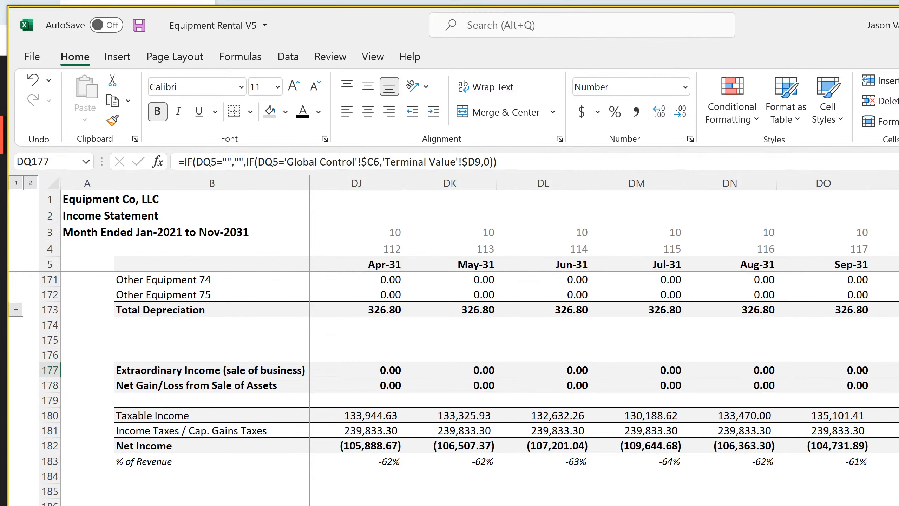
# Select DQ177:DQ178 together, and check the cell references in the taxable income formula in DQ180
pyautogui.hotkey('shift', 'Down')
pyautogui.press('Down')
pyautogui.press('Down')
pyautogui.press('Down')
pyautogui.press('F2')
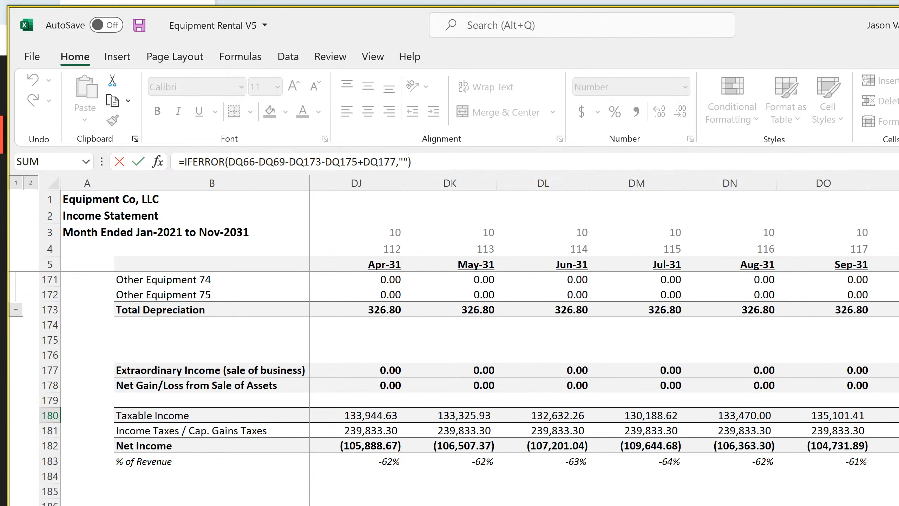
pyautogui.press('Return')
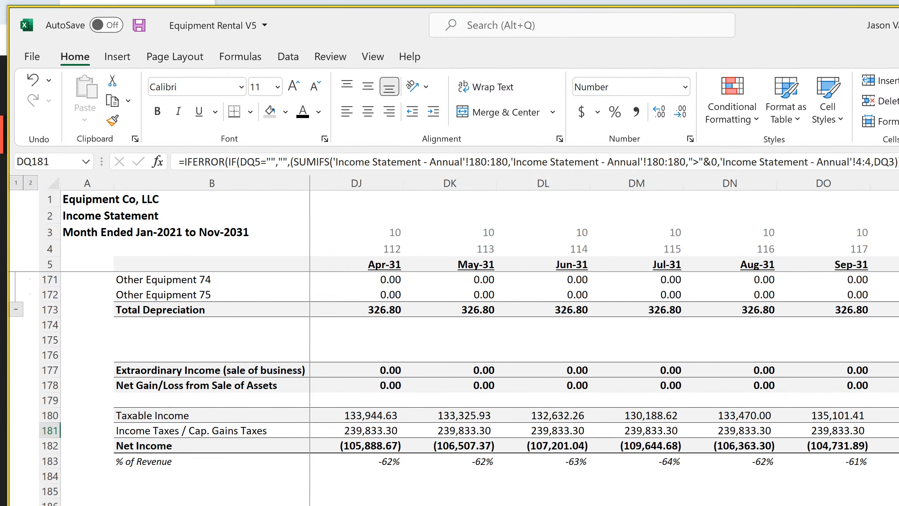
# Inspect the annual income statement's taxable income, income taxes and net income formulas in I180:I182, and the net income formula in L182
pyautogui.hotkey('ctrl', 'pagedown')
pyautogui.scroll(-20, 506, 388)
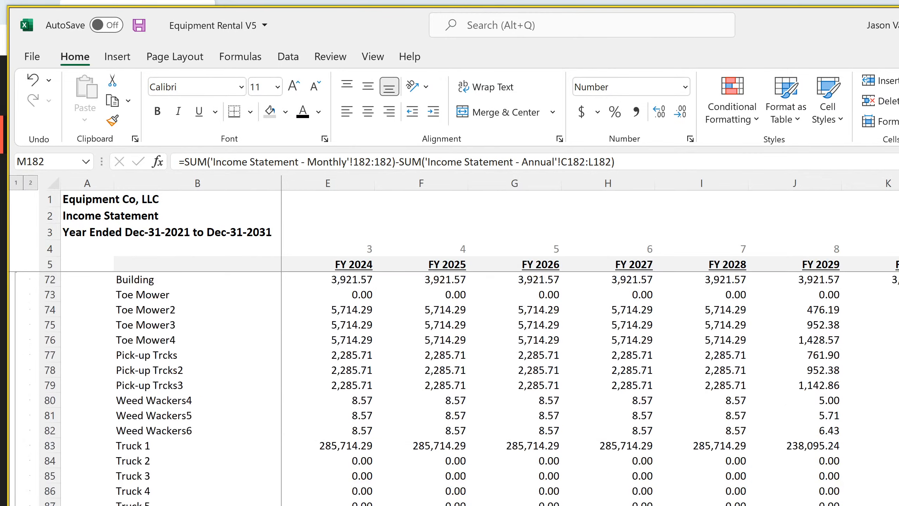
pyautogui.scroll(-7, 506, 388)
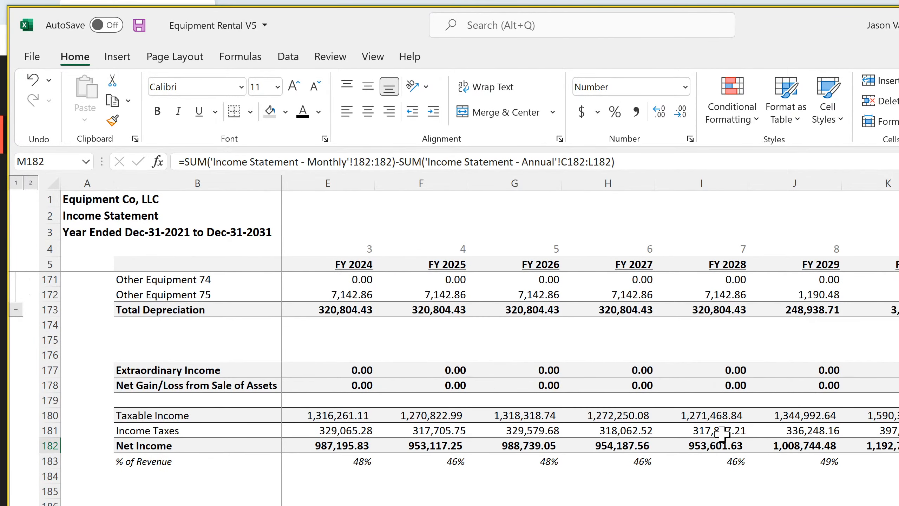
pyautogui.click(719, 416)
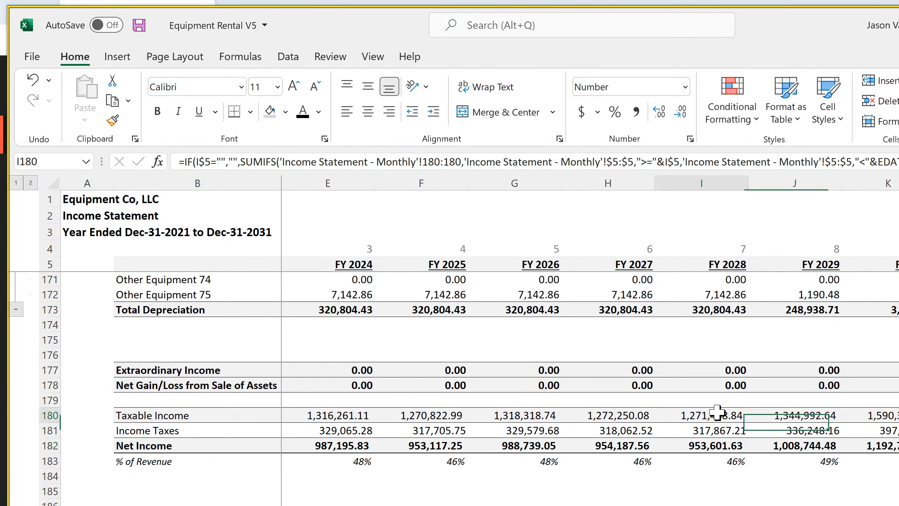
pyautogui.click(718, 434)
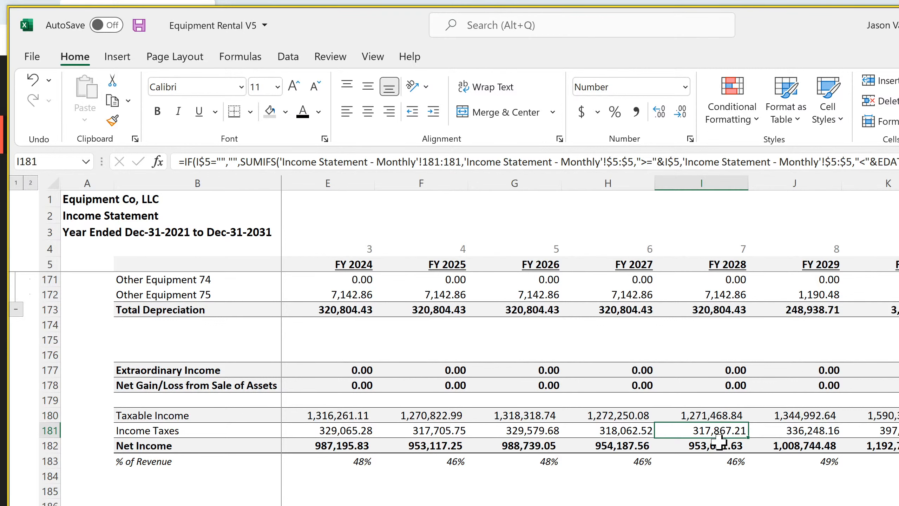
pyautogui.click(719, 446)
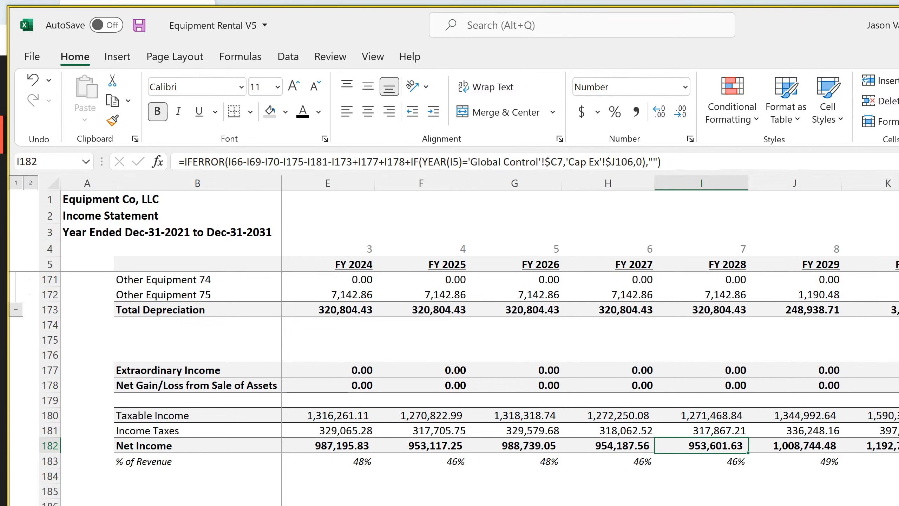
pyautogui.press('Right')
pyautogui.press('Right')
pyautogui.press('Right')
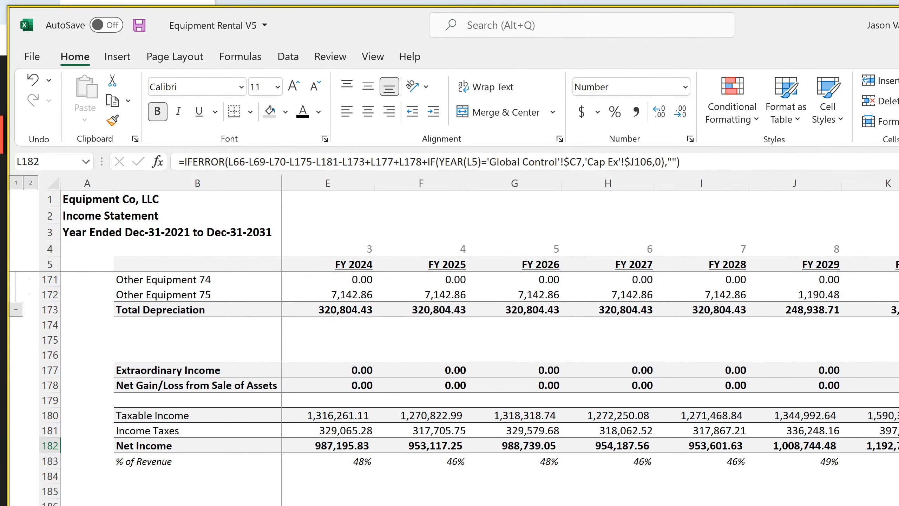
# Inspect the monthly cash flow statement's financing total formula in DR33 and principal repayments formula in DR30
pyautogui.hotkey('ctrl', 'pagedown')
pyautogui.hotkey('ctrl', 'pagedown')
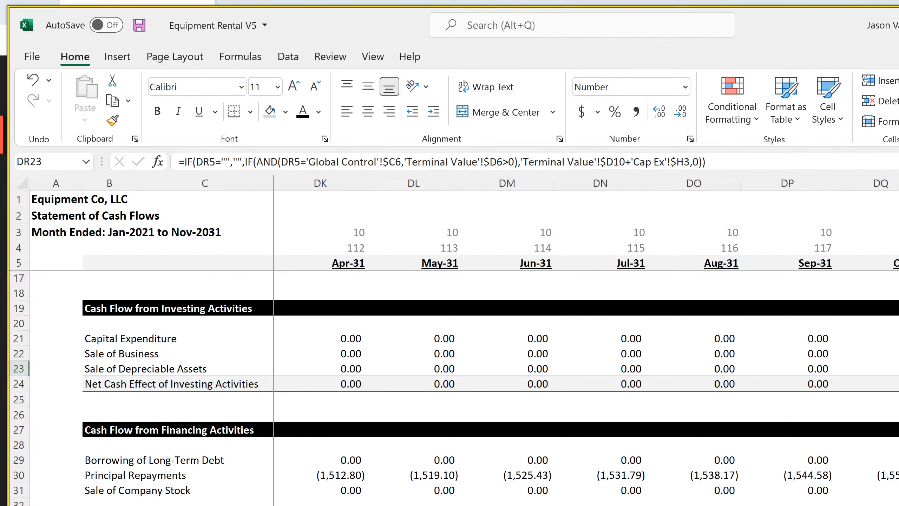
pyautogui.hotkey('ctrl', 'Down')
pyautogui.hotkey('ctrl', 'Down')
pyautogui.hotkey('ctrl', 'Down')
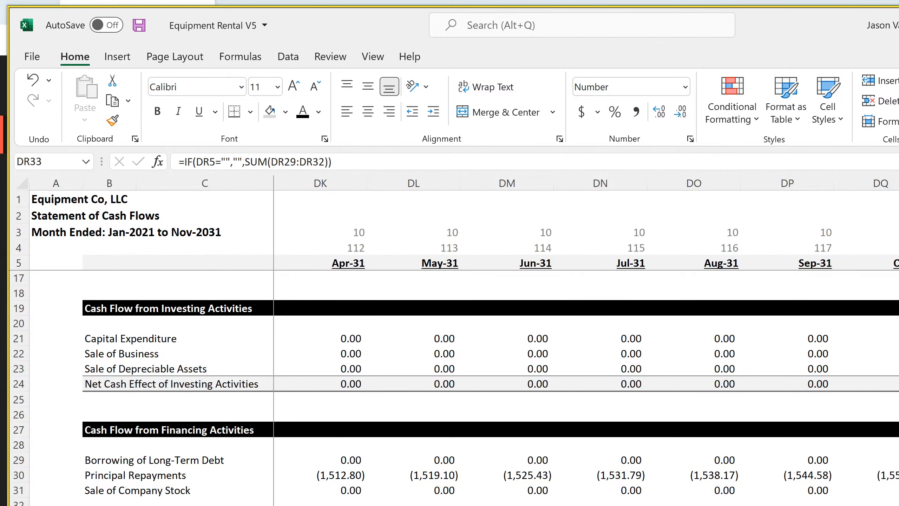
pyautogui.press('Up')
pyautogui.press('Up')
pyautogui.press('Up')
# Compare the monthly cash flow statement's sale of business formula in DR22 with the sale of depreciable assets formula in DR23
pyautogui.scroll(4, 455, 389)
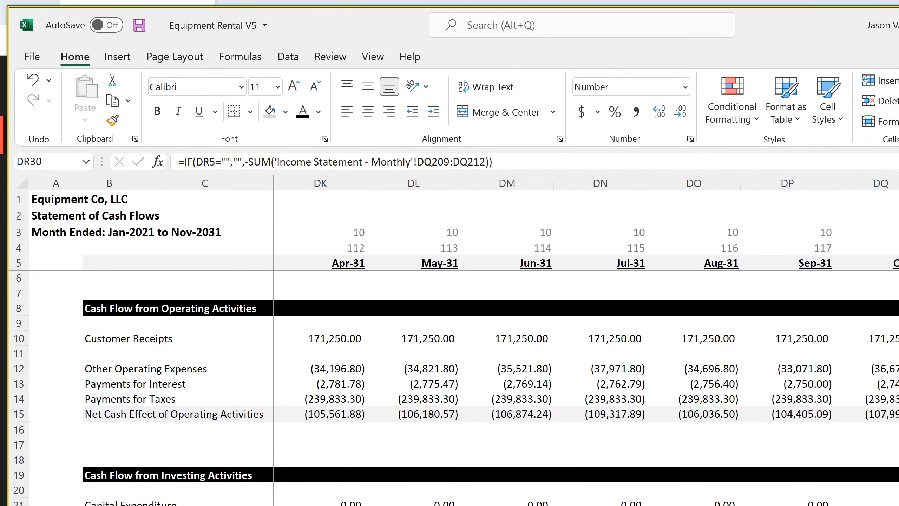
pyautogui.click(898, 505)
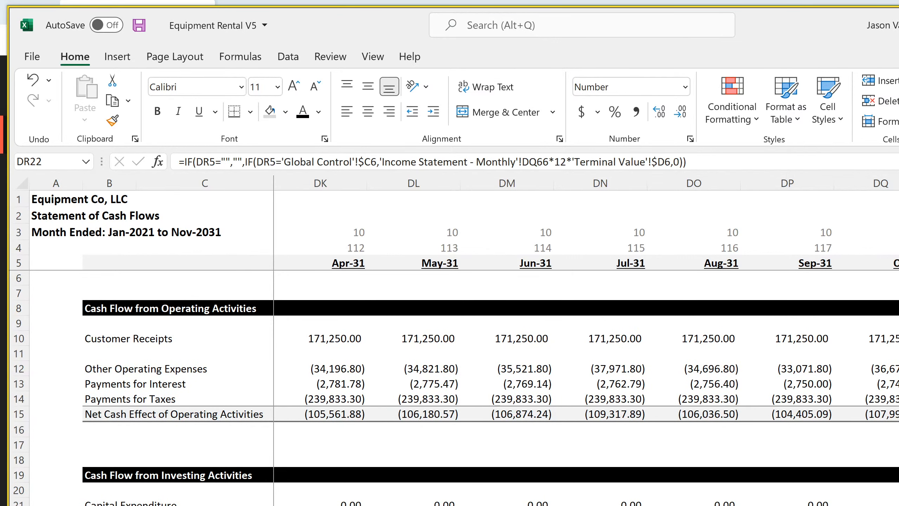
pyautogui.press('Down')
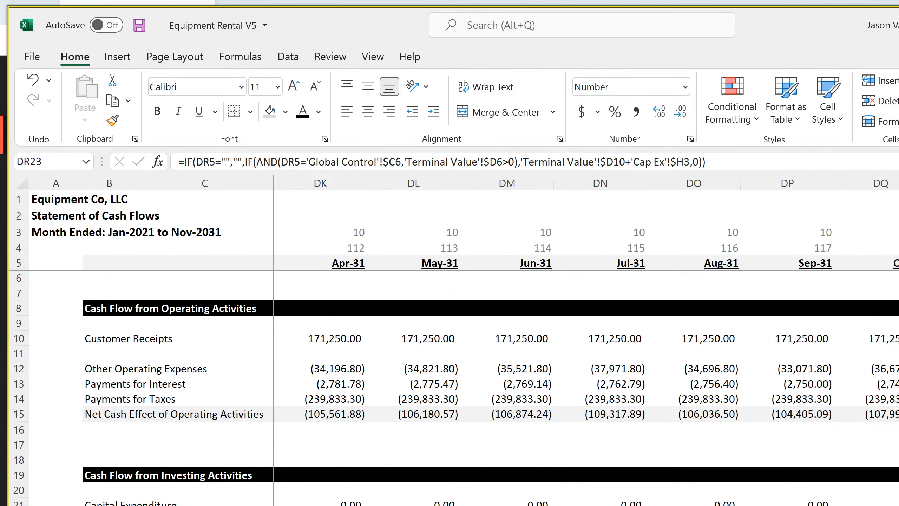
# Check the difference formula in P153 of the 10-year annual cash flow, which compares running cash with the annual balance sheet
pyautogui.hotkey('ctrl', 'pageup')
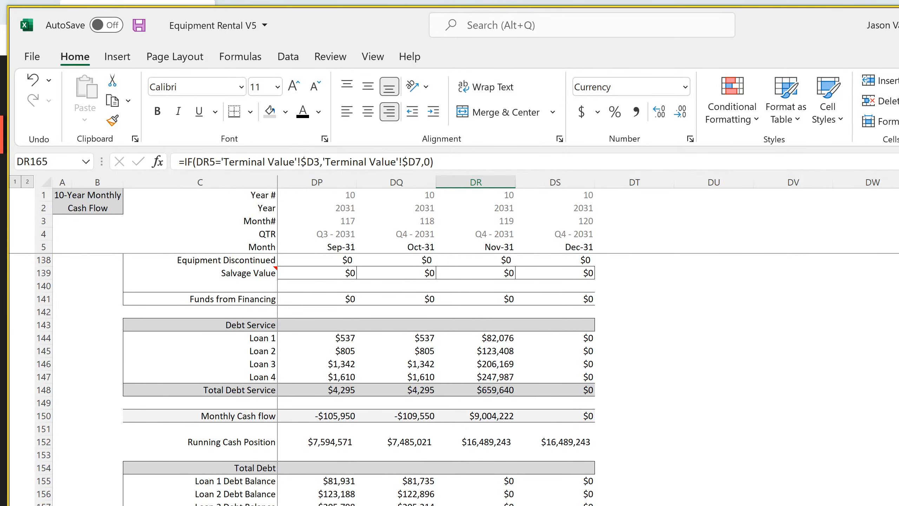
pyautogui.hotkey('ctrl', 'pageup')
pyautogui.scroll(-20, 506, 365)
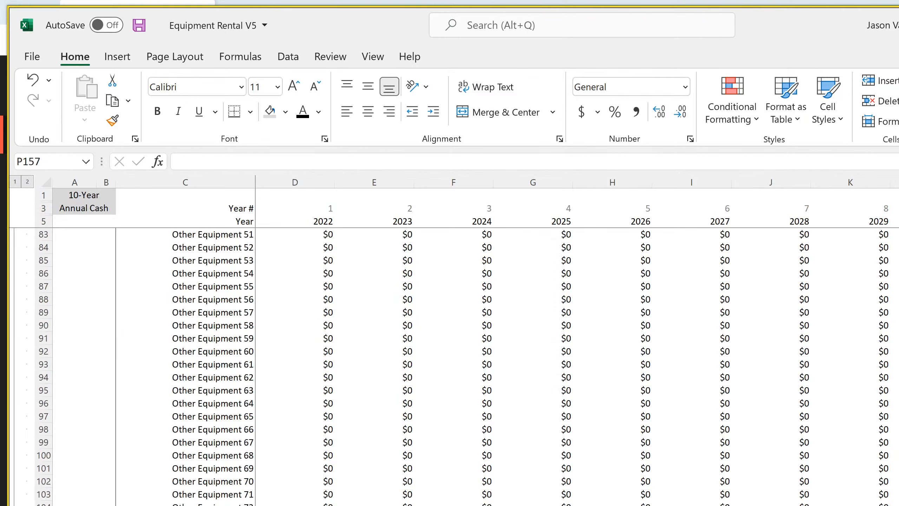
pyautogui.scroll(-9, 506, 365)
pyautogui.scroll(4, 507, 365)
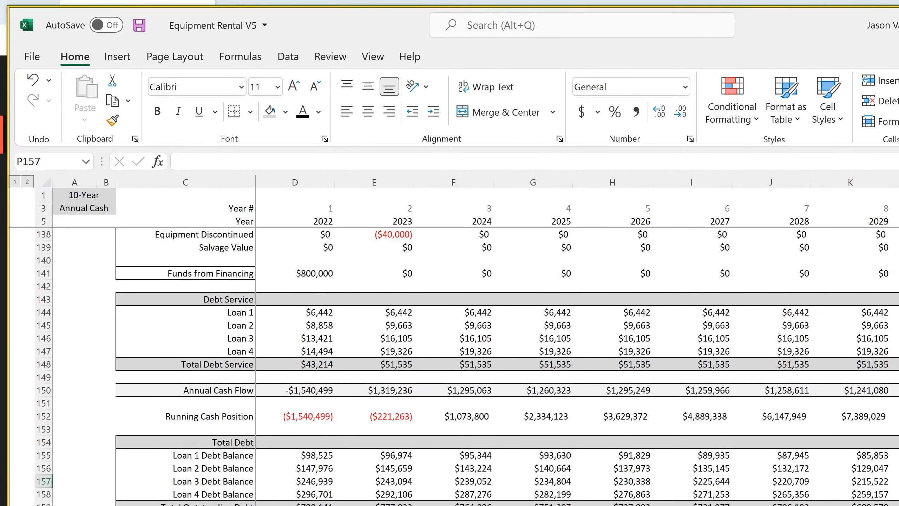
pyautogui.click(898, 429)
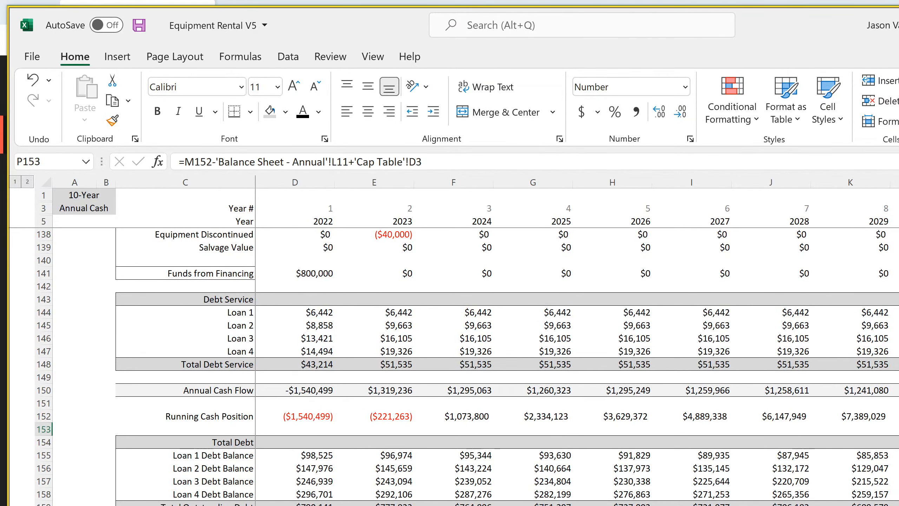
# Inspect the 10-year monthly cash flow's startup costs formula in DR162 and terminal value formula in DR165
pyautogui.hotkey('ctrl', 'pageup')
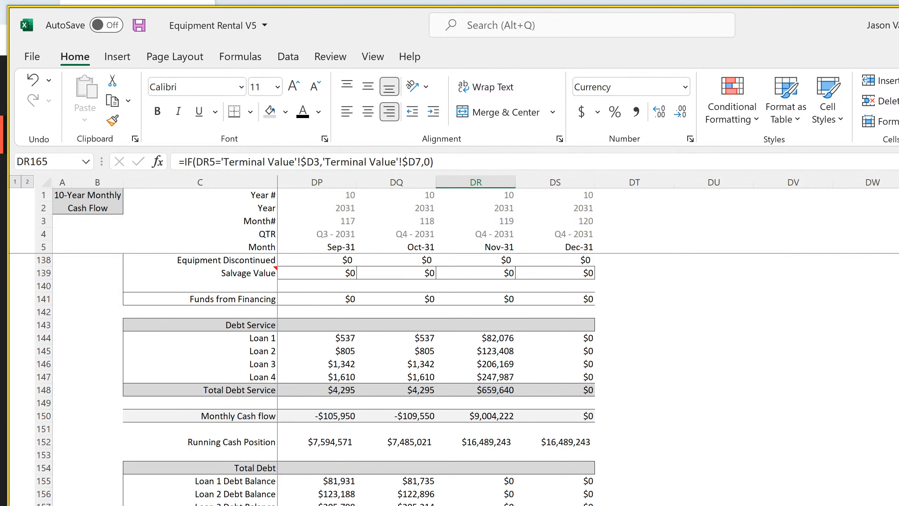
pyautogui.press('Up')
pyautogui.press('Up')
pyautogui.press('Up')
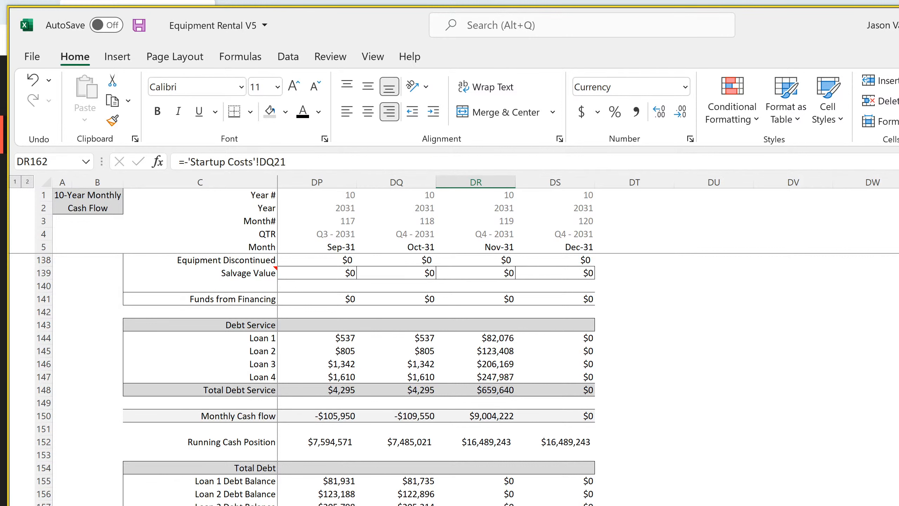
pyautogui.press('Down')
pyautogui.press('Down')
pyautogui.press('Down')
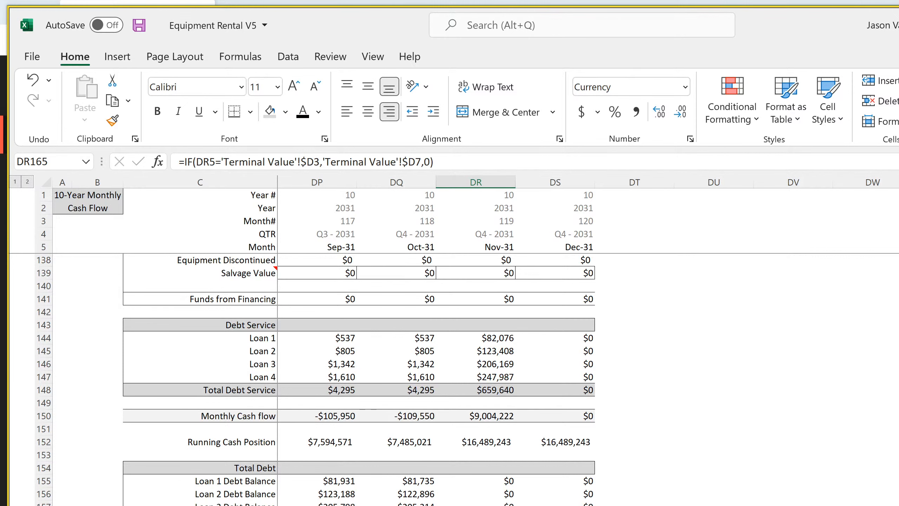
# Trace the monthly cash flow's Nov-31 terminal value to the Valuation at Exit formula in D7 of the Terminal Value sheet
pyautogui.click(581, 505)
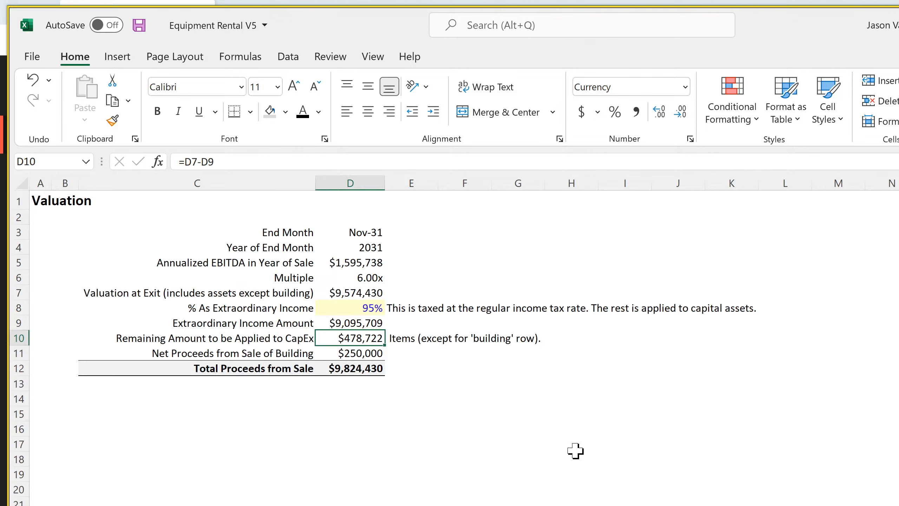
pyautogui.click(372, 294)
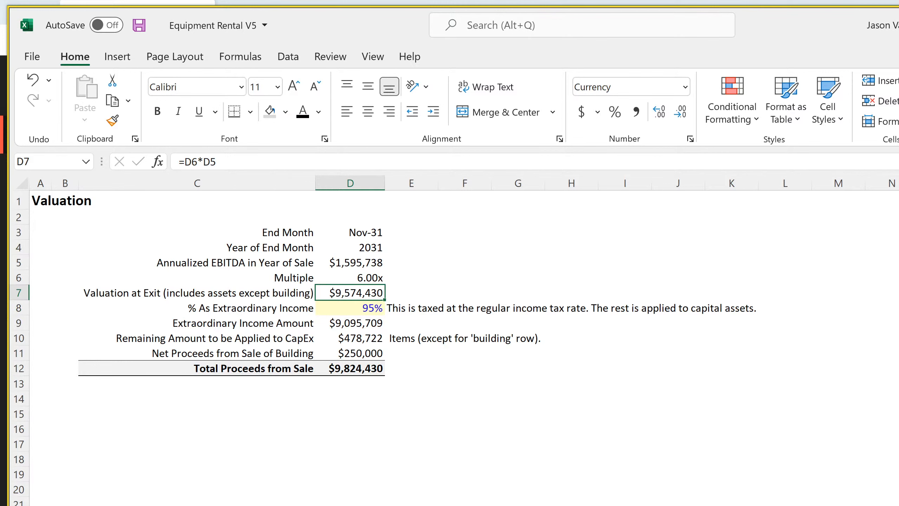
pyautogui.hotkey('ctrl', 'pageup')
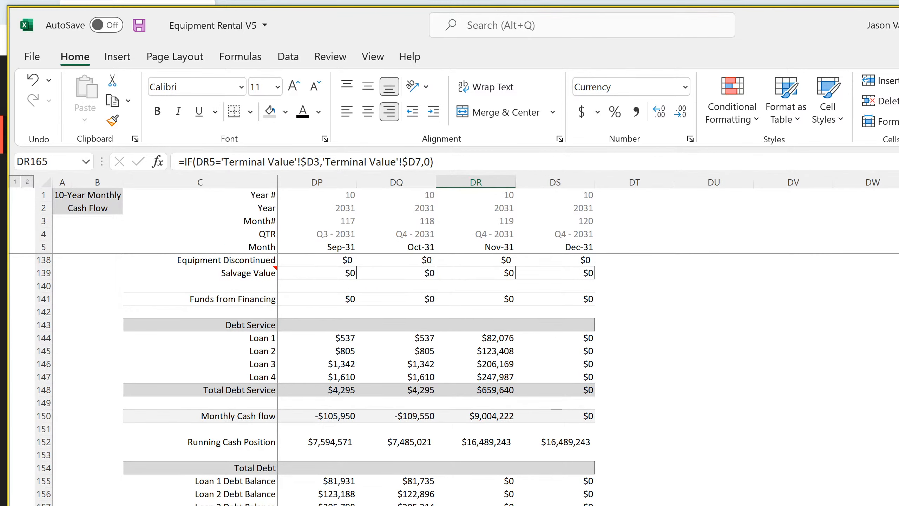
pyautogui.press('Up')
pyautogui.press('Up')
# Check the building's value at sale in H3 of the Cap Ex sheet
pyautogui.hotkey('ctrl', 'pagedown')
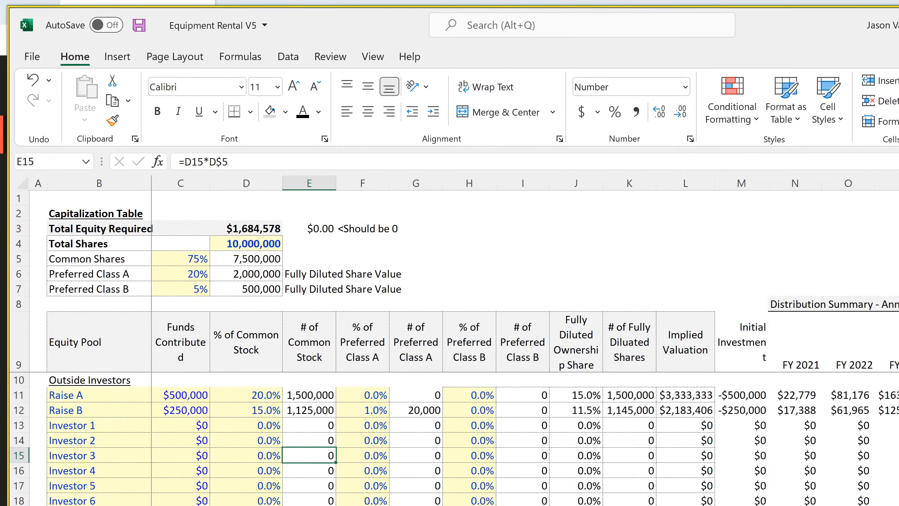
pyautogui.hotkey('ctrl', 'pagedown')
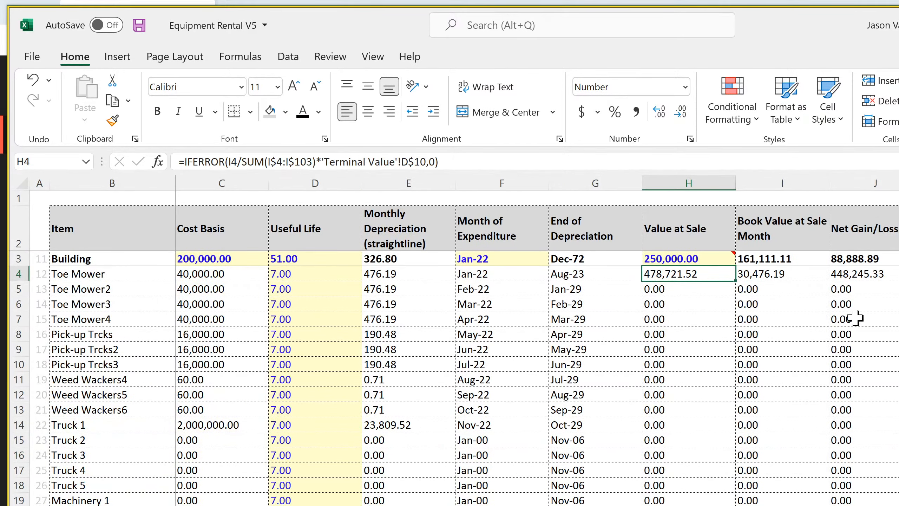
pyautogui.click(672, 259)
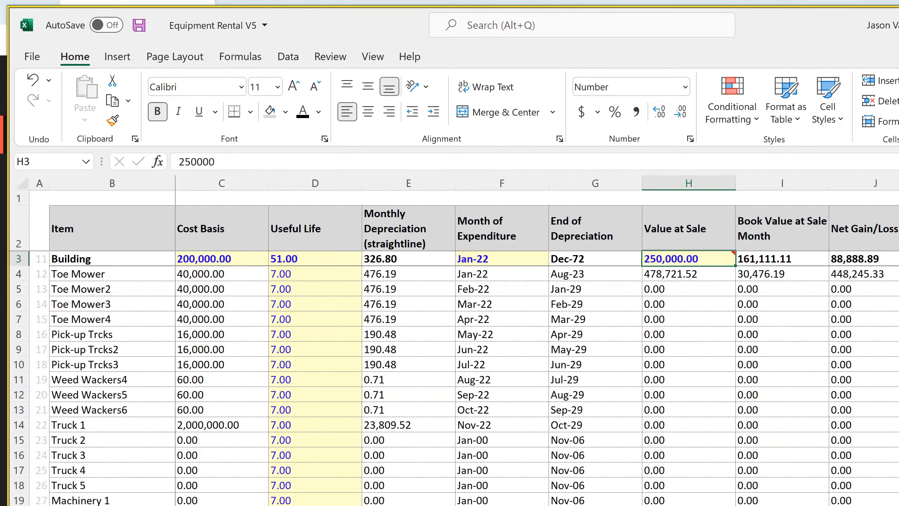
# Add the building value to the exit valuation on the Terminal Value sheet by entering =D7+250000 in D16
pyautogui.hotkey('ctrl', 'pagedown')
pyautogui.click(371, 430)
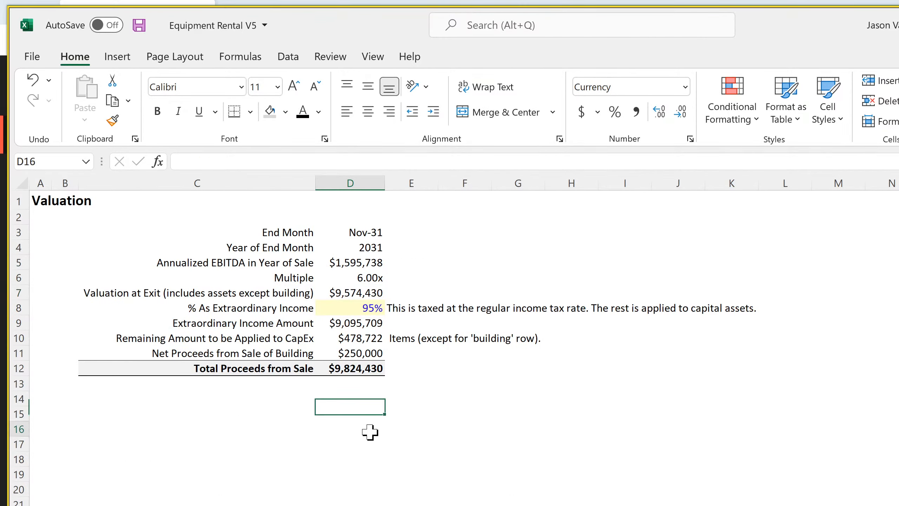
pyautogui.write('=')
pyautogui.click(347, 293)
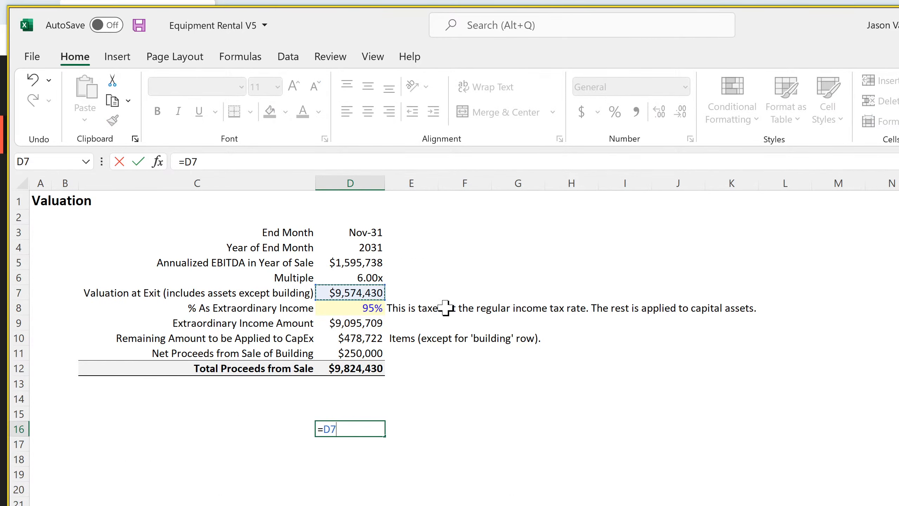
pyautogui.write('+250000')
pyautogui.press('Return')
pyautogui.press('Up')
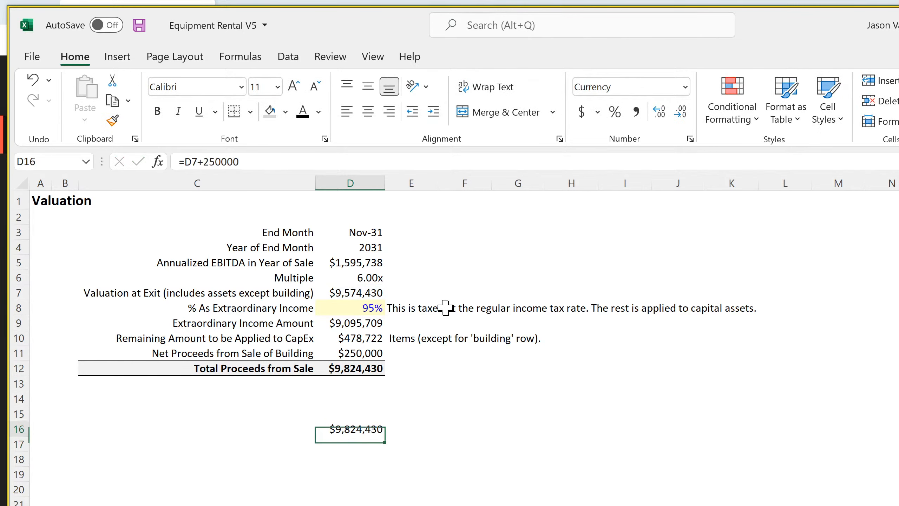
# Clear the check formula from D16 on the Terminal Value sheet
pyautogui.press('F2')
pyautogui.press('Escape')
pyautogui.press('Delete')
pyautogui.press('Return')
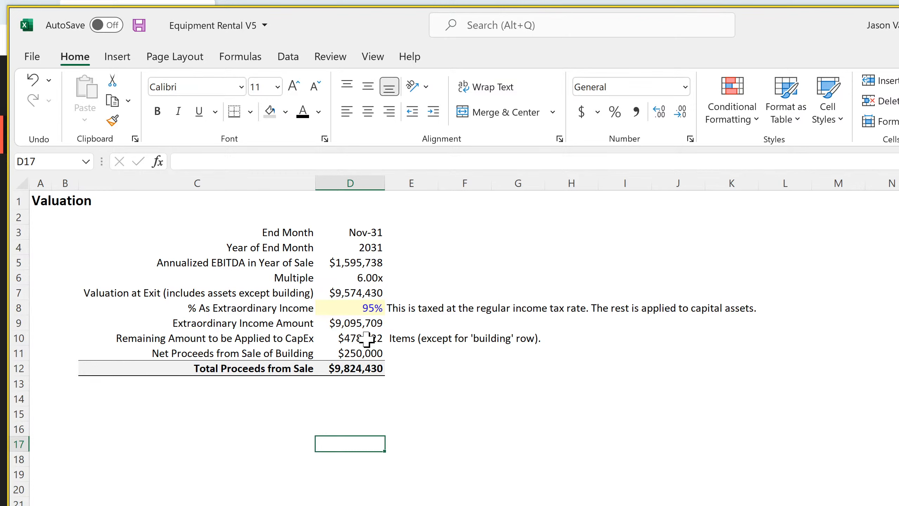
# Inspect the formula in D10 for the remaining amount to be applied to CapEx
pyautogui.hotkey('ctrl', 'Up')
pyautogui.press('Up')
pyautogui.press('Up')
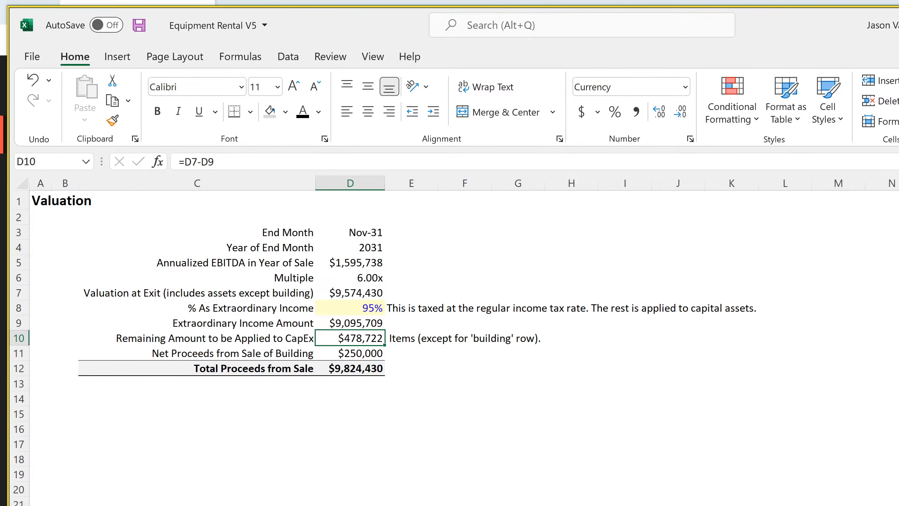
# Select the Nov-31 extraordinary income and net gain/loss cells DQ177:DQ178 on the monthly income statement to review their combined amount
pyautogui.hotkey('ctrl', 'pagedown')
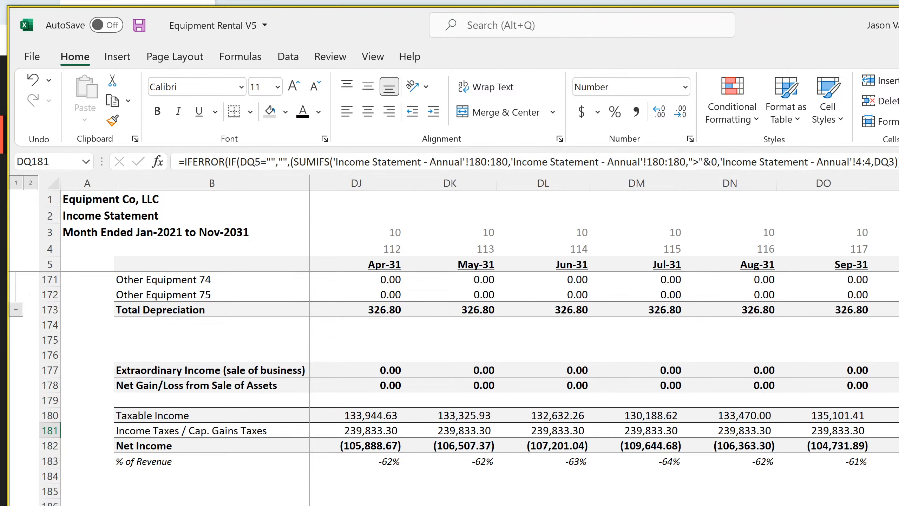
pyautogui.press('Up')
pyautogui.press('Up')
pyautogui.press('Up')
pyautogui.press('Up')
pyautogui.hotkey('shift', 'Down')
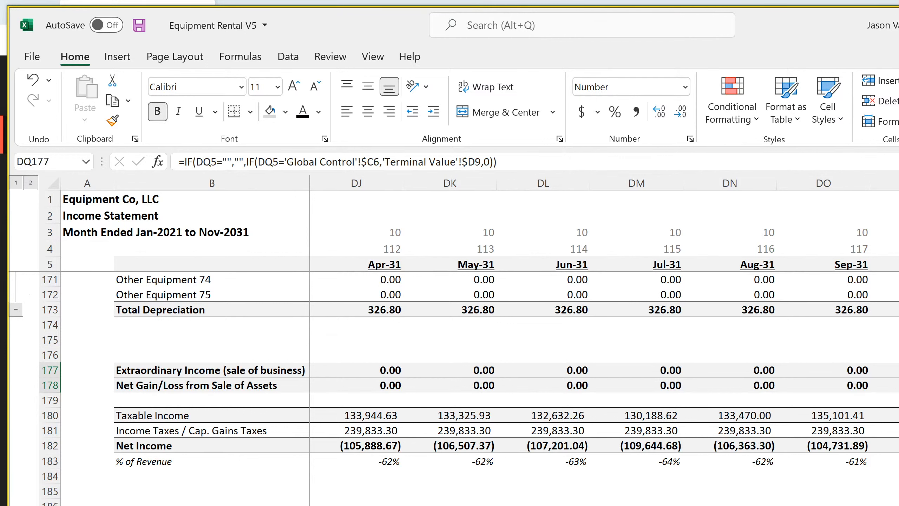
pyautogui.hotkey('shift', 'Up')
pyautogui.hotkey('shift', 'Down')
# Select the three sale proceeds components in D9:D11 on the Terminal Value sheet to review their combined amount
pyautogui.hotkey('ctrl', 'pageup')
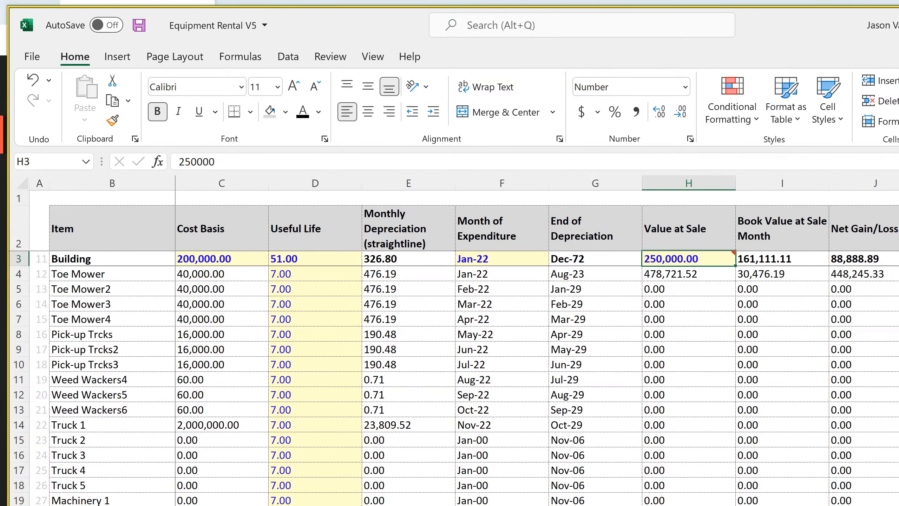
pyautogui.hotkey('ctrl', 'pageup')
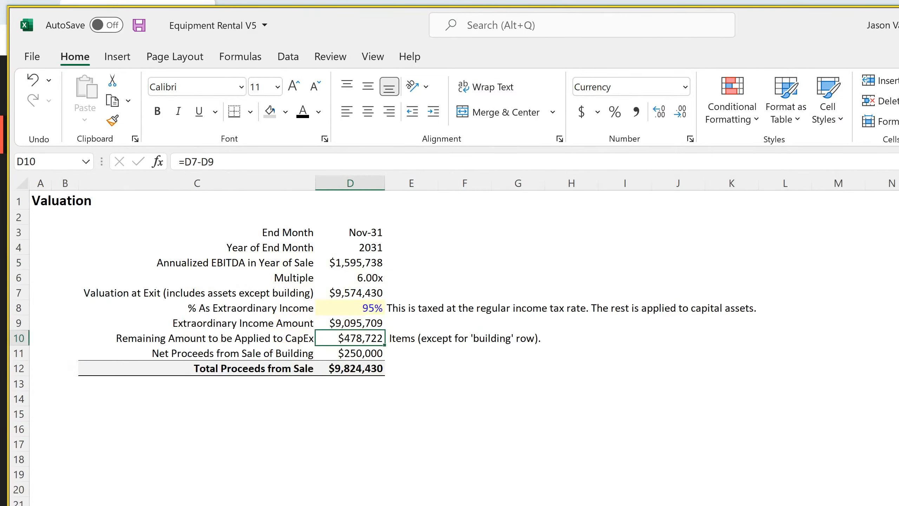
pyautogui.click(351, 455)
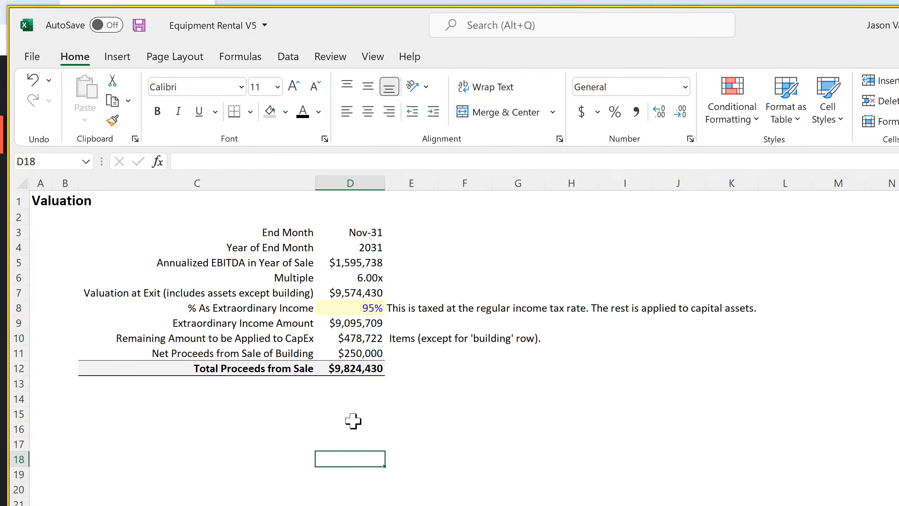
pyautogui.click(368, 325)
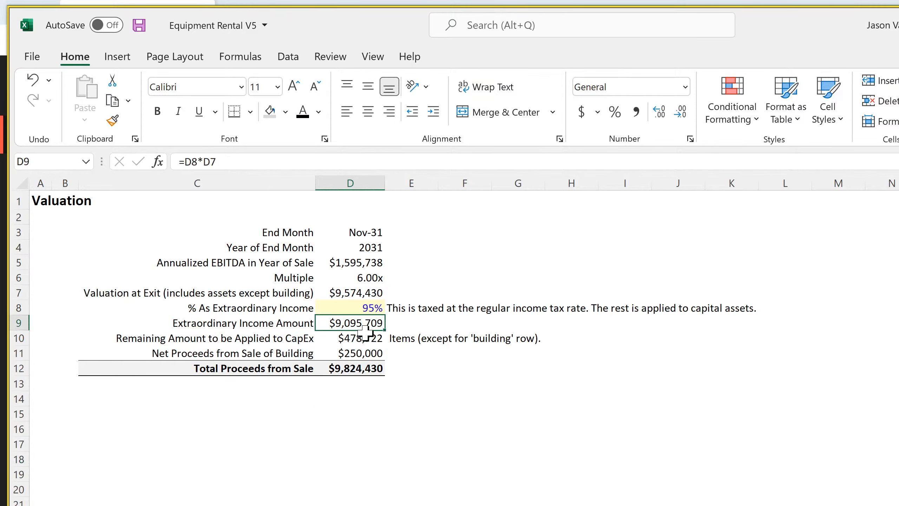
pyautogui.moveTo(366, 333); pyautogui.dragTo(362, 350)
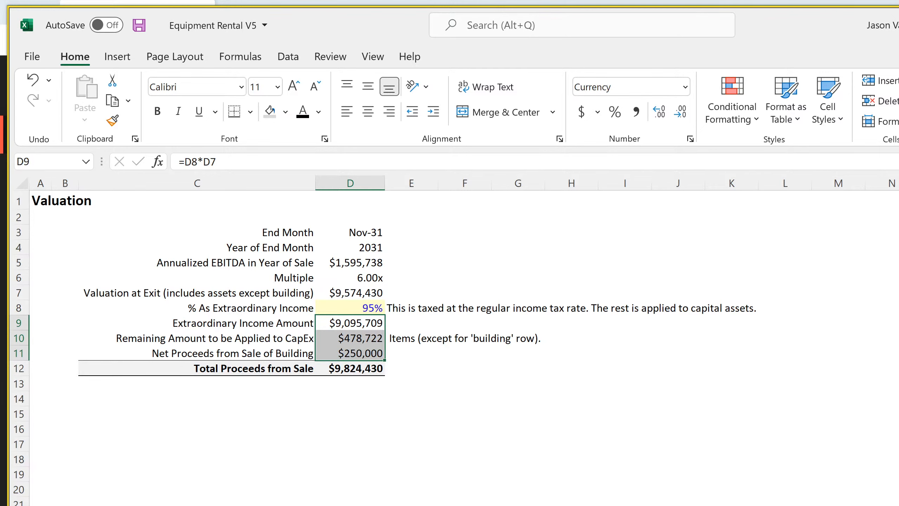
# Compare the monthly income statement's extraordinary income in DQ177 with D9 on the Terminal Value sheet, and review the CapEx and building proceeds
pyautogui.hotkey('ctrl', 'pageup')
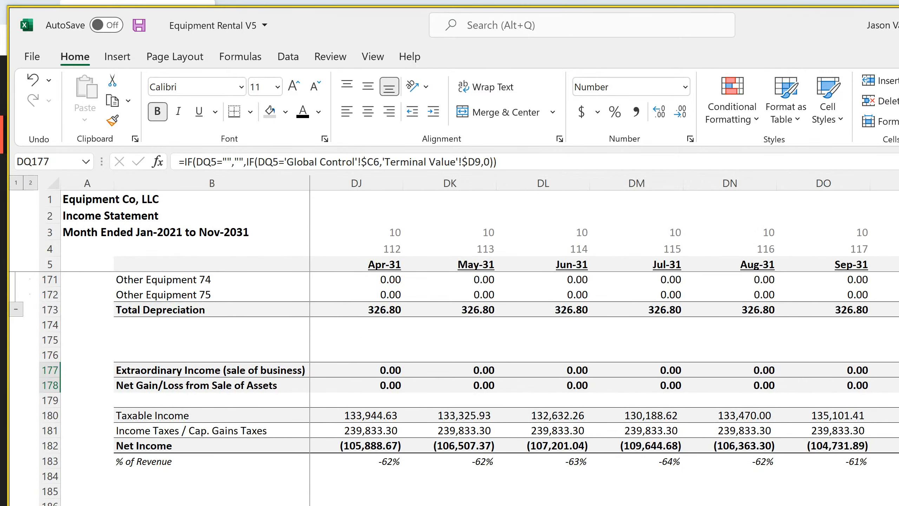
pyautogui.click(898, 371)
pyautogui.hotkey('ctrl', 'pagedown')
pyautogui.click(366, 324)
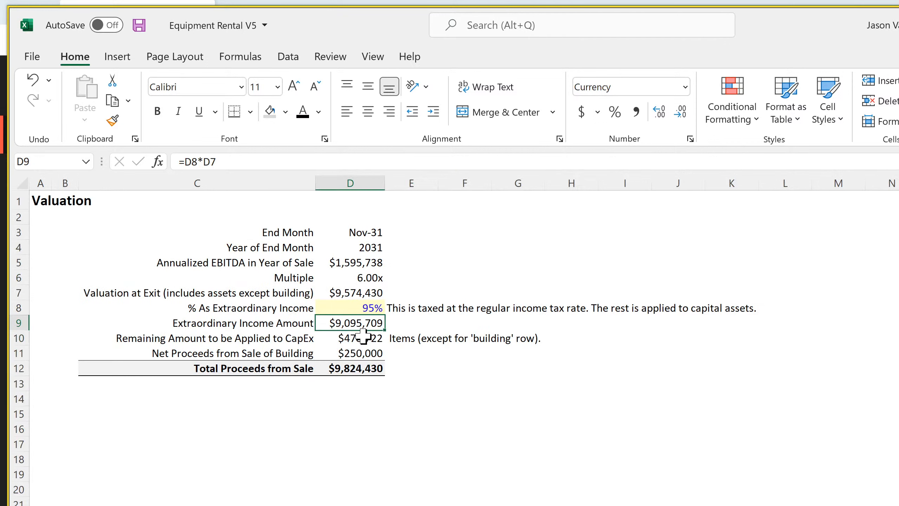
pyautogui.moveTo(363, 336); pyautogui.dragTo(358, 350)
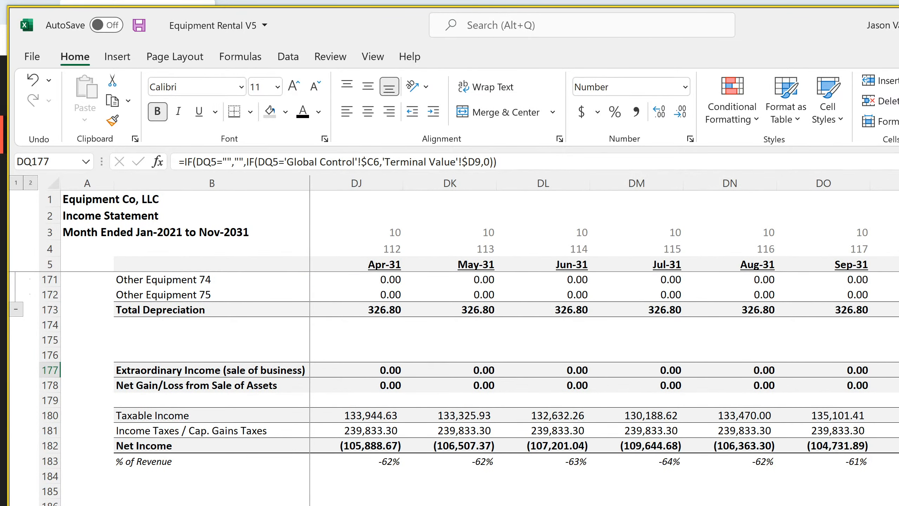
# Inspect the monthly income statement's net gain/loss from sale of assets formula in DQ178
pyautogui.press('Down')
pyautogui.press('Down')
pyautogui.press('Down')
pyautogui.press('Down')
pyautogui.press('Down')
pyautogui.press('Down')
pyautogui.press('Down')
pyautogui.press('Down')
pyautogui.press('Down')
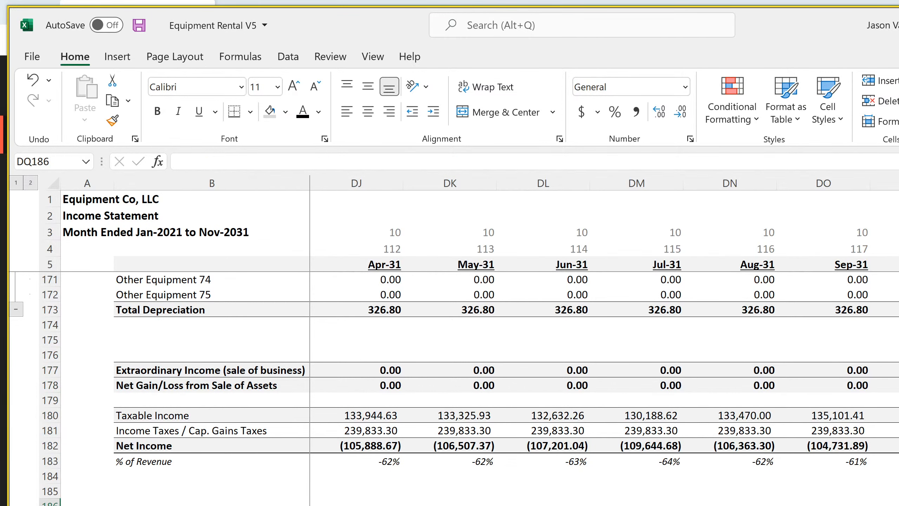
pyautogui.press('Up')
pyautogui.press('Up')
pyautogui.press('Up')
pyautogui.press('Up')
pyautogui.press('Up')
pyautogui.press('Up')
pyautogui.press('Up')
pyautogui.press('Up')
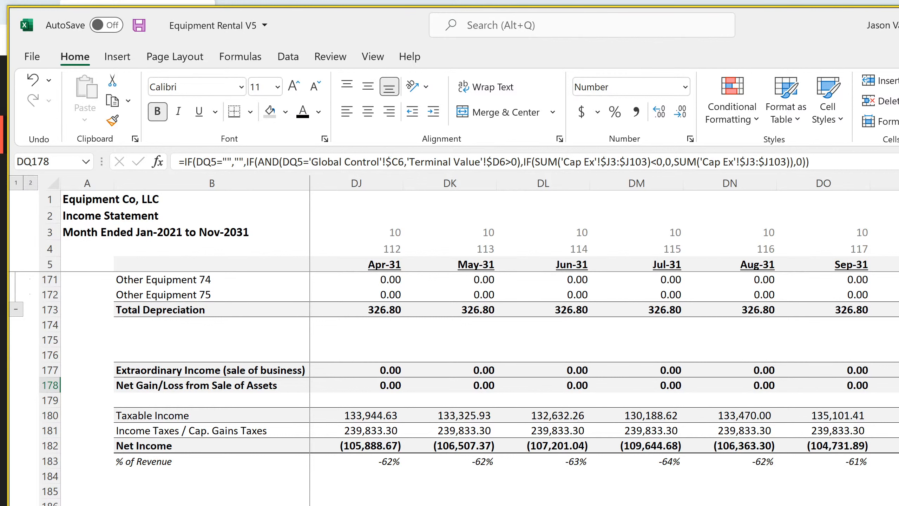
# Inspect the Nov-31 income tax formula in DQ181 and the net income formula in DQ182 on the monthly income statement
pyautogui.press('Down')
pyautogui.press('Down')
pyautogui.press('Down')
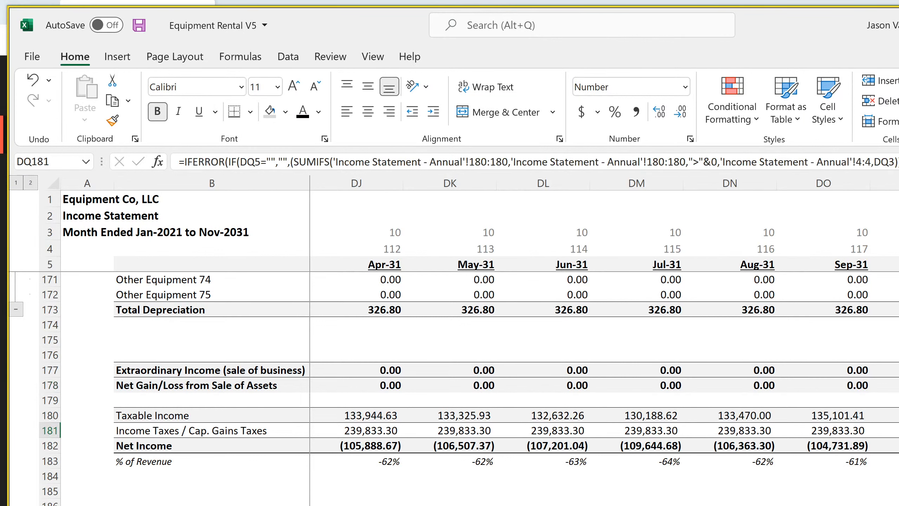
pyautogui.press('F2')
pyautogui.press('Return')
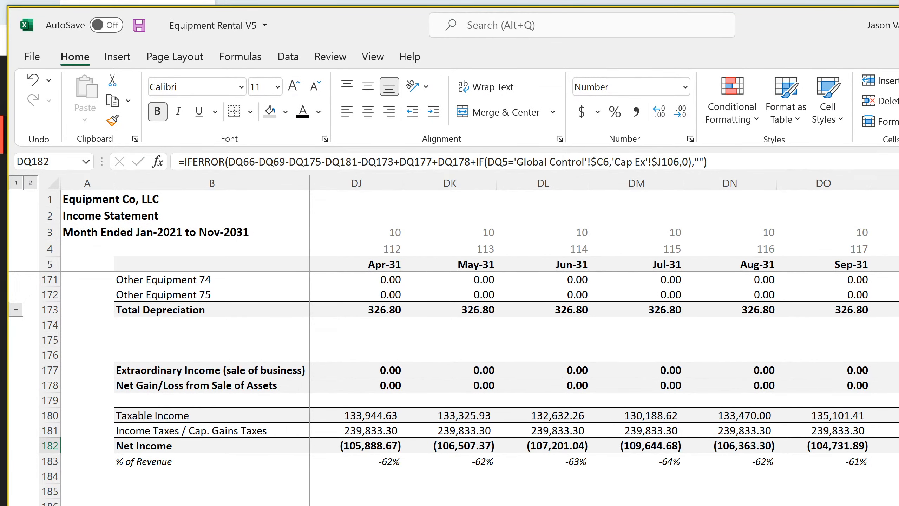
pyautogui.press('F2')
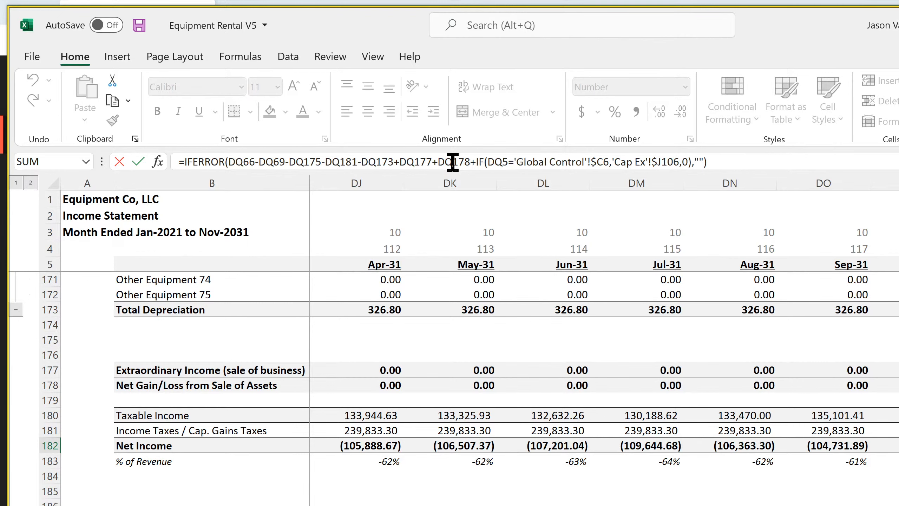
pyautogui.press('Return')
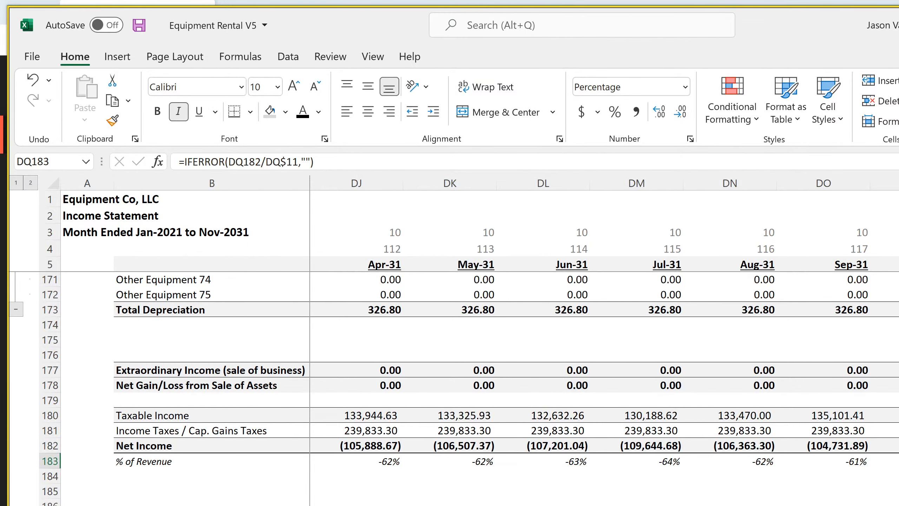
# Open the SaaS Startup Model smarthelping V3.0 workbook from the SaaS folder and move its window over the Equipment Rental V5 workbook
pyautogui.hotkey('alt', 'Tab')
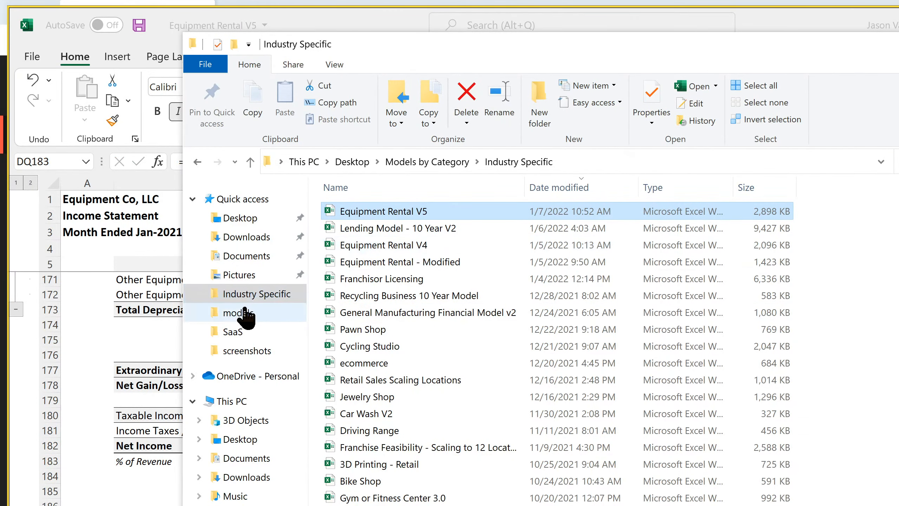
pyautogui.click(232, 333)
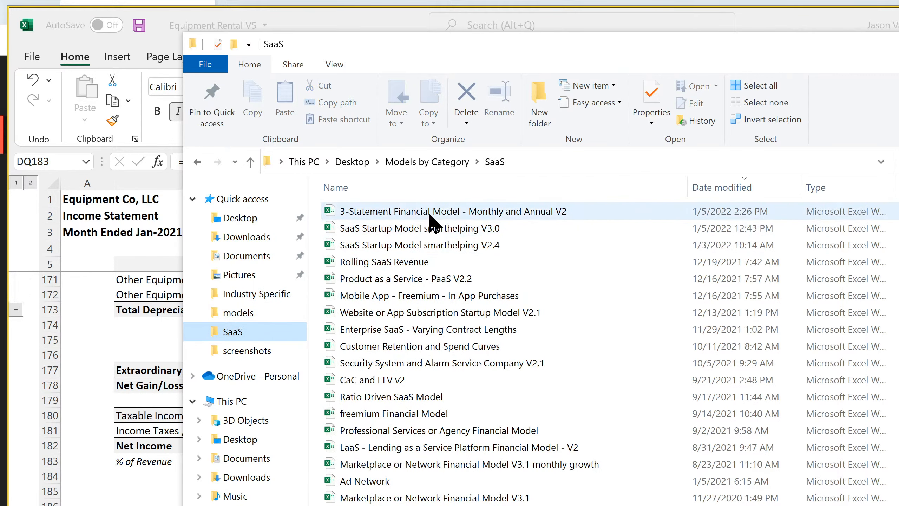
pyautogui.hotkey('alt', 'Tab')
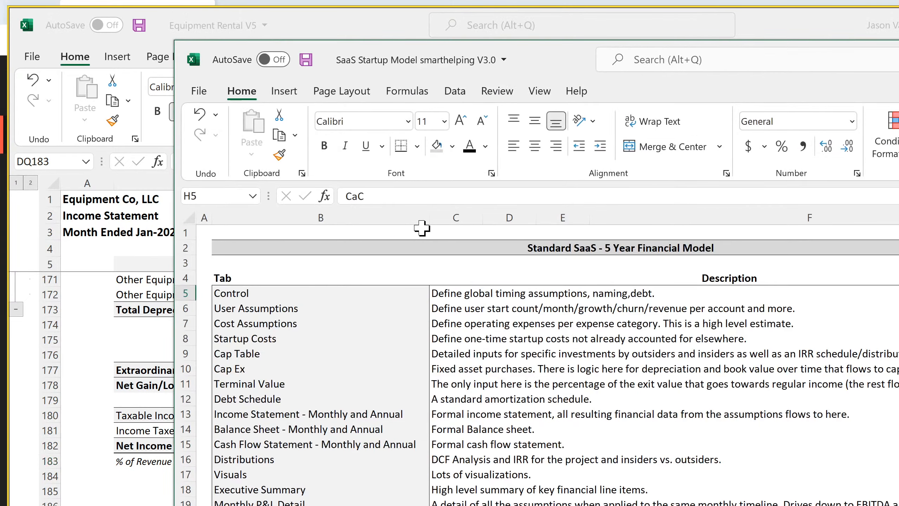
pyautogui.moveTo(746, 52); pyautogui.dragTo(577, 23)
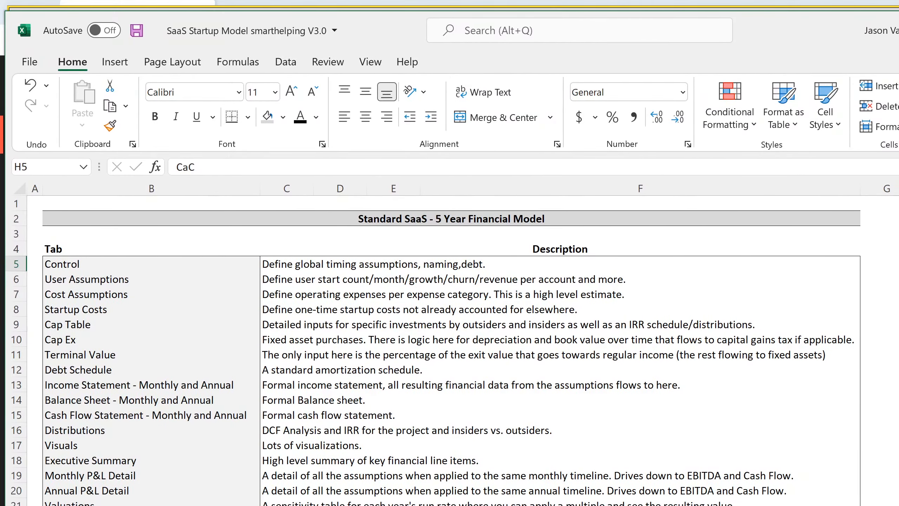
# Inspect the Dec-25 net income formula in BJ61 on the SaaS model's monthly income statement
pyautogui.hotkey('ctrl', 'pagedown')
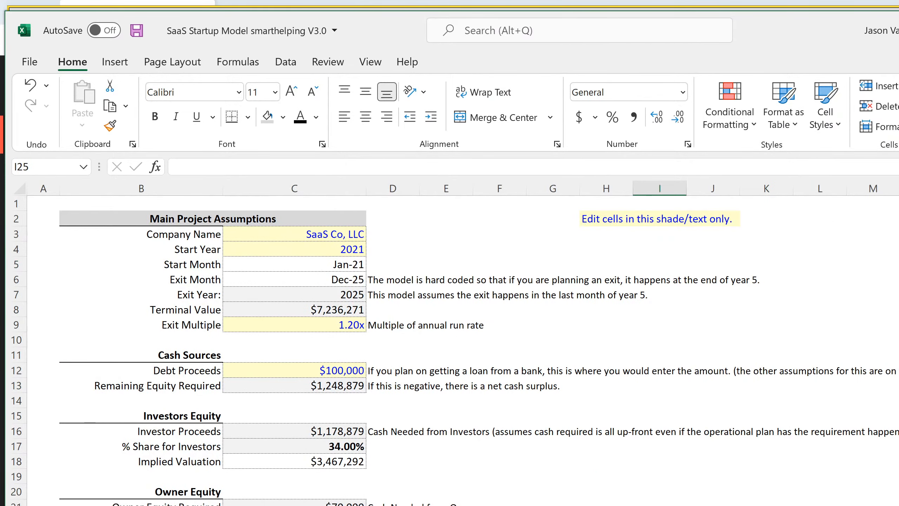
pyautogui.hotkey('ctrl', 'pagedown')
pyautogui.scroll(-18, 449, 390)
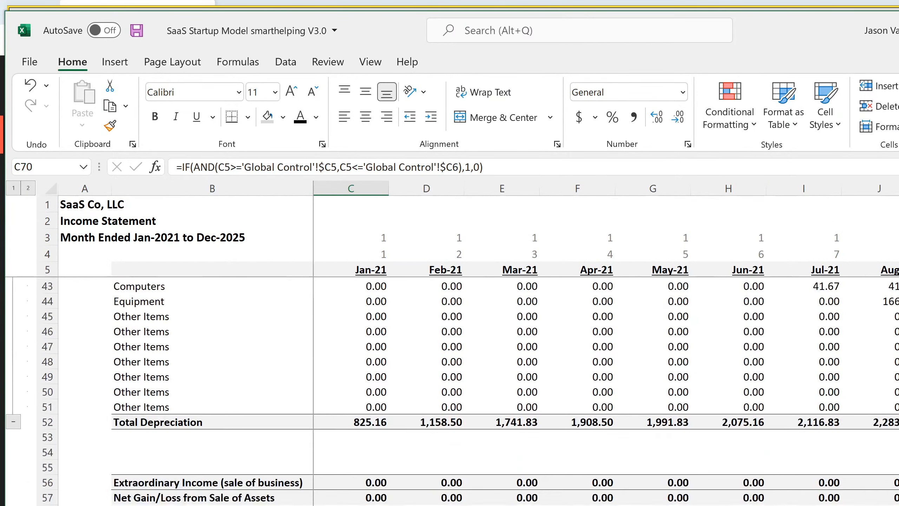
pyautogui.scroll(4, 450, 390)
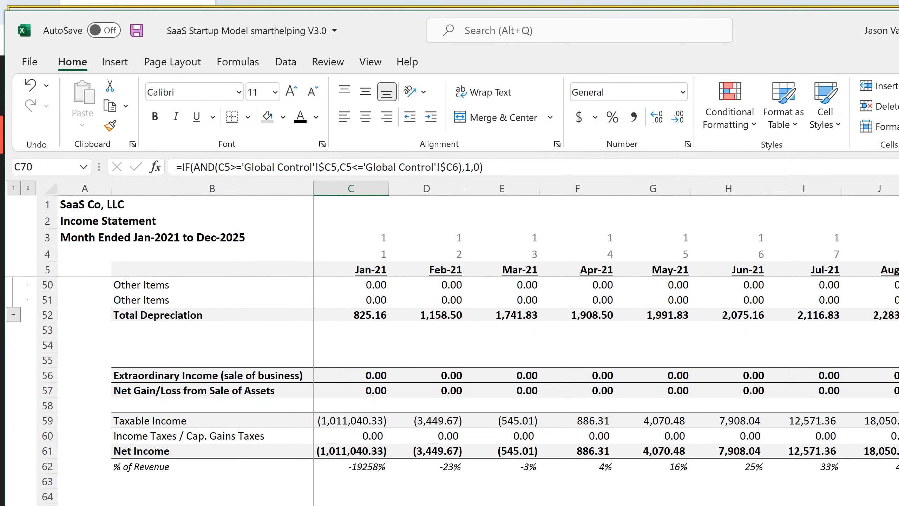
pyautogui.hscroll(15, 602, 336)
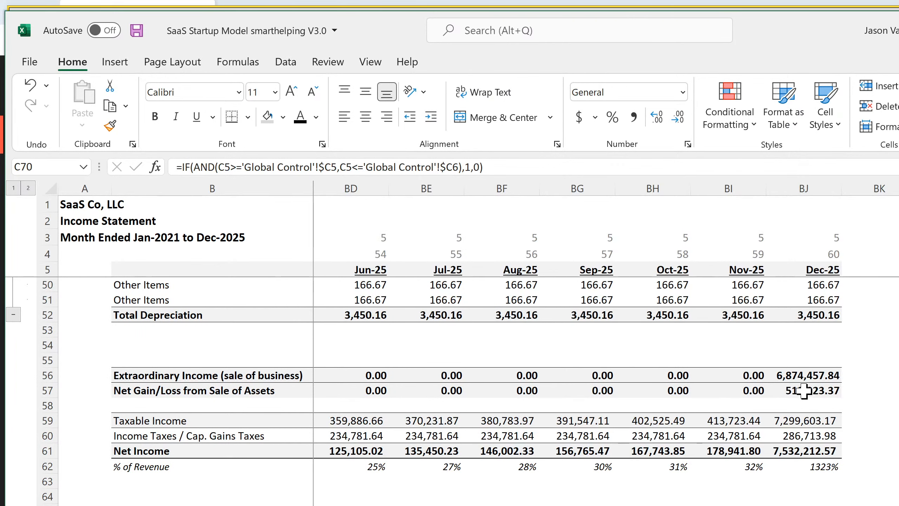
pyautogui.doubleClick(795, 450)
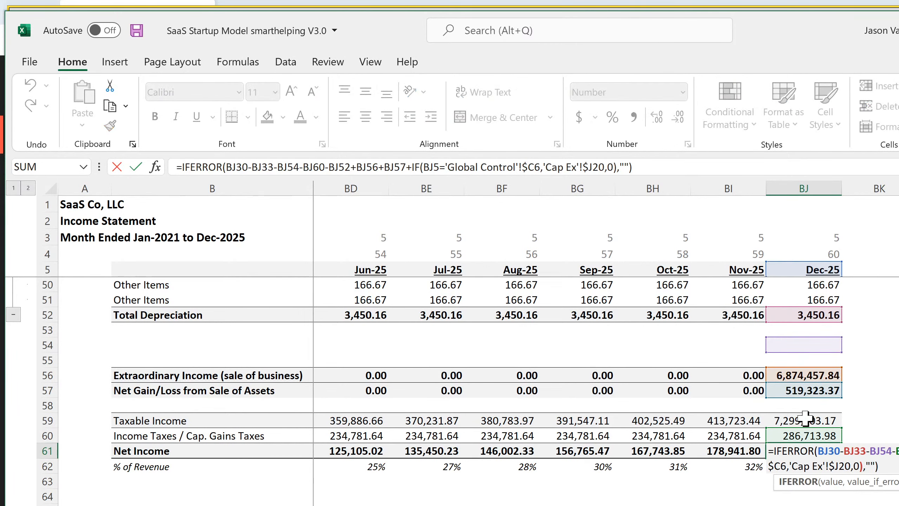
pyautogui.press('Return')
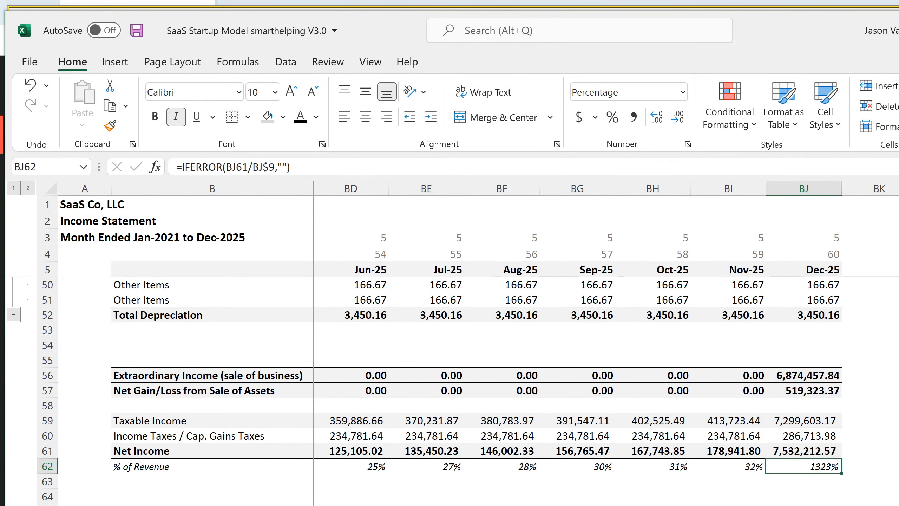
# Check the exit month formula in C6 on the SaaS model's main assumptions sheet, and return to the monthly income statement
pyautogui.hotkey('ctrl', 'pageup')
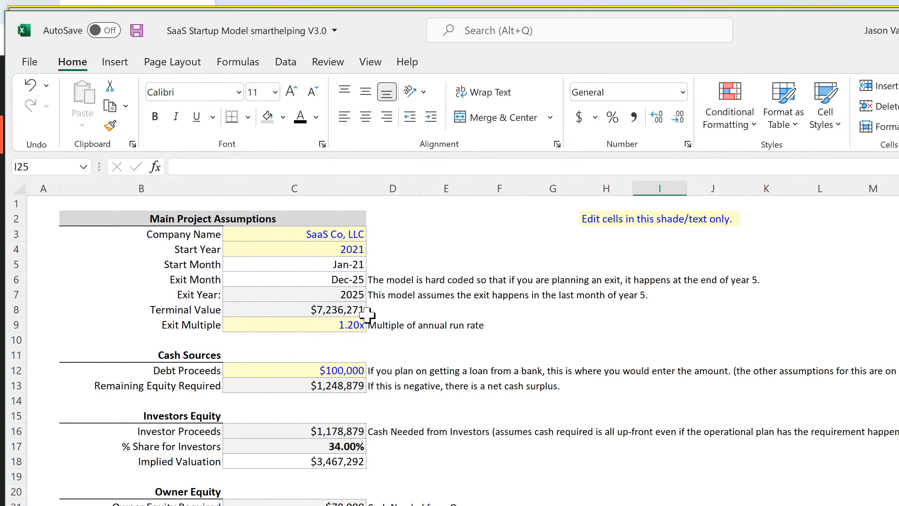
pyautogui.click(353, 282)
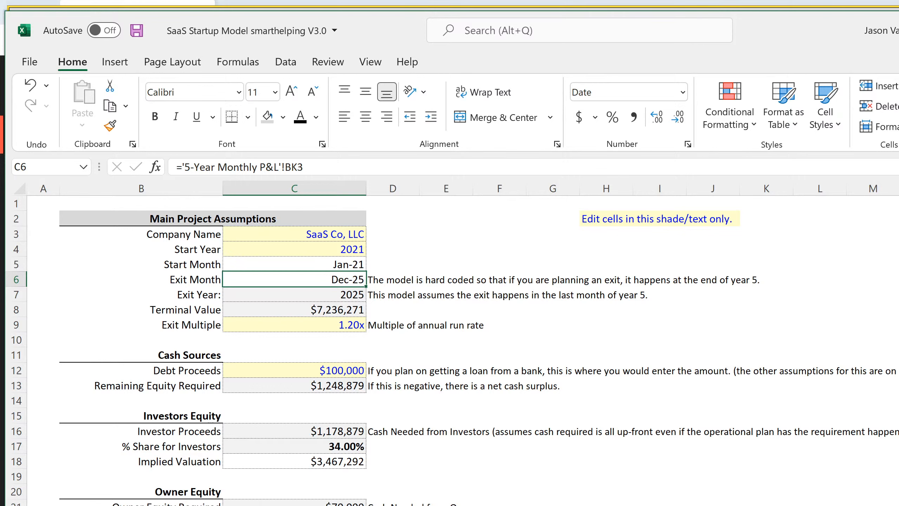
pyautogui.hotkey('ctrl', 'pagedown')
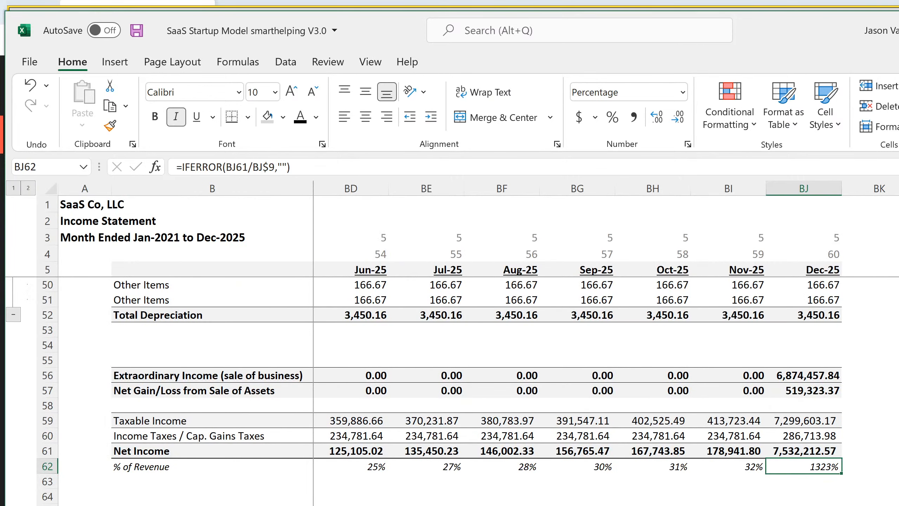
# Inspect the full Dec-25 income and capital gains tax formula in BJ60, expanding the formula bar to read it
pyautogui.click(822, 438)
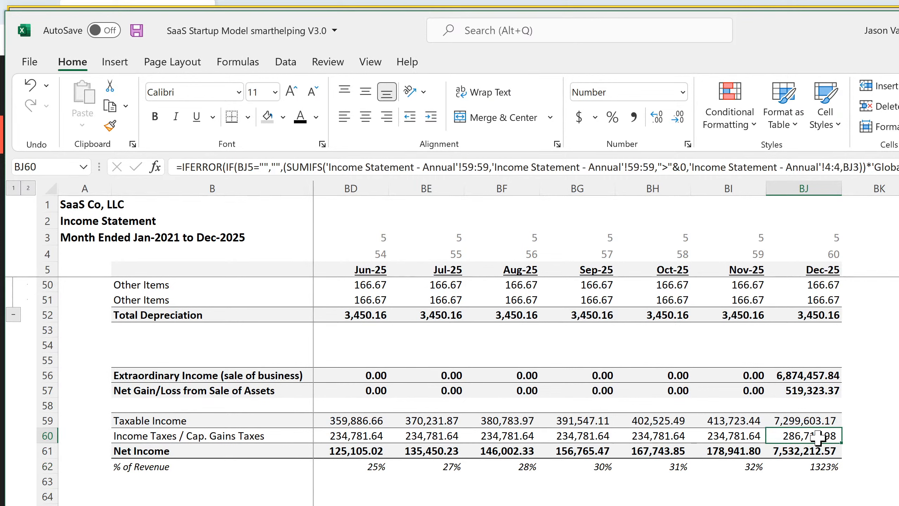
pyautogui.doubleClick(821, 438)
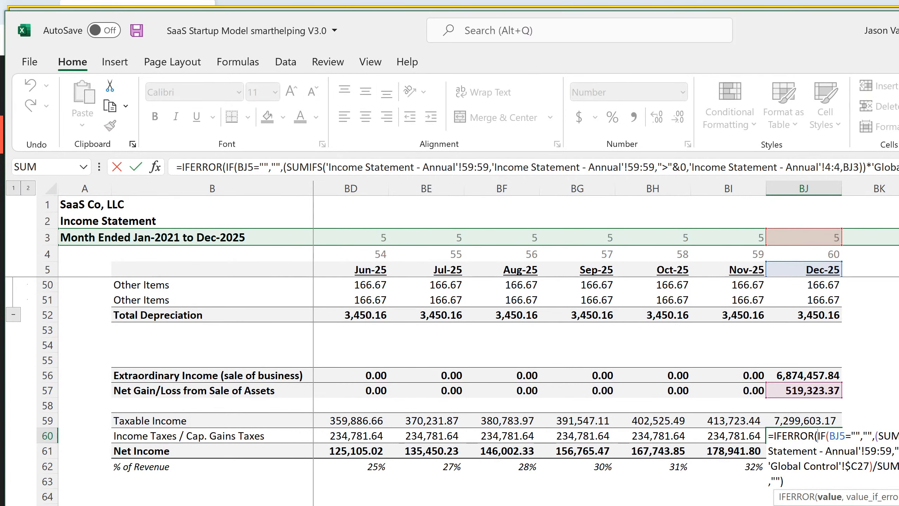
pyautogui.hotkey('ctrl', 'shift', 'u')
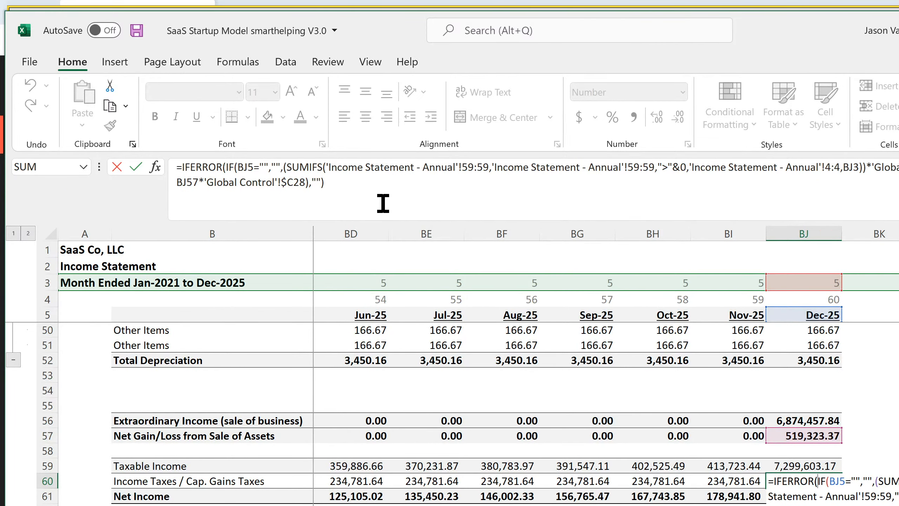
pyautogui.press('Return')
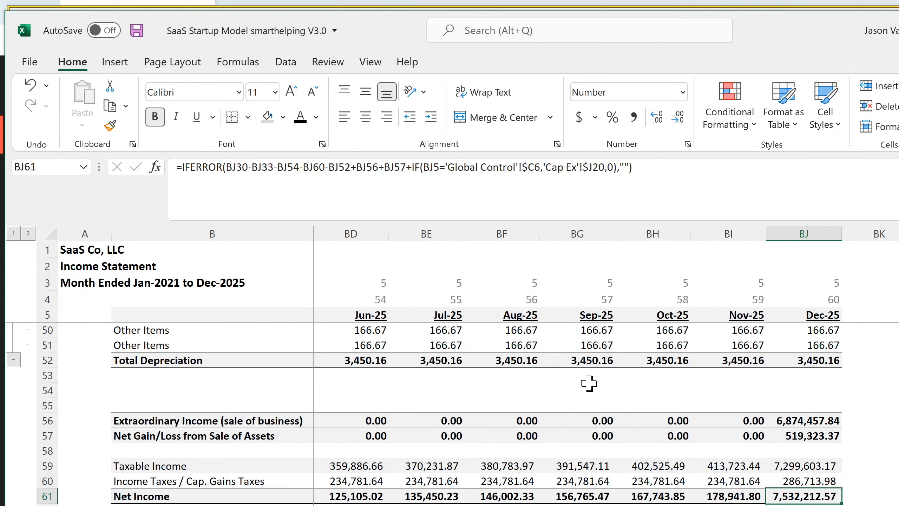
# Review the combined Dec-25 extraordinary income and net gain/loss in BJ56:BJ57, and inspect each cell's formula
pyautogui.click(813, 420)
pyautogui.moveTo(812, 420); pyautogui.dragTo(813, 430)
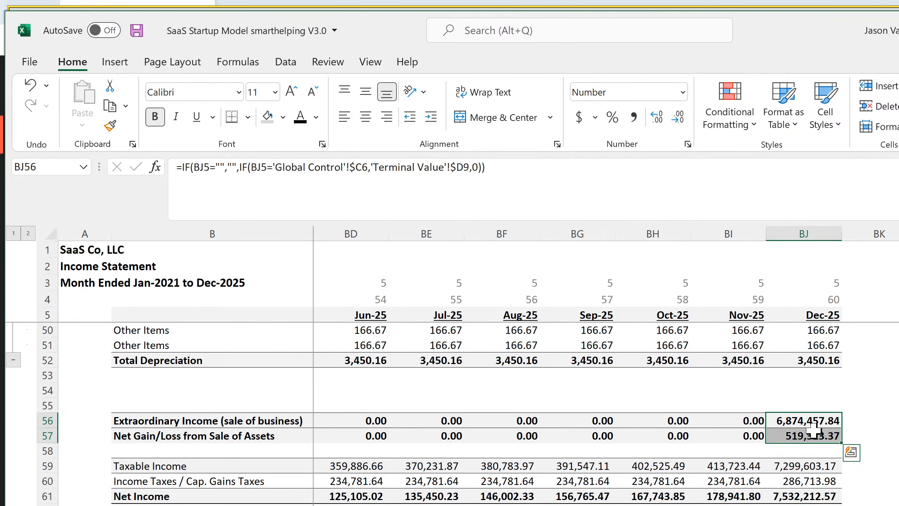
pyautogui.click(810, 436)
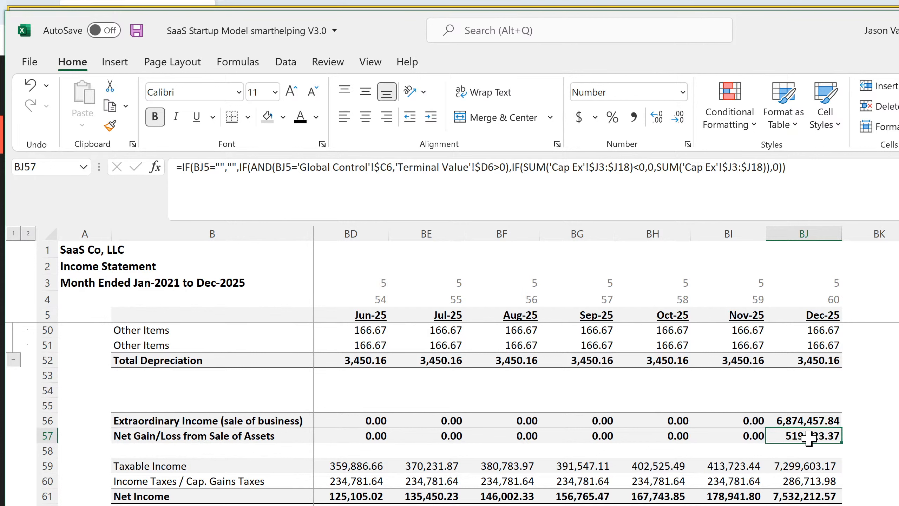
pyautogui.click(808, 420)
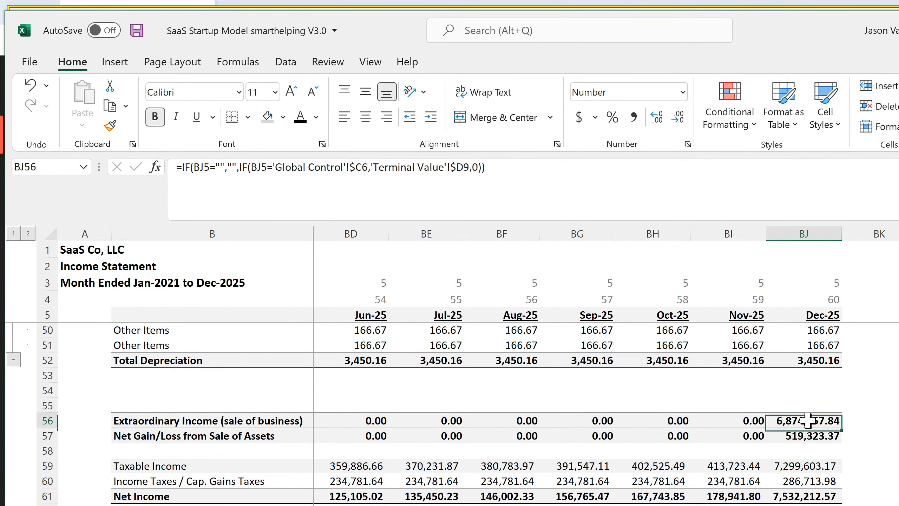
# Compare the SaaS income statement's extraordinary income in BJ56 with the extraordinary income amount in D9 on the Terminal Value sheet
pyautogui.hotkey('ctrl', 'pagedown')
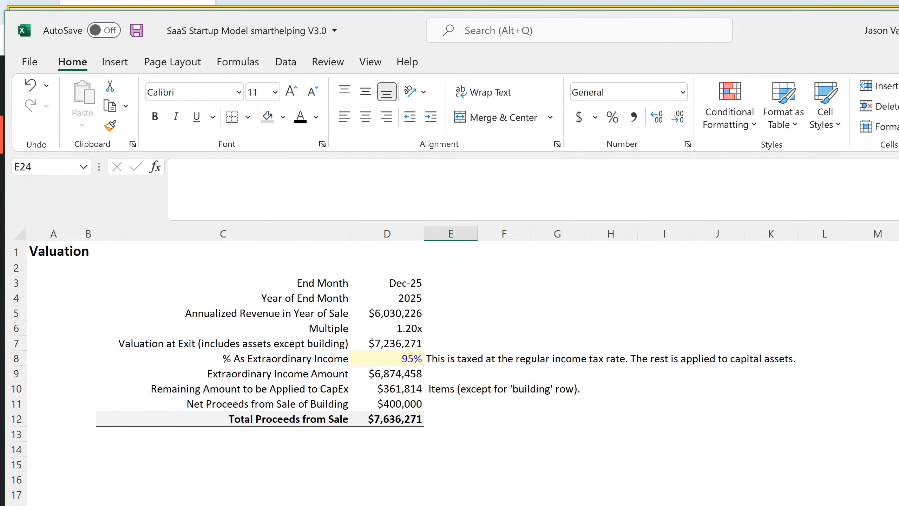
pyautogui.hotkey('ctrl', 'pageup')
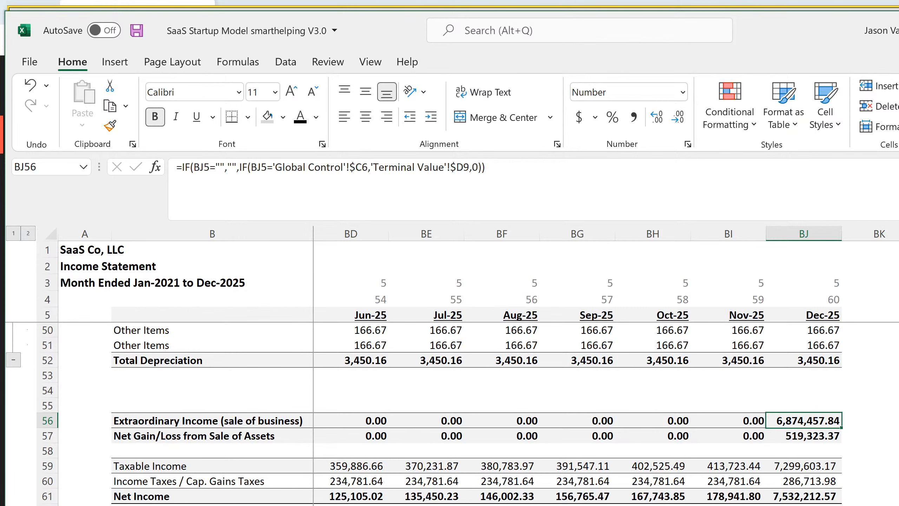
pyautogui.hotkey('ctrl', 'pagedown')
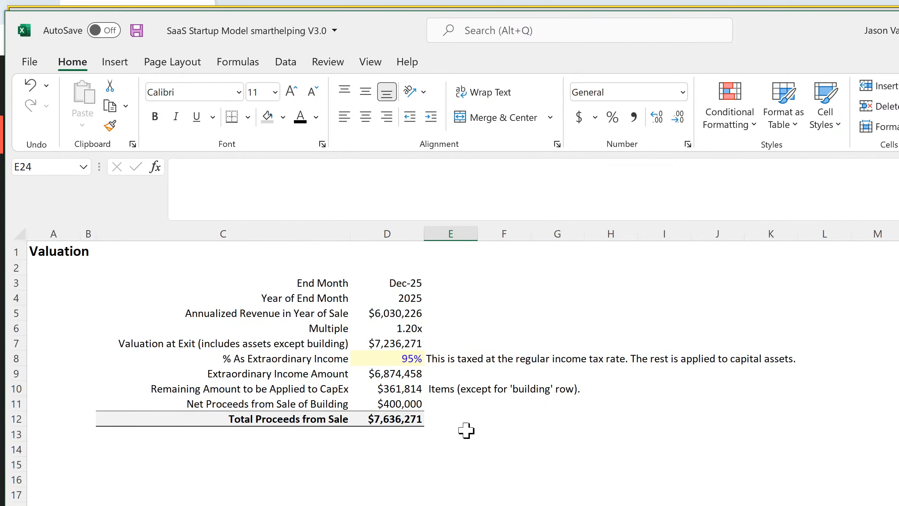
pyautogui.click(394, 372)
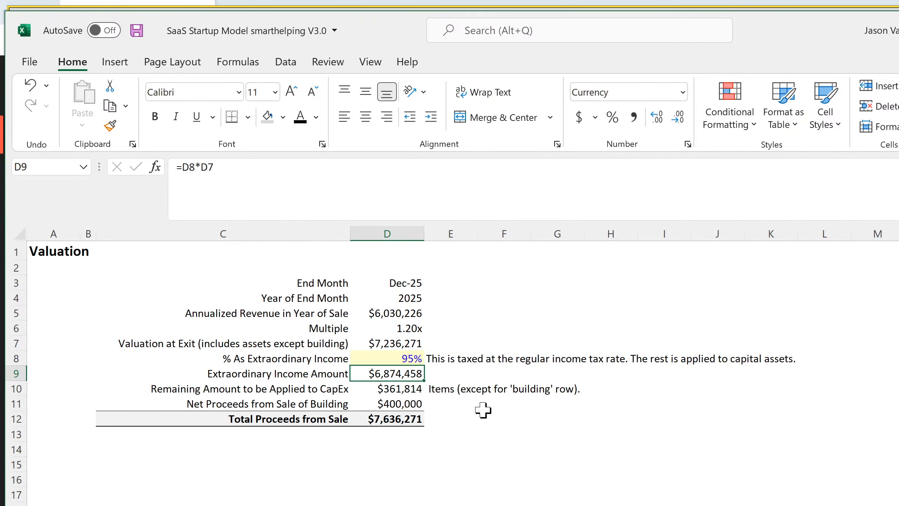
# Compare the Net Gain/Loss column on the SaaS Cap Ex sheet with the net gain/loss formula in BJ57 on the income statement
pyautogui.hotkey('ctrl', 'pagedown')
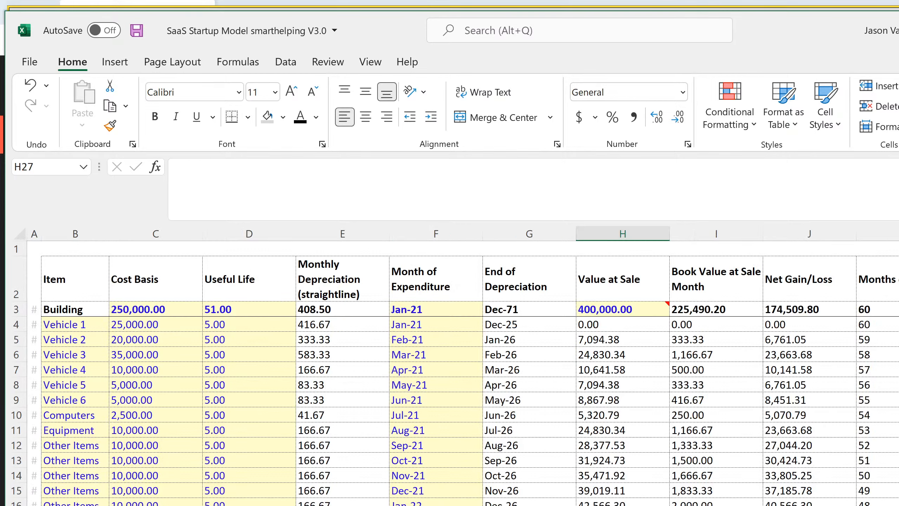
pyautogui.hotkey('ctrl', 'pagedown')
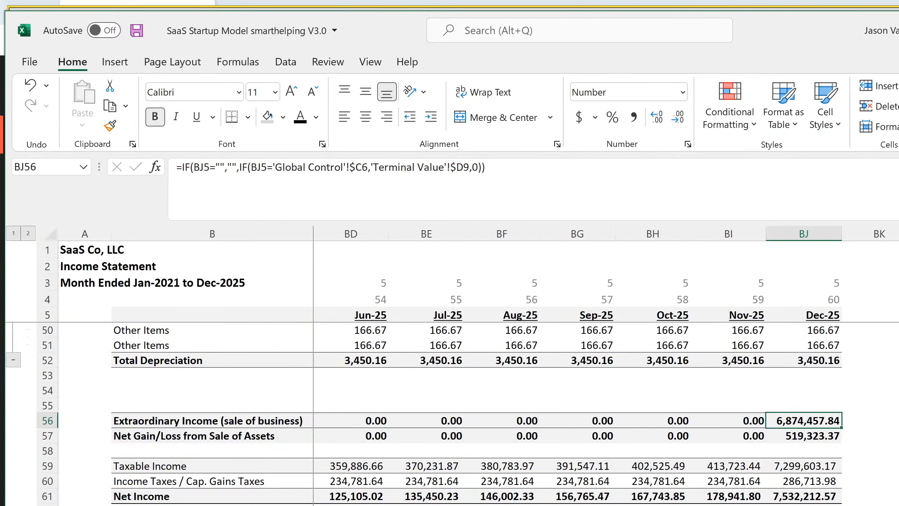
pyautogui.click(801, 434)
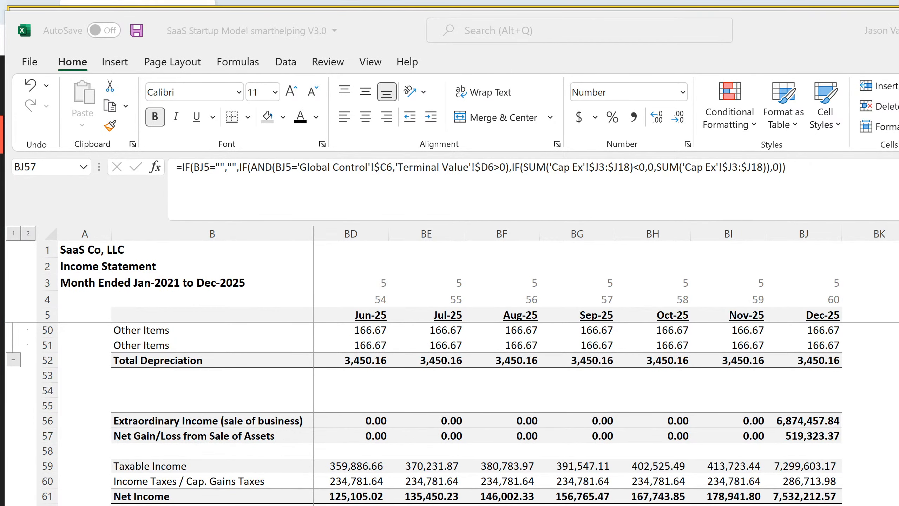
# Switch back to the Equipment Rental V5 workbook and save it
pyautogui.hotkey('alt', 'Tab')
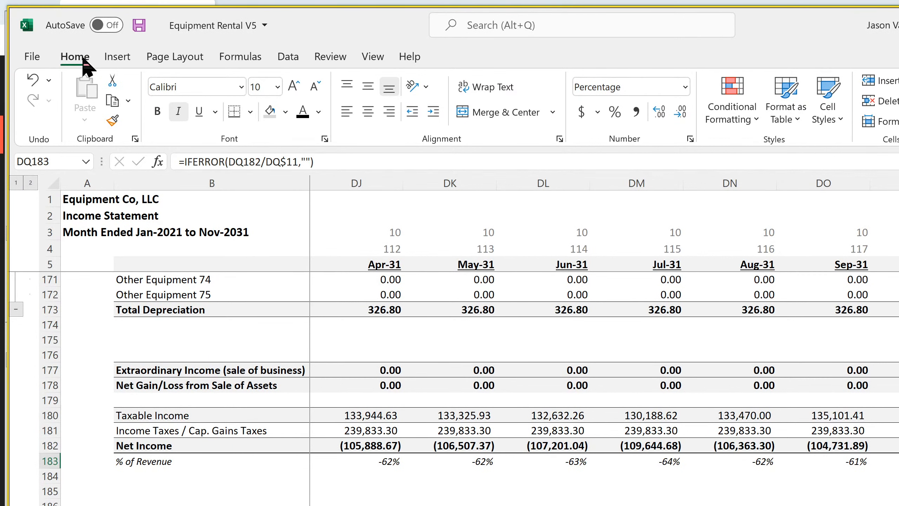
pyautogui.click(139, 25)
pyautogui.click(850, 505)
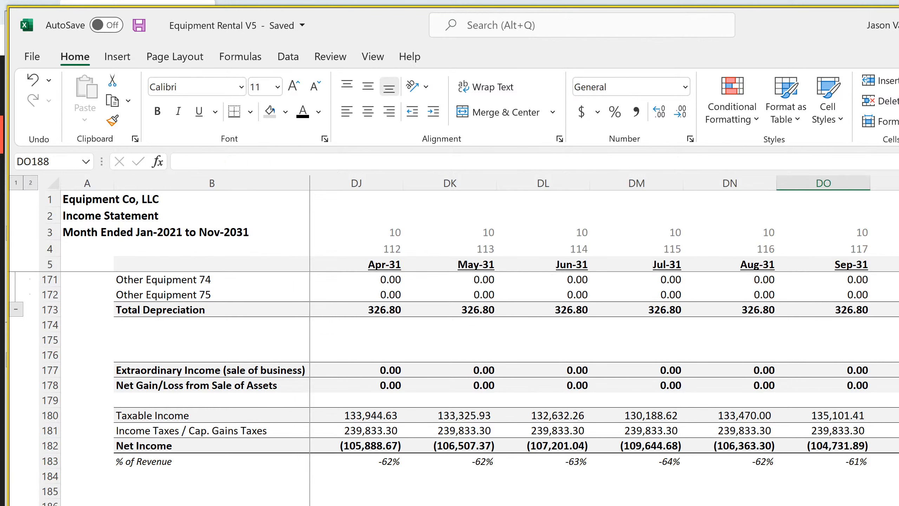
# Inspect the net income formula in DP182 and the Nov-31 taxable income formula in DQ180 on the monthly income statement
pyautogui.click(895, 446)
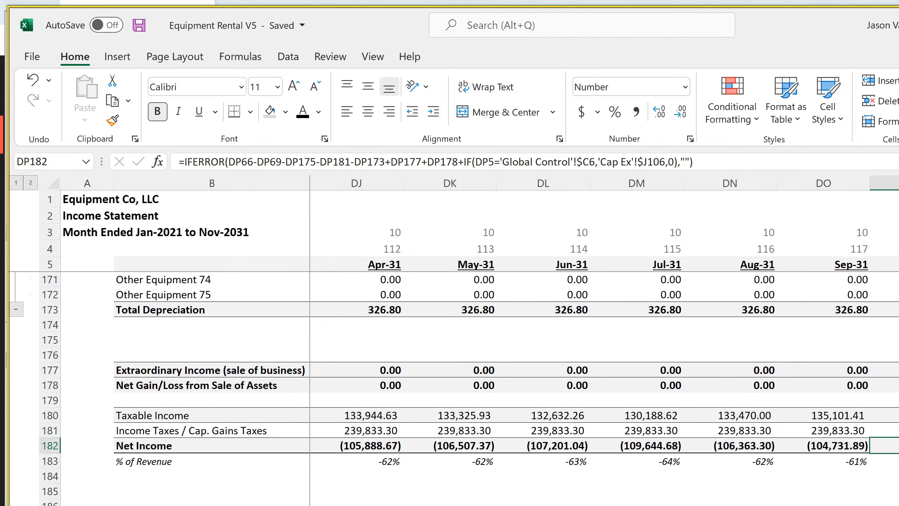
pyautogui.press('Up')
pyautogui.press('Right')
pyautogui.press('Up')
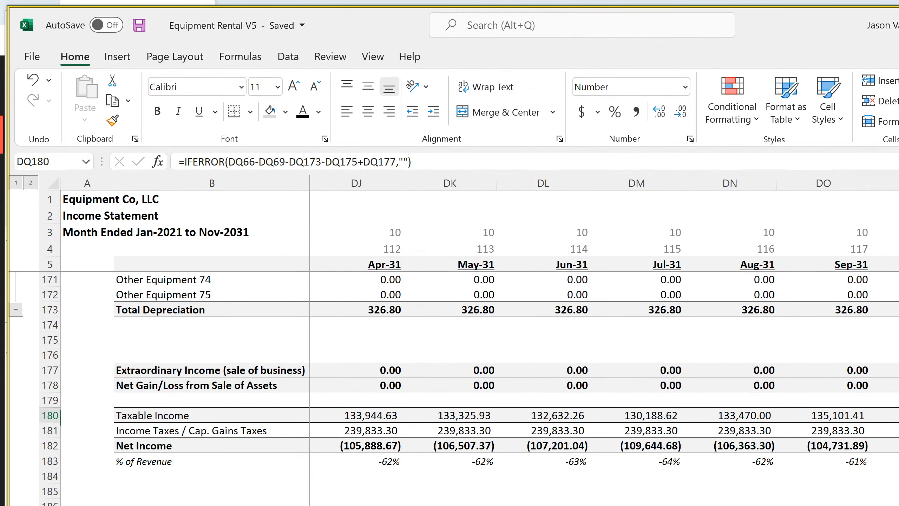
# Compare the Nov-31 tax formula in DQ181 and net gain/loss formula in DQ178 with the equipment Value at Sale amounts on the Cap Ex sheet
pyautogui.press('Down')
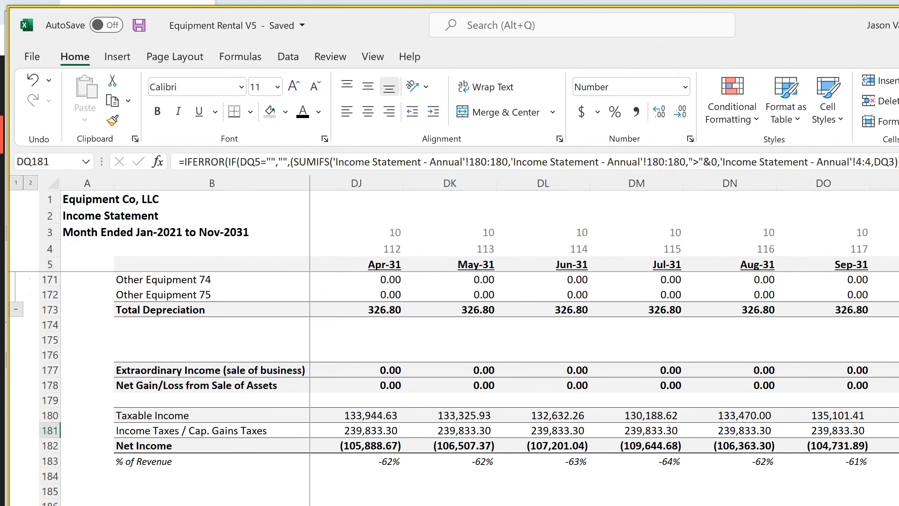
pyautogui.press('Up')
pyautogui.press('Up')
pyautogui.press('Up')
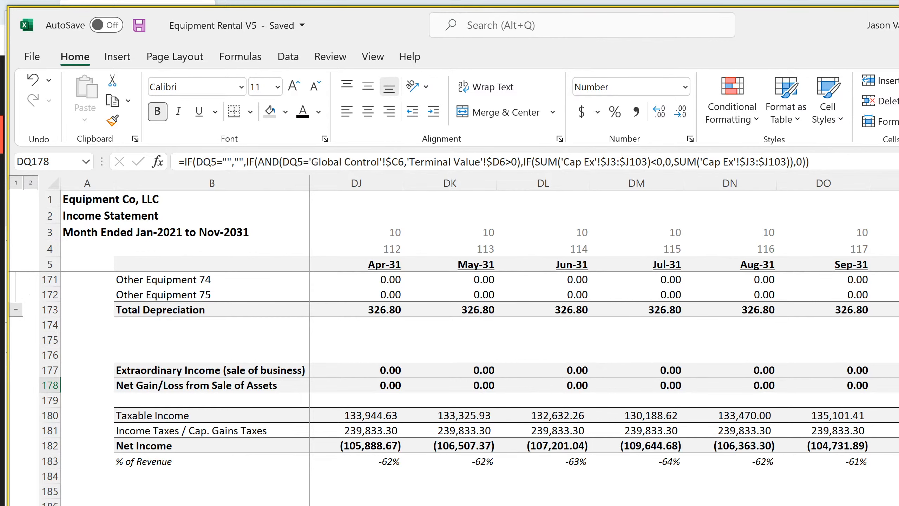
pyautogui.hotkey('ctrl', 'pageup')
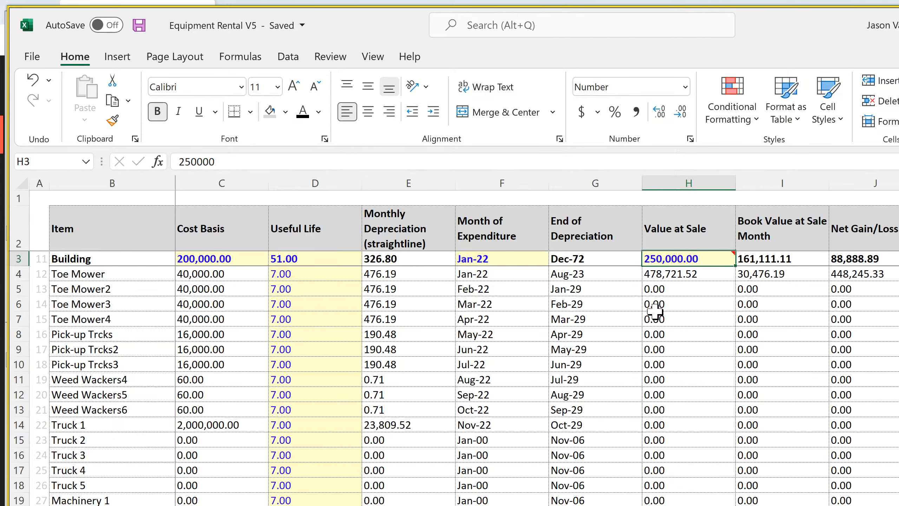
pyautogui.moveTo(679, 276); pyautogui.dragTo(673, 403)
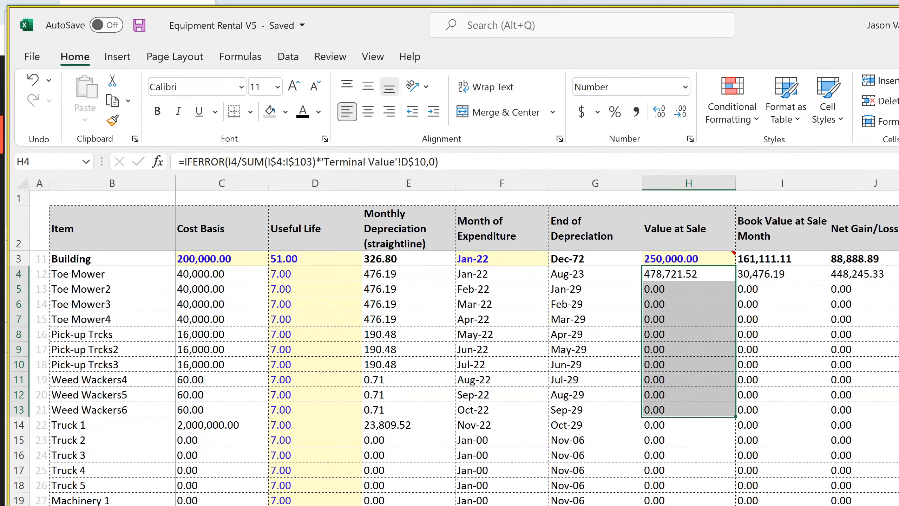
pyautogui.hotkey('ctrl', 'pagedown')
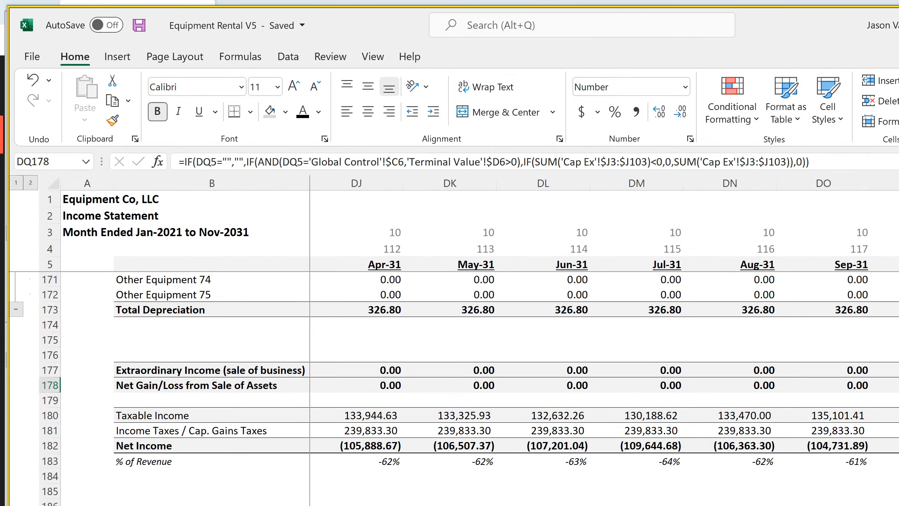
# Trace the cells referenced by the Nov-31 net income formula in DQ182, including EBITDA, interest and total depreciation
pyautogui.press('Down')
pyautogui.press('Down')
pyautogui.press('Down')
pyautogui.press('Down')
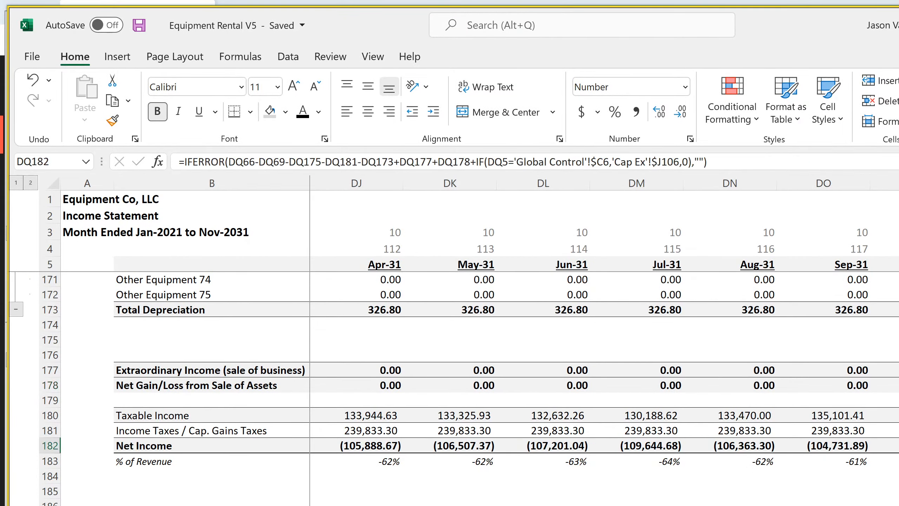
pyautogui.press('F2')
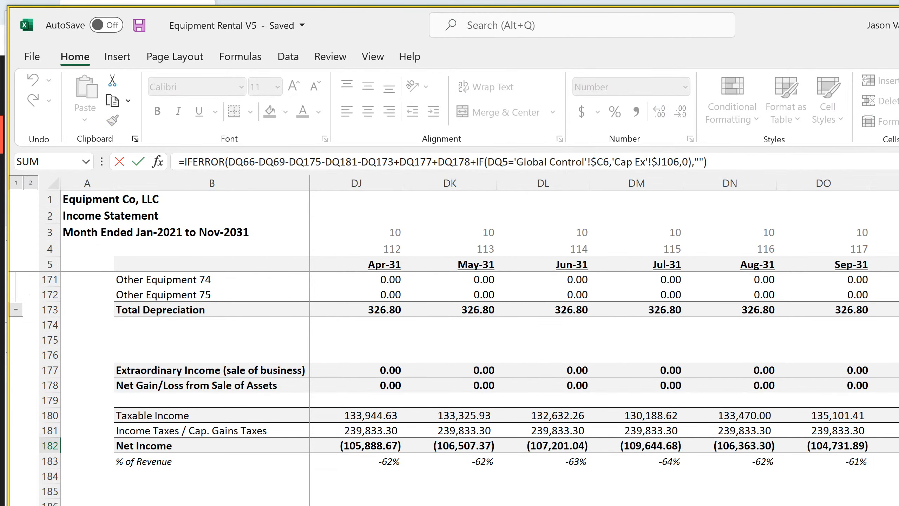
pyautogui.scroll(20, 897, 390)
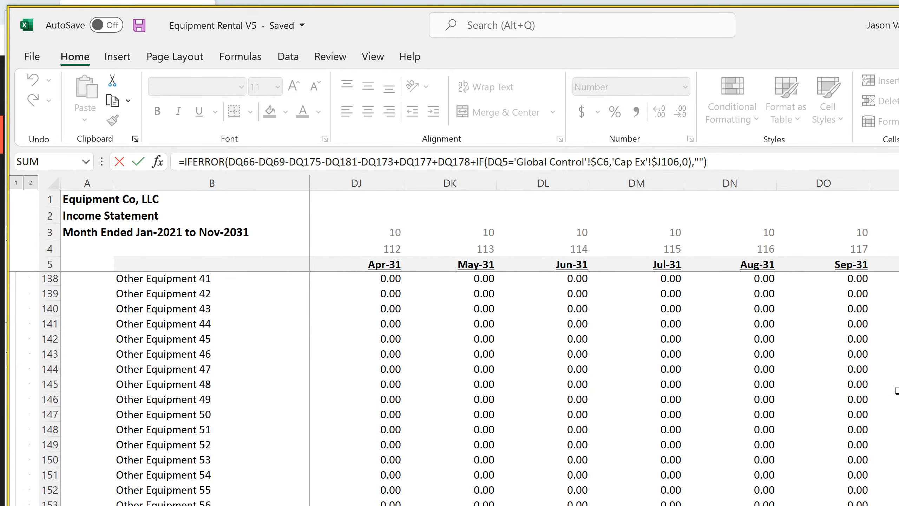
pyautogui.scroll(15, 897, 391)
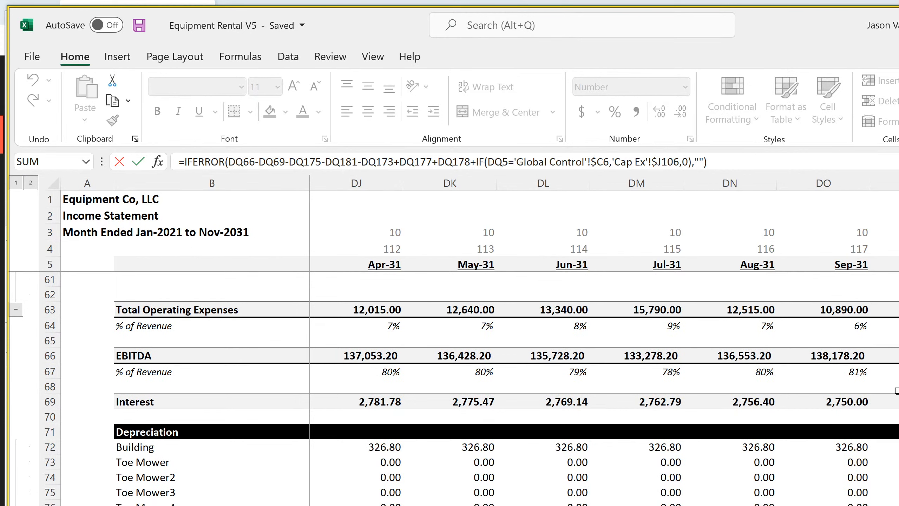
pyautogui.scroll(4, 897, 391)
pyautogui.scroll(-4, 897, 390)
pyautogui.scroll(-20, 455, 388)
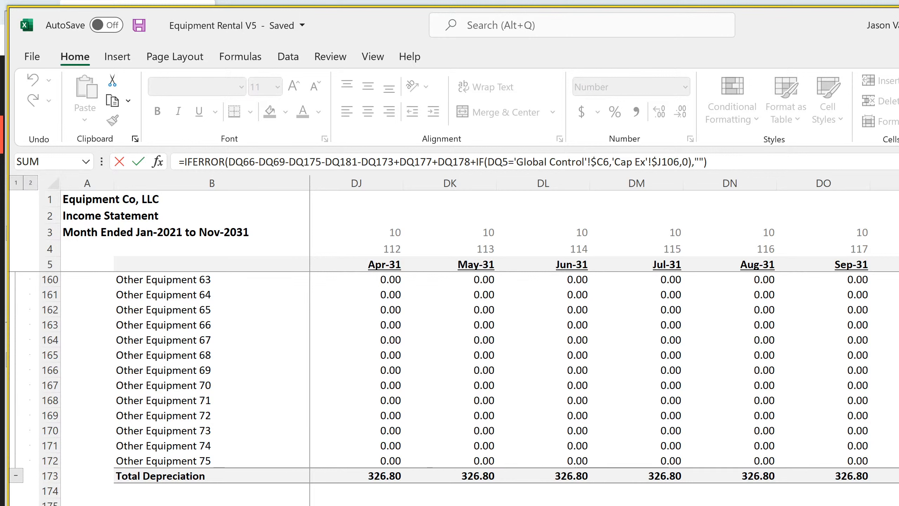
pyautogui.press('Return')
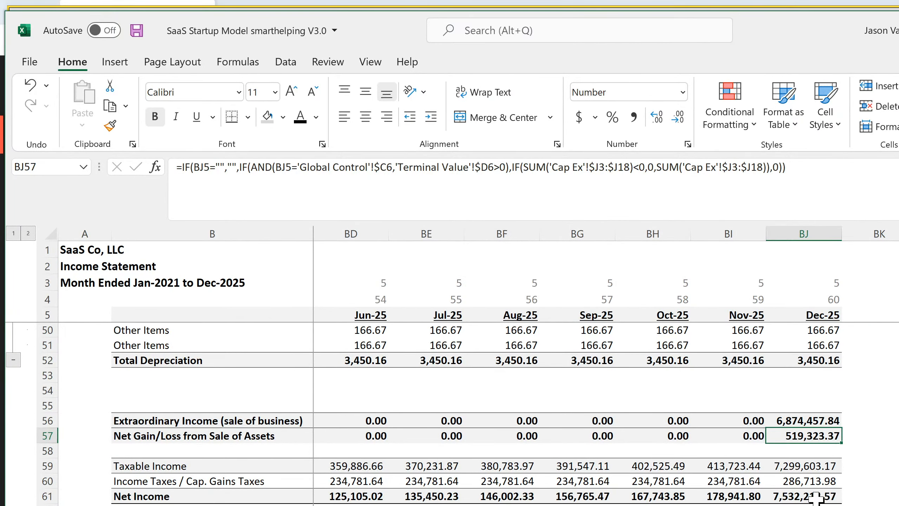
# Inspect the Dec-25 net income formula in BJ61 on the SaaS income statement and its referenced cells
pyautogui.click(816, 496)
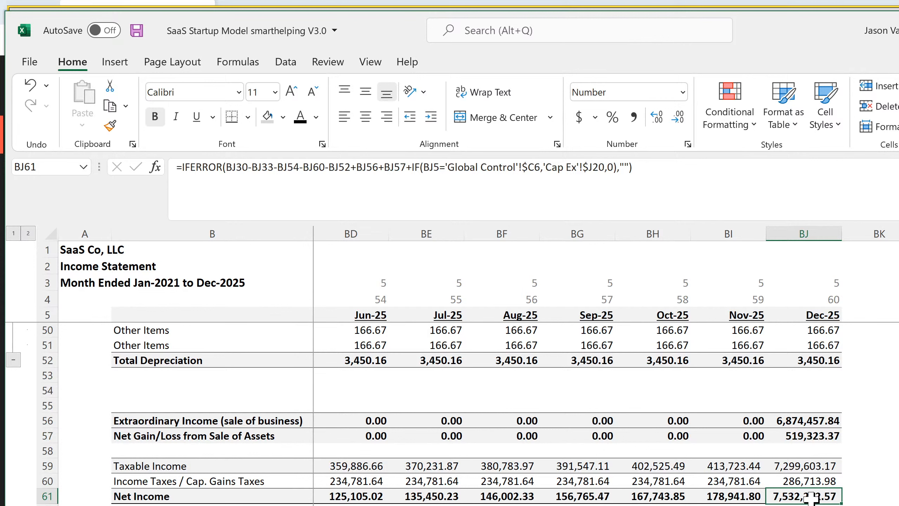
pyautogui.doubleClick(812, 496)
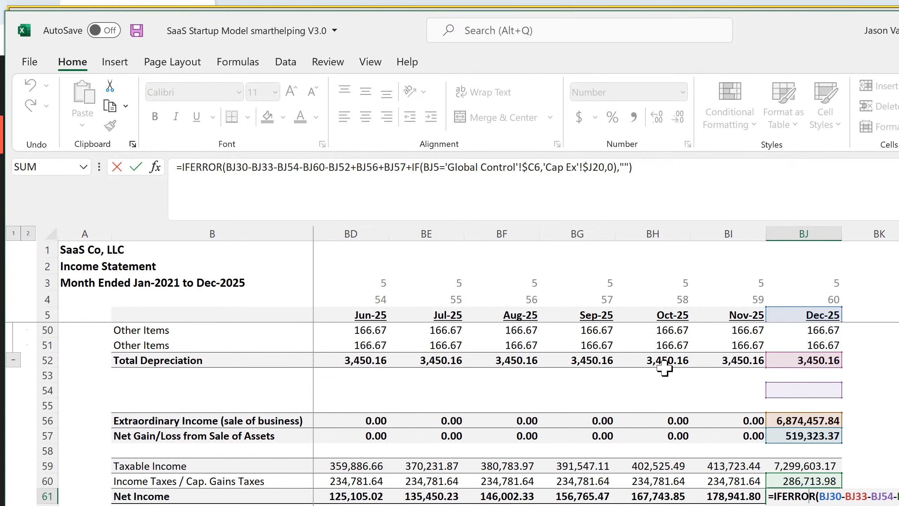
pyautogui.press('Return')
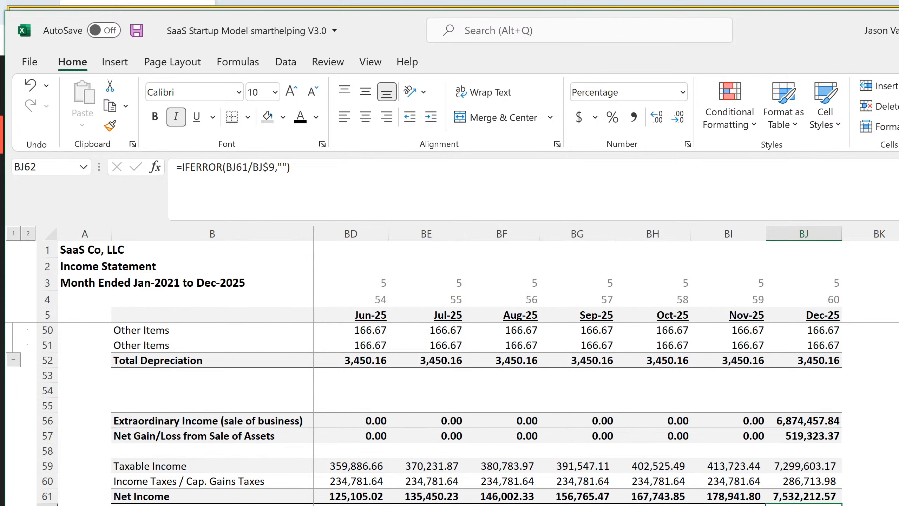
# Inspect the formulas in J19 and J20 below the Net Gain/Loss column on the SaaS Cap Ex sheet
pyautogui.hotkey('ctrl', 'pagedown')
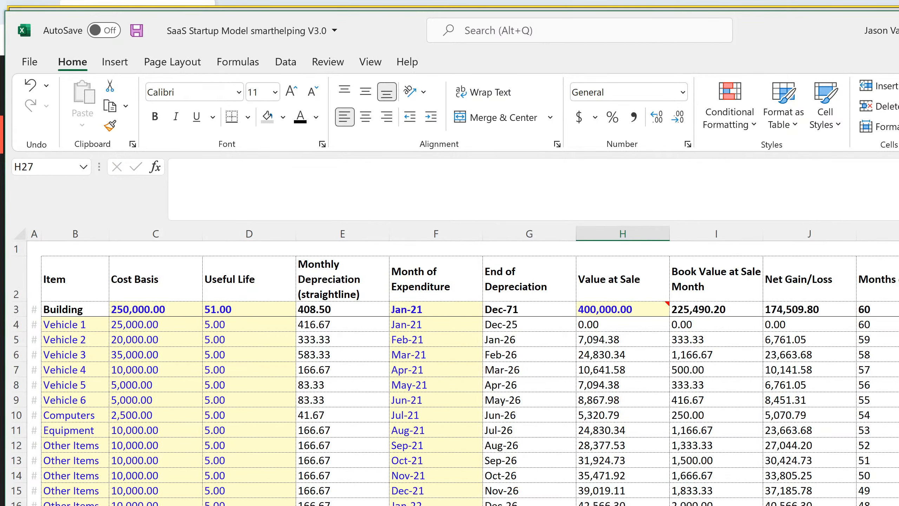
pyautogui.click(809, 505)
pyautogui.press('Down')
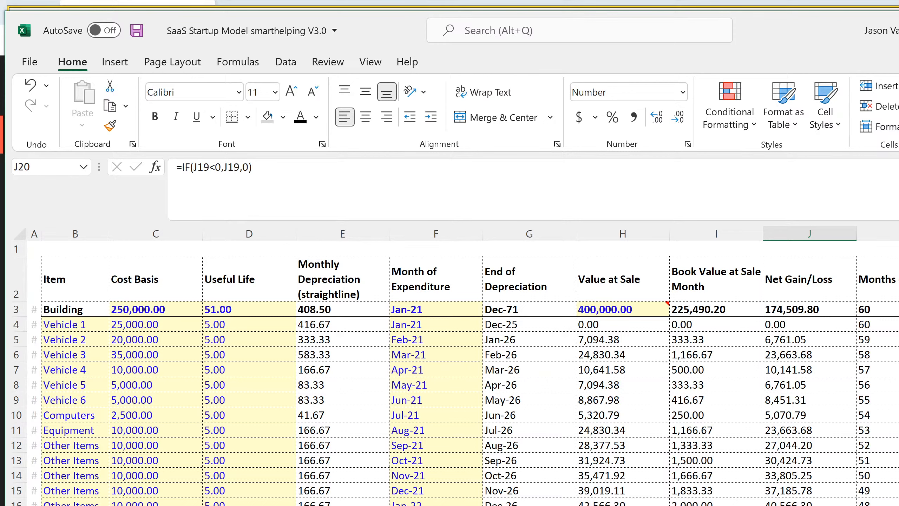
pyautogui.press('Up')
pyautogui.press('Down')
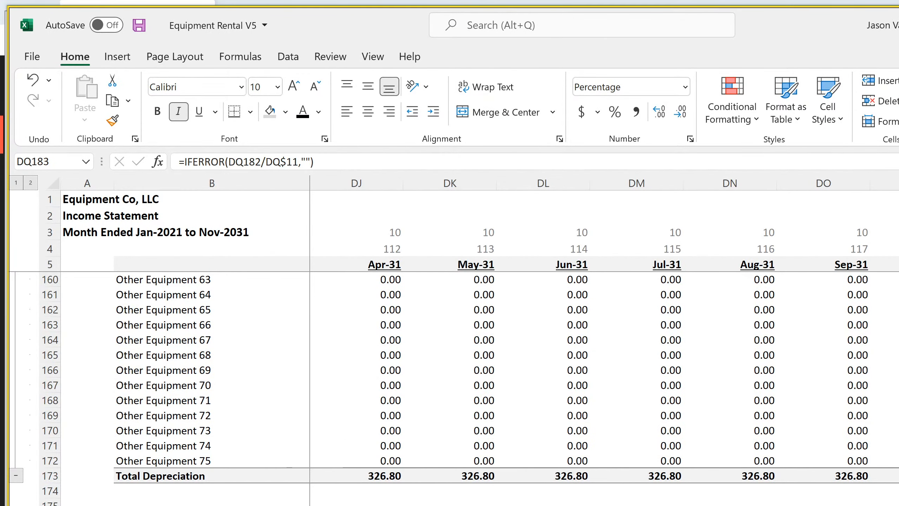
# Switch back to Equipment Rental V5 and compare the DQ182 net income formula with the Cap Ex formulas in J105 and J106
pyautogui.press('Up')
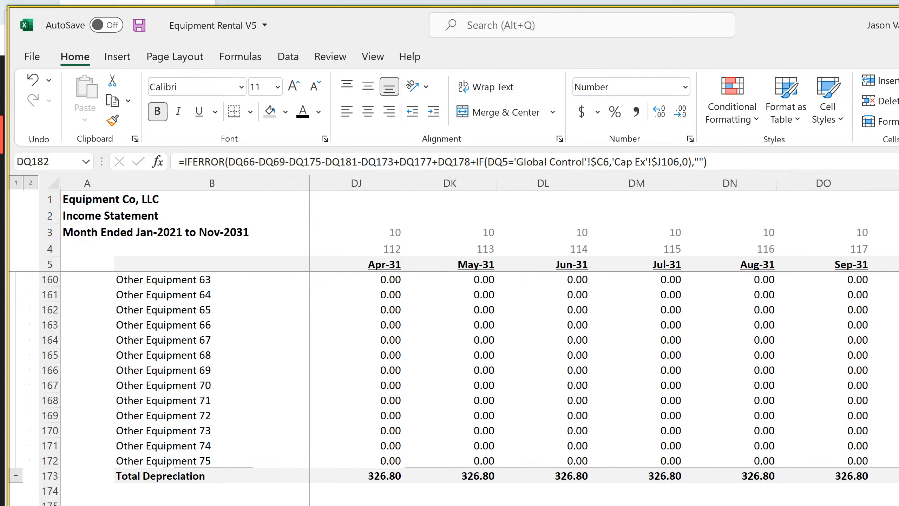
pyautogui.hotkey('ctrl', 'pageup')
pyautogui.scroll(-20, 456, 378)
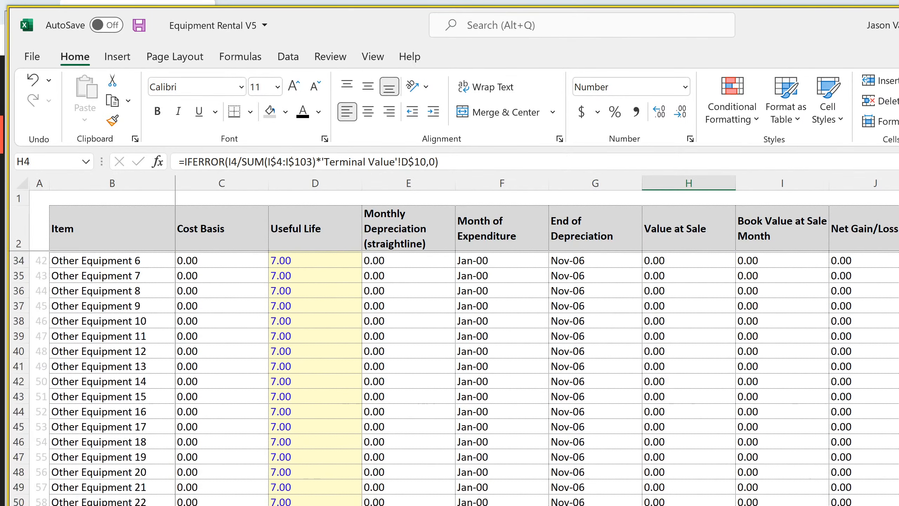
pyautogui.scroll(-7, 456, 378)
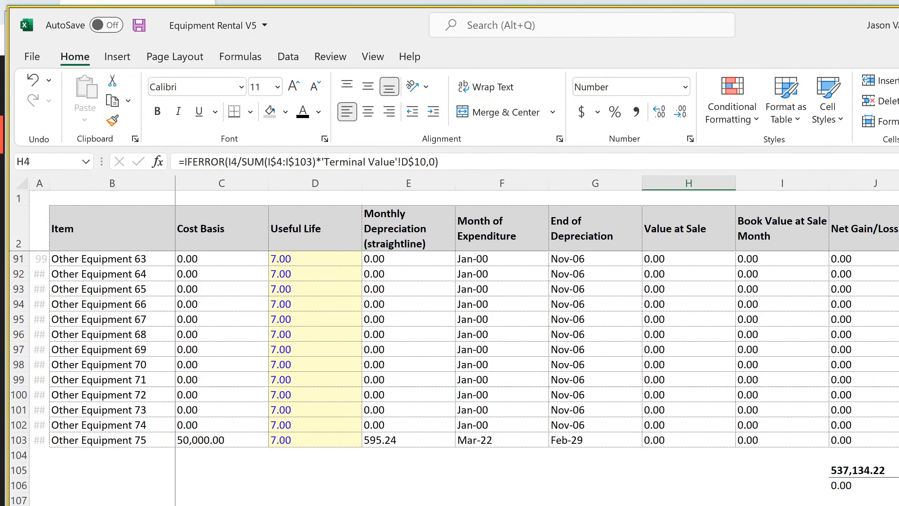
pyautogui.click(868, 473)
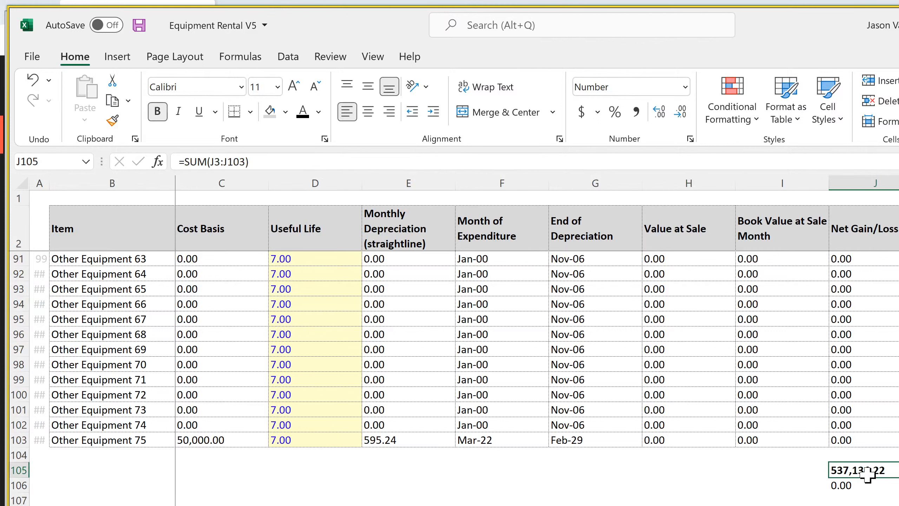
pyautogui.click(860, 483)
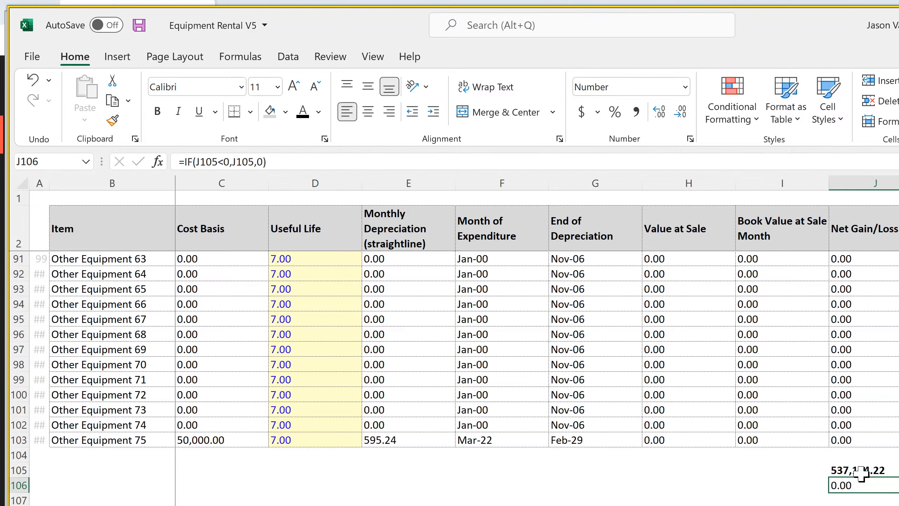
pyautogui.click(862, 473)
pyautogui.click(853, 484)
pyautogui.click(858, 472)
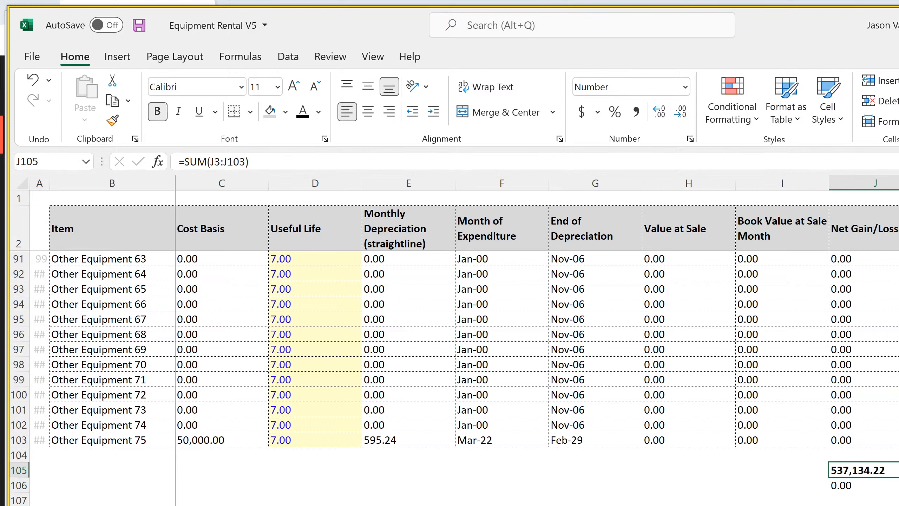
# Review the net income formula in L182 on the annual income statement
pyautogui.hotkey('ctrl', 'pagedown')
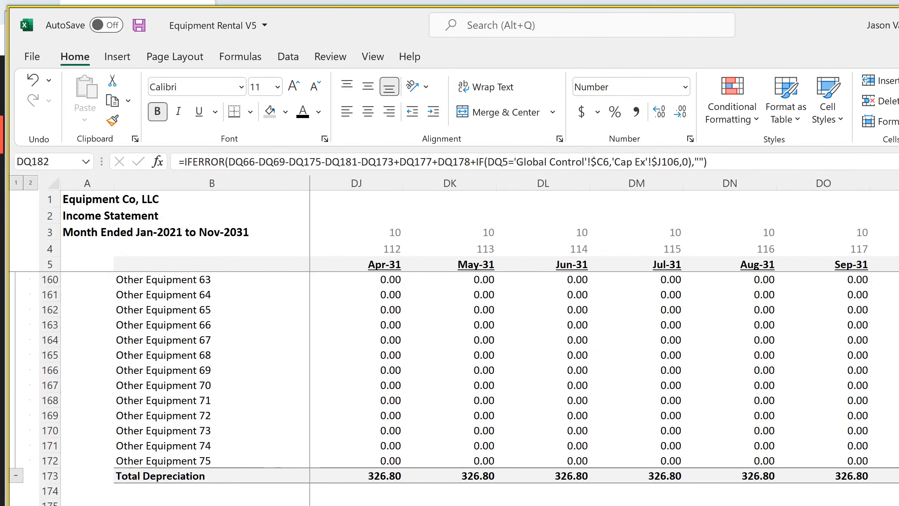
pyautogui.hotkey('ctrl', 'pagedown')
pyautogui.scroll(20, 506, 388)
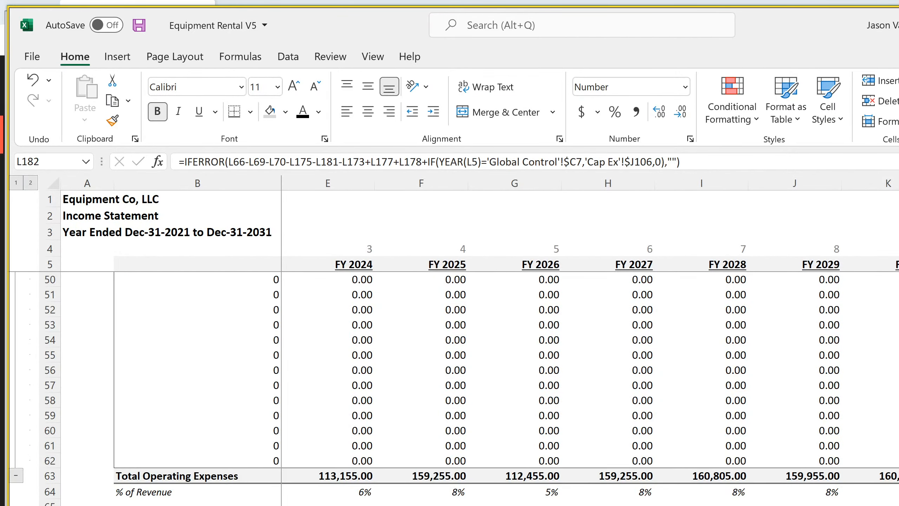
pyautogui.scroll(-20, 506, 388)
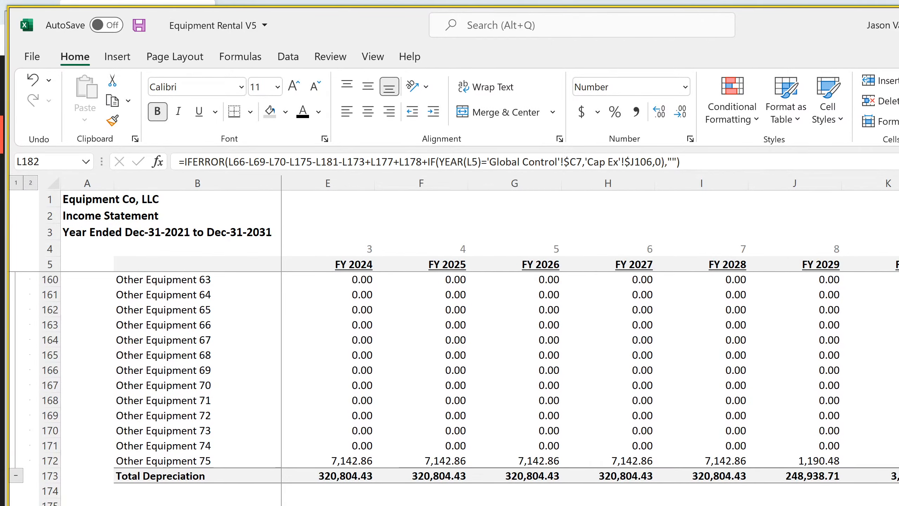
# Examine the Building's book value at sale month and its net gain/loss formula in J3 on the Cap Ex sheet
pyautogui.hotkey('ctrl', 'pageup')
pyautogui.scroll(20, 479, 503)
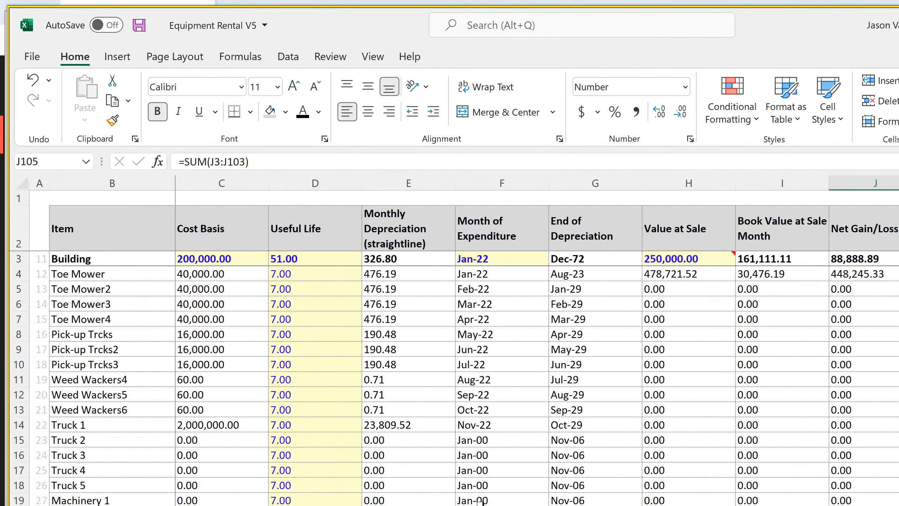
pyautogui.click(775, 258)
pyautogui.click(867, 258)
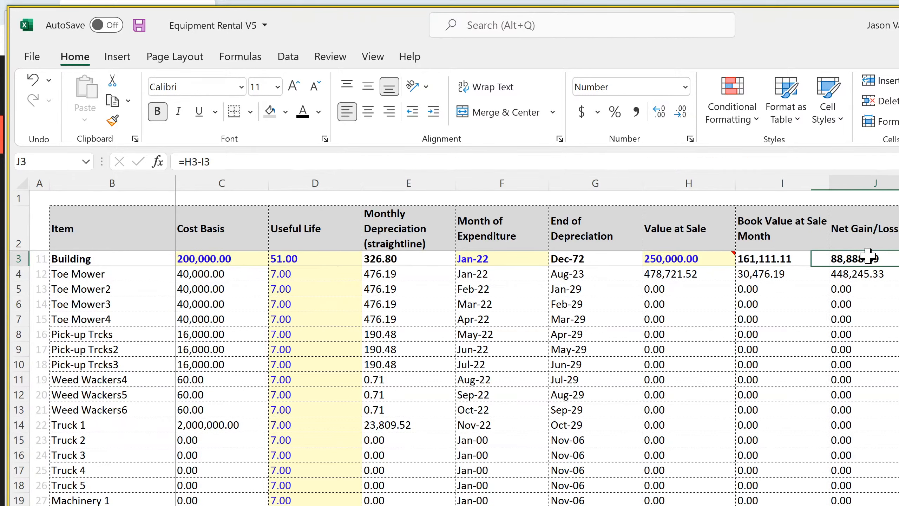
pyautogui.doubleClick(868, 259)
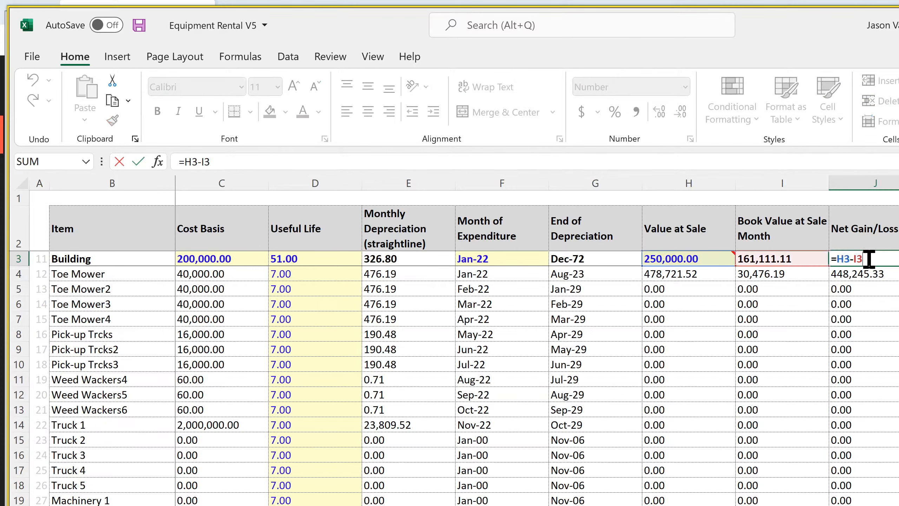
pyautogui.press('Return')
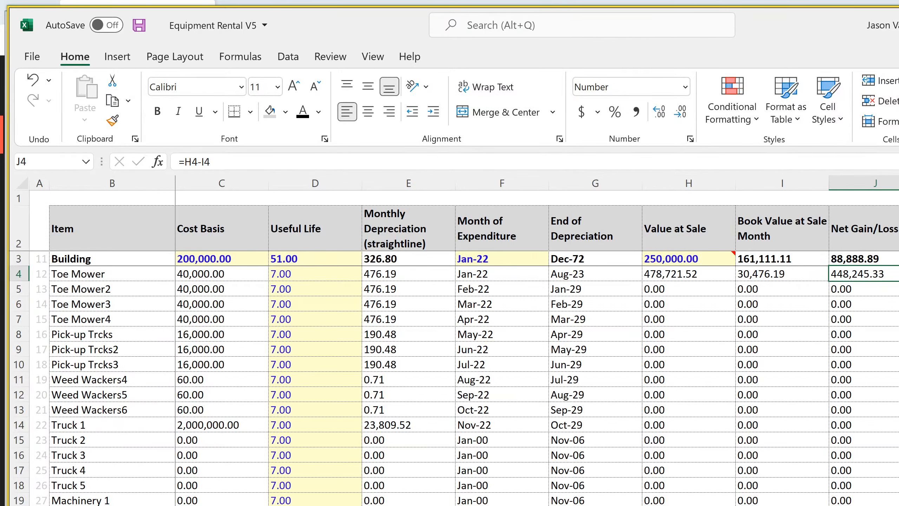
# Recheck the terms of the Nov-31 net income formula in DQ182 on the monthly income statement
pyautogui.hotkey('ctrl', 'pagedown')
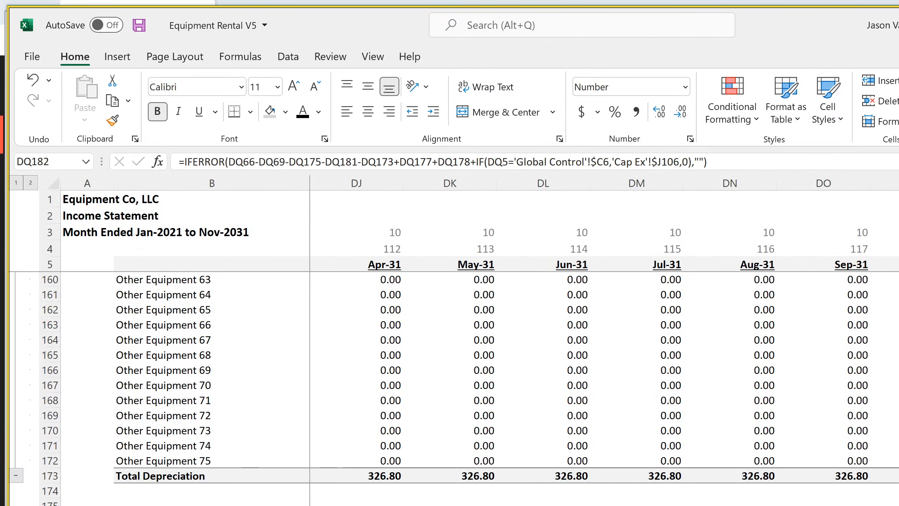
pyautogui.press('F2')
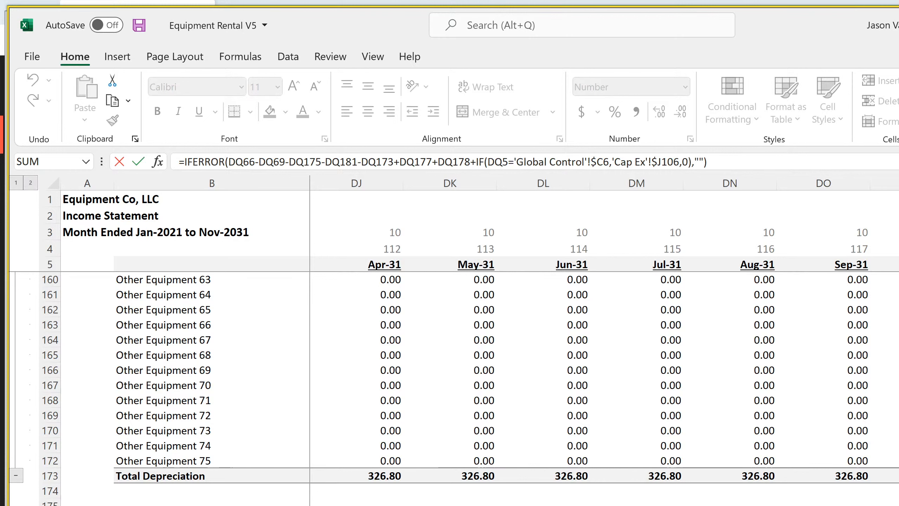
pyautogui.press('Return')
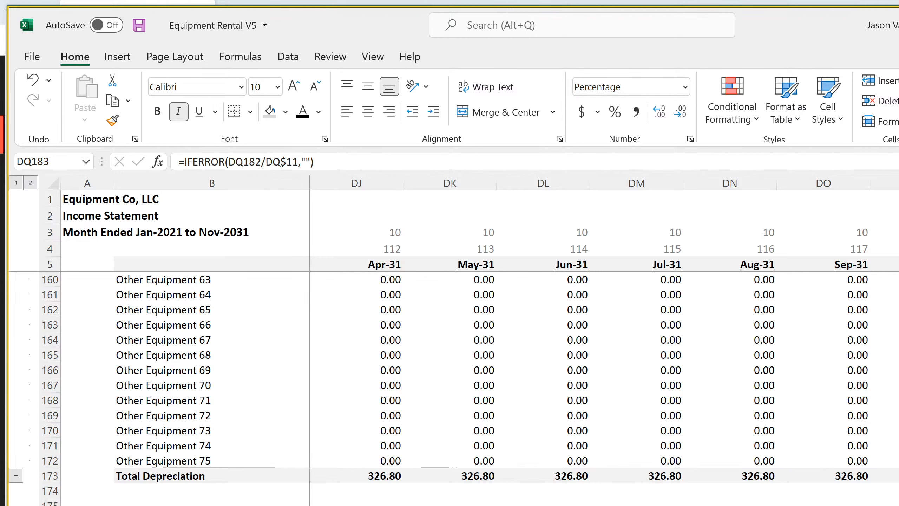
# Compare the Nov-31 extraordinary income formula in DQ177 with the sale proceeds formula in DR23 on the Statement of Cash Flows
pyautogui.click(898, 505)
pyautogui.hotkey('shift', 'Down')
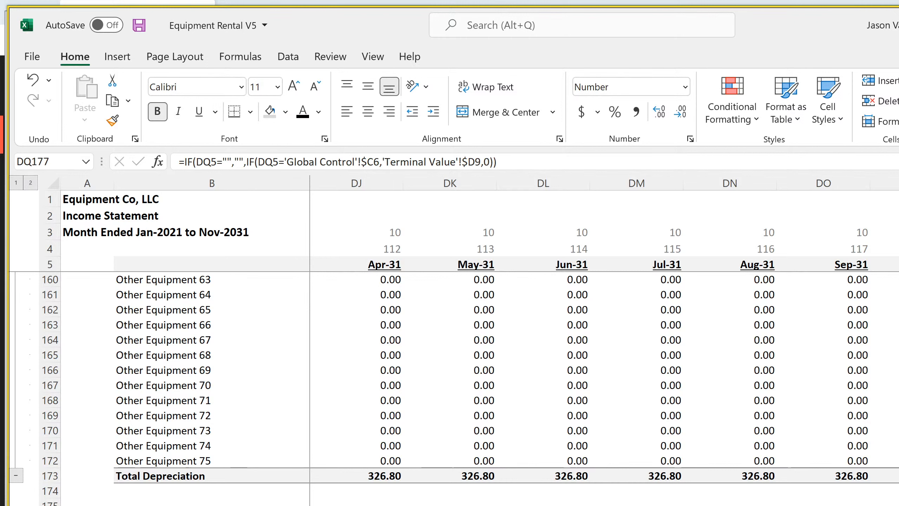
pyautogui.hotkey('ctrl', 'pagedown')
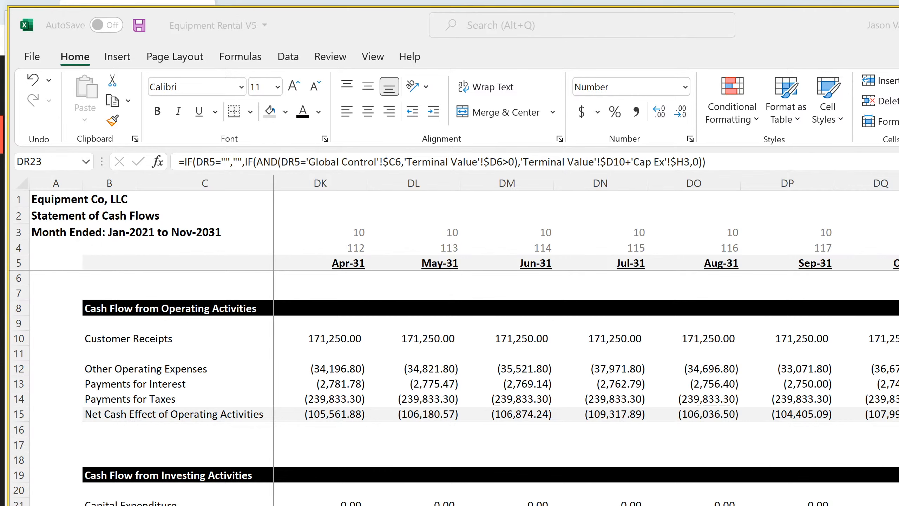
# Switch to the SaaS Startup Model and examine the Dec-25 sale formulas in BK21 and BK22 on the Statement of Cash Flows
pyautogui.hotkey('alt', 'Tab')
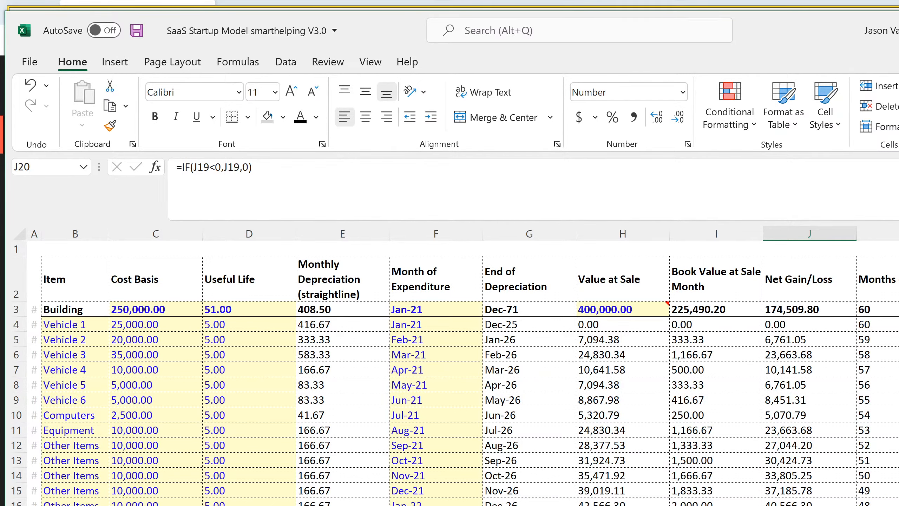
pyautogui.hotkey('ctrl', 'pageup')
pyautogui.scroll(-13, 455, 413)
pyautogui.scroll(10, 455, 413)
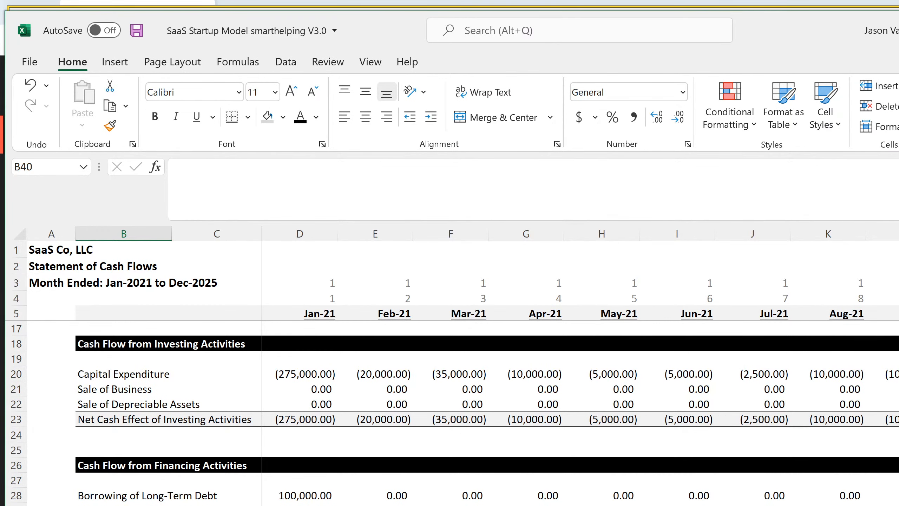
pyautogui.hscroll(15, 581, 365)
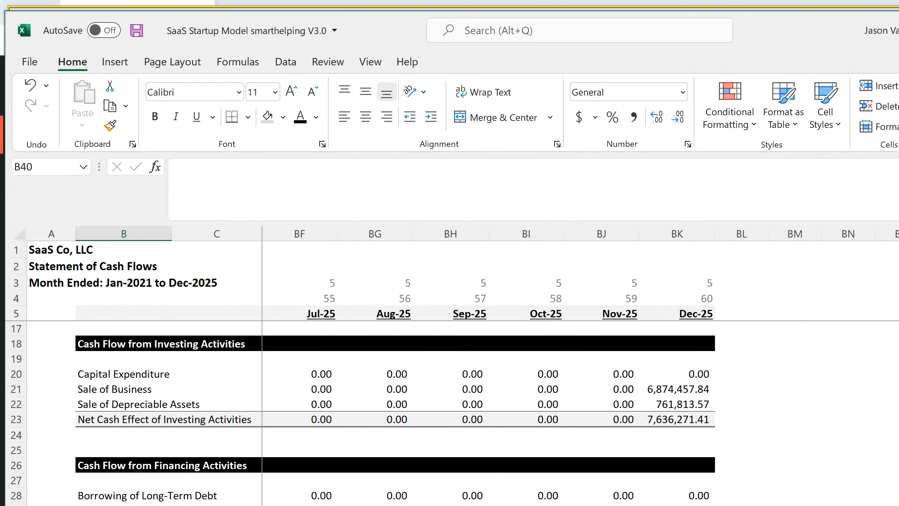
pyautogui.click(680, 404)
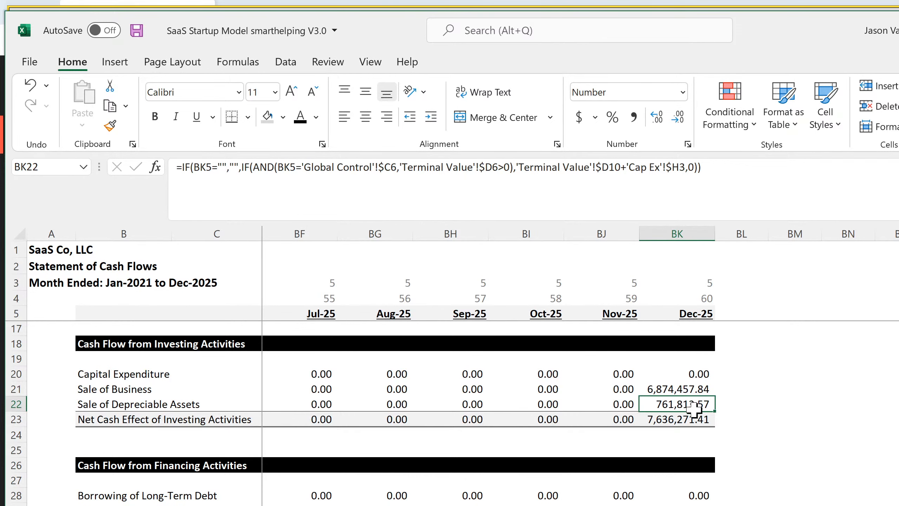
pyautogui.moveTo(685, 390); pyautogui.dragTo(686, 402)
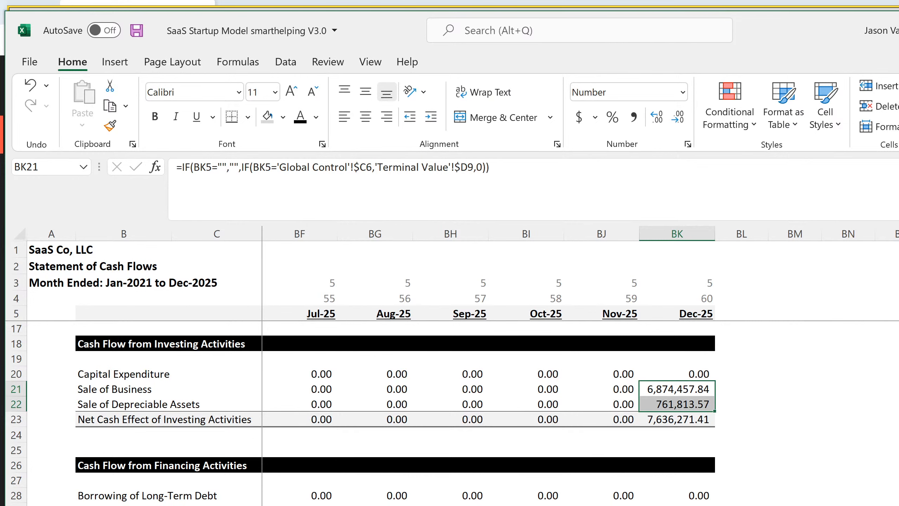
# Trace BK21 to the SaaS valuation and examine how the proceeds in D9 to D11 add up to the total in D12
pyautogui.hotkey('ctrl', '[')
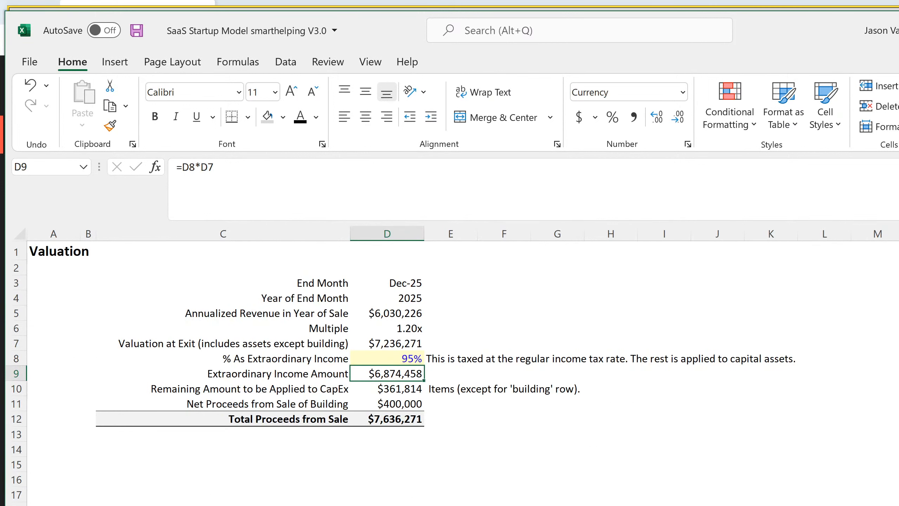
pyautogui.click(407, 421)
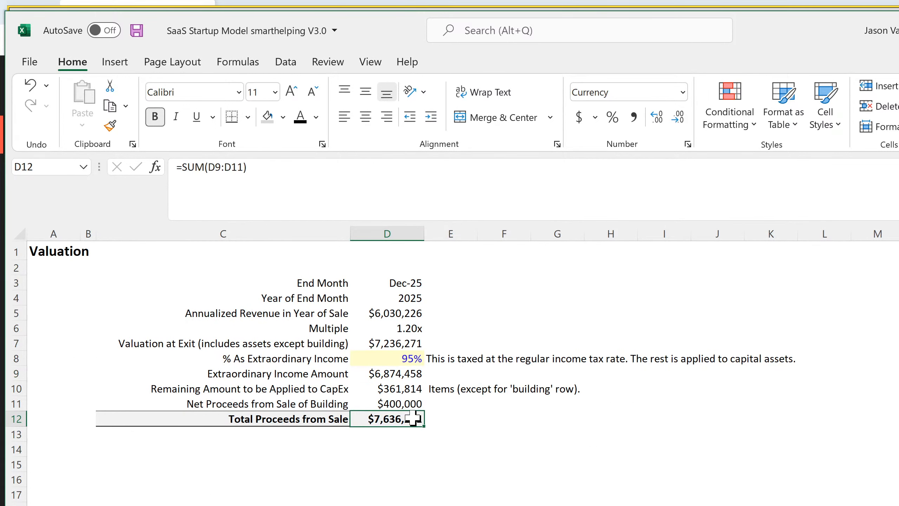
pyautogui.click(401, 374)
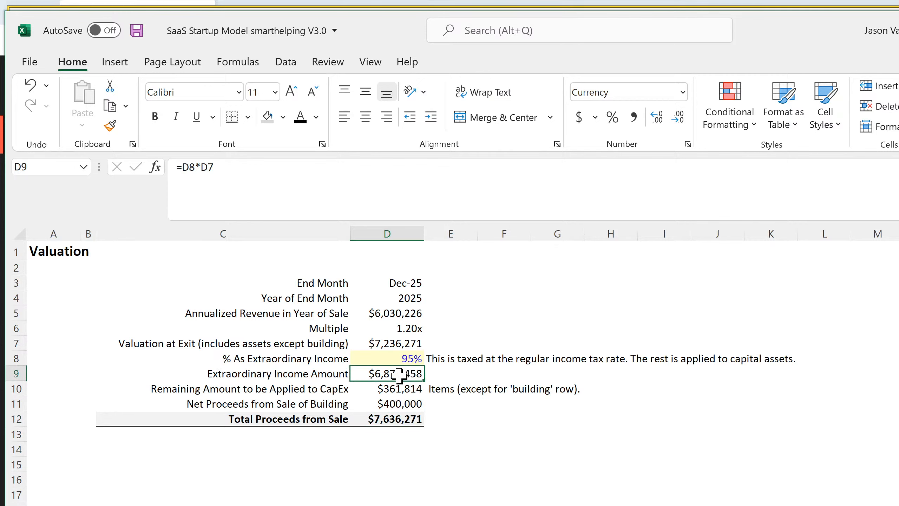
pyautogui.moveTo(399, 374); pyautogui.dragTo(393, 386)
pyautogui.click(392, 404)
pyautogui.click(391, 419)
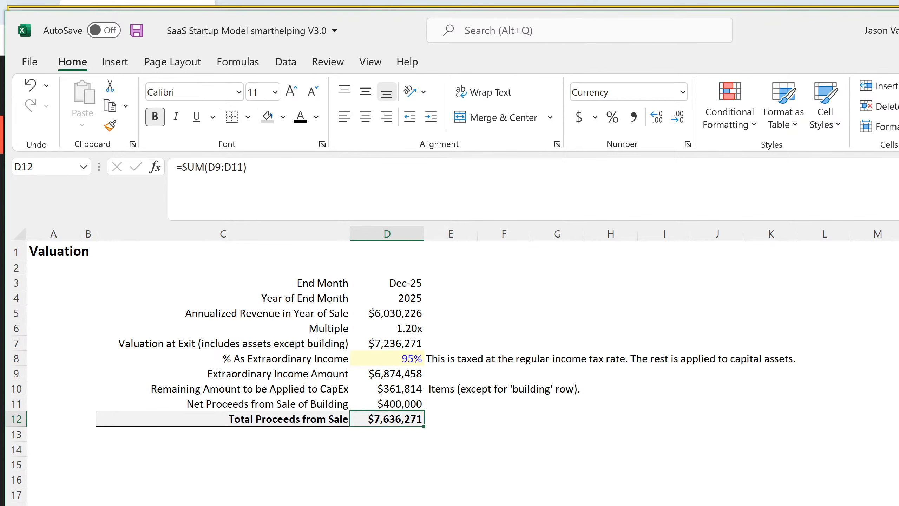
# Switch to Equipment Rental V5 and compare cash flow cells DR22:DR23 with the valuation's total proceeds from sale in D12
pyautogui.hotkey('alt', 'Tab')
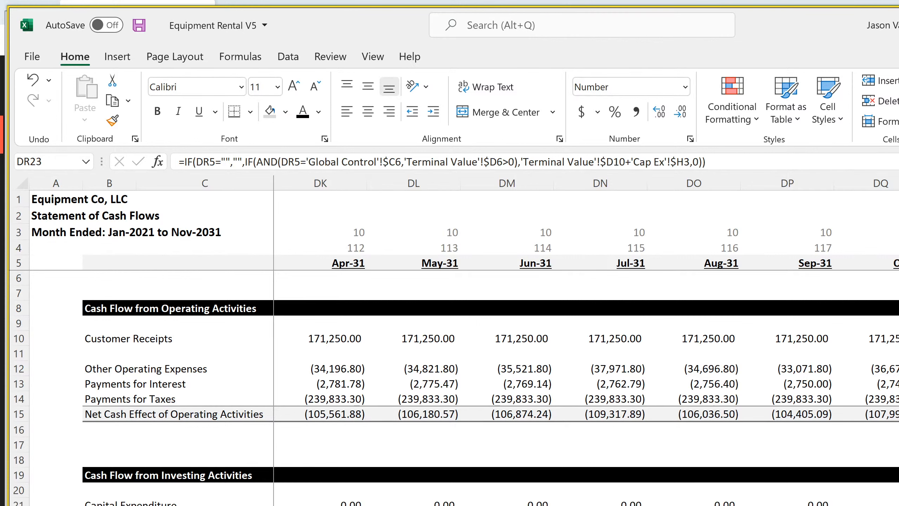
pyautogui.press('Up')
pyautogui.hotkey('shift', 'Down')
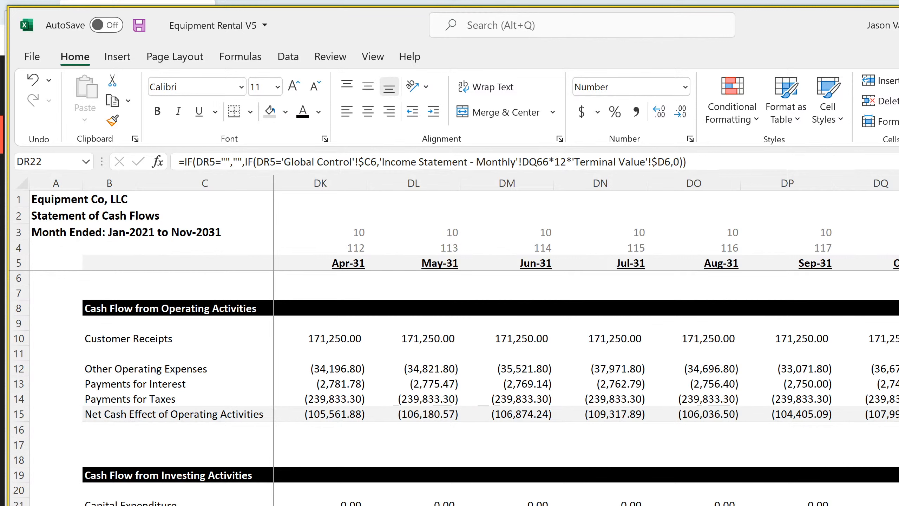
pyautogui.hotkey('ctrl', 'pagedown')
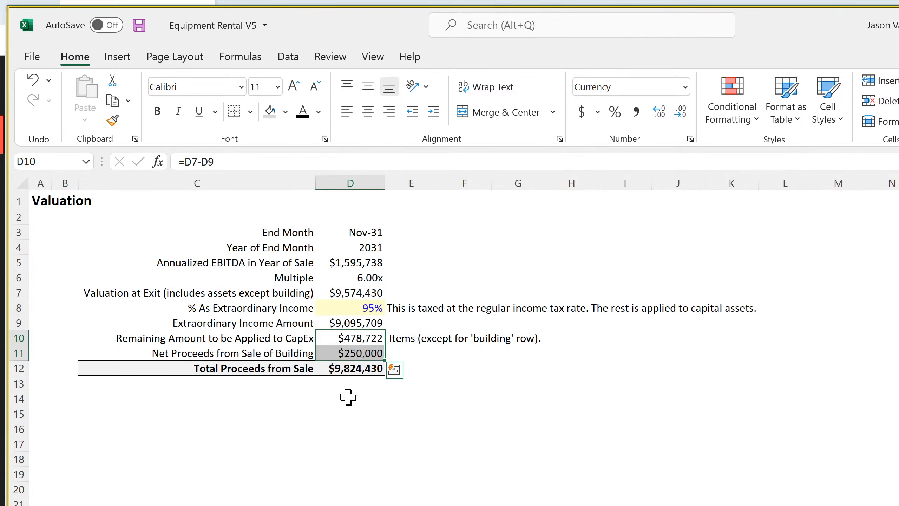
pyautogui.click(356, 376)
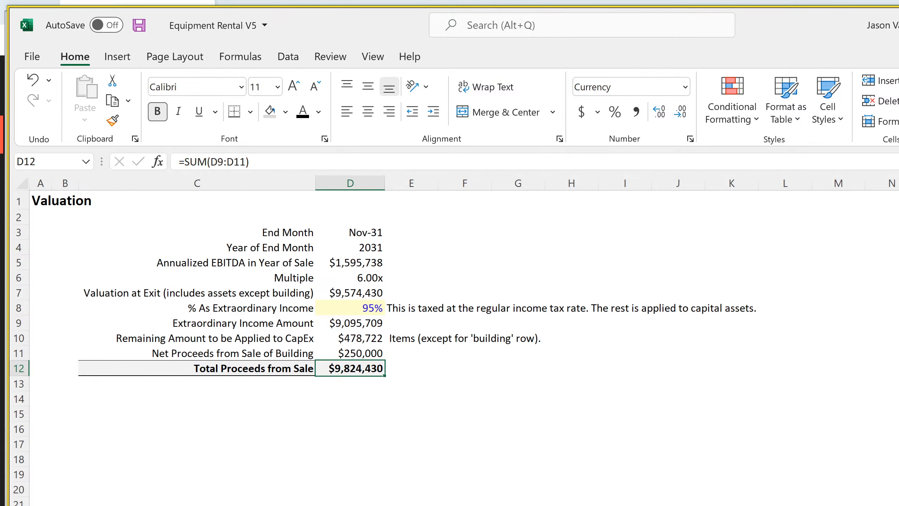
# Recheck the DR23 cash flow formula against the valuation's remaining amount applied to CapEx in D10
pyautogui.hotkey('ctrl', 'pageup')
pyautogui.press('Down')
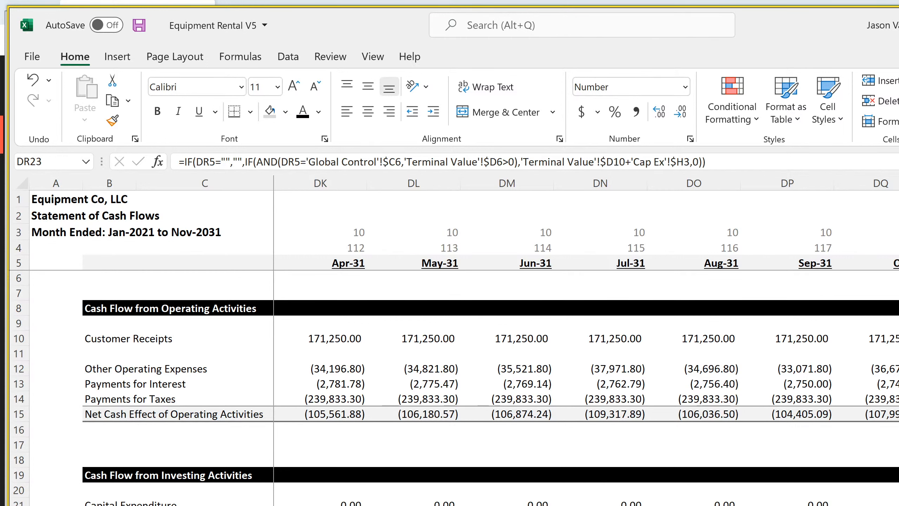
pyautogui.hotkey('ctrl', 'pageup')
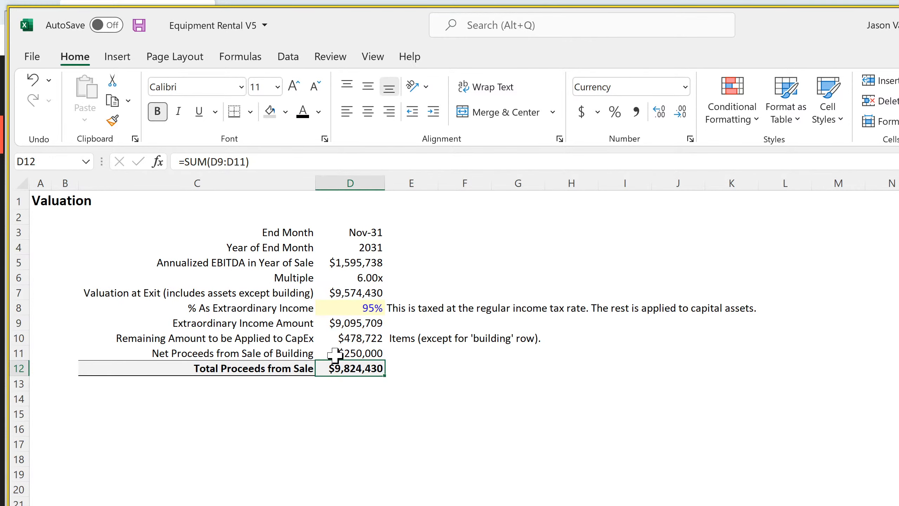
pyautogui.click(349, 339)
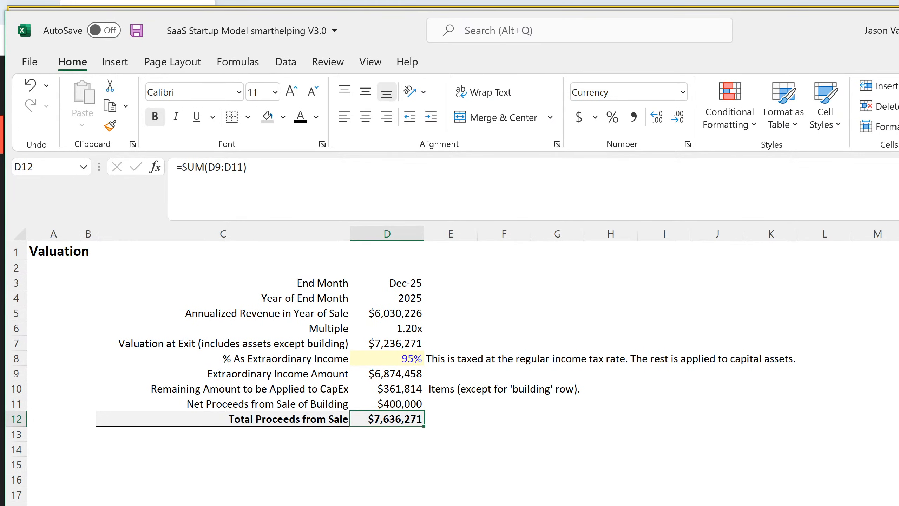
# In the SaaS Startup Model, trace BK22's depreciable asset proceeds to valuation cell D10 and the Building's sale value in Cap Ex H3
pyautogui.hotkey('ctrl', 'pagedown')
pyautogui.hotkey('ctrl', 'pagedown')
pyautogui.hotkey('ctrl', 'pagedown')
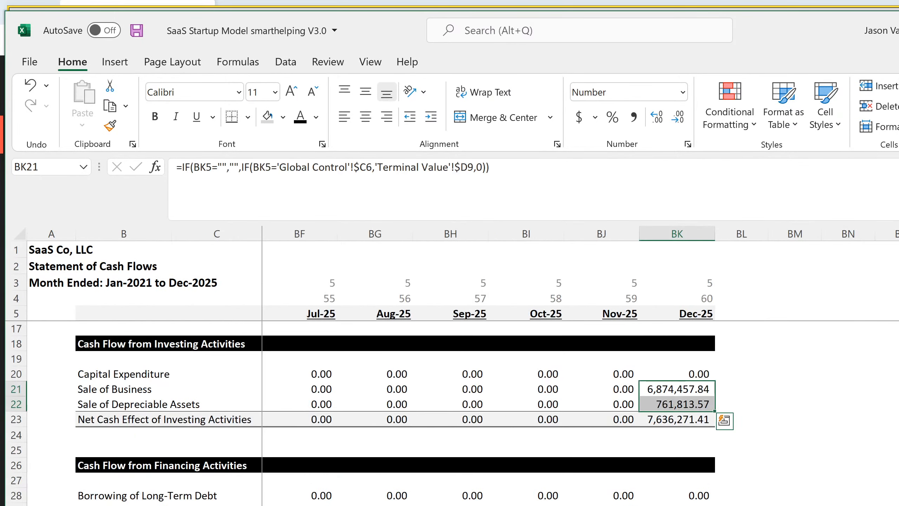
pyautogui.click(687, 401)
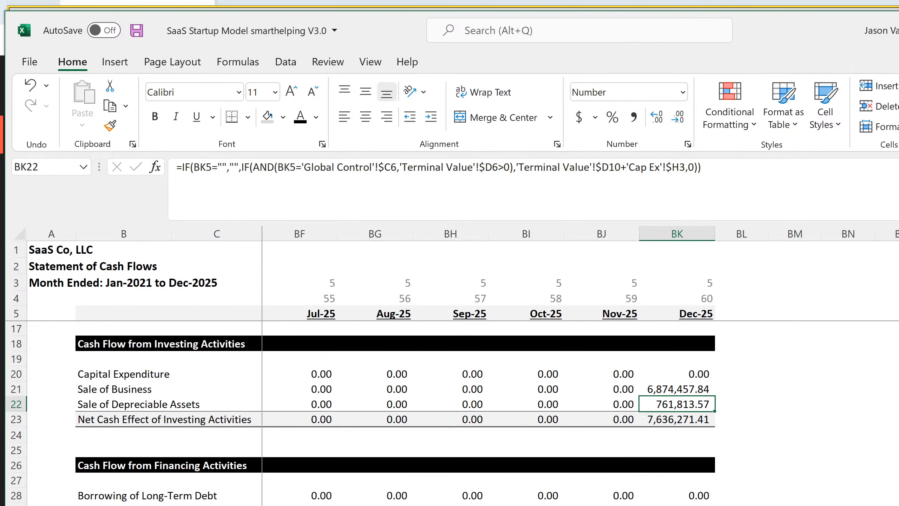
pyautogui.click(379, 505)
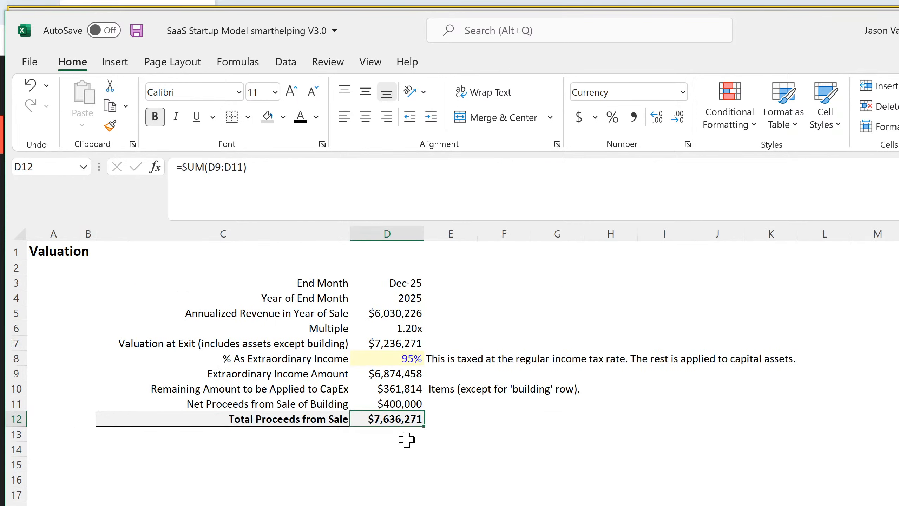
pyautogui.click(408, 389)
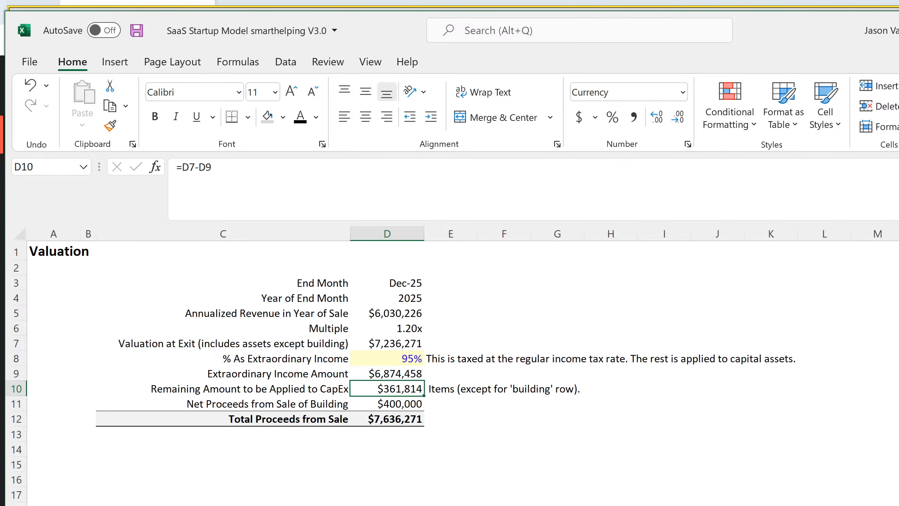
pyautogui.click(407, 505)
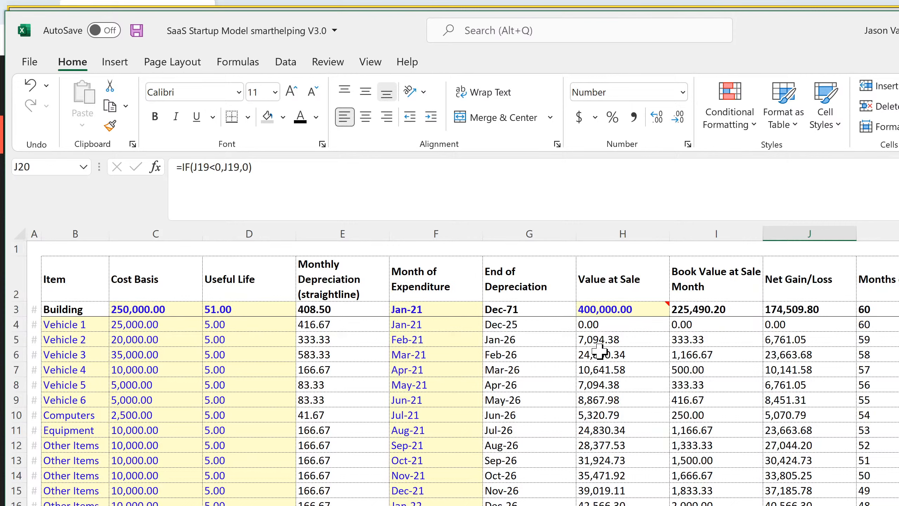
pyautogui.click(624, 309)
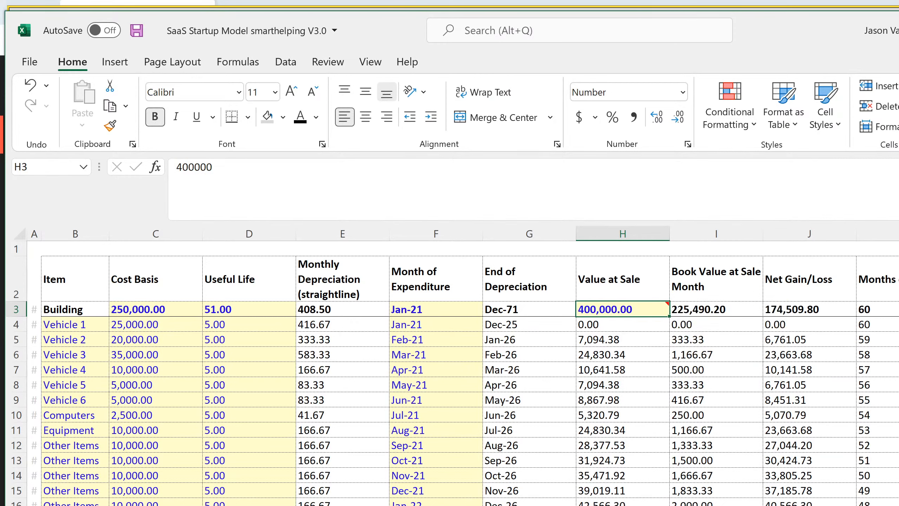
# In Equipment Rental V5, trace the DR23 formula to valuation cell D10 and the Building's value at sale on the Cap Ex sheet
pyautogui.click(897, 505)
pyautogui.hotkey('ctrl', 'pageup')
pyautogui.hotkey('ctrl', 'pageup')
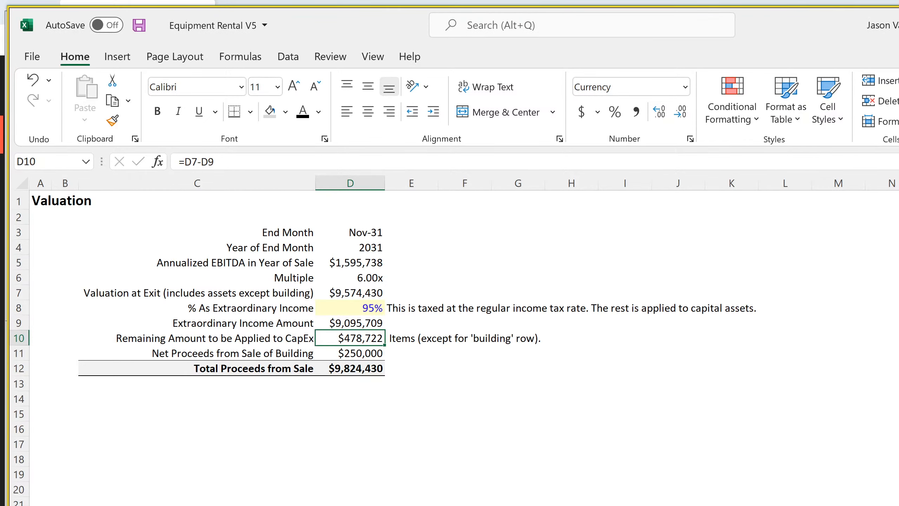
pyautogui.hotkey('ctrl', 'pagedown')
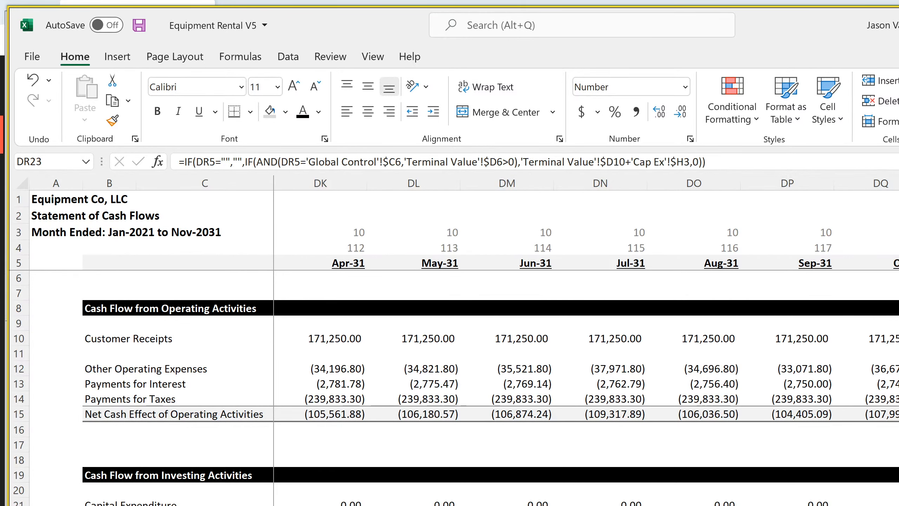
pyautogui.click(461, 505)
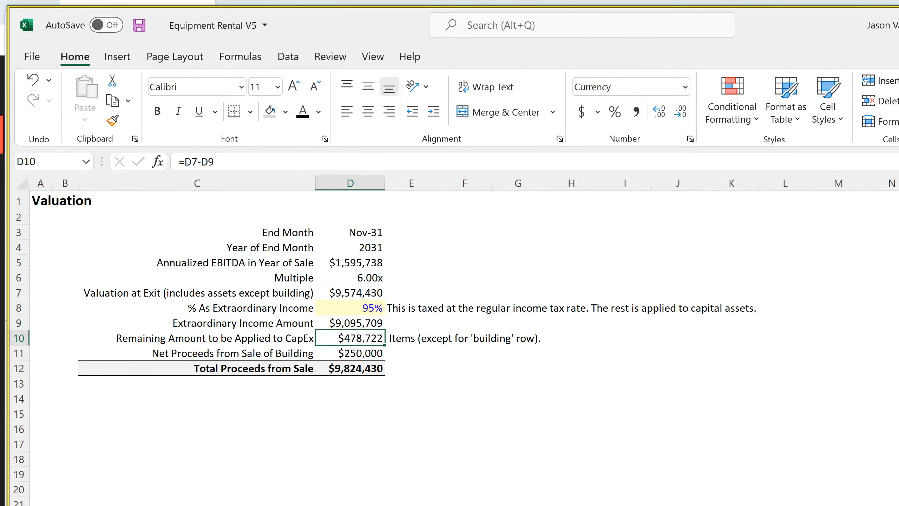
pyautogui.click(602, 505)
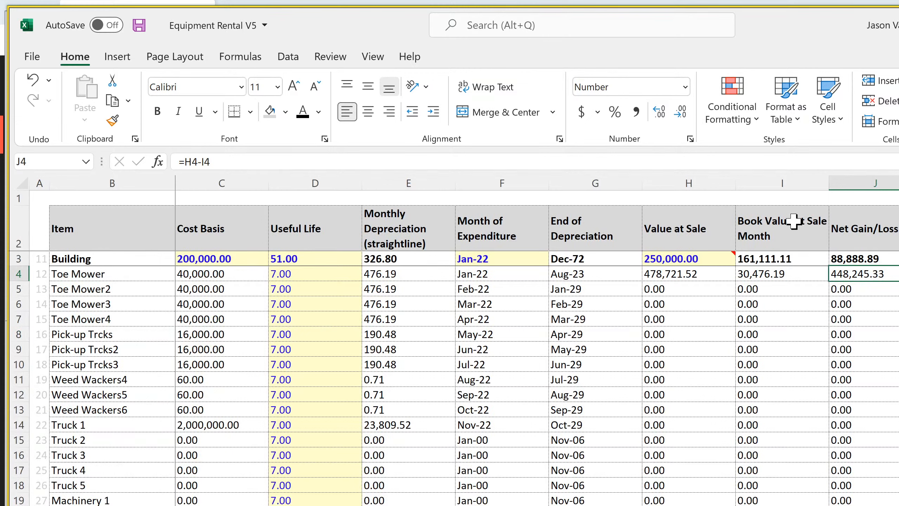
pyautogui.moveTo(672, 260)
# Compare the CapEx and building proceeds in valuation cells D10:D11 with DR23, and select DR22 on the Statement of Cash Flows
pyautogui.click(400, 505)
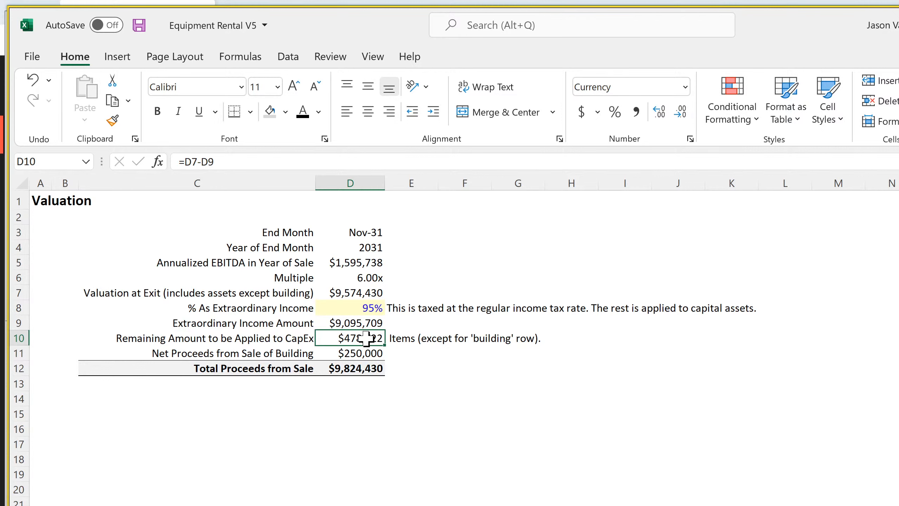
pyautogui.moveTo(366, 339); pyautogui.dragTo(363, 351)
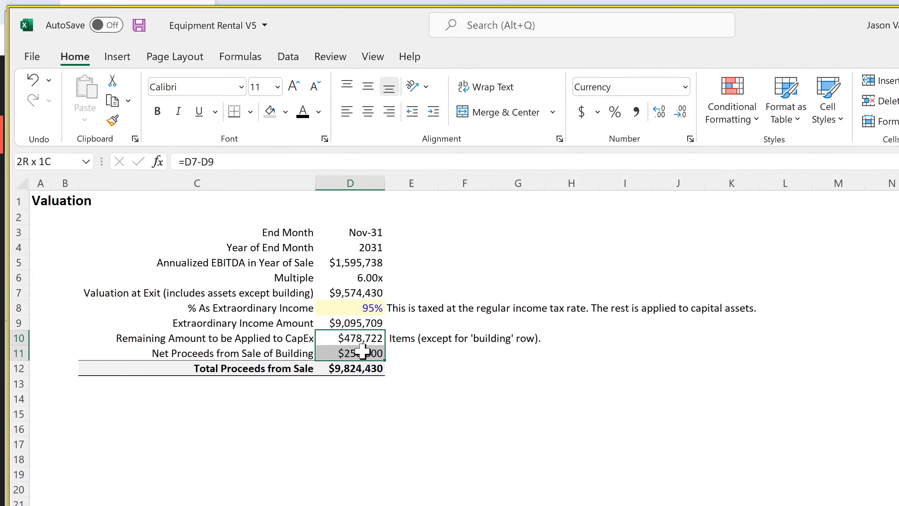
pyautogui.moveTo(362, 351); pyautogui.dragTo(358, 349)
pyautogui.hotkey('ctrl', ']')
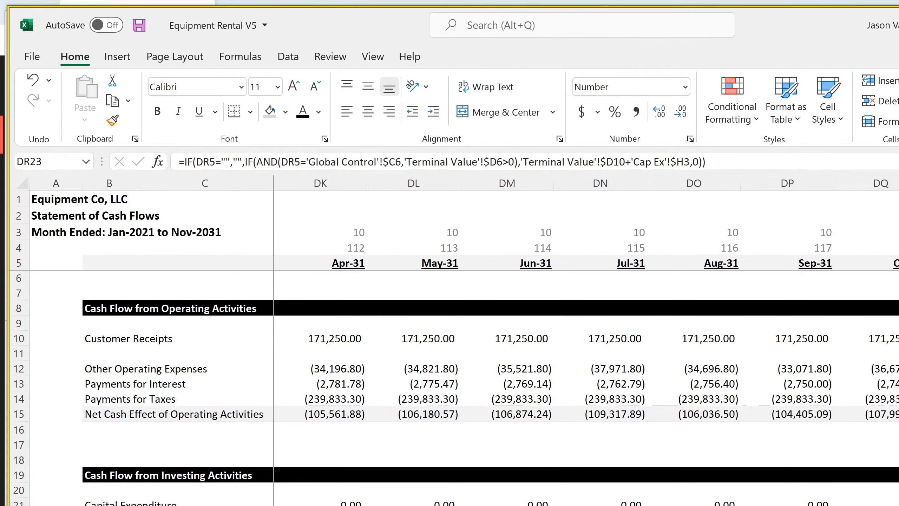
pyautogui.press('Up')
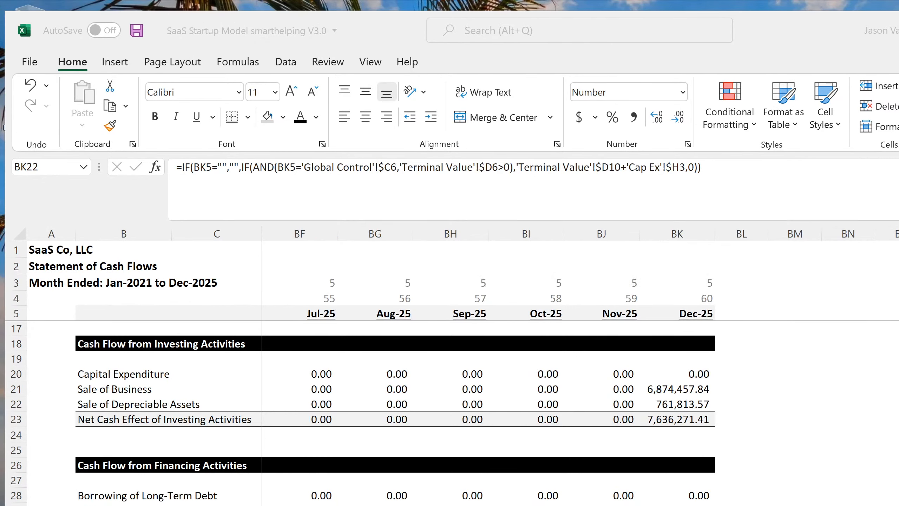
# Check the SaaS Startup Model's sale of business formula in BK21 against the Extraordinary Income Amount in valuation cell D9
pyautogui.click(668, 390)
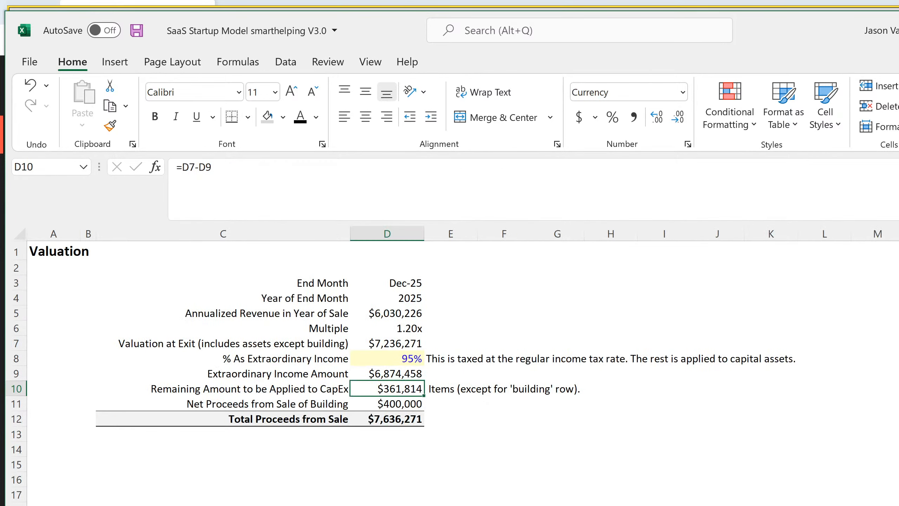
pyautogui.moveTo(205, 374); pyautogui.dragTo(400, 377)
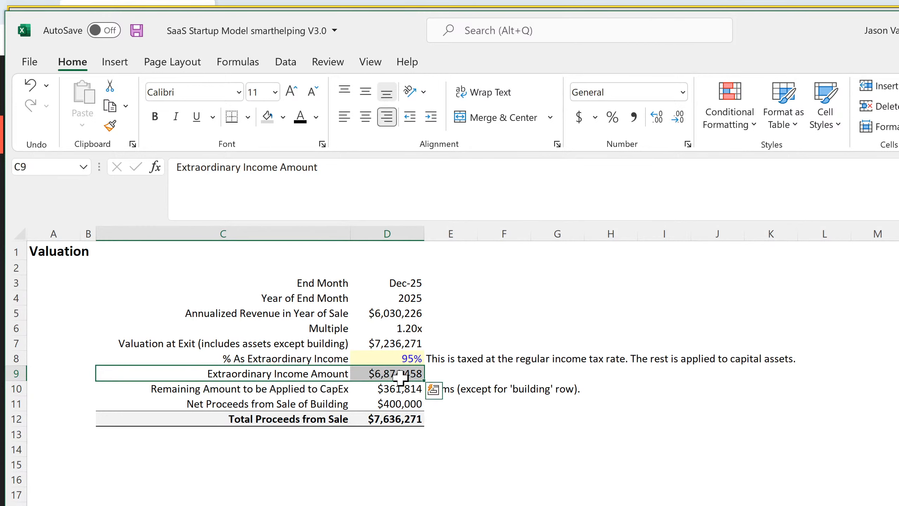
pyautogui.click(411, 377)
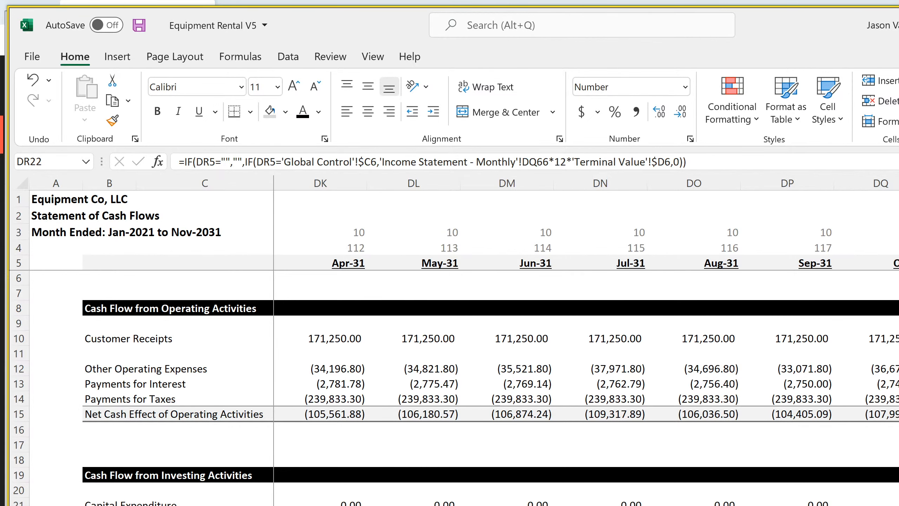
# Replace the final closing parenthesis of the DR22 formula with a minus sign
pyautogui.click(692, 162)
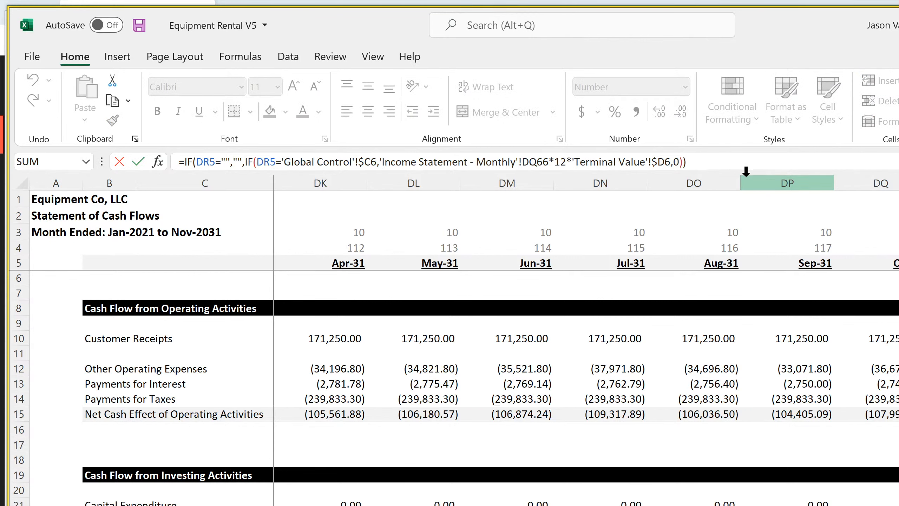
pyautogui.press('BackSpace')
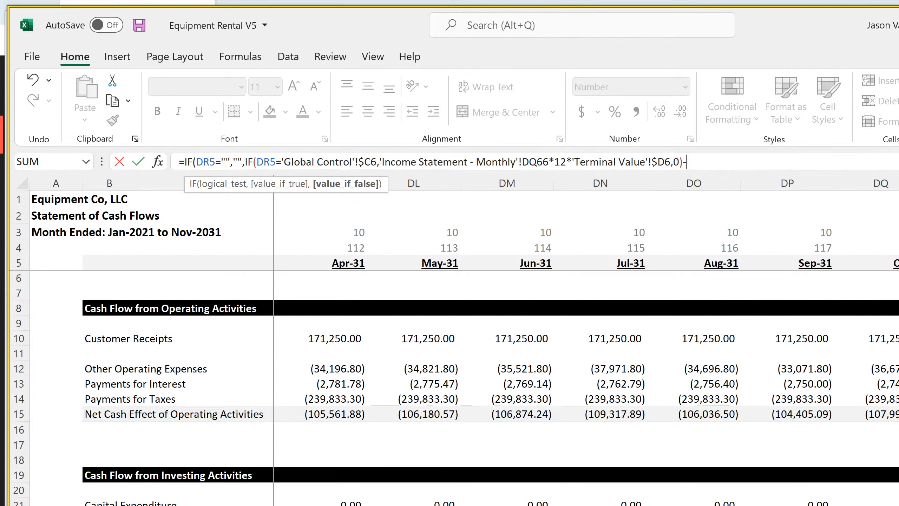
# Try subtracting the sum of the Cap Ex values at sale in H4:H14 within the DR22 formula
pyautogui.hotkey('ctrl', 'pageup')
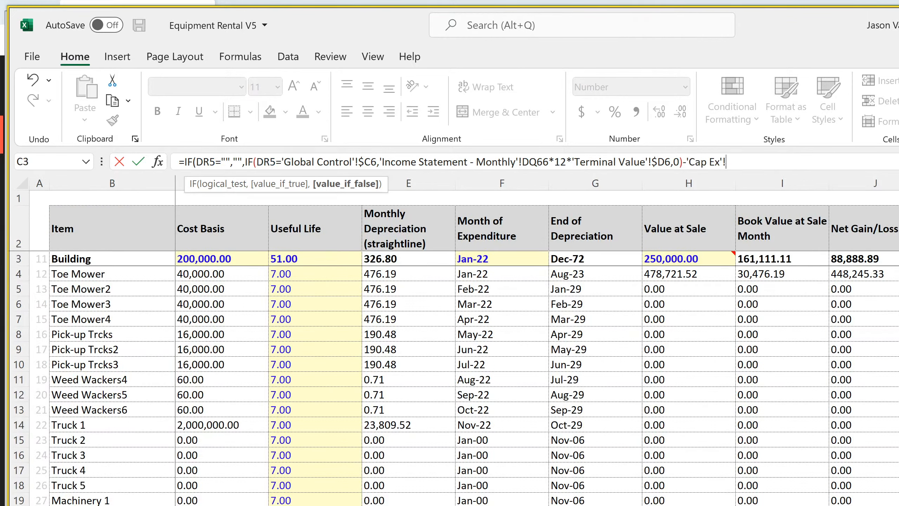
pyautogui.scroll(-20, 456, 378)
pyautogui.scroll(20, 456, 378)
pyautogui.press('BackSpace')
pyautogui.press('BackSpace')
pyautogui.press('BackSpace')
pyautogui.press('BackSpace')
pyautogui.press('BackSpace')
pyautogui.press('BackSpace')
pyautogui.press('BackSpace')
pyautogui.press('BackSpace')
pyautogui.write('sum(')
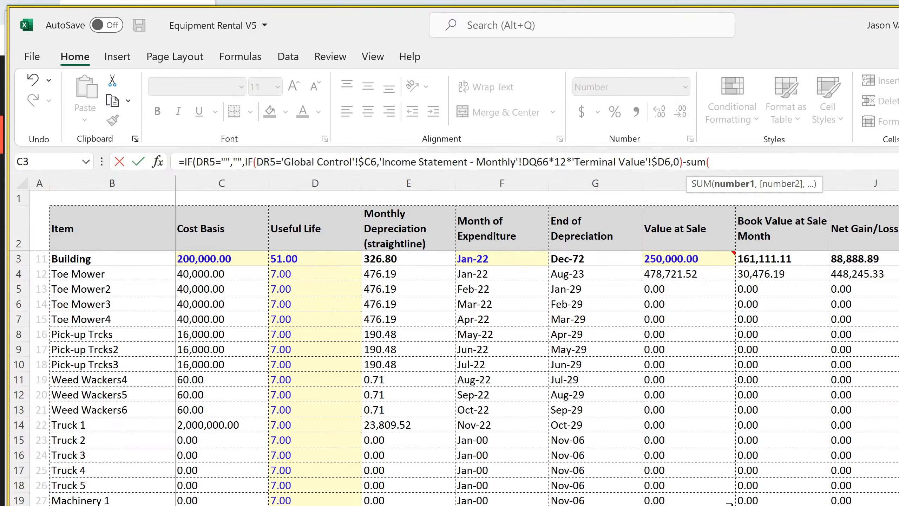
pyautogui.moveTo(704, 276); pyautogui.dragTo(707, 418)
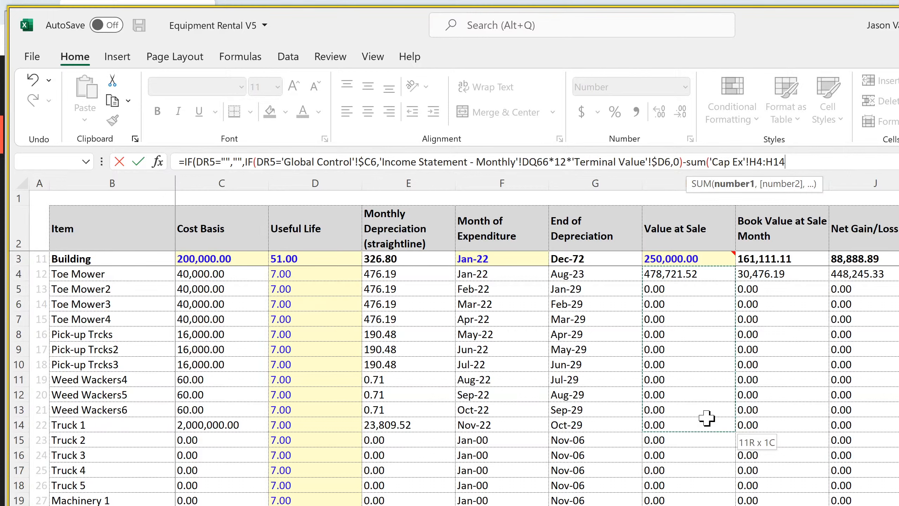
pyautogui.moveTo(707, 418); pyautogui.dragTo(707, 418)
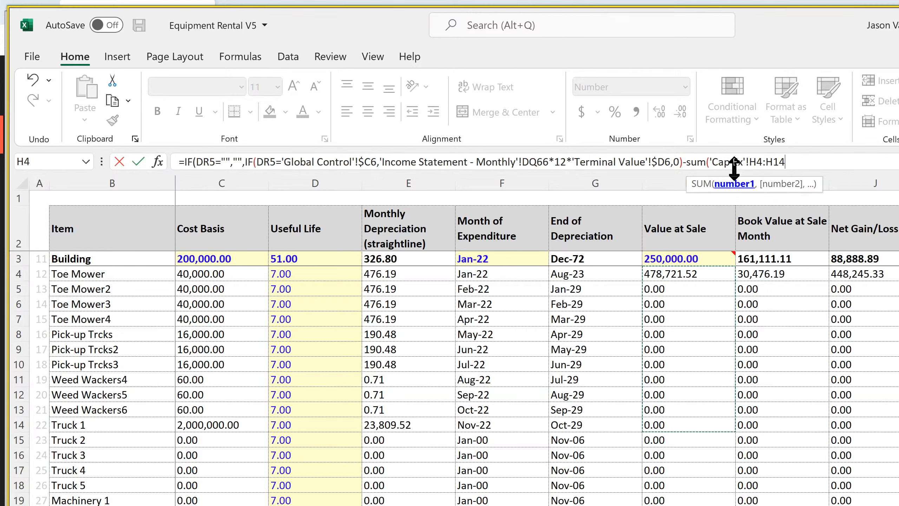
pyautogui.moveTo(687, 162); pyautogui.dragTo(883, 164)
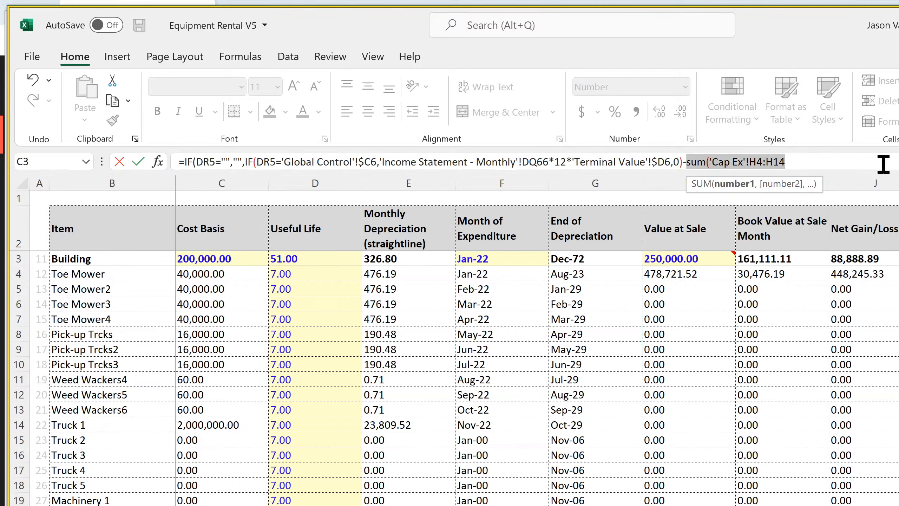
pyautogui.press('BackSpace')
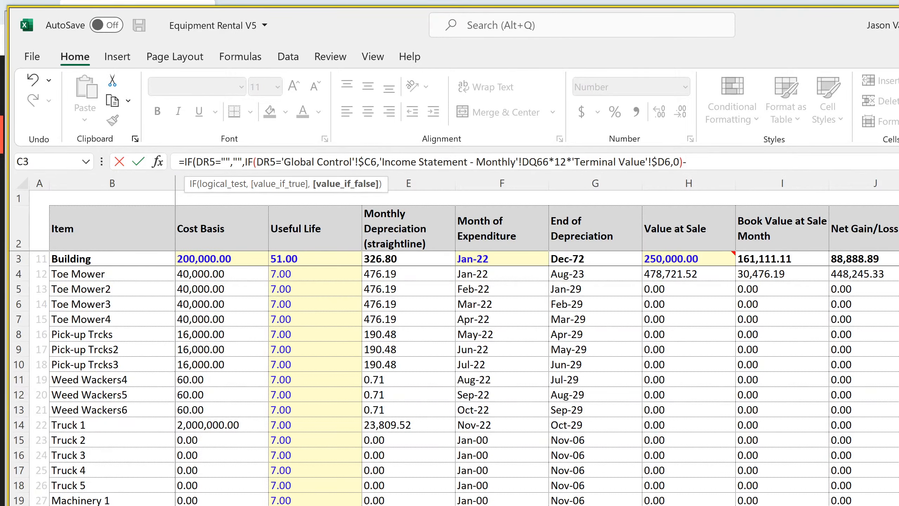
# Subtract the remaining amount applied to CapEx, 'Terminal Value'!D10, at the end of the DR22 formula and commit it
pyautogui.hotkey('ctrl', 'pagedown')
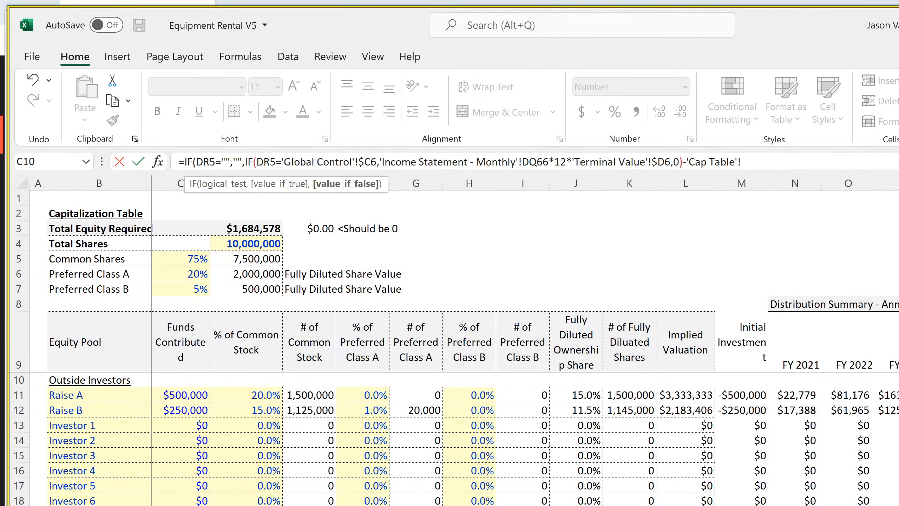
pyautogui.hotkey('ctrl', 'pagedown')
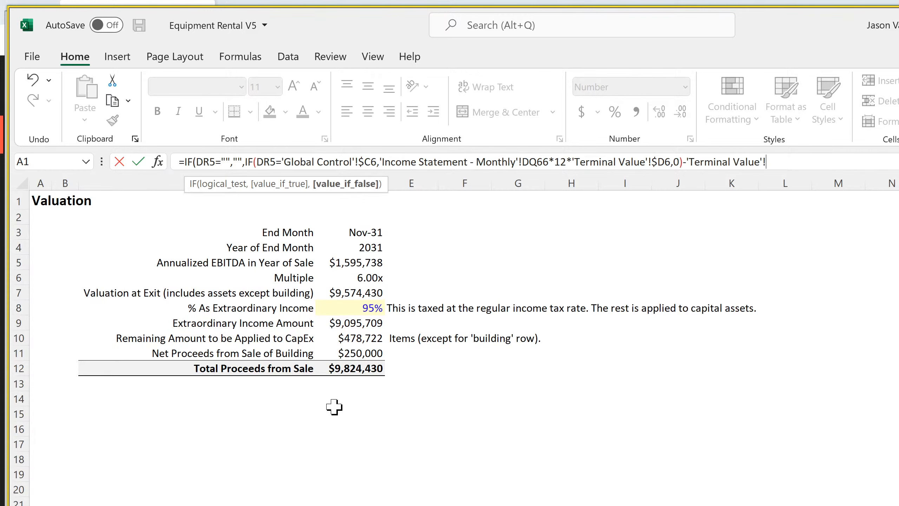
pyautogui.click(360, 335)
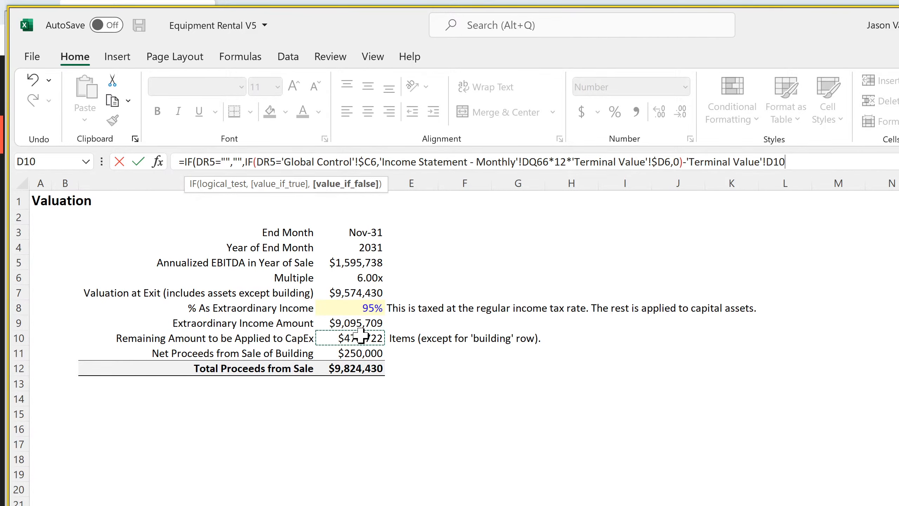
pyautogui.press('Return')
pyautogui.press('Return')
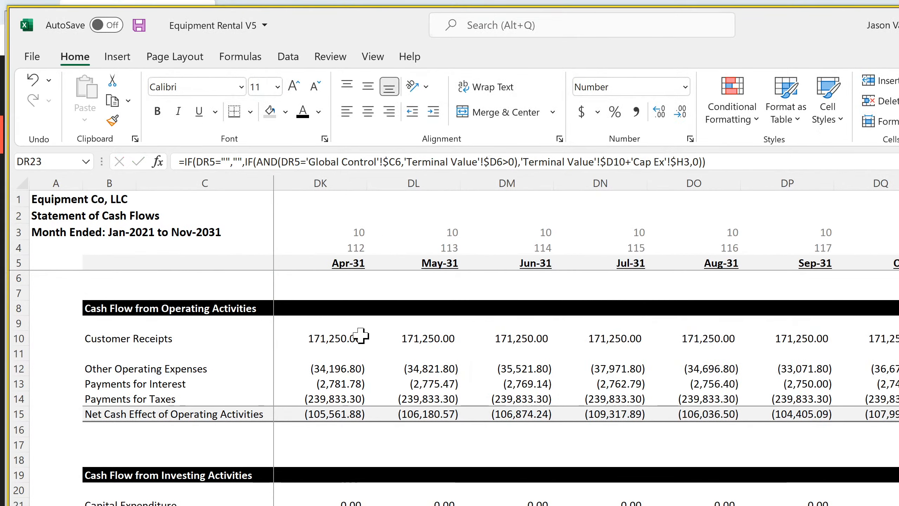
pyautogui.press('Up')
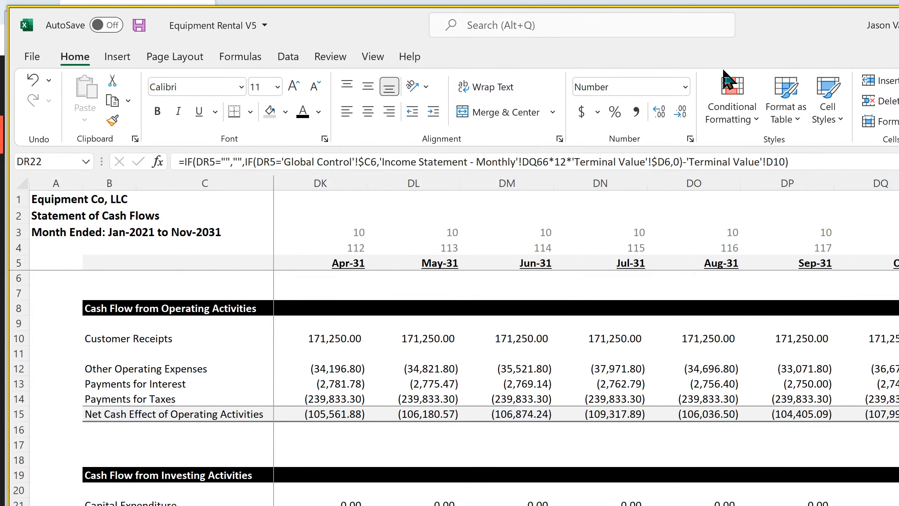
# Lock the column of the subtracted Terminal Value reference in DR22 so that it reads $D10
pyautogui.click(770, 162)
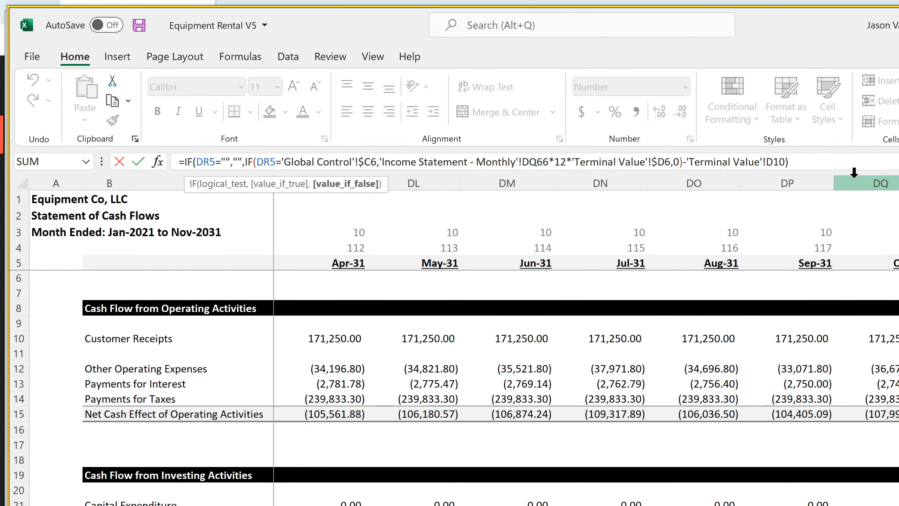
pyautogui.write('$')
pyautogui.press('Return')
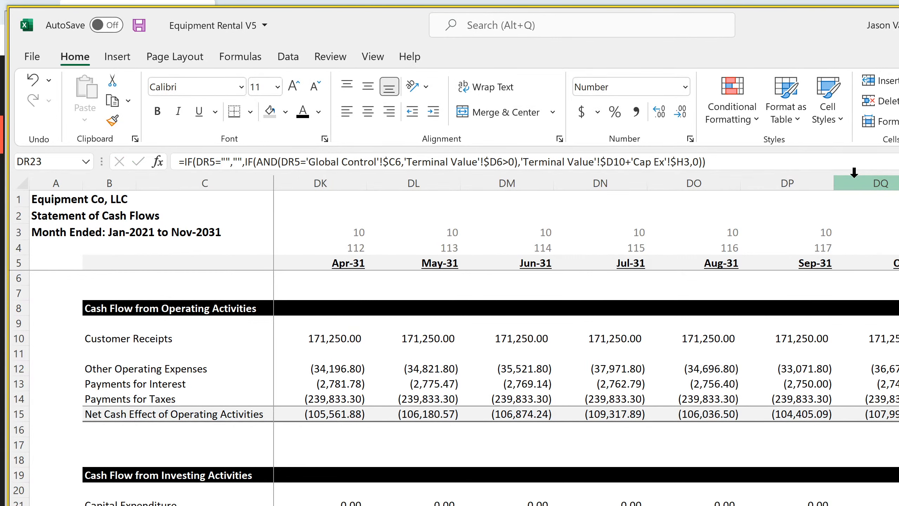
pyautogui.press('Up')
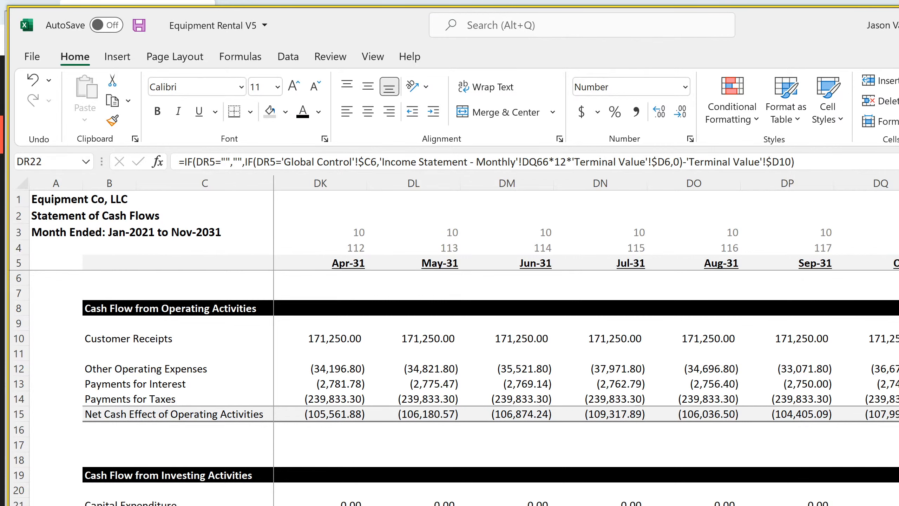
# Extend the DR22 Sale of Business formula back across row 22 to the Jan-22 column D
pyautogui.hscroll(-12, 584, 340)
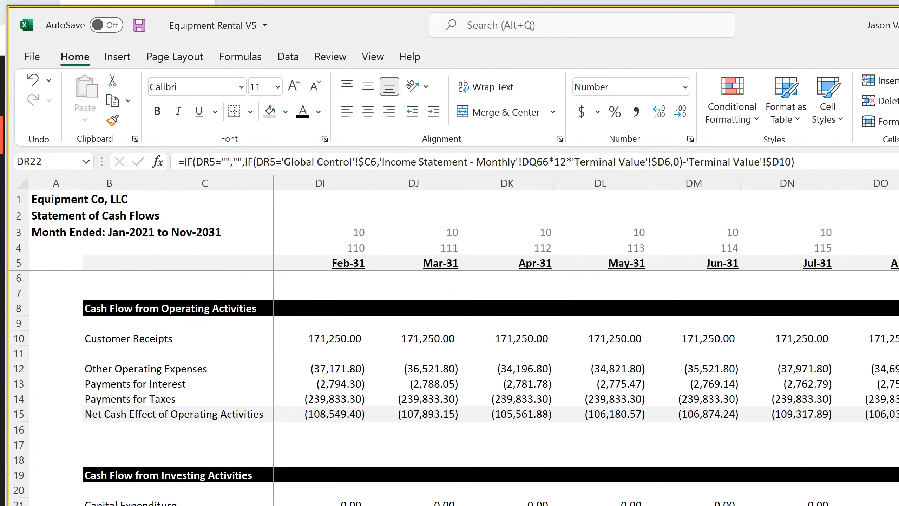
pyautogui.hscroll(-20, 585, 340)
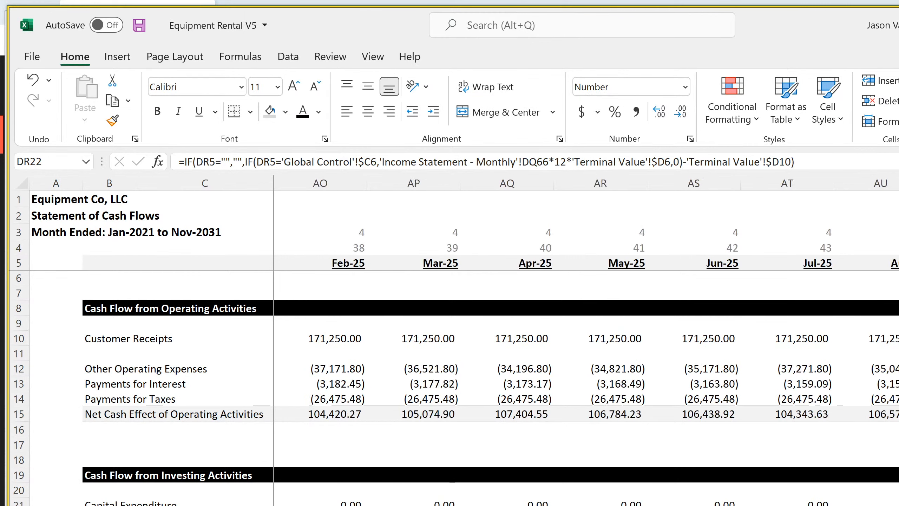
pyautogui.hscroll(-5, 584, 340)
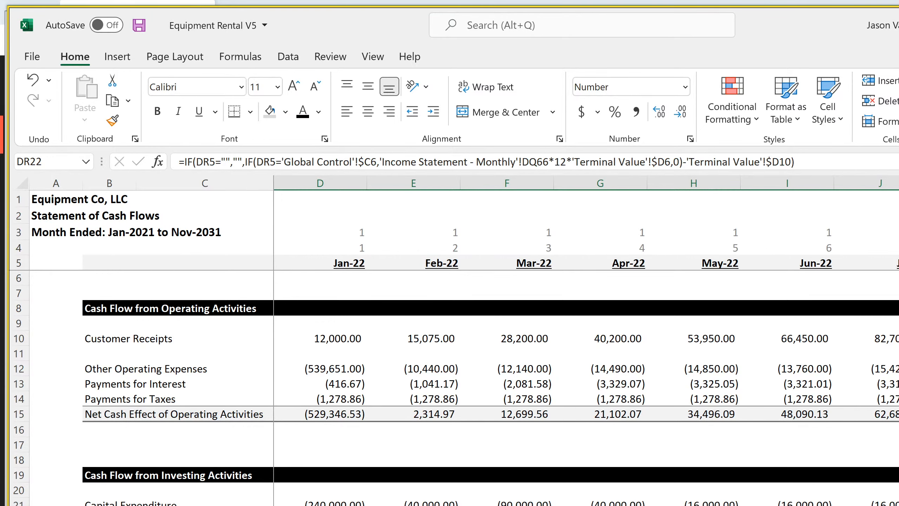
pyautogui.hscroll(15, 584, 340)
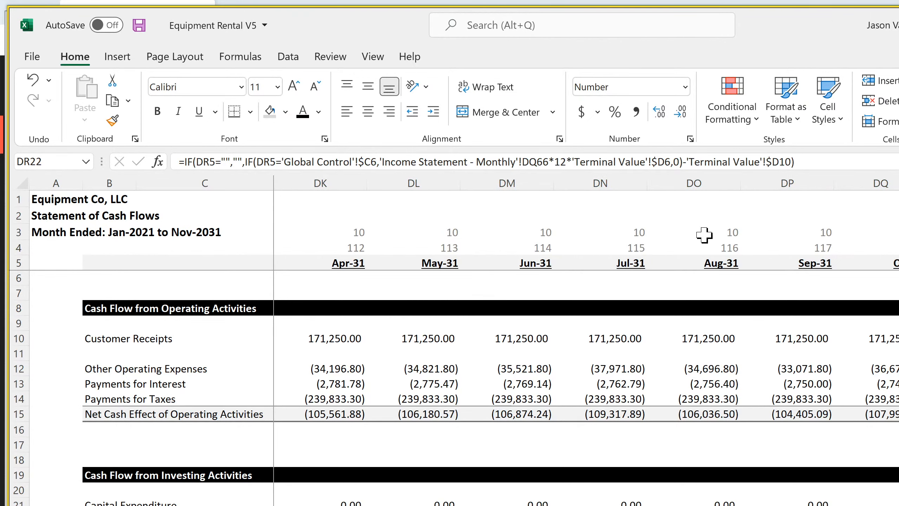
# Rework DR22 so the $D10 subtraction sits inside the inner IF, ending with 'Terminal Value'!$D6-'Terminal Value'!$D10,0))
pyautogui.click(686, 162)
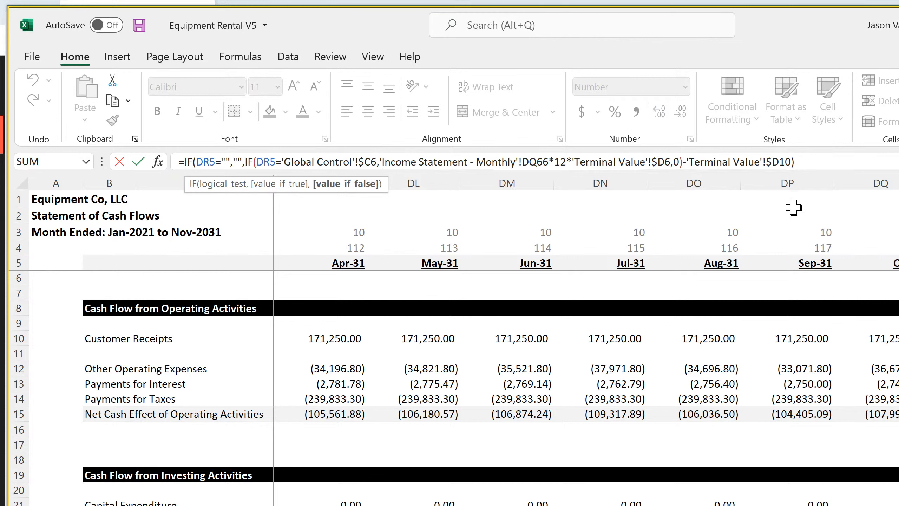
pyautogui.press('BackSpace')
pyautogui.press('BackSpace')
pyautogui.press('BackSpace')
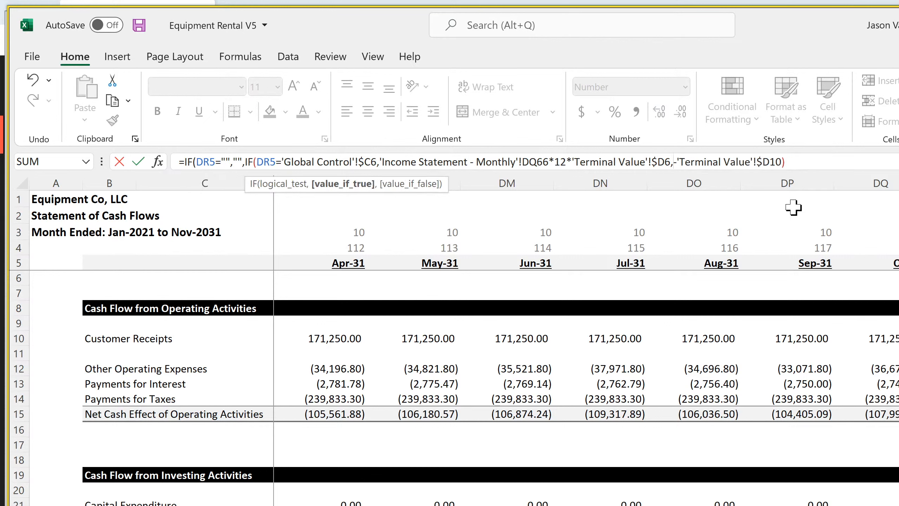
pyautogui.click(846, 153)
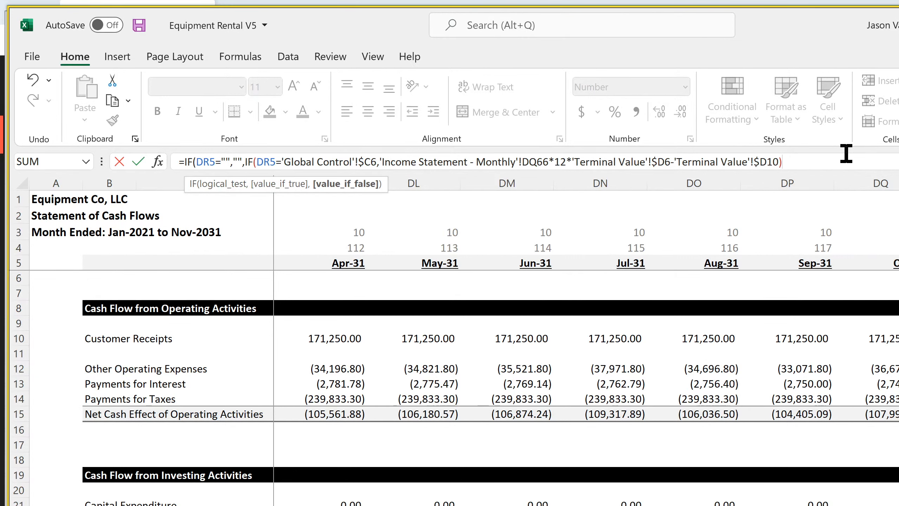
pyautogui.press('BackSpace')
pyautogui.write(',0')
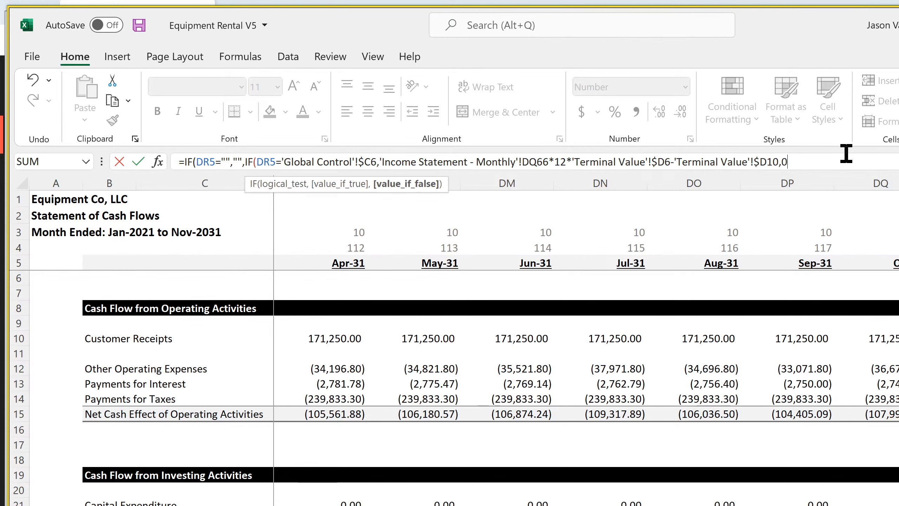
pyautogui.press('Return')
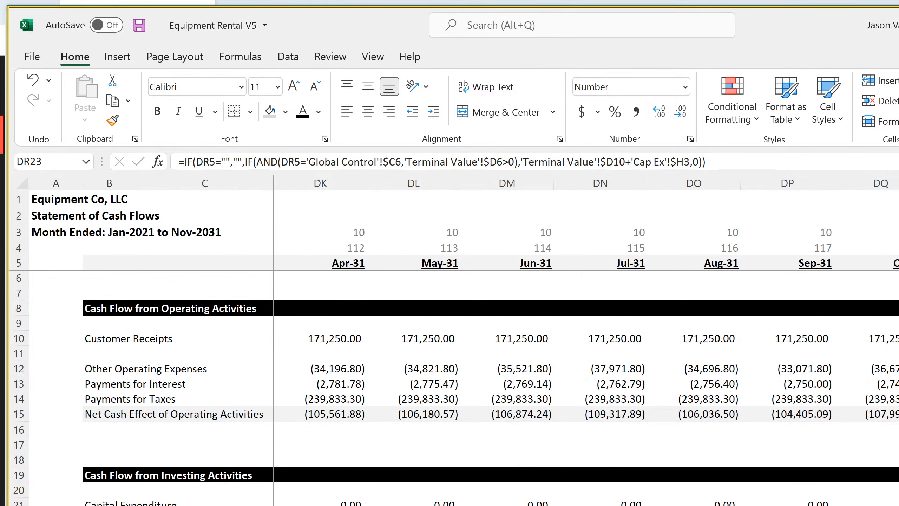
pyautogui.press('Up')
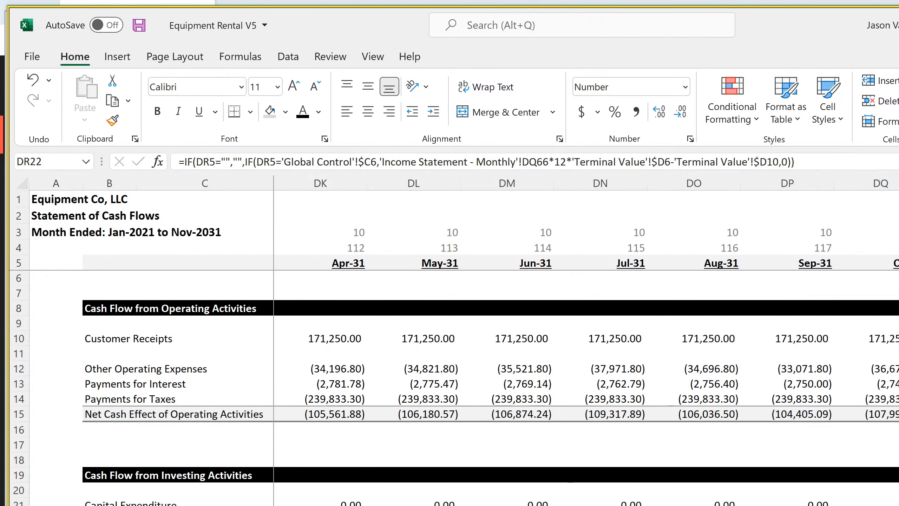
# Apply the corrected Sale of Business formula across row 22 starting from D22, and save the workbook
pyautogui.hscroll(-20, 496, 340)
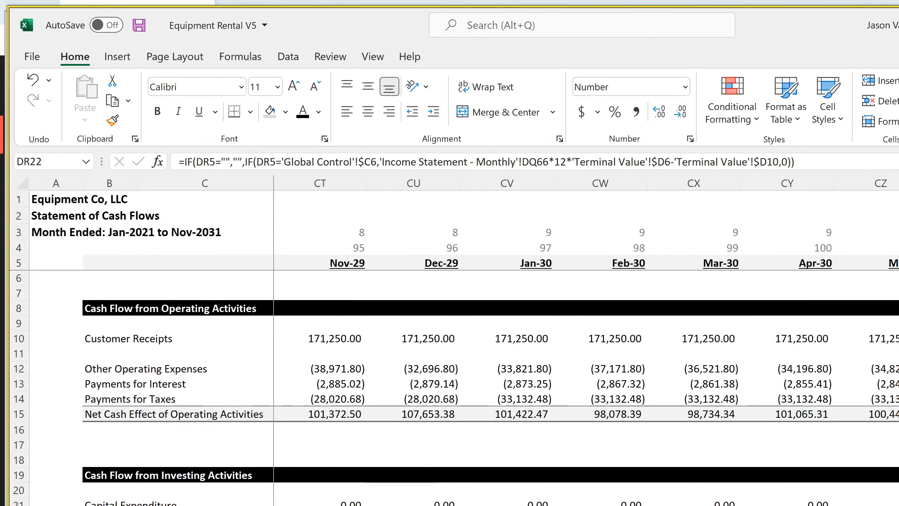
pyautogui.hscroll(-16, 496, 340)
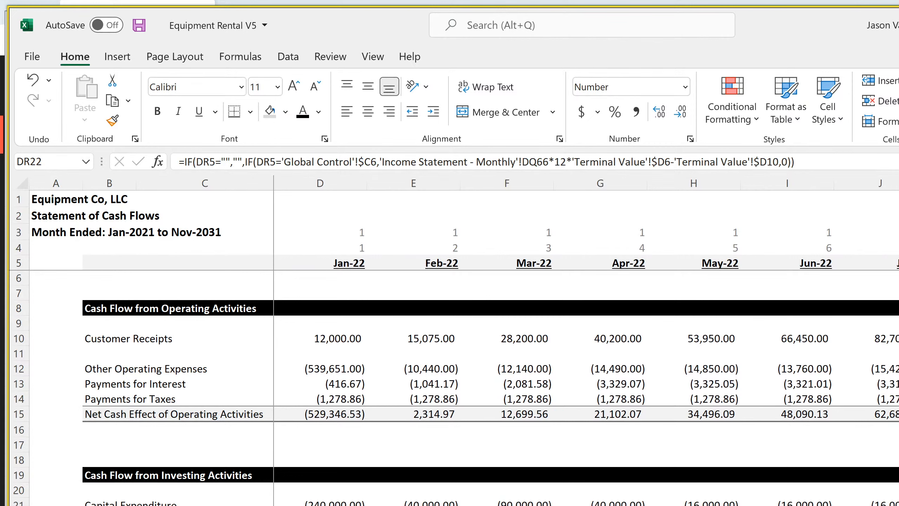
pyautogui.keyDown('shift'); pyautogui.click(320, 505); pyautogui.keyUp('shift')
pyautogui.click(320, 505)
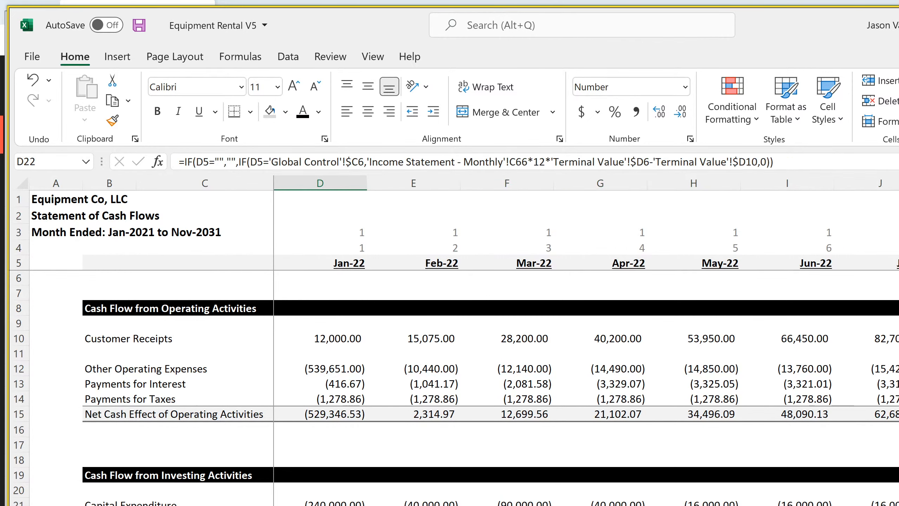
pyautogui.hscroll(6, 496, 340)
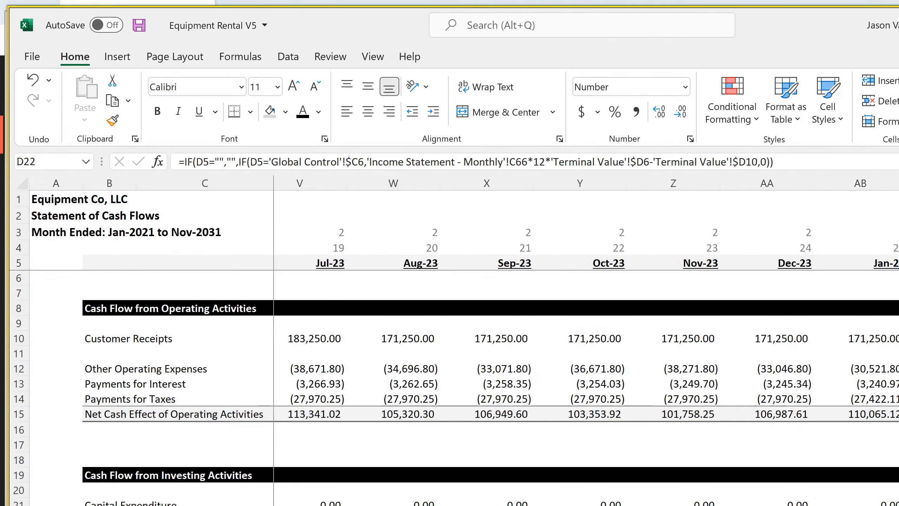
pyautogui.hscroll(20, 496, 340)
pyautogui.hscroll(3, 496, 340)
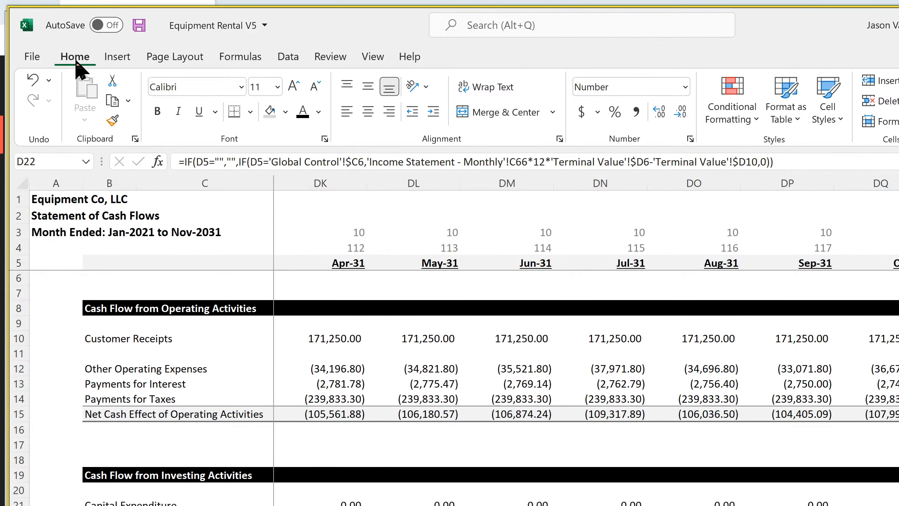
pyautogui.click(138, 25)
# Check the Sale of Business entry in DR22 and the surrounding cash flows, and return to the Global Control sheet
pyautogui.hotkey('ctrl', 'Right')
pyautogui.scroll(-4, 454, 388)
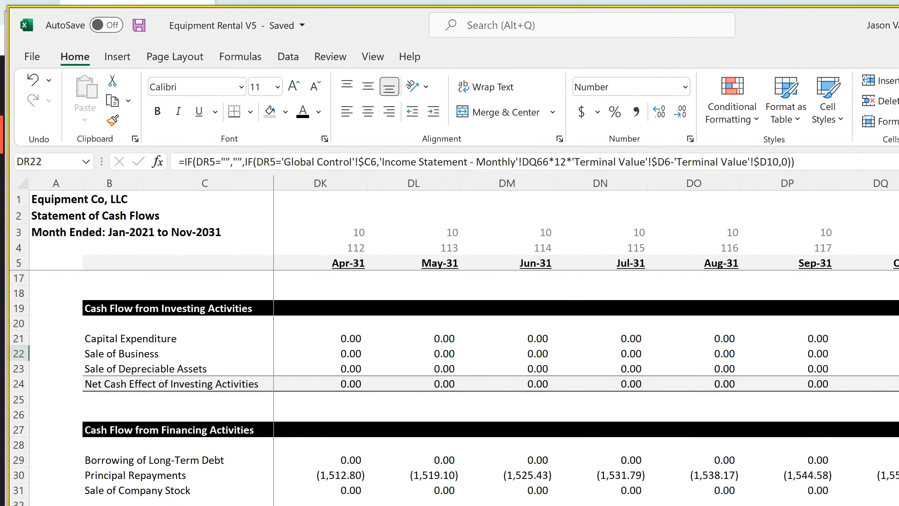
pyautogui.scroll(4, 454, 388)
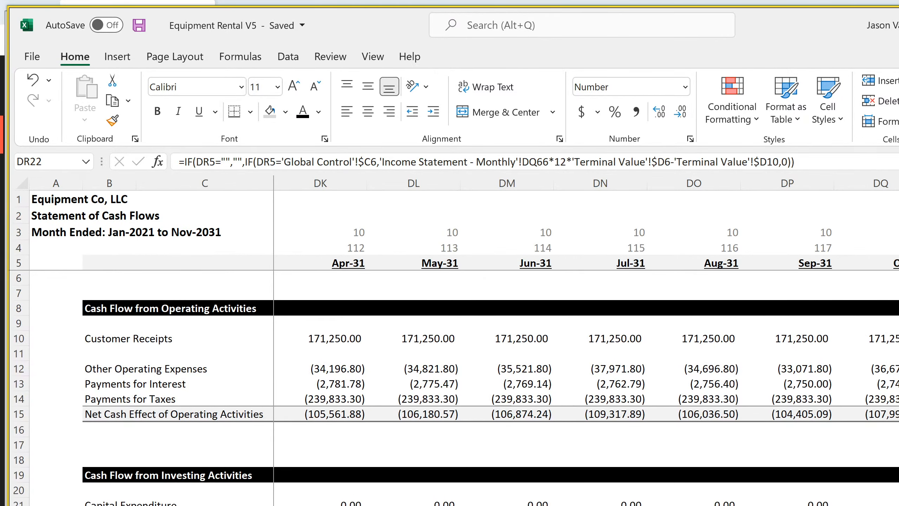
pyautogui.hscroll(-10, 587, 342)
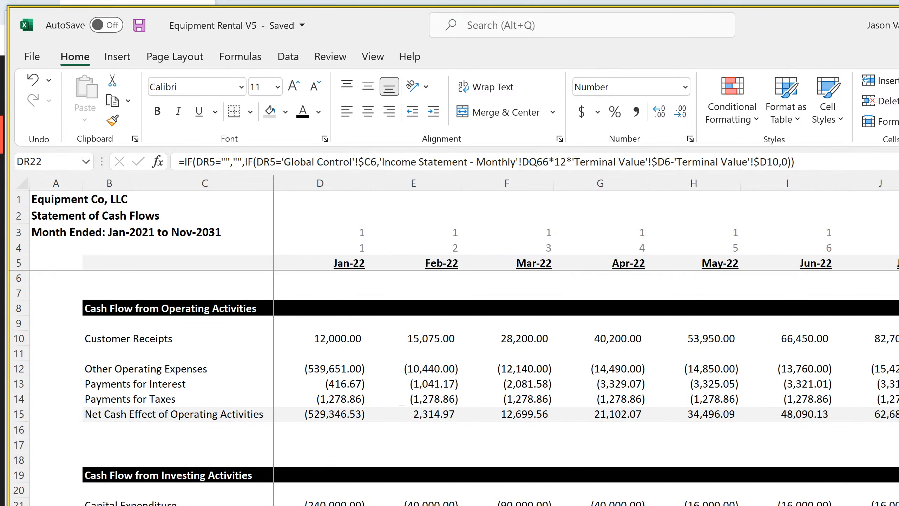
pyautogui.hotkey('ctrl', 'pageup')
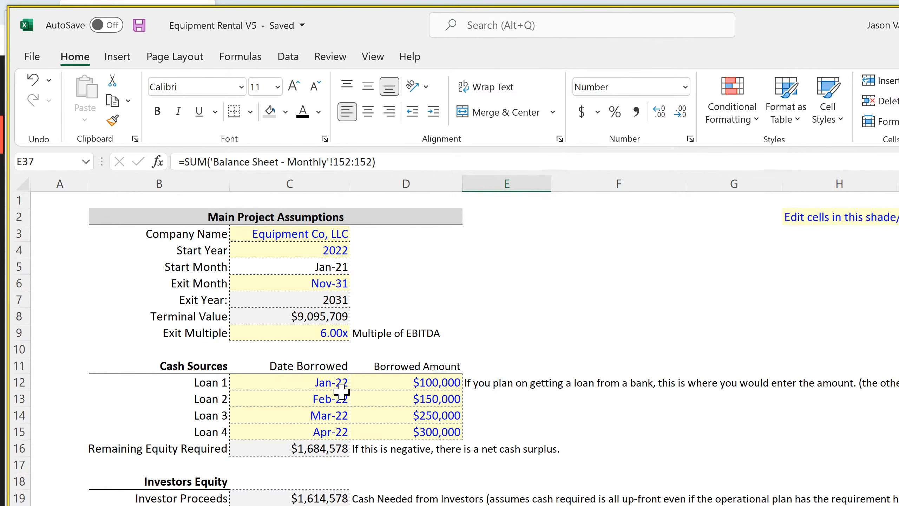
# Review the Check Summary on the Global Control sheet and set the Exit Month to Dec-30
pyautogui.scroll(-4, 342, 391)
pyautogui.scroll(-4, 341, 391)
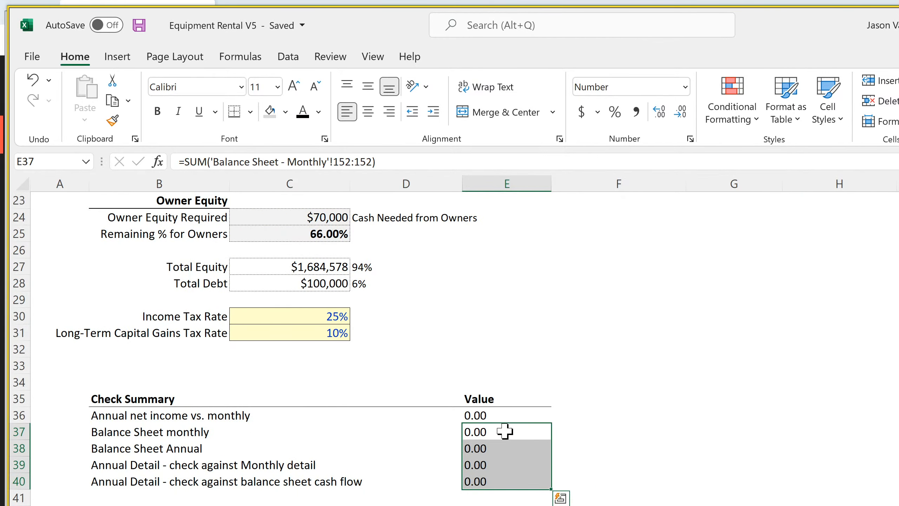
pyautogui.scroll(8, 472, 460)
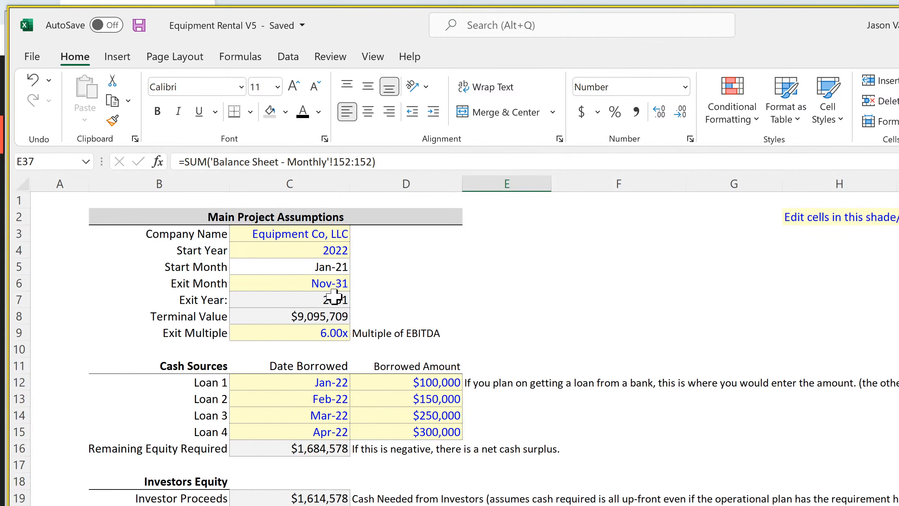
pyautogui.click(331, 287)
pyautogui.click(357, 284)
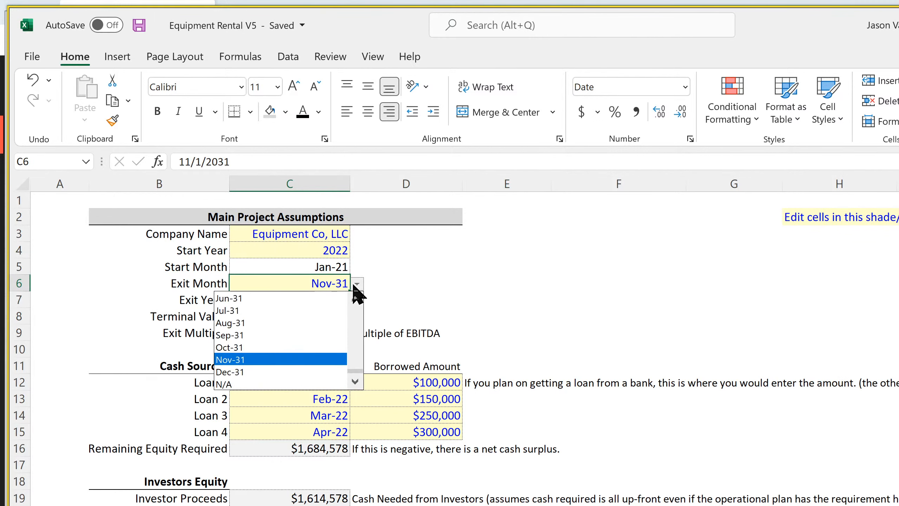
pyautogui.scroll(5, 353, 303)
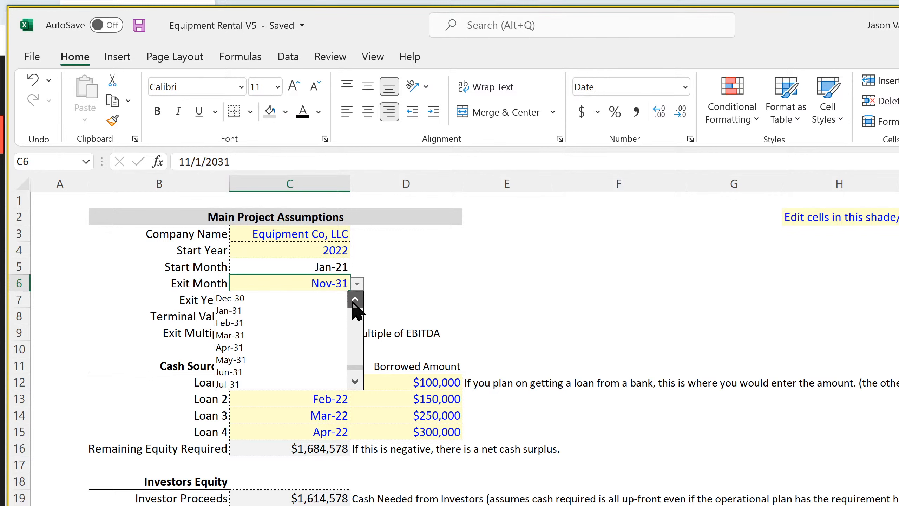
pyautogui.scroll(2, 353, 302)
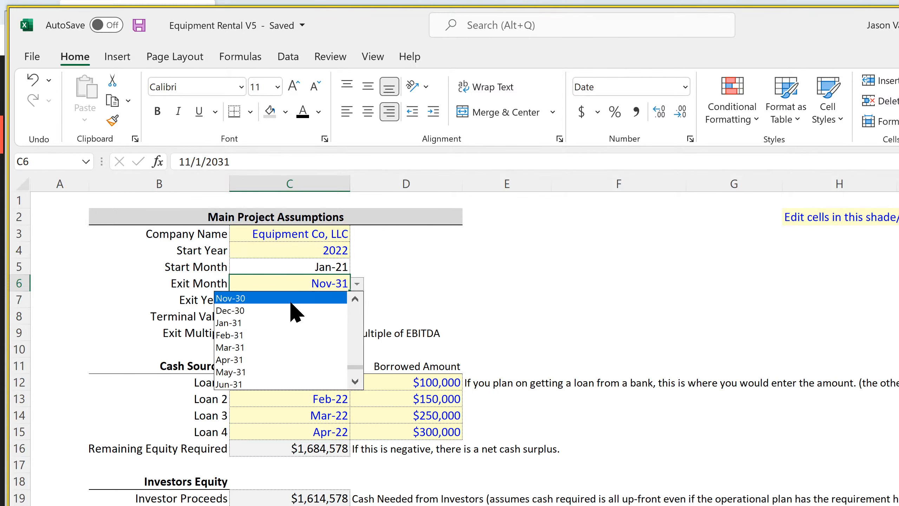
pyautogui.click(252, 310)
# Check the Check Summary values and trace the E40 balance sheet cash flow check through Annual Detail P153 to the annual balance sheet
pyautogui.scroll(-4, 548, 426)
pyautogui.scroll(-4, 548, 426)
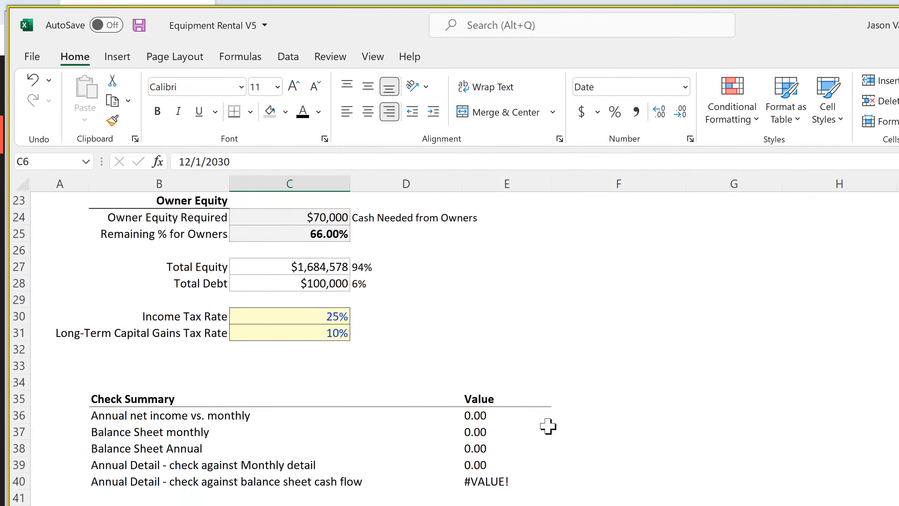
pyautogui.click(474, 415)
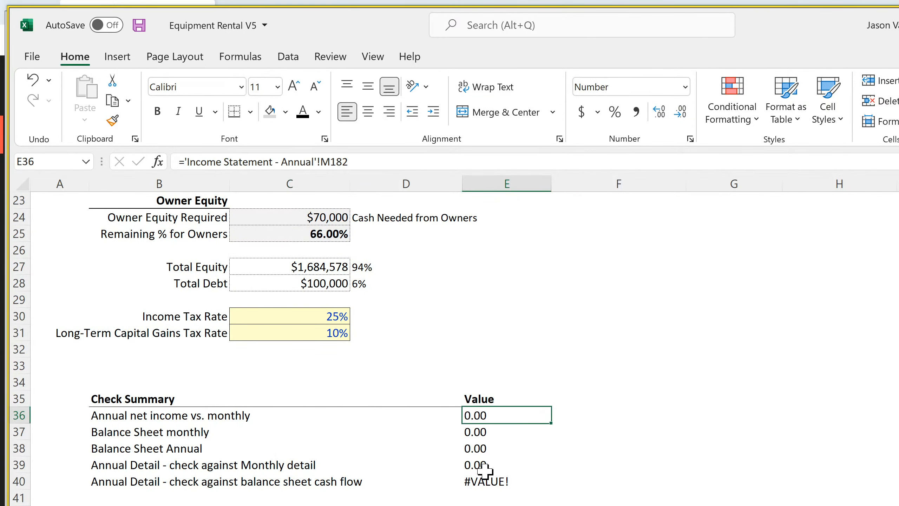
pyautogui.click(487, 481)
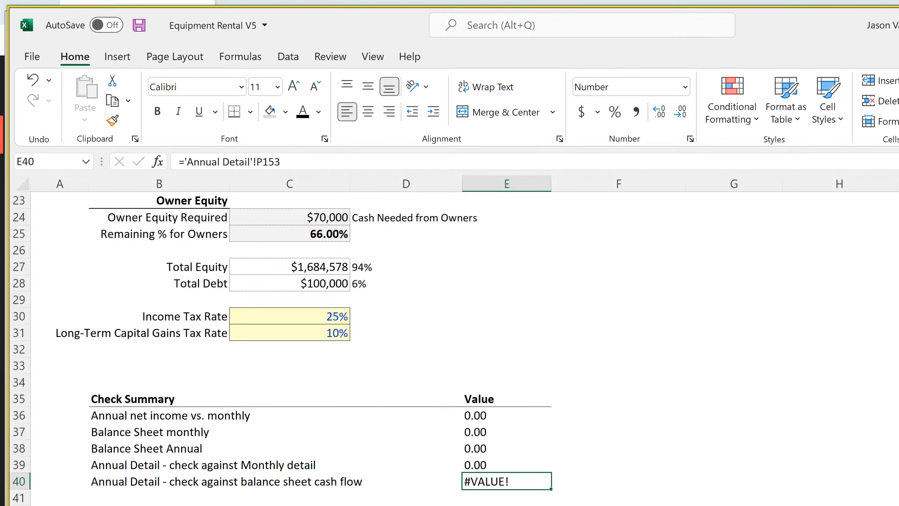
pyautogui.hotkey('ctrl', '[')
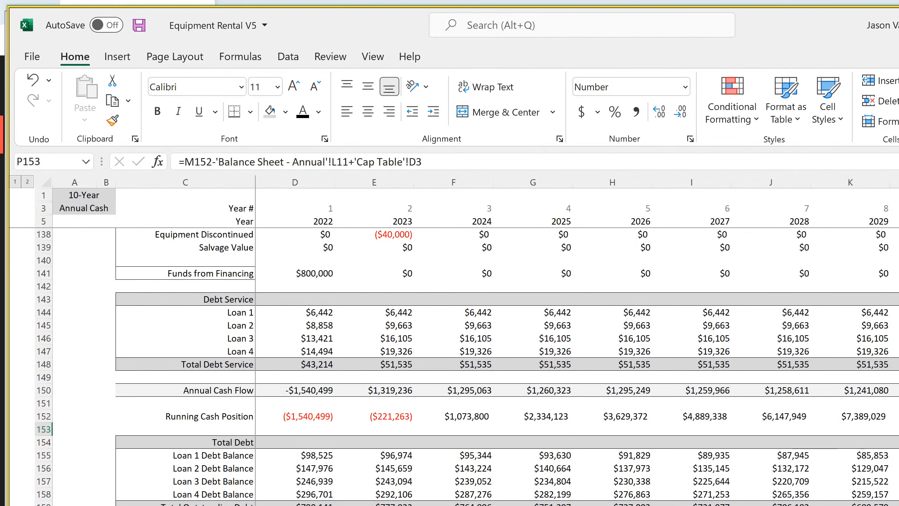
pyautogui.hotkey('ctrl', 'pagedown')
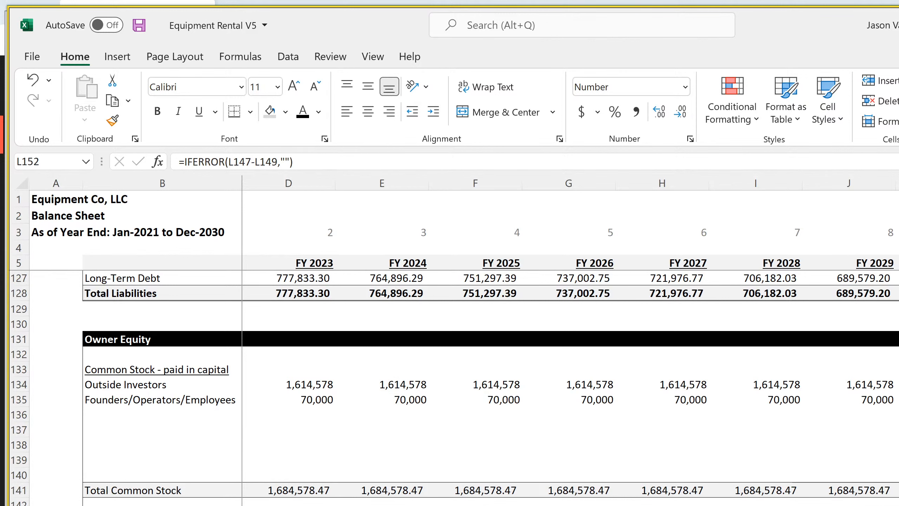
# Examine the formula in L143 and the HLOOKUP formulas in the Building and Toe Mower asset rows of the annual balance sheet
pyautogui.click(898, 505)
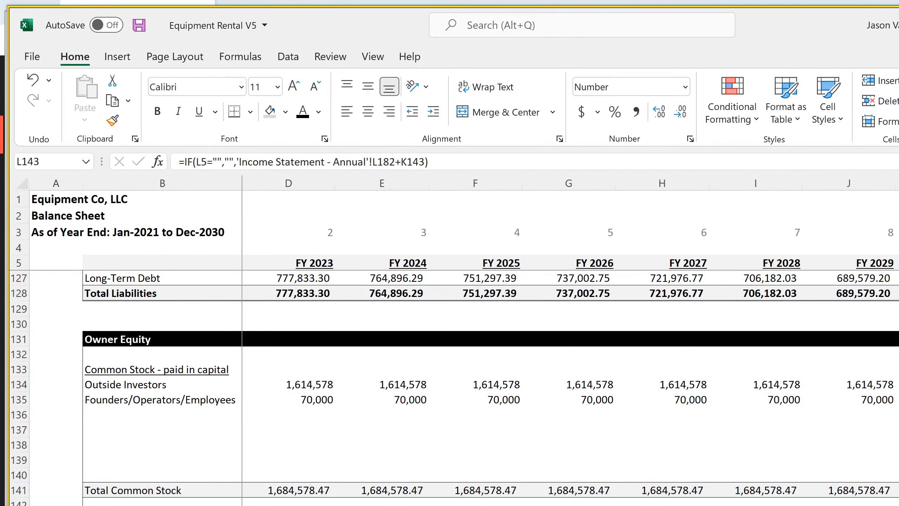
pyautogui.press('F2')
pyautogui.scroll(20, 456, 389)
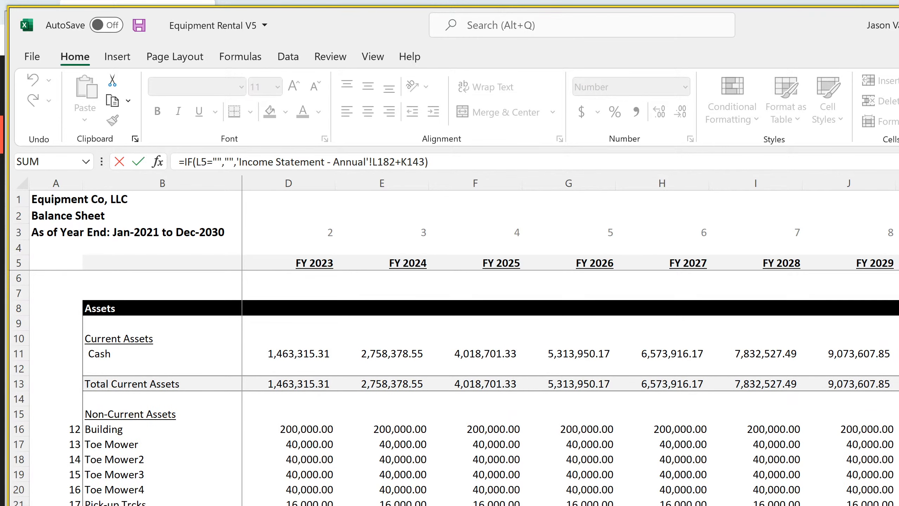
pyautogui.press('Return')
pyautogui.scroll(20, 456, 388)
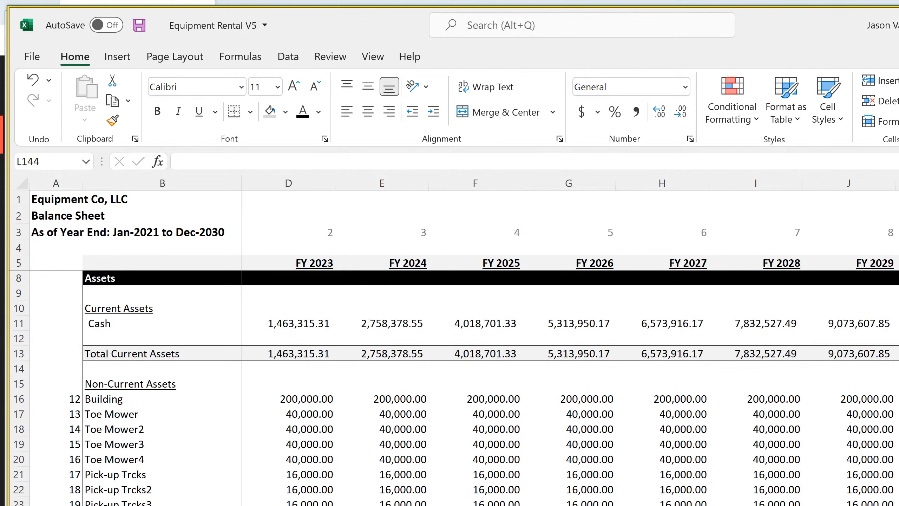
pyautogui.click(898, 429)
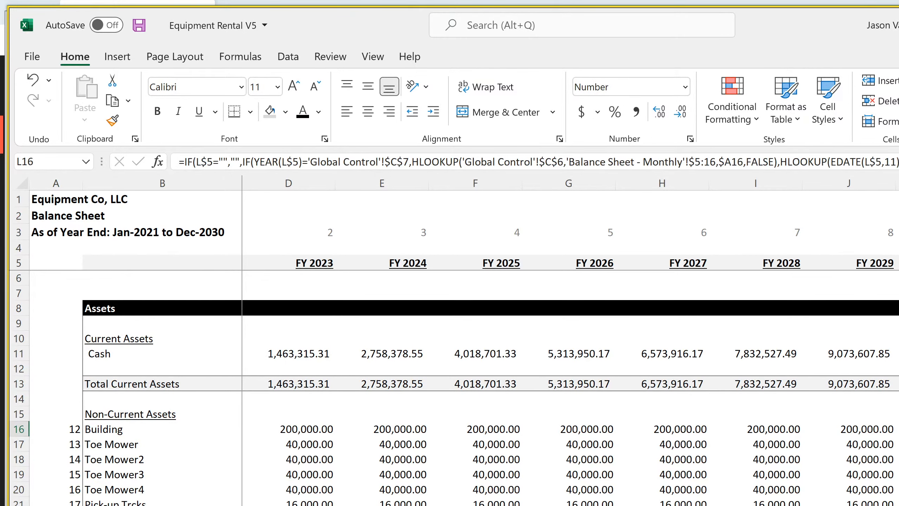
pyautogui.hscroll(-1, 456, 354)
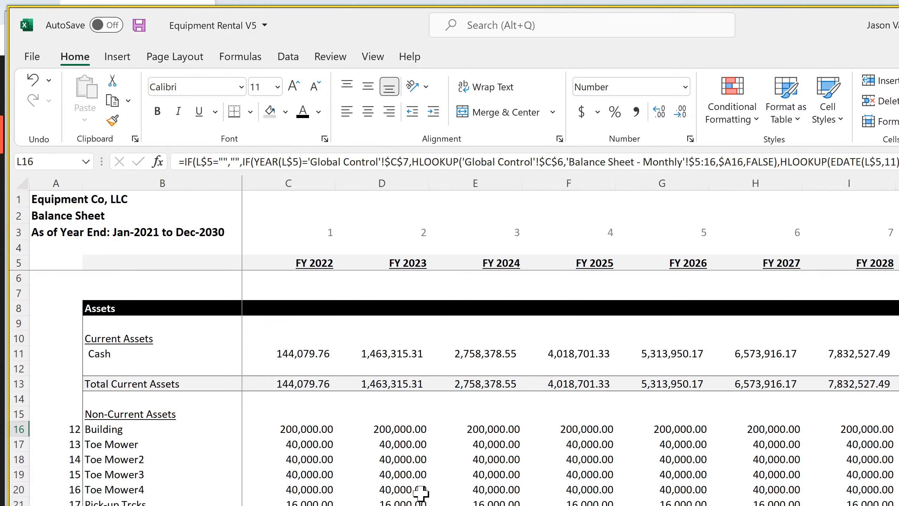
pyautogui.click(301, 429)
pyautogui.click(301, 459)
pyautogui.click(387, 489)
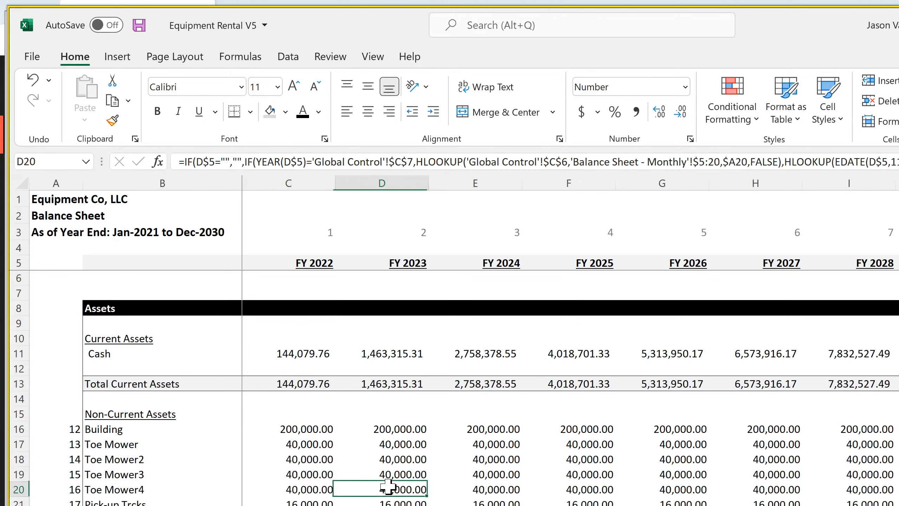
pyautogui.click(301, 445)
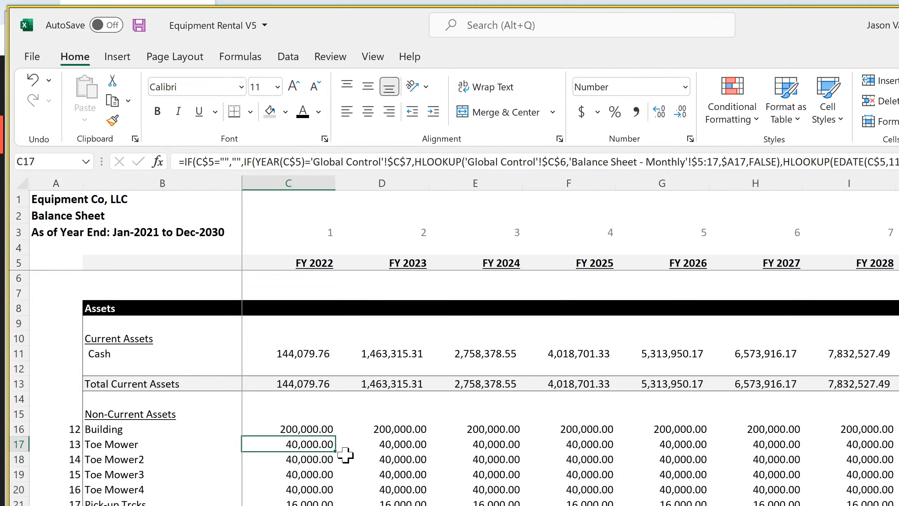
pyautogui.click(380, 460)
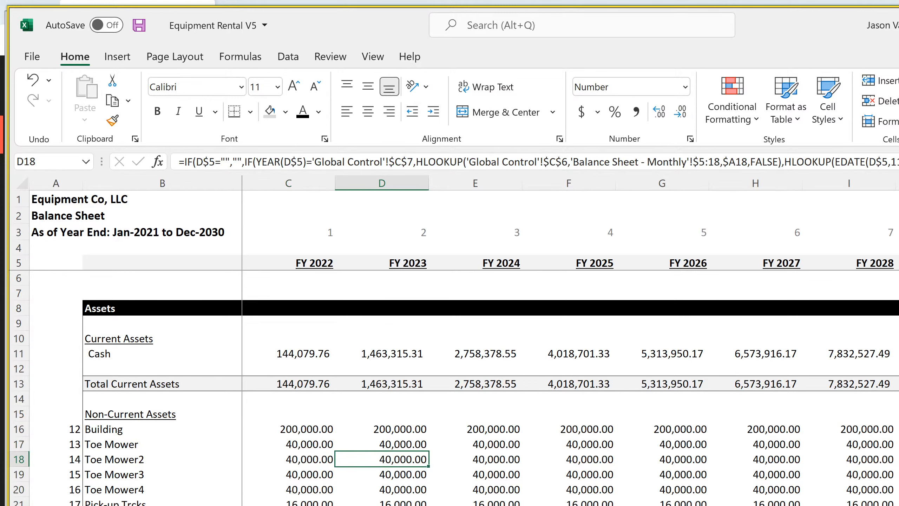
pyautogui.hotkey('ctrl', 'shift', 'u')
pyautogui.hotkey('ctrl', 'shift', 'u')
# Wrap the Building formula in C16 in IFERROR with 0 as the value returned on error
pyautogui.click(307, 428)
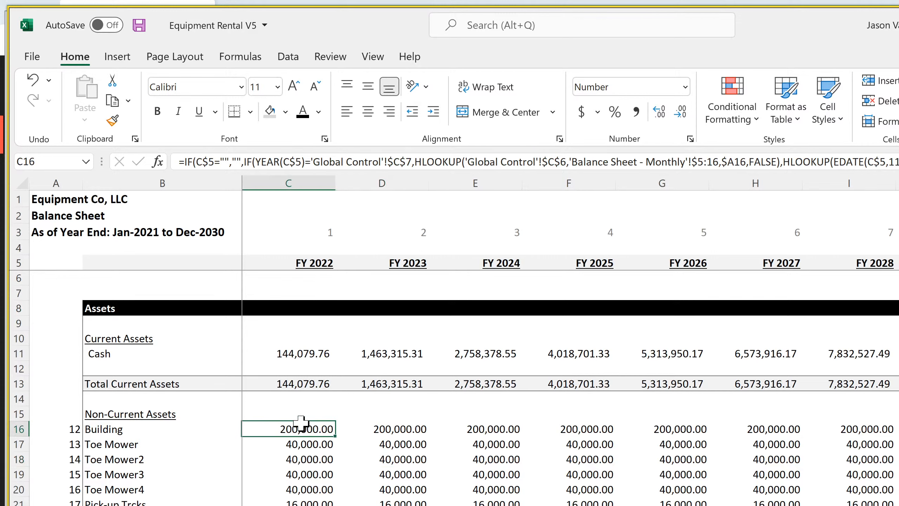
pyautogui.click(184, 162)
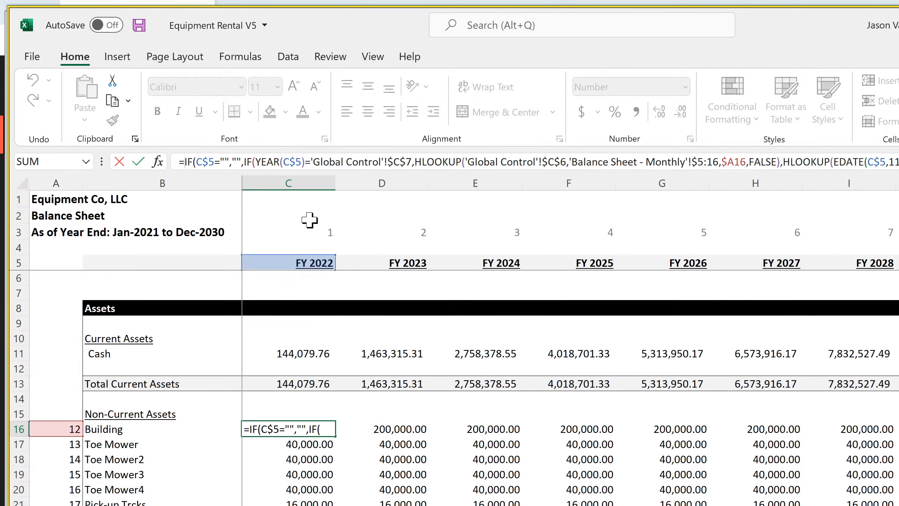
pyautogui.write('iferror(')
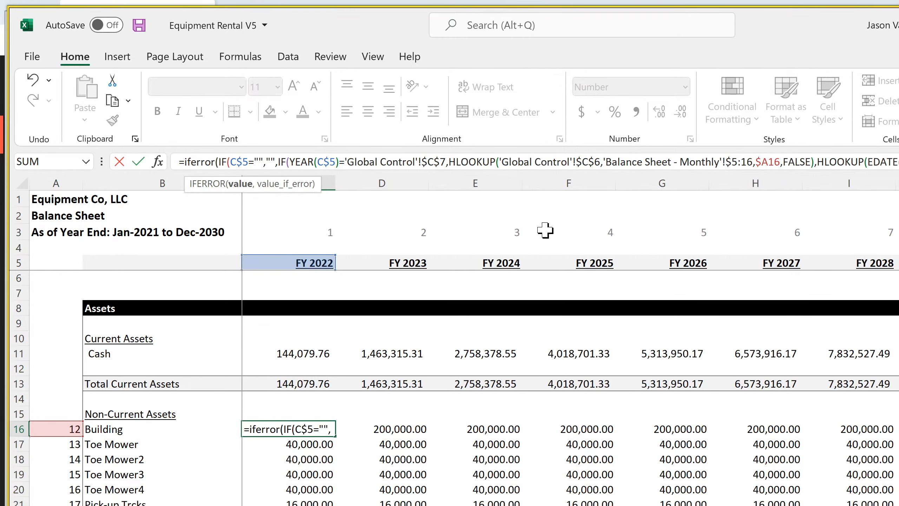
pyautogui.hotkey('ctrl', 'shift', 'u')
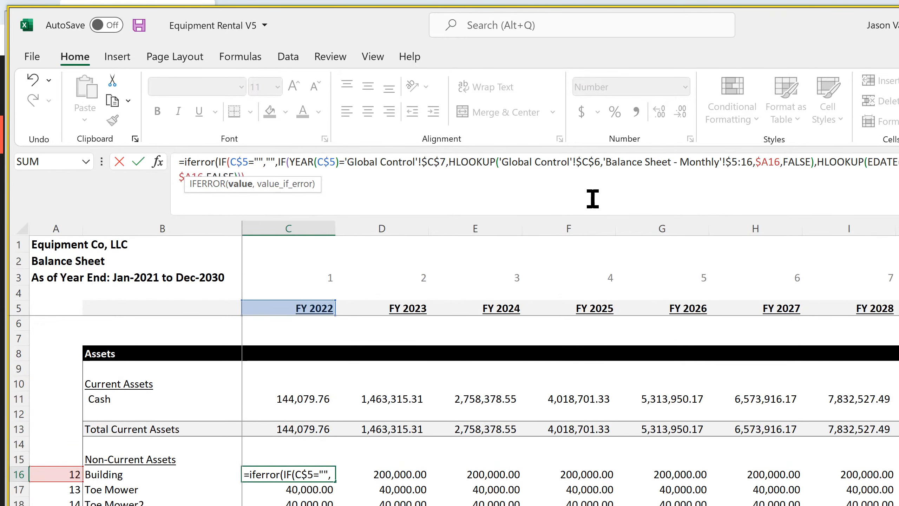
pyautogui.click(442, 184)
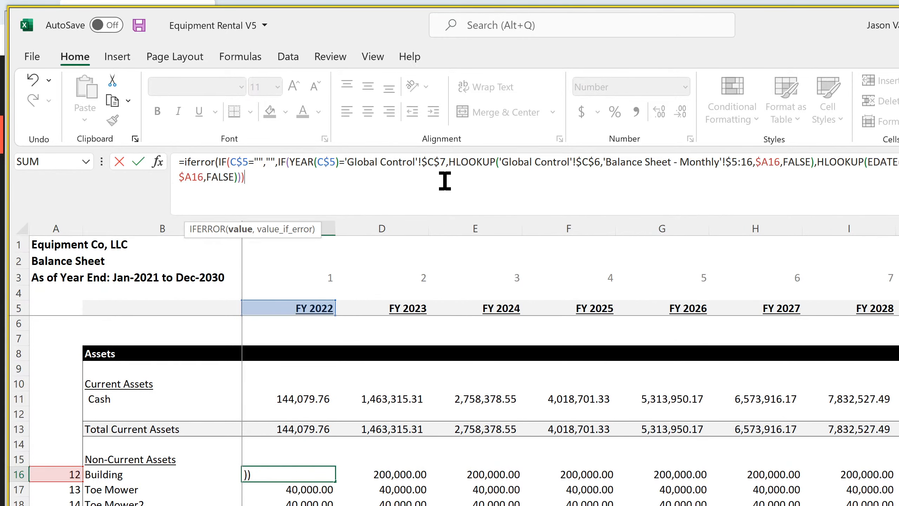
pyautogui.write('0')
pyautogui.press('Return')
pyautogui.press('Return')
pyautogui.write(',0')
pyautogui.press('Return')
pyautogui.press('Return')
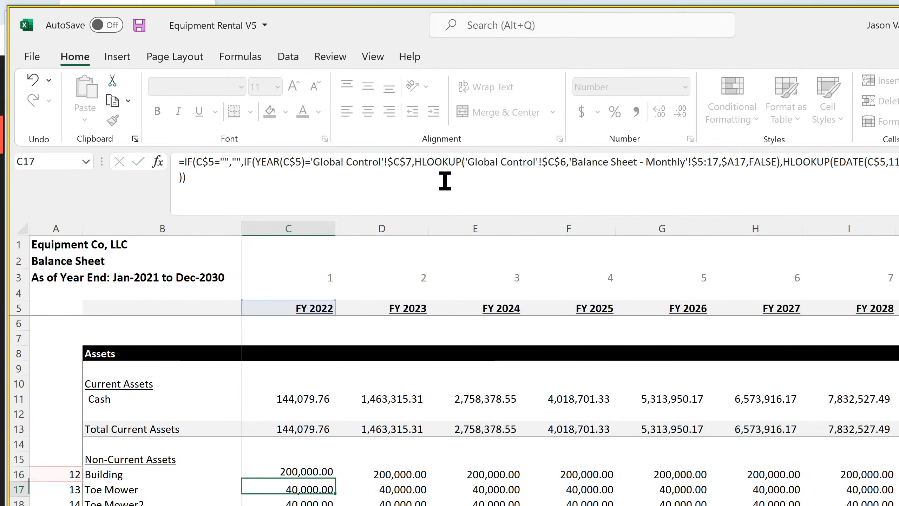
# Copy the C16 IFERROR formula across the fiscal year columns and down through the non-current asset rows
pyautogui.click(311, 476)
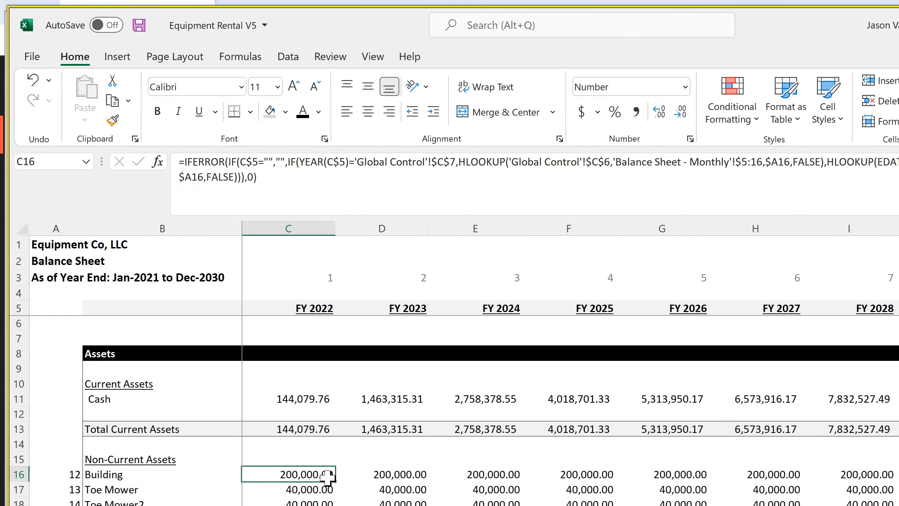
pyautogui.moveTo(331, 479); pyautogui.dragTo(898, 476)
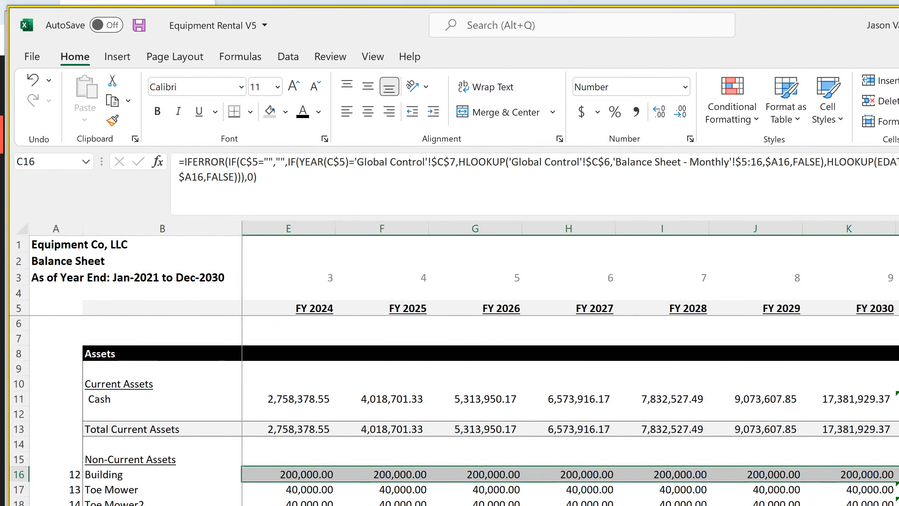
pyautogui.scroll(-11, 460, 407)
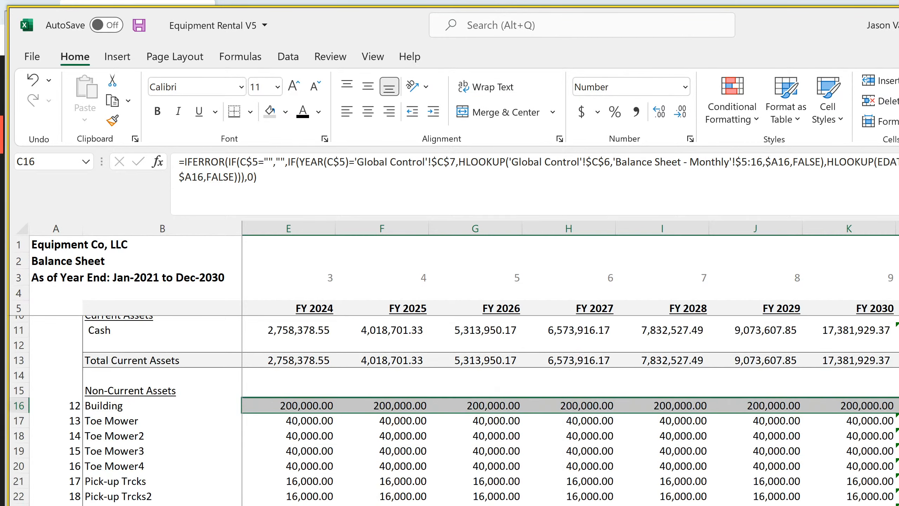
pyautogui.scroll(-18, 453, 411)
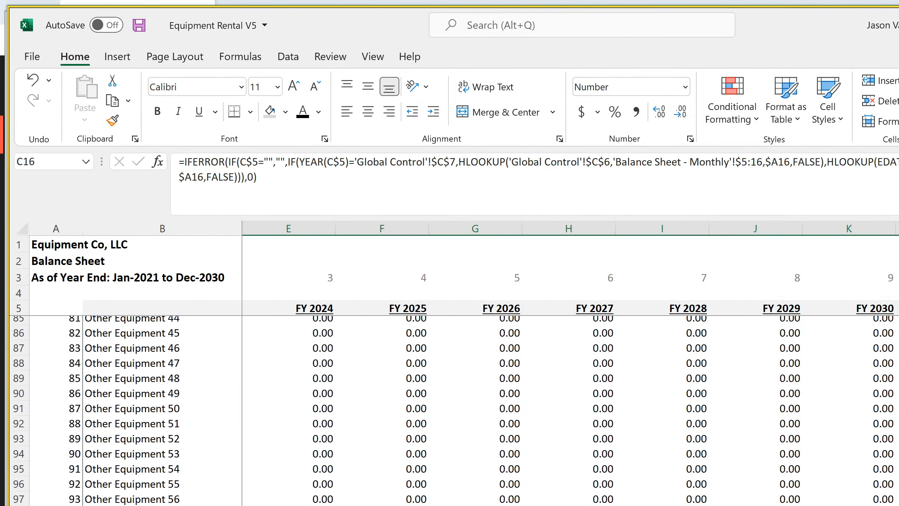
pyautogui.keyDown('shift'); pyautogui.click(885, 501); pyautogui.keyUp('shift')
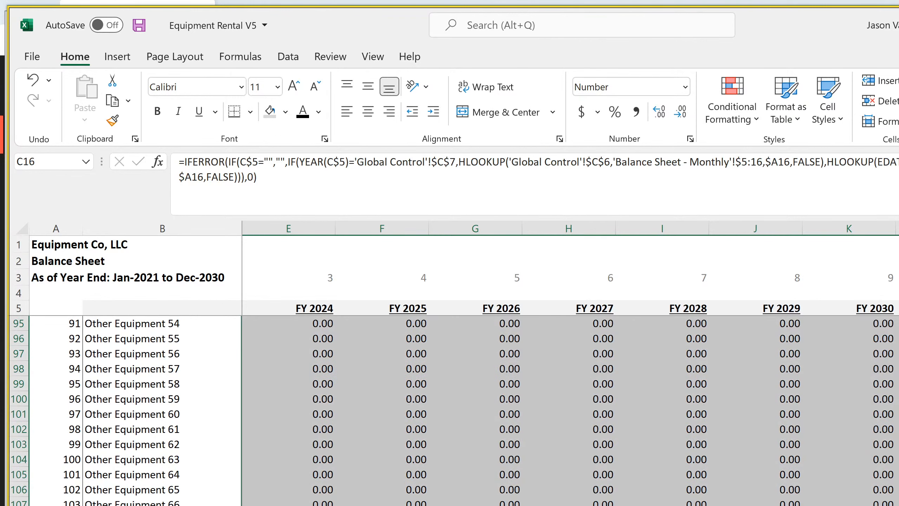
pyautogui.click(849, 503)
pyautogui.scroll(-4, 849, 503)
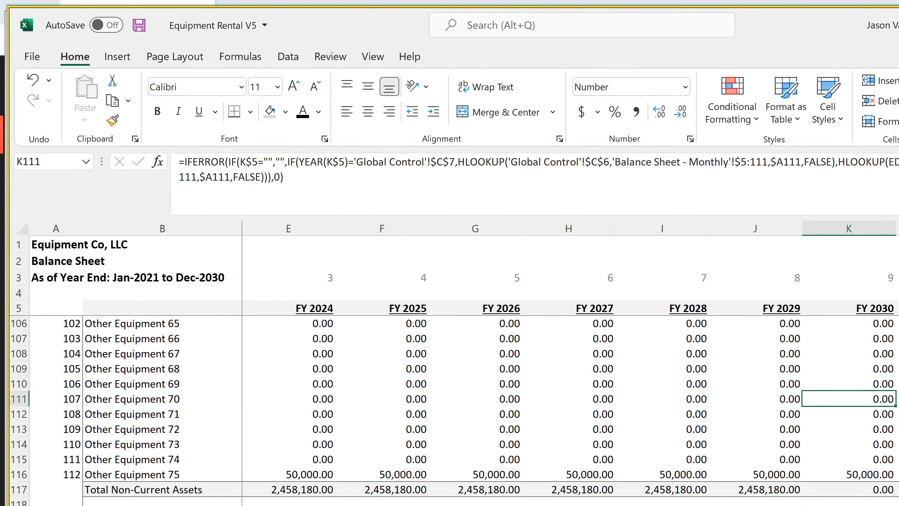
# Wrap the Accumulated Depreciation formula in D119 of the annual balance sheet in IFERROR, returning 0 on error
pyautogui.click(898, 505)
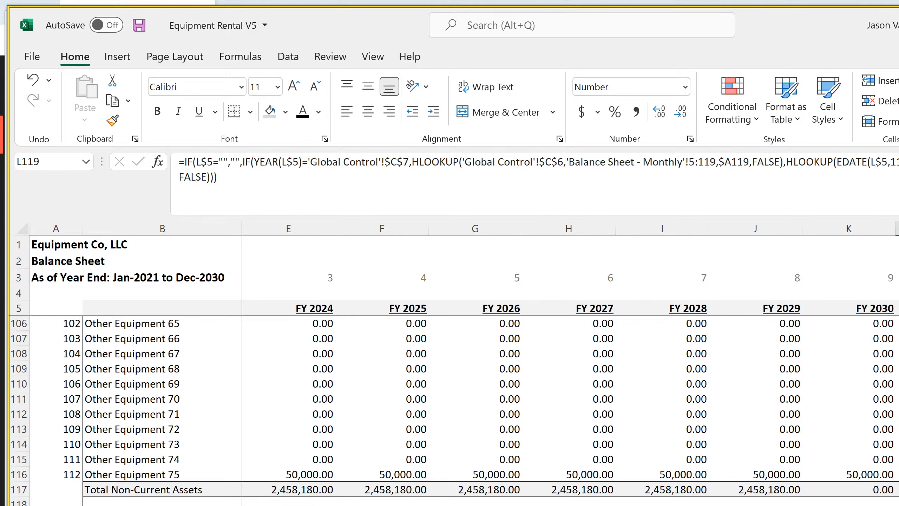
pyautogui.hscroll(-2, 566, 390)
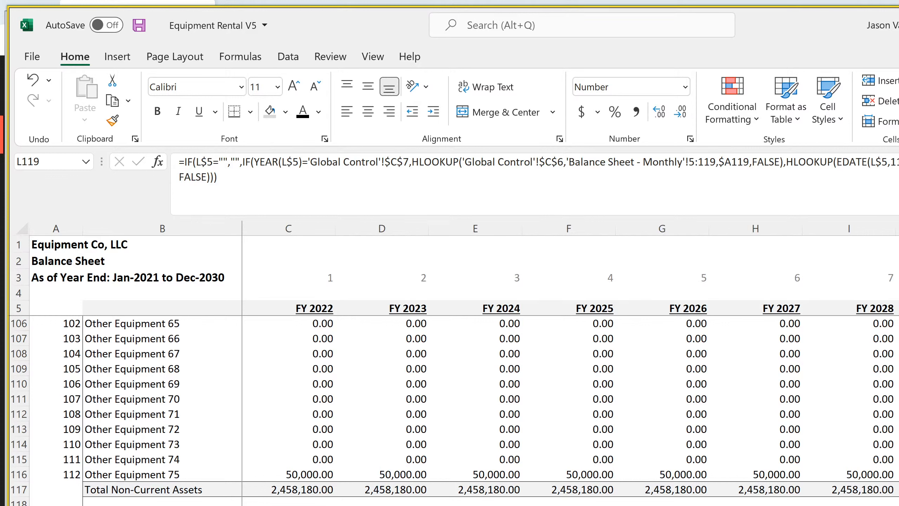
pyautogui.click(288, 505)
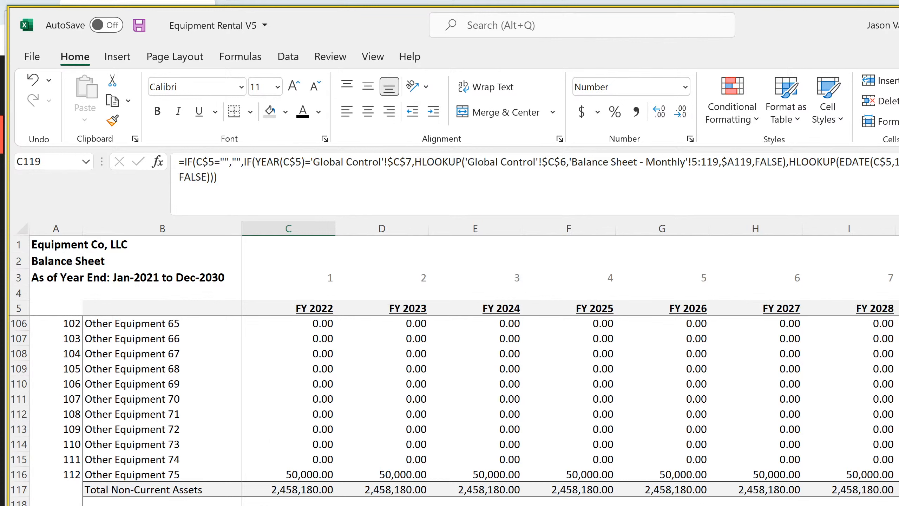
pyautogui.press('Right')
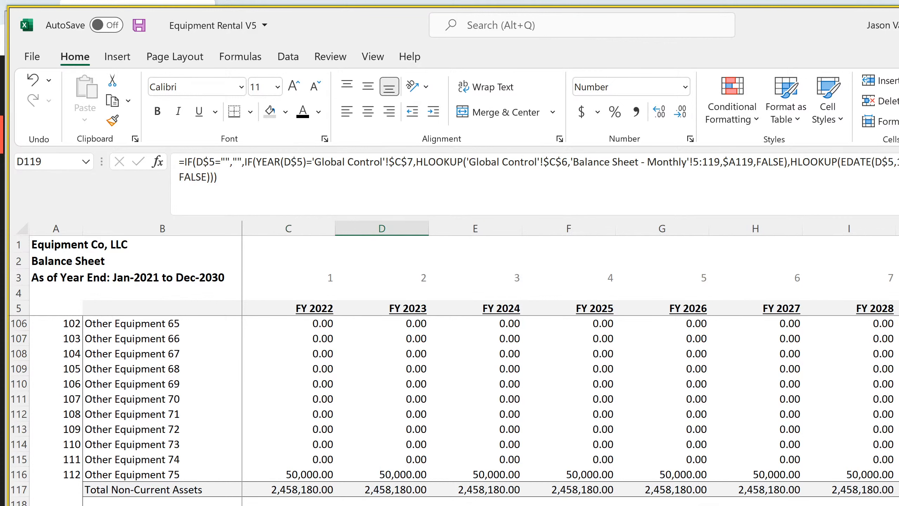
pyautogui.press('Left')
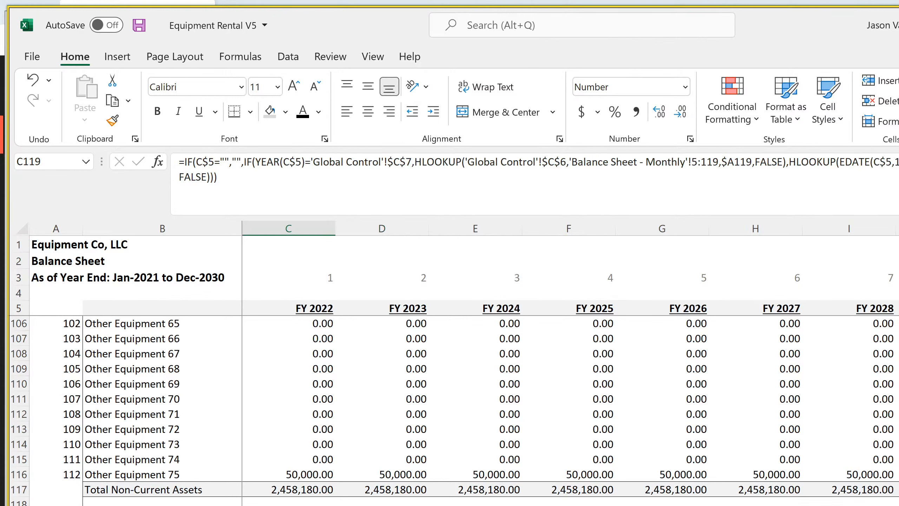
pyautogui.press('Right')
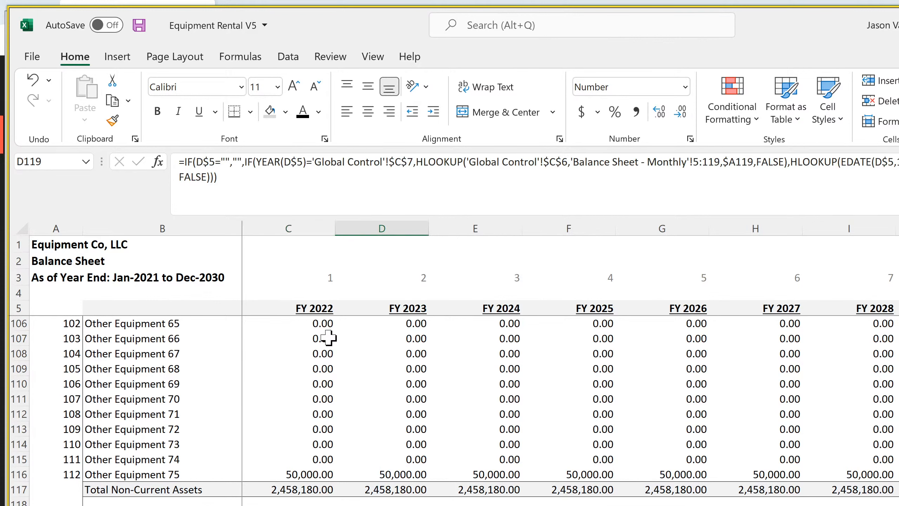
pyautogui.click(182, 162)
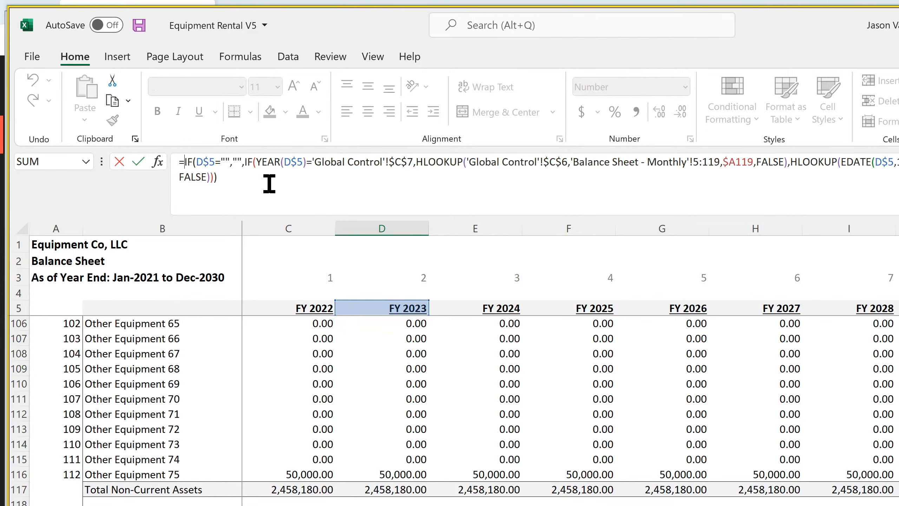
pyautogui.write('iferror(')
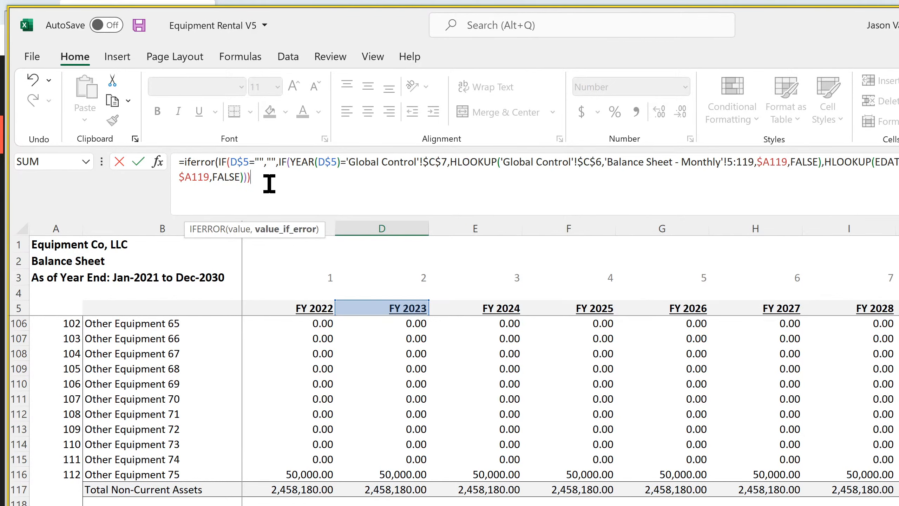
pyautogui.write(',0)')
pyautogui.press('Return')
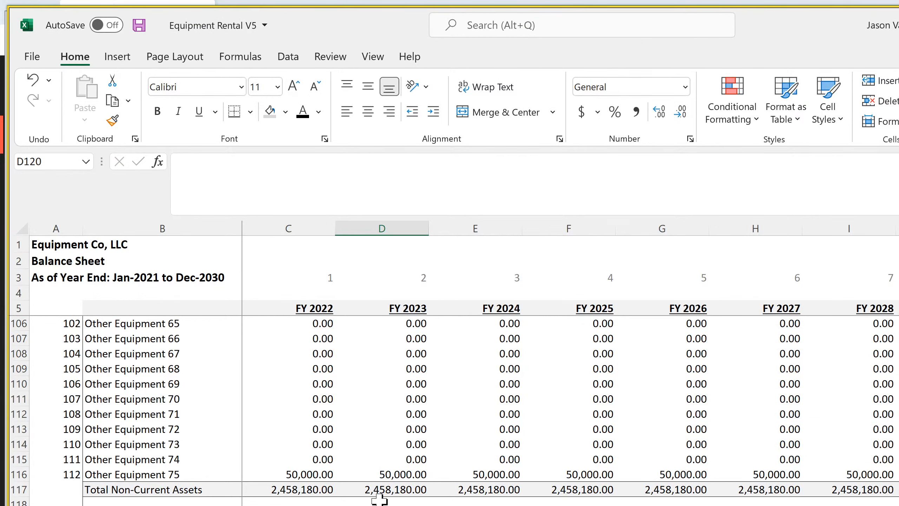
# Copy the D119 IFERROR formula across the Accumulated Depreciation row through the remaining fiscal years
pyautogui.press('Up')
pyautogui.hscroll(3, 566, 355)
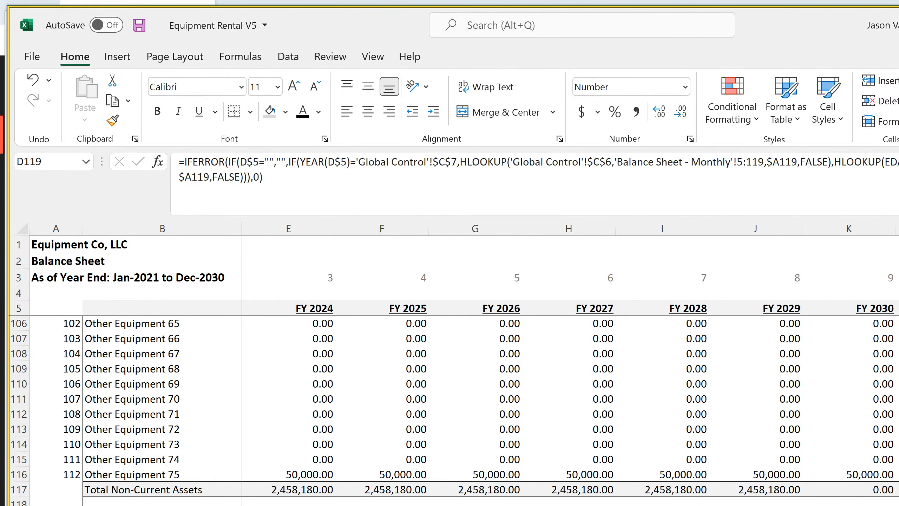
pyautogui.hotkey('ctrl', 'shift', 'Right')
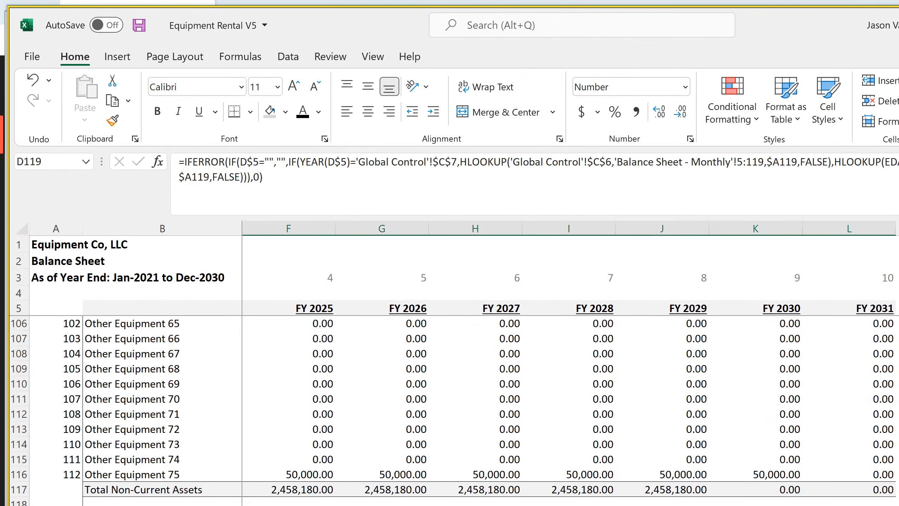
pyautogui.scroll(-7, 453, 408)
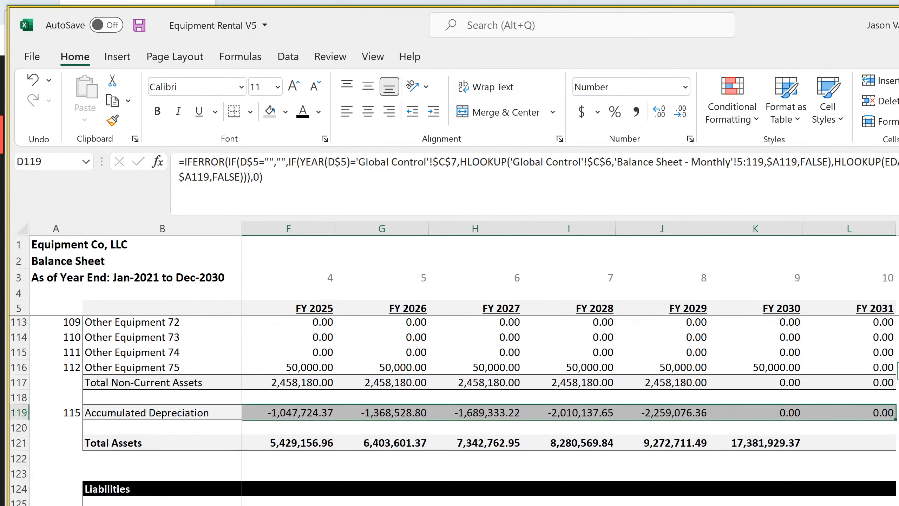
pyautogui.scroll(20, 857, 402)
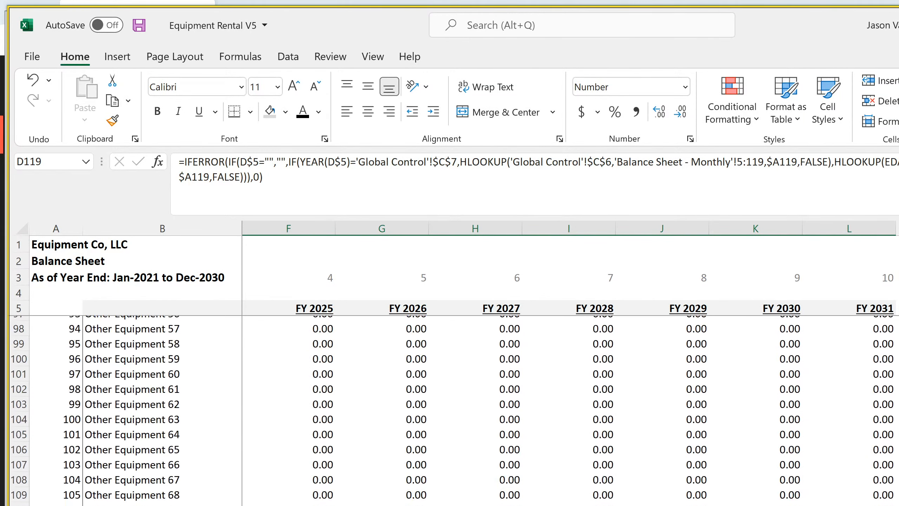
# Examine the Cash formula in L11 of the annual balance sheet and review the monthly and annual cash flow statements
pyautogui.click(856, 402)
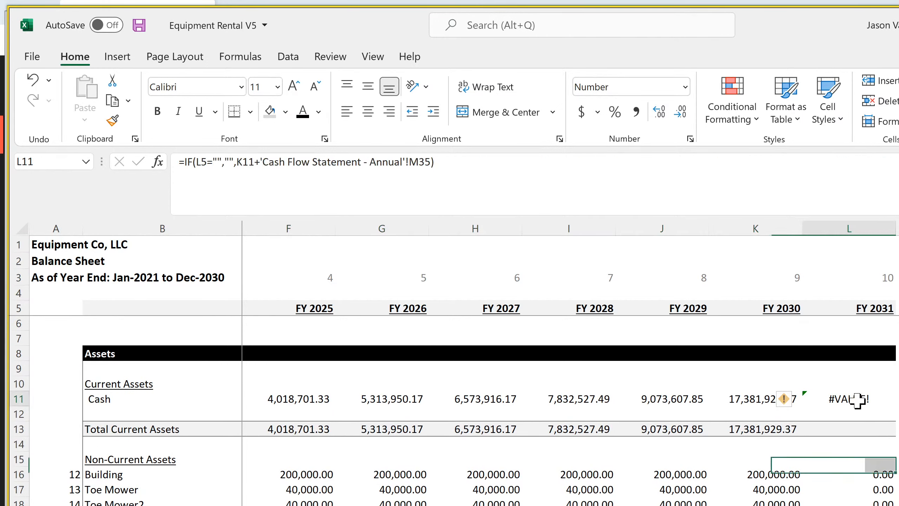
pyautogui.press('Left')
pyautogui.press('Left')
pyautogui.press('Left')
pyautogui.press('Left')
pyautogui.press('Left')
pyautogui.press('Left')
pyautogui.press('Left')
pyautogui.press('Left')
pyautogui.press('Left')
pyautogui.press('Left')
pyautogui.press('Left')
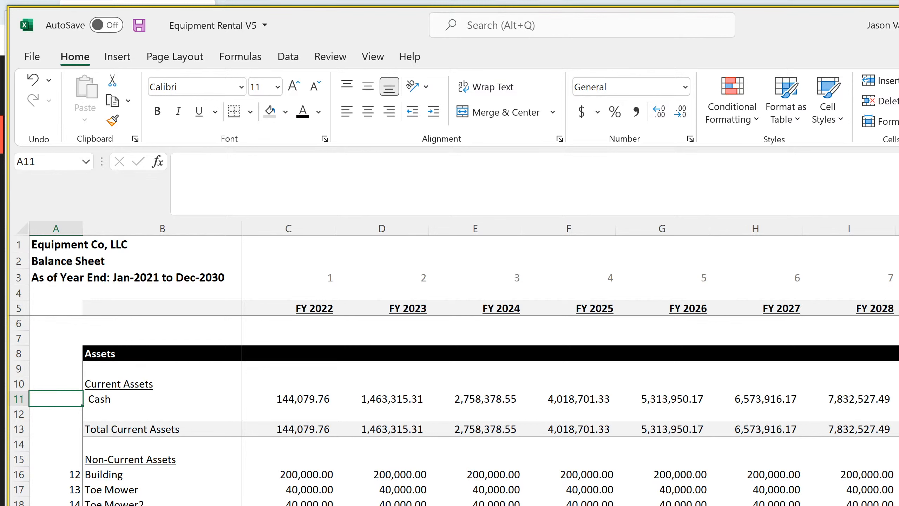
pyautogui.hotkey('ctrl', 'pagedown')
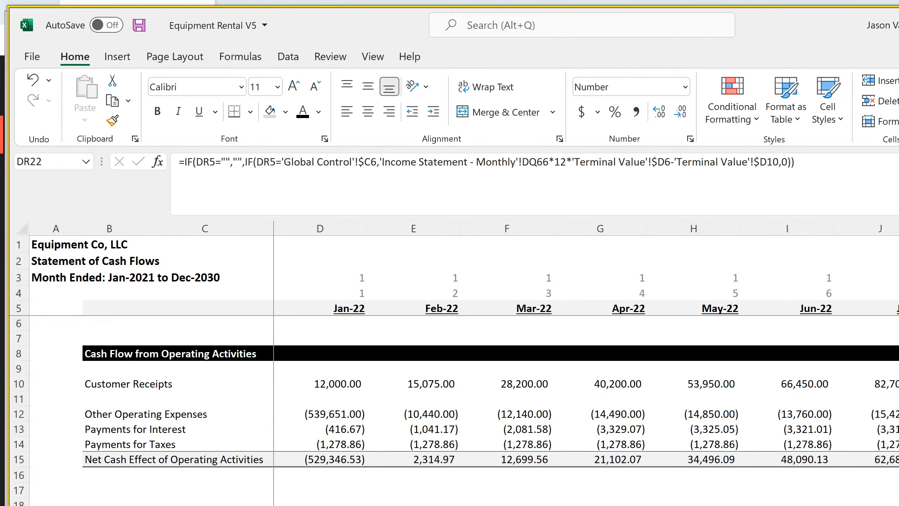
pyautogui.hscroll(20, 586, 354)
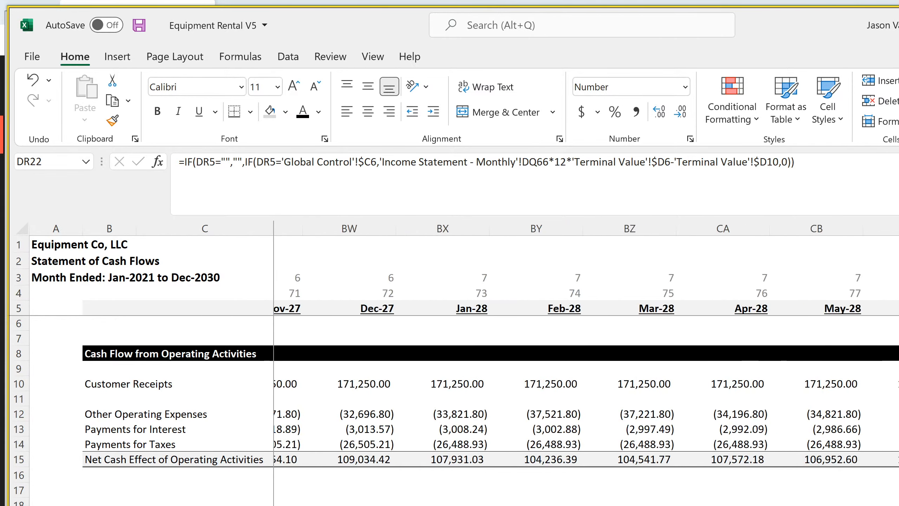
pyautogui.hscroll(-11, 586, 354)
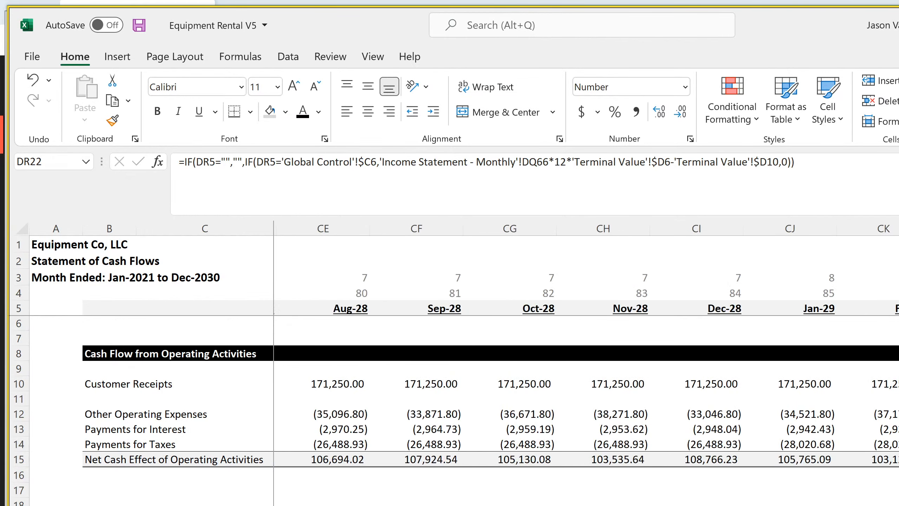
pyautogui.hscroll(5, 586, 354)
pyautogui.hscroll(2, 586, 354)
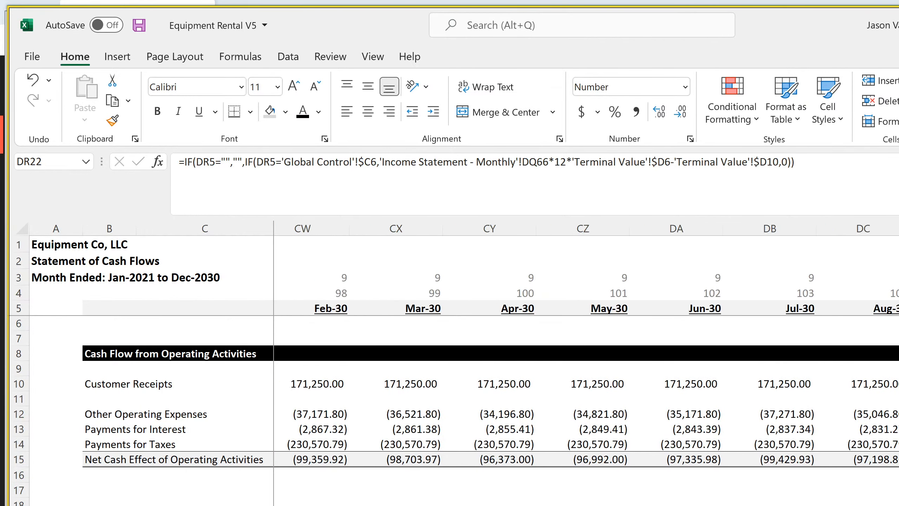
pyautogui.hscroll(1, 587, 354)
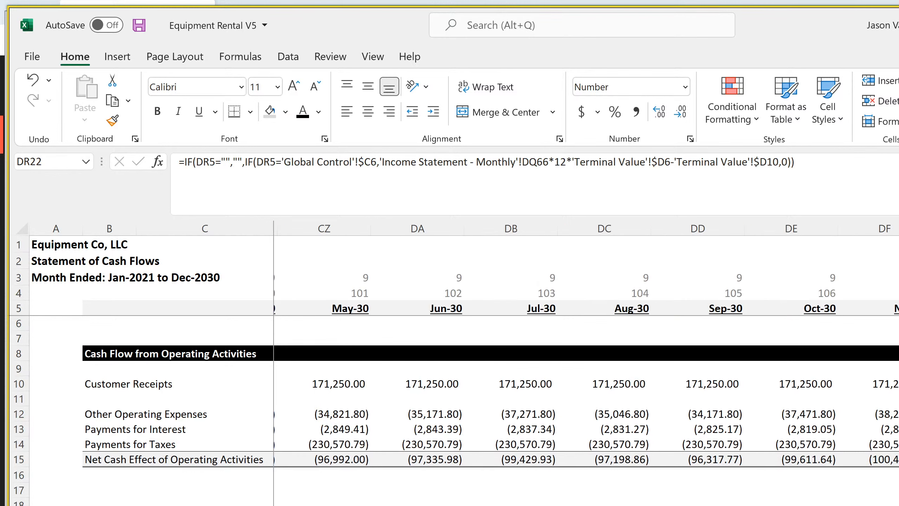
pyautogui.scroll(-3, 586, 354)
pyautogui.scroll(-4, 586, 354)
pyautogui.scroll(7, 586, 354)
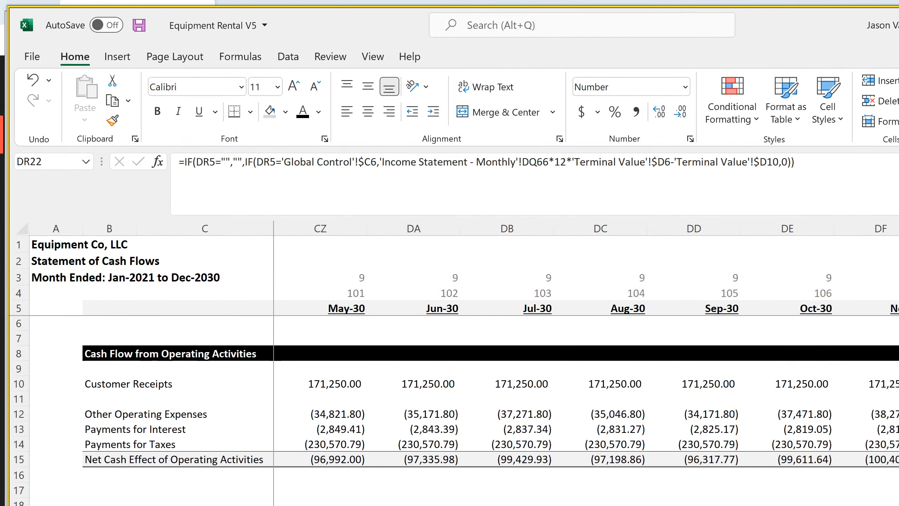
pyautogui.hotkey('ctrl', 'pagedown')
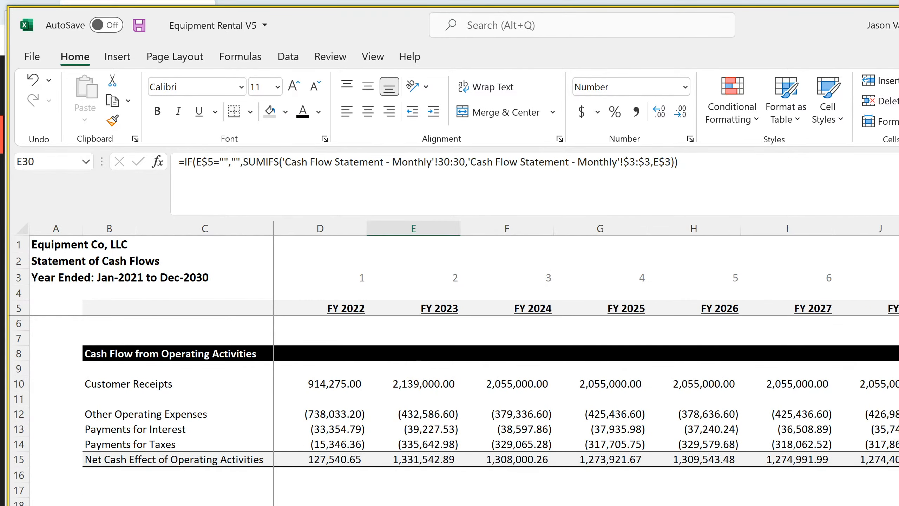
pyautogui.hscroll(1, 586, 354)
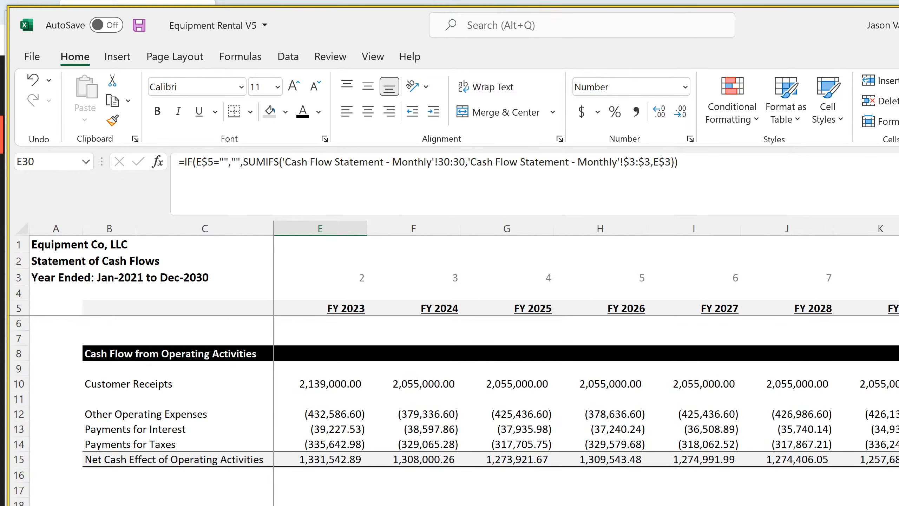
pyautogui.scroll(-10, 586, 354)
pyautogui.scroll(10, 586, 354)
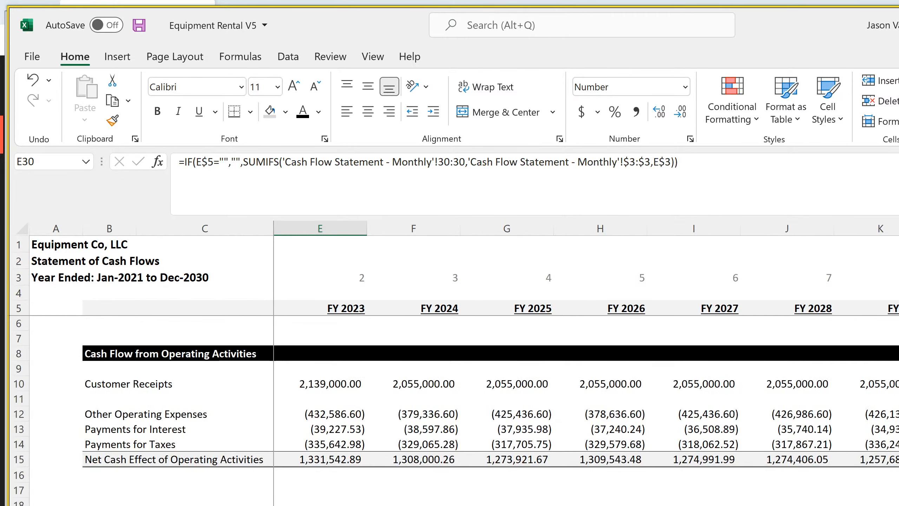
# Wrap the Feb-22 Cash formula in D11 of the monthly balance sheet in IFERROR, returning 0 on error
pyautogui.hotkey('ctrl', 'pageup')
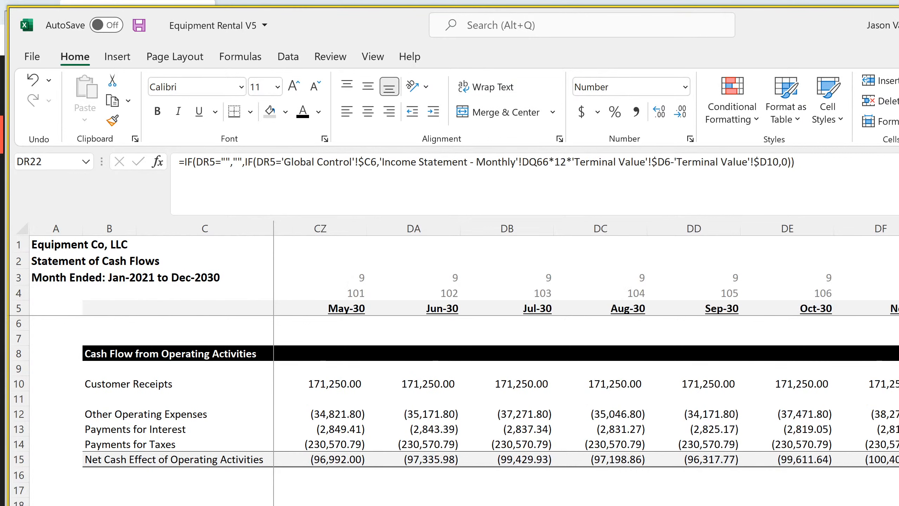
pyautogui.hotkey('ctrl', 'pageup')
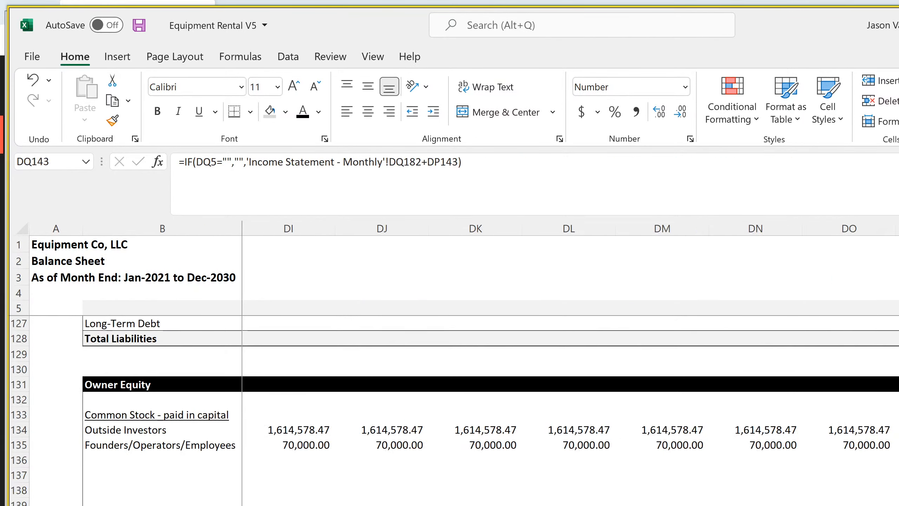
pyautogui.scroll(20, 498, 496)
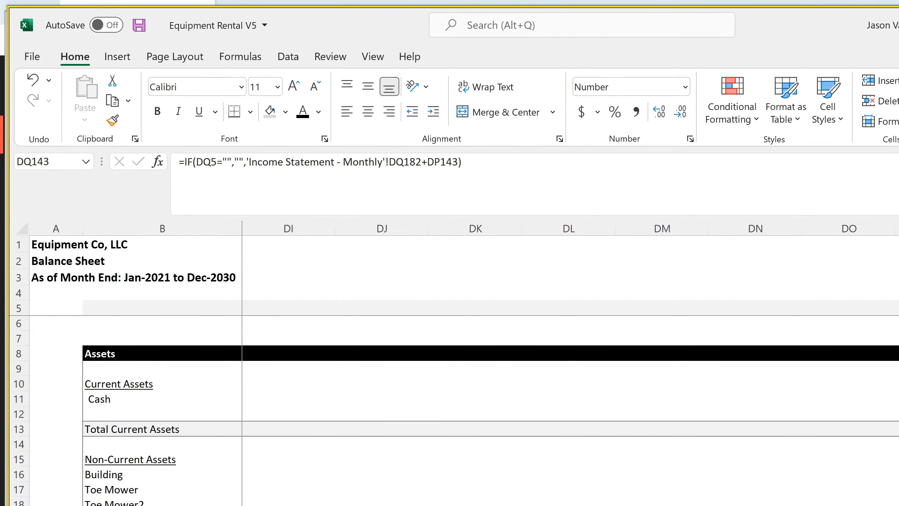
pyautogui.hscroll(-1, 541, 498)
pyautogui.hscroll(-20, 540, 498)
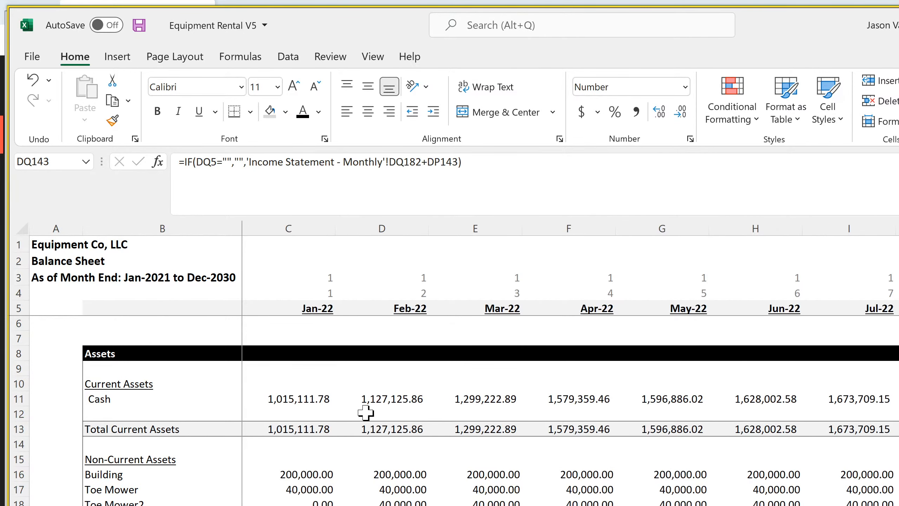
pyautogui.click(391, 399)
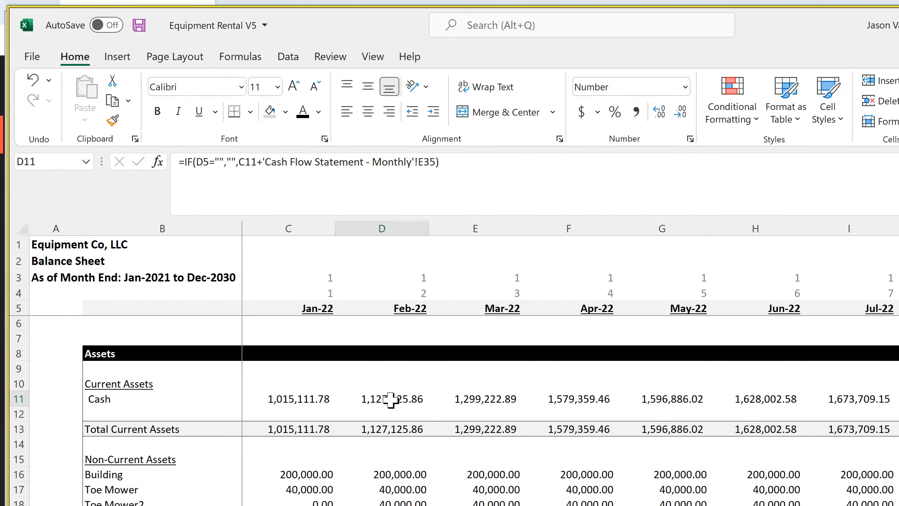
pyautogui.click(185, 162)
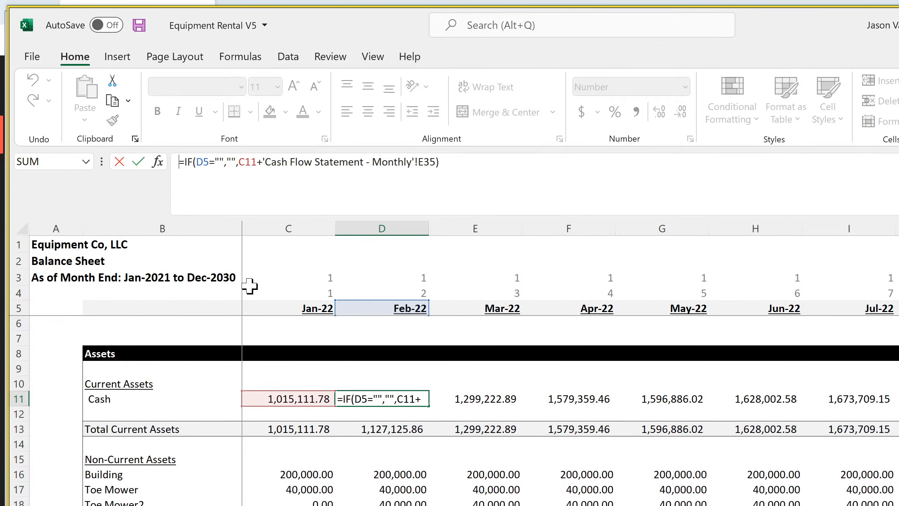
pyautogui.write('iferror(')
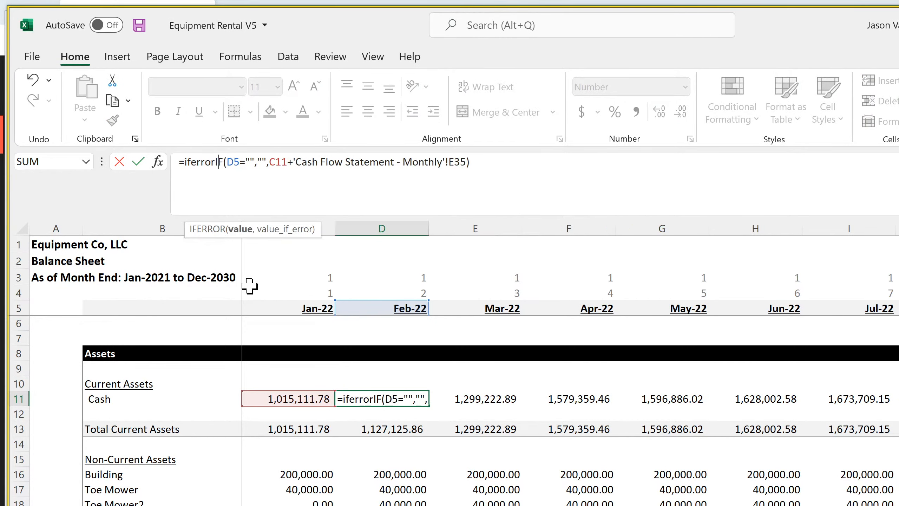
pyautogui.click(496, 161)
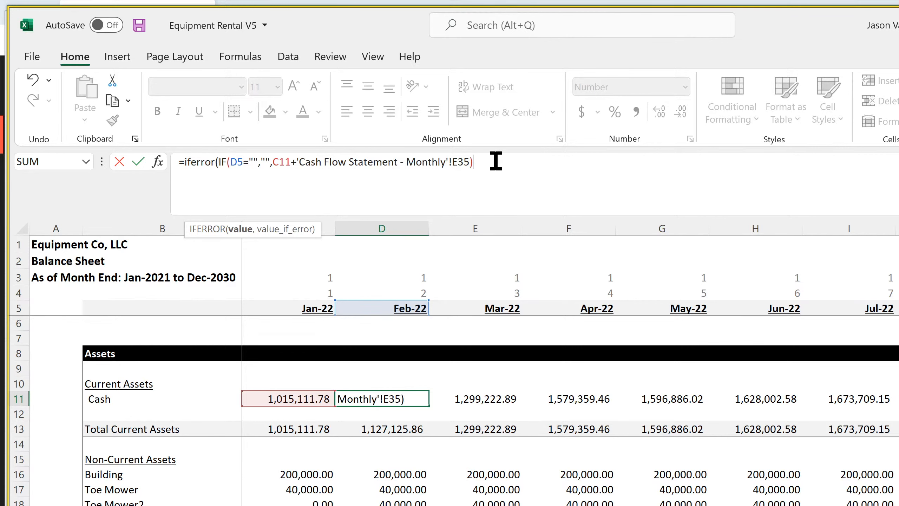
pyautogui.write(',0')
pyautogui.press('Return')
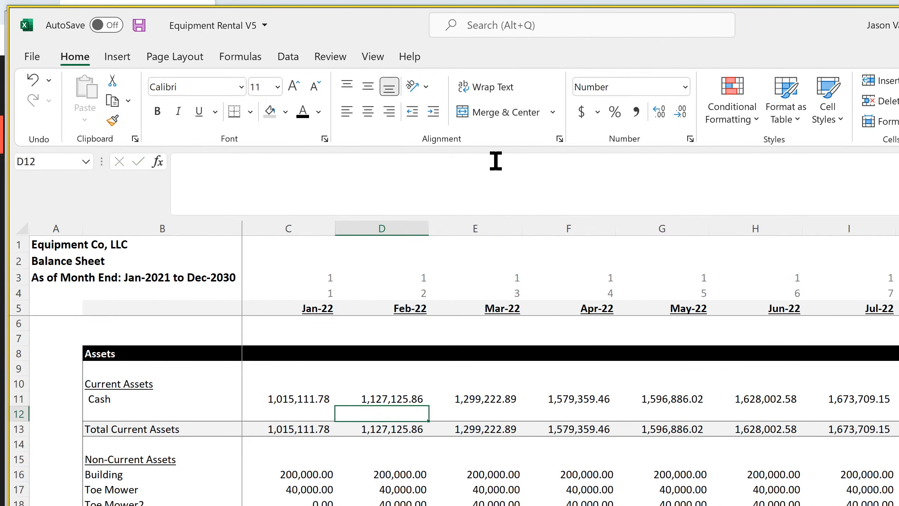
# Copy the D11 IFERROR formula across the monthly balance sheet's Cash row through the remaining month columns
pyautogui.click(418, 394)
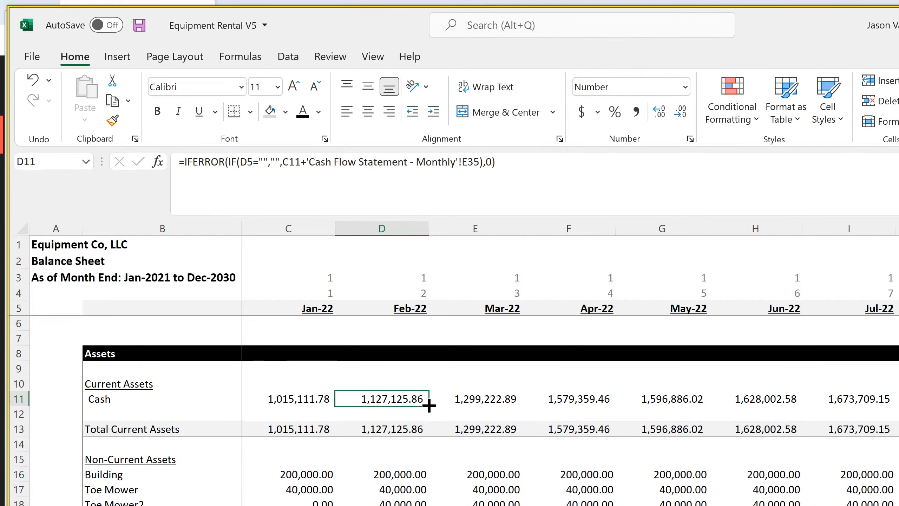
pyautogui.click(427, 409)
pyautogui.click(424, 400)
pyautogui.click(430, 400)
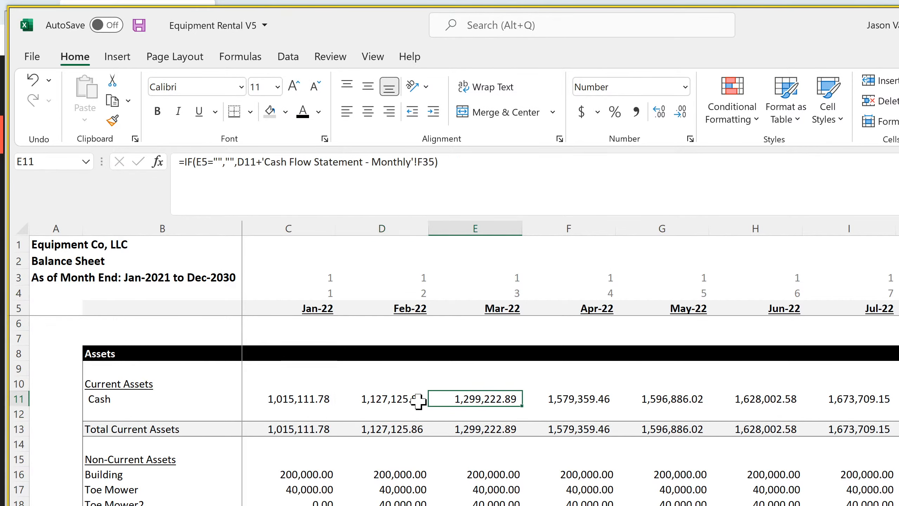
pyautogui.click(427, 406)
pyautogui.moveTo(434, 405); pyautogui.dragTo(896, 400)
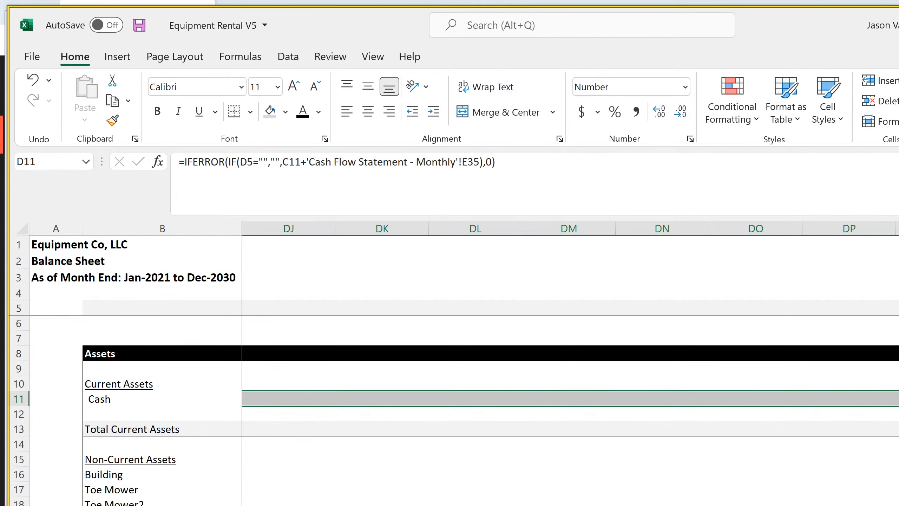
# Check the date header formula in DR5 and the monthly Cash row values around the final months
pyautogui.click(895, 308)
pyautogui.press('Right')
pyautogui.press('Left')
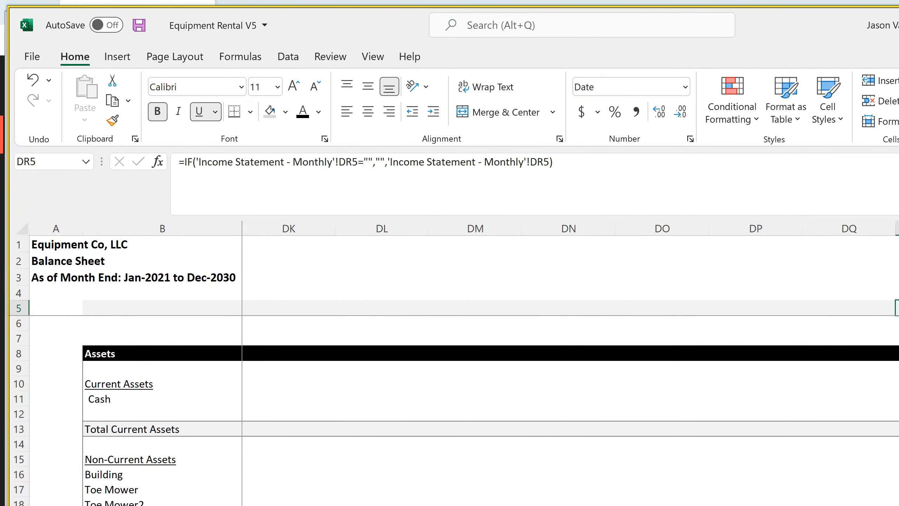
pyautogui.hscroll(-10, 566, 355)
pyautogui.hscroll(-20, 492, 365)
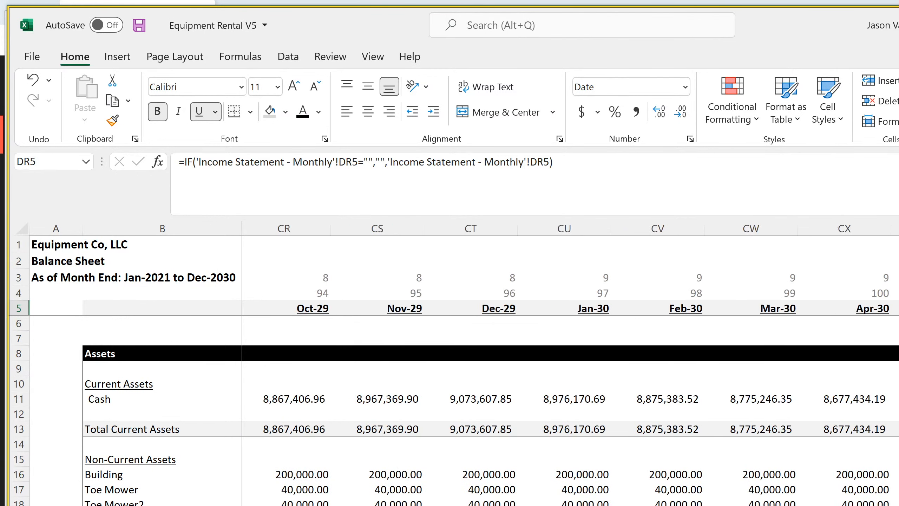
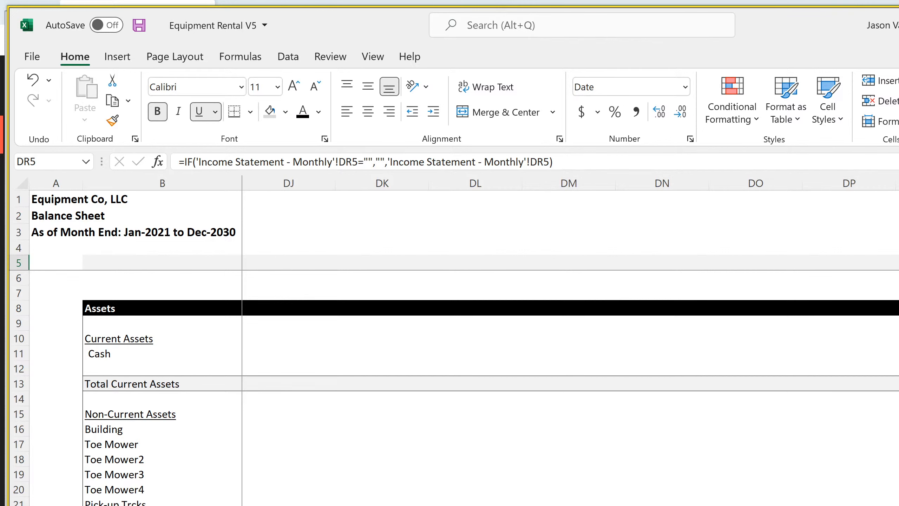
# Wrap the FY 2023 Cash formula in D11 of the annual balance sheet in IFERROR returning 0, and copy it across the remaining year columns
pyautogui.hscroll(-20, 570, 354)
pyautogui.hotkey('ctrl', 'pagedown')
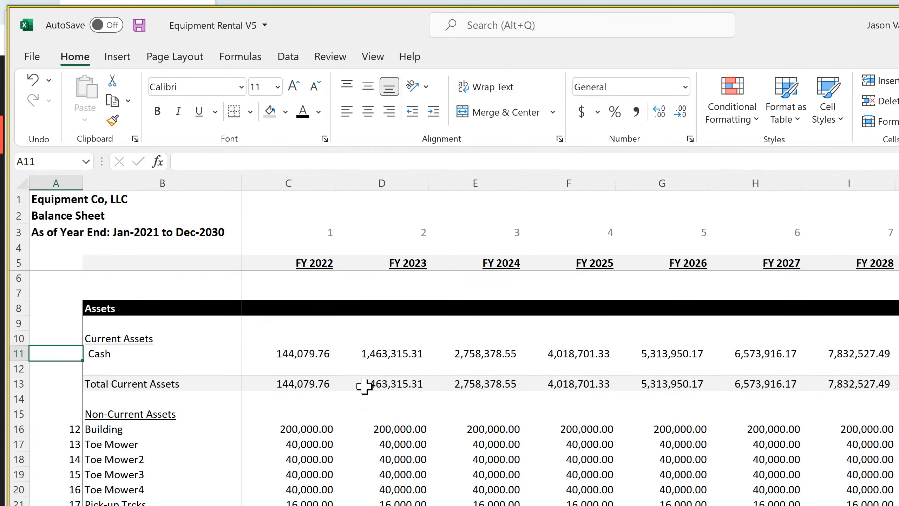
pyautogui.click(382, 355)
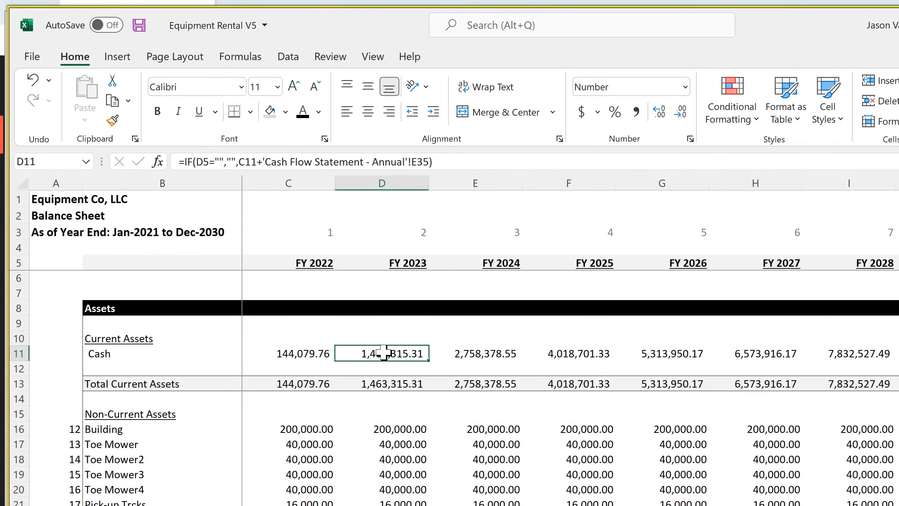
pyautogui.click(187, 162)
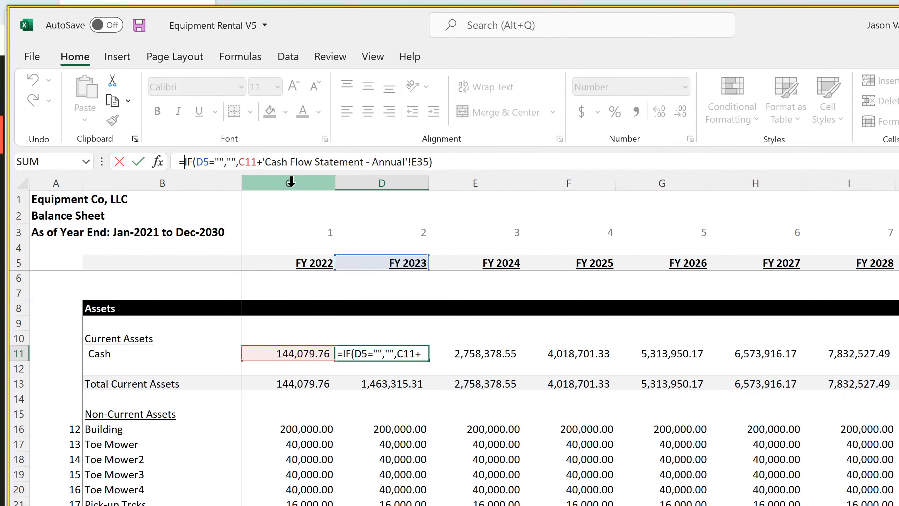
pyautogui.write('iferror(')
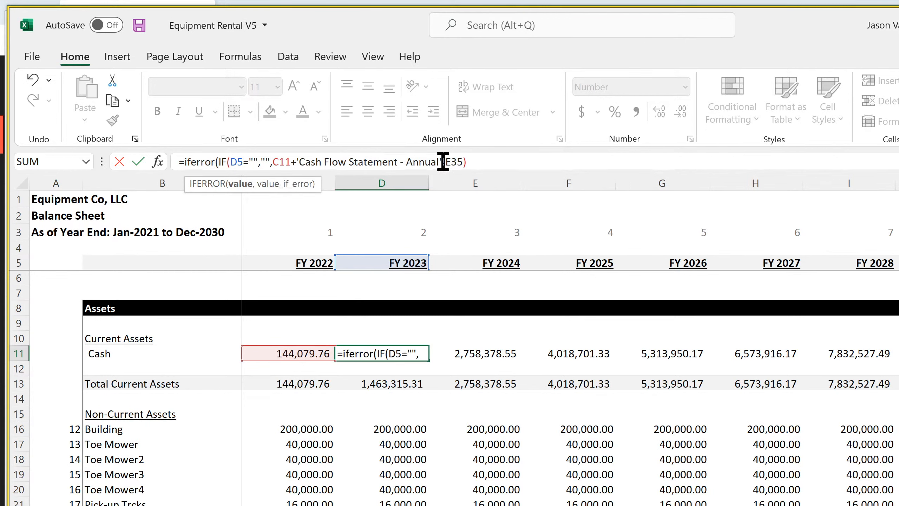
pyautogui.click(496, 163)
pyautogui.write(',0')
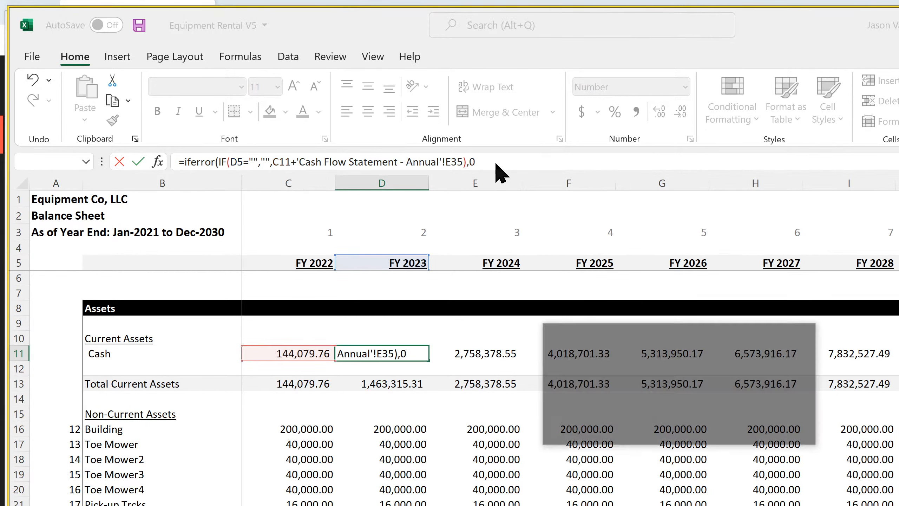
pyautogui.press('Return')
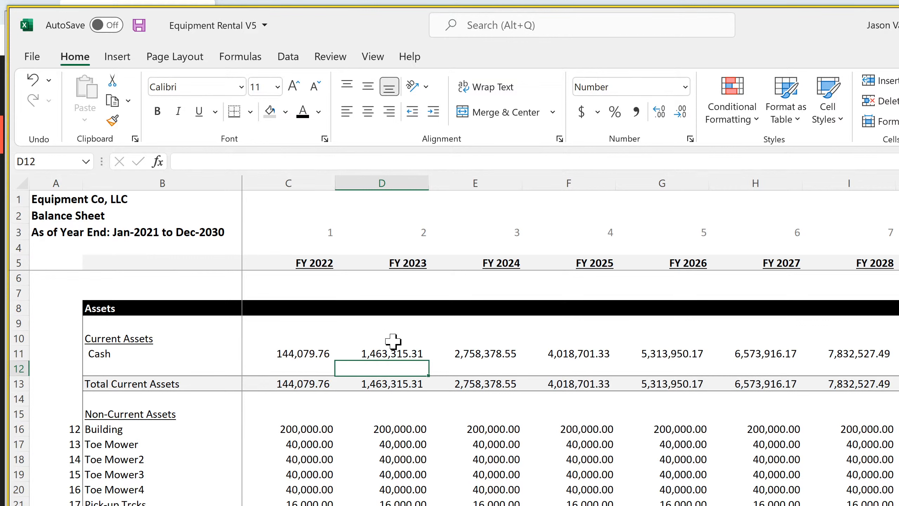
pyautogui.click(404, 352)
pyautogui.moveTo(430, 361); pyautogui.dragTo(895, 358)
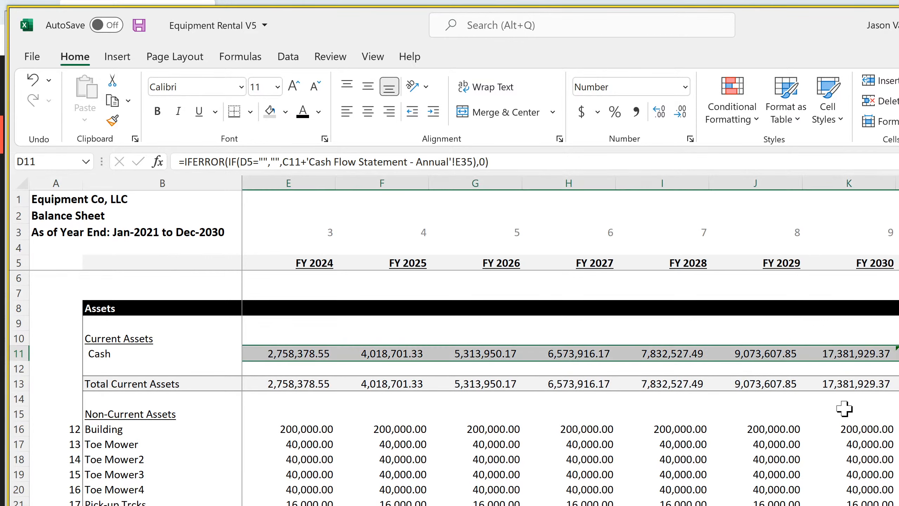
# Examine the annual Retained Earnings formula in L143, trace it to L182 of the annual income statement, and review the monthly income statement's final months
pyautogui.scroll(-17, 738, 501)
pyautogui.scroll(-20, 738, 502)
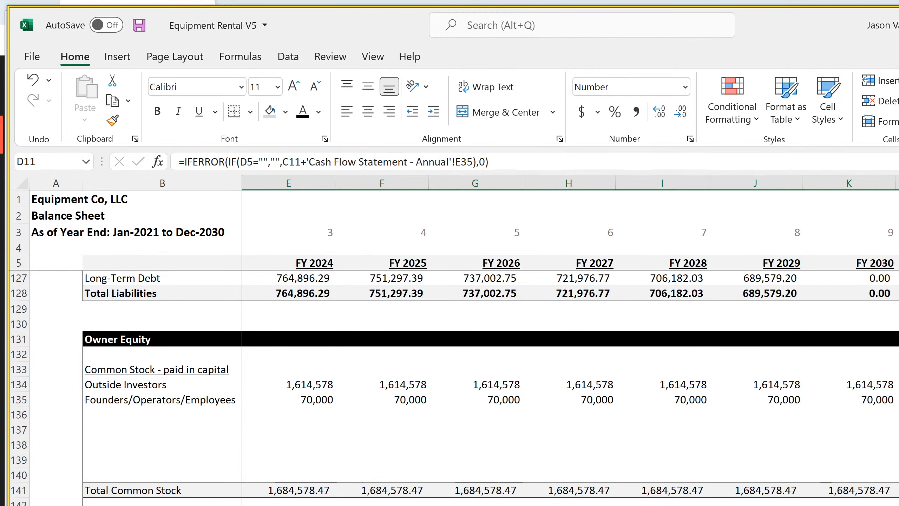
pyautogui.click(898, 505)
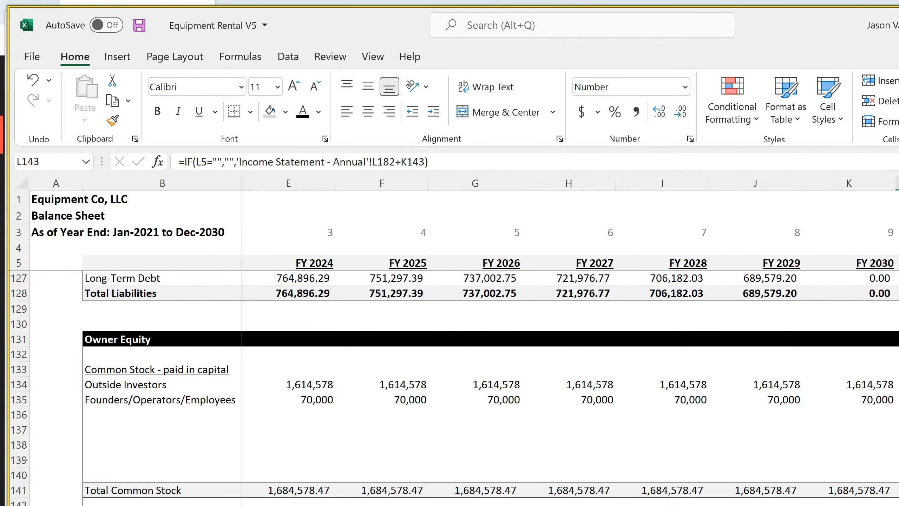
pyautogui.hotkey('ctrl', '[')
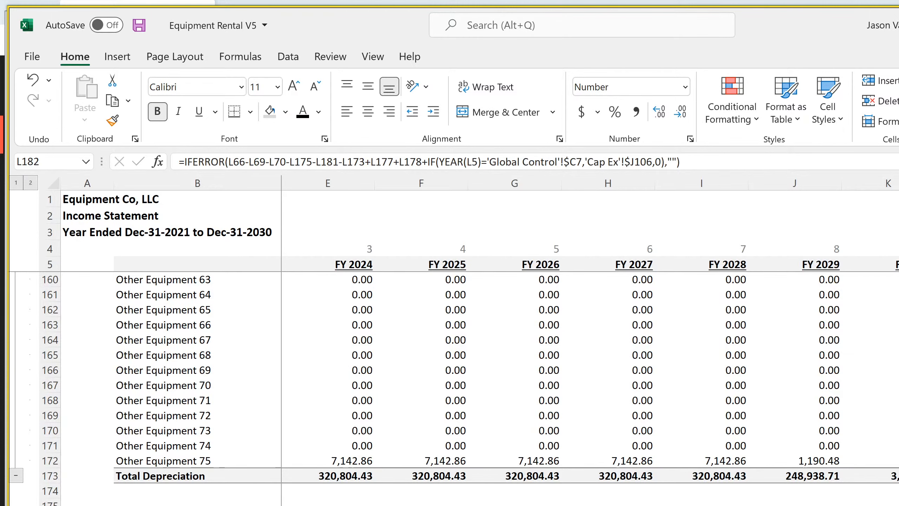
pyautogui.scroll(20, 460, 390)
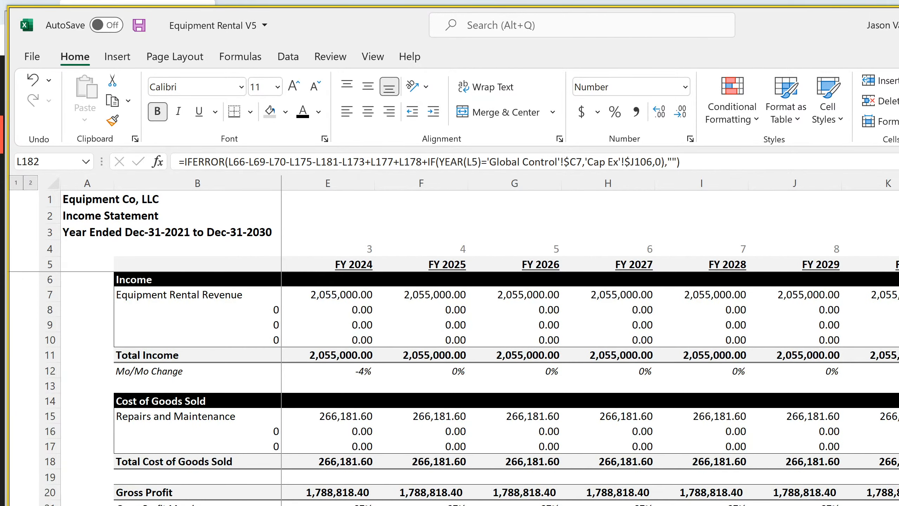
pyautogui.hotkey('ctrl', 'pageup')
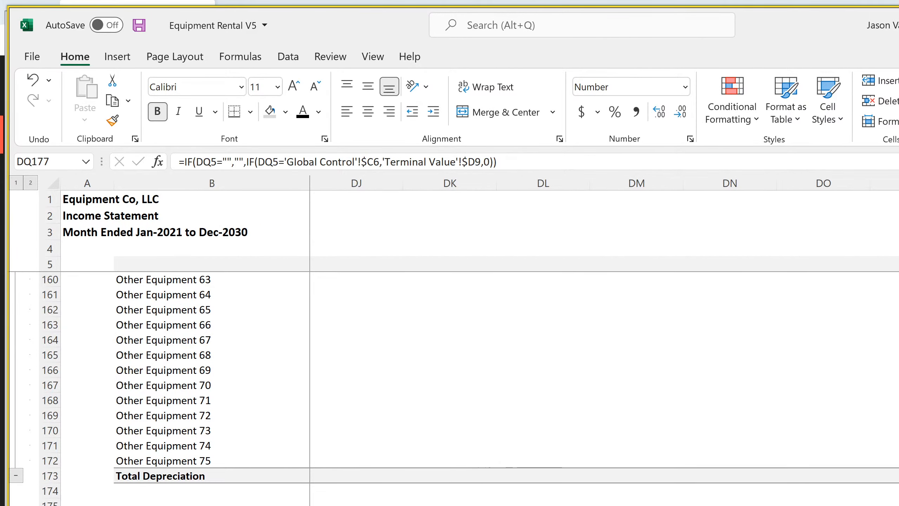
pyautogui.hscroll(-5, 506, 329)
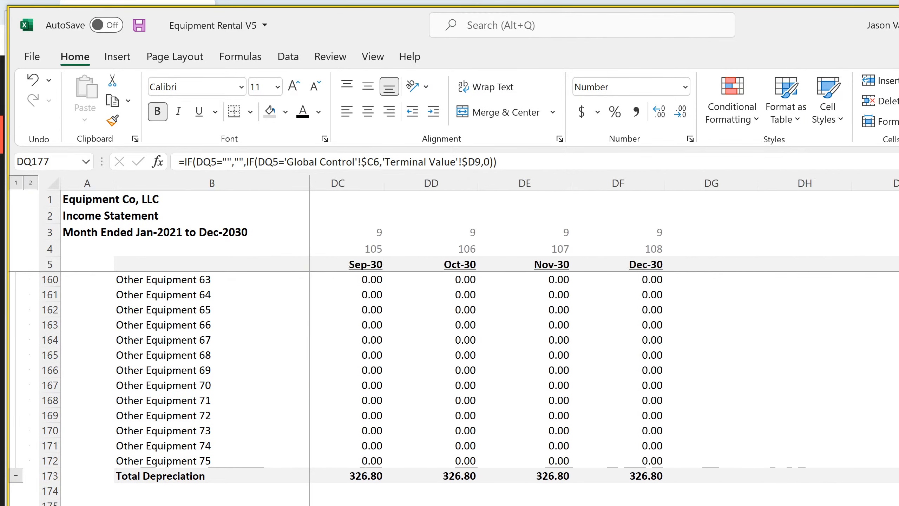
pyautogui.hscroll(1, 506, 330)
pyautogui.hscroll(-20, 506, 330)
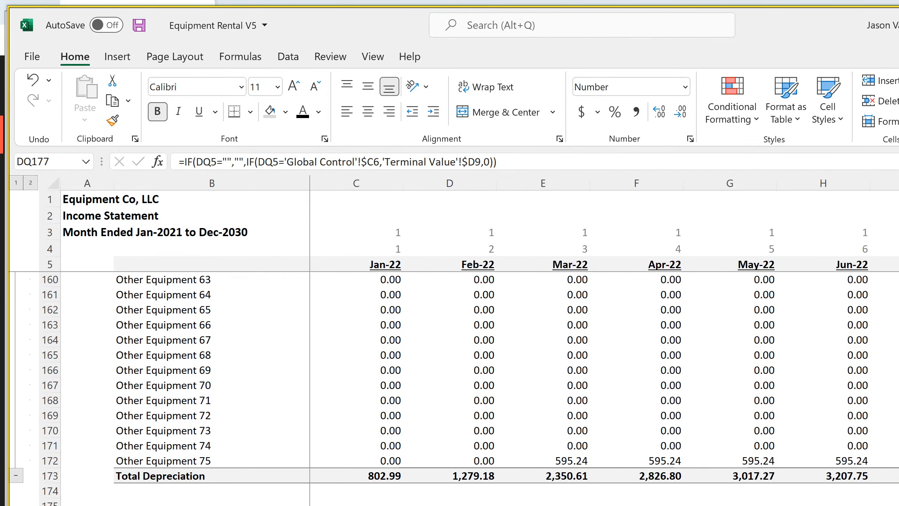
# Wrap the Feb-22 Retained Earnings formula in D143 of the monthly balance sheet in IFERROR returning 0, and copy it across the remaining months
pyautogui.hotkey('ctrl', 'pagedown')
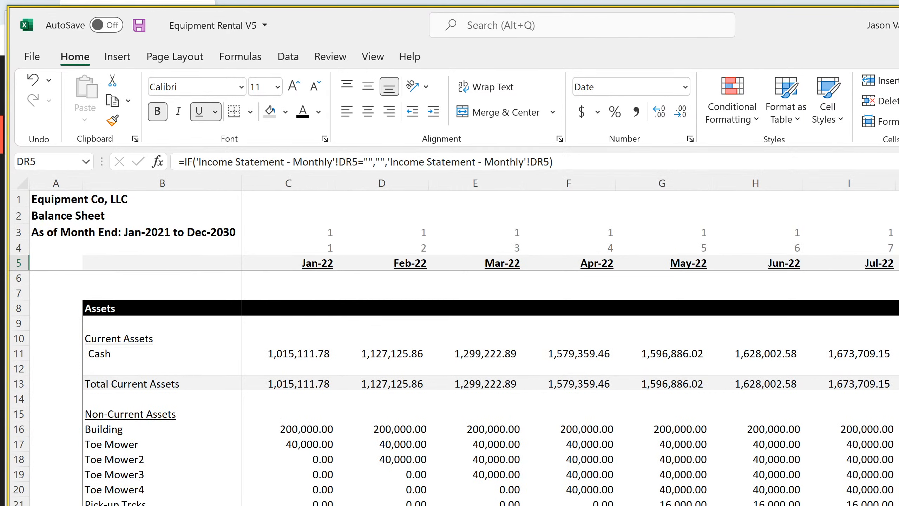
pyautogui.scroll(-20, 506, 330)
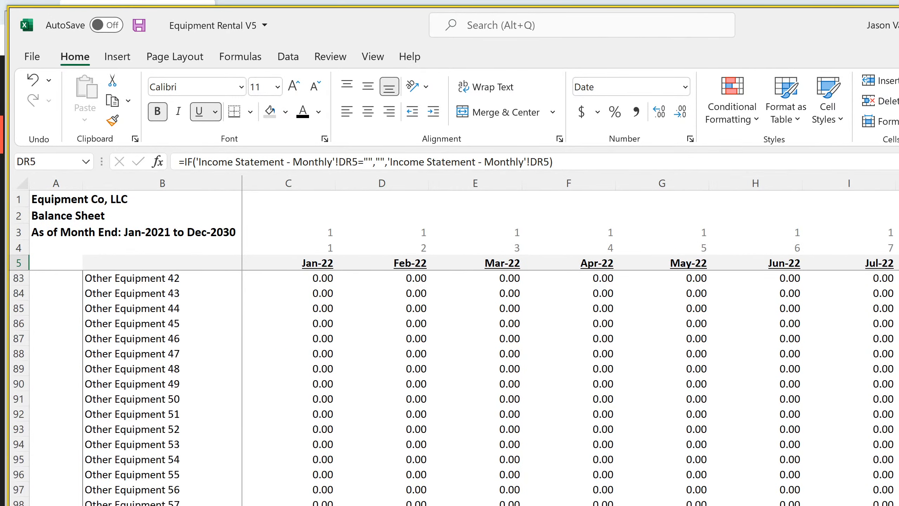
pyautogui.scroll(-11, 506, 354)
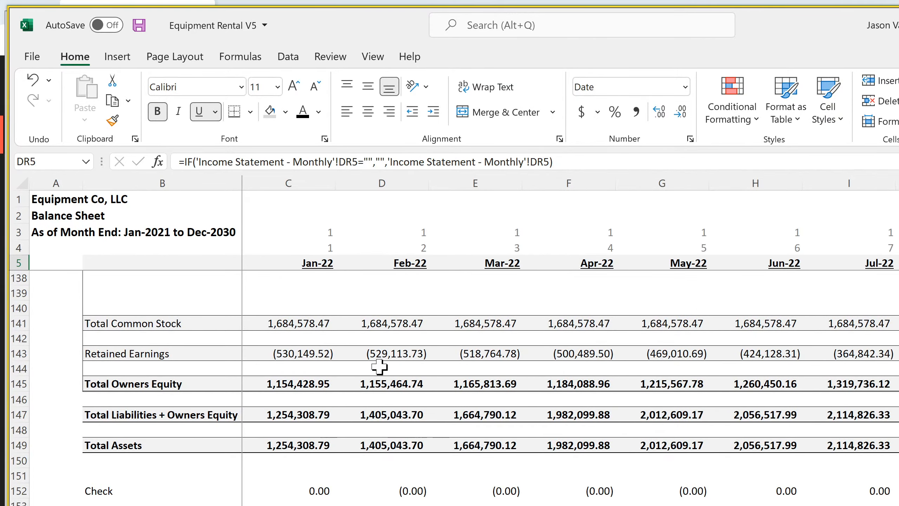
pyautogui.click(388, 352)
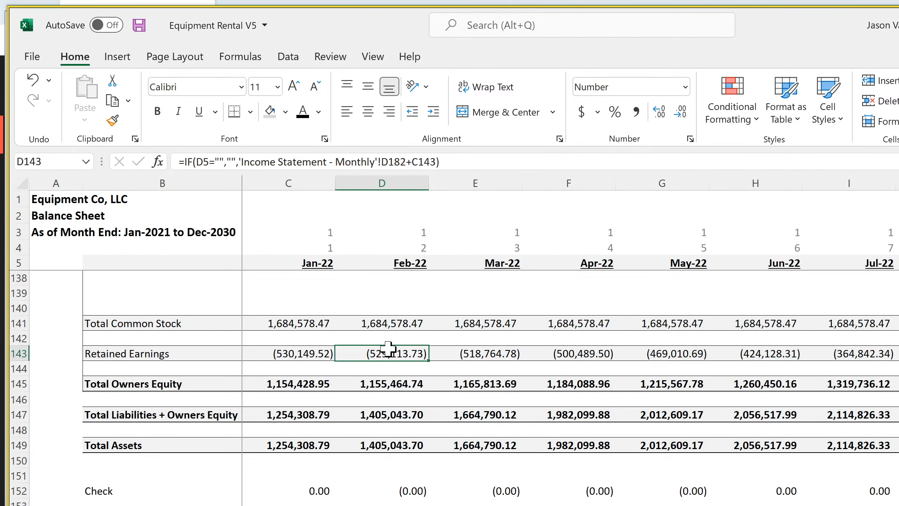
pyautogui.click(181, 162)
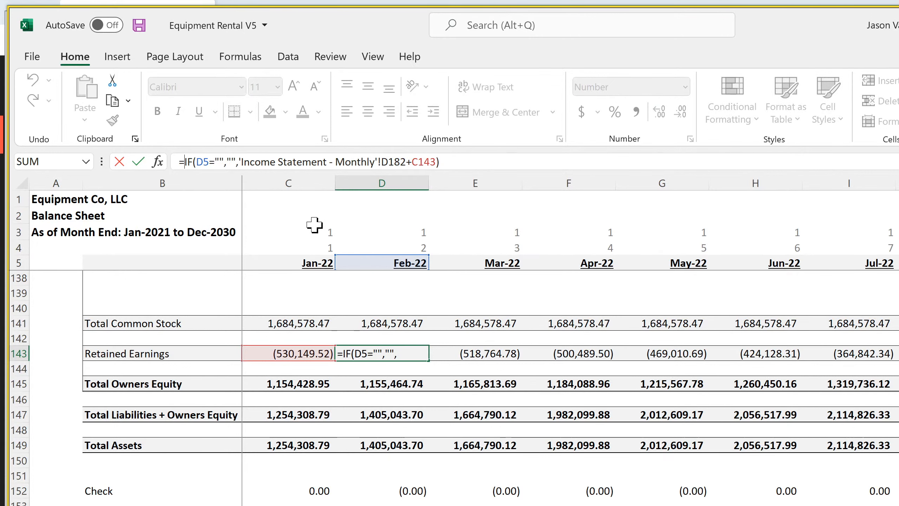
pyautogui.write('iferror(')
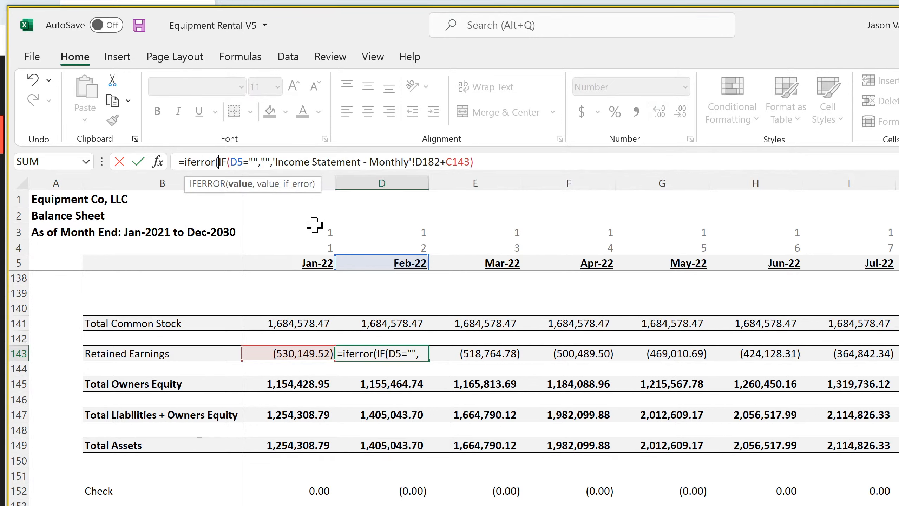
pyautogui.click(525, 158)
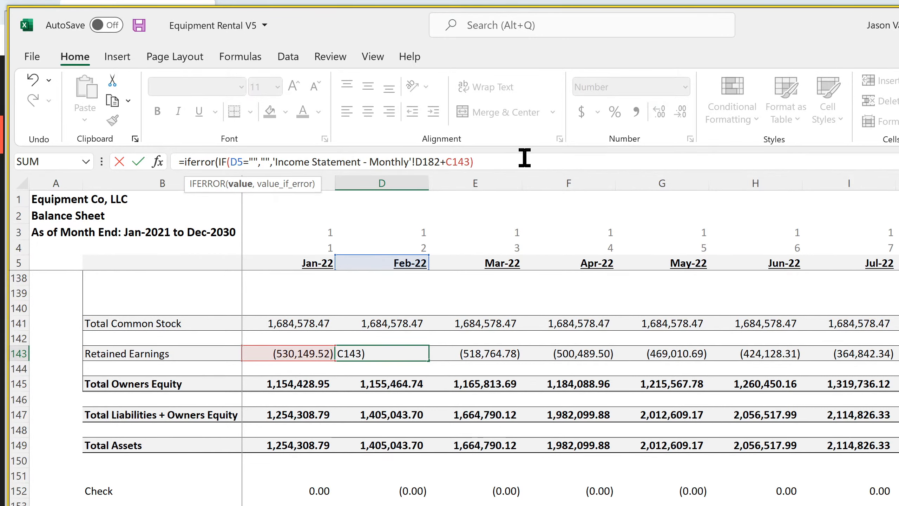
pyautogui.write(',0)')
pyautogui.press('Return')
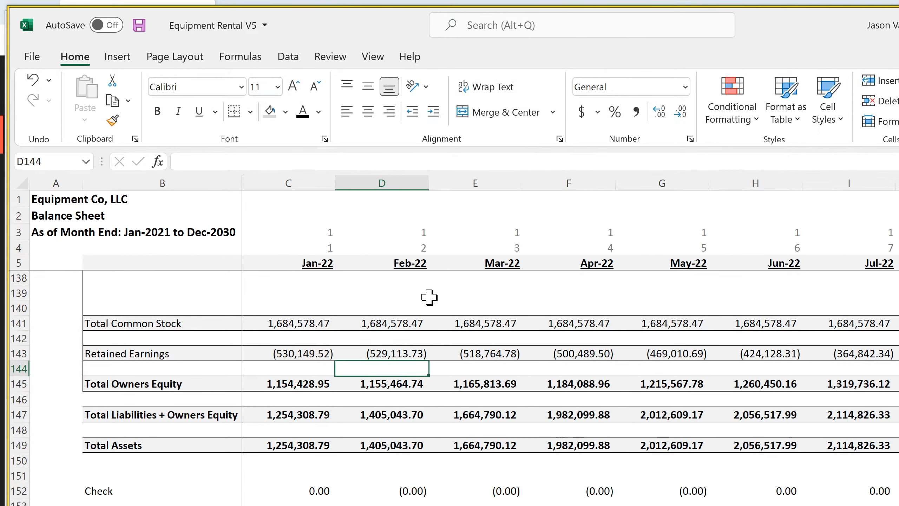
pyautogui.click(378, 352)
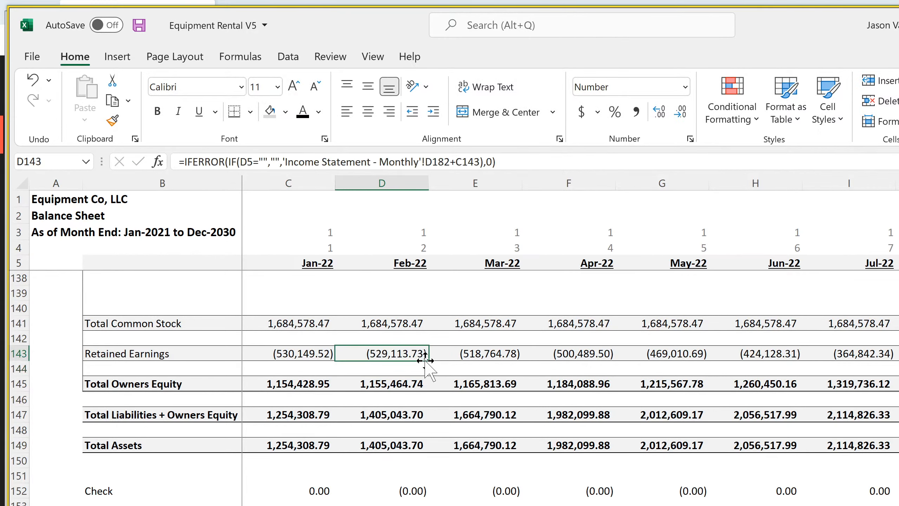
pyautogui.moveTo(428, 362)
pyautogui.mouseDown()
pyautogui.moveTo(647, 368)
pyautogui.moveTo(896, 358)
pyautogui.mouseUp()
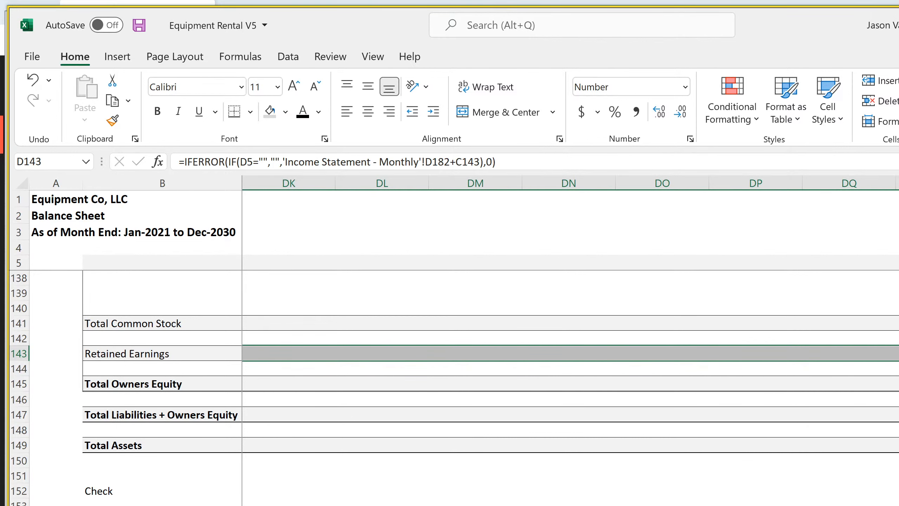
# Wrap the FY 2024 Retained Earnings formula in E143 of the annual balance sheet in IFERROR returning 0, and copy it across through L143
pyautogui.hotkey('ctrl', 'pagedown')
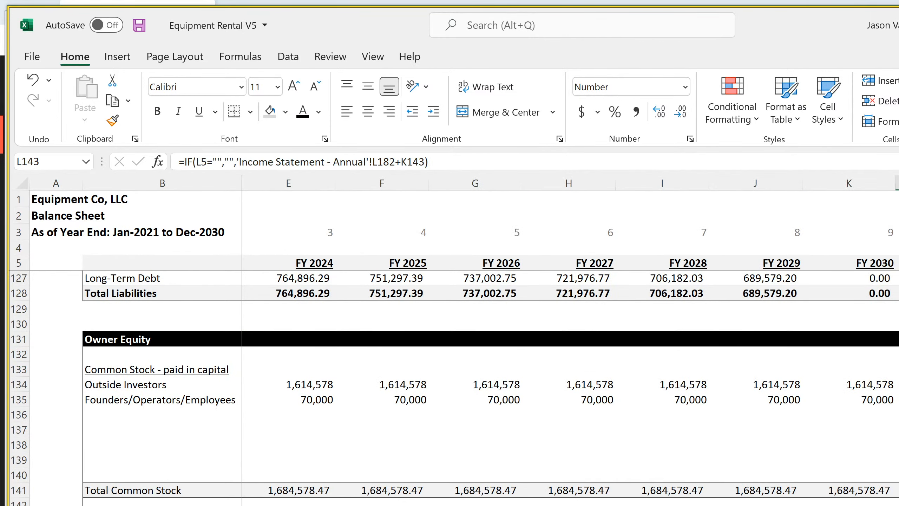
pyautogui.hotkey('ctrl', 'Left')
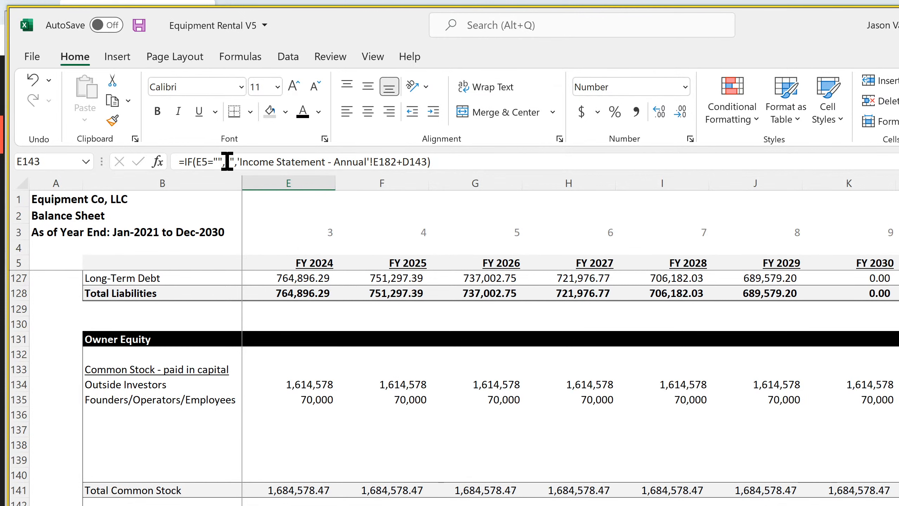
pyautogui.click(182, 161)
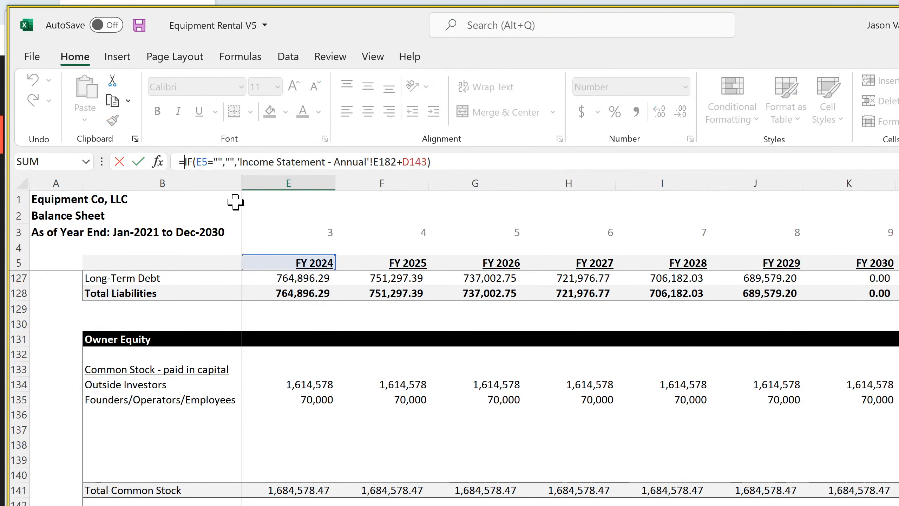
pyautogui.write('iferror(')
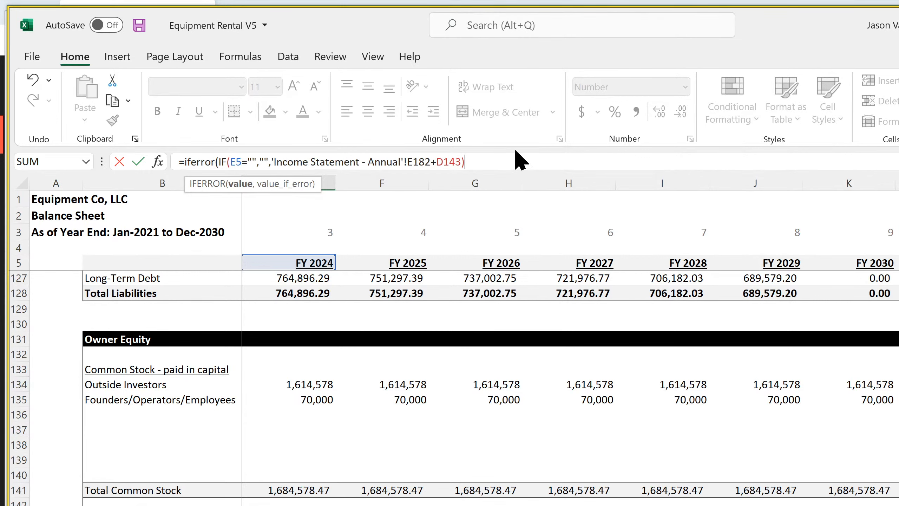
pyautogui.write(',0')
pyautogui.press('Return')
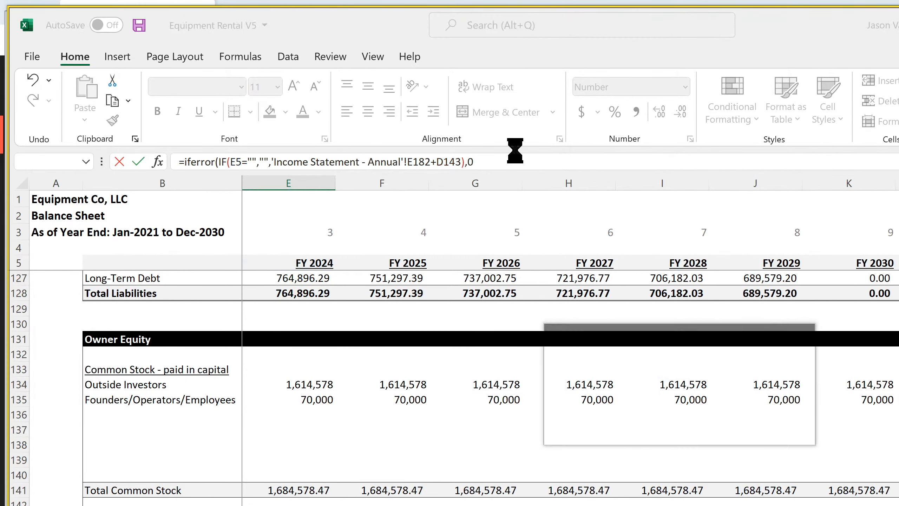
pyautogui.press('Up')
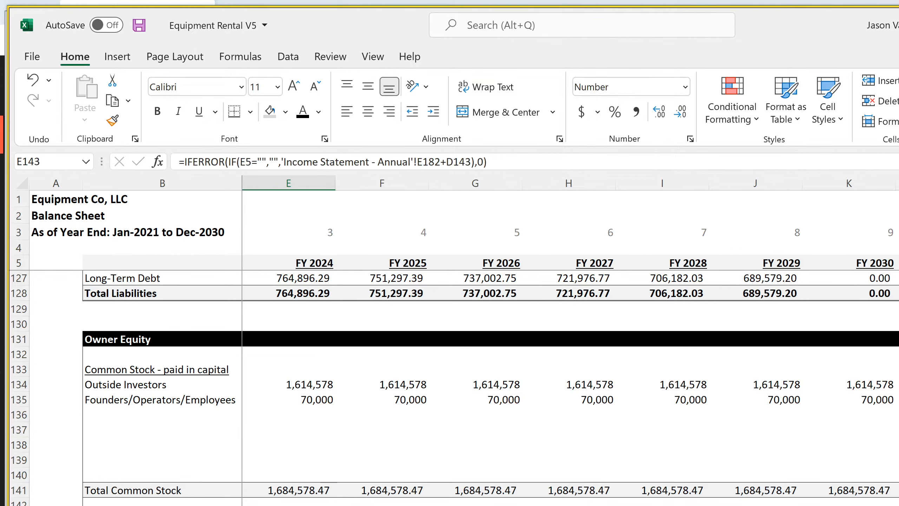
pyautogui.hotkey('ctrl', 'shift', 'Right')
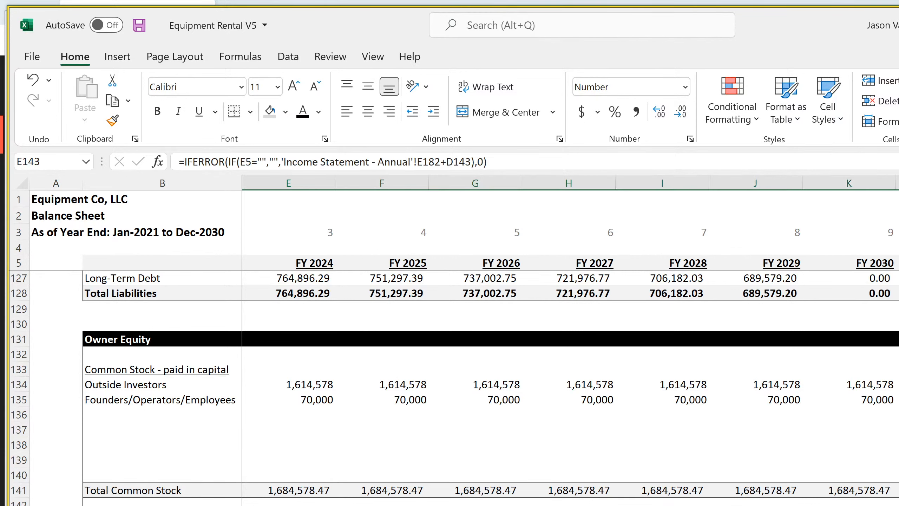
pyautogui.hotkey('ctrl', 'Right')
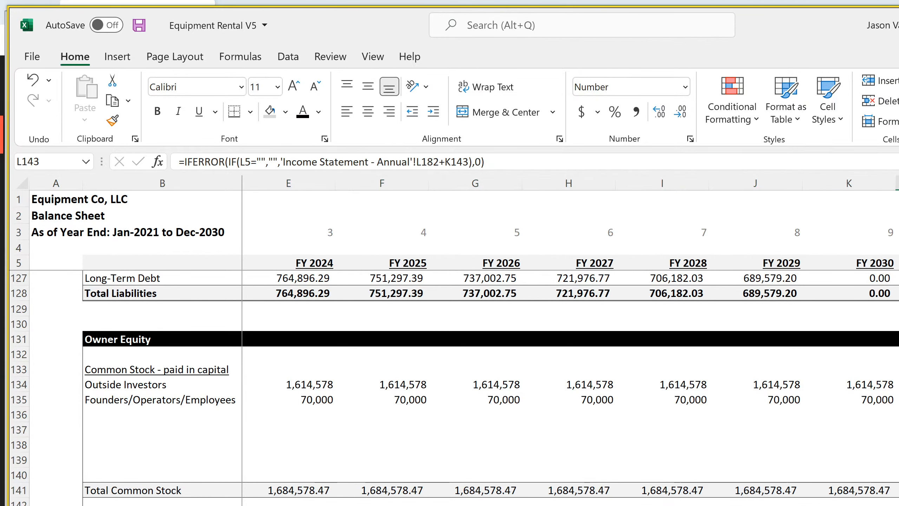
# Check the owner equity section of the annual balance sheet, including the Outside Investors and Founders/Operators/Employees cells L134:L135
pyautogui.scroll(-5, 453, 388)
pyautogui.scroll(5, 453, 388)
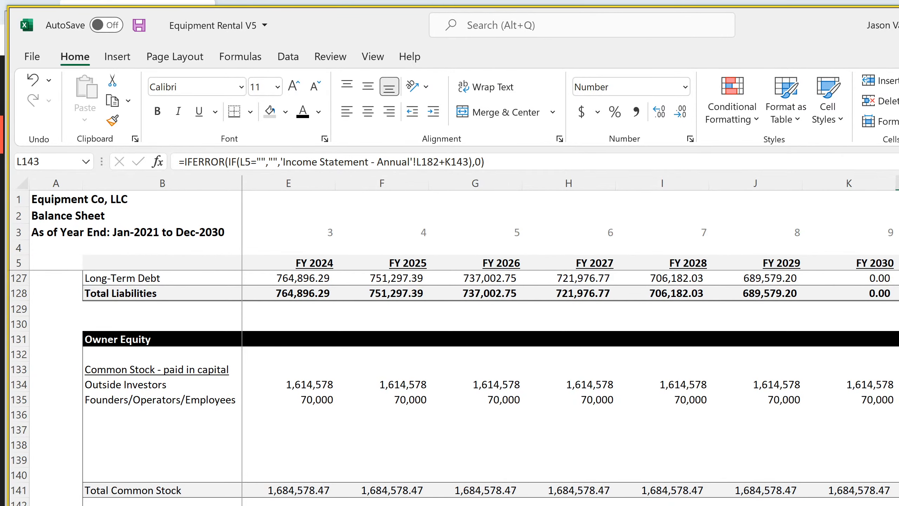
pyautogui.moveTo(897, 385); pyautogui.dragTo(898, 399)
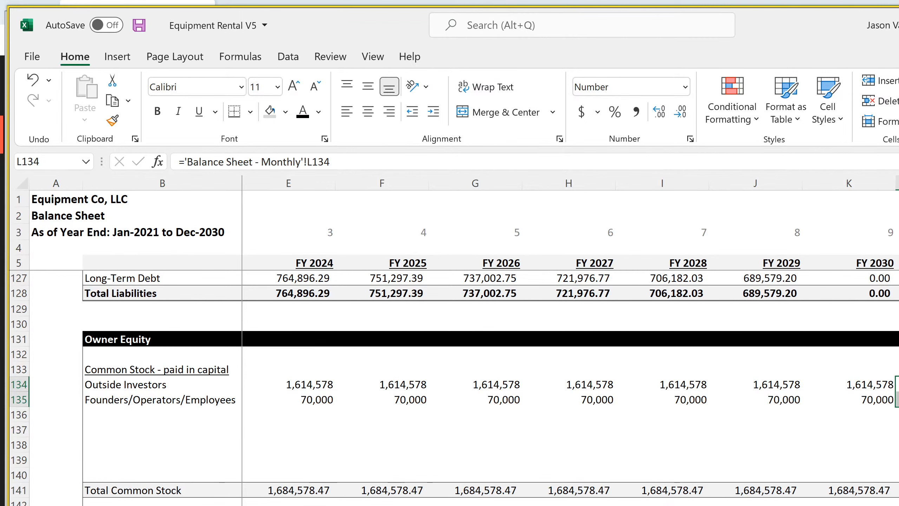
pyautogui.scroll(20, 453, 387)
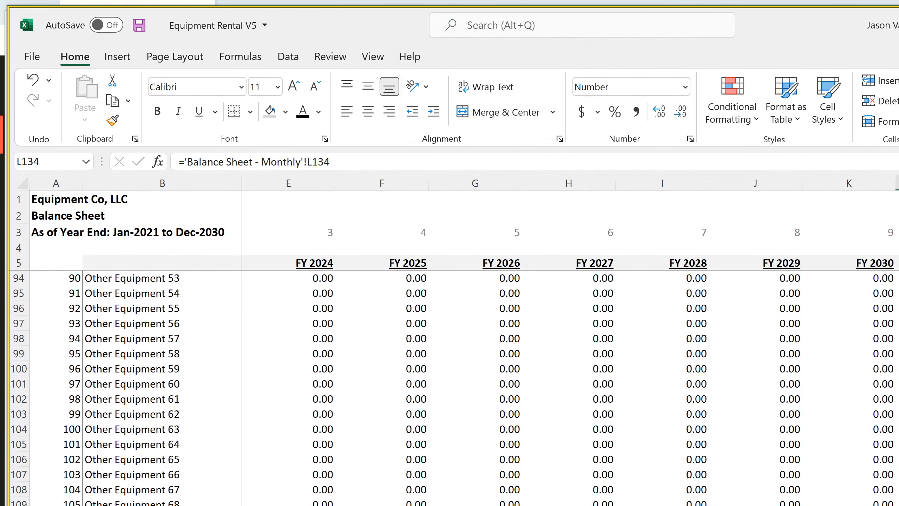
# Review the annual balance sheet's assets and liabilities sections across FY 2024 to FY 2030
pyautogui.scroll(19, 453, 388)
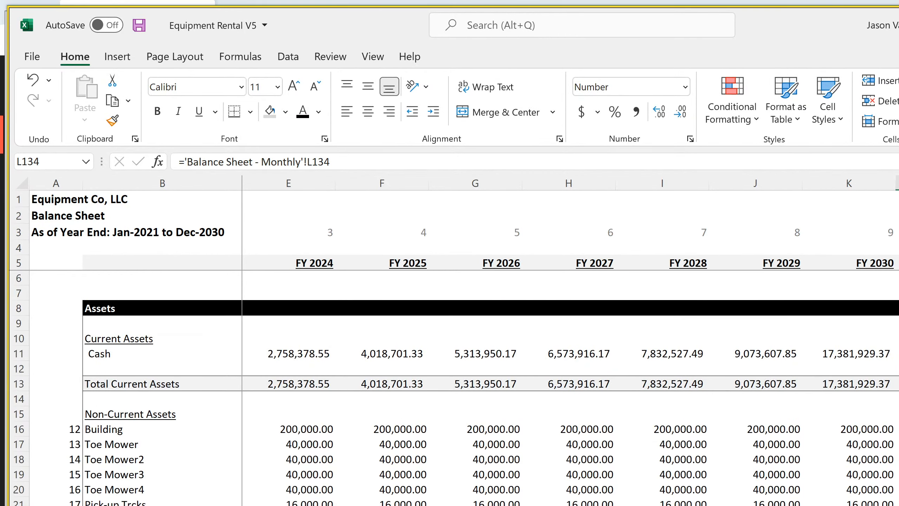
pyautogui.scroll(-20, 453, 388)
pyautogui.scroll(-15, 453, 388)
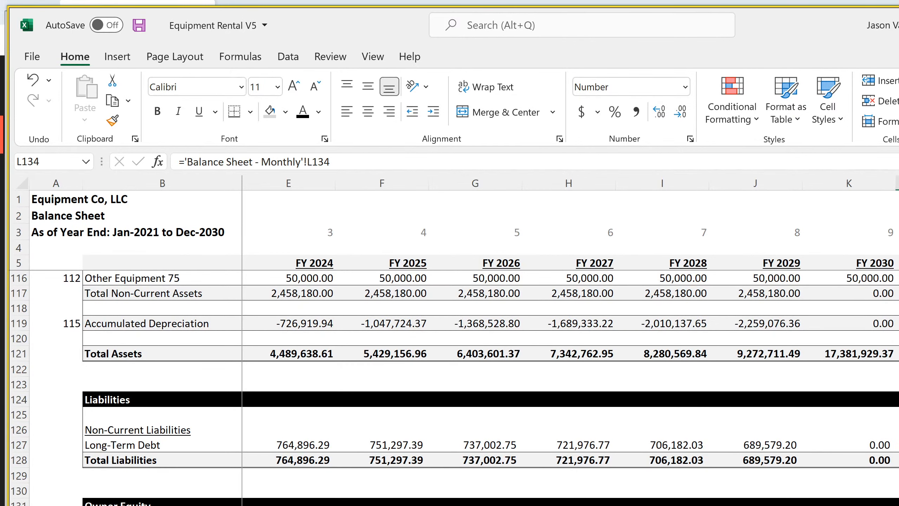
pyautogui.press('Down')
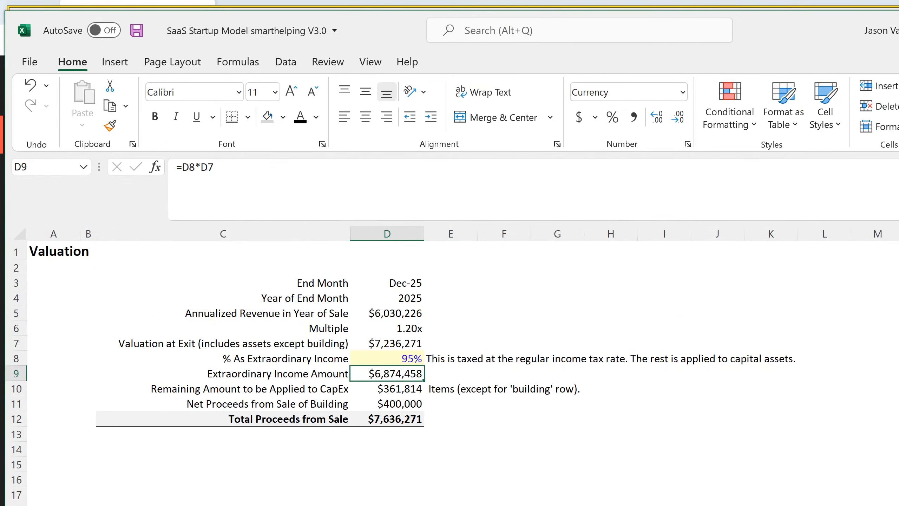
# Switch to the SaaS Startup Model workbook and examine its annual balance sheet formulas for FY 2025 debt and paid-in capital in G42, G49 and G50
pyautogui.hotkey('ctrl', 'pagedown')
pyautogui.hotkey('ctrl', 'pagedown')
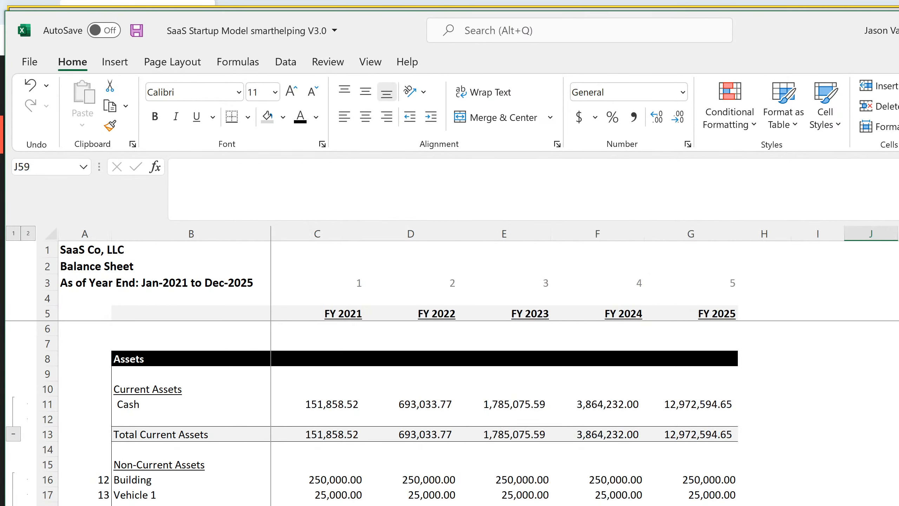
pyautogui.scroll(-2, 453, 408)
pyautogui.scroll(-20, 632, 431)
pyautogui.scroll(11, 632, 431)
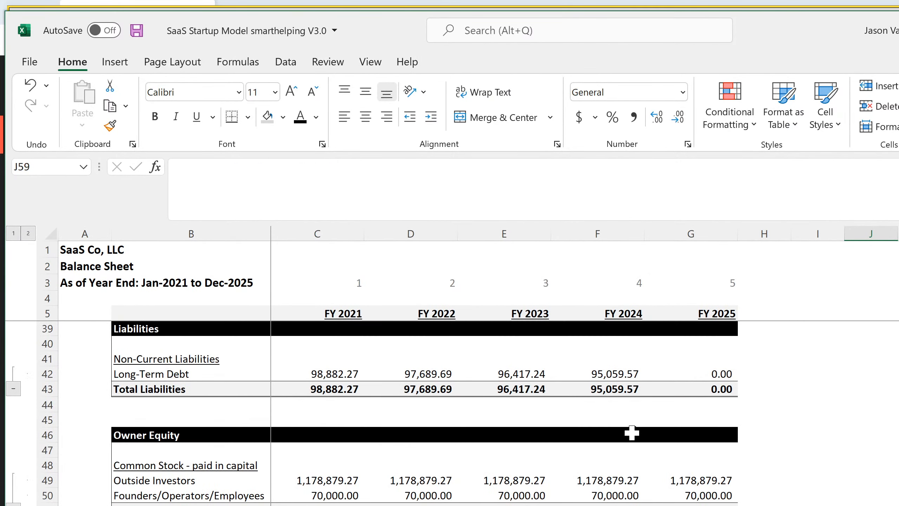
pyautogui.click(705, 377)
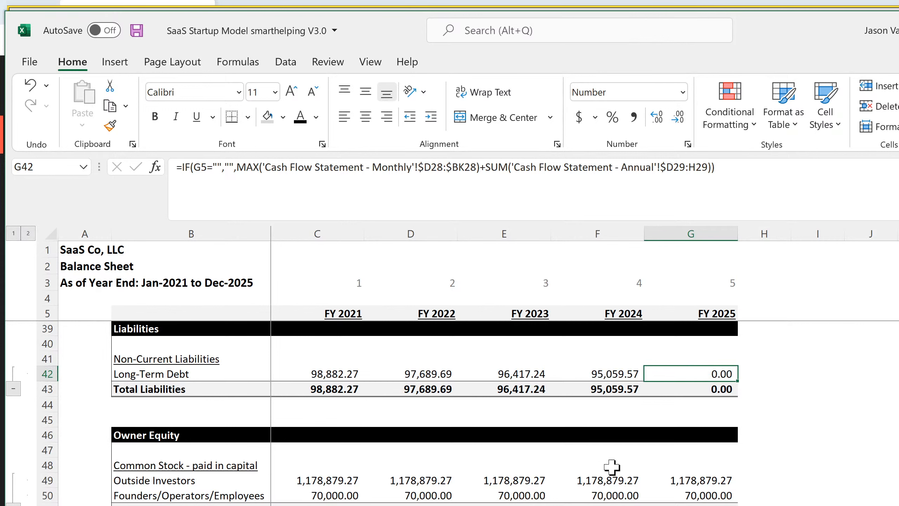
pyautogui.click(699, 478)
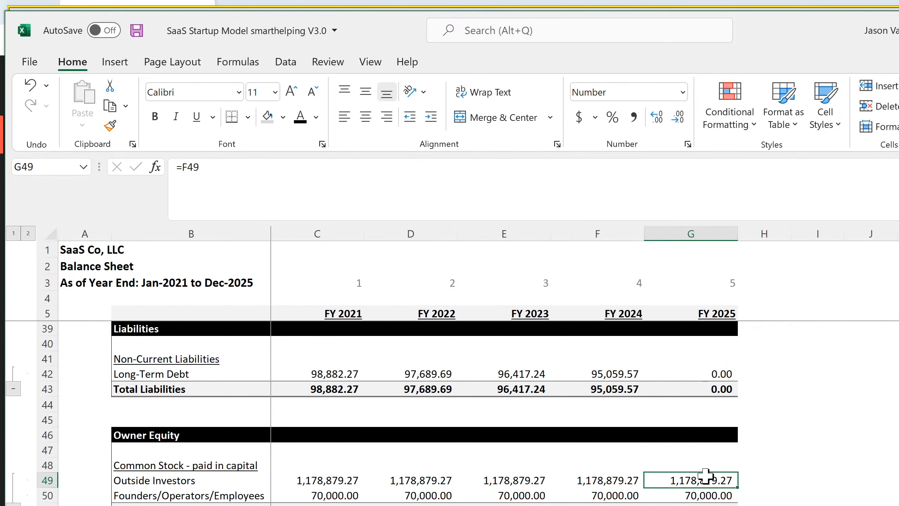
pyautogui.click(699, 498)
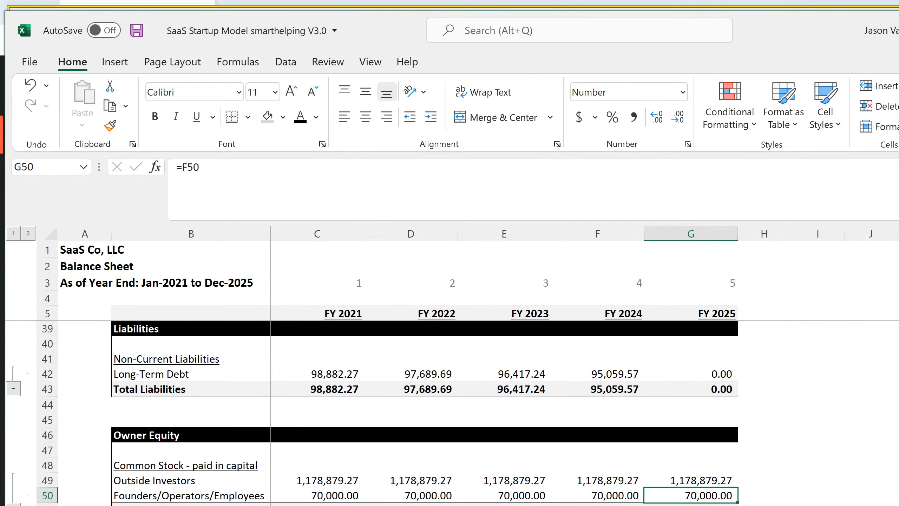
pyautogui.hotkey('ctrl', 'pageup')
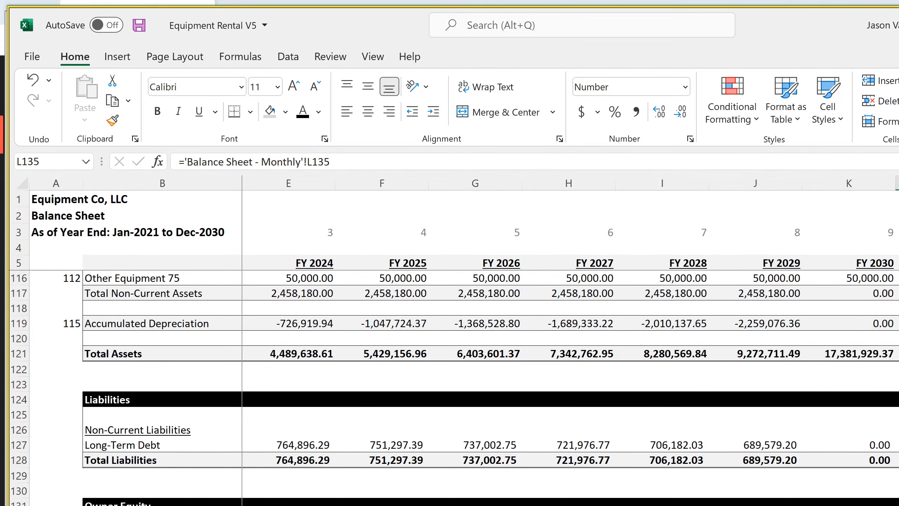
# In Equipment Rental V5, examine the Outside Investors and Founders/Operators/Employees formulas across rows 134:135 of the annual balance sheet
pyautogui.hscroll(-2, 571, 321)
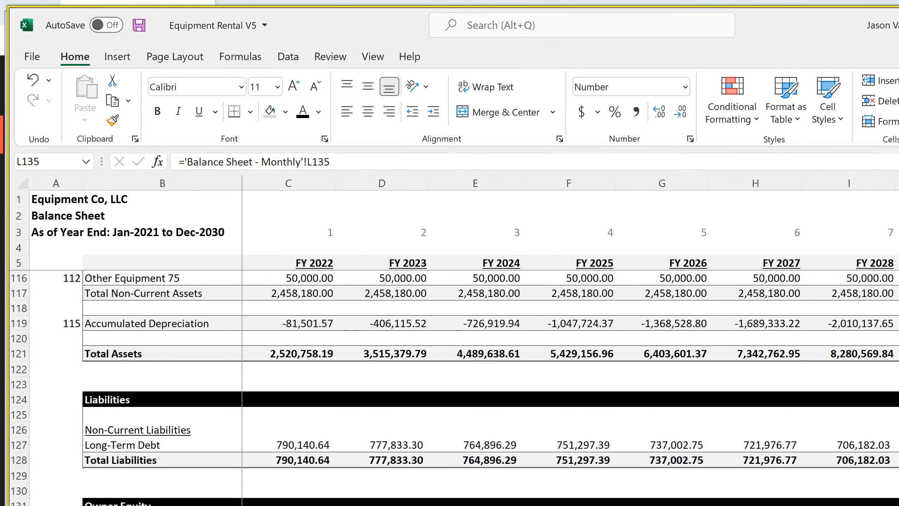
pyautogui.click(382, 505)
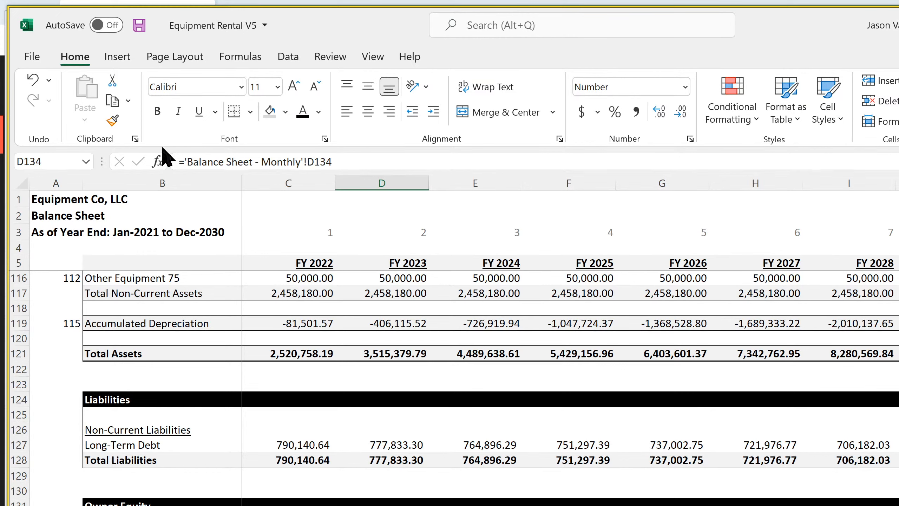
pyautogui.click(185, 158)
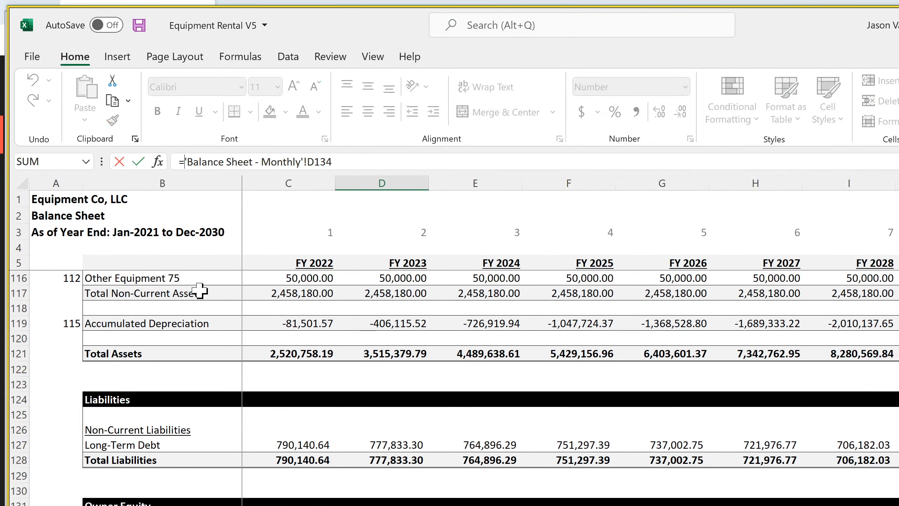
pyautogui.press('Return')
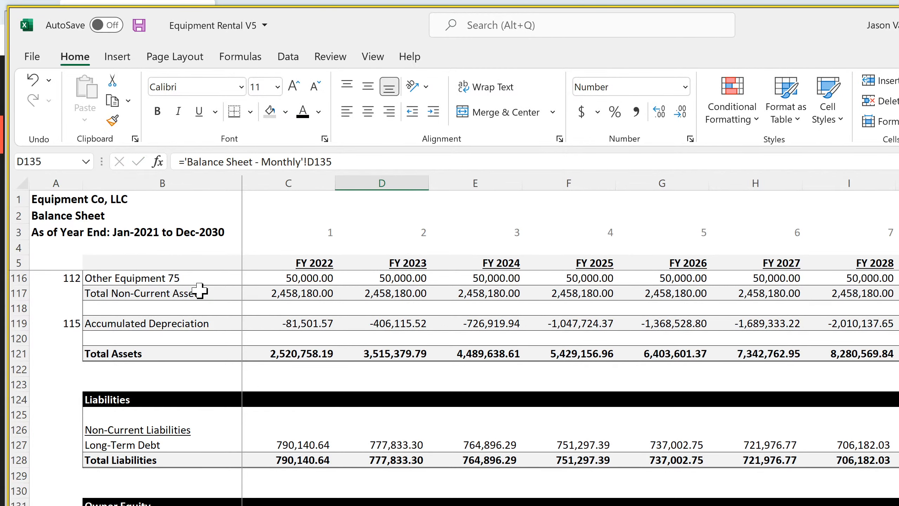
pyautogui.press('Right')
pyautogui.press('Right')
pyautogui.press('Right')
pyautogui.press('Right')
pyautogui.press('Right')
pyautogui.press('Right')
pyautogui.press('Right')
pyautogui.press('Right')
pyautogui.press('Right')
pyautogui.press('Right')
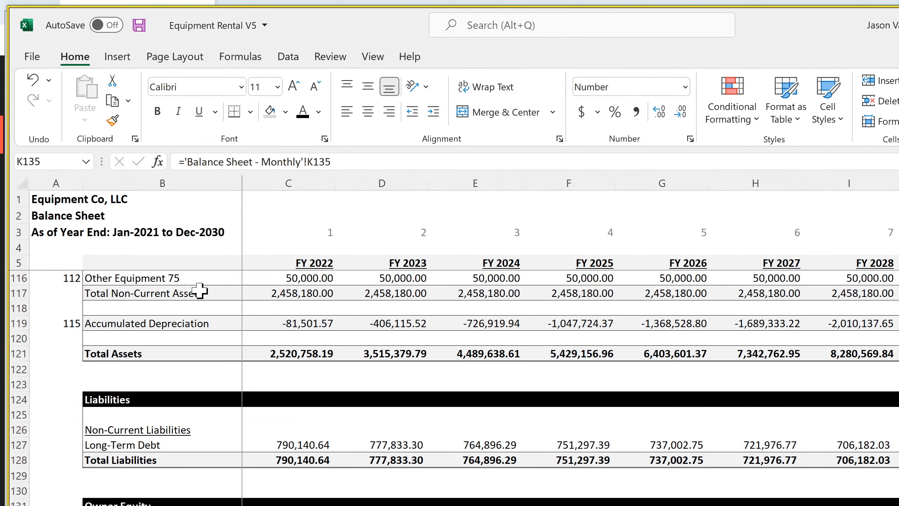
pyautogui.press('Left')
pyautogui.press('Left')
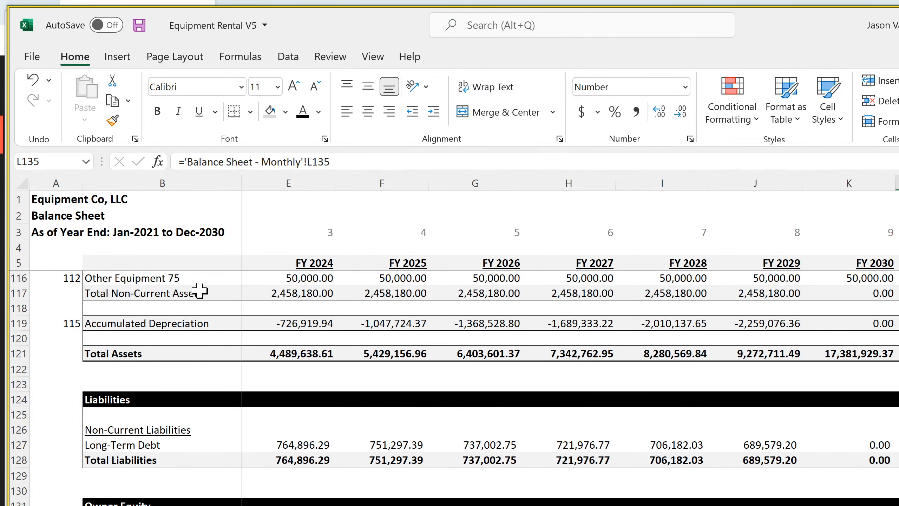
pyautogui.press('Left')
pyautogui.press('Left')
pyautogui.press('Left')
pyautogui.press('Left')
pyautogui.press('Left')
pyautogui.press('Left')
pyautogui.press('Left')
pyautogui.press('Left')
pyautogui.press('Left')
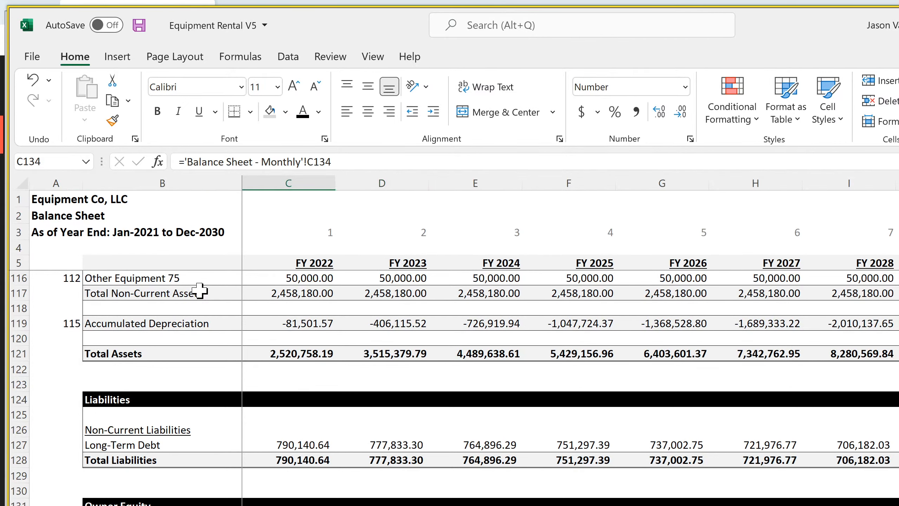
# Wrap the FY 2023 Outside Investors formula in D134 in an IF returning 0 when D5 exceeds the exit month in 'Global Control'!C6
pyautogui.press('Right')
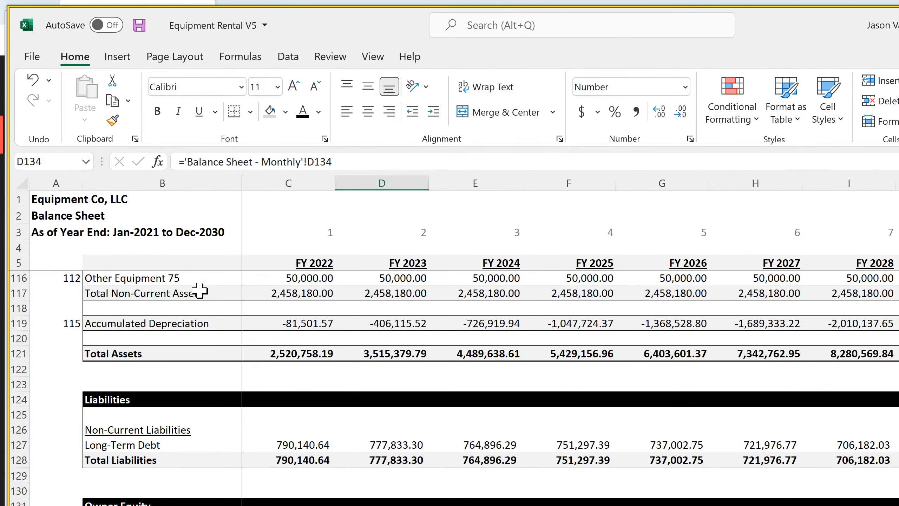
pyautogui.click(184, 162)
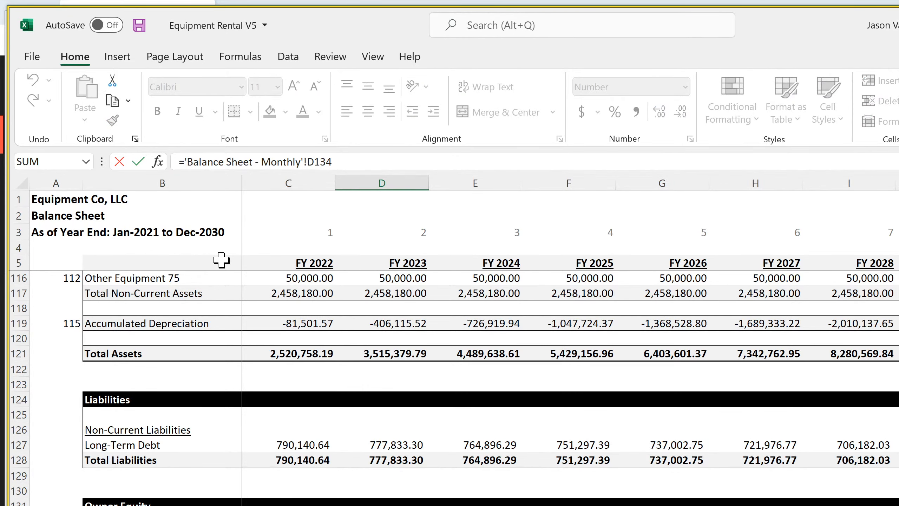
pyautogui.write('if(')
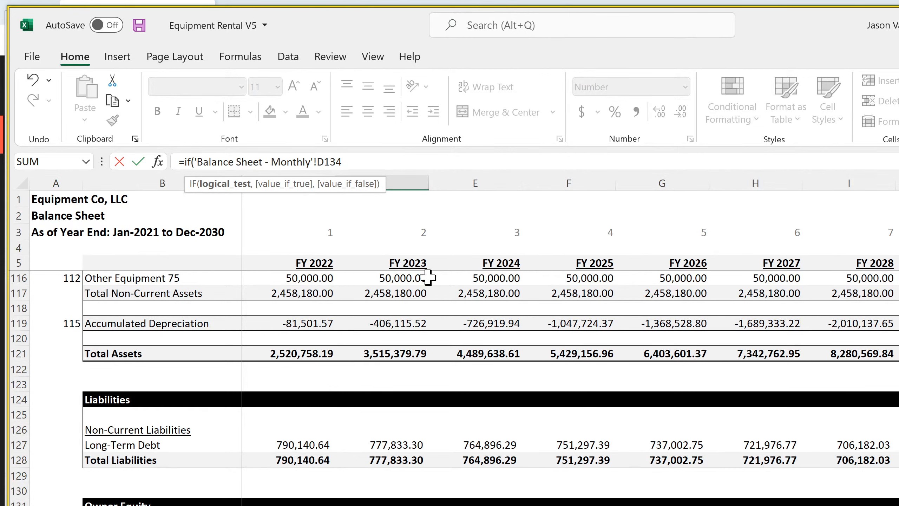
pyautogui.click(408, 263)
pyautogui.write('>')
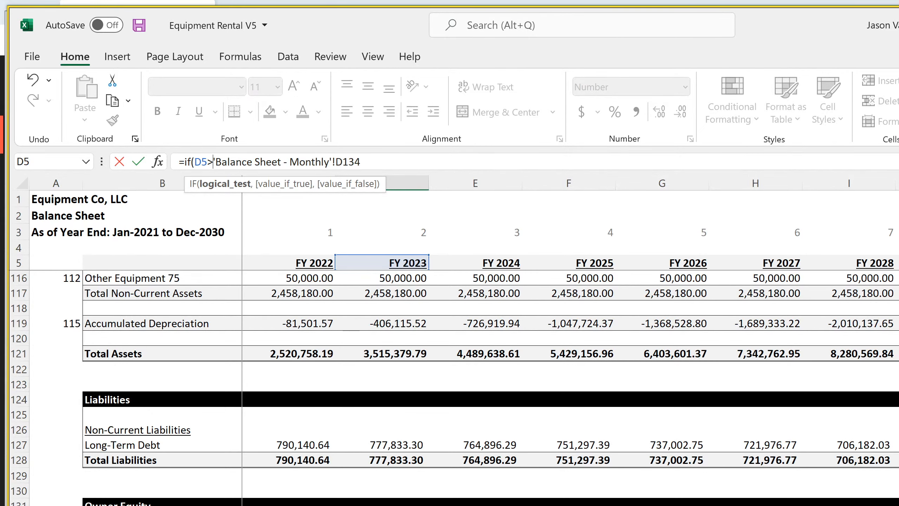
pyautogui.hotkey('ctrl', 'pageup')
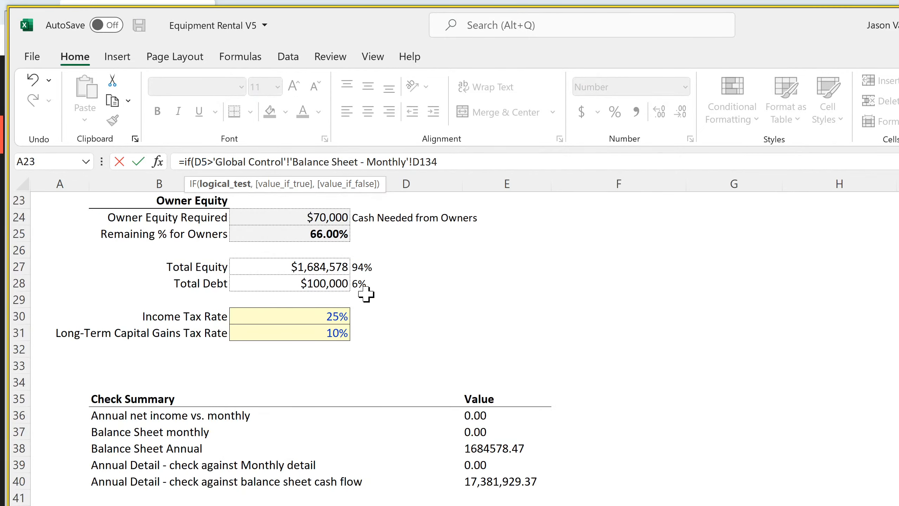
pyautogui.scroll(7, 324, 305)
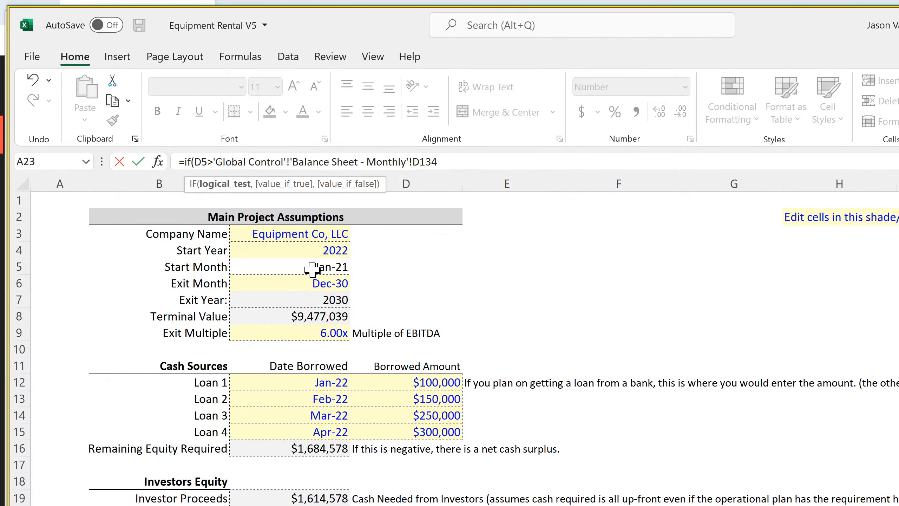
pyautogui.click(308, 281)
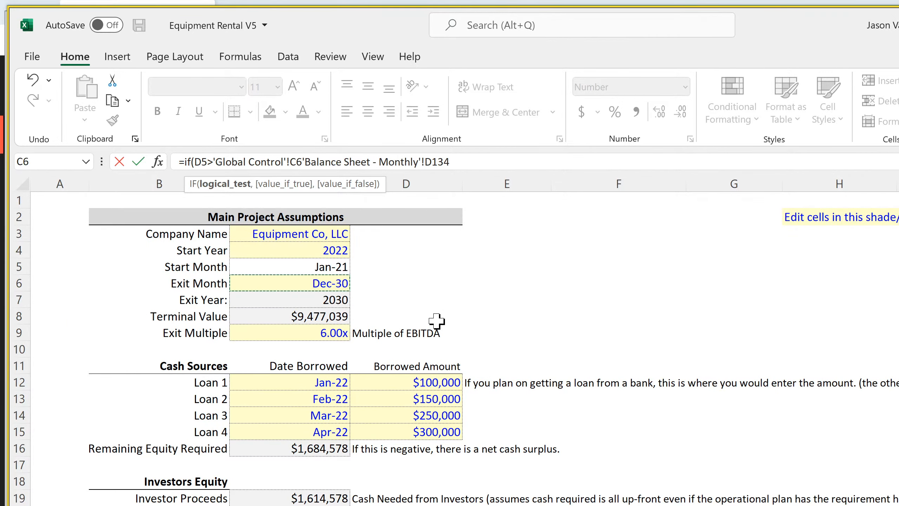
pyautogui.write(',0,')
pyautogui.press('Return')
pyautogui.press('Up')
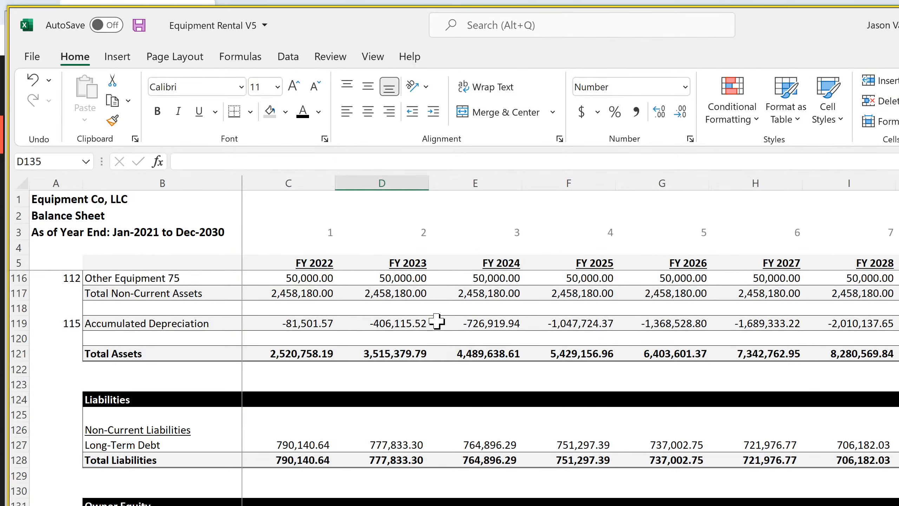
# Anchor the exit month reference in D134 as $C6 and copy the formula's opening IF(D5>'Global Control'!$C6,0, portion
pyautogui.press('Up')
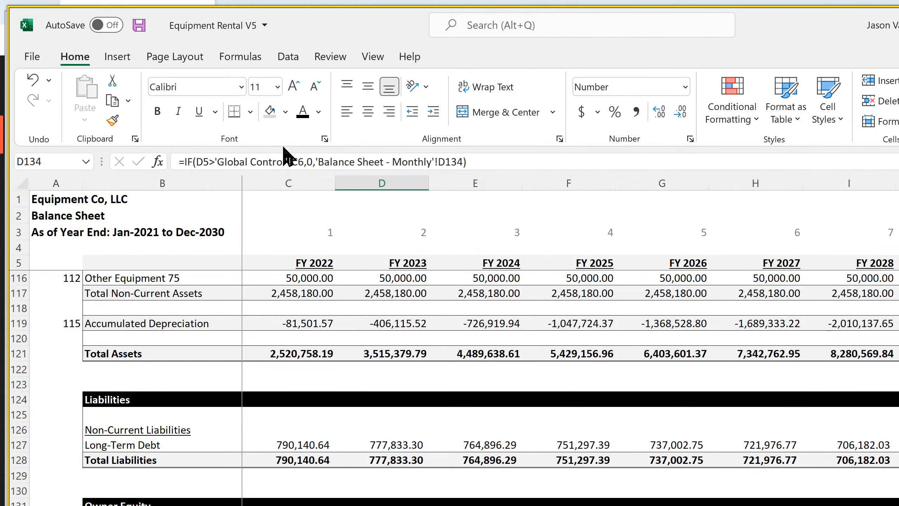
pyautogui.click(292, 161)
pyautogui.write('$')
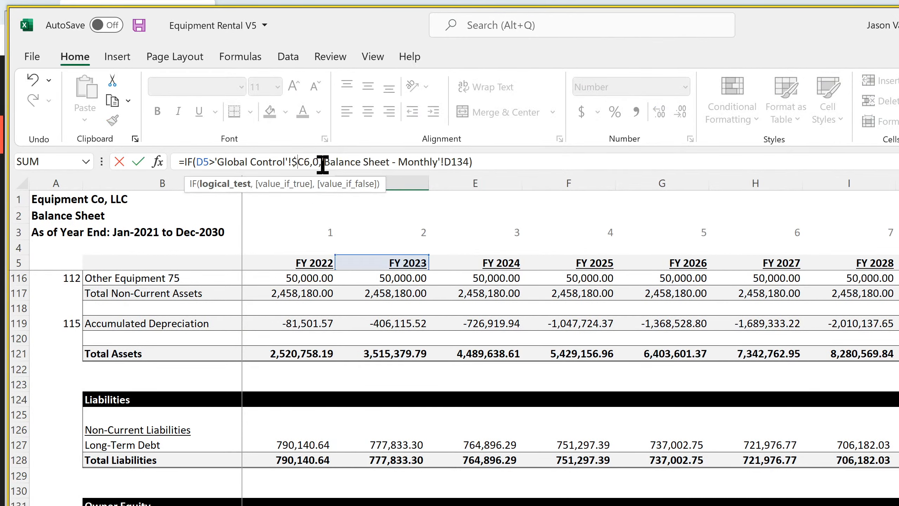
pyautogui.moveTo(323, 162); pyautogui.dragTo(187, 160)
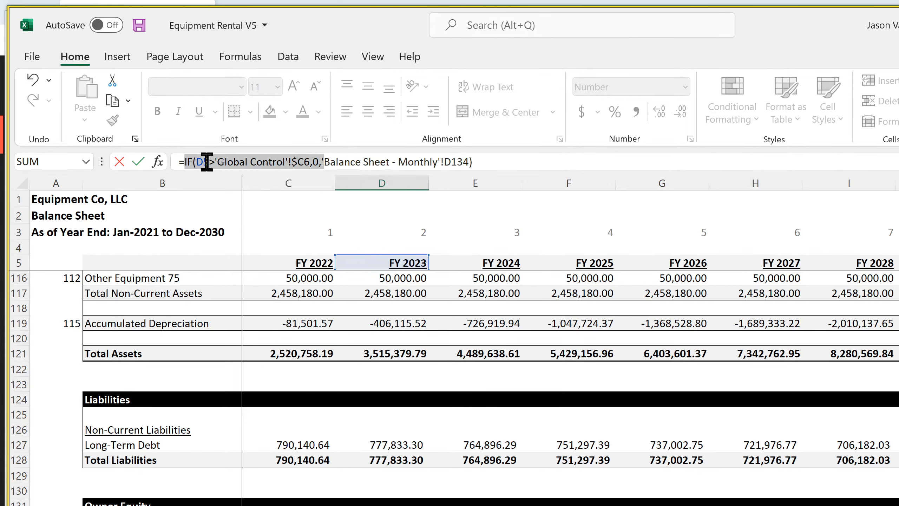
pyautogui.rightClick(207, 162)
pyautogui.click(244, 198)
pyautogui.press('Escape')
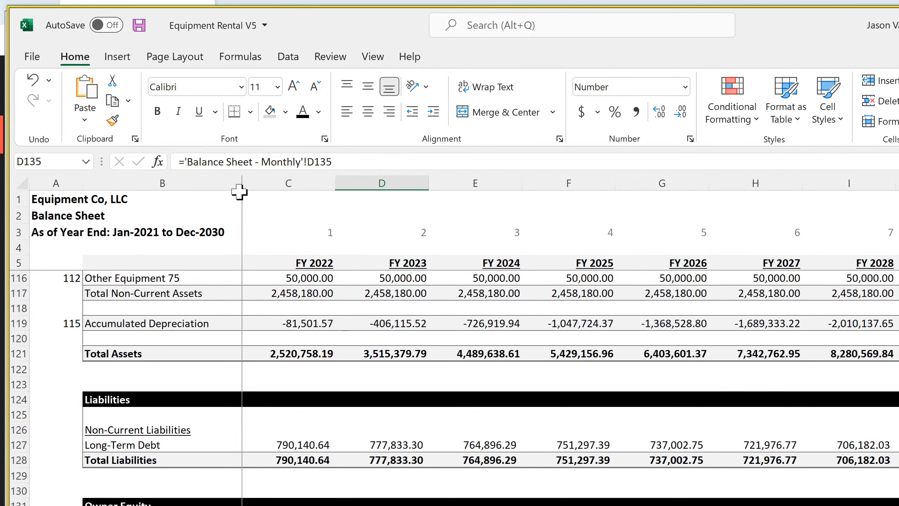
pyautogui.click(186, 162)
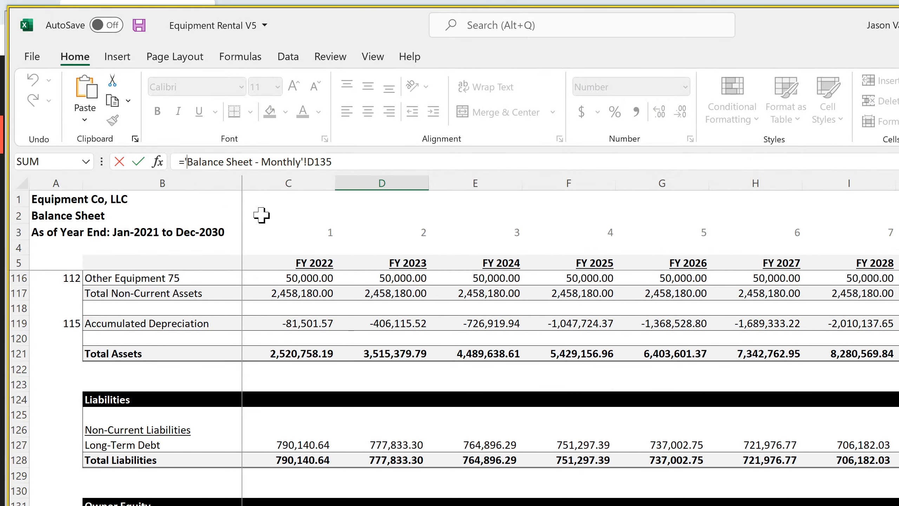
pyautogui.hotkey('ctrl', 'v')
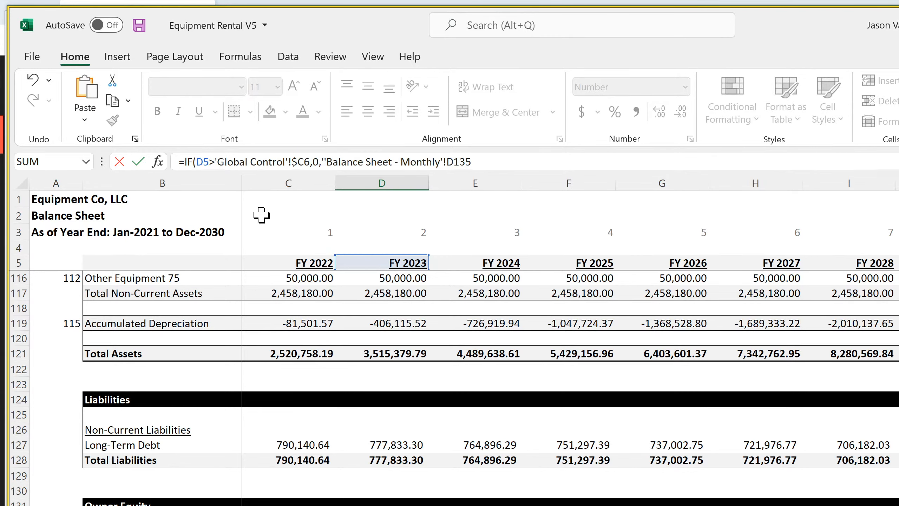
pyautogui.press('Return')
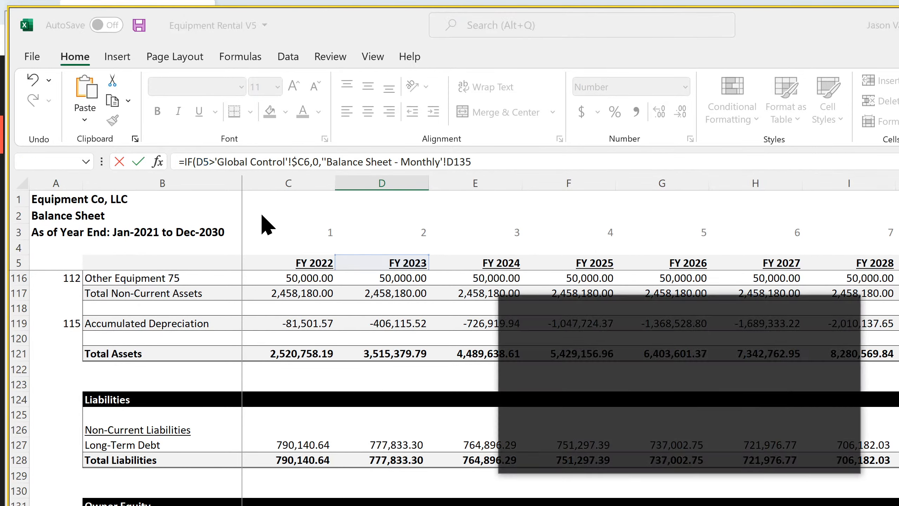
pyautogui.press('Return')
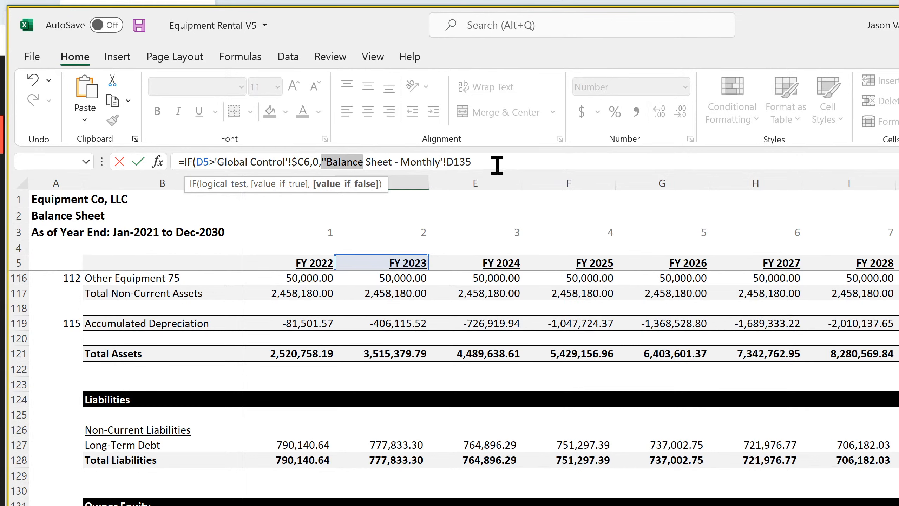
pyautogui.click(394, 157)
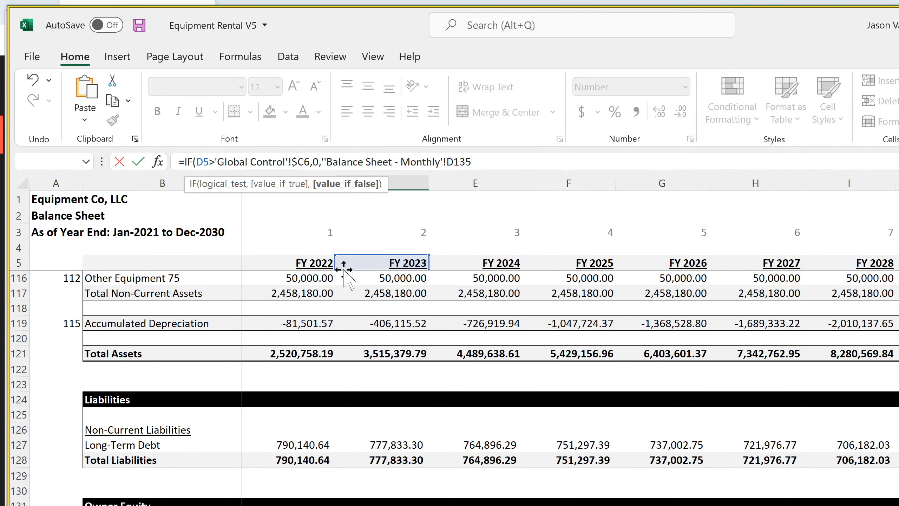
pyautogui.press('BackSpace')
pyautogui.press('BackSpace')
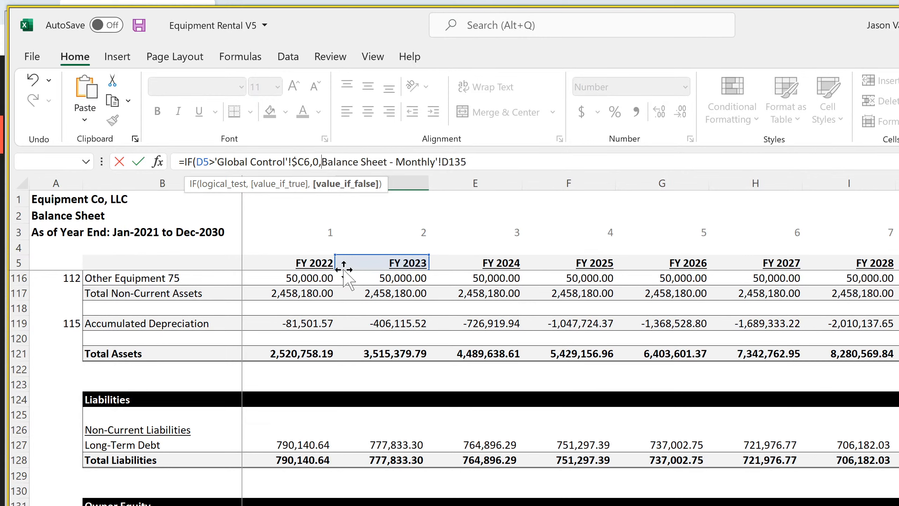
pyautogui.press('Return')
pyautogui.press('Return')
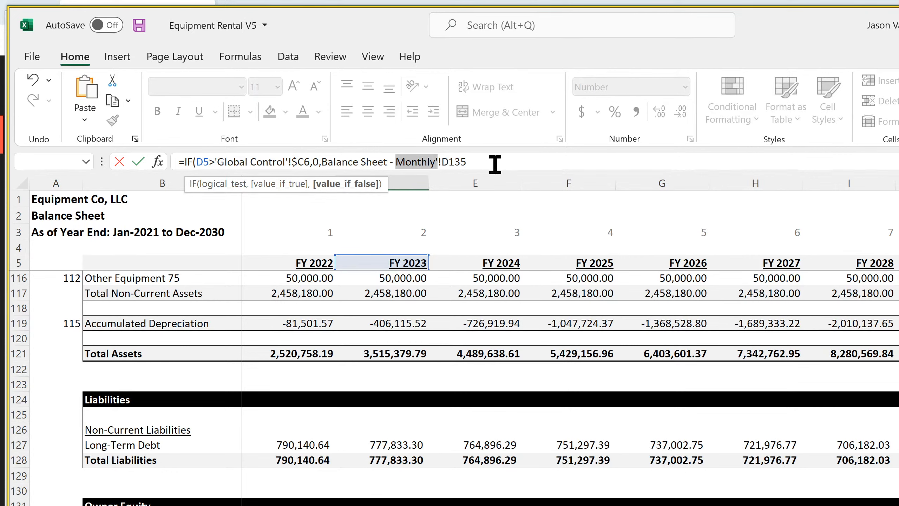
pyautogui.moveTo(492, 161); pyautogui.dragTo(54, 167)
pyautogui.press('BackSpace')
pyautogui.press('Return')
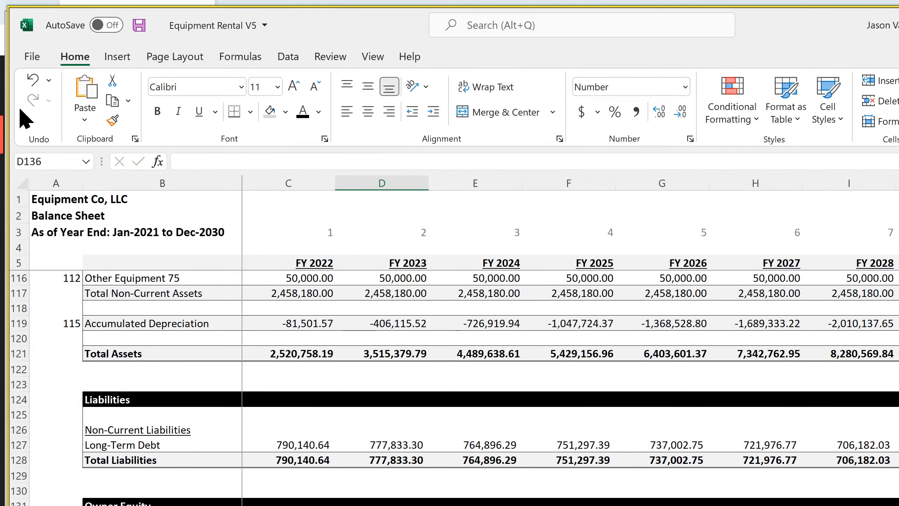
pyautogui.hotkey('ctrl', 'z')
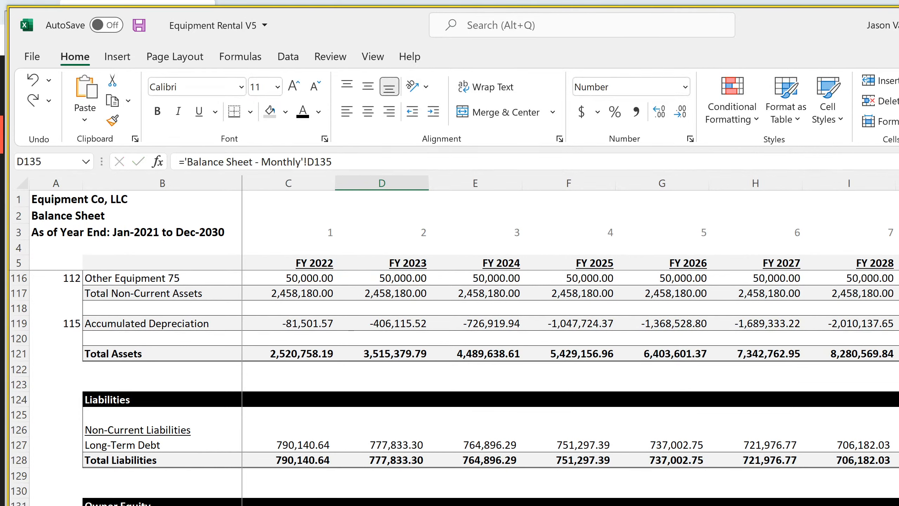
# Copy IF(D5>'Global Control'!$C6,0, from the D134 formula and insert it at the start of the FY 2023 Founders/Operators/Employees formula in D135
pyautogui.press('Up')
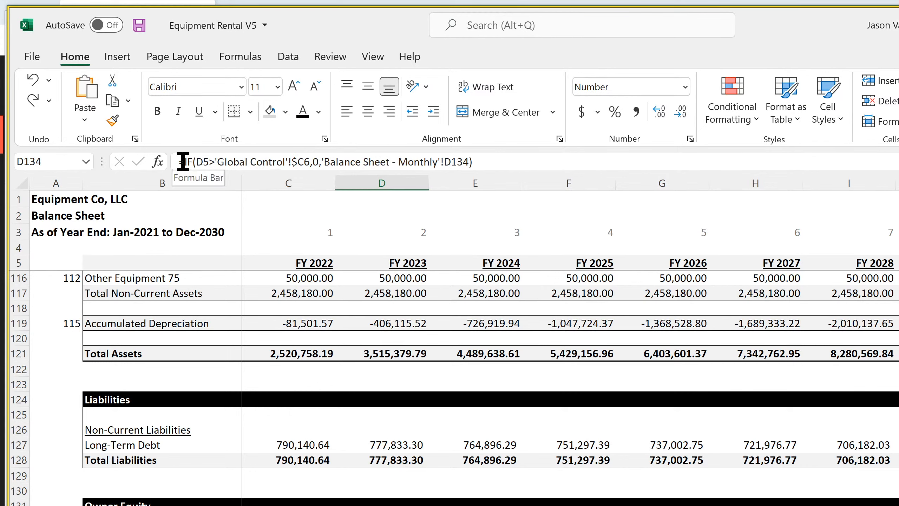
pyautogui.moveTo(185, 162)
pyautogui.mouseDown()
pyautogui.moveTo(323, 162)
pyautogui.moveTo(184, 164)
pyautogui.mouseUp()
pyautogui.rightClick(215, 161)
pyautogui.click(247, 195)
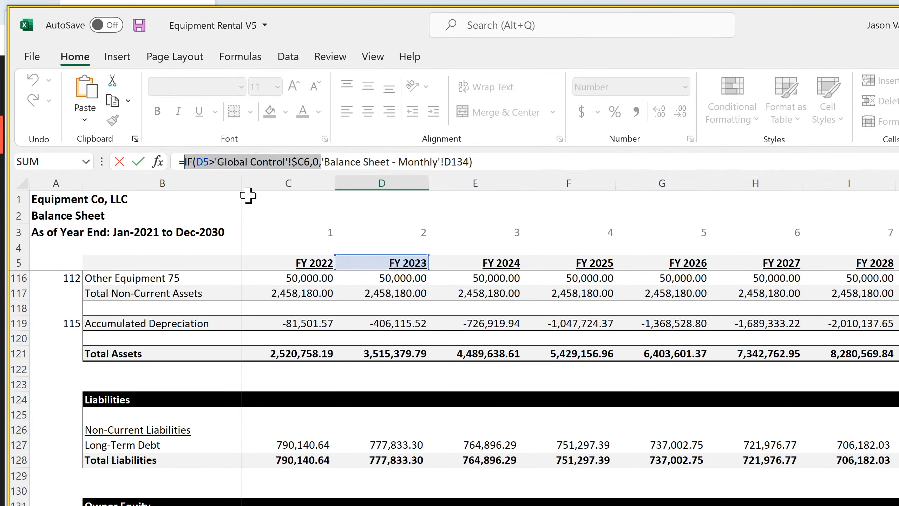
pyautogui.press('Return')
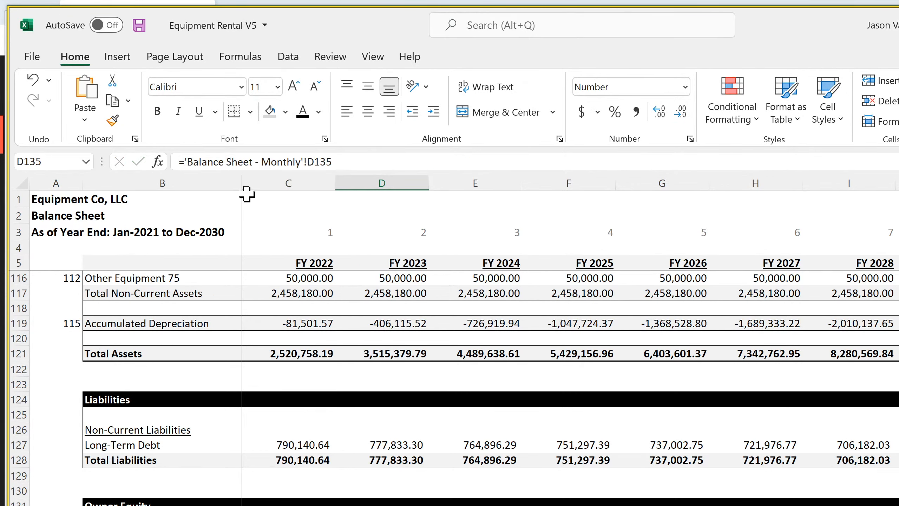
pyautogui.click(184, 161)
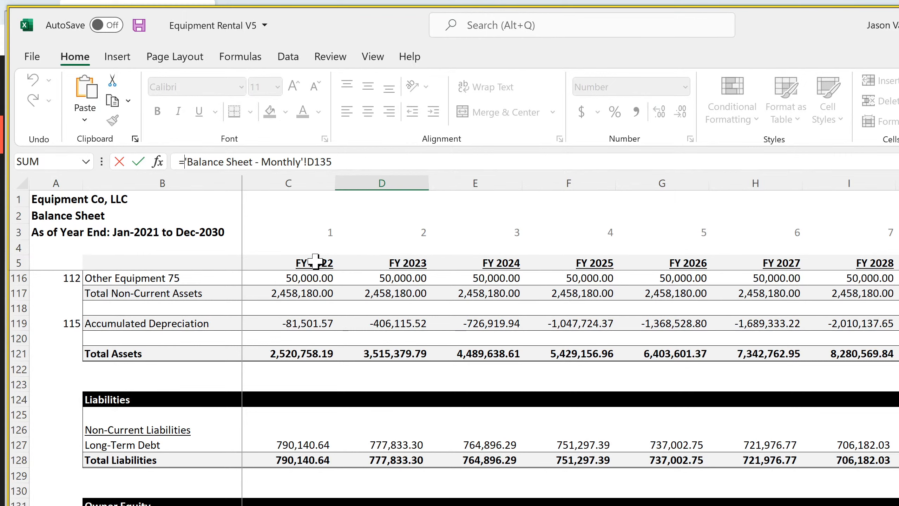
pyautogui.hotkey('ctrl', 'v')
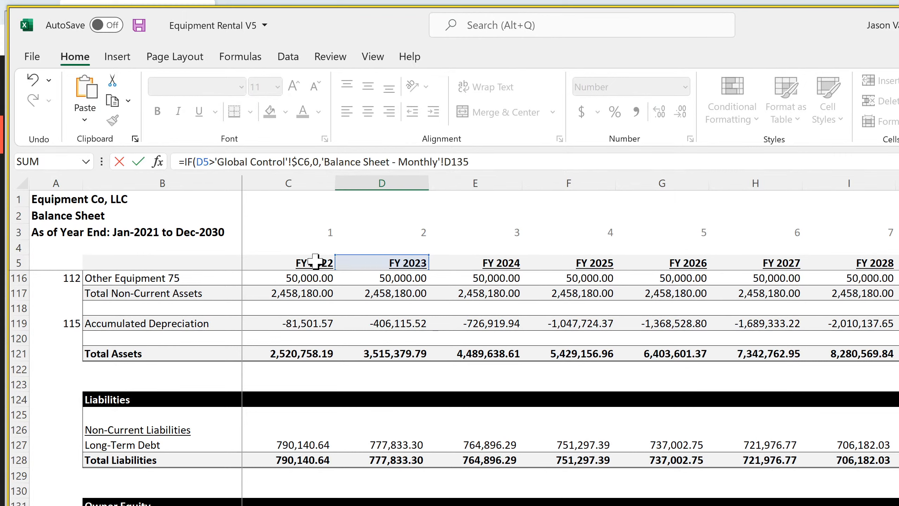
pyautogui.press('Return')
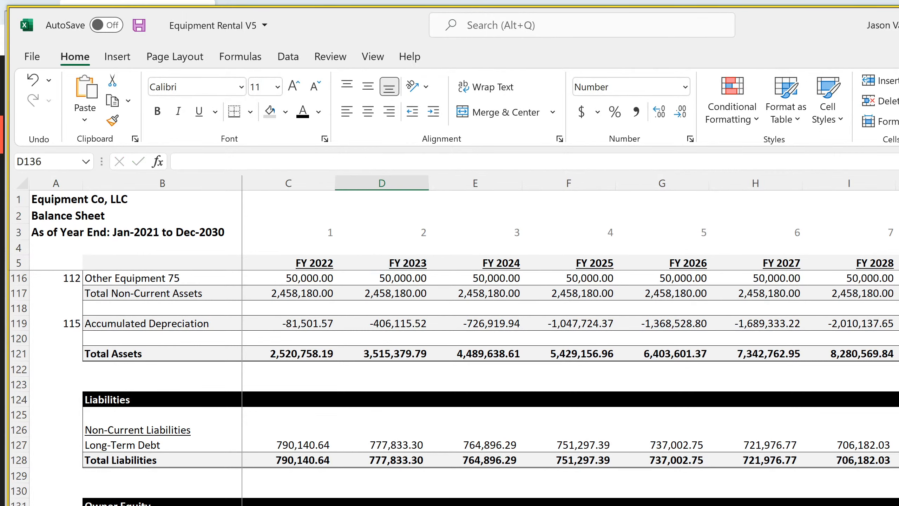
# Fill the Outside Investors and Founders/Operators/Employees formulas from D134:D135 across the remaining fiscal years of the annual balance sheet
pyautogui.click(368, 505)
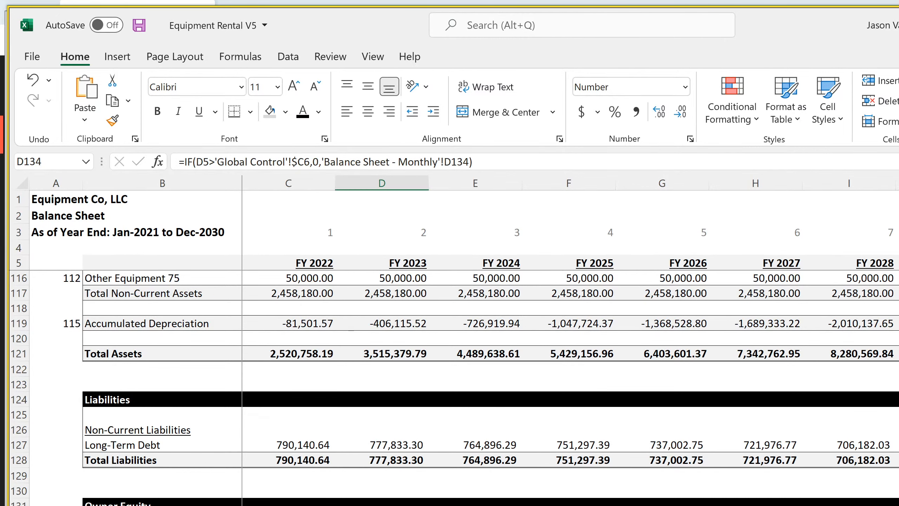
pyautogui.hscroll(2, 567, 337)
pyautogui.moveTo(429, 505); pyautogui.dragTo(878, 505)
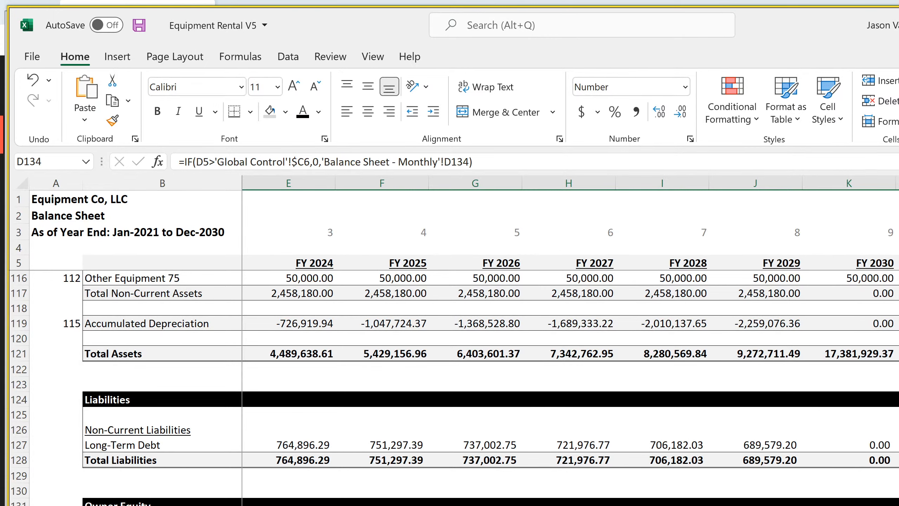
pyautogui.scroll(-8, 453, 389)
pyautogui.scroll(12, 453, 389)
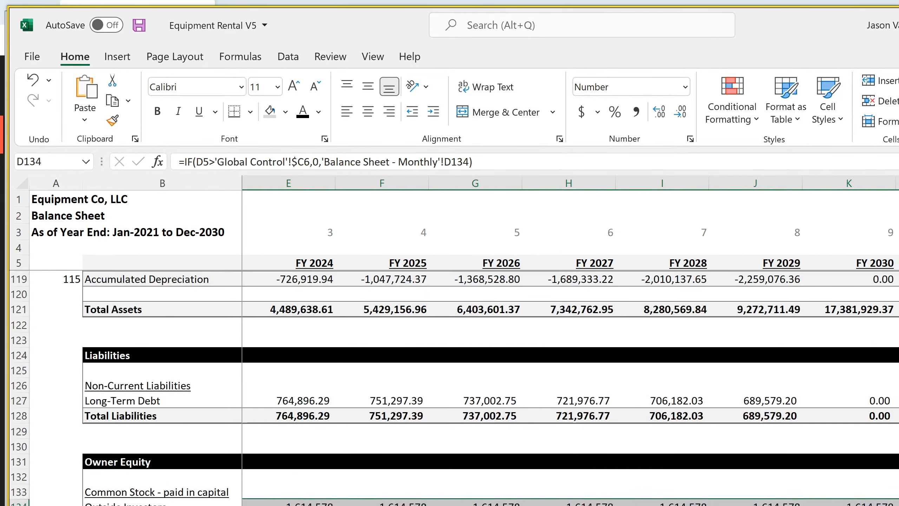
pyautogui.scroll(20, 453, 390)
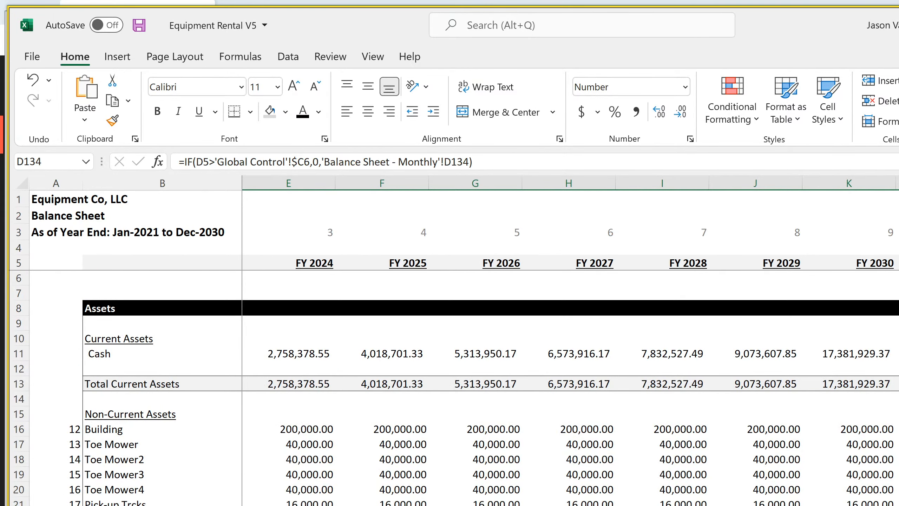
# Switch to the monthly balance sheet and examine paid-in capital rows 134:135 from the start month through Dec-30 and beyond
pyautogui.hscroll(-1, 454, 389)
pyautogui.hotkey('ctrl', 'pageup')
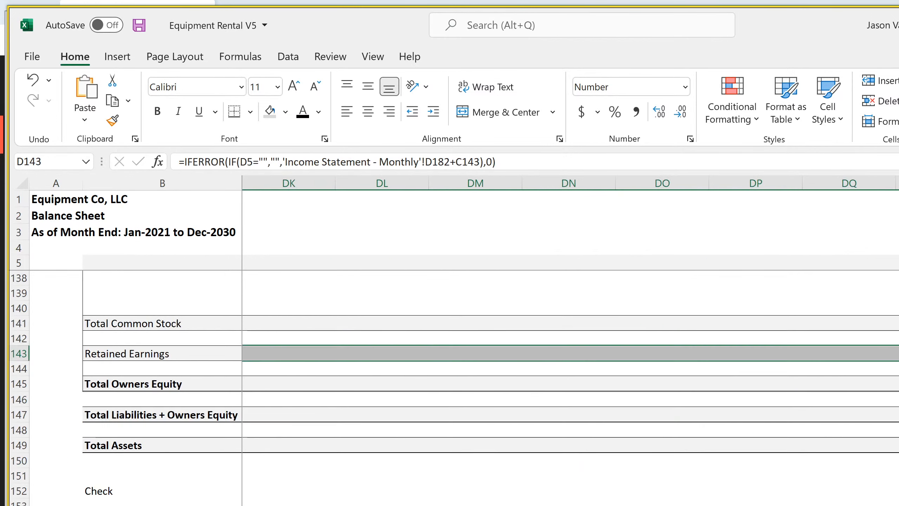
pyautogui.scroll(-7, 454, 390)
pyautogui.scroll(11, 453, 390)
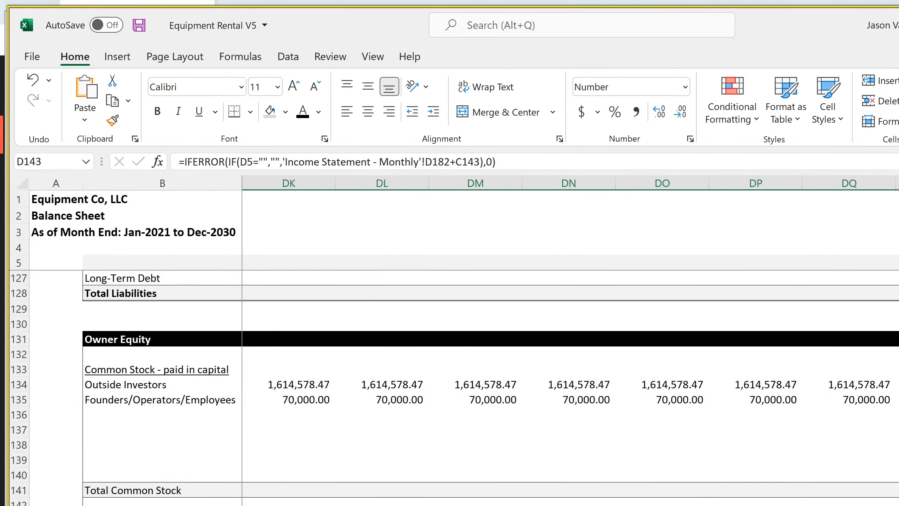
pyautogui.hscroll(-9, 570, 336)
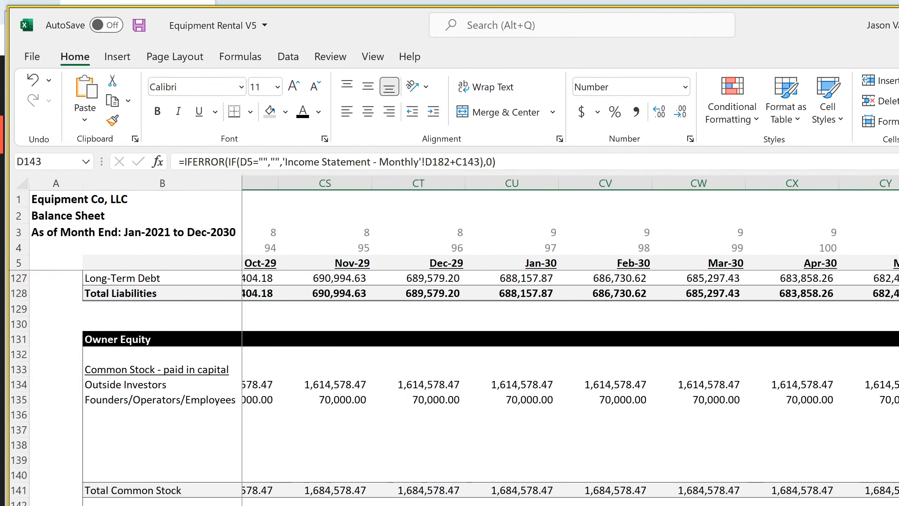
pyautogui.hscroll(3, 570, 336)
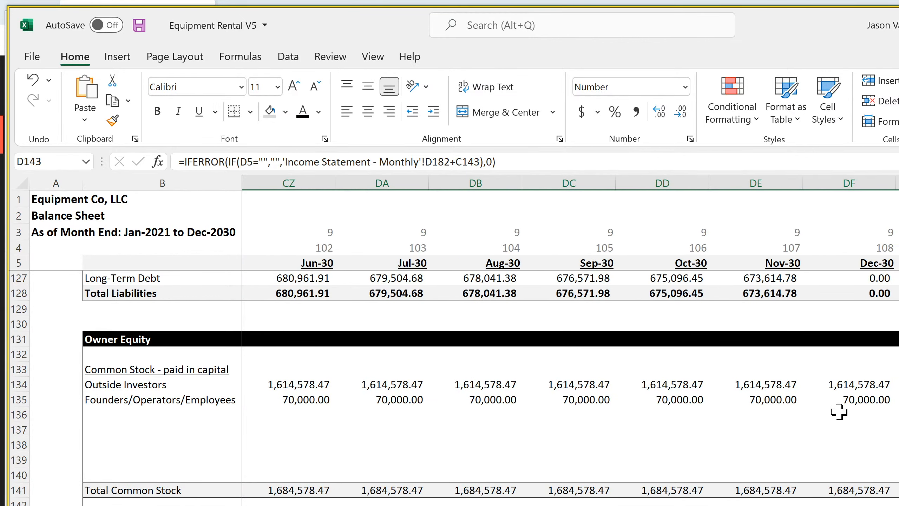
pyautogui.click(848, 418)
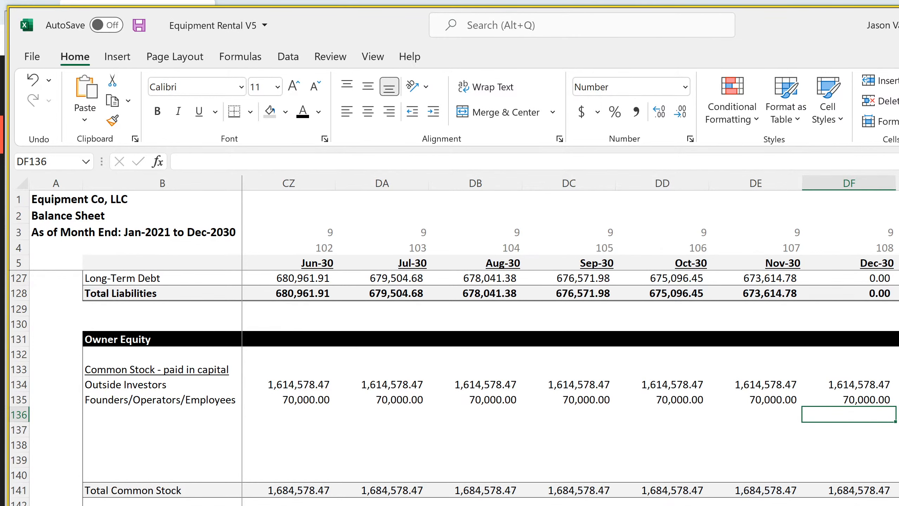
pyautogui.hscroll(-20, 333, 407)
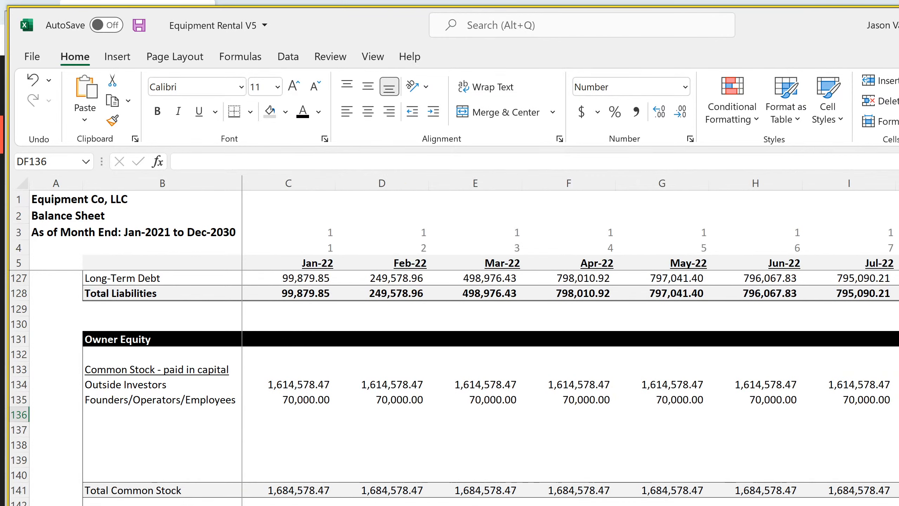
# Wrap the Feb-22 paid-in capital formulas in D134 and D135 in an IF returning 0 when D5 exceeds 'Global Control'!$C6
pyautogui.click(301, 382)
pyautogui.click(377, 383)
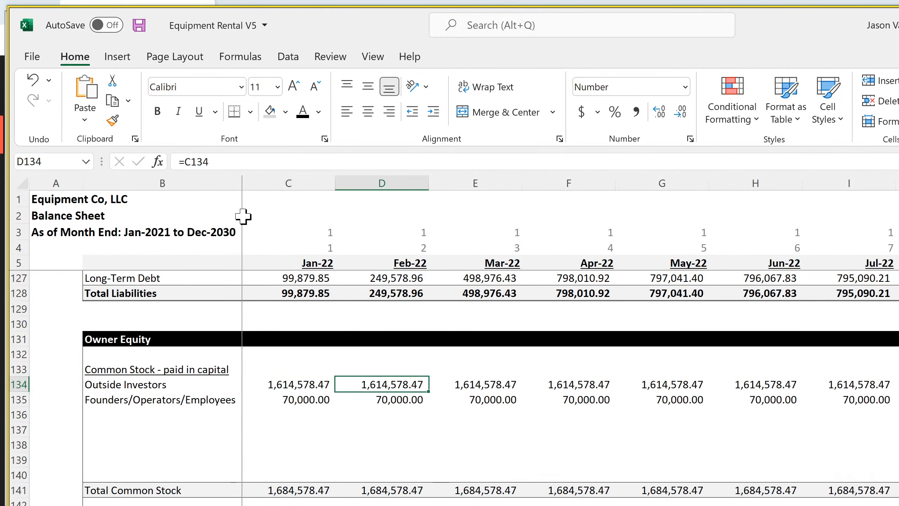
pyautogui.click(185, 157)
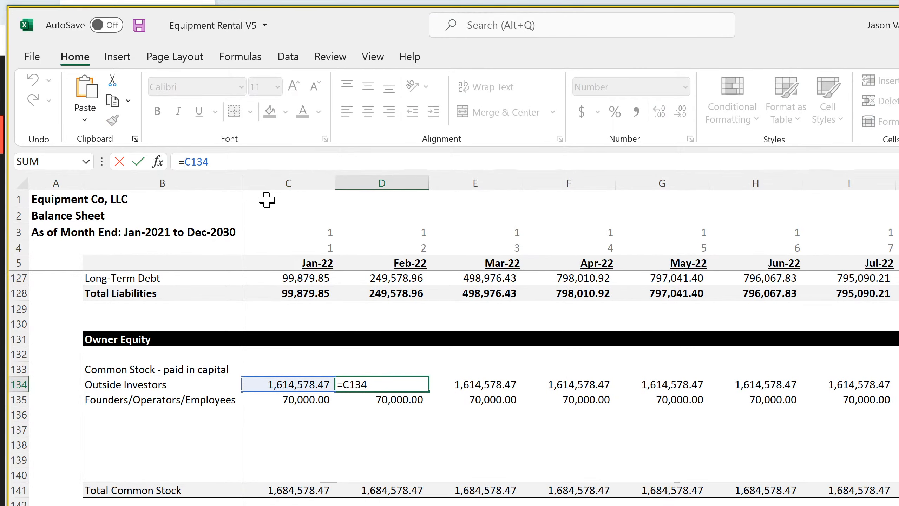
pyautogui.hotkey('ctrl', 'v')
pyautogui.press('Return')
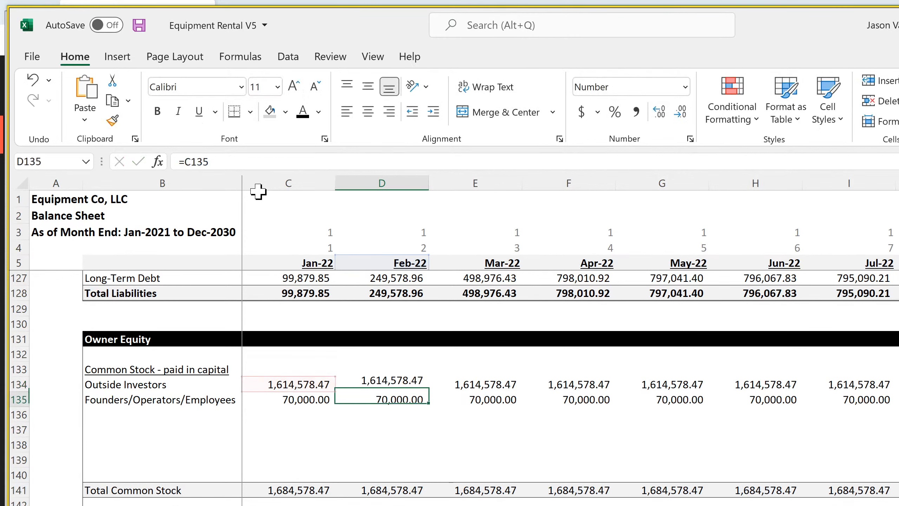
pyautogui.click(185, 161)
pyautogui.hotkey('ctrl', 'v')
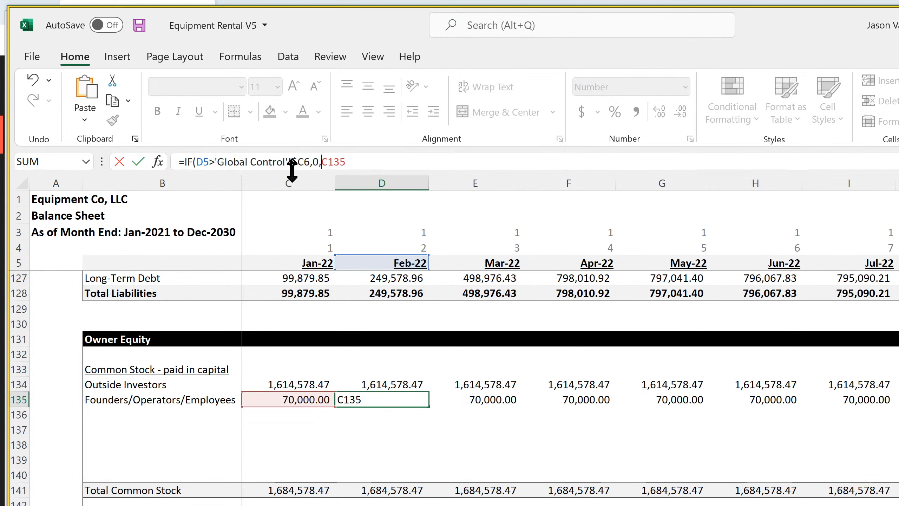
pyautogui.press('Return')
# Fill the D134:D135 paid-in capital formulas across all remaining month columns, past Dec-30, and review the monthly balance sheet
pyautogui.moveTo(408, 379); pyautogui.dragTo(407, 401)
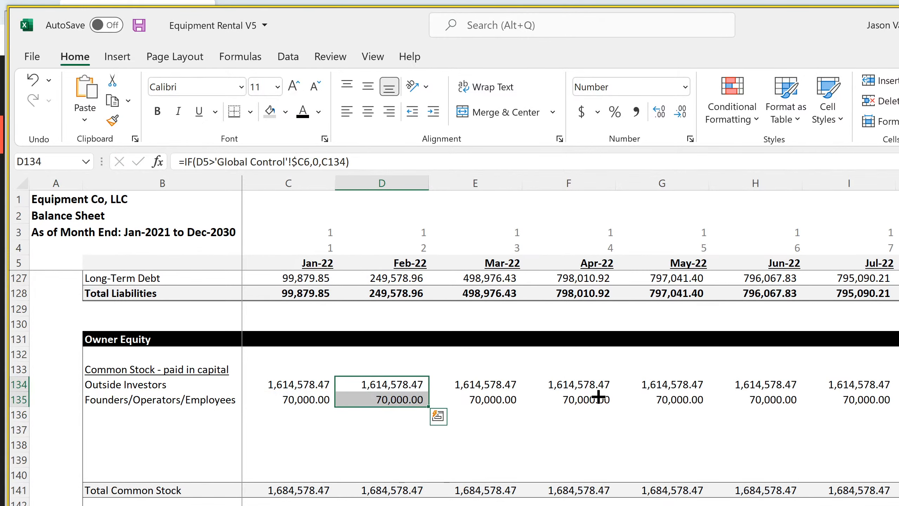
pyautogui.moveTo(598, 397); pyautogui.dragTo(896, 393)
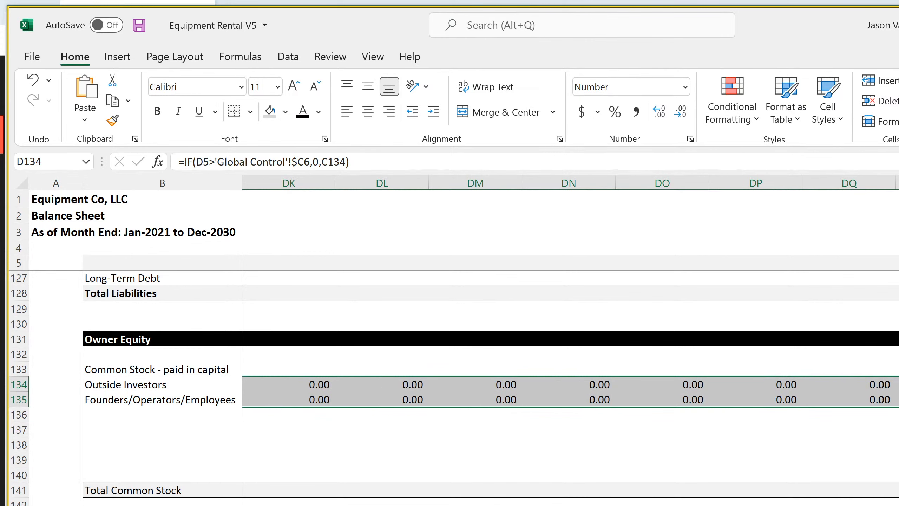
pyautogui.hscroll(-10, 492, 337)
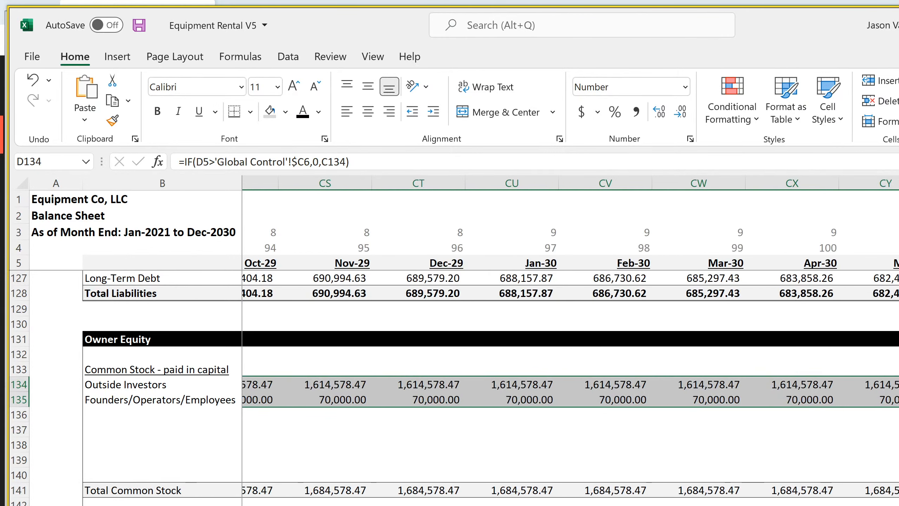
pyautogui.hscroll(-1, 492, 337)
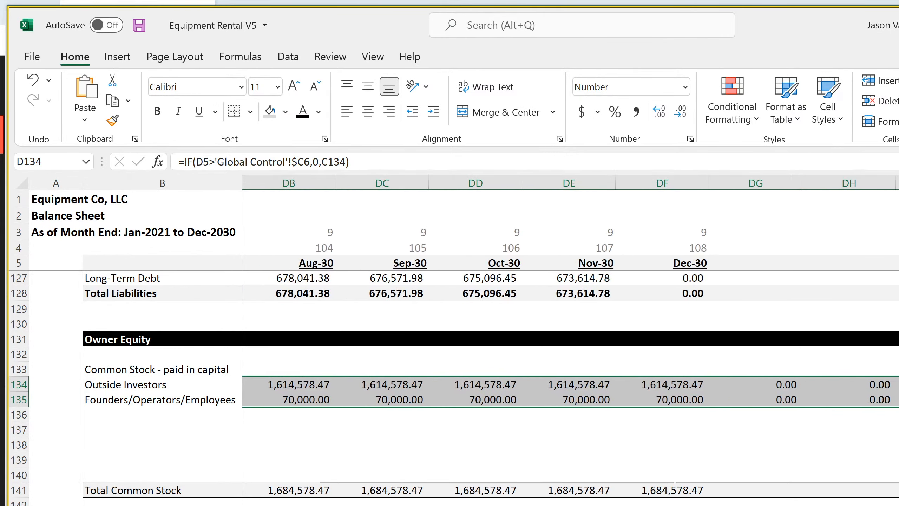
pyautogui.scroll(-4, 491, 337)
pyautogui.scroll(20, 492, 387)
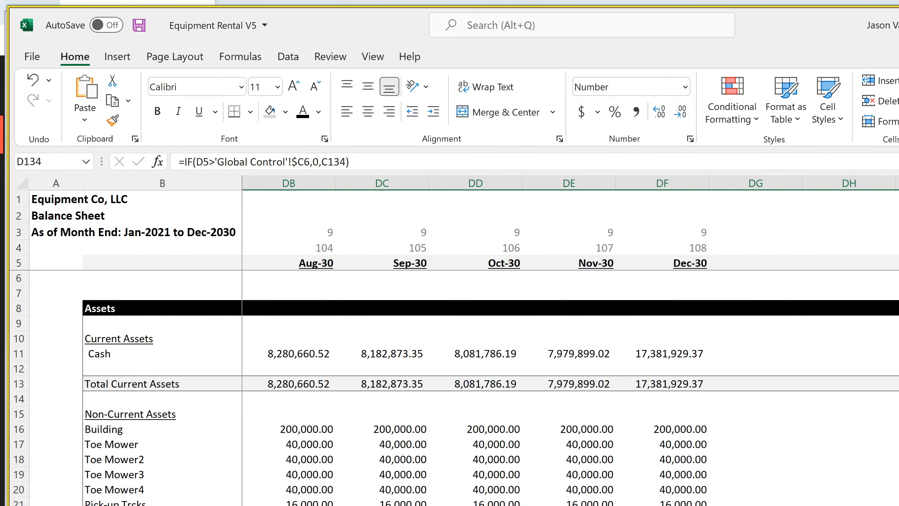
pyautogui.hscroll(-20, 570, 388)
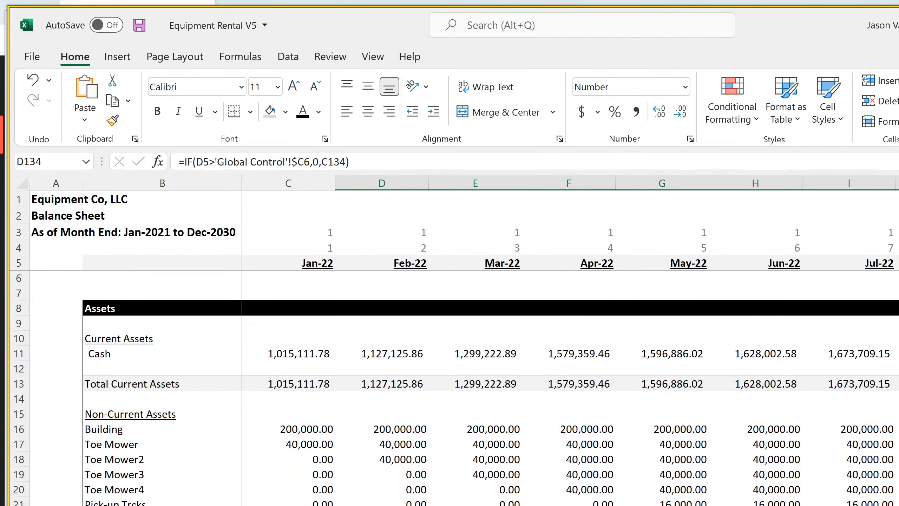
# Set the Exit Month in cell C6 of the main project assumptions on the Global Control sheet to Oct-30
pyautogui.hotkey('ctrl', 'pagedown')
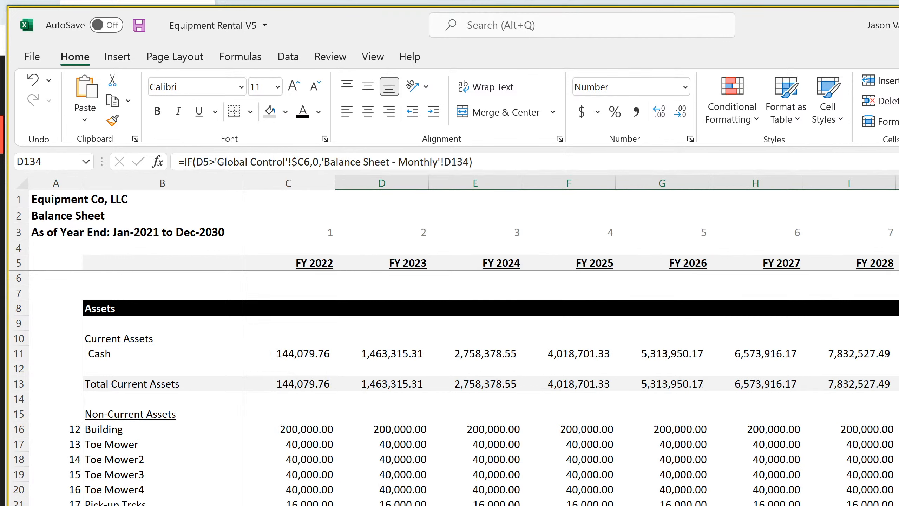
pyautogui.hotkey('ctrl', 'pagedown')
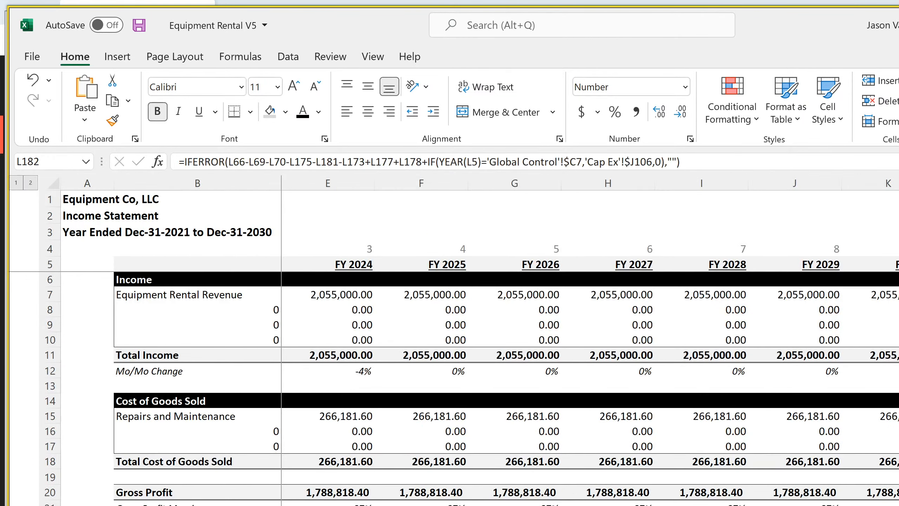
pyautogui.hotkey('ctrl', 'pagedown')
pyautogui.scroll(20, 506, 389)
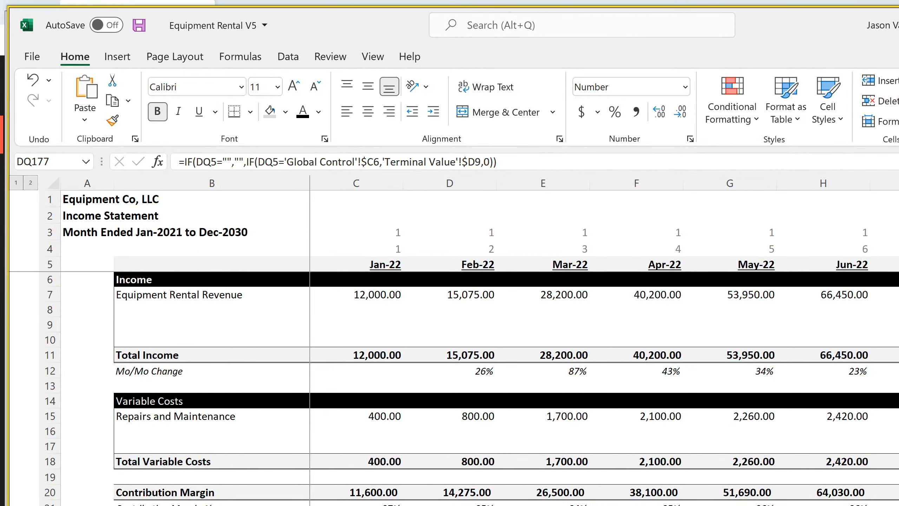
pyautogui.click(191, 505)
pyautogui.click(291, 278)
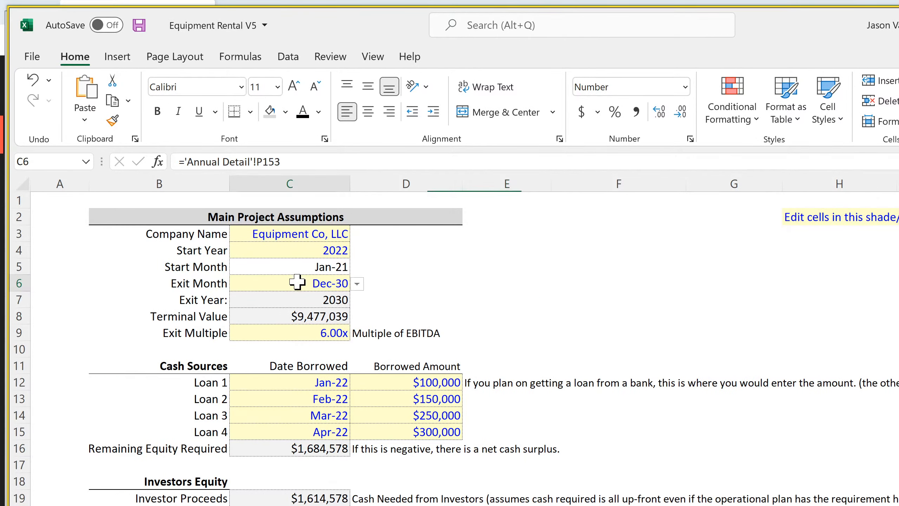
pyautogui.click(356, 283)
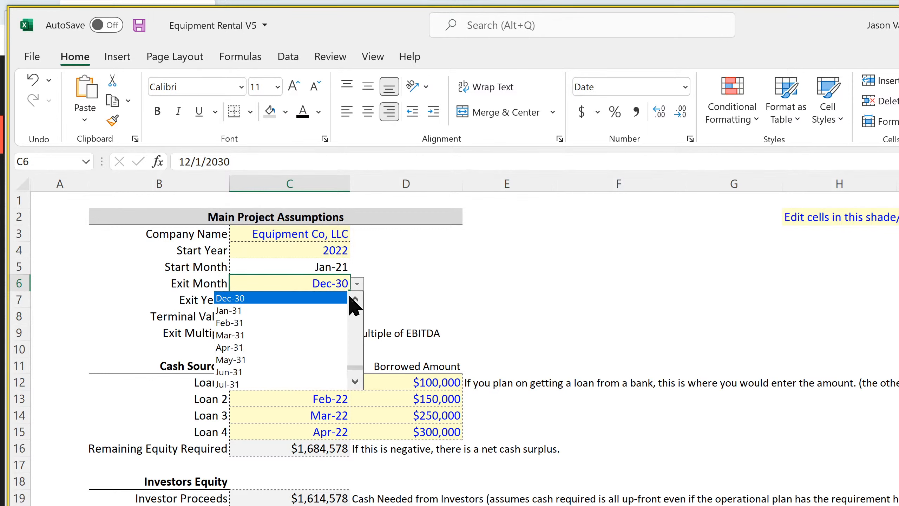
pyautogui.click(356, 298)
pyautogui.click(355, 298)
pyautogui.click(355, 299)
pyautogui.click(270, 311)
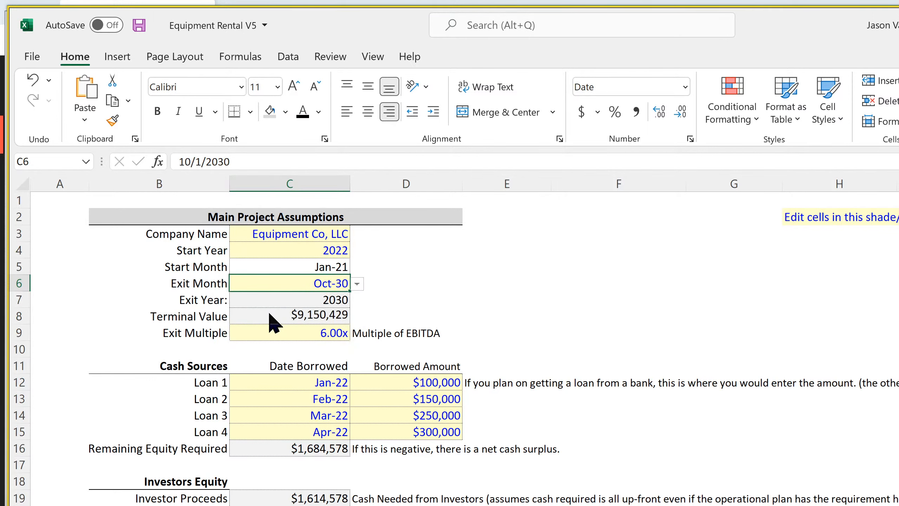
# Examine the Check Summary values for the new exit month, as well as the annual and monthly statements of cash flows
pyautogui.scroll(-7, 234, 425)
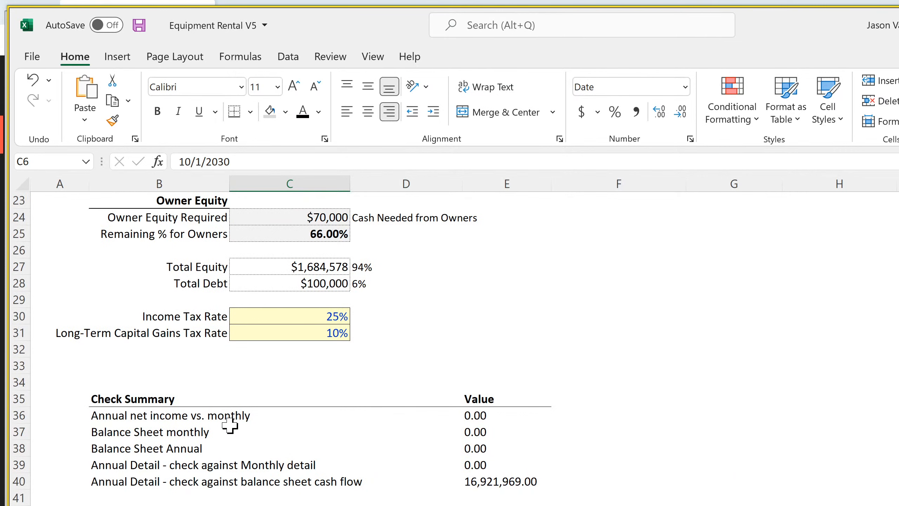
pyautogui.scroll(7, 230, 425)
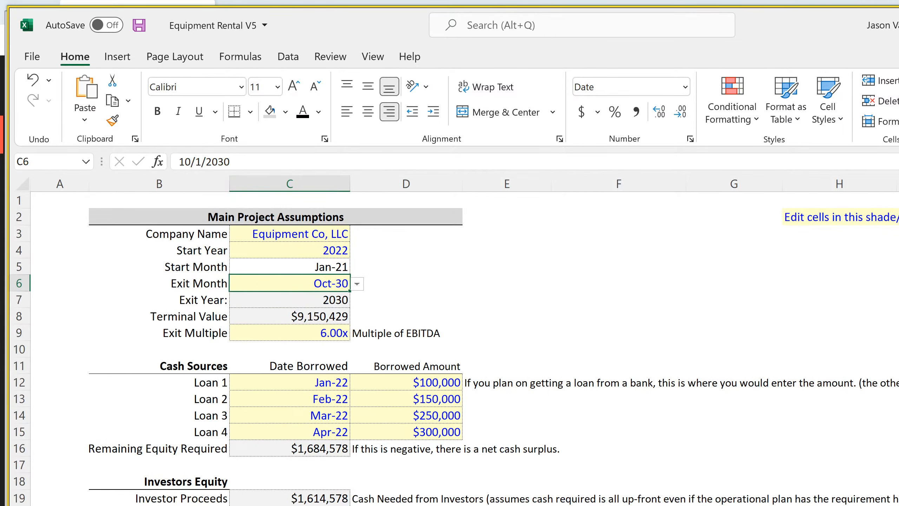
pyautogui.scroll(-13, 449, 348)
pyautogui.scroll(6, 450, 349)
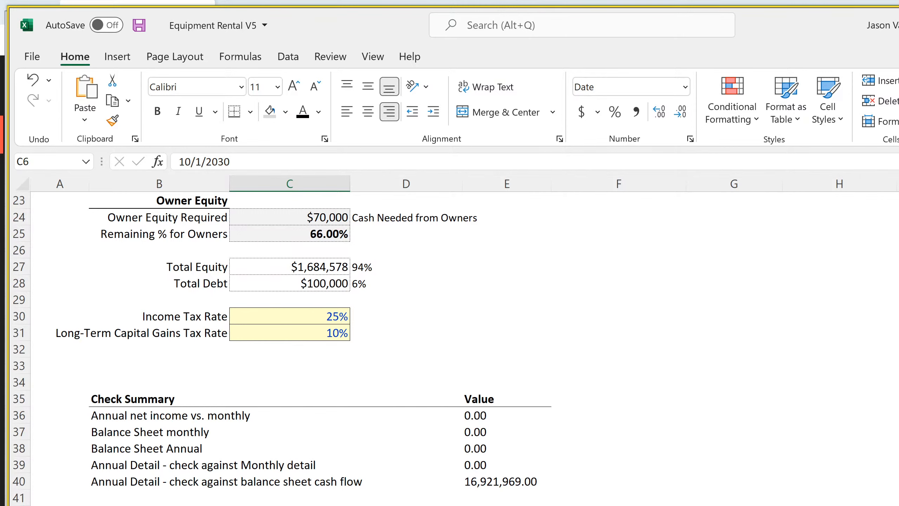
pyautogui.scroll(7, 455, 348)
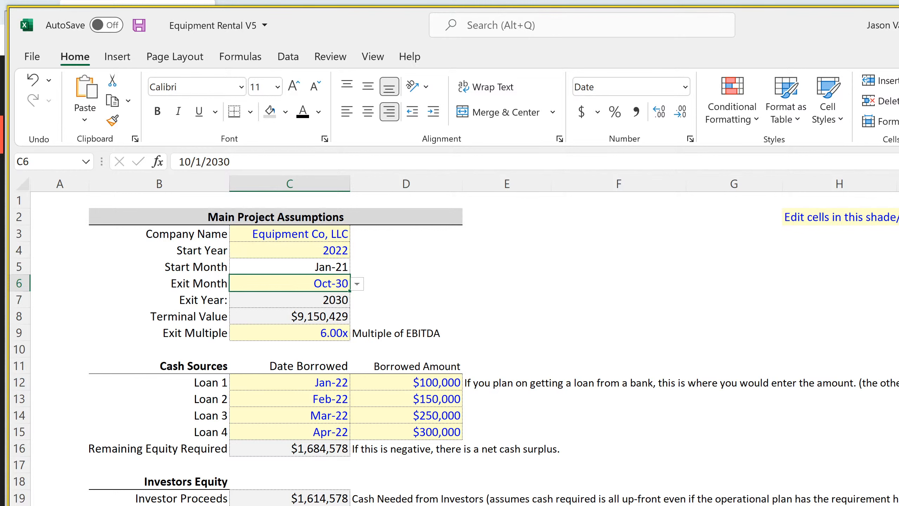
pyautogui.hotkey('ctrl', 'pagedown')
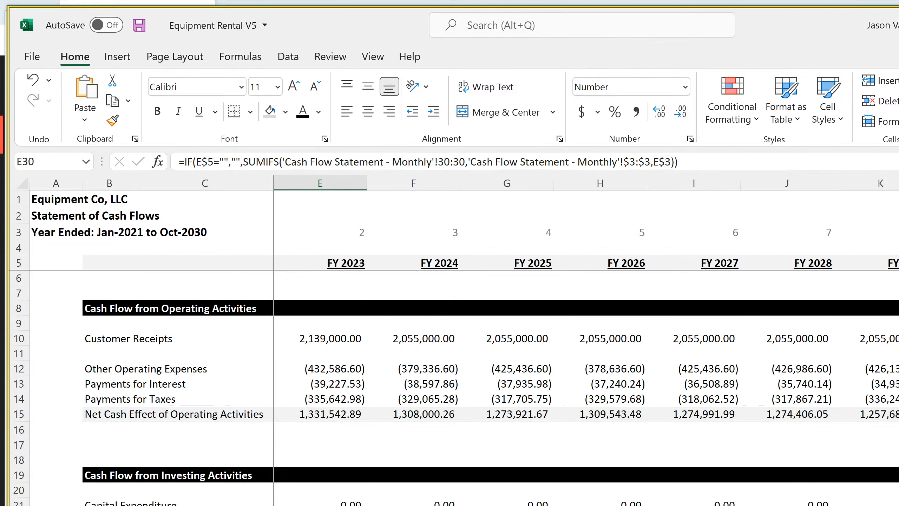
pyautogui.scroll(-4, 453, 387)
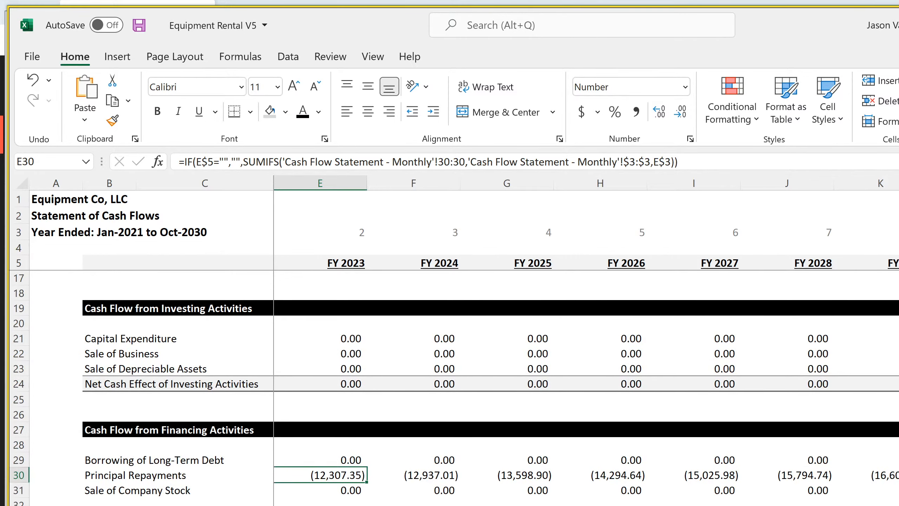
pyautogui.scroll(4, 453, 388)
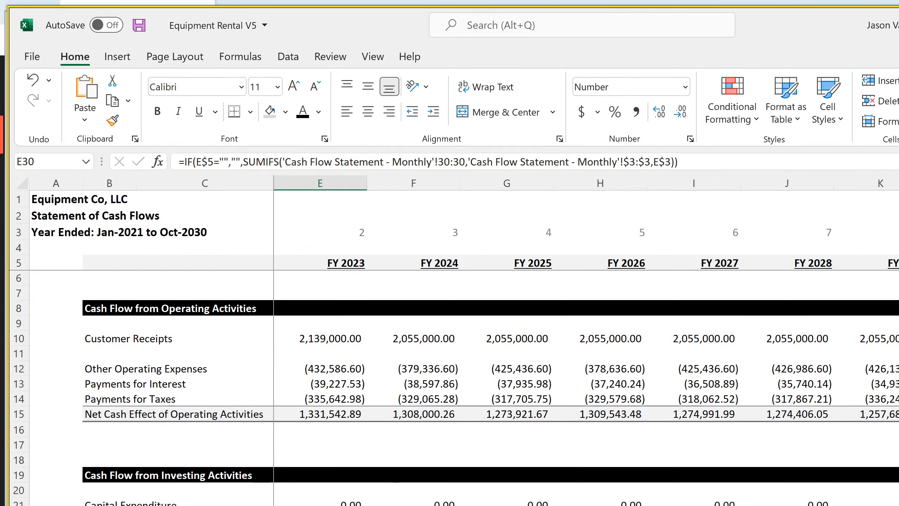
pyautogui.hotkey('ctrl', 'pageup')
pyautogui.scroll(-8, 453, 388)
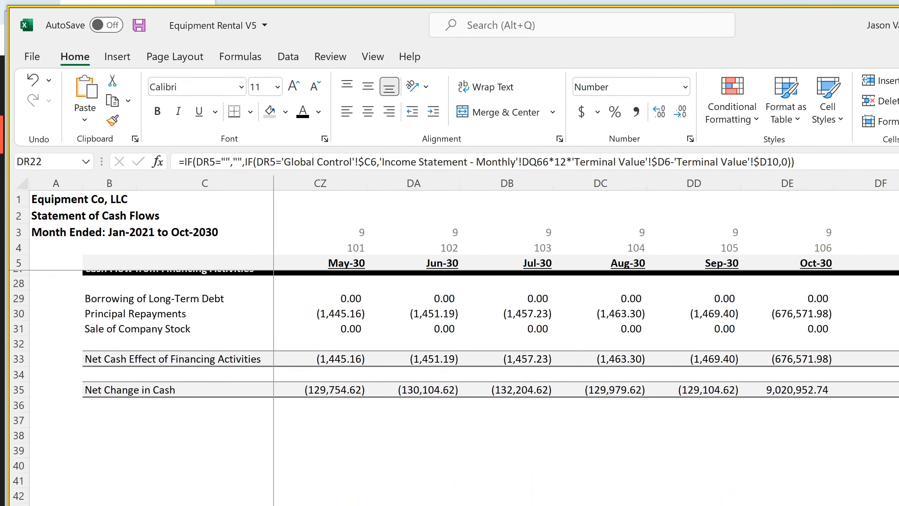
pyautogui.scroll(8, 453, 388)
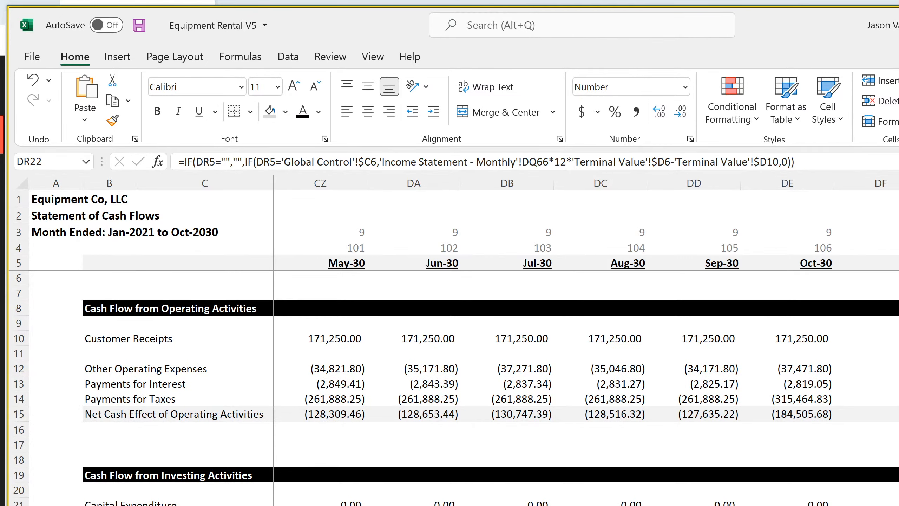
# Compare the Running Cash Position on the annual and monthly detail sheets, and inspect the Oct-30 formulas in DE165 and DE152
pyautogui.hotkey('ctrl', 'pageup')
pyautogui.hotkey('ctrl', 'pageup')
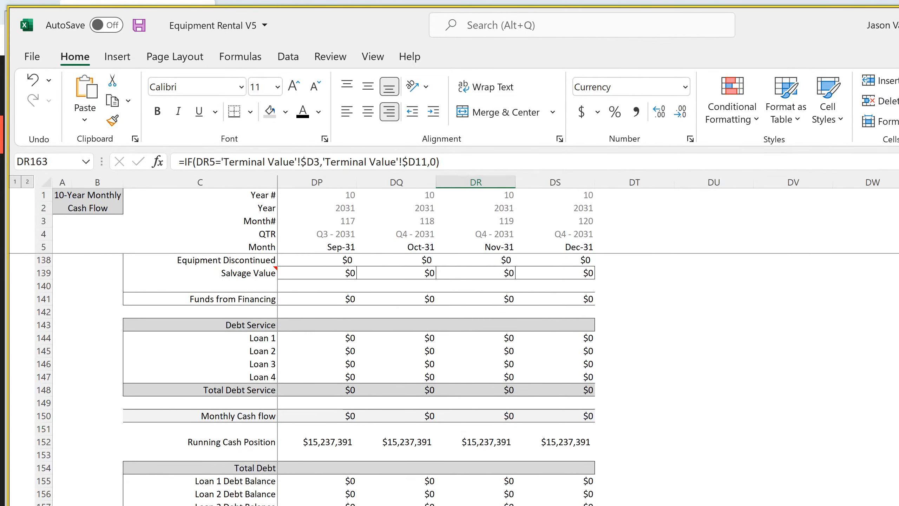
pyautogui.hotkey('ctrl', 'pagedown')
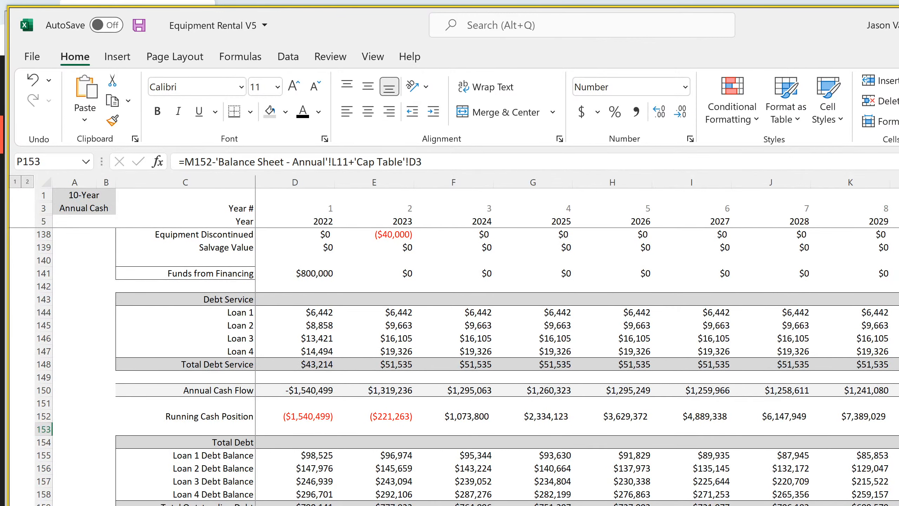
pyautogui.hotkey('ctrl', 'pageup')
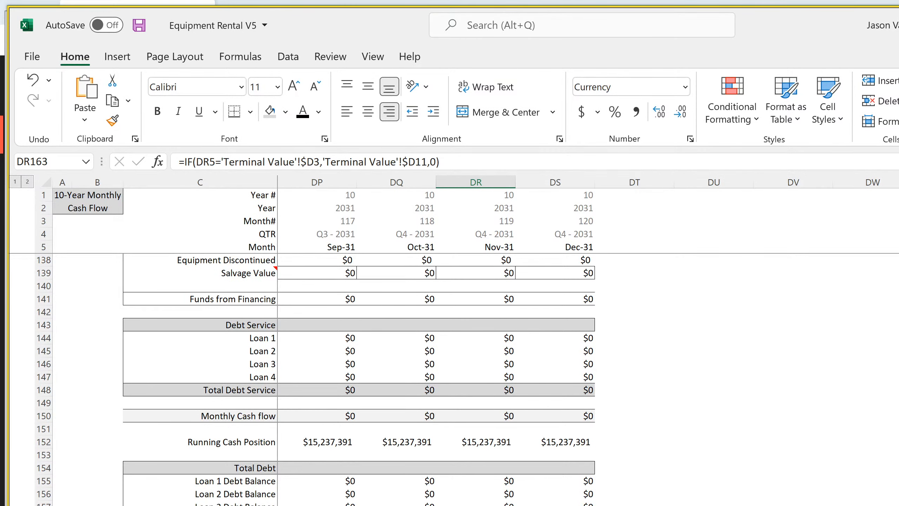
pyautogui.hscroll(-6, 585, 340)
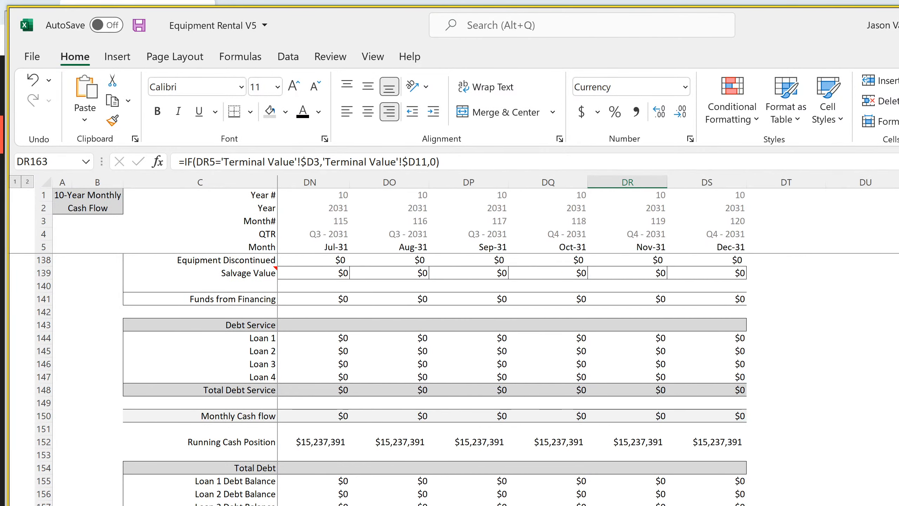
pyautogui.hscroll(-3, 584, 340)
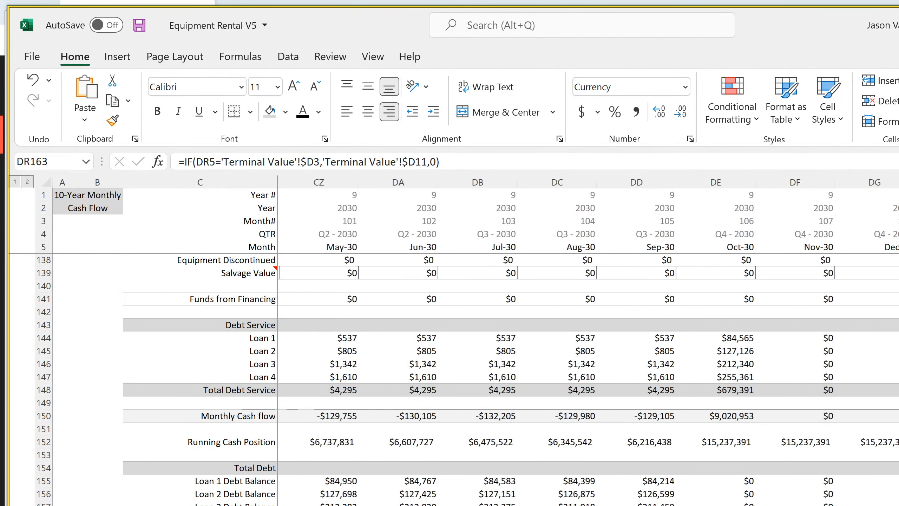
pyautogui.click(714, 505)
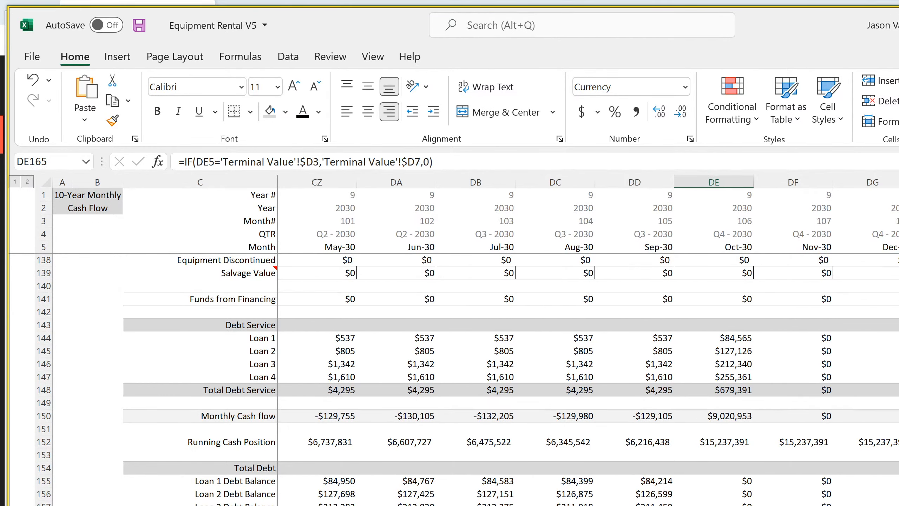
pyautogui.click(726, 443)
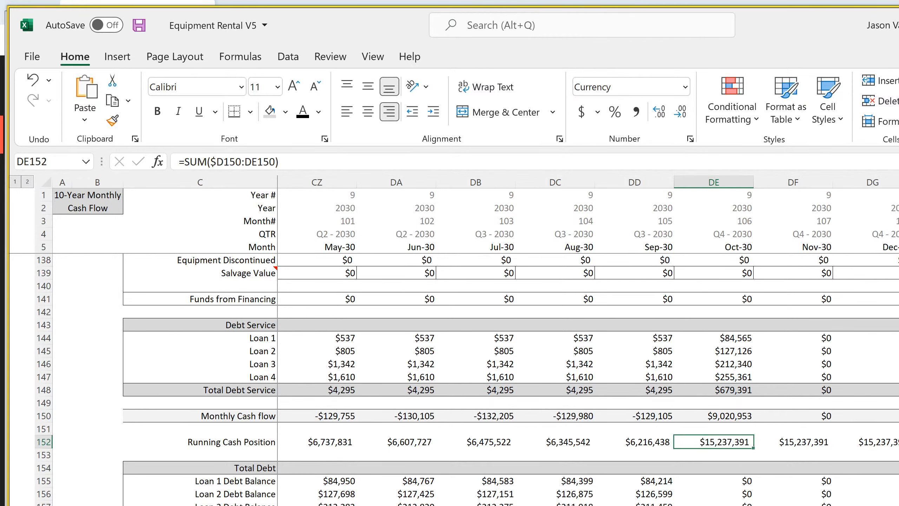
# Inspect the Total Assets formula in K121 of the annual balance sheet against the annual detail's balance sheet cash check in P153
pyautogui.hotkey('ctrl', 'pagedown')
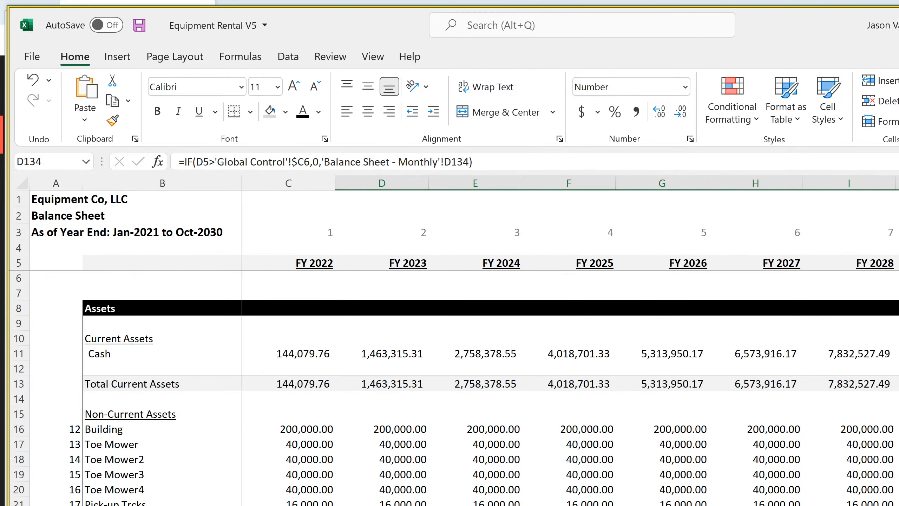
pyautogui.scroll(-18, 453, 387)
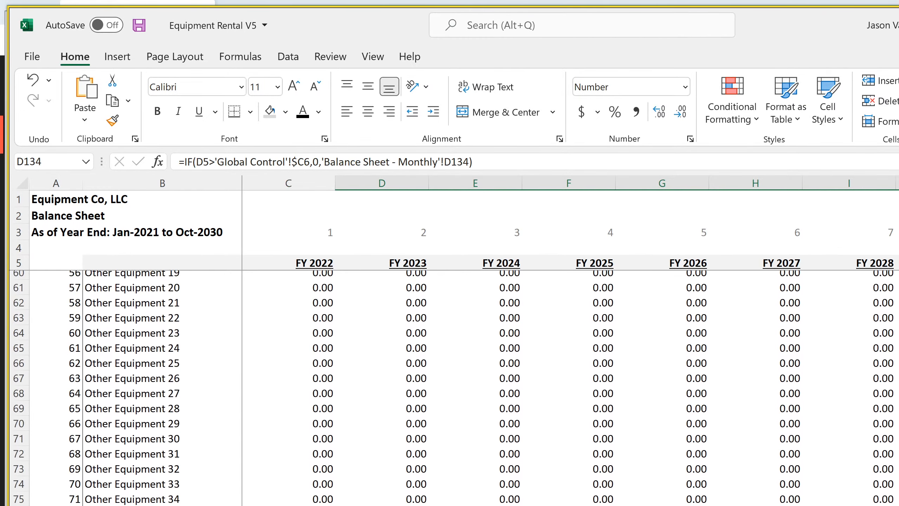
pyautogui.scroll(-15, 453, 388)
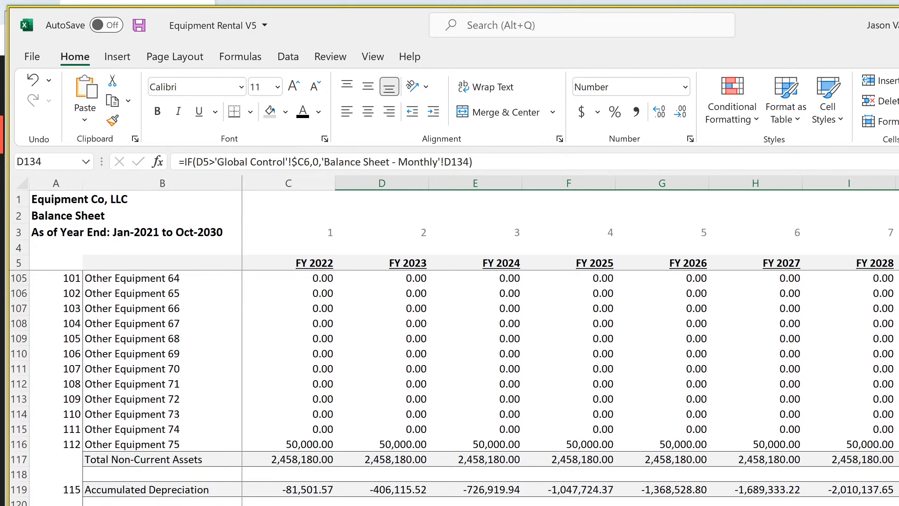
pyautogui.click(898, 505)
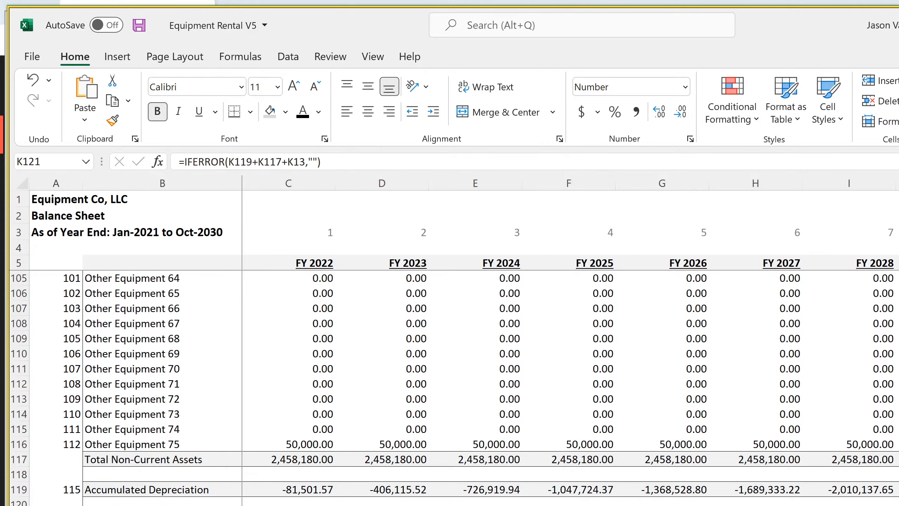
pyautogui.hotkey('ctrl', 'pageup')
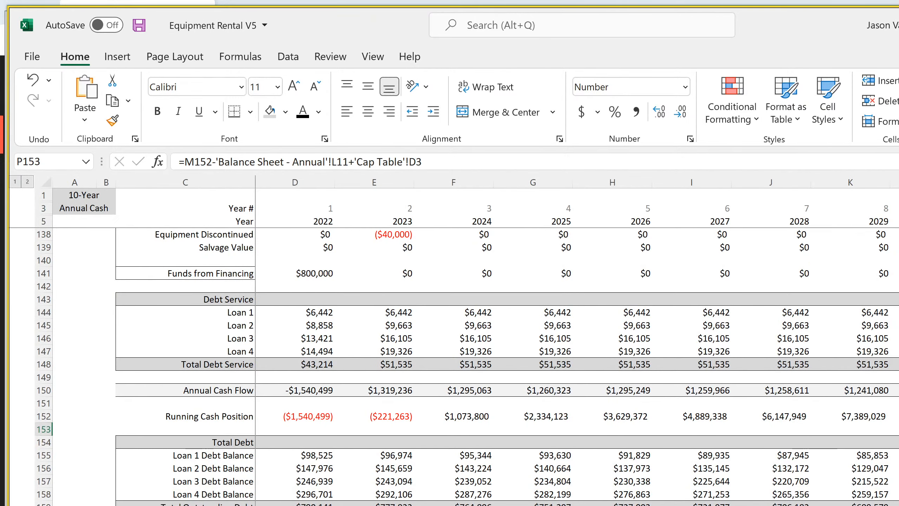
pyautogui.hotkey('ctrl', 'pageup')
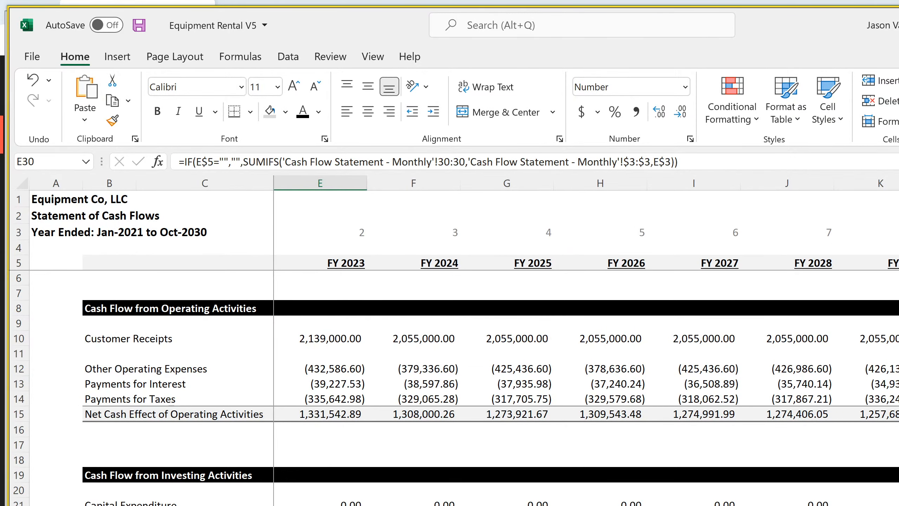
pyautogui.hotkey('ctrl', 'pagedown')
pyautogui.hotkey('ctrl', 'pagedown')
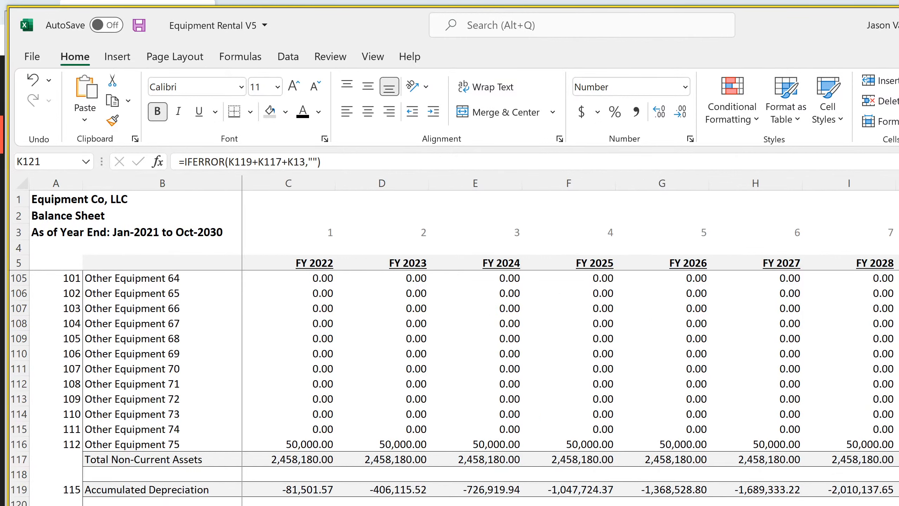
# Review the annual balance sheet from cash down to paid-in capital, and return to the check formula on the annual detail sheet
pyautogui.scroll(20, 455, 388)
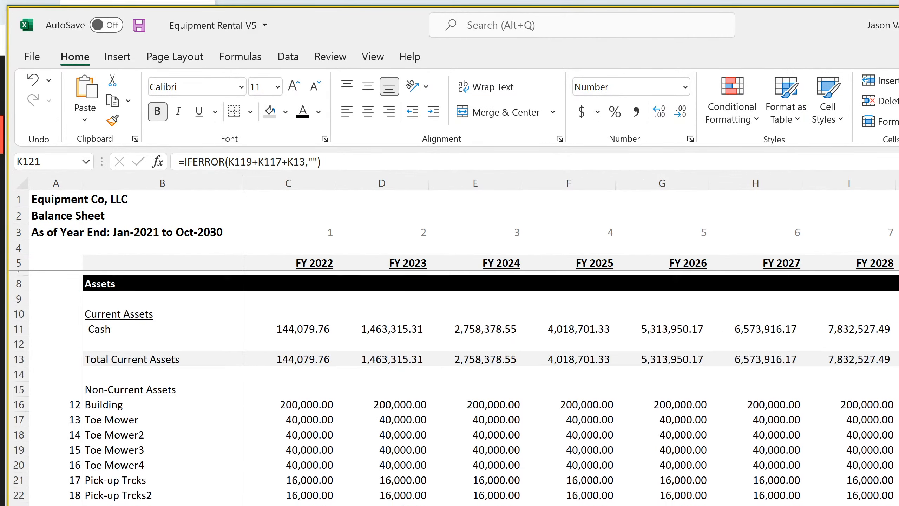
pyautogui.scroll(1, 455, 388)
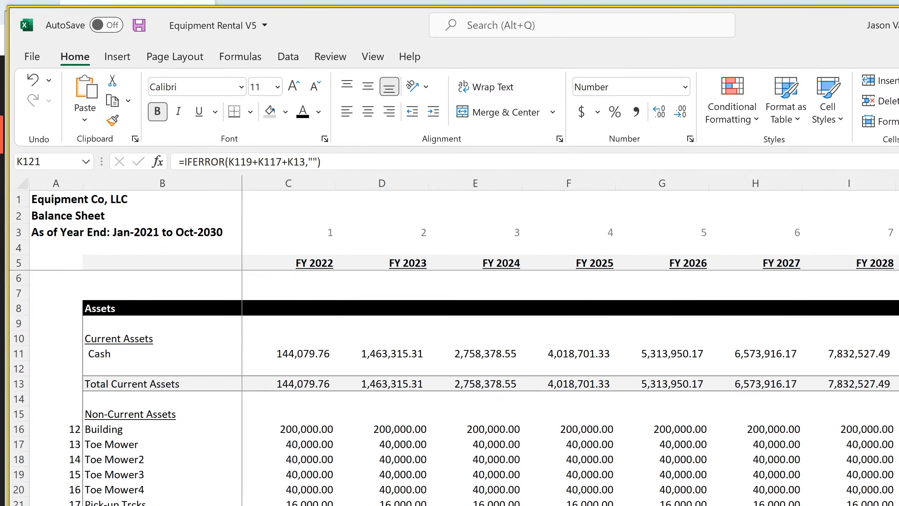
pyautogui.scroll(-20, 455, 388)
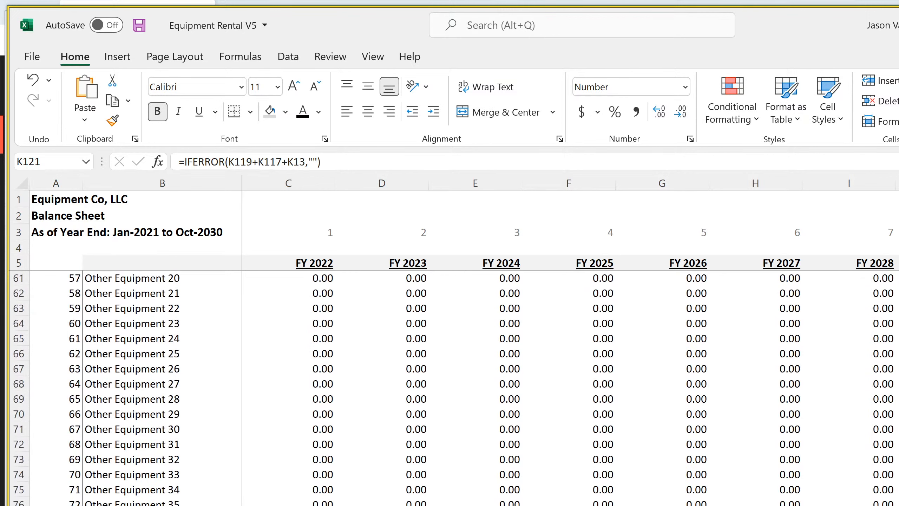
pyautogui.scroll(-9, 455, 387)
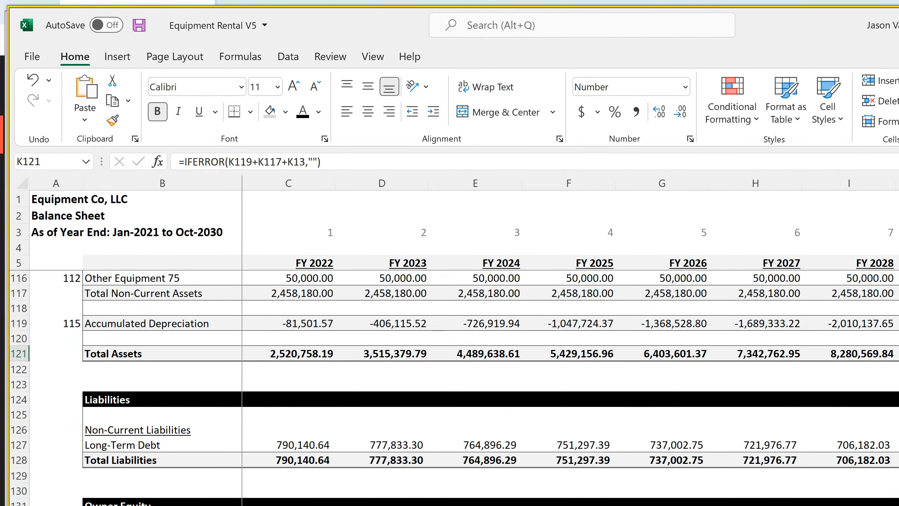
pyautogui.scroll(-1, 455, 388)
pyautogui.scroll(-3, 455, 388)
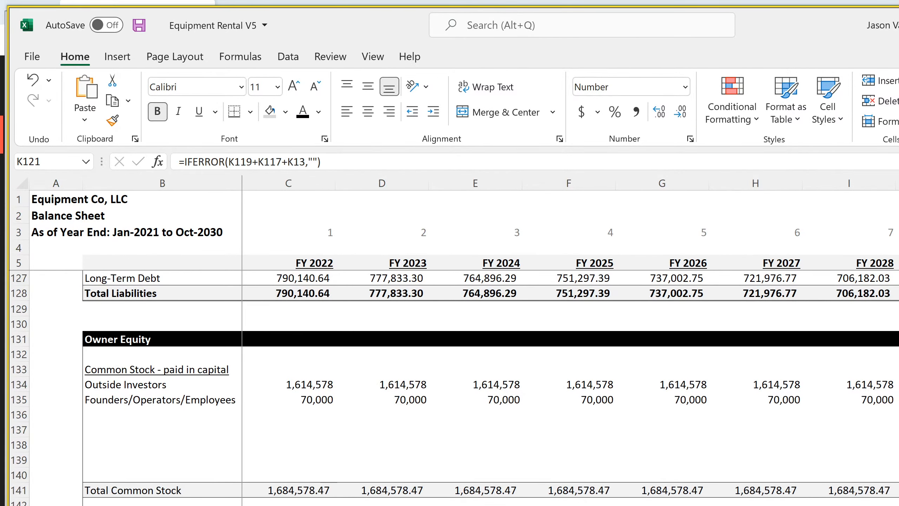
pyautogui.hotkey('ctrl', 'pageup')
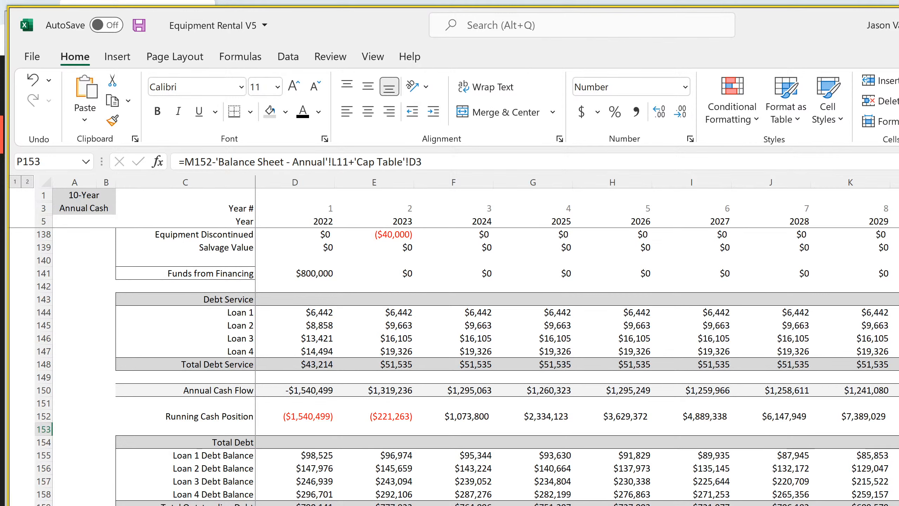
# Compare the cash check formula in P153 of the annual detail with the Total Equity Required on the cap table
pyautogui.hotkey('ctrl', 'pageup')
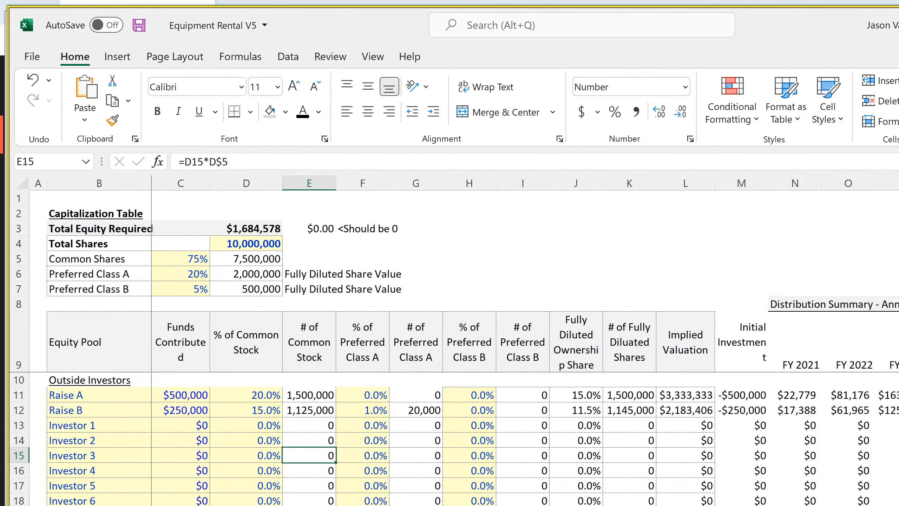
pyautogui.hotkey('ctrl', 'pagedown')
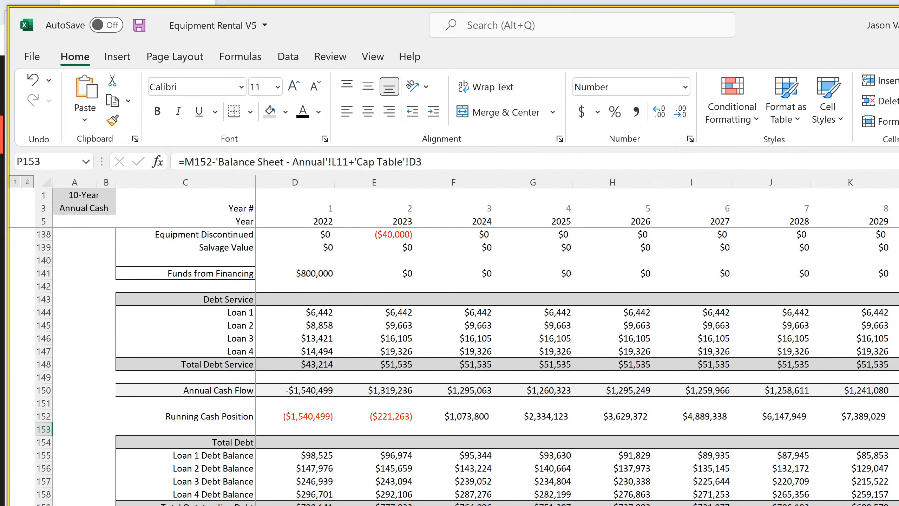
pyautogui.press('F2')
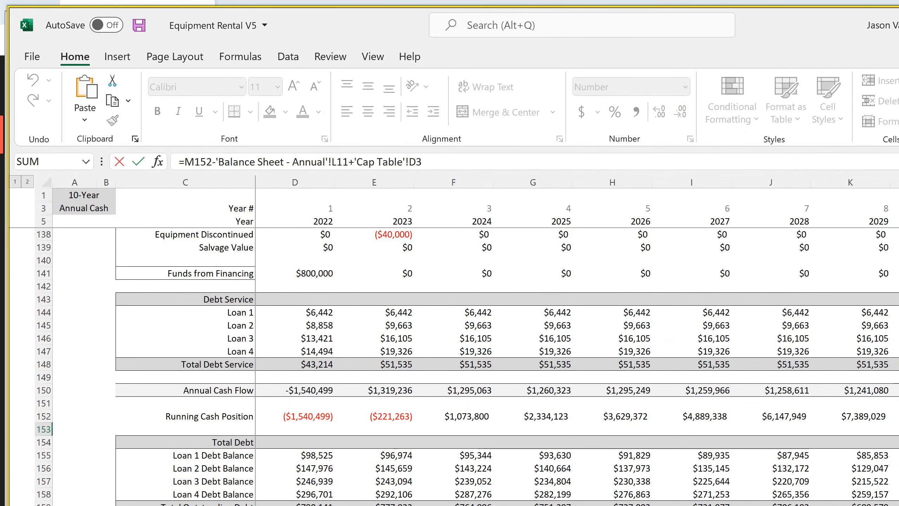
pyautogui.press('Return')
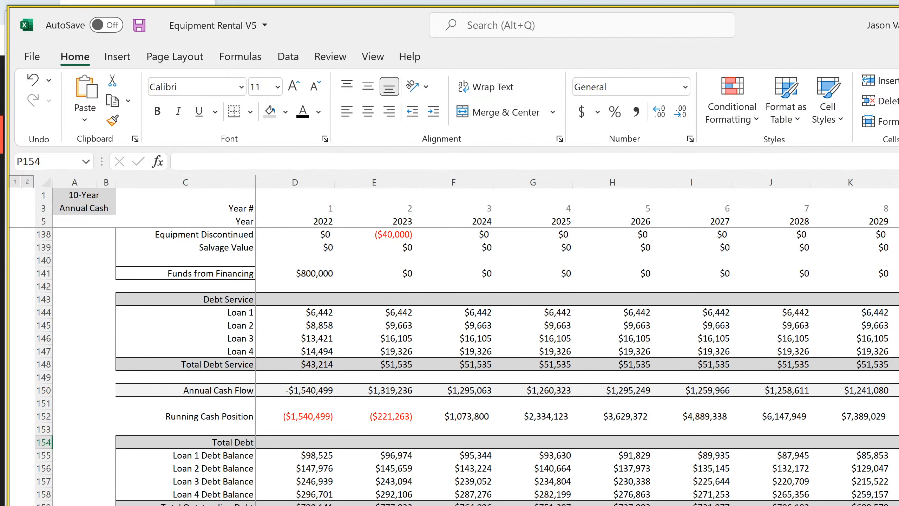
pyautogui.press('Up')
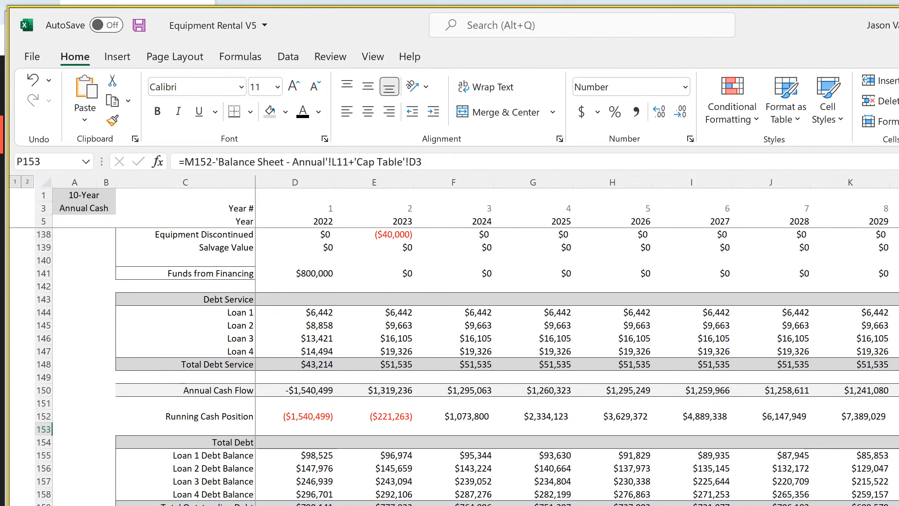
# Inspect the cash formula in K11 of the annual balance sheet against the monthly Running Cash Position, and return to the annual detail check
pyautogui.hotkey('ctrl', 'pagedown')
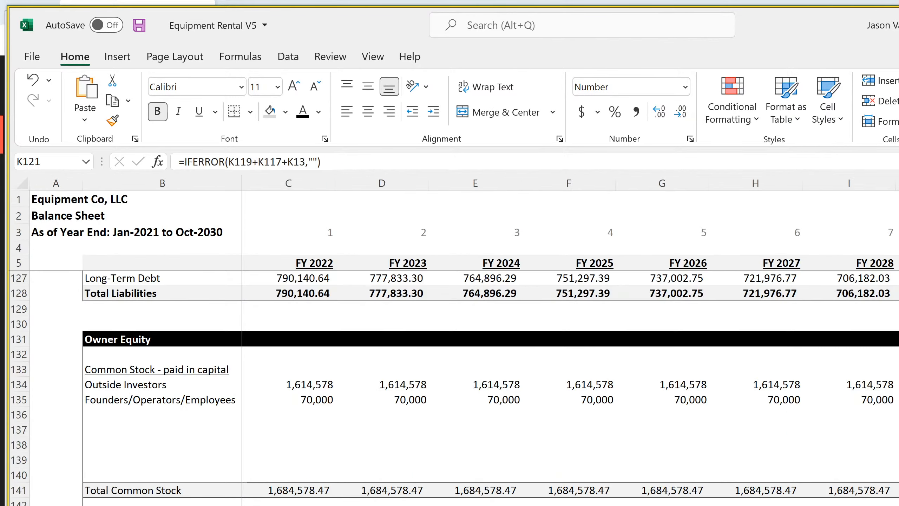
pyautogui.scroll(20, 460, 354)
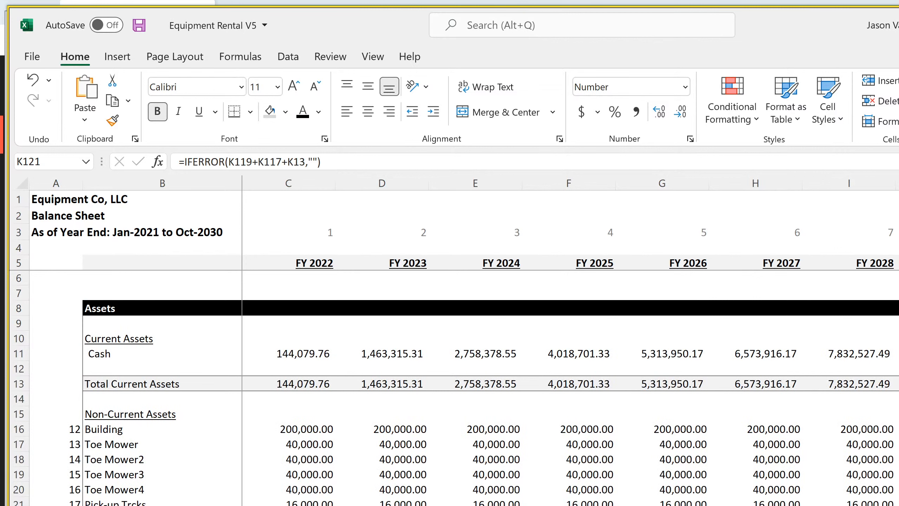
pyautogui.moveTo(898, 353); pyautogui.dragTo(898, 353)
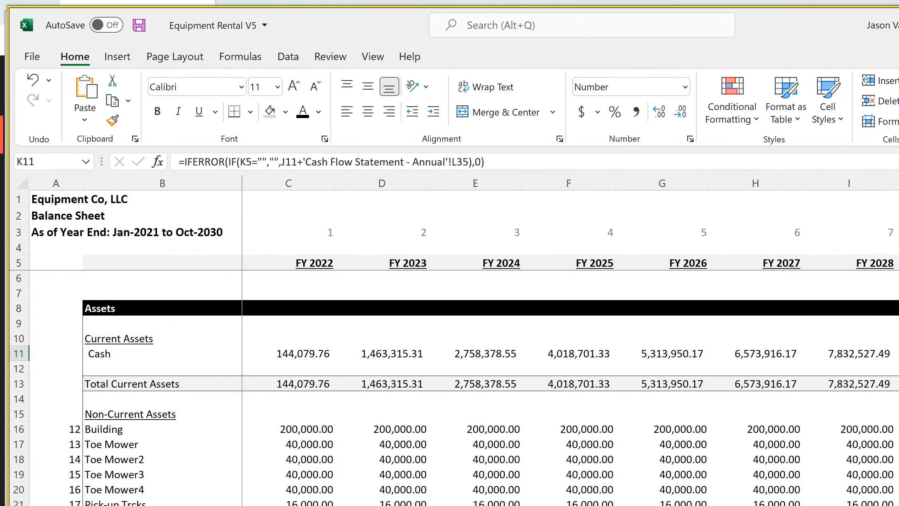
pyautogui.hotkey('ctrl', 'pagedown')
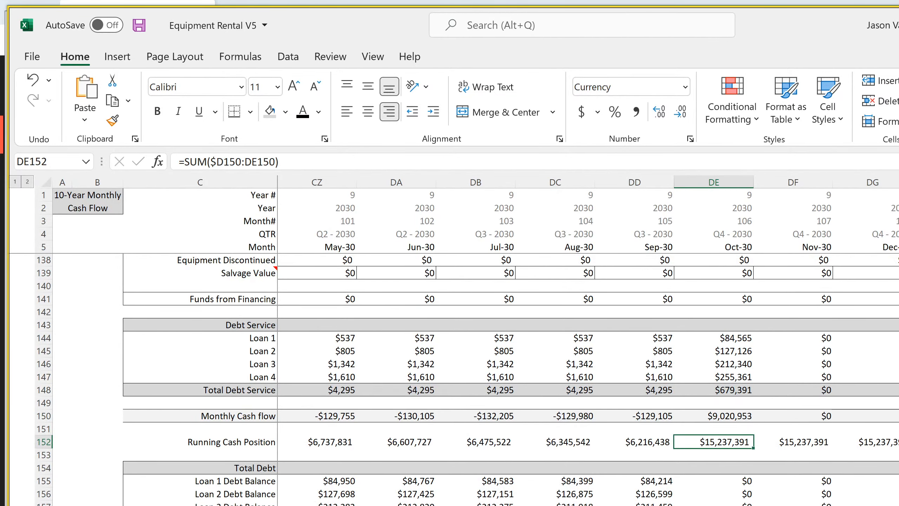
pyautogui.hotkey('ctrl', 'pagedown')
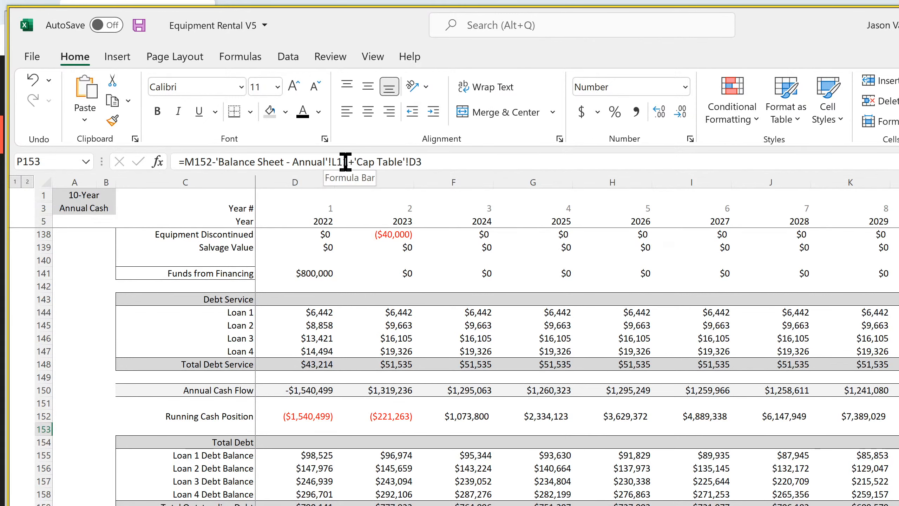
# Replace the fixed 'Balance Sheet - Annual'!L11 reference in P153's check formula with an INDEX over row 11 of that sheet
pyautogui.moveTo(349, 162); pyautogui.dragTo(216, 162)
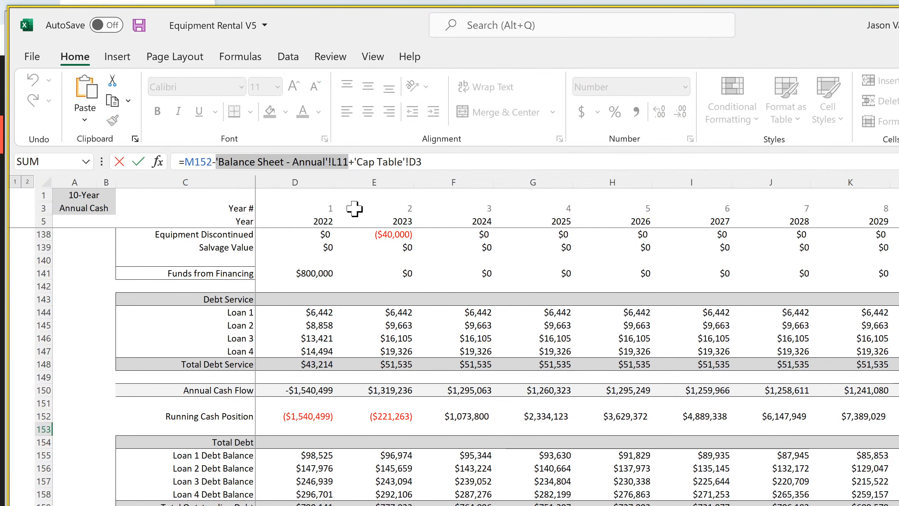
pyautogui.write('index(')
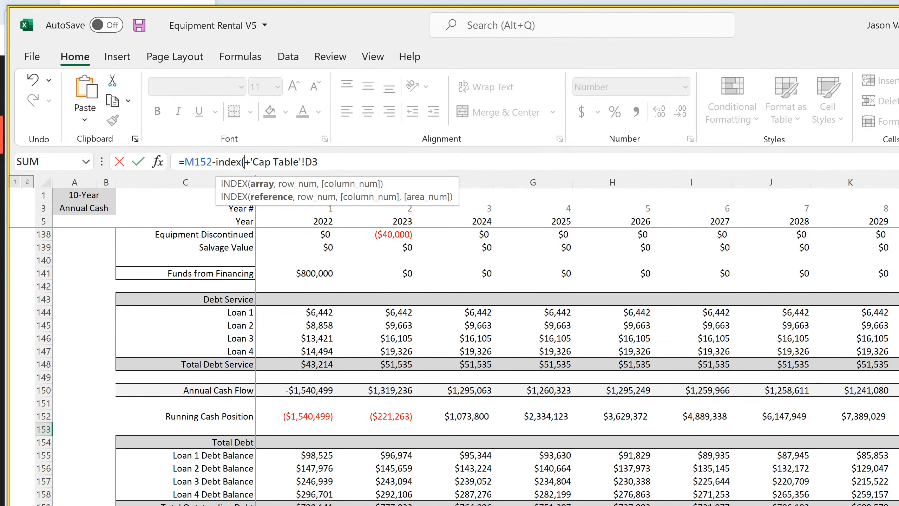
pyautogui.click(318, 505)
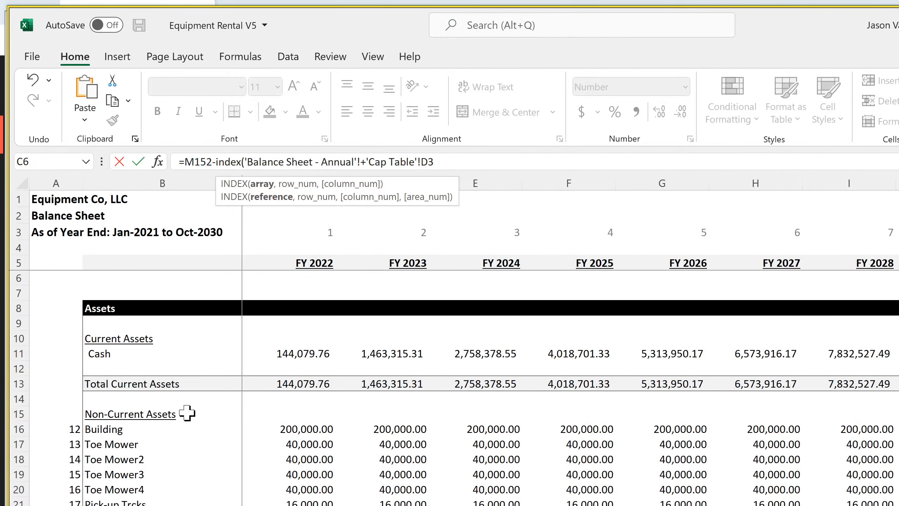
pyautogui.click(16, 354)
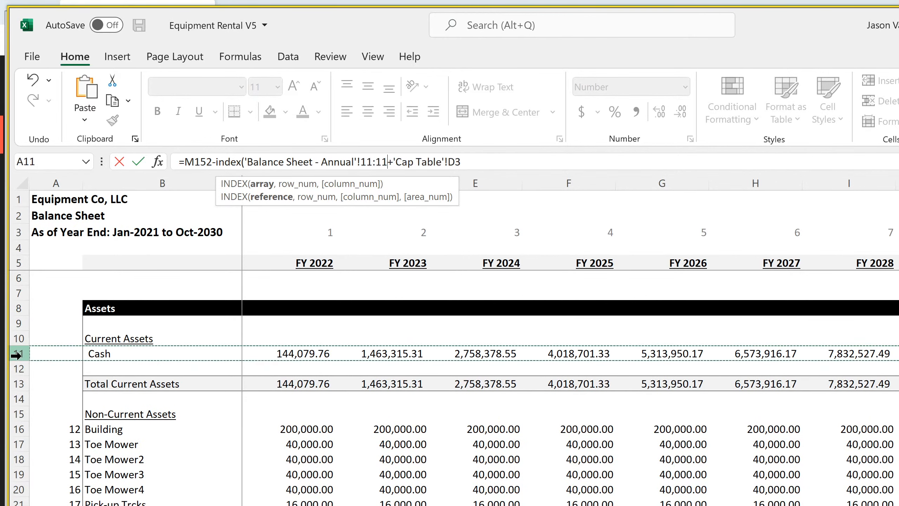
# Complete the INDEX with a column MATCH of the Exit Year in 'Global Control'!C7 against row 6 of the annual balance sheet, match type 0
pyautogui.write(',,match(')
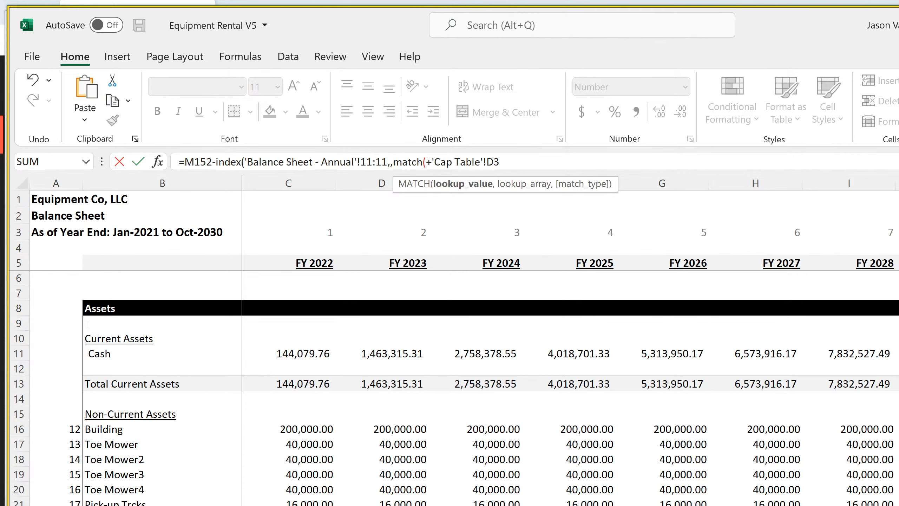
pyautogui.hotkey('ctrl', 'pageup')
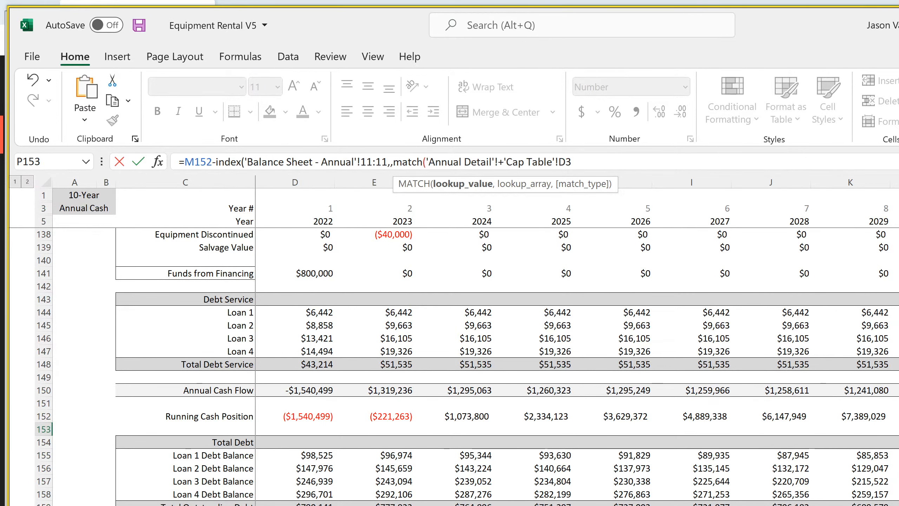
pyautogui.click(368, 505)
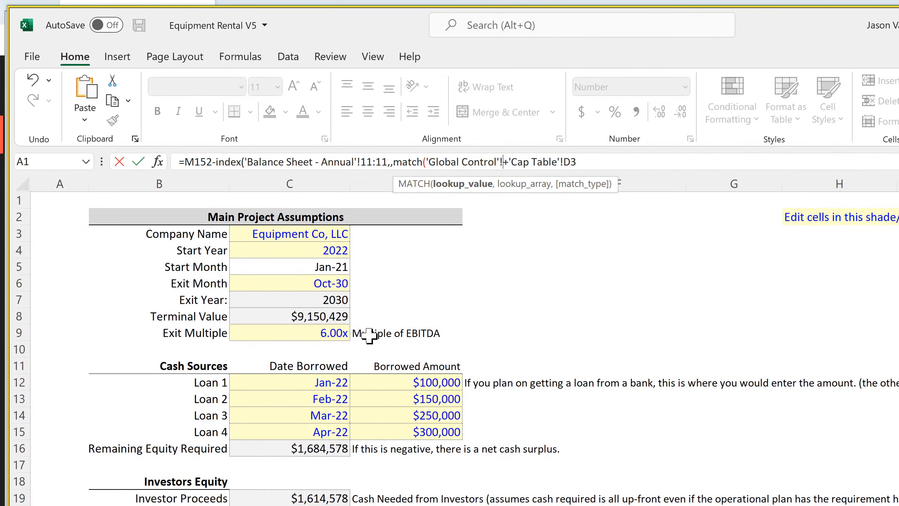
pyautogui.click(307, 300)
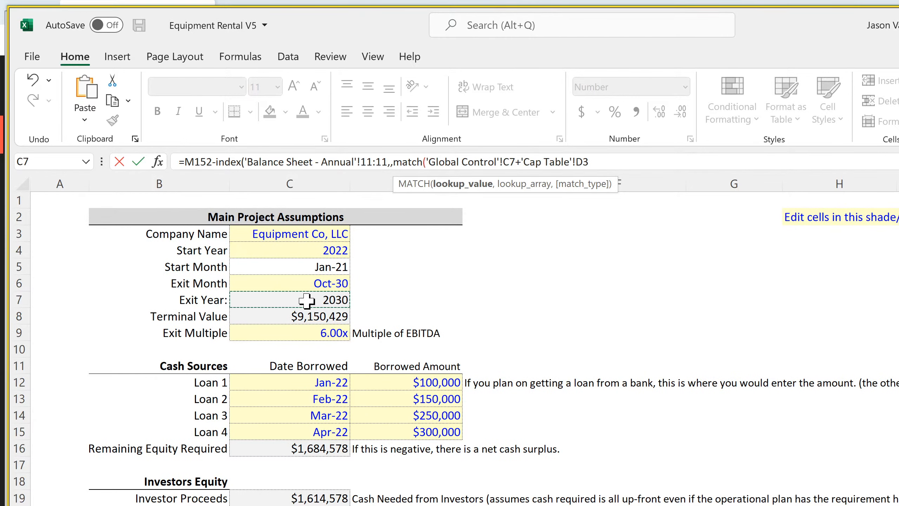
pyautogui.write(',')
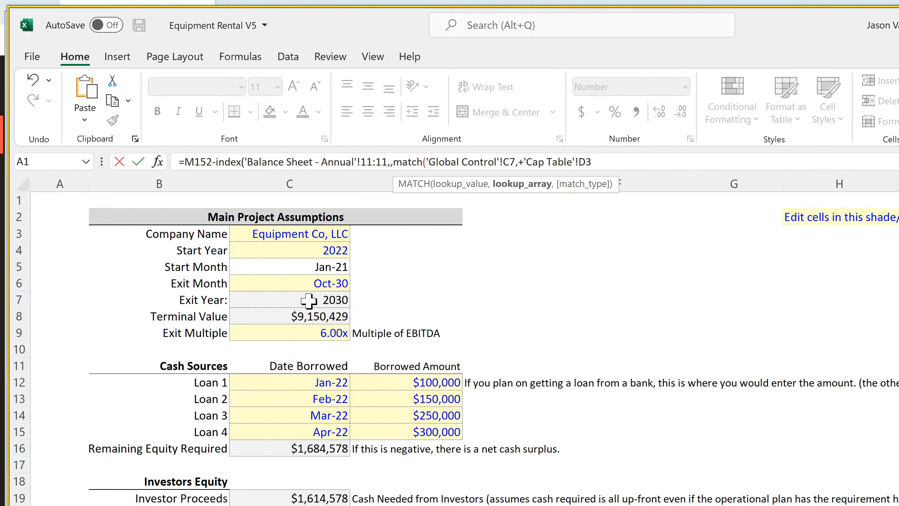
pyautogui.hotkey('ctrl', 'pagedown')
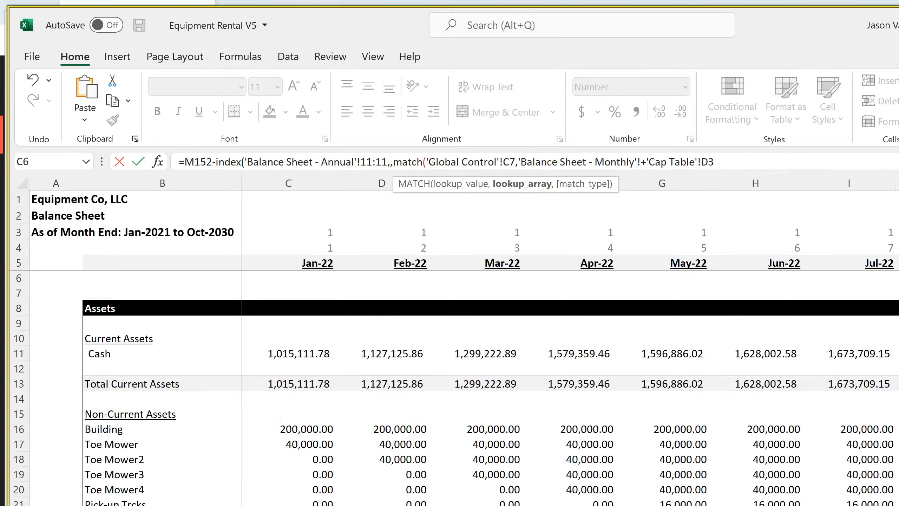
pyautogui.hotkey('ctrl', 'pagedown')
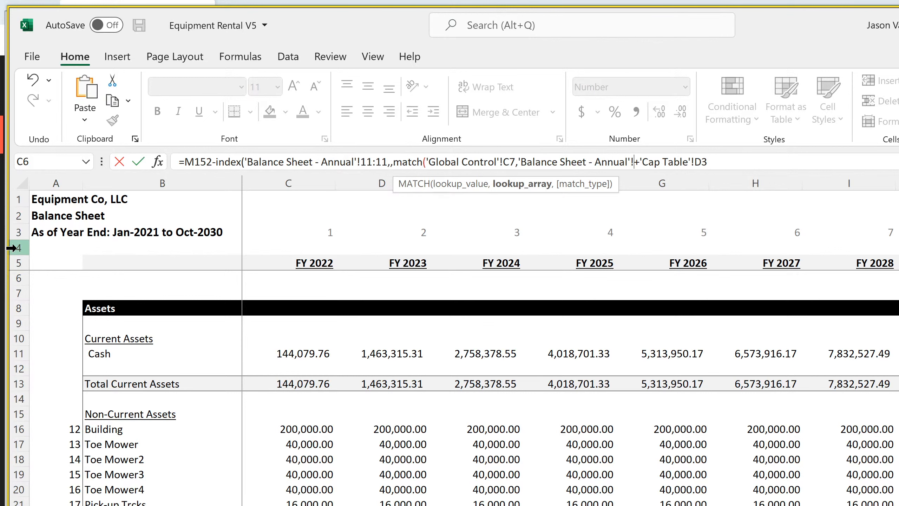
pyautogui.click(4, 278)
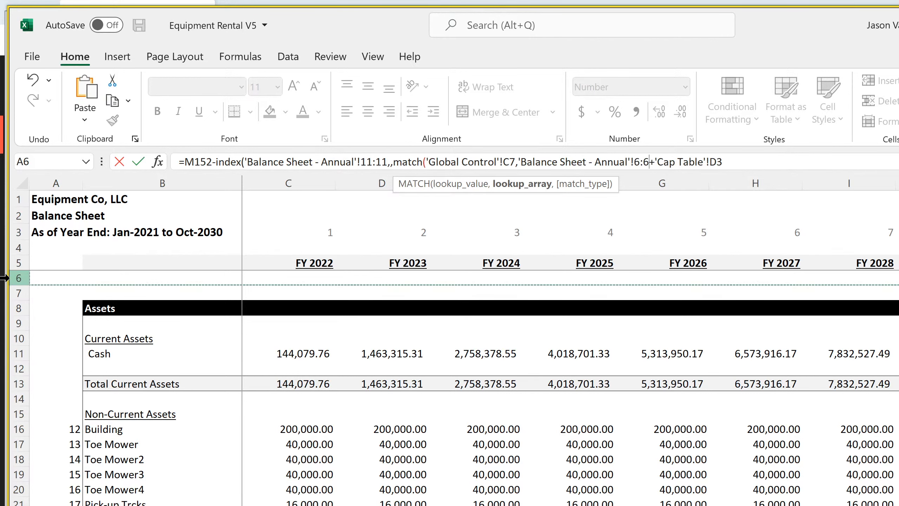
pyautogui.write(',0)')
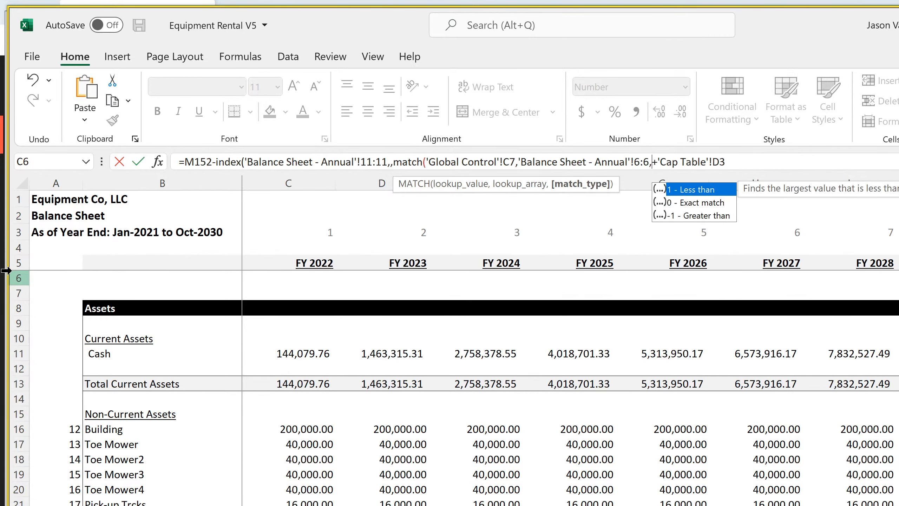
pyautogui.write(')')
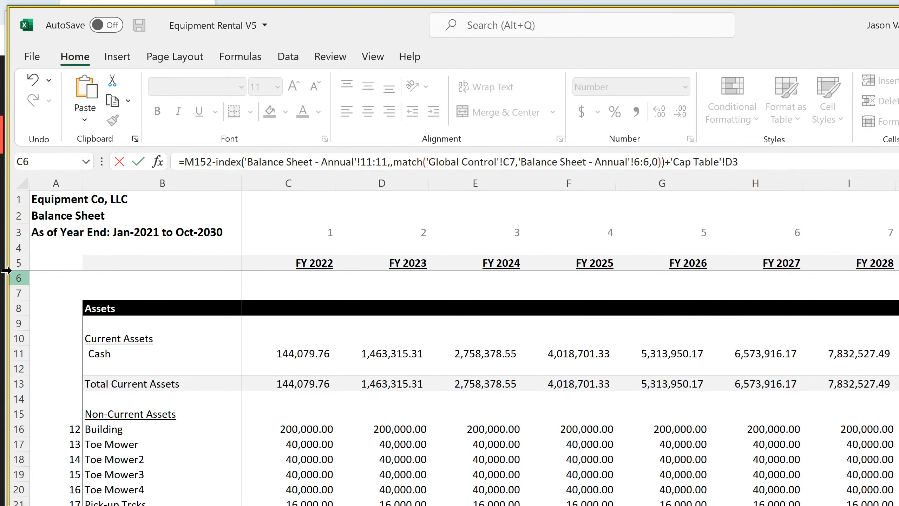
pyautogui.press('Return')
pyautogui.press('Up')
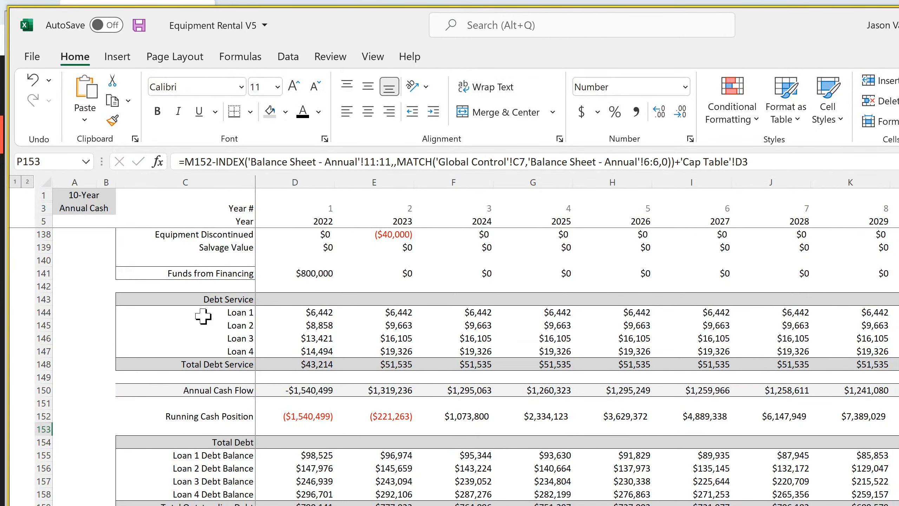
# Enter =YEAR(C5) in C6 of the annual balance sheet and fill it across row 6 under the fiscal year headings
pyautogui.hotkey('ctrl', 'pagedown')
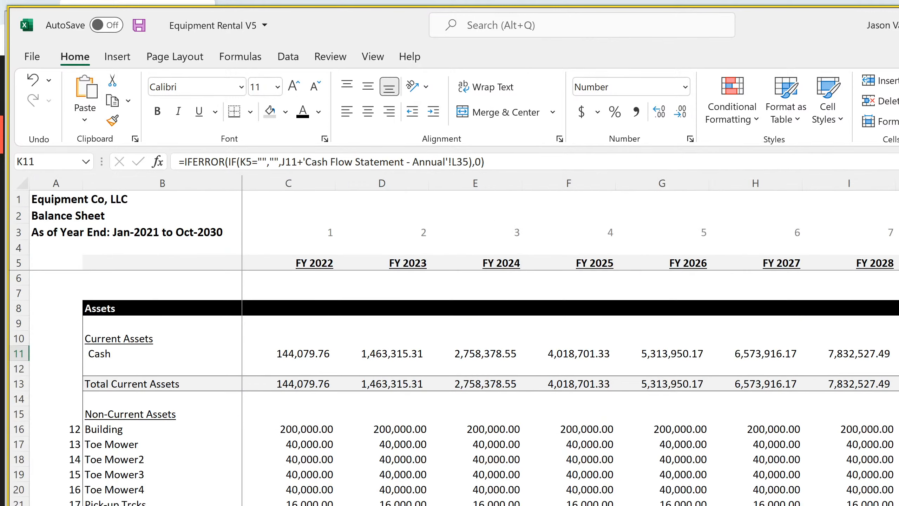
pyautogui.click(321, 285)
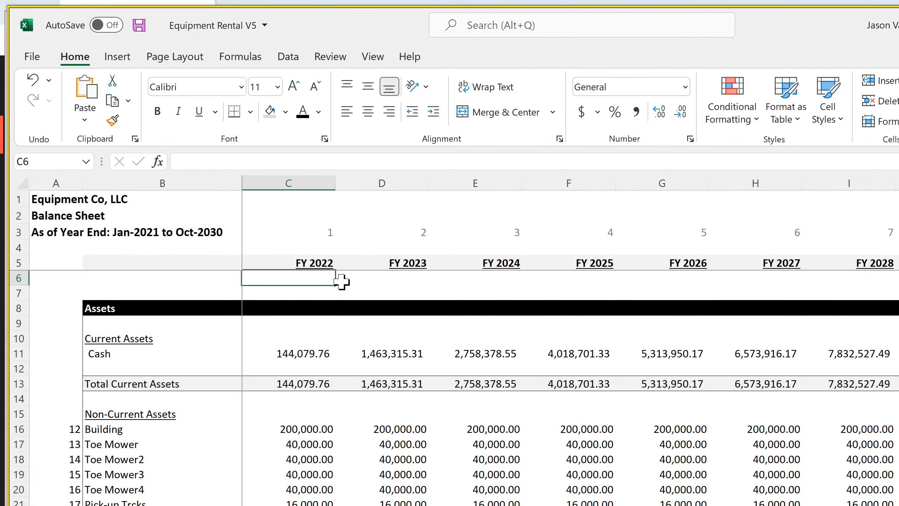
pyautogui.write('=year(')
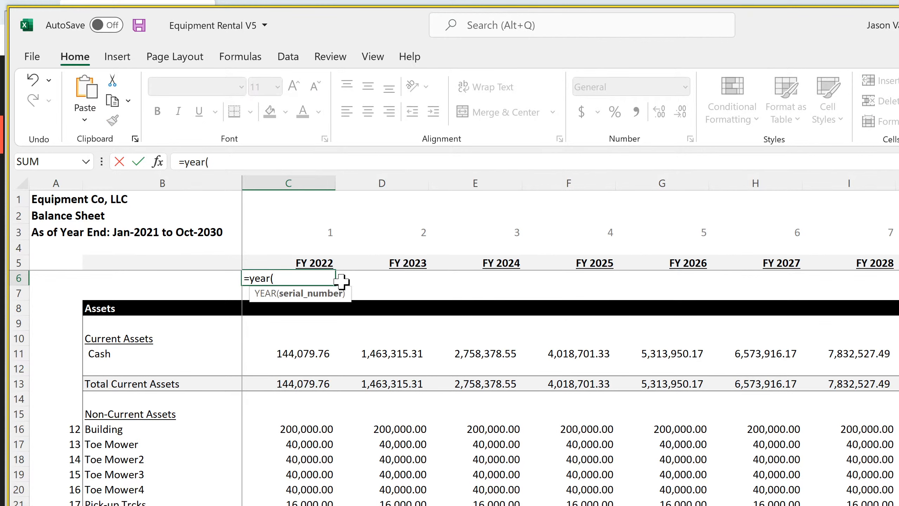
pyautogui.click(313, 265)
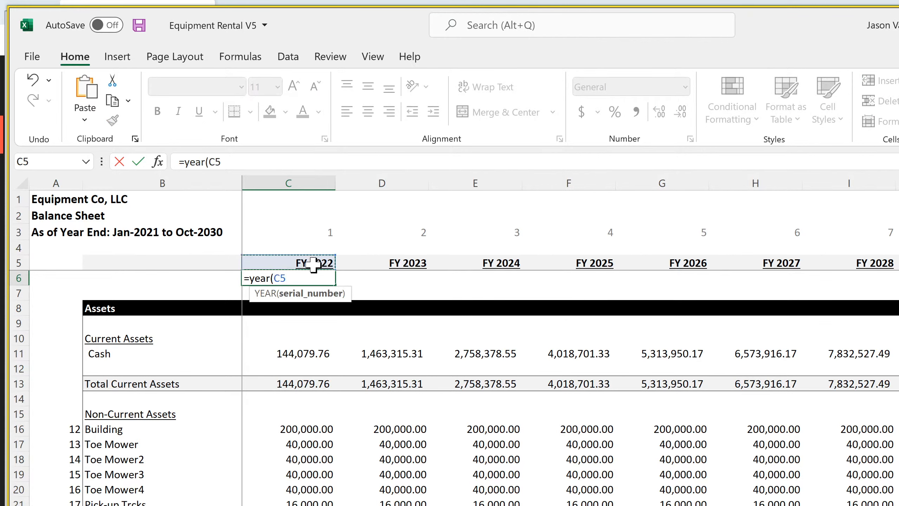
pyautogui.press('Return')
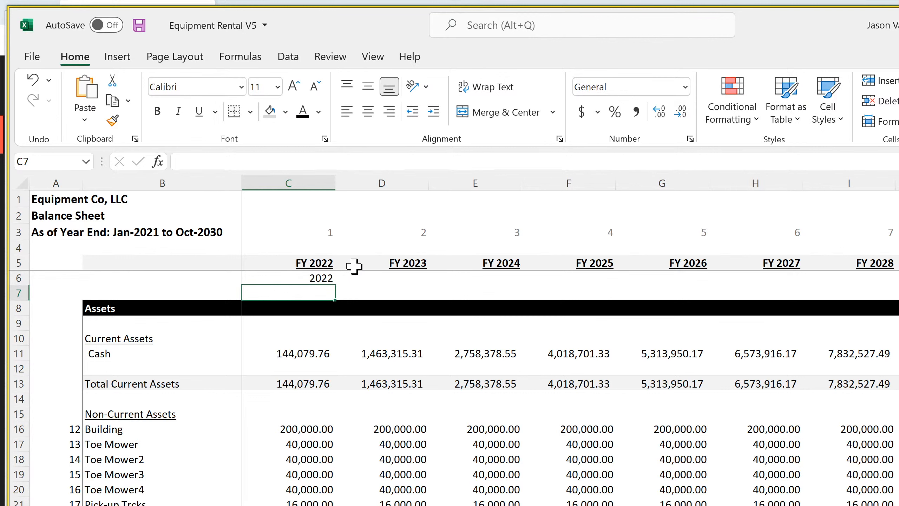
pyautogui.click(320, 278)
pyautogui.moveTo(335, 285); pyautogui.dragTo(882, 296)
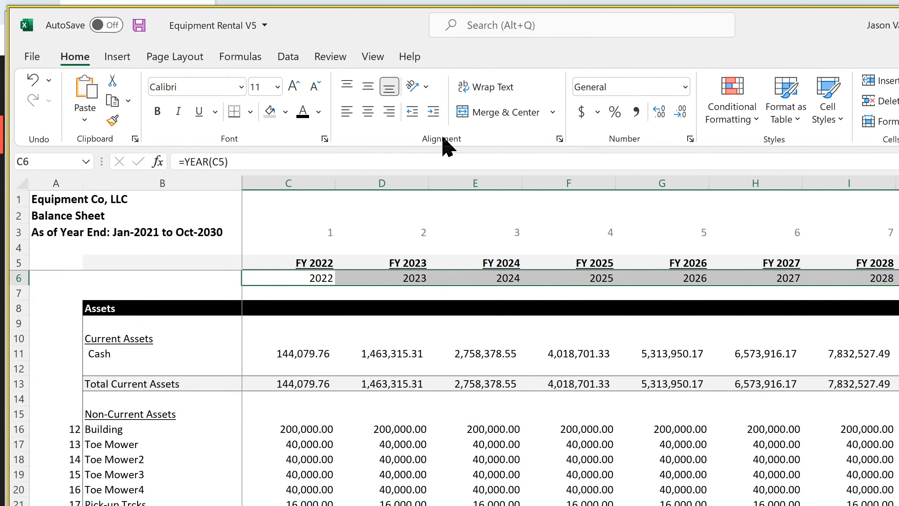
# Make the row 6 helper years grey, return to the check in P153 of the annual detail, and save the workbook
pyautogui.click(319, 112)
pyautogui.click(315, 199)
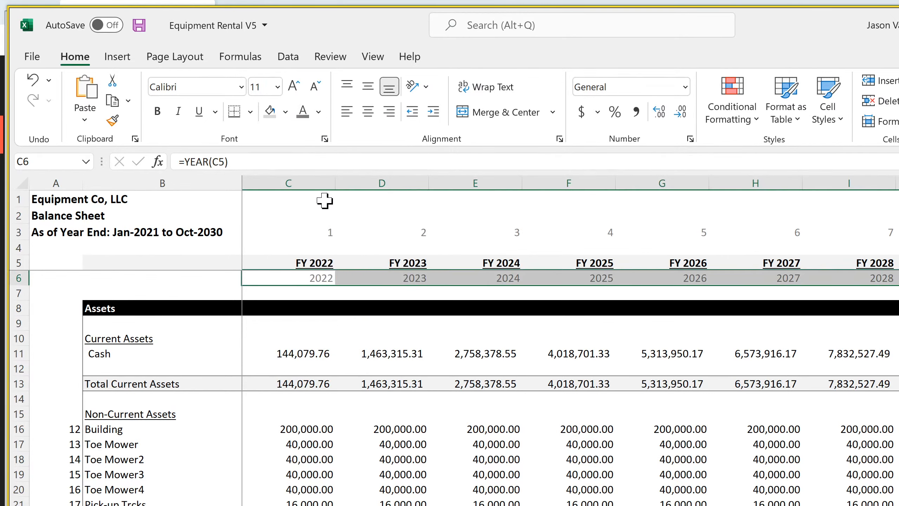
pyautogui.click(323, 200)
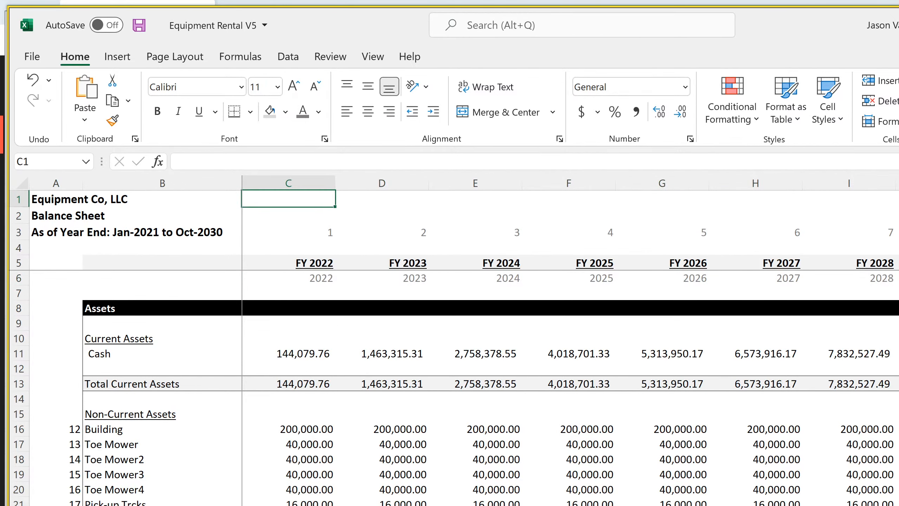
pyautogui.hotkey('ctrl', 'pageup')
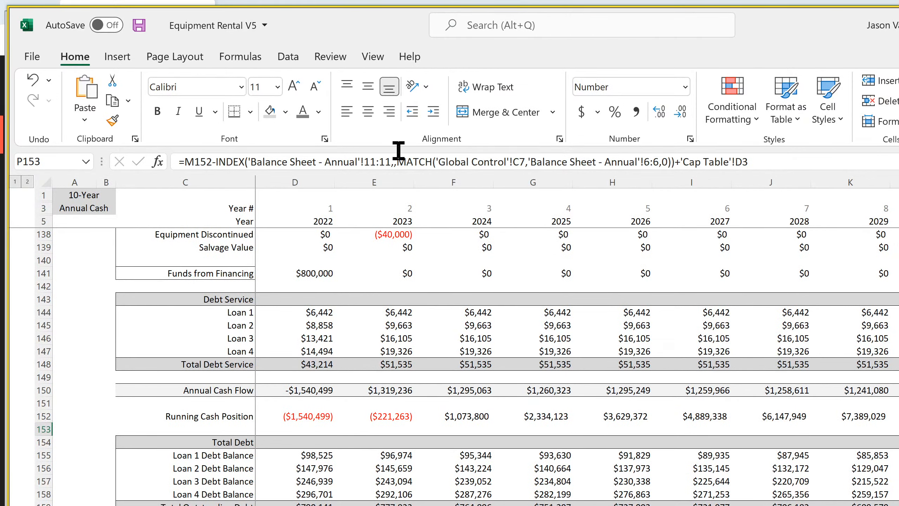
pyautogui.click(139, 25)
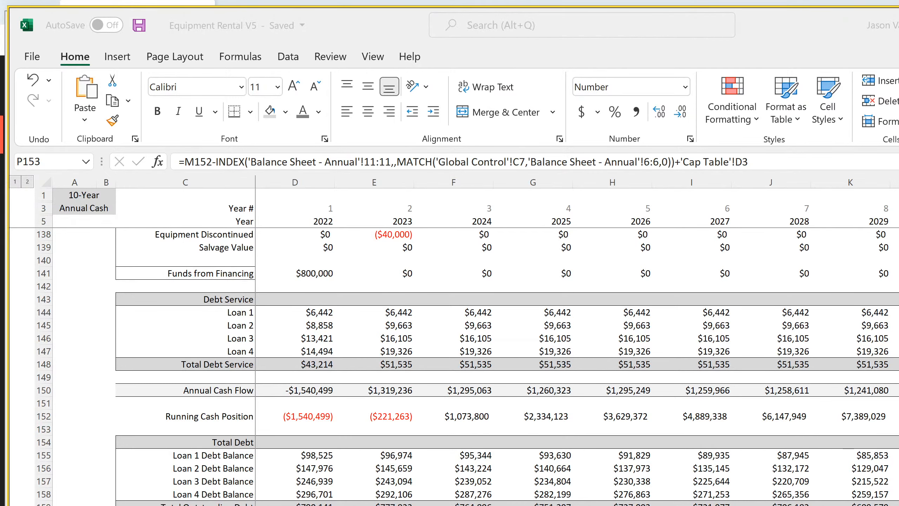
# Close the SaaS Startup Model smarthelping V3.0 workbook without saving its changes, and save Equipment Rental V5
pyautogui.hotkey('alt', 'Tab')
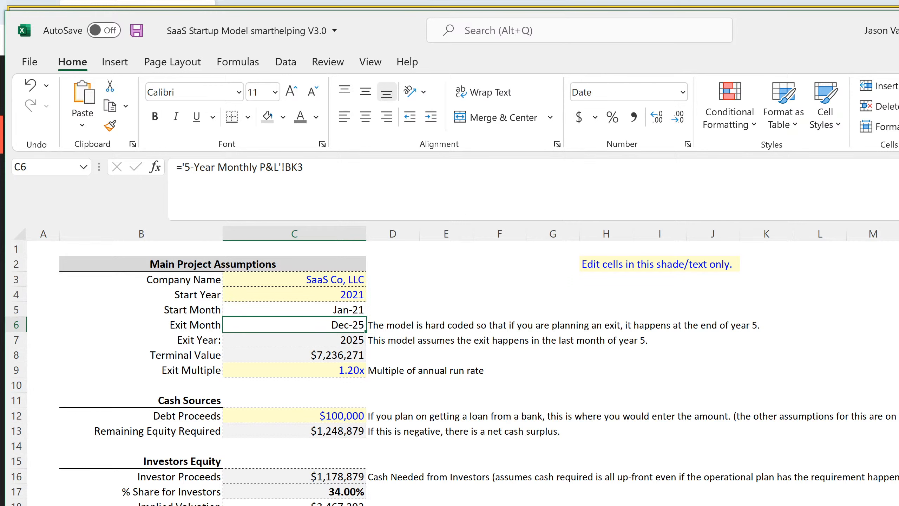
pyautogui.hotkey('alt', 'Tab')
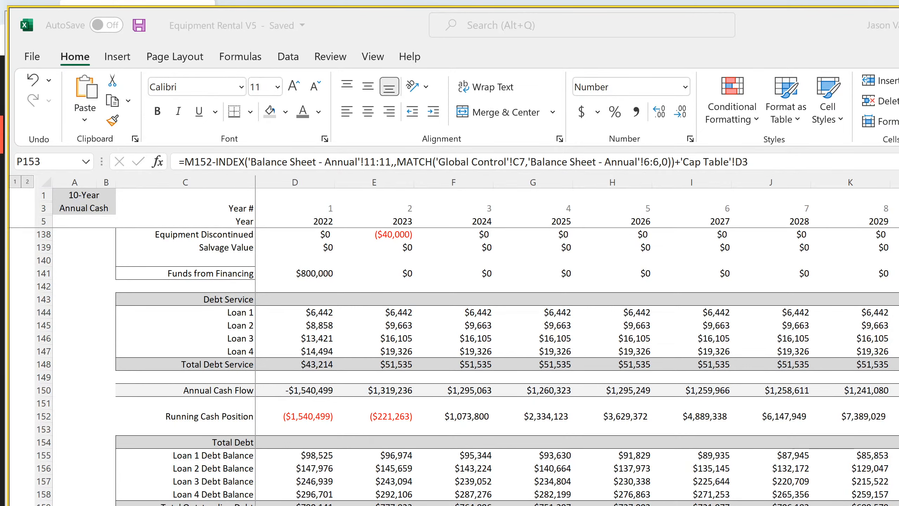
pyautogui.hotkey('alt', 'Tab')
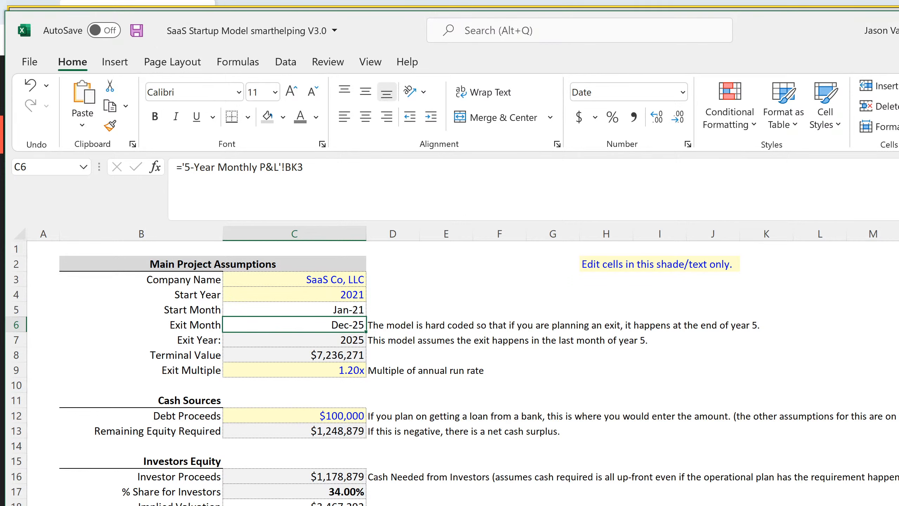
pyautogui.hotkey('alt', 'F4')
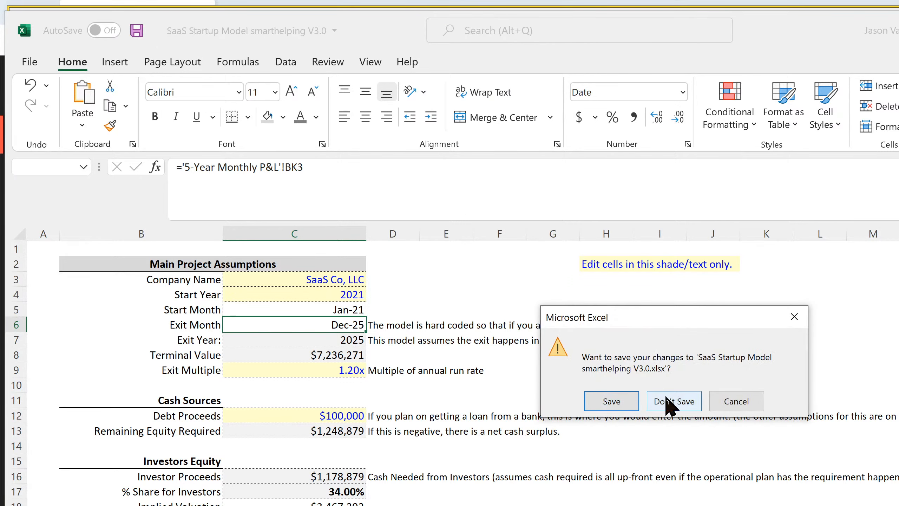
pyautogui.click(668, 400)
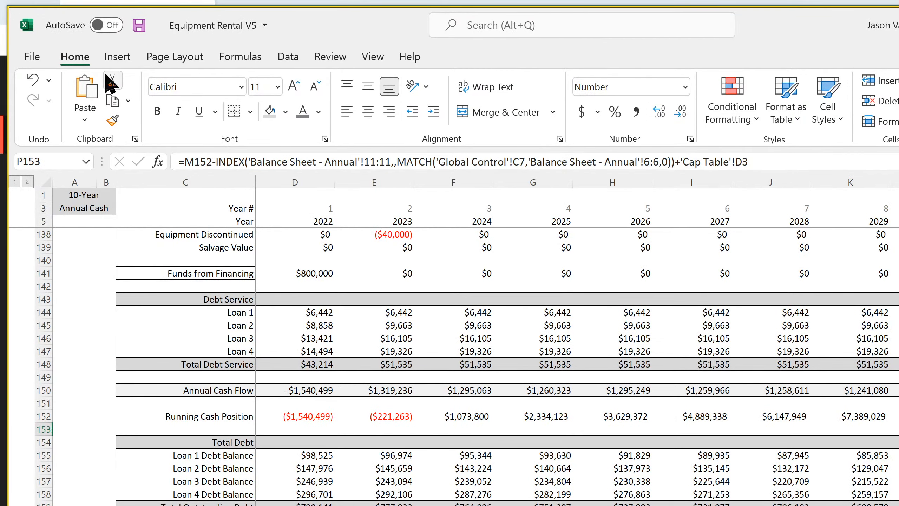
pyautogui.click(139, 25)
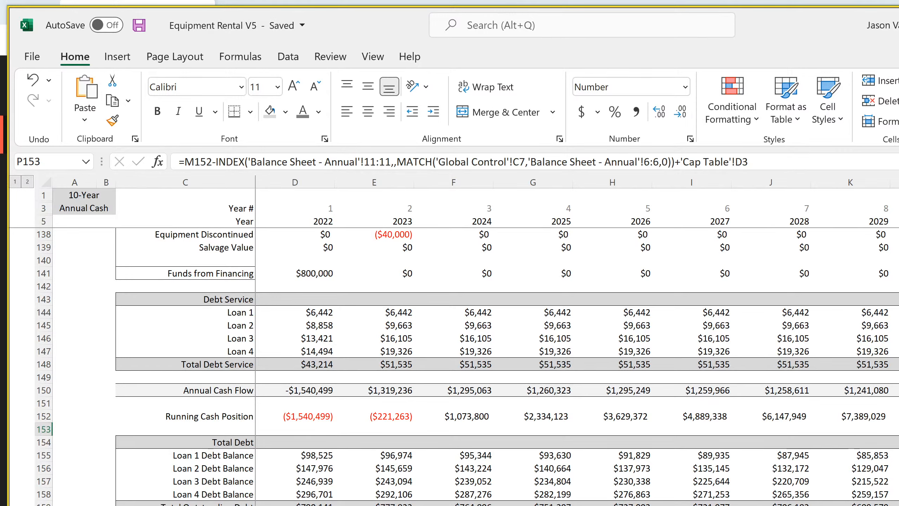
# Open the Franchisor Licensing workbook from the Industry Specific folder
pyautogui.hotkey('alt', 'F4')
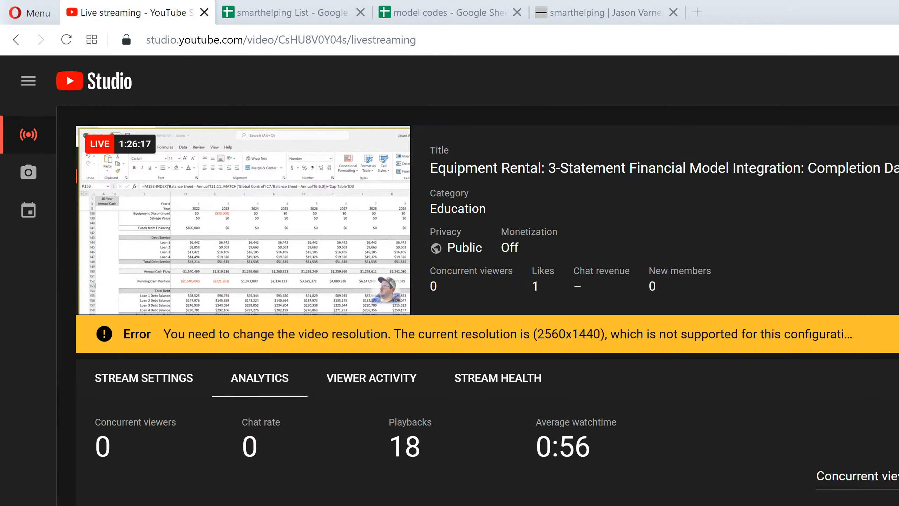
pyautogui.hotkey('alt', 'Tab')
pyautogui.hotkey('alt', 'Tab')
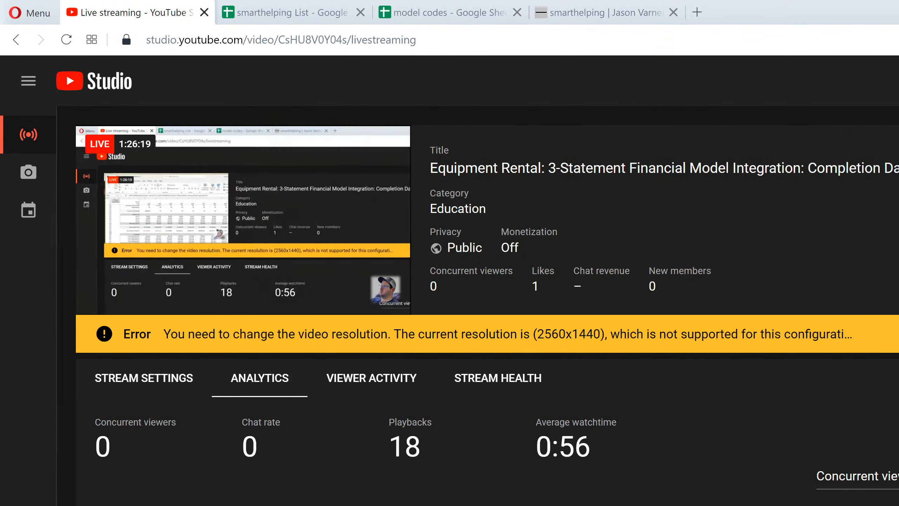
pyautogui.hotkey('alt', 'Tab')
pyautogui.hotkey('alt', 'Tab')
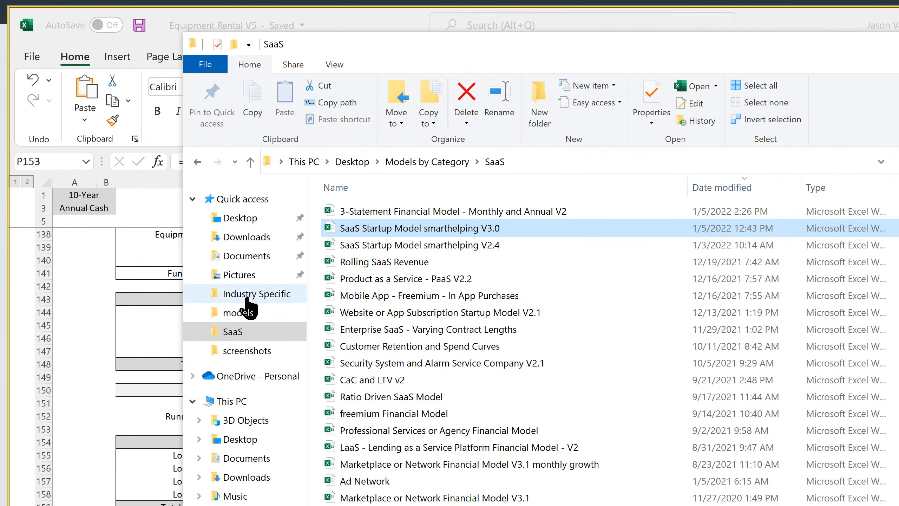
pyautogui.click(248, 294)
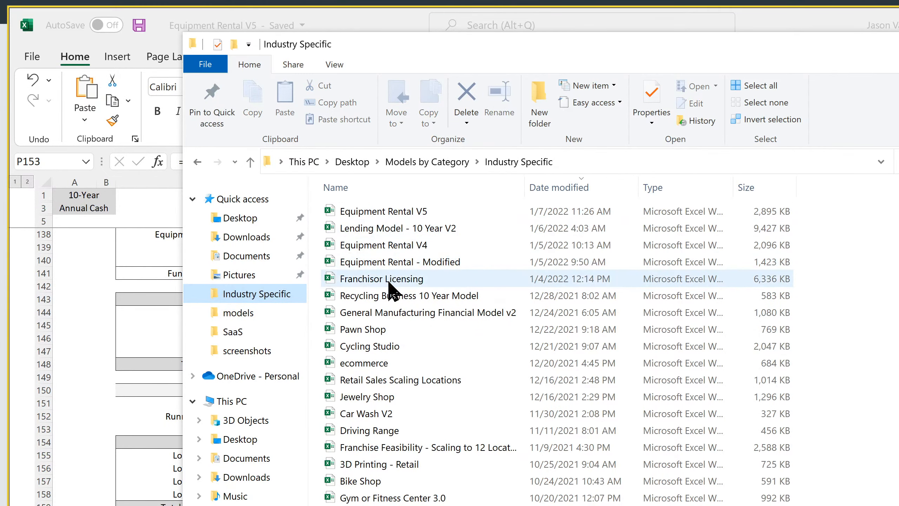
pyautogui.click(388, 280)
pyautogui.doubleClick(388, 283)
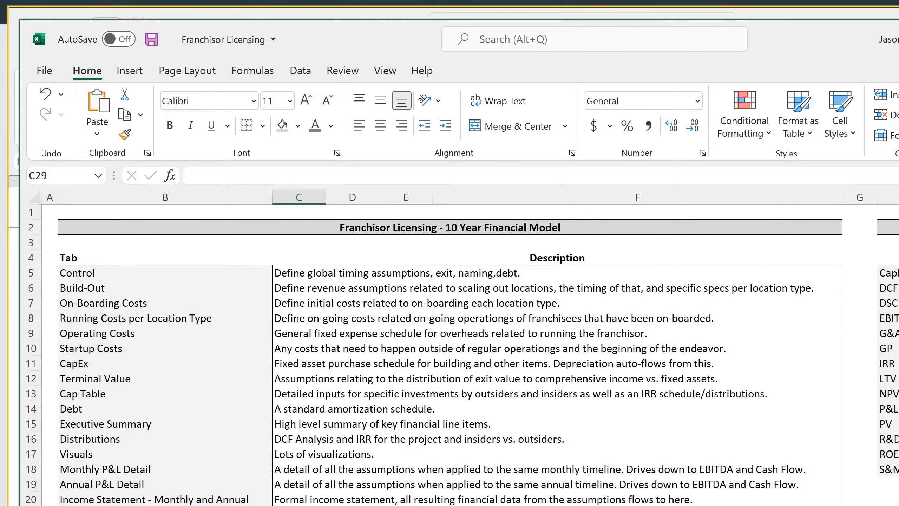
# Examine the check formula in O229 of the Annual P&L Detail and the 2030 months of the Monthly P&L Detail it refers to
pyautogui.hotkey('ctrl', 'pagedown')
pyautogui.scroll(-20, 459, 378)
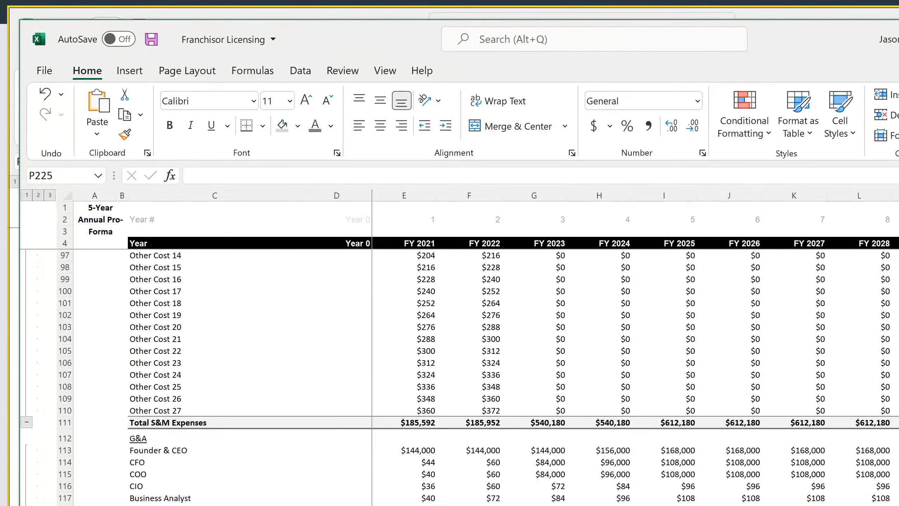
pyautogui.scroll(-20, 459, 377)
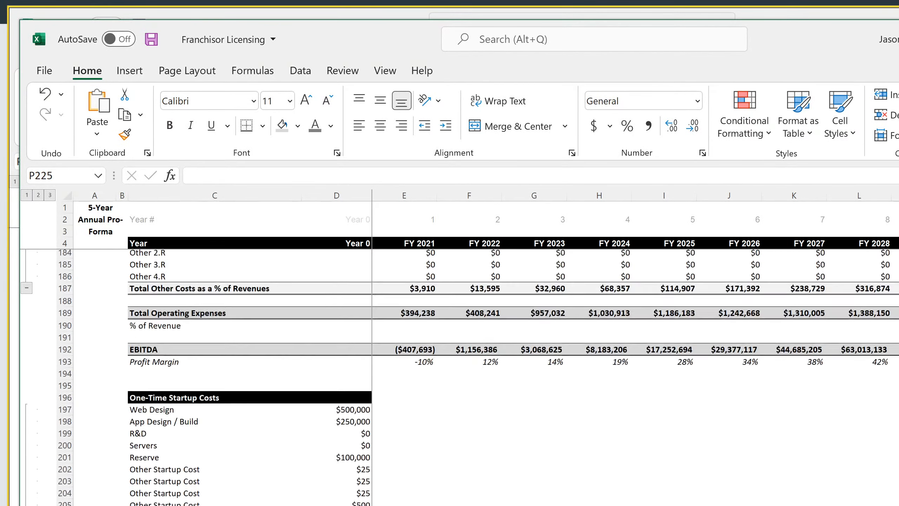
pyautogui.scroll(-8, 459, 377)
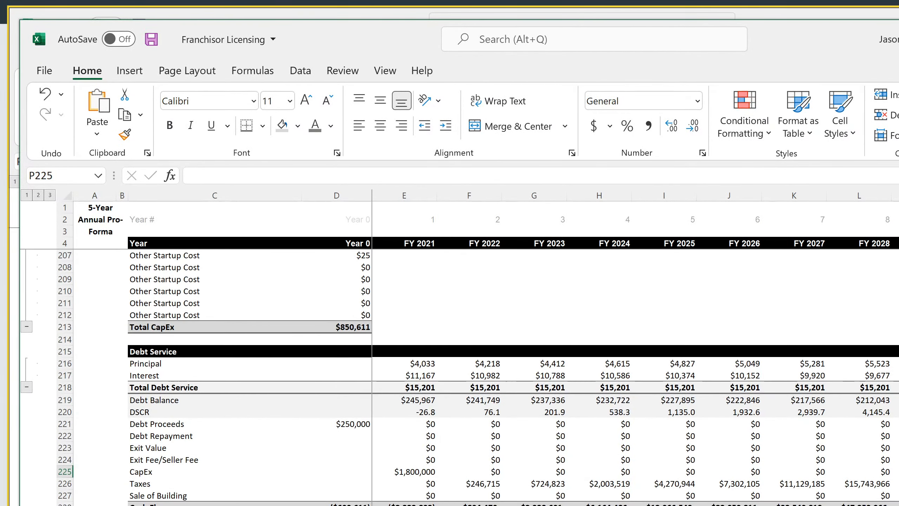
pyautogui.click(898, 505)
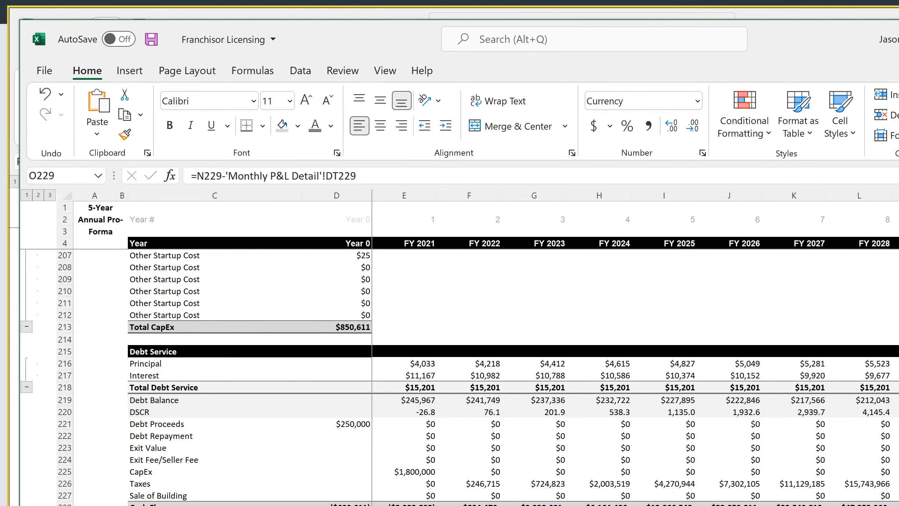
pyautogui.press('F2')
pyautogui.press('Return')
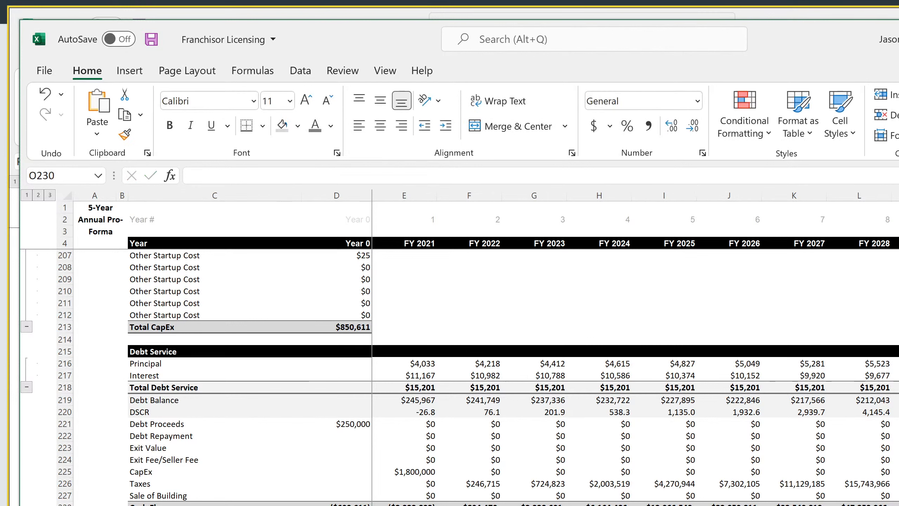
pyautogui.press('Up')
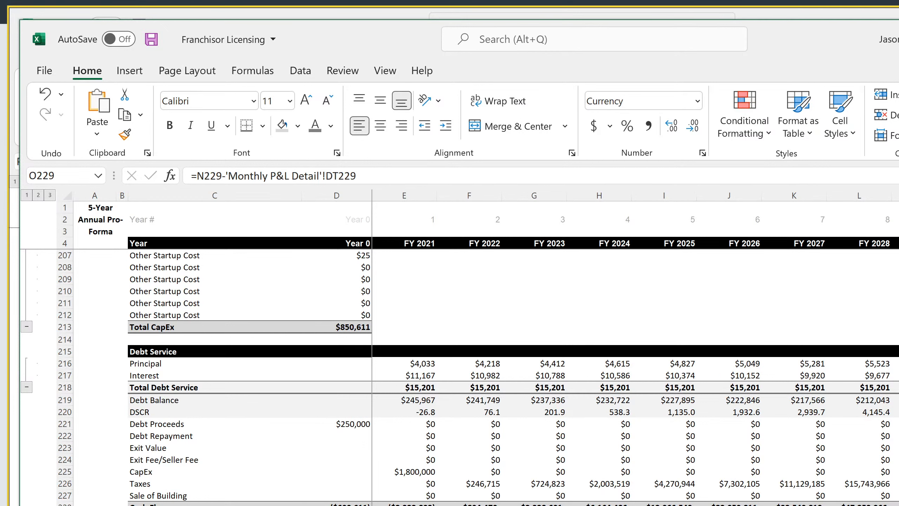
pyautogui.hotkey('ctrl', 'pageup')
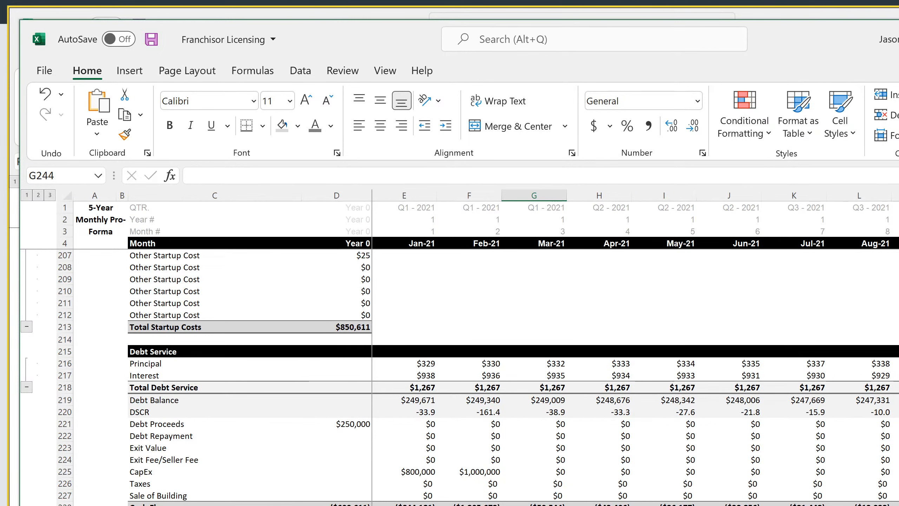
pyautogui.hscroll(20, 635, 351)
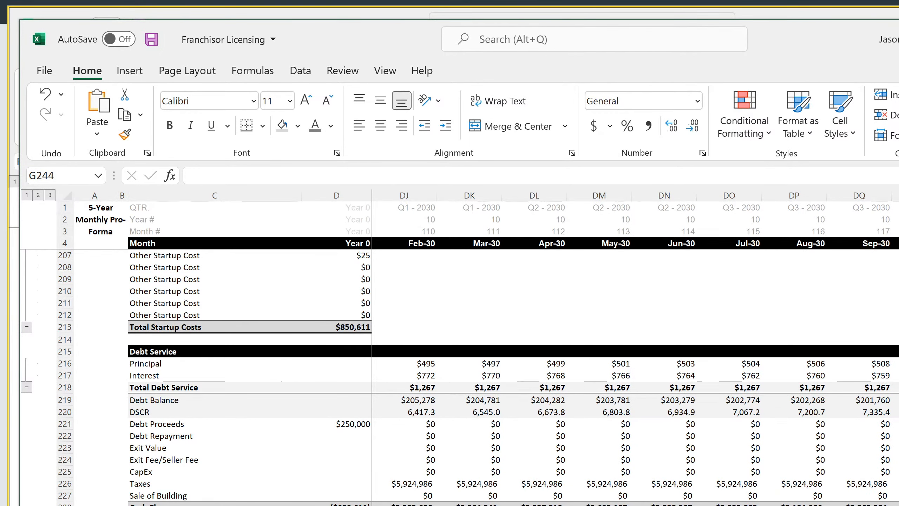
# Inspect the monthly balance sheet's Check row 62 through the final months of 2030
pyautogui.hotkey('ctrl', 'pagedown')
pyautogui.hotkey('ctrl', 'pagedown')
pyautogui.hotkey('ctrl', 'pagedown')
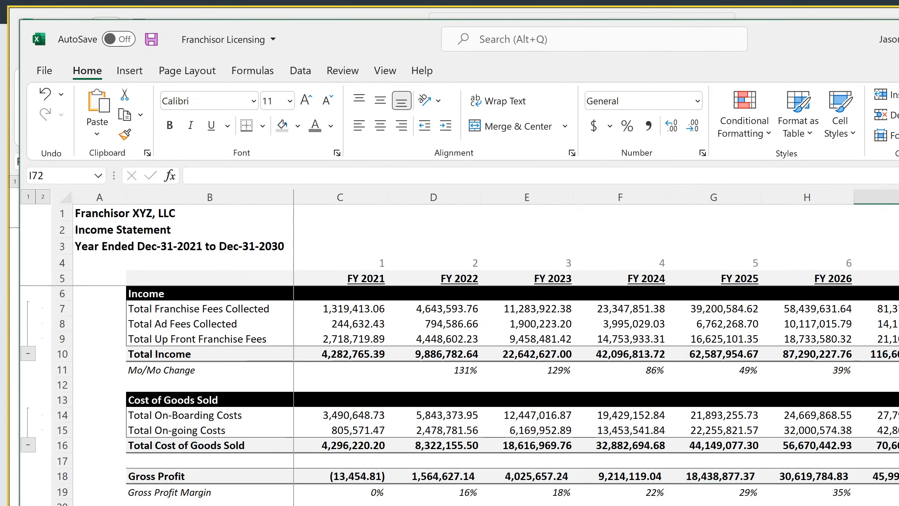
pyautogui.scroll(-7, 460, 394)
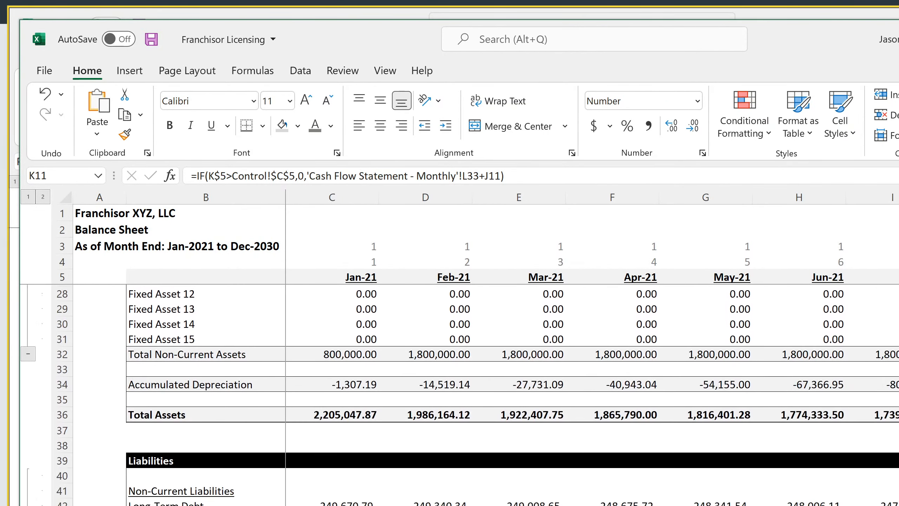
pyautogui.hscroll(1, 592, 349)
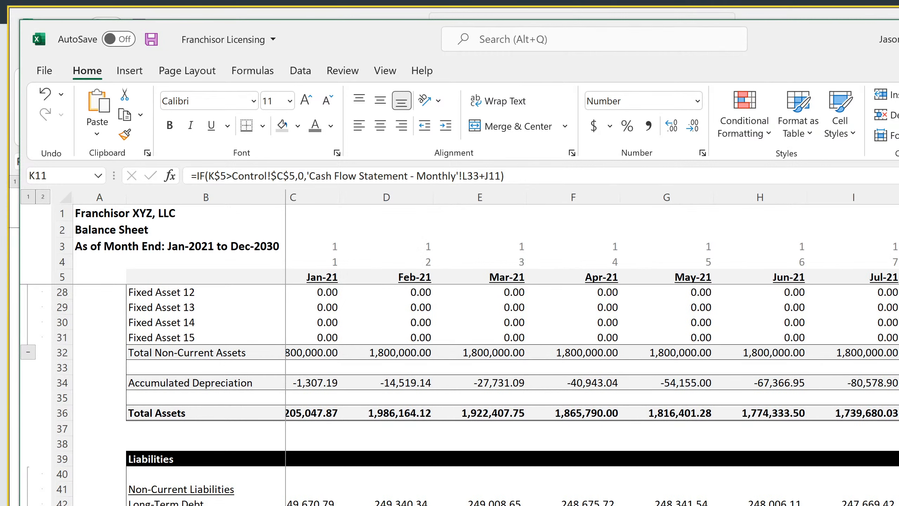
pyautogui.hscroll(20, 593, 349)
pyautogui.scroll(-7, 592, 395)
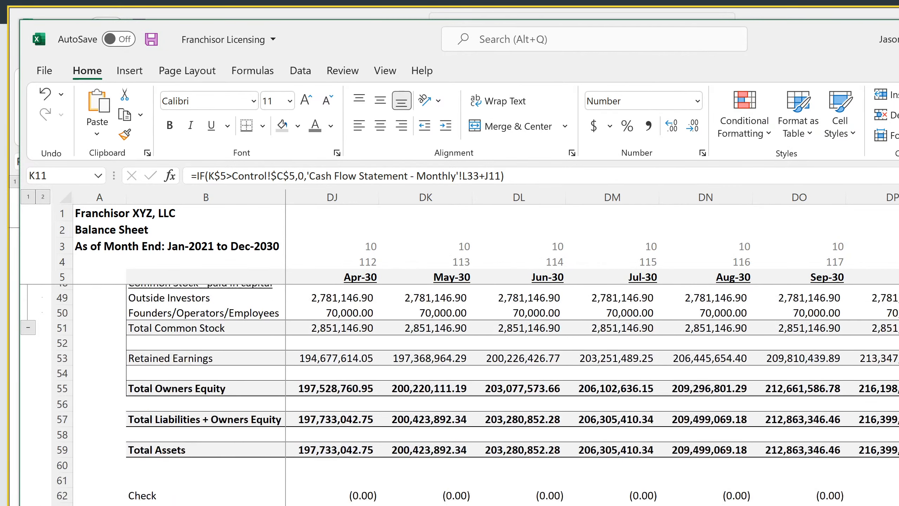
pyautogui.click(896, 503)
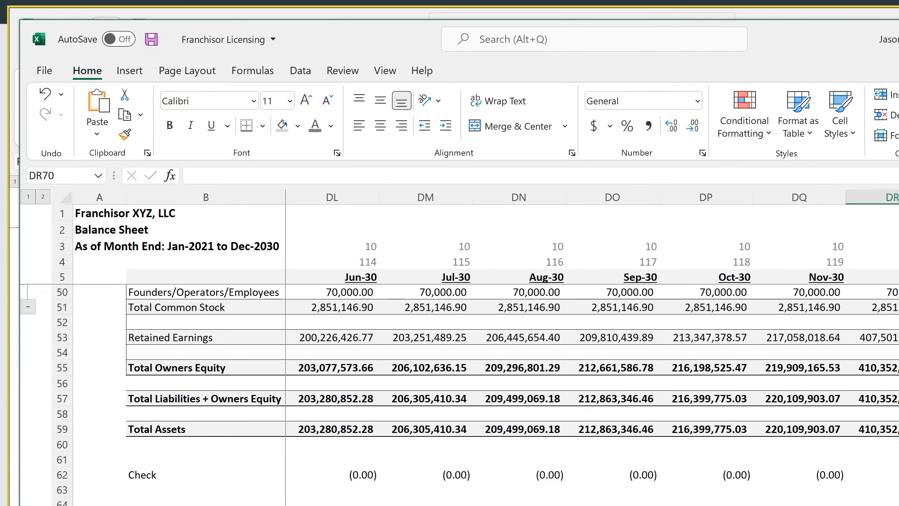
# Review the annual balance sheet's Check row 62, liabilities and owner equity across the later fiscal years
pyautogui.hotkey('ctrl', 'pagedown')
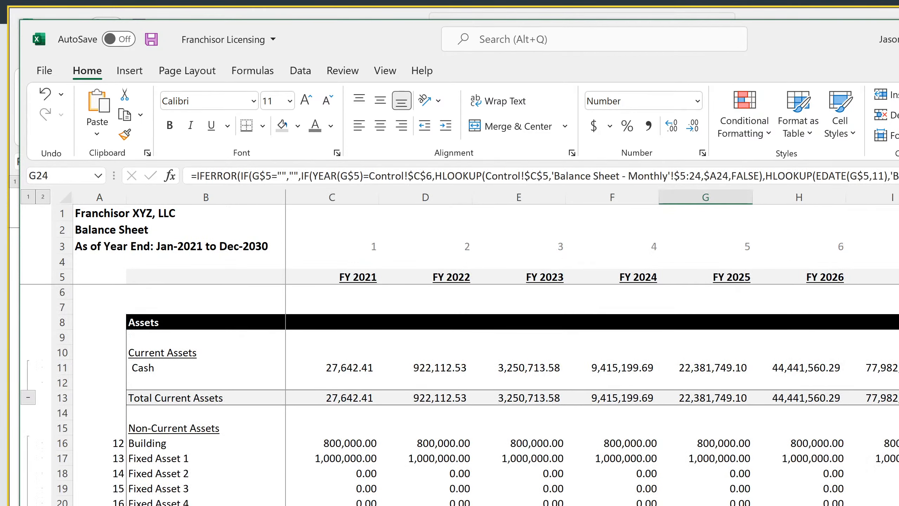
pyautogui.scroll(-18, 592, 395)
pyautogui.scroll(4, 592, 394)
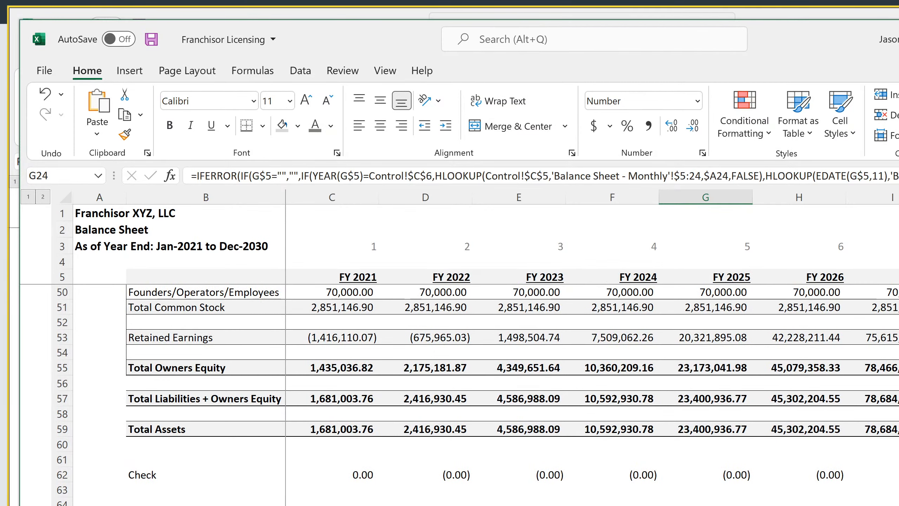
pyautogui.hscroll(1, 592, 395)
pyautogui.click(898, 504)
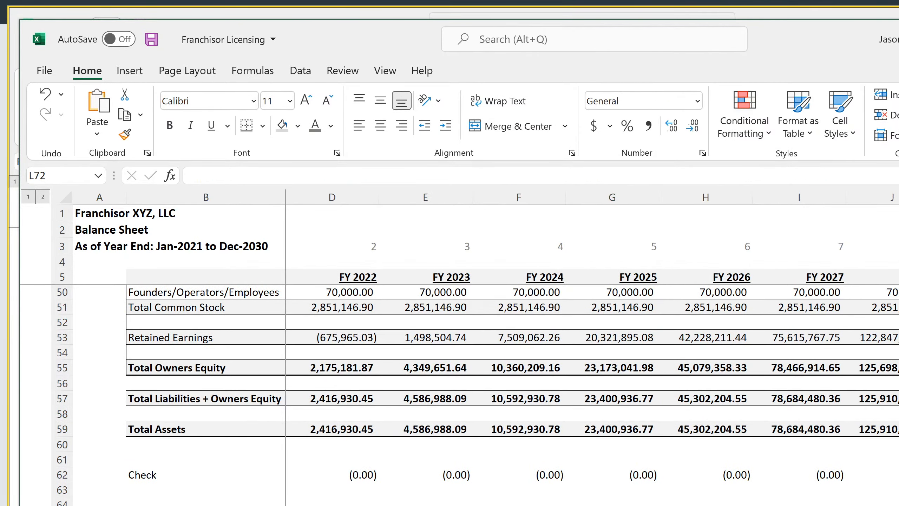
pyautogui.moveTo(896, 503); pyautogui.dragTo(898, 505)
pyautogui.scroll(11, 592, 395)
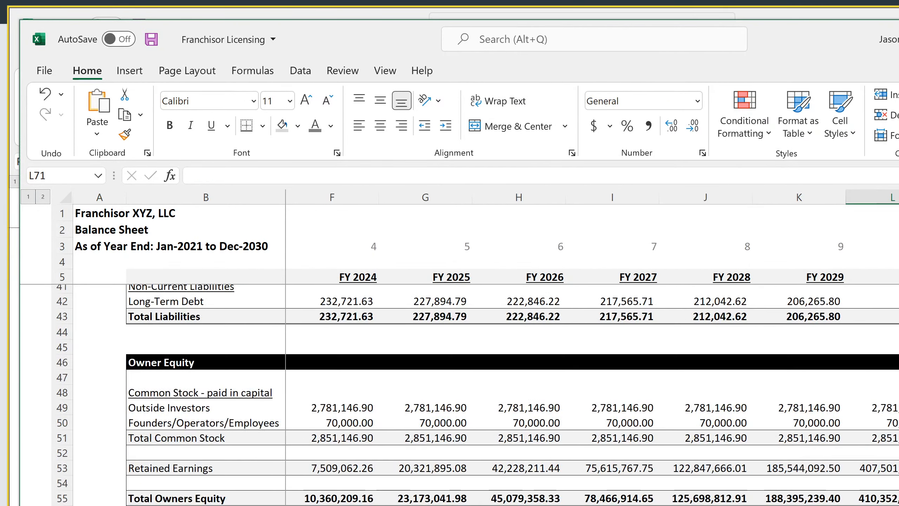
pyautogui.scroll(-4, 592, 395)
pyautogui.scroll(-4, 592, 395)
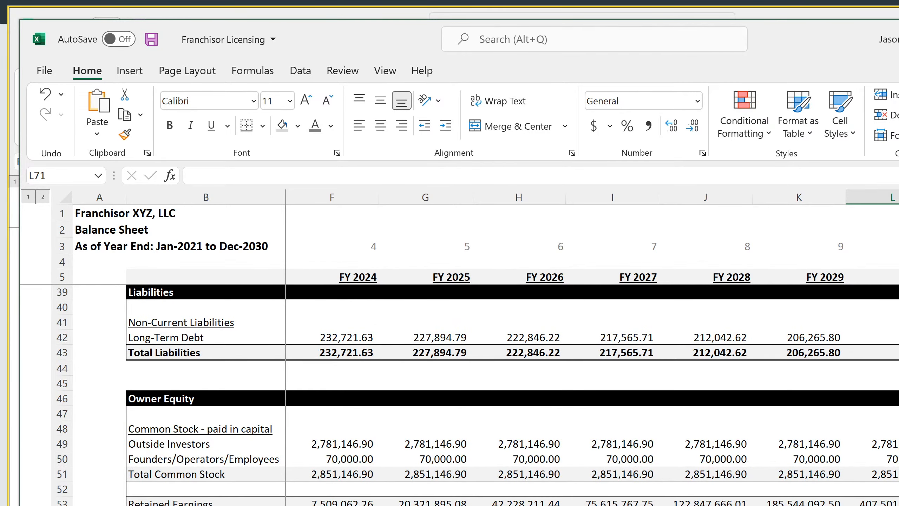
# In O230 of the Annual P&L Detail, begin a formula subtracting an INDEX of the annual balance sheet's Cash row 11 from N229
pyautogui.hotkey('ctrl', 'pageup')
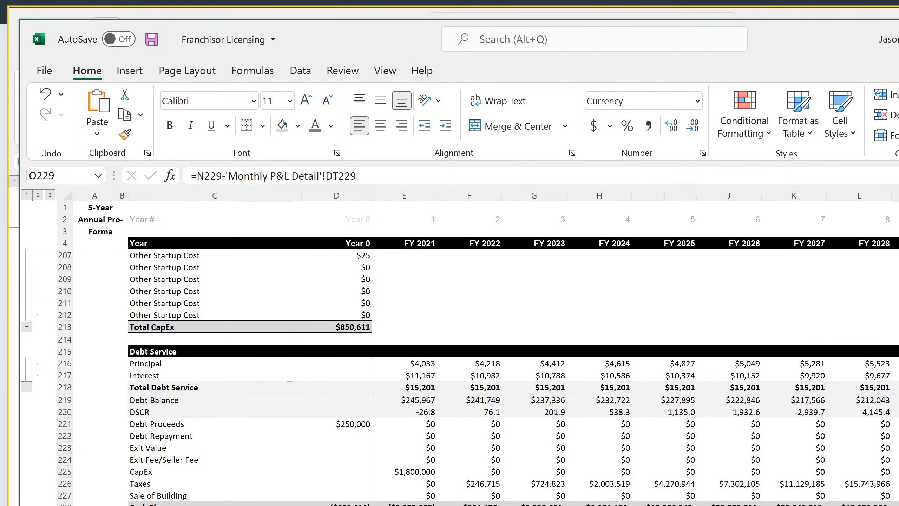
pyautogui.press('Down')
pyautogui.write('=')
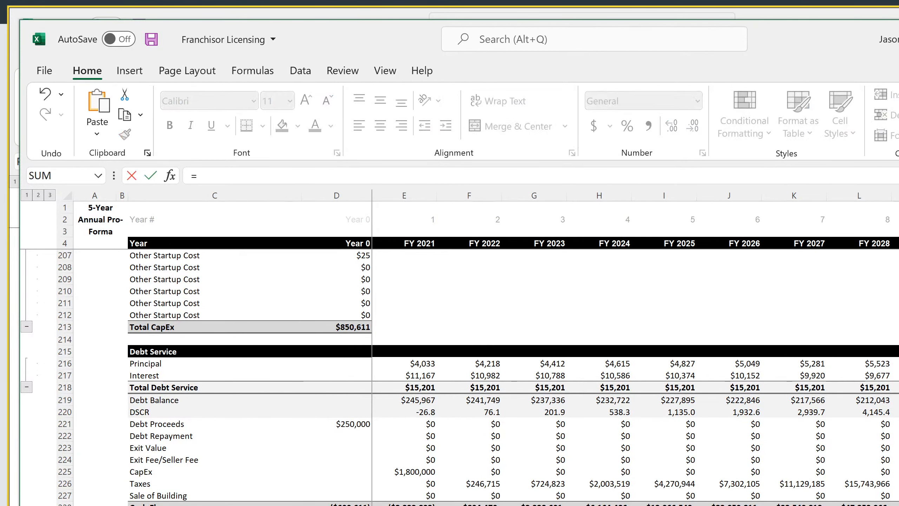
pyautogui.press('Left')
pyautogui.press('Up')
pyautogui.write('-index')
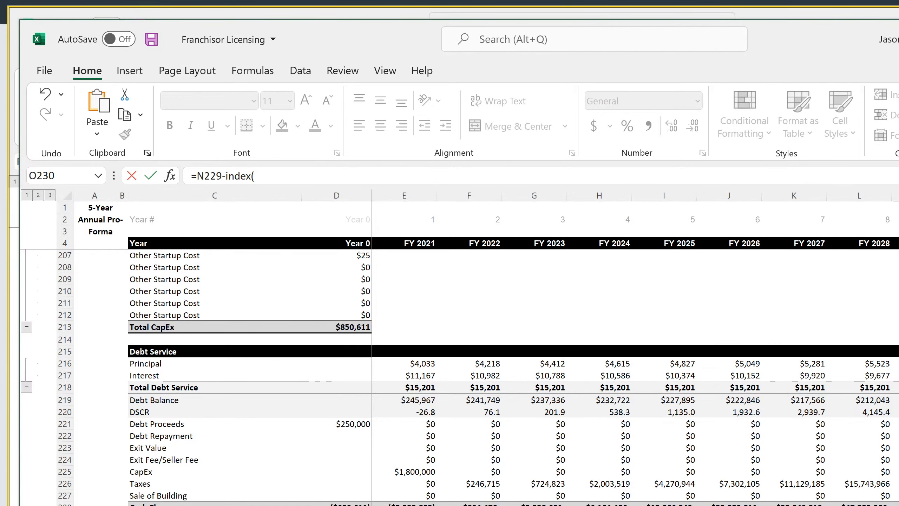
pyautogui.hotkey('ctrl', 'pagedown')
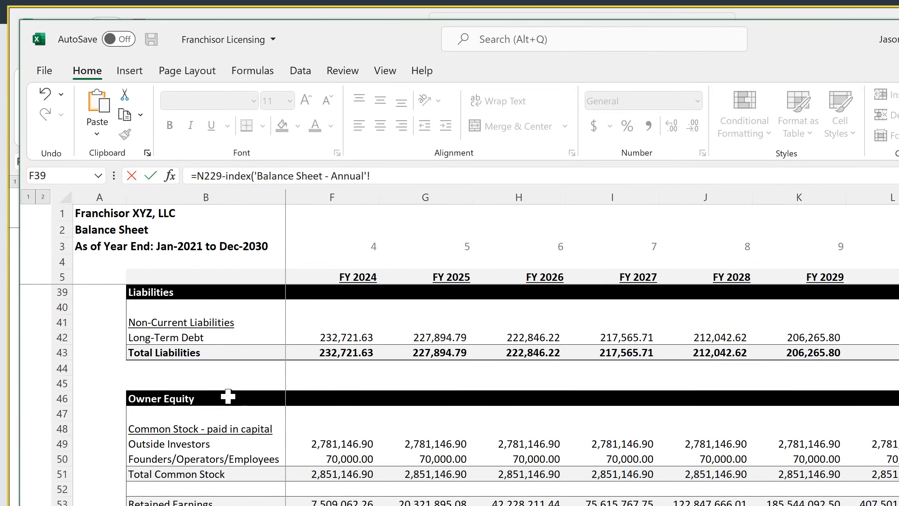
pyautogui.scroll(11, 232, 400)
pyautogui.click(61, 368)
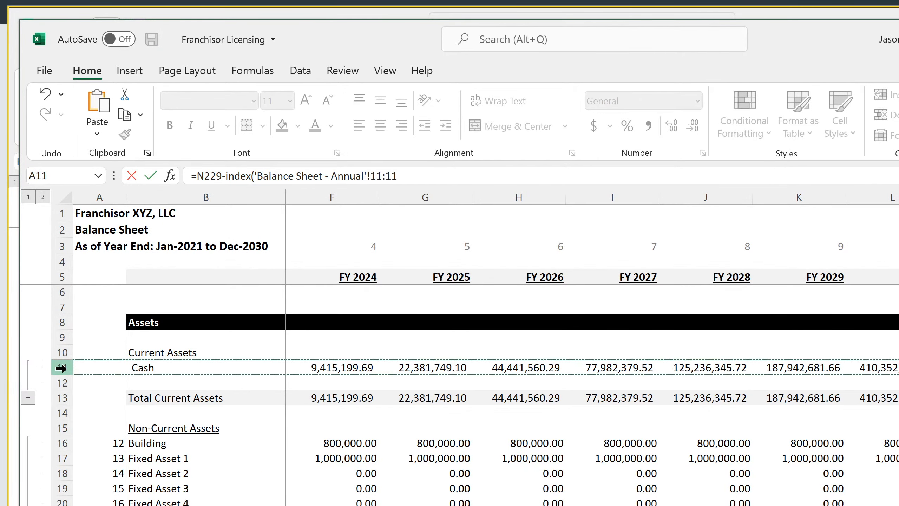
pyautogui.write(',,match(')
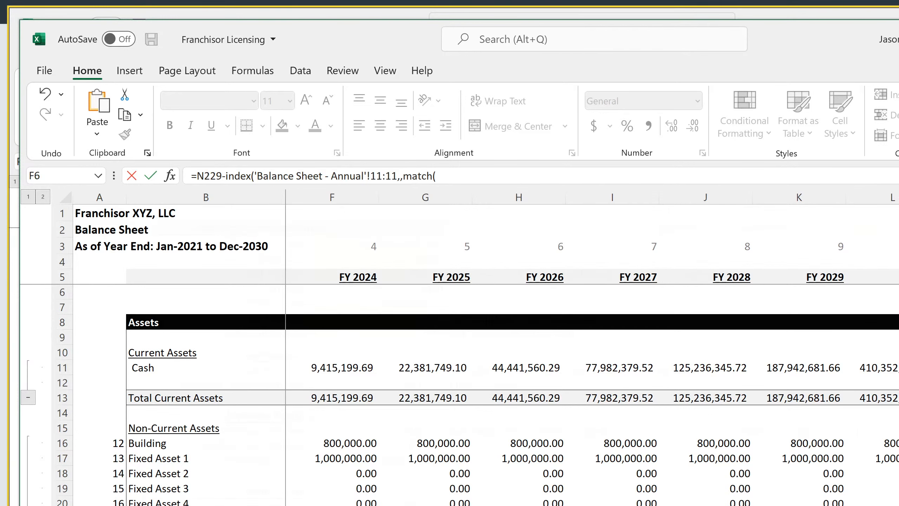
# Complete O230's INDEX with an exact MATCH of the Control sheet's End Year C6 against row 6 of the annual balance sheet
pyautogui.click(317, 505)
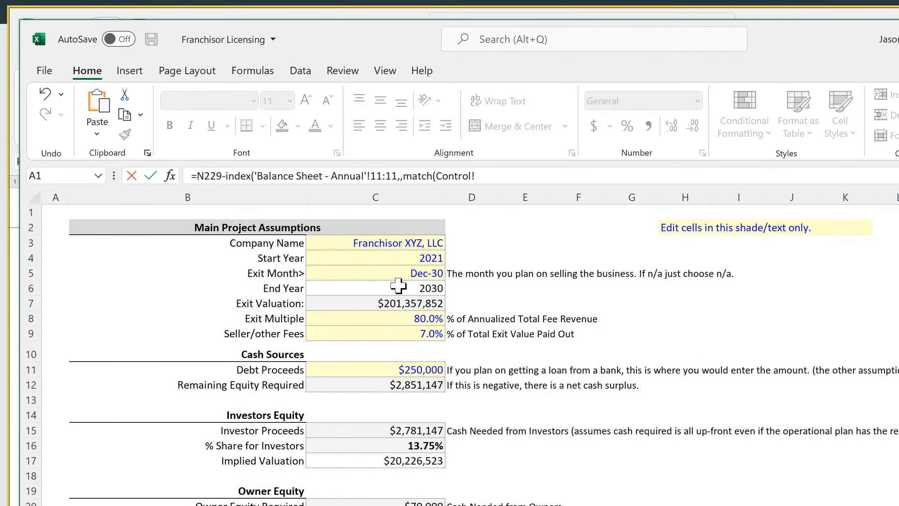
pyautogui.click(398, 286)
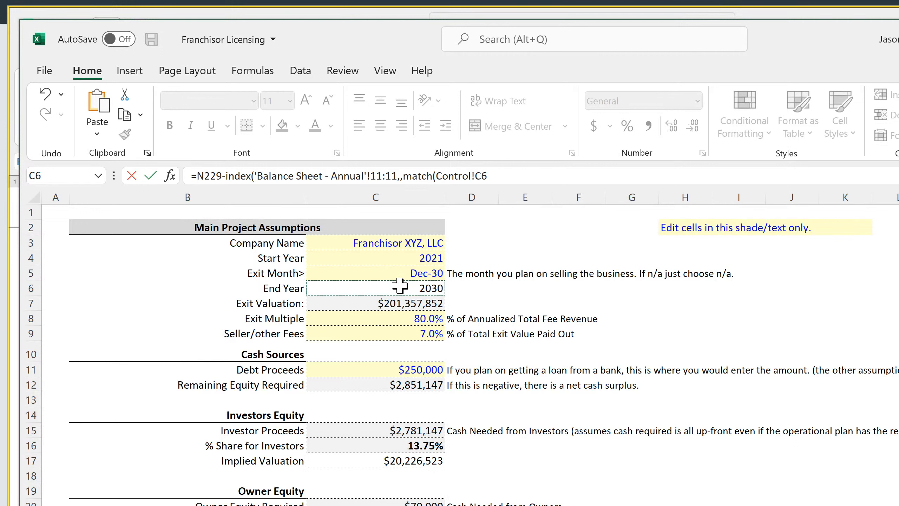
pyautogui.write(',')
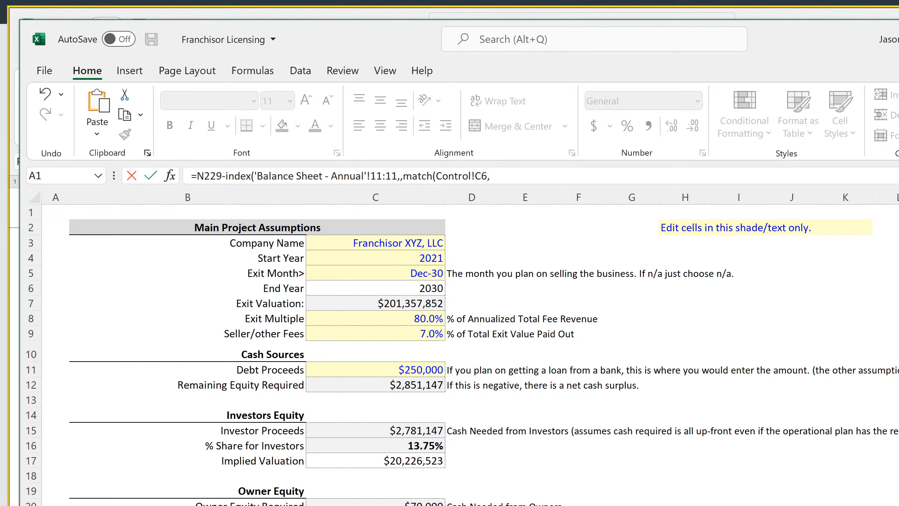
pyautogui.hotkey('ctrl', 'pagedown')
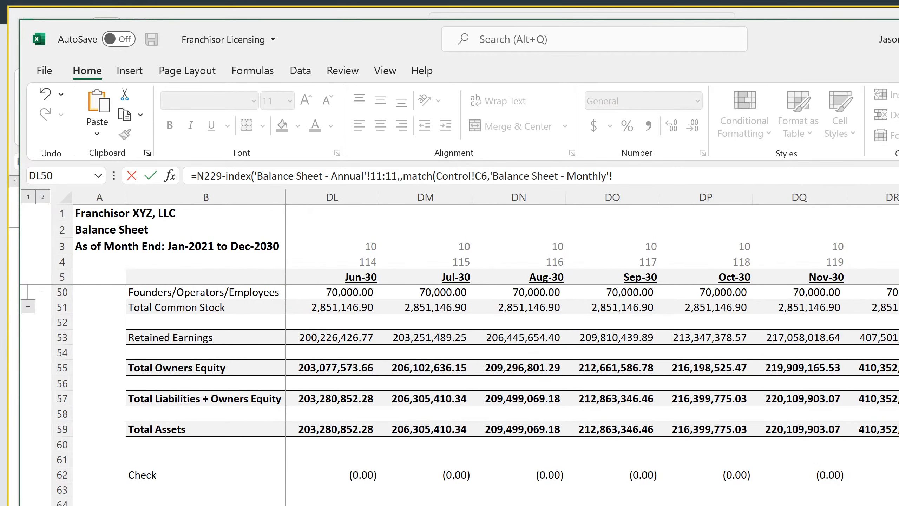
pyautogui.hotkey('ctrl', 'pagedown')
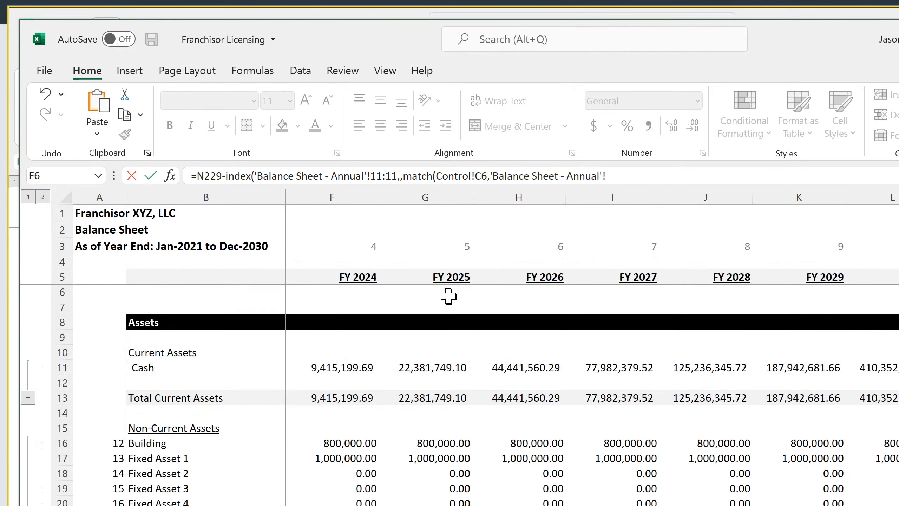
pyautogui.click(60, 290)
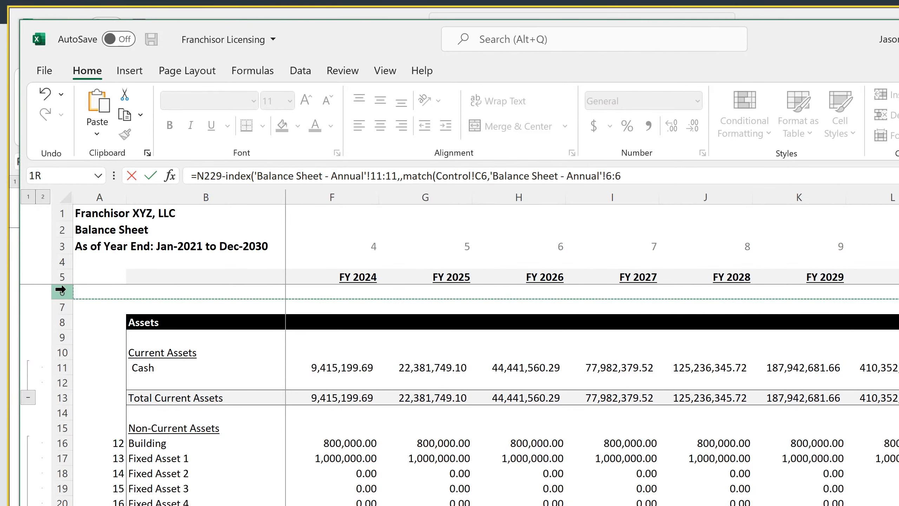
pyautogui.write(',0')
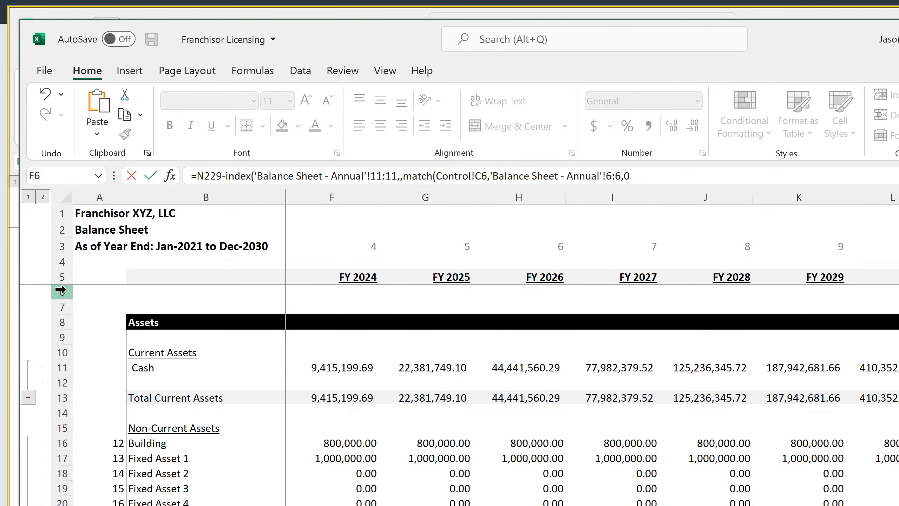
pyautogui.press('Return')
pyautogui.press('Return')
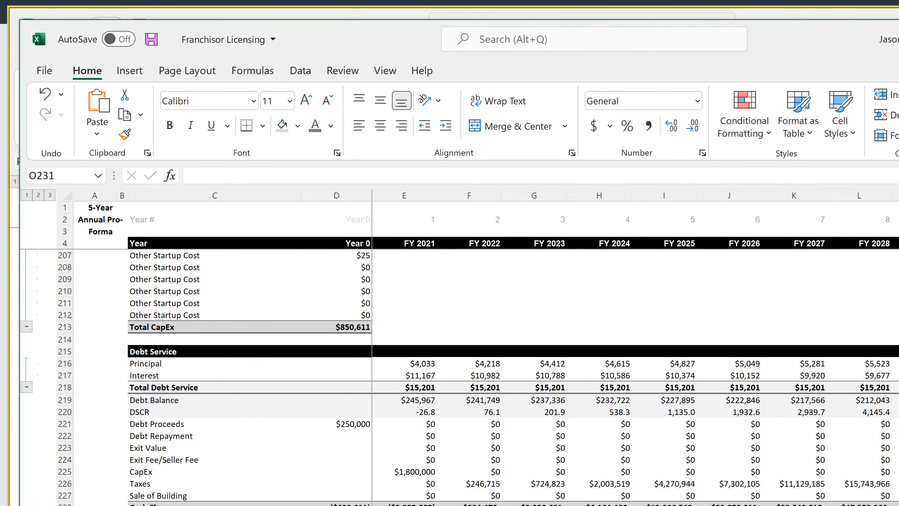
# Enter =YEAR(L5) in L6 of the annual balance sheet and fill it back across row 6 to C6
pyautogui.click(638, 505)
pyautogui.click(341, 287)
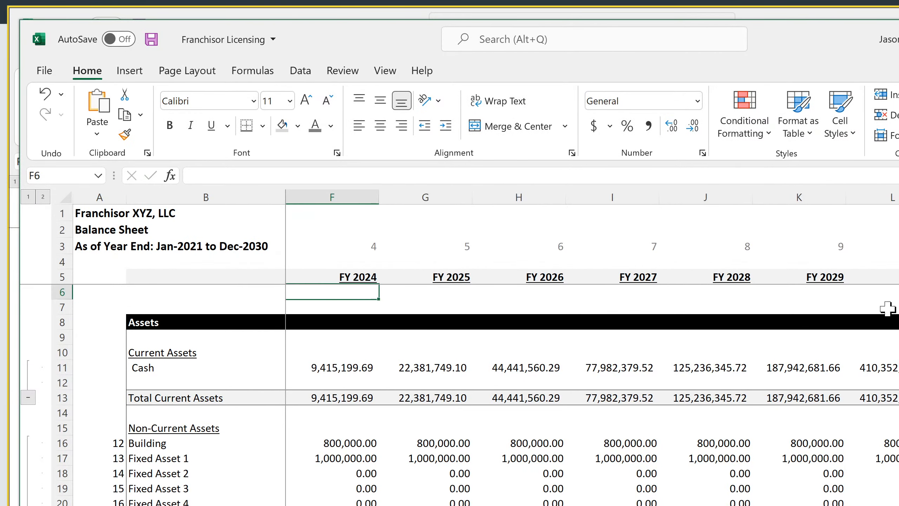
pyautogui.click(892, 292)
pyautogui.write('=year(')
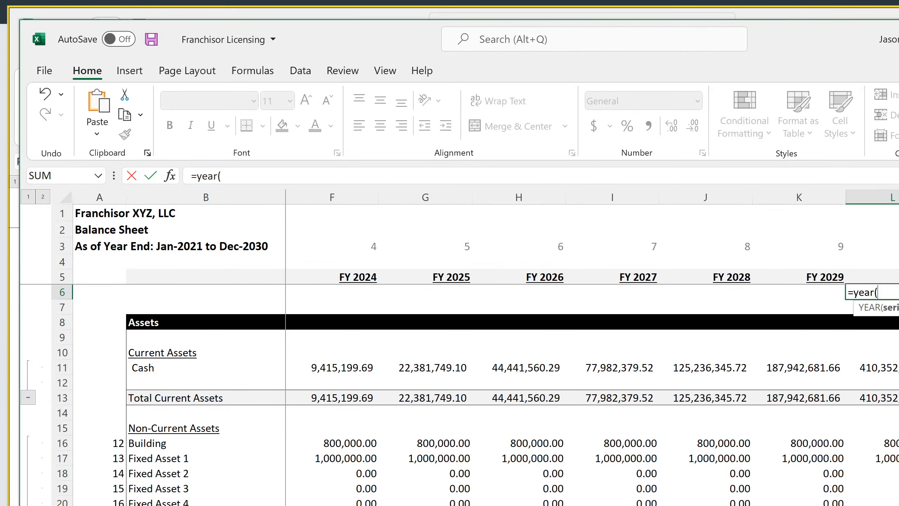
pyautogui.press('Up')
pyautogui.press('Return')
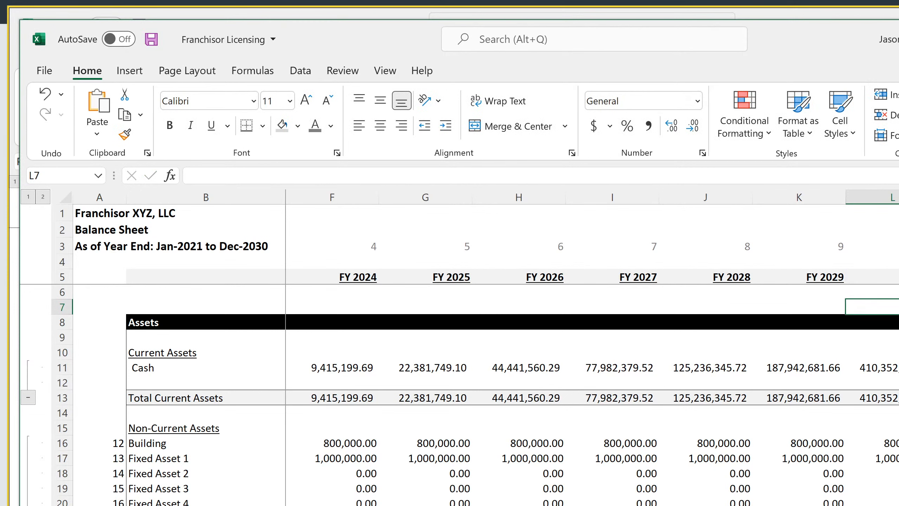
pyautogui.press('Up')
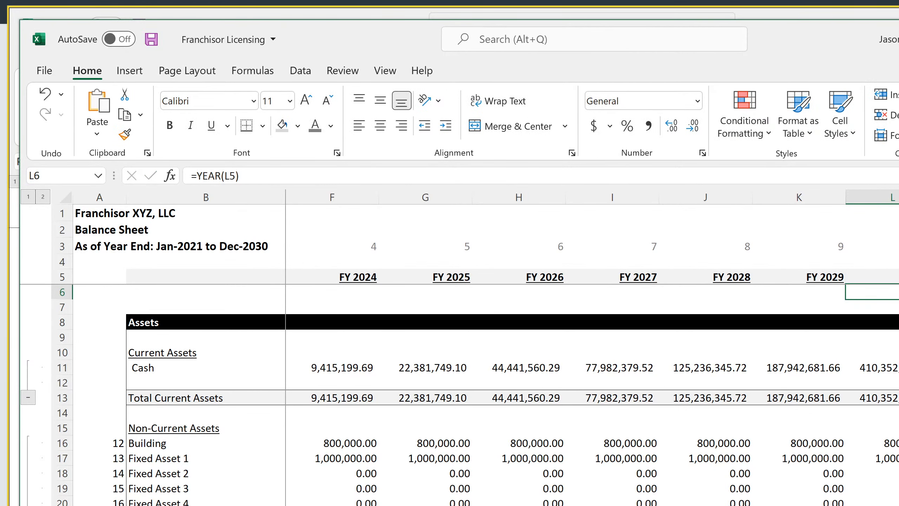
pyautogui.moveTo(870, 292); pyautogui.dragTo(317, 288)
pyautogui.click(338, 293)
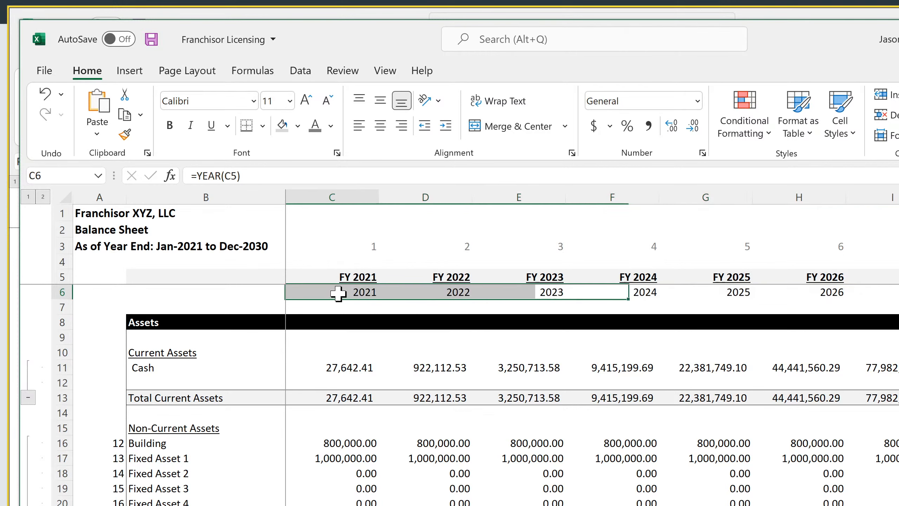
pyautogui.click(339, 294)
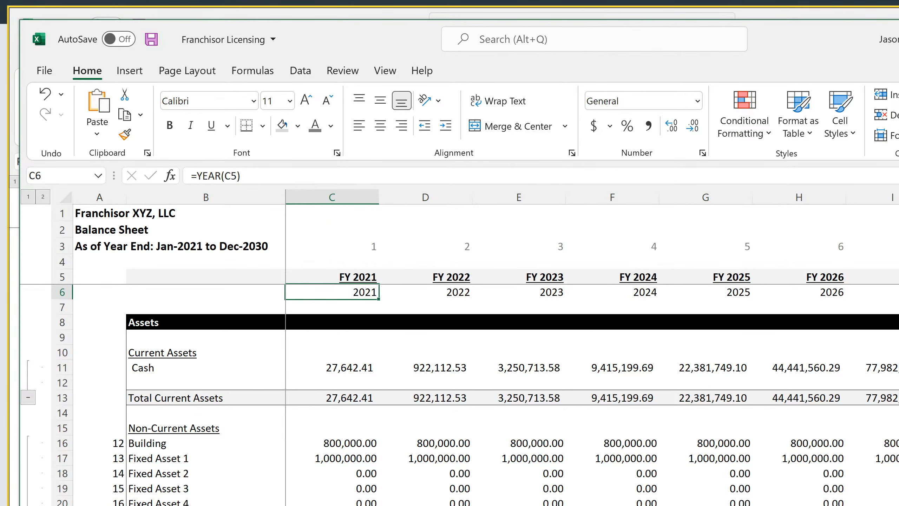
# Add the Cap Table's Total Equity Required in D3 to the O230 check formula and left-align the cell
pyautogui.hotkey('ctrl', 'pageup')
pyautogui.press('Up')
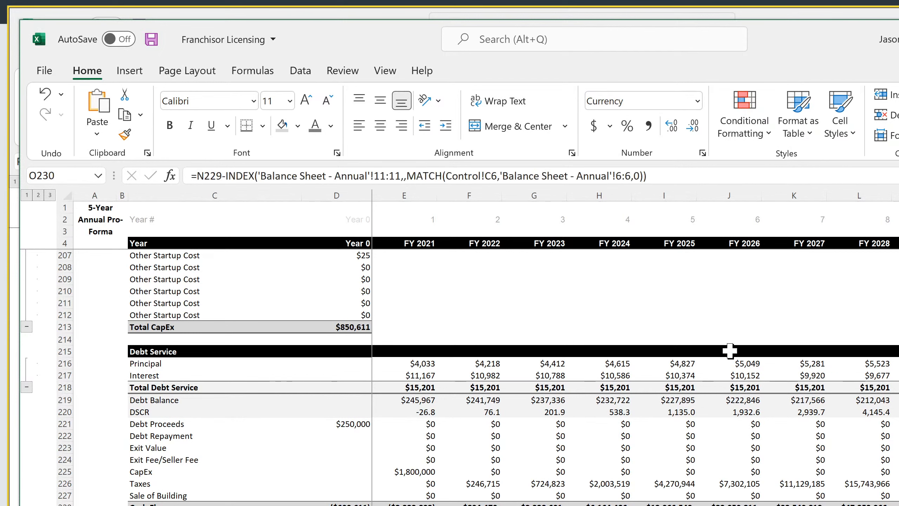
pyautogui.click(685, 176)
pyautogui.write('+')
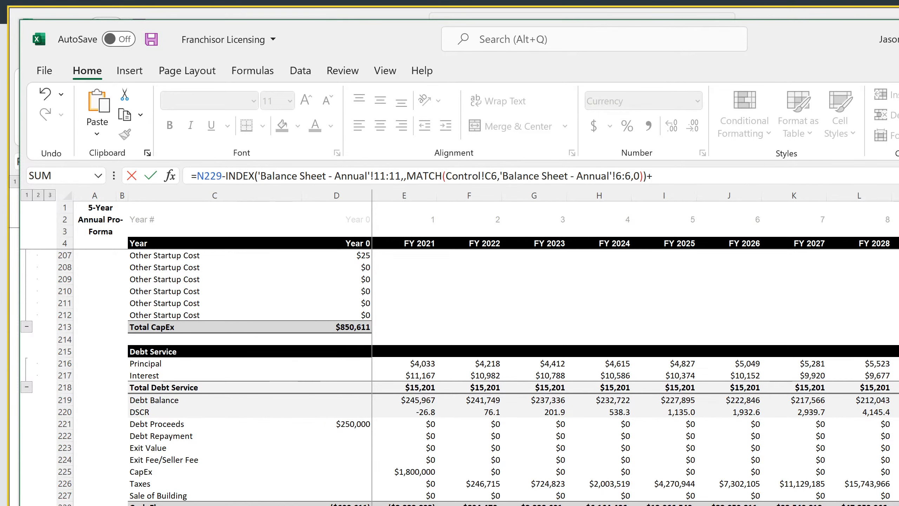
pyautogui.click(400, 504)
pyautogui.click(396, 236)
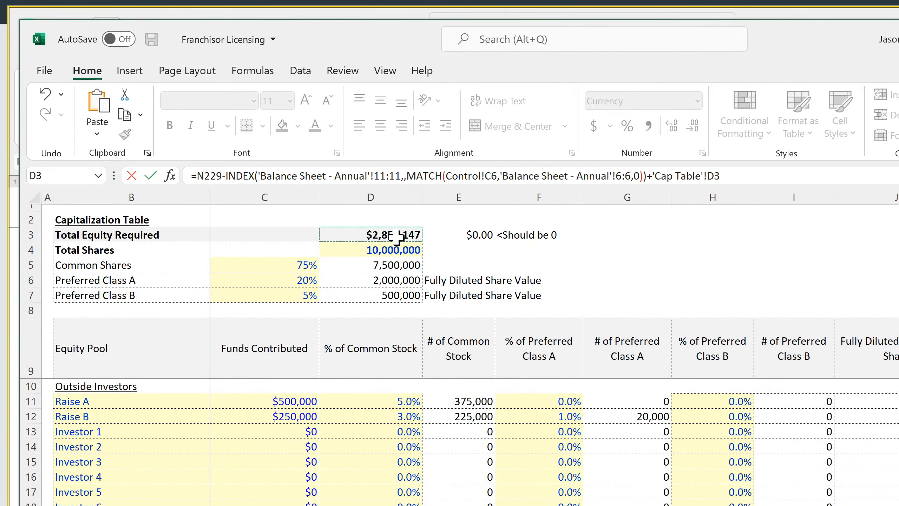
pyautogui.press('Return')
pyautogui.press('Up')
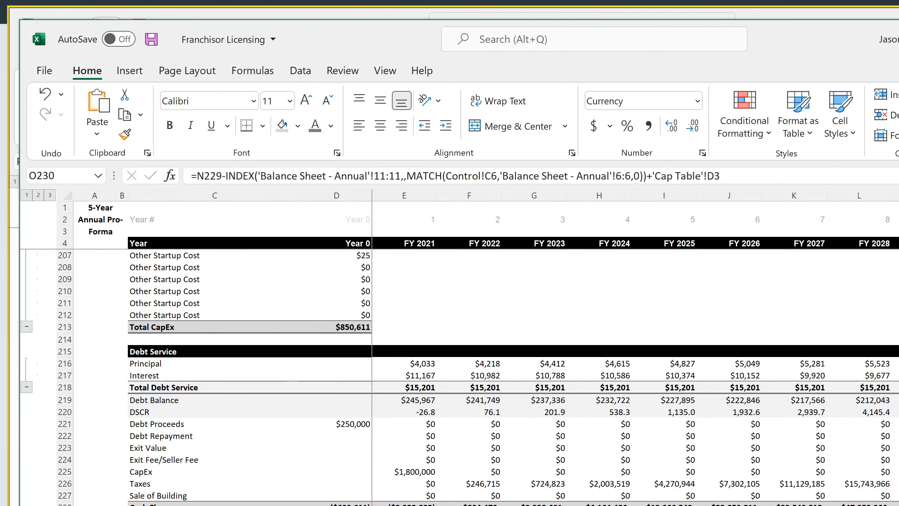
pyautogui.click(359, 125)
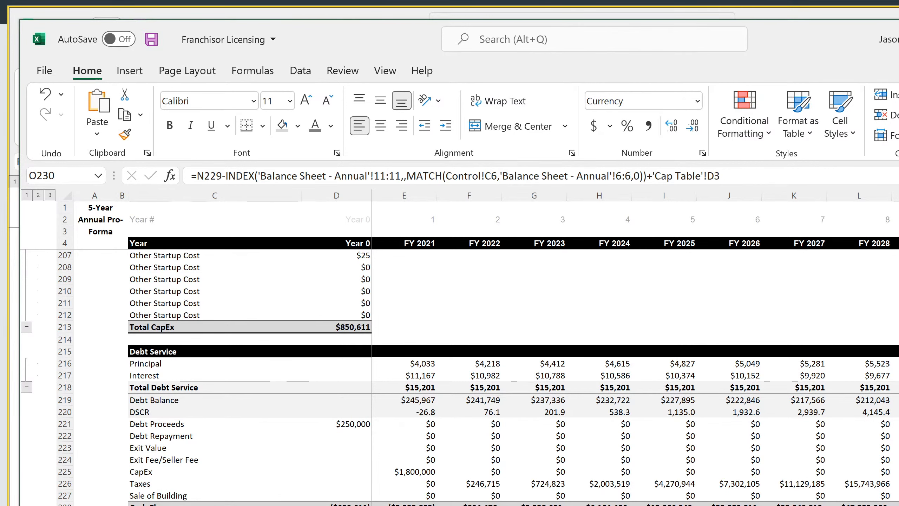
# Link F23 of the Control sheet to the check in O230 of the Annual P&L Detail
pyautogui.hotkey('ctrl', 'pageup')
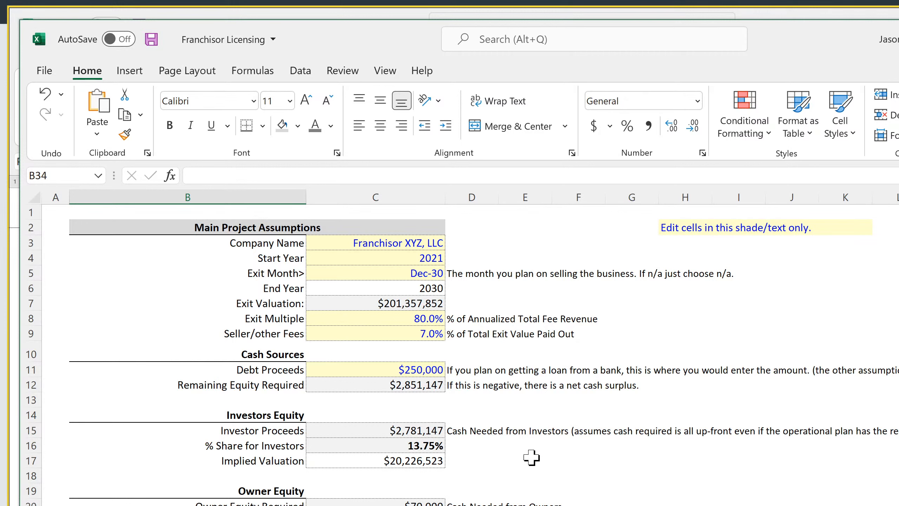
pyautogui.moveTo(526, 505); pyautogui.dragTo(579, 505)
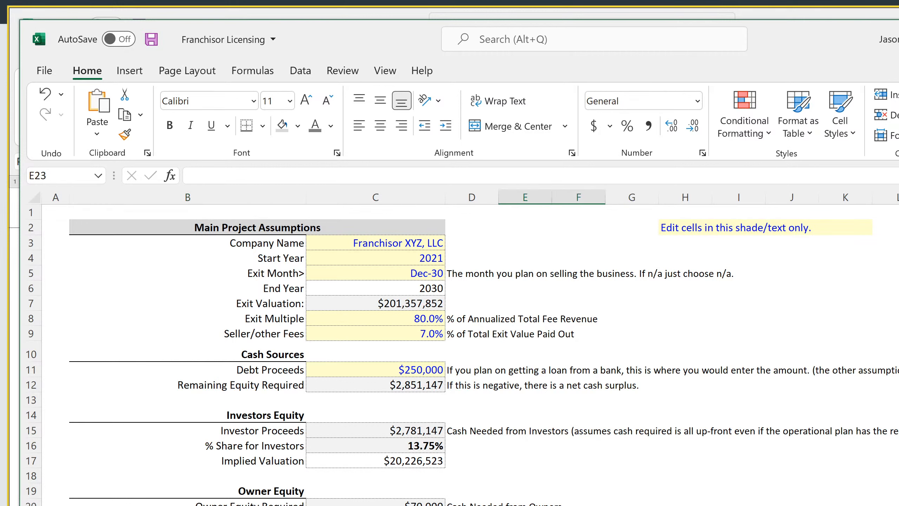
pyautogui.click(579, 505)
pyautogui.write('=')
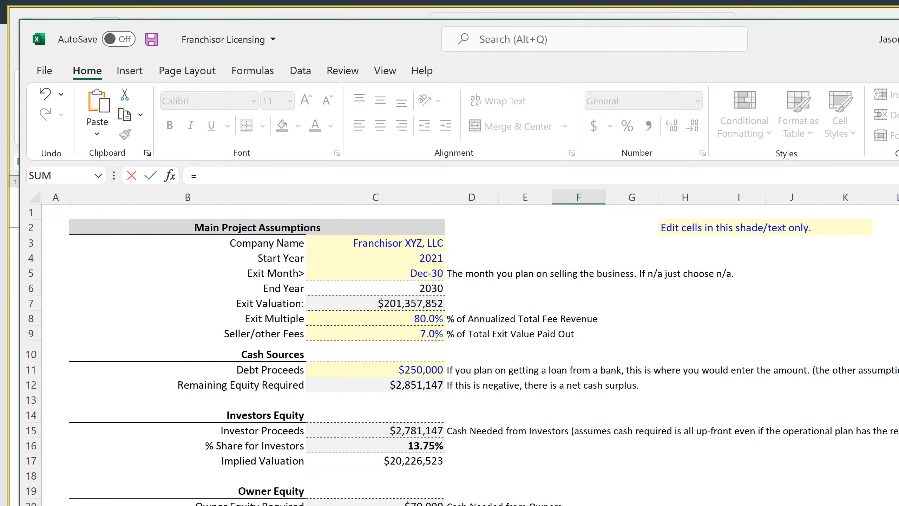
pyautogui.hotkey('ctrl', 'pagedown')
pyautogui.write('O230')
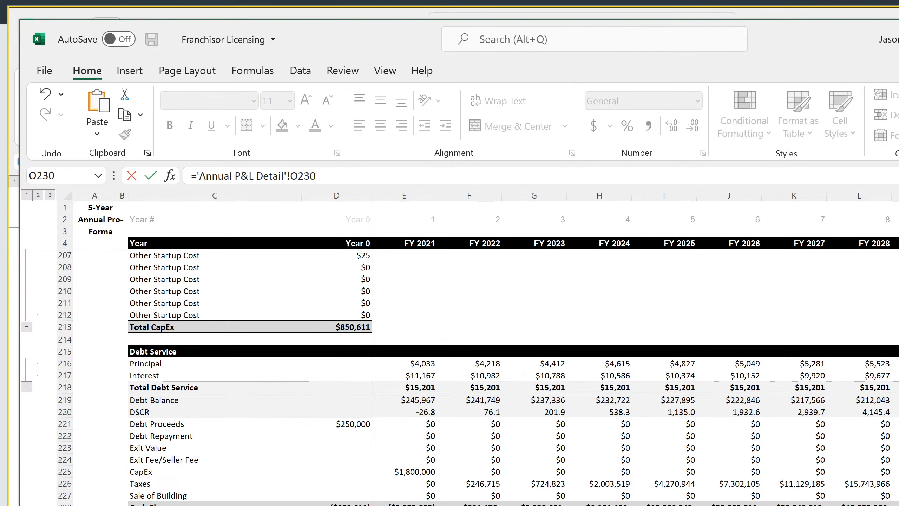
pyautogui.press('Return')
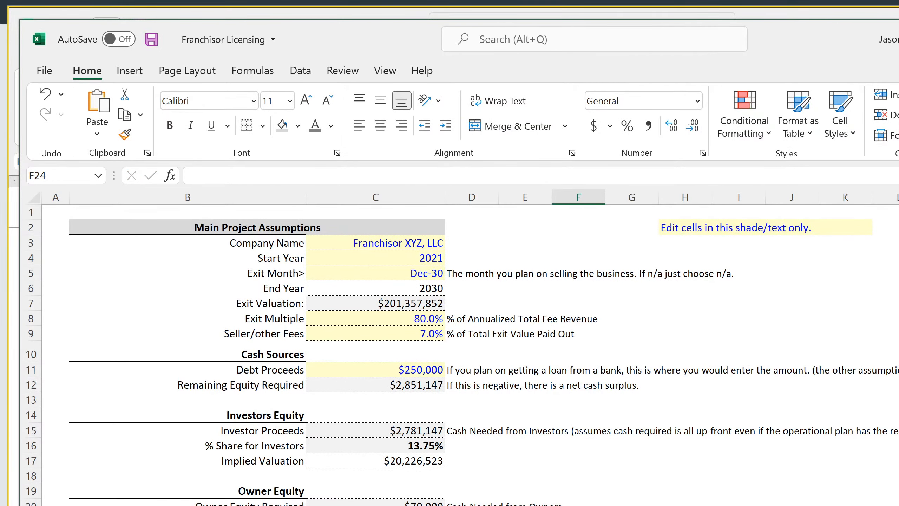
# Format the linked check in F23 as currency with two decimal places
pyautogui.press('Up')
pyautogui.click(703, 153)
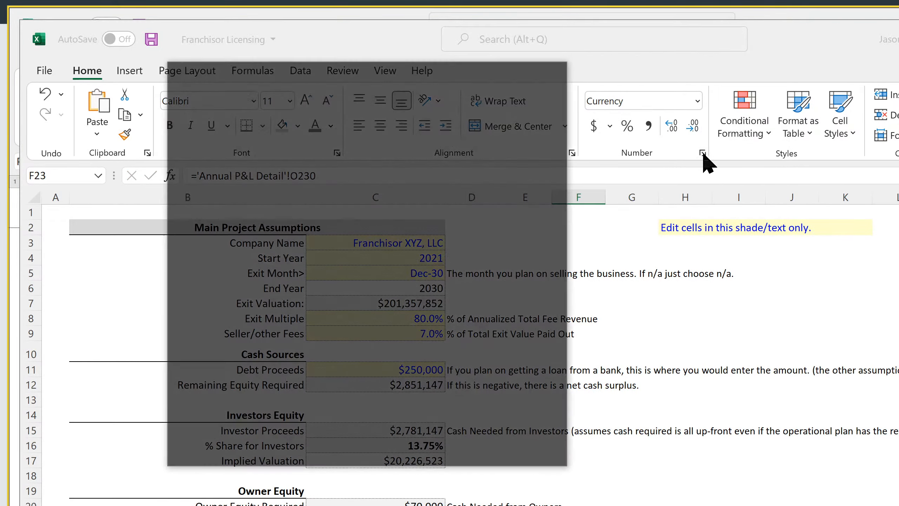
pyautogui.click(390, 170)
pyautogui.click(390, 170)
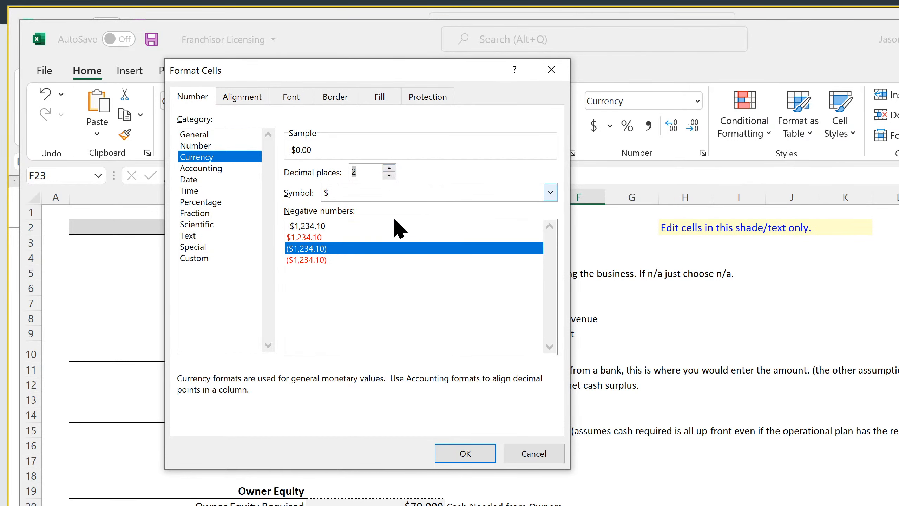
pyautogui.click(464, 454)
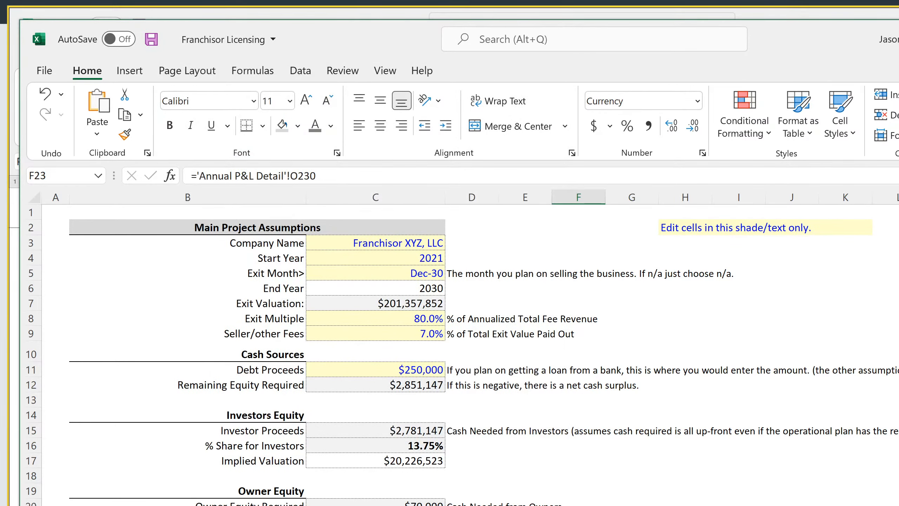
# Set the Exit Month in C5 of the Control sheet to N/A
pyautogui.click(425, 273)
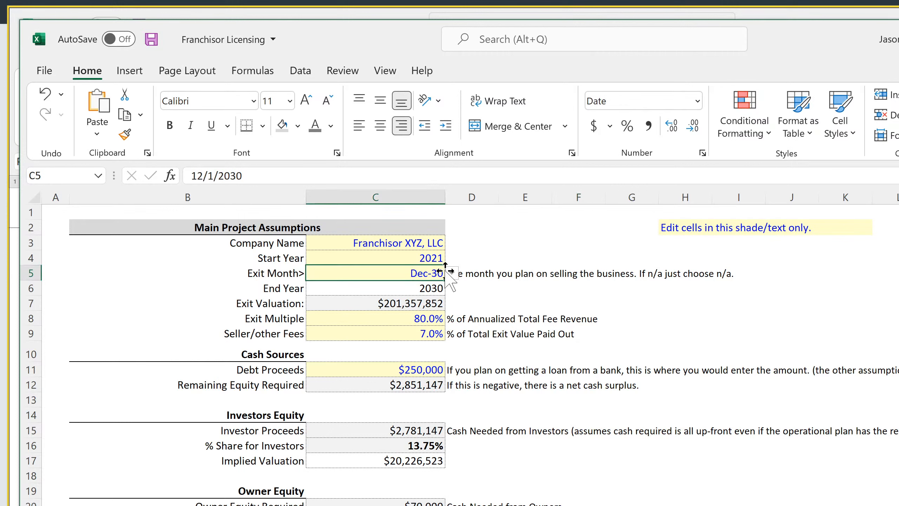
pyautogui.click(451, 272)
pyautogui.click(396, 366)
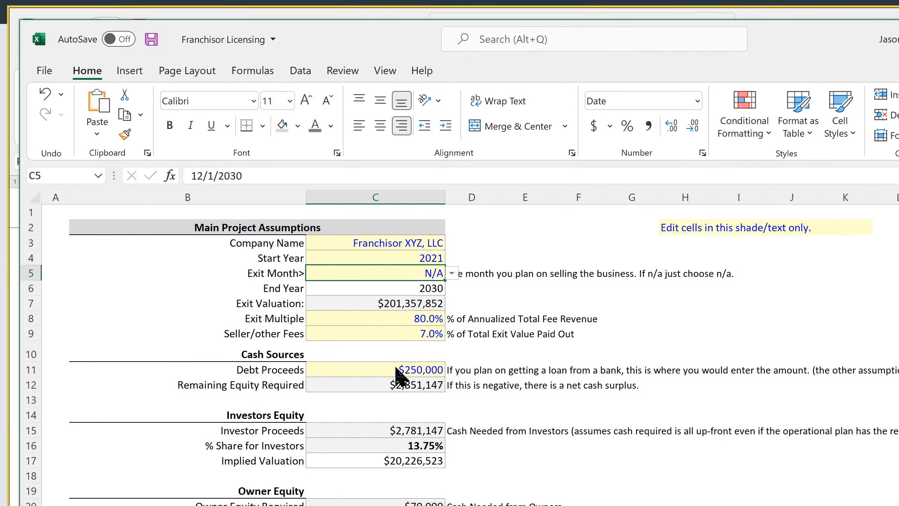
# Trace the Control sheet's F23 check to its source in O230 and examine the annual balance sheet's year row and Cash row
pyautogui.click(579, 505)
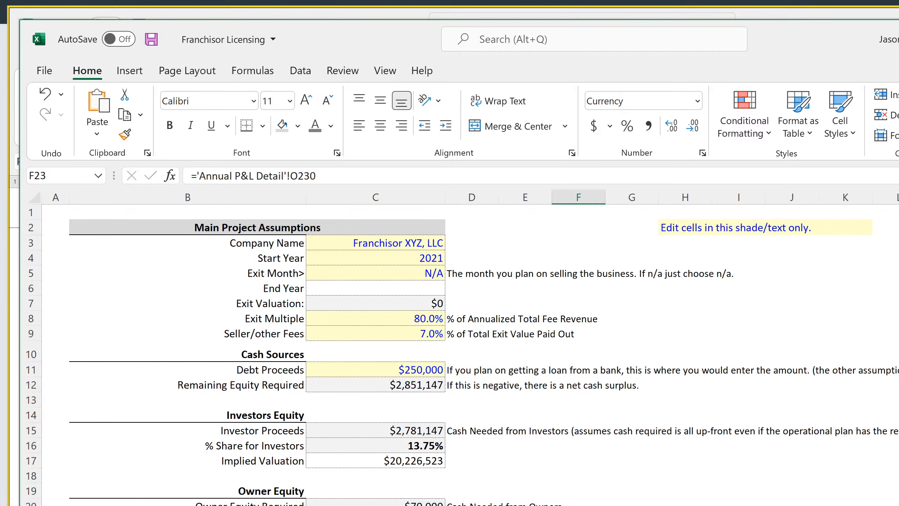
pyautogui.hotkey('ctrl', '[')
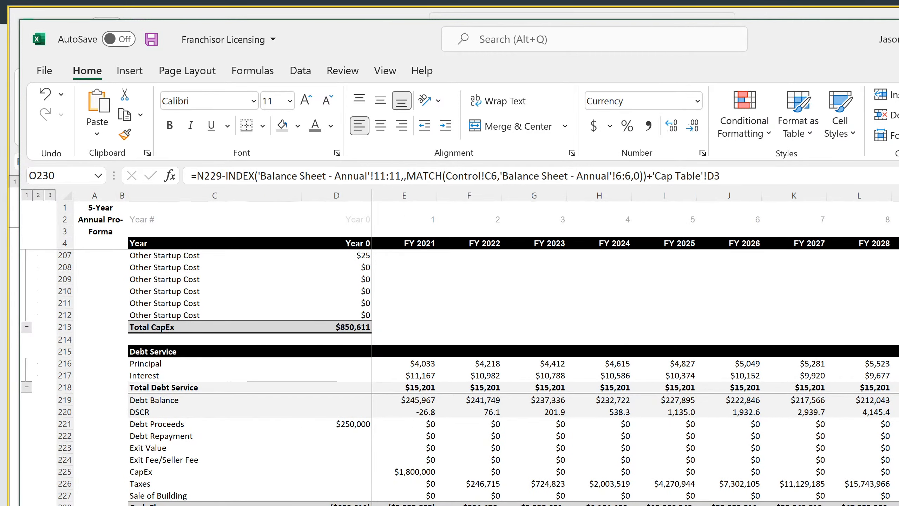
pyautogui.hotkey('ctrl', 'pagedown')
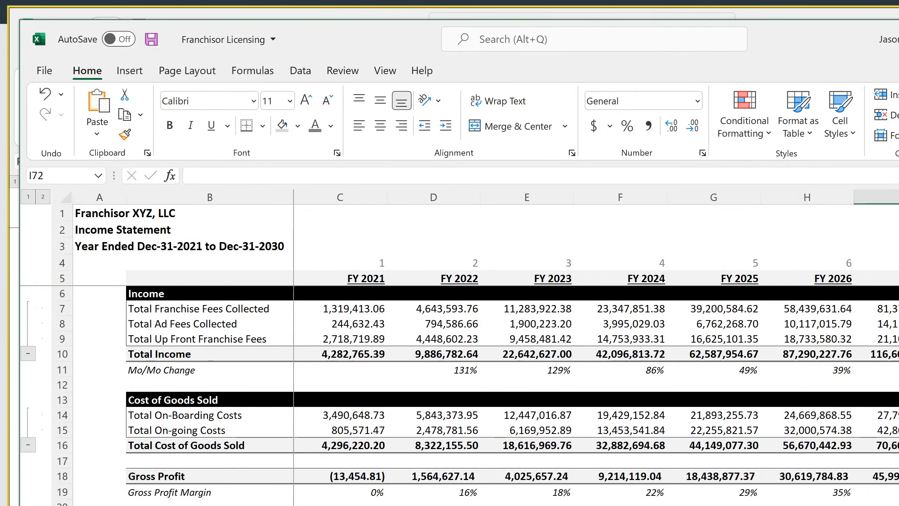
pyautogui.hotkey('ctrl', 'pagedown')
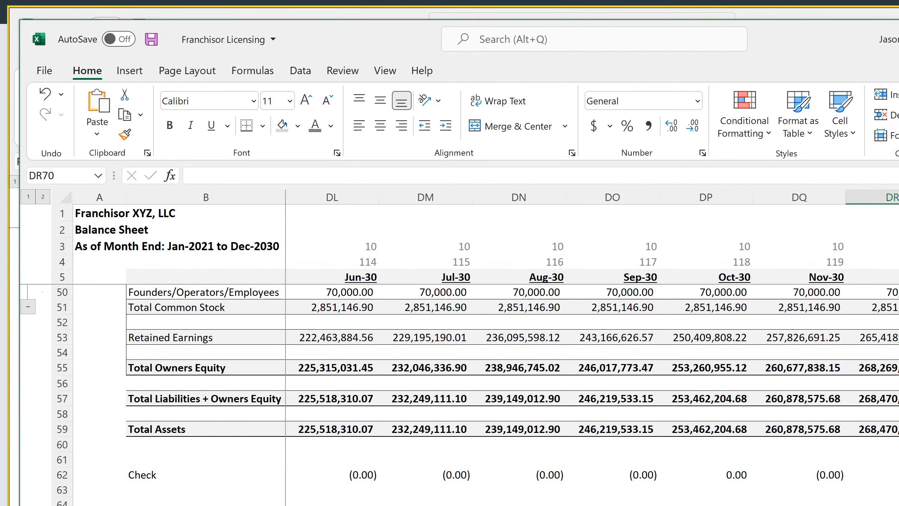
pyautogui.hotkey('ctrl', 'pagedown')
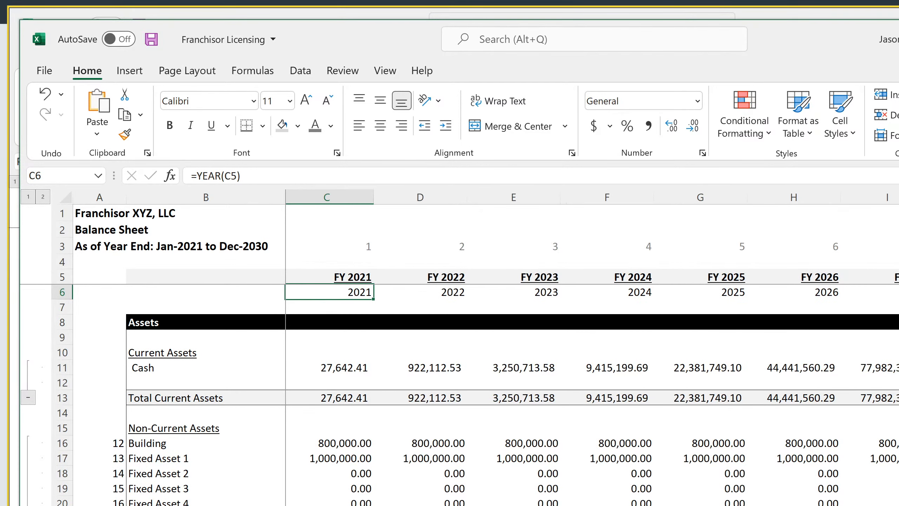
pyautogui.hscroll(1, 591, 347)
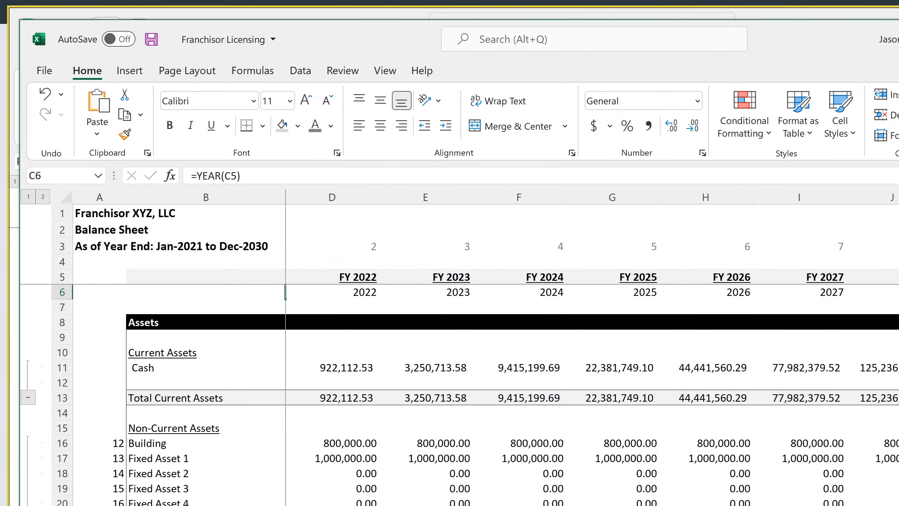
pyautogui.scroll(-11, 460, 393)
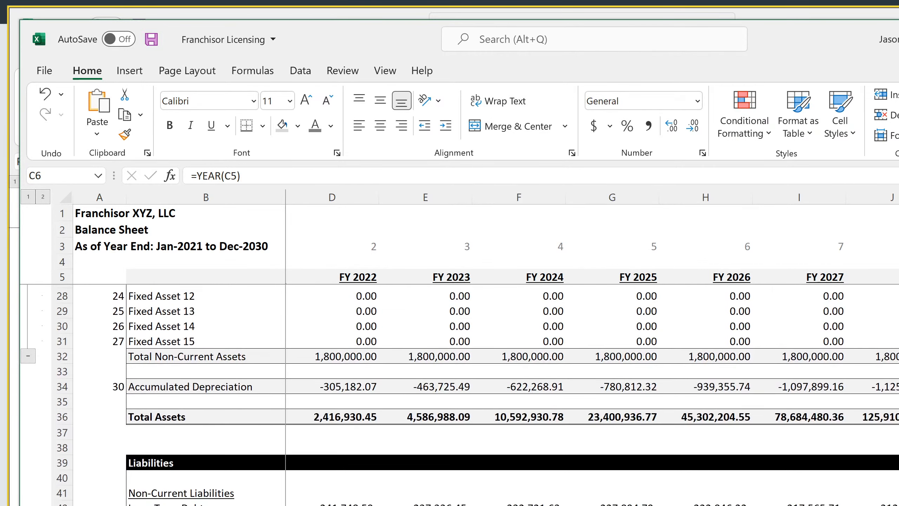
pyautogui.scroll(11, 460, 393)
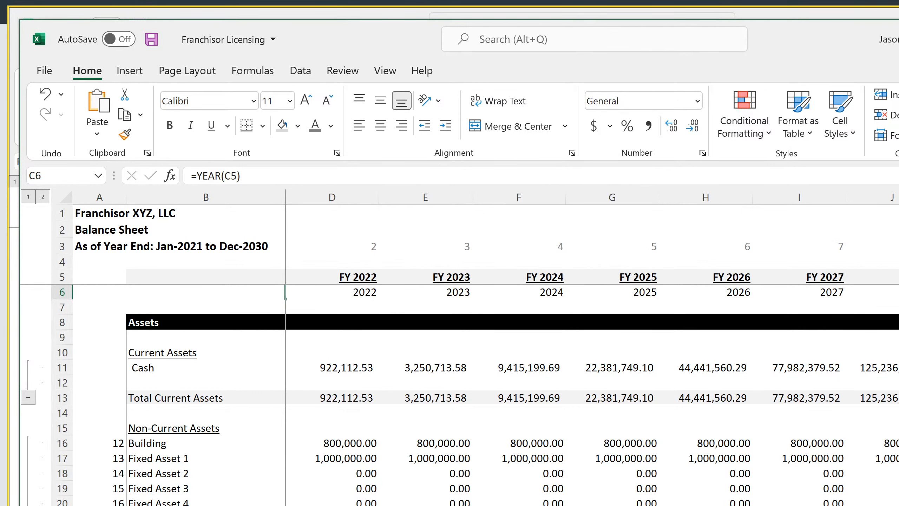
# Insert an opening IFERROR function in the O230 check formula, followed by N229 minus the Cash in DR11 of Balance Sheet - Monthly
pyautogui.click(839, 505)
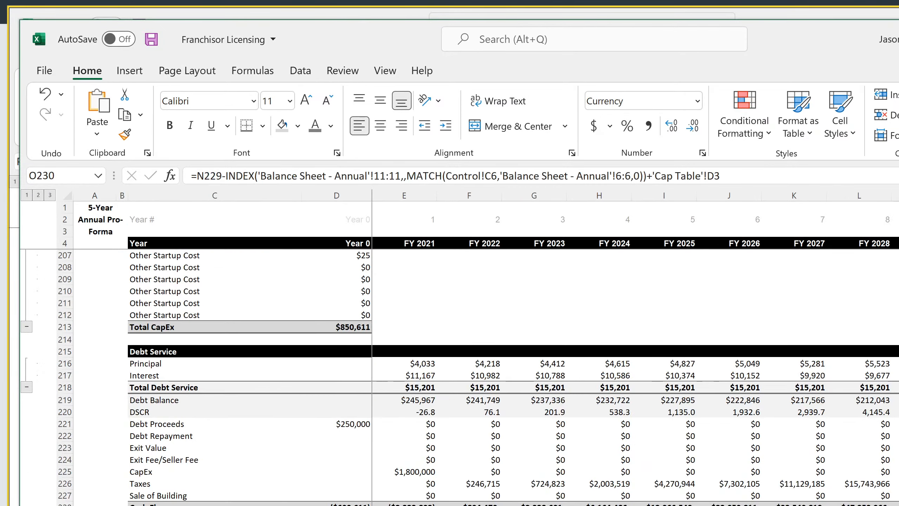
pyautogui.click(195, 176)
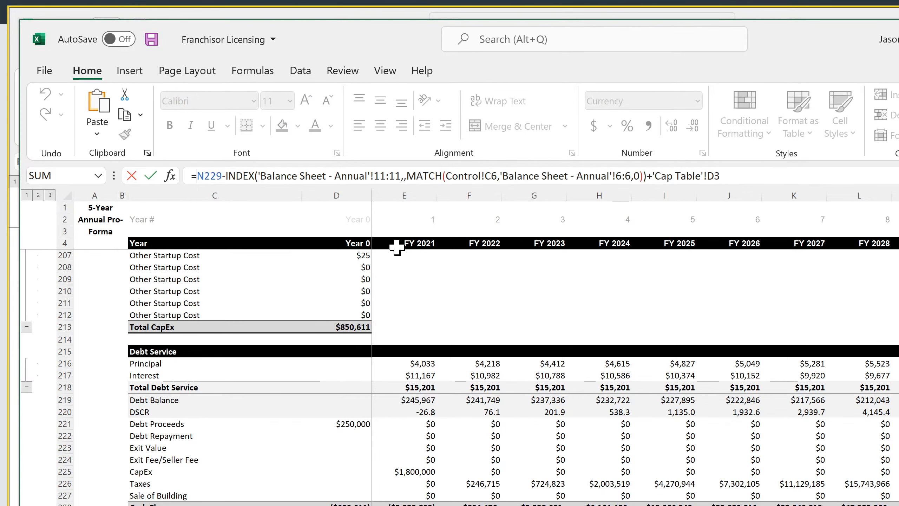
pyautogui.write('iferrr')
pyautogui.press('BackSpace')
pyautogui.write('o(')
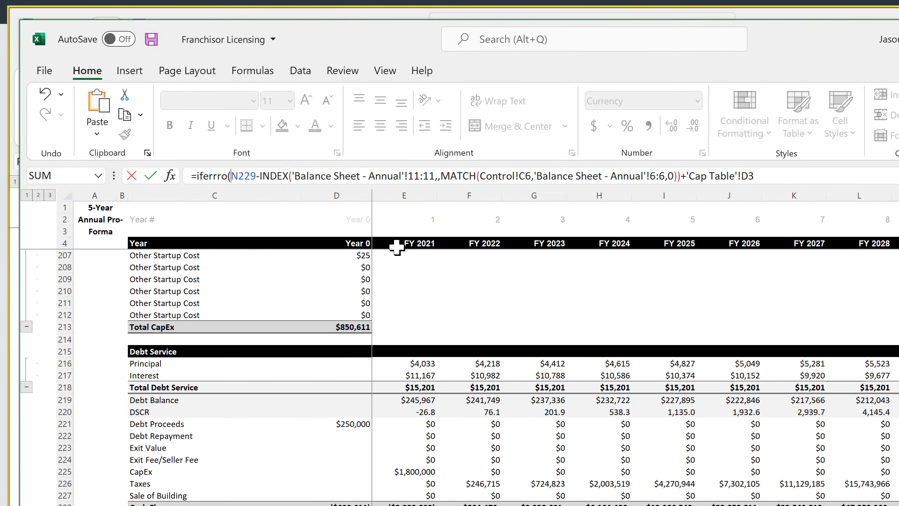
pyautogui.write('n229')
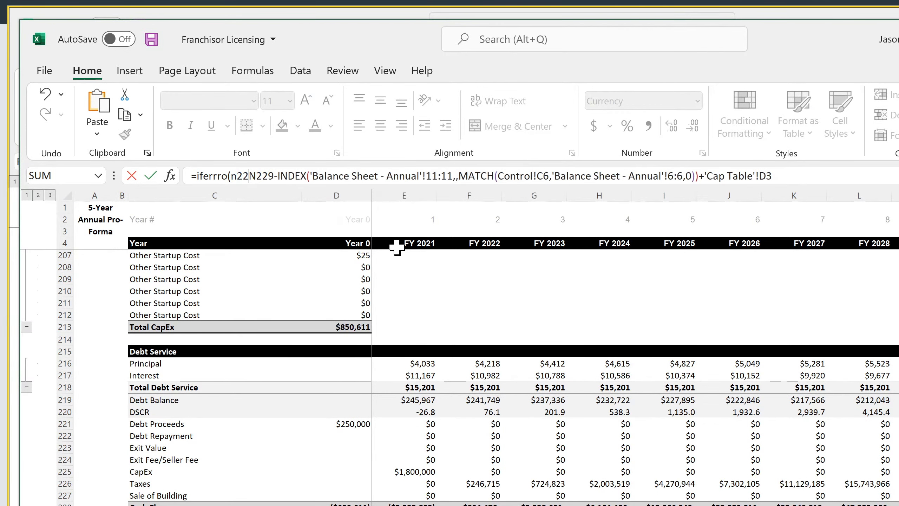
pyautogui.write('-')
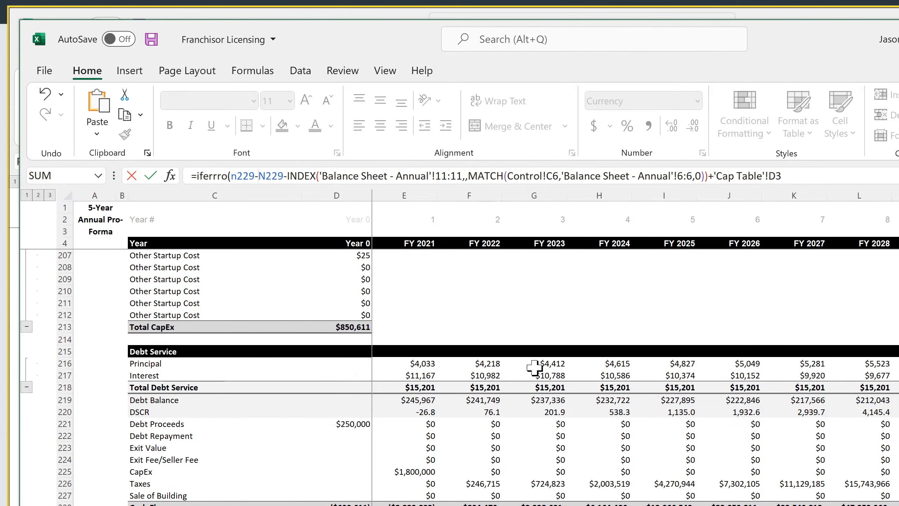
pyautogui.hotkey('ctrl', 'pagedown')
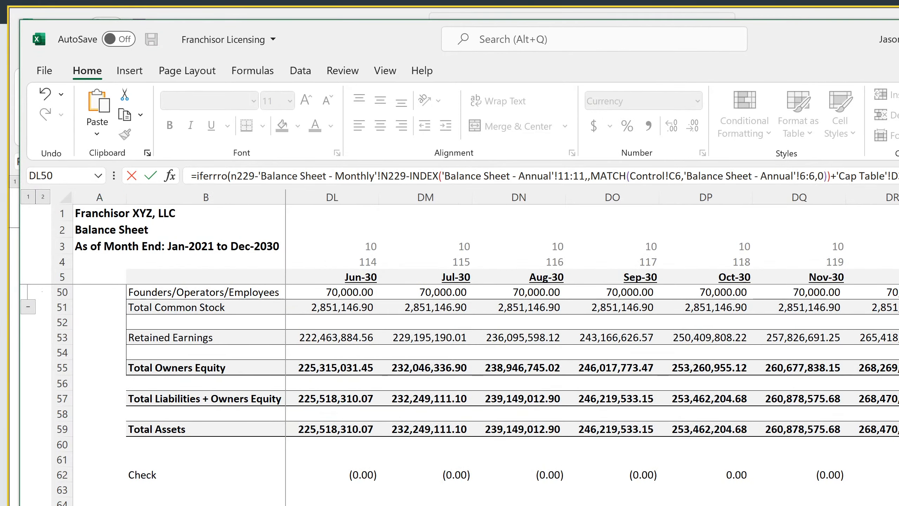
pyautogui.scroll(15, 817, 475)
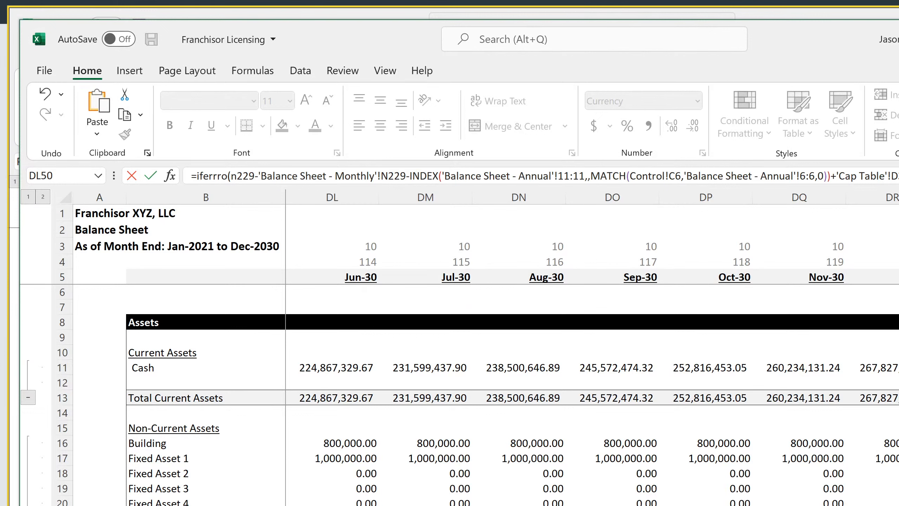
pyautogui.click(893, 368)
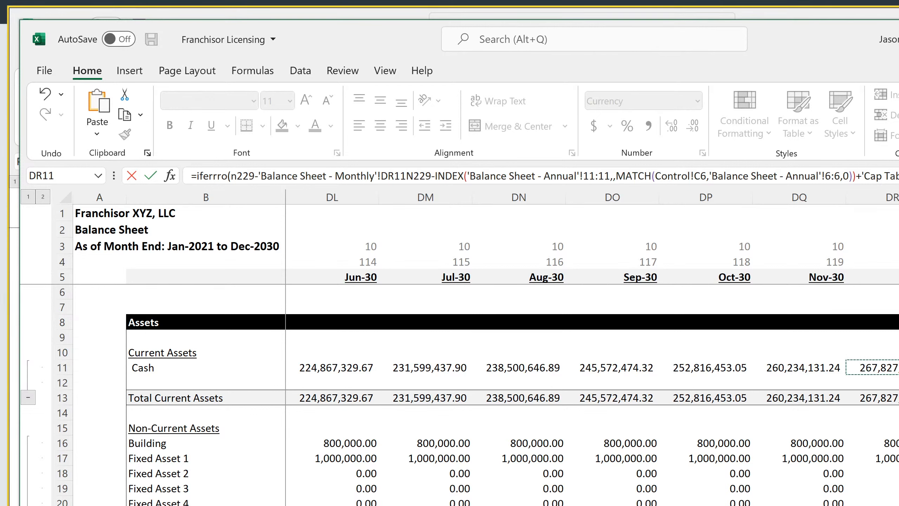
# In the O230 formula, add 'Cap Table'!D3 to the 'Balance Sheet - Monthly'!DR11 expression and remove the parenthesis between the two references
pyautogui.write(')+')
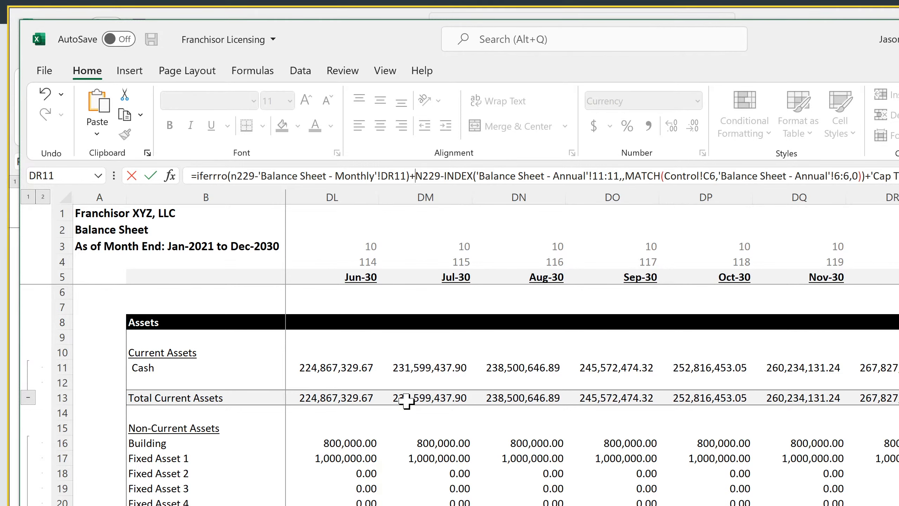
pyautogui.hotkey('ctrl', 'pagedown')
pyautogui.click(385, 234)
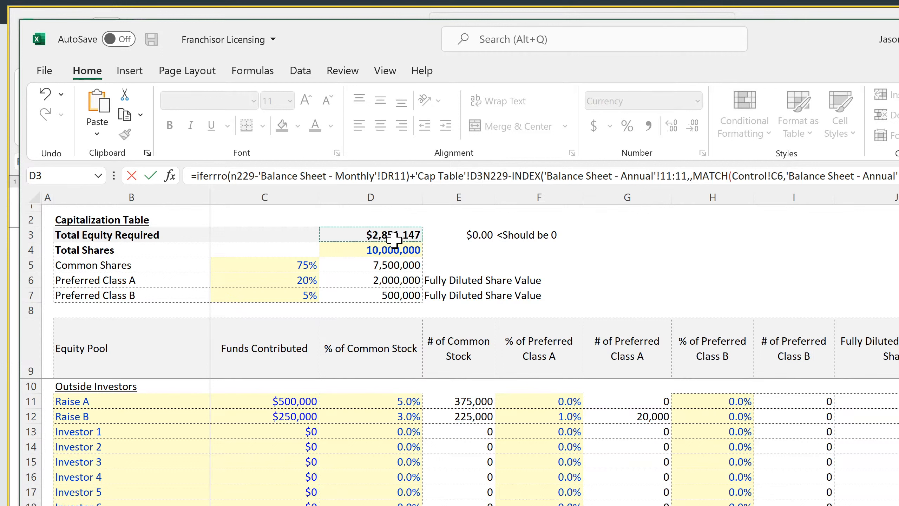
pyautogui.write(',')
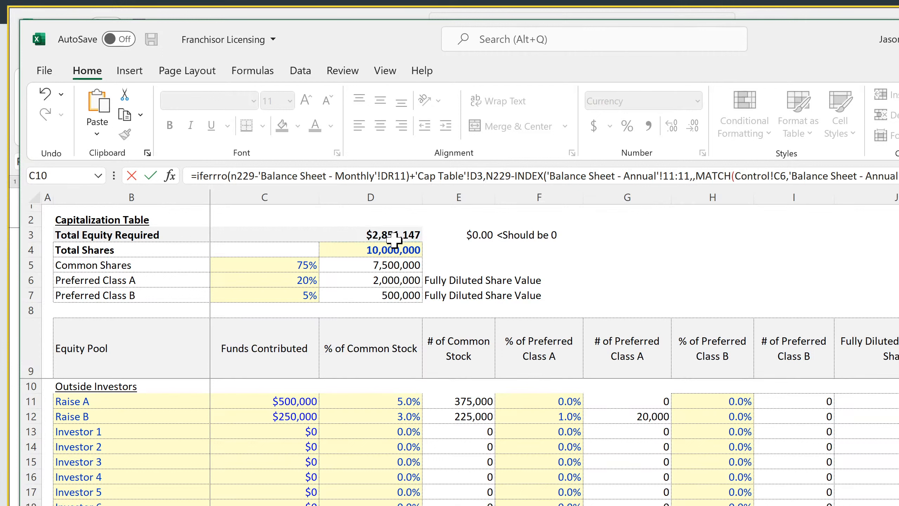
pyautogui.press('BackSpace')
pyautogui.write(')')
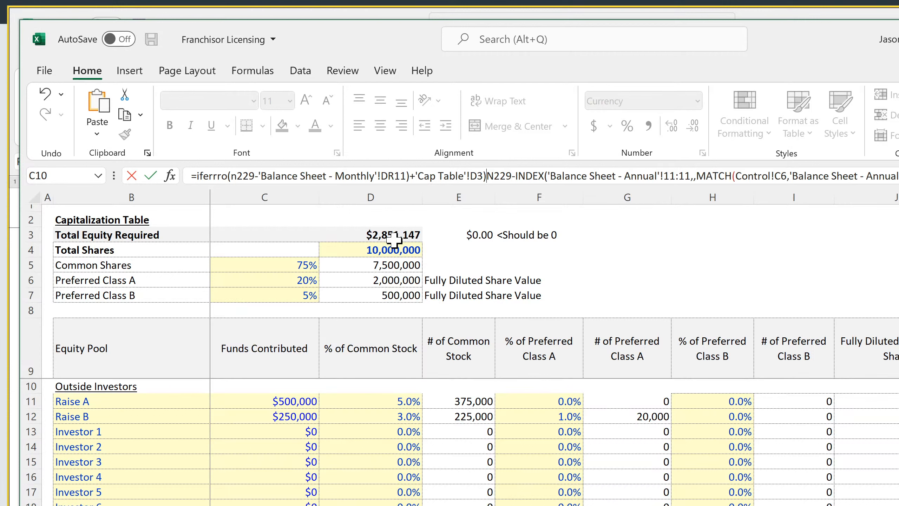
pyautogui.click(410, 175)
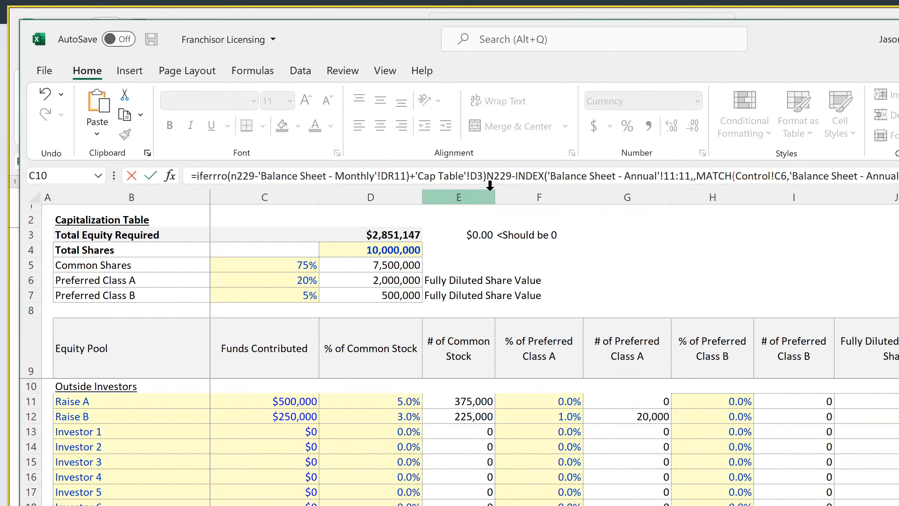
pyautogui.press('BackSpace')
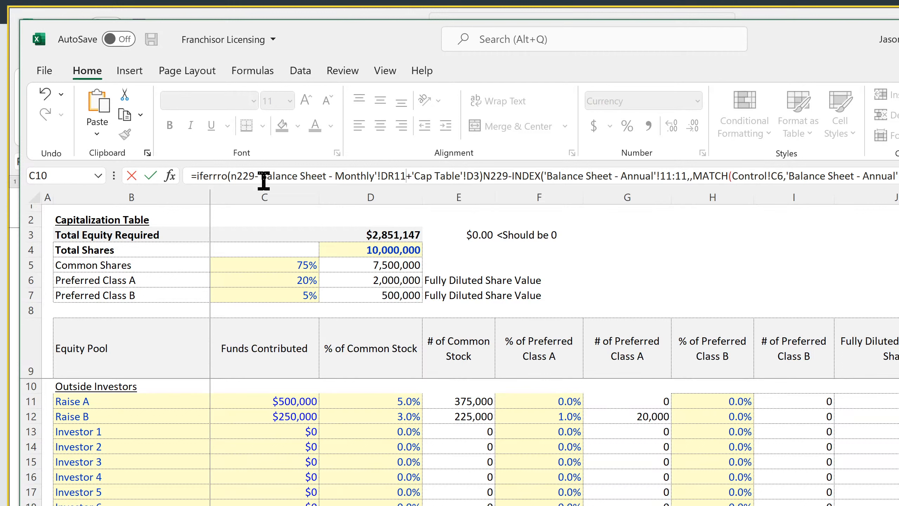
# Correct the function name to IFERROR and separate 'Cap Table'!D3 from the N229-INDEX fallback with a comma, completing the formula
pyautogui.click(229, 176)
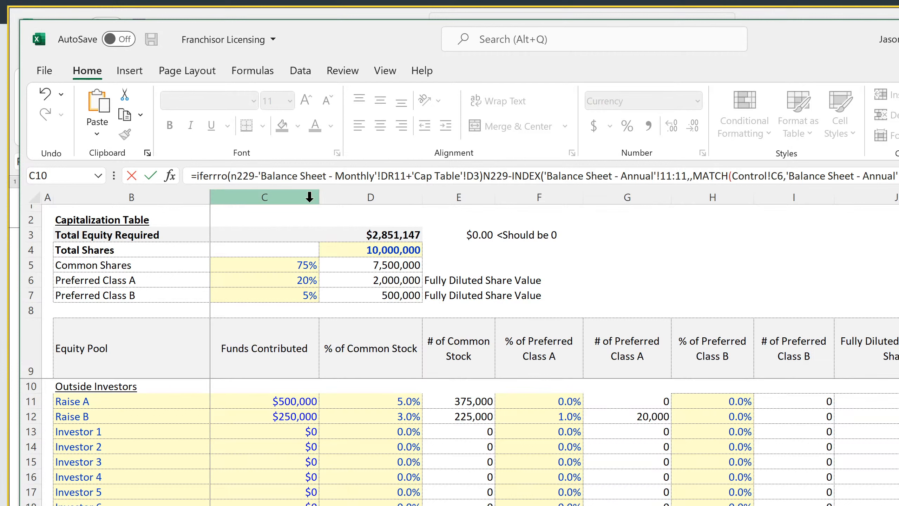
pyautogui.press('BackSpace')
pyautogui.press('BackSpace')
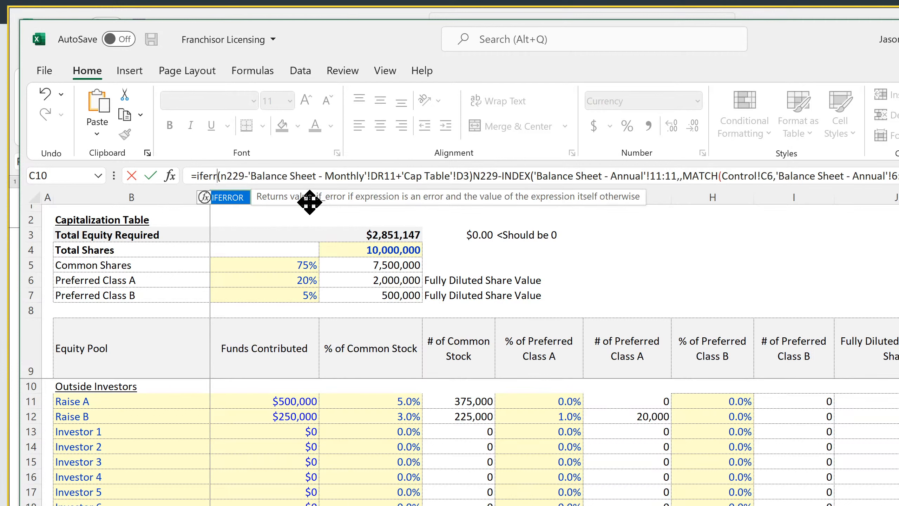
pyautogui.write('or')
pyautogui.press('Right')
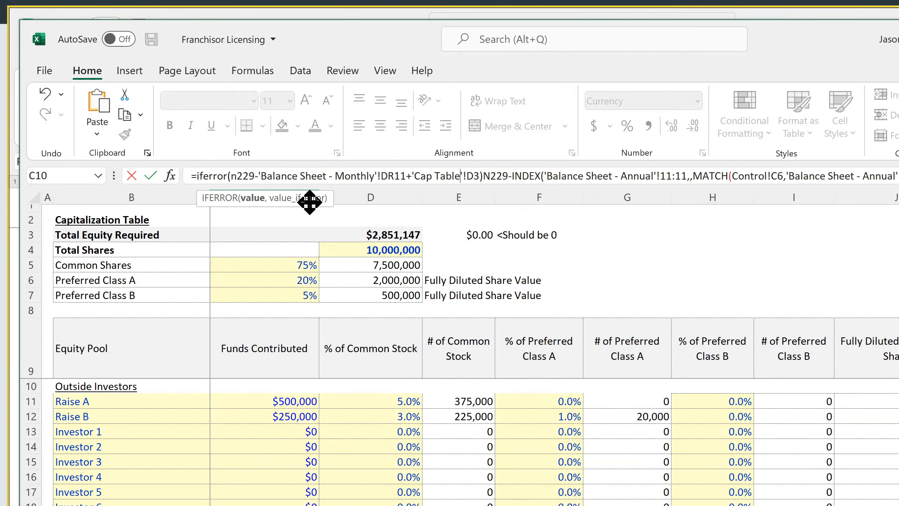
pyautogui.press('Right')
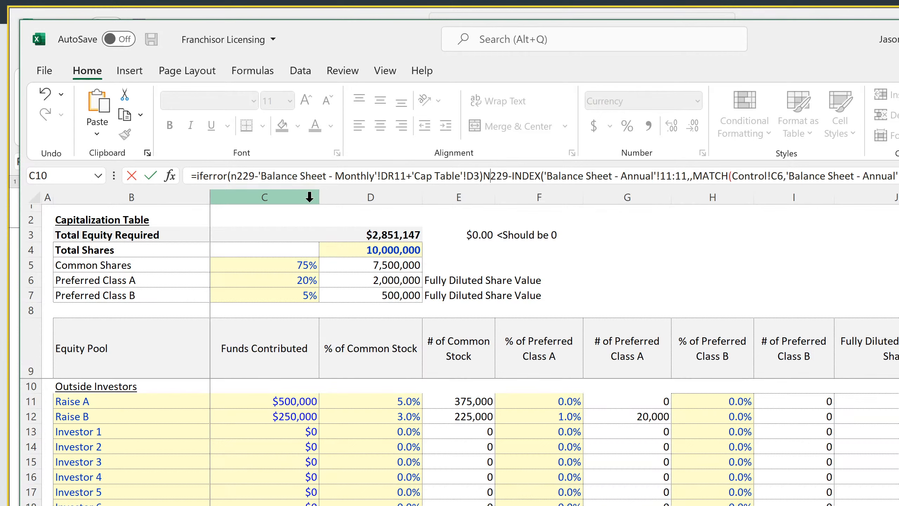
pyautogui.press('BackSpace')
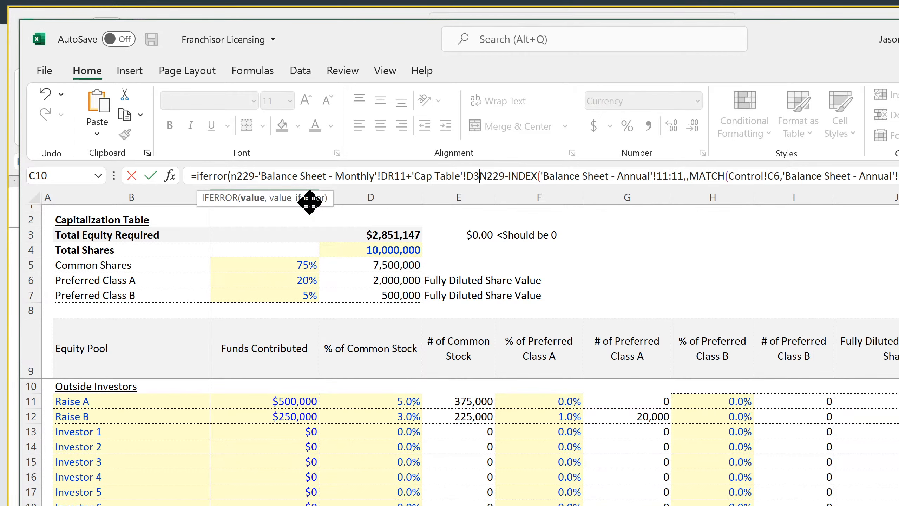
pyautogui.write(',')
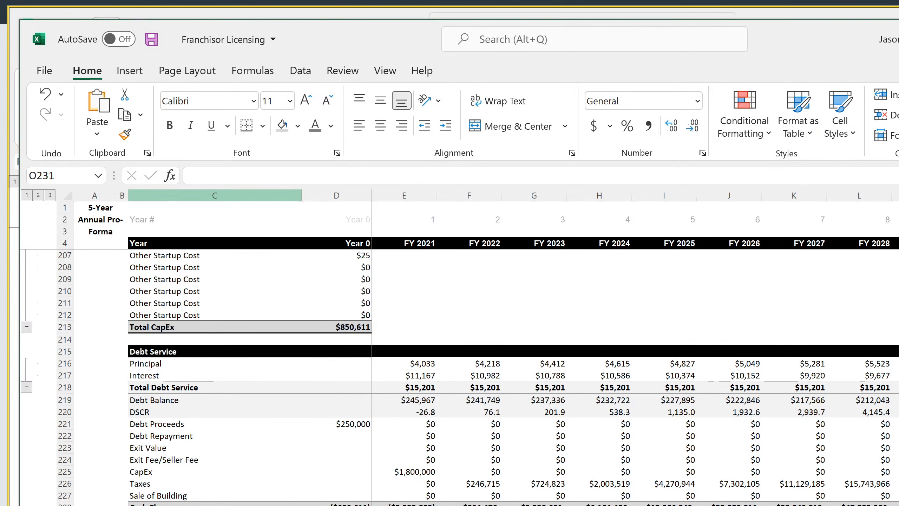
# Set the Exit Month in the Main Project Assumptions to Sep-30 and autofit column F
pyautogui.hotkey('ctrl', 'pageup')
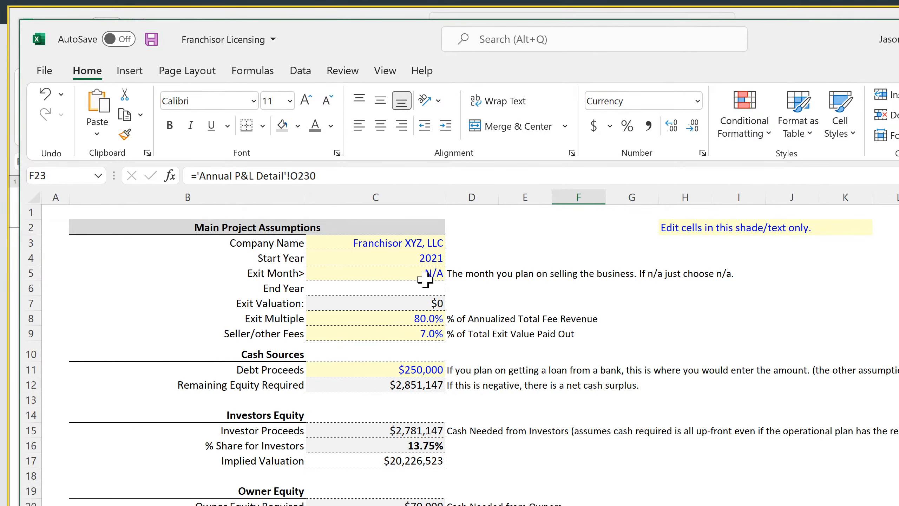
pyautogui.click(412, 273)
pyautogui.click(452, 273)
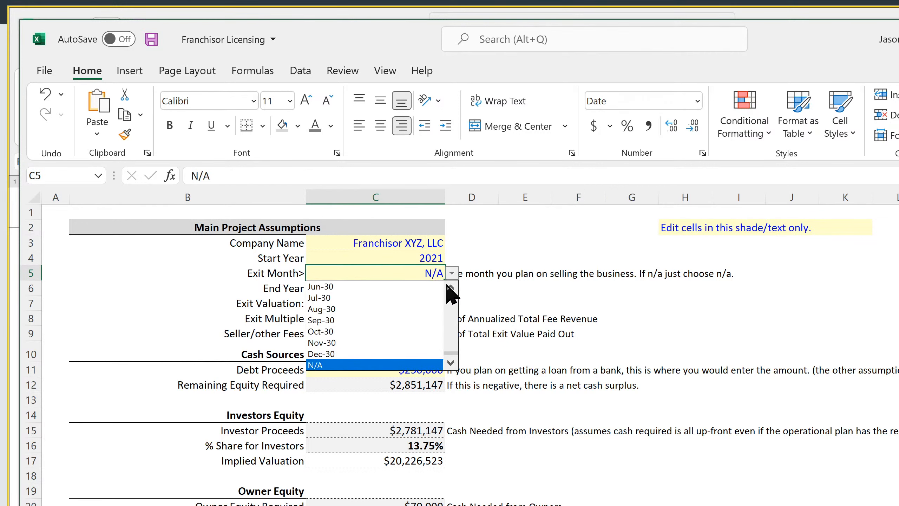
pyautogui.click(389, 321)
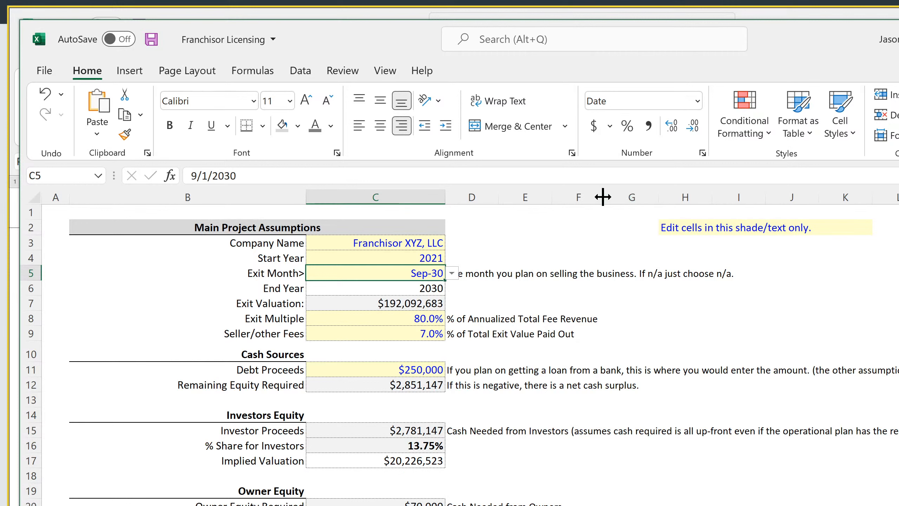
pyautogui.doubleClick(604, 196)
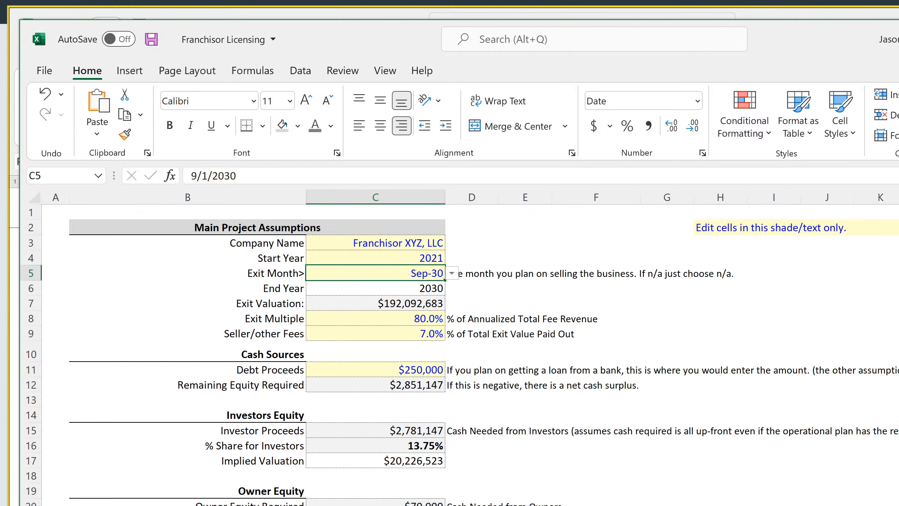
# Compare the IFERROR formula in O230 with the annual balance sheet's Cash formula in L11 and the End Year formula in the assumptions
pyautogui.hotkey('ctrl', 'pagedown')
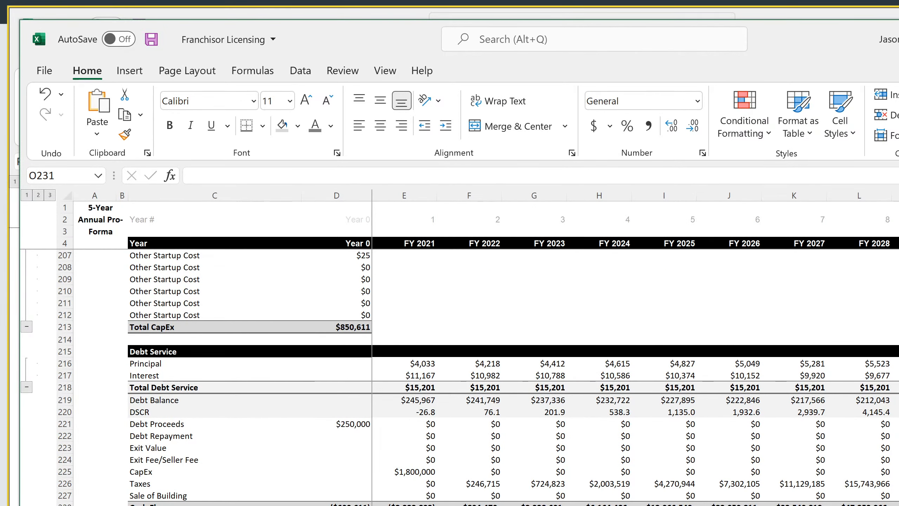
pyautogui.press('Up')
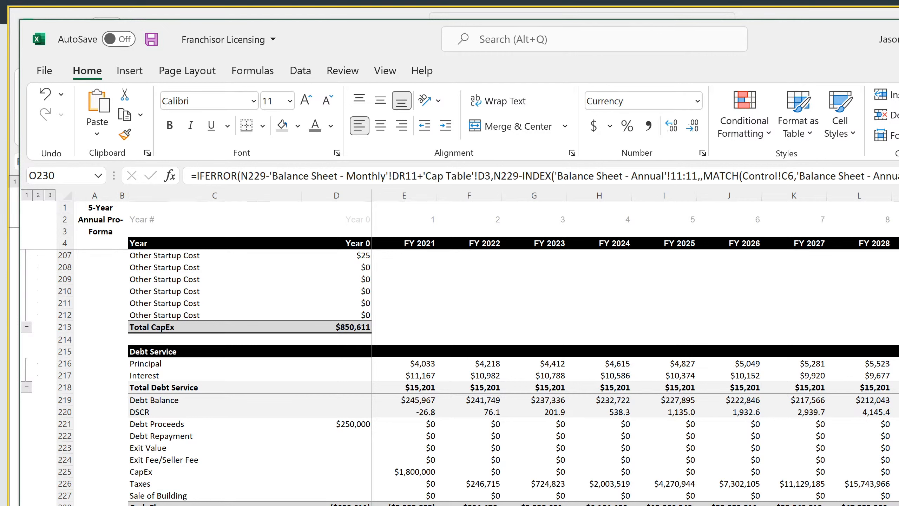
pyautogui.press('F2')
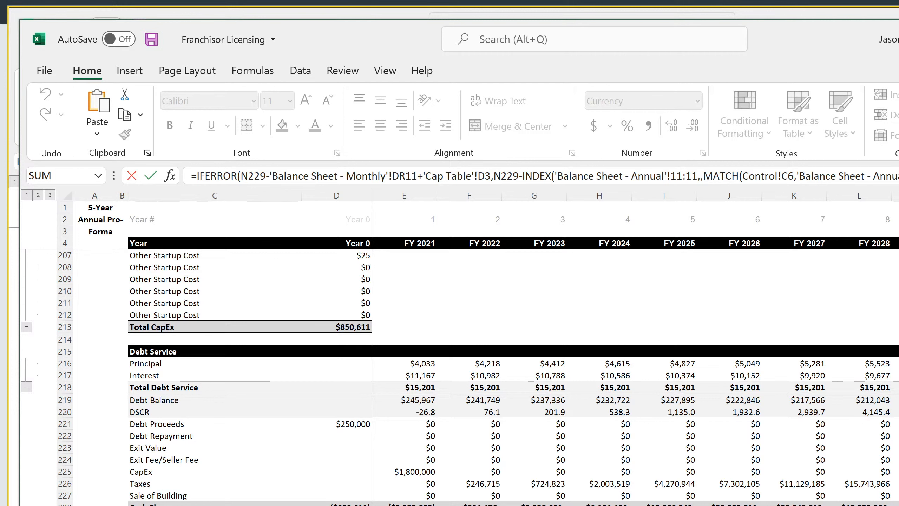
pyautogui.press('Return')
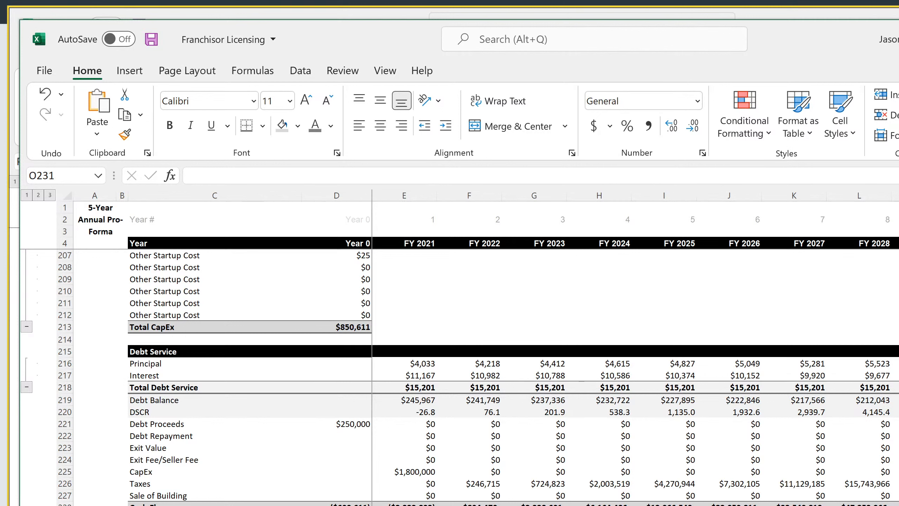
pyautogui.press('Up')
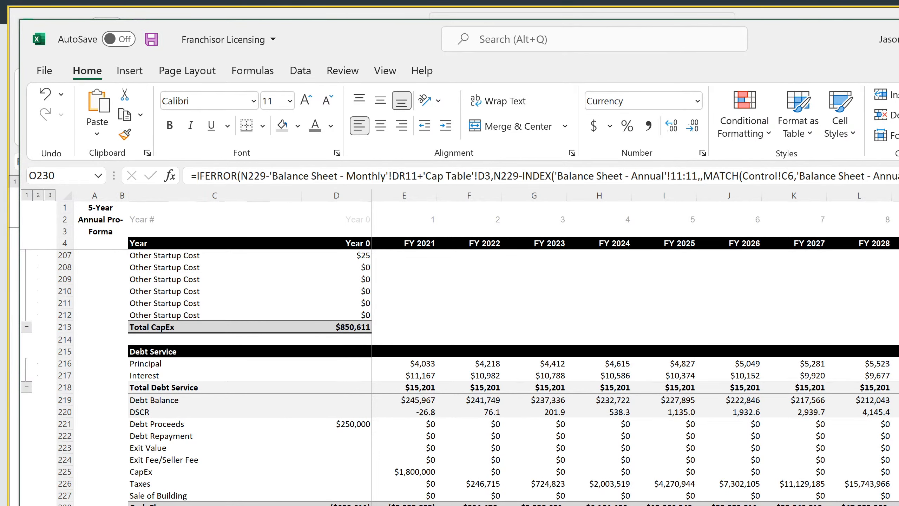
pyautogui.click(673, 505)
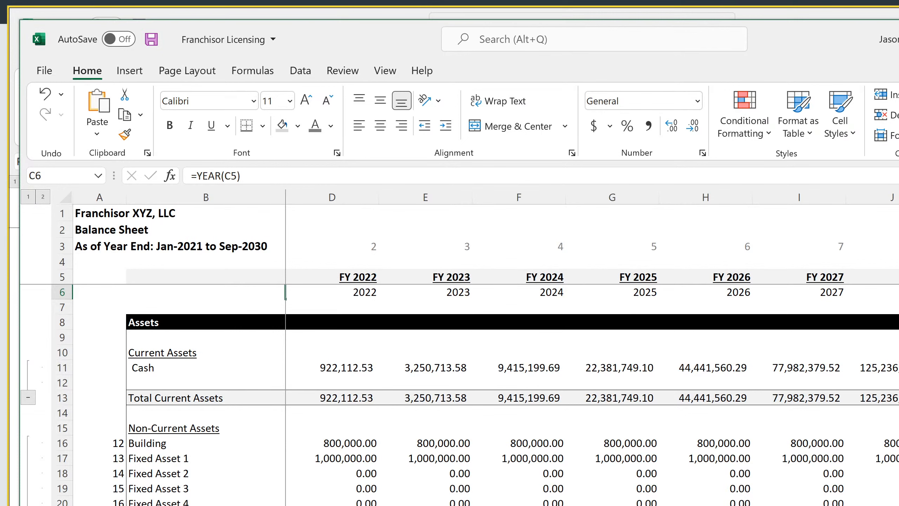
pyautogui.moveTo(898, 368)
pyautogui.mouseDown()
pyautogui.moveTo(898, 382)
pyautogui.moveTo(898, 367)
pyautogui.mouseUp()
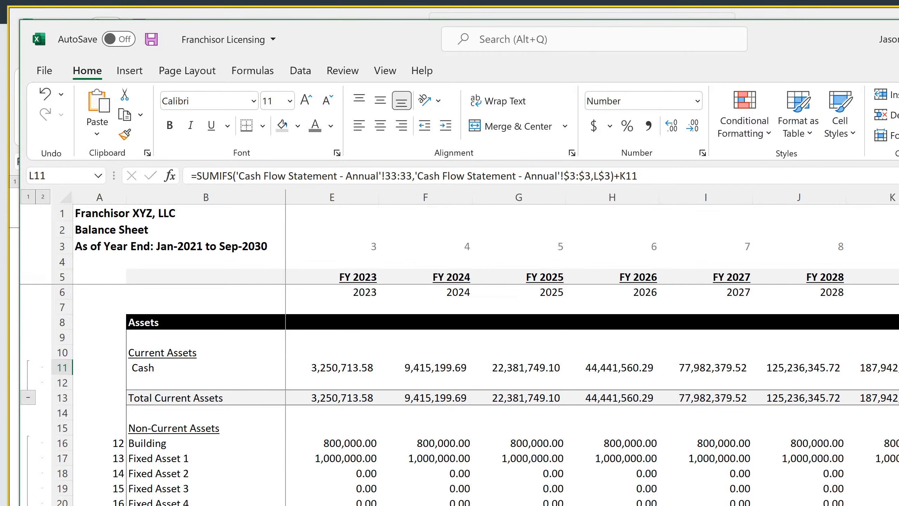
pyautogui.click(313, 505)
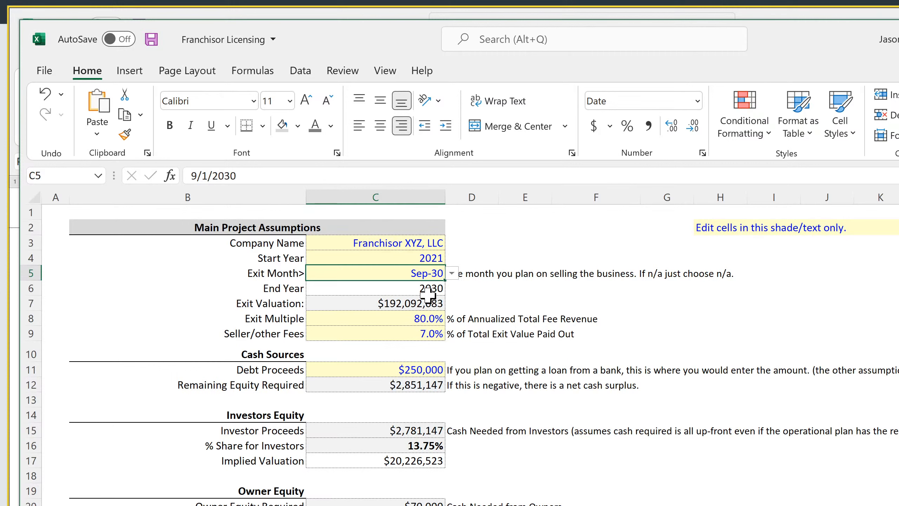
pyautogui.click(428, 294)
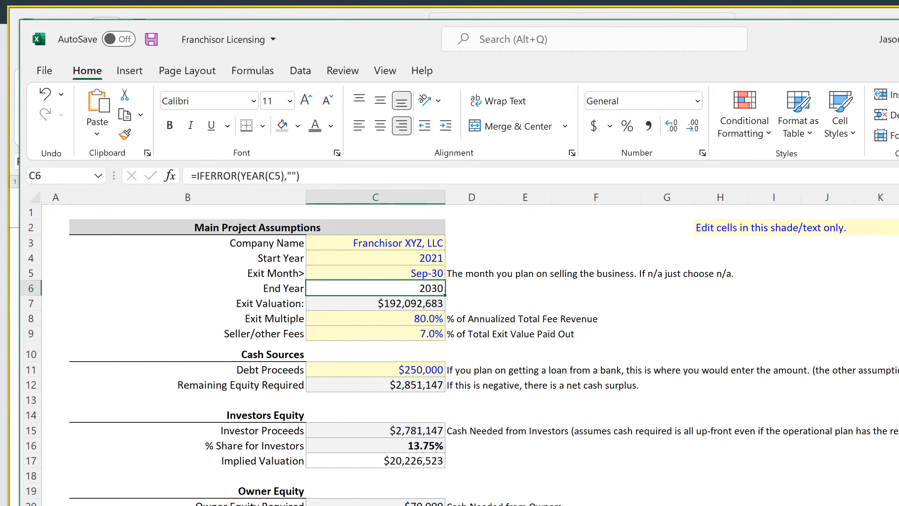
# Try reducing the O230 formula to its N229-INDEX/MATCH part plus 'Cap Table'!D3 without IFERROR, and undo the change
pyautogui.hotkey('ctrl', 'pagedown')
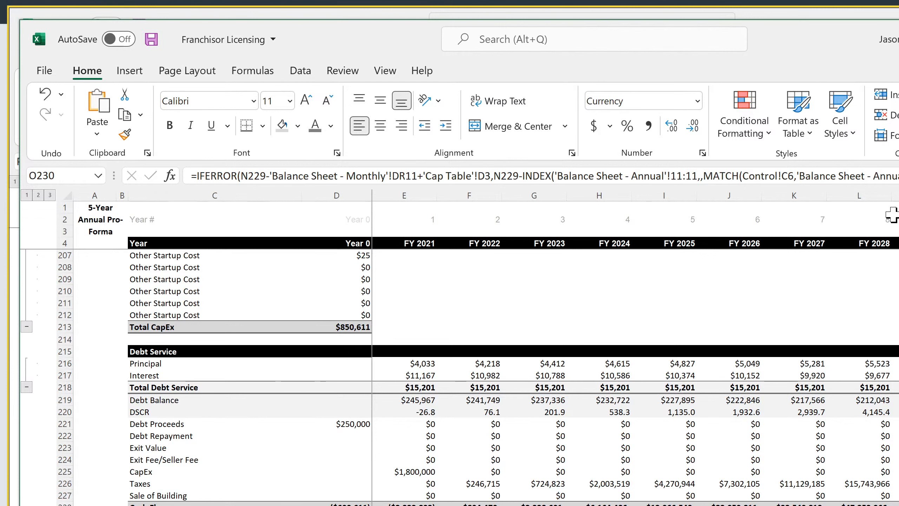
pyautogui.moveTo(870, 176); pyautogui.dragTo(761, 176)
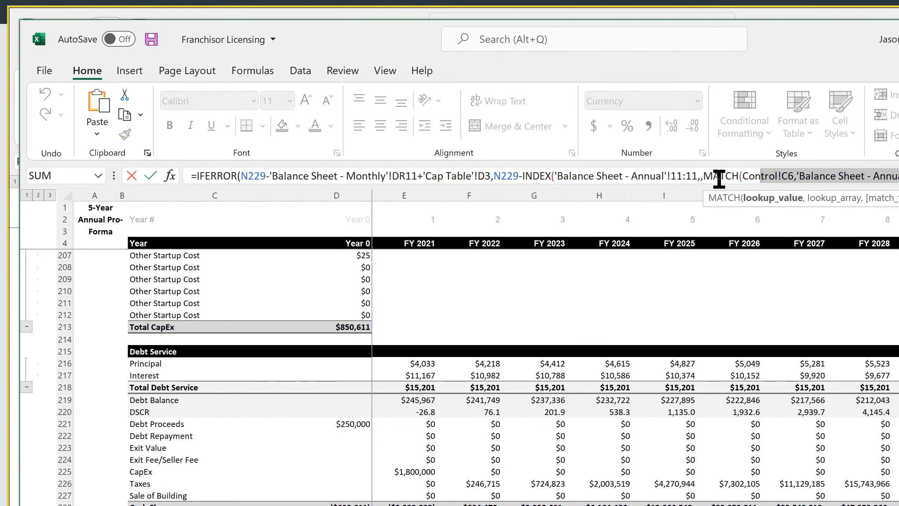
pyautogui.click(477, 175)
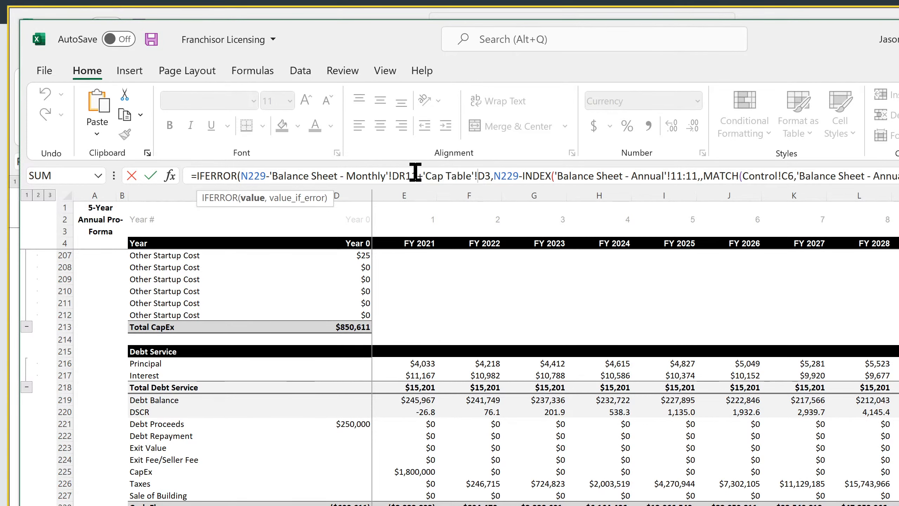
pyautogui.moveTo(493, 176); pyautogui.dragTo(198, 175)
pyautogui.write('IF')
pyautogui.press('BackSpace')
pyautogui.press('BackSpace')
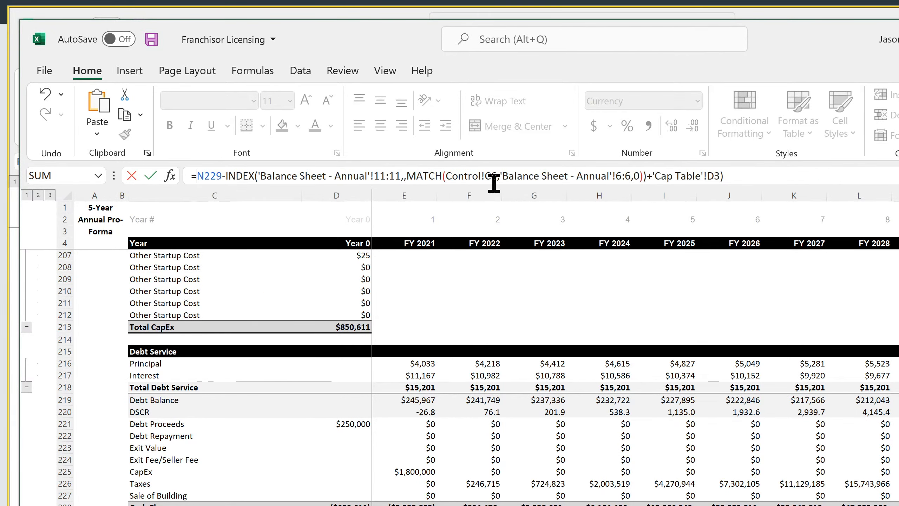
pyautogui.press('Return')
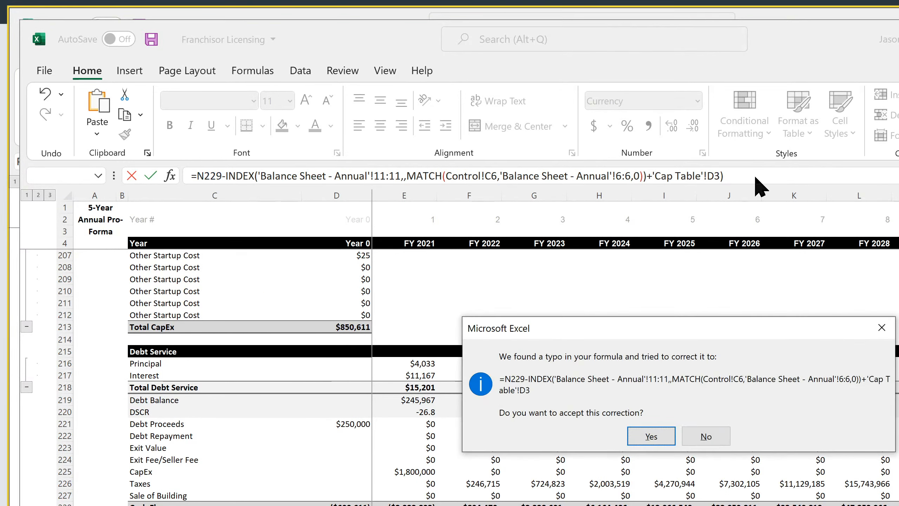
pyautogui.press('Return')
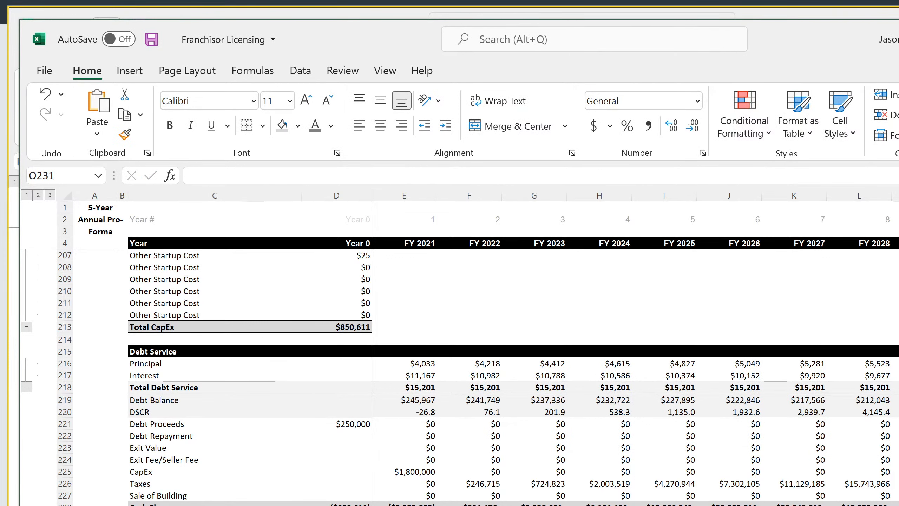
pyautogui.press('Up')
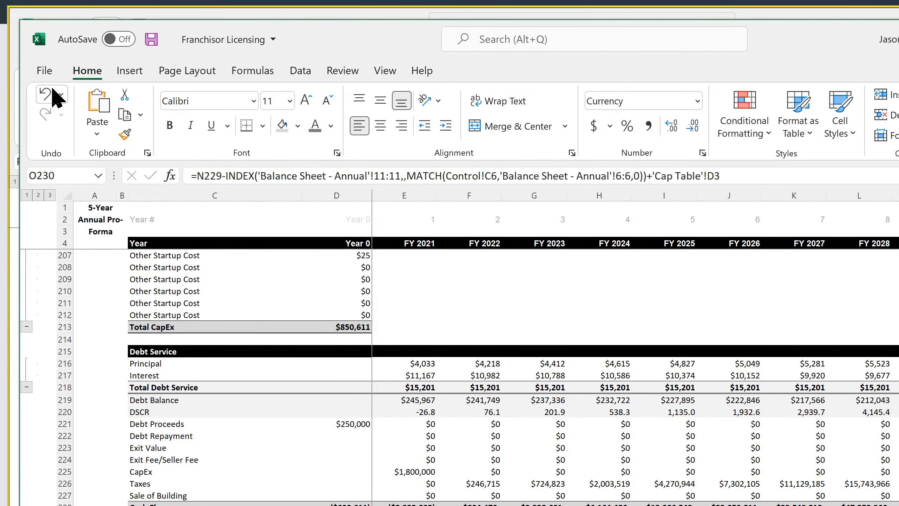
pyautogui.click(44, 93)
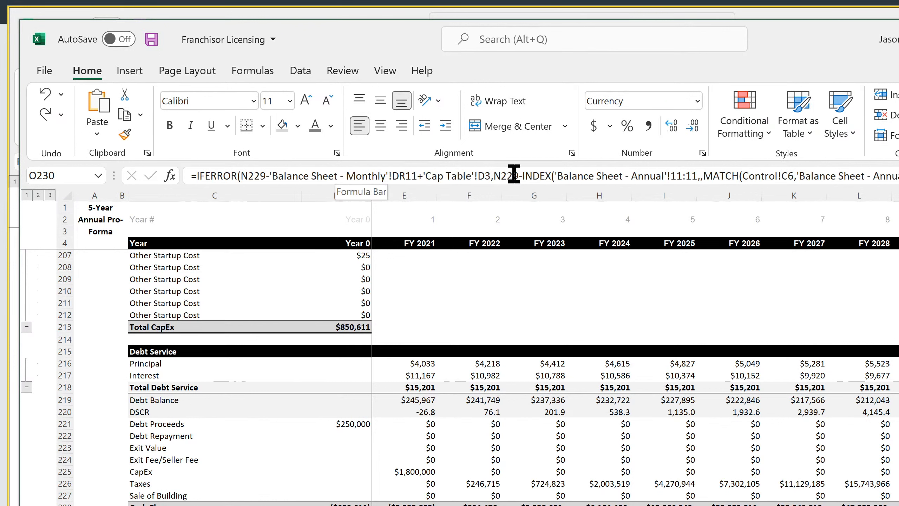
# Try reducing the O230 formula to =N229-'Balance Sheet - Monthly'!DR11+'Cap Table'!D3 without IFERROR, and undo the change
pyautogui.moveTo(494, 175); pyautogui.dragTo(898, 175)
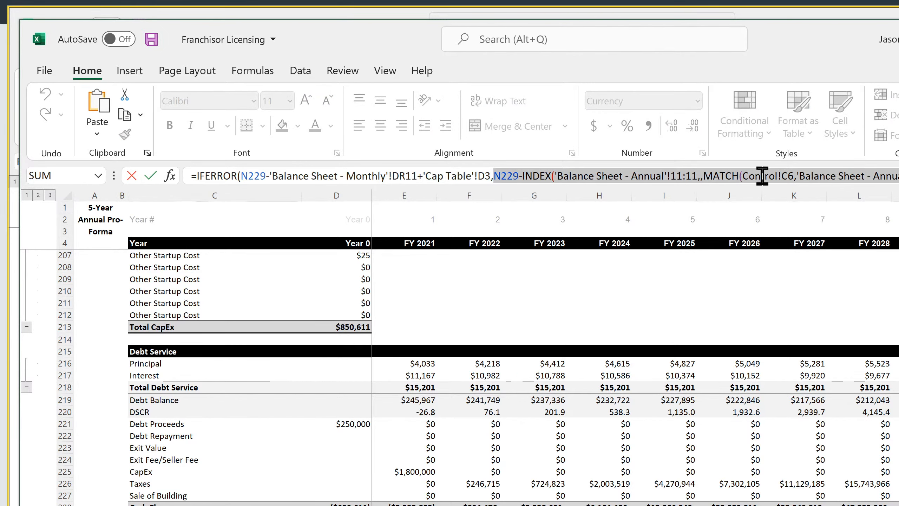
pyautogui.press('BackSpace')
pyautogui.press('BackSpace')
pyautogui.click(241, 176)
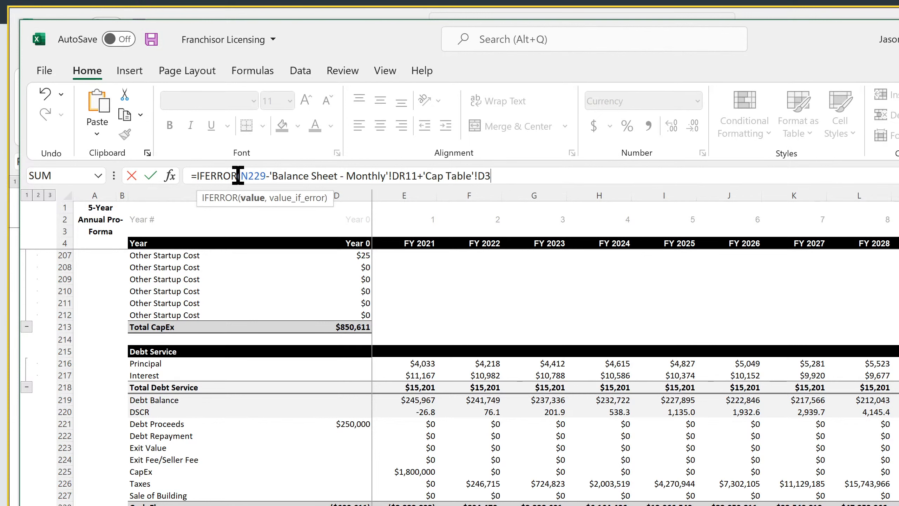
pyautogui.press('BackSpace')
pyautogui.press('BackSpace')
pyautogui.press('BackSpace')
pyautogui.press('BackSpace')
pyautogui.press('BackSpace')
pyautogui.press('BackSpace')
pyautogui.press('BackSpace')
pyautogui.press('BackSpace')
pyautogui.press('BackSpace')
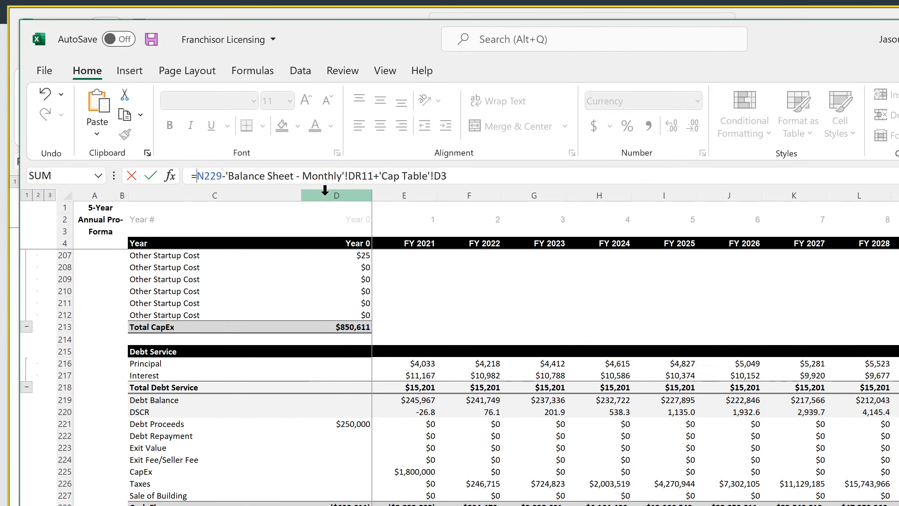
pyautogui.write('=')
pyautogui.press('Return')
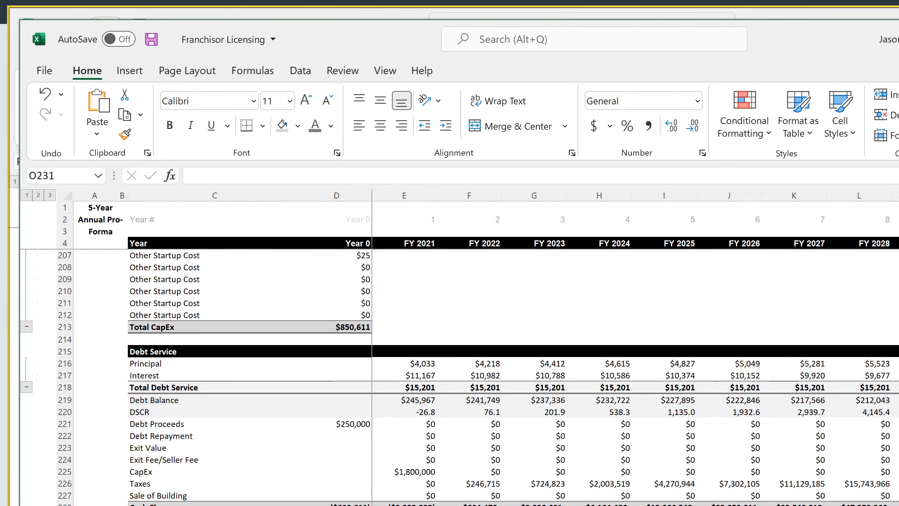
pyautogui.press('Up')
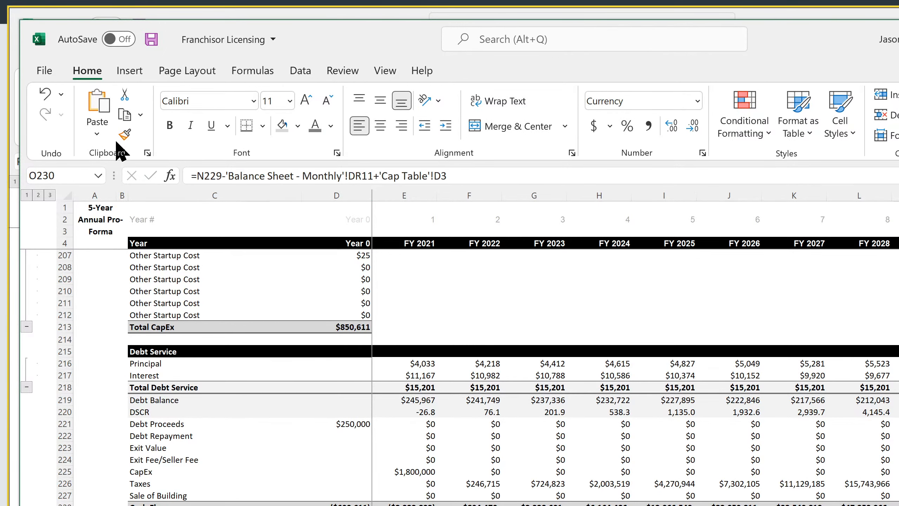
pyautogui.click(47, 95)
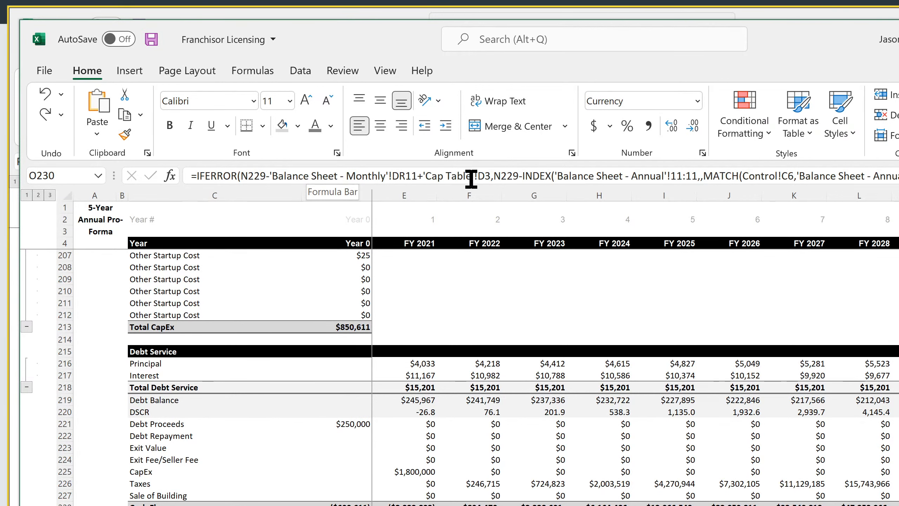
# Examine the value and error-fallback arguments of the IFERROR formula in O230, leaving the formula as it is
pyautogui.click(489, 173)
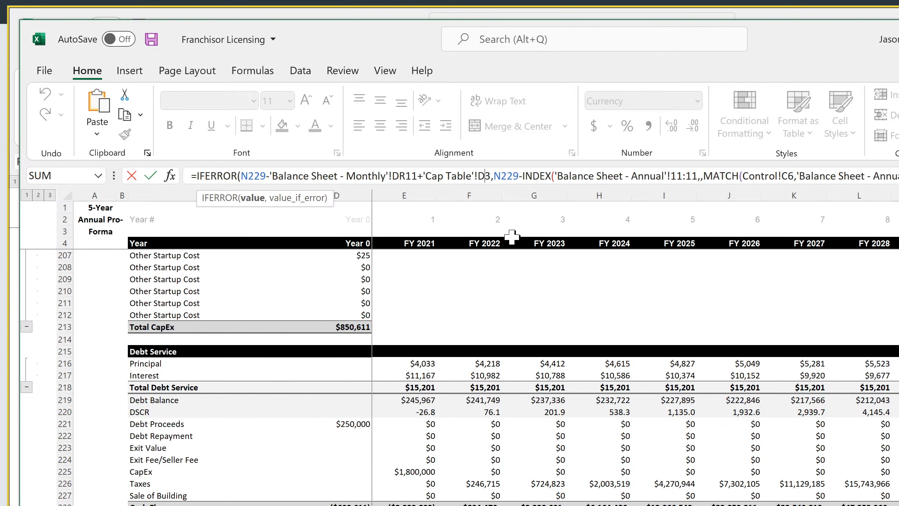
pyautogui.press('Right')
pyautogui.press('Right')
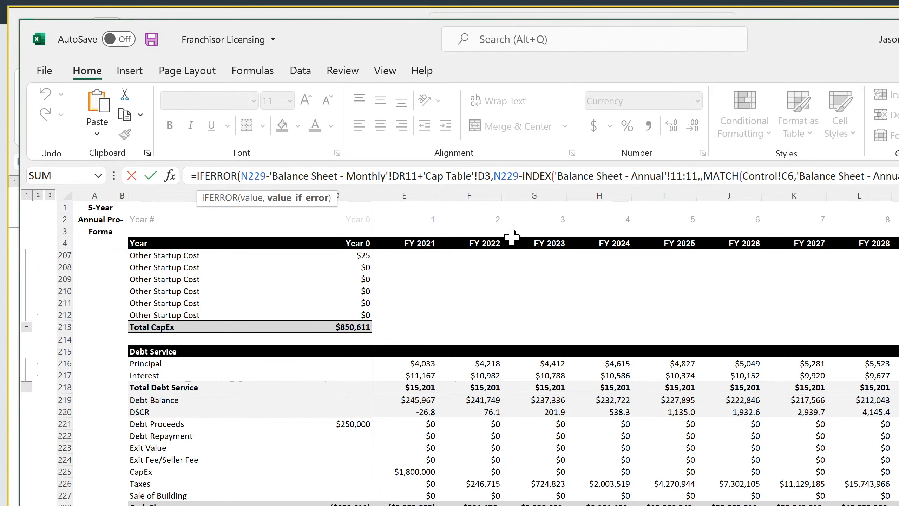
pyautogui.press('Return')
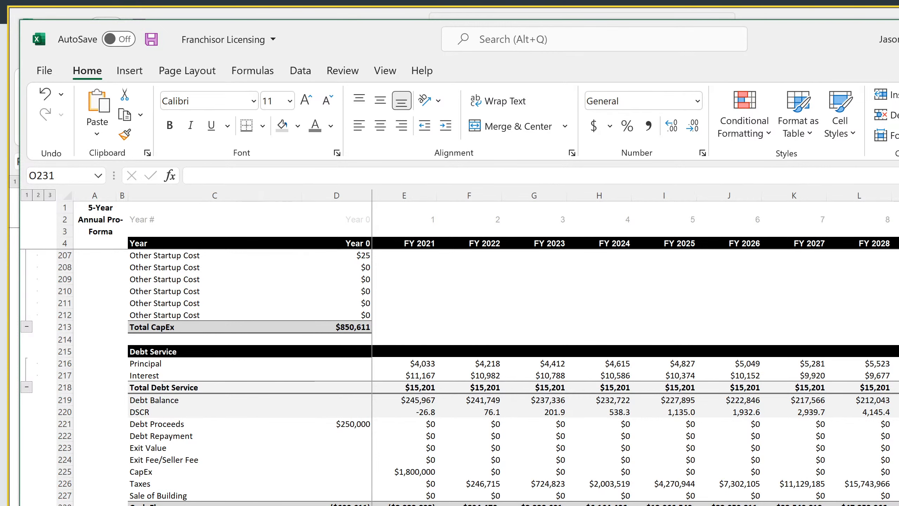
# Set the Exit Month in the Main Project Assumptions to Nov-29
pyautogui.hotkey('ctrl', 'pageup')
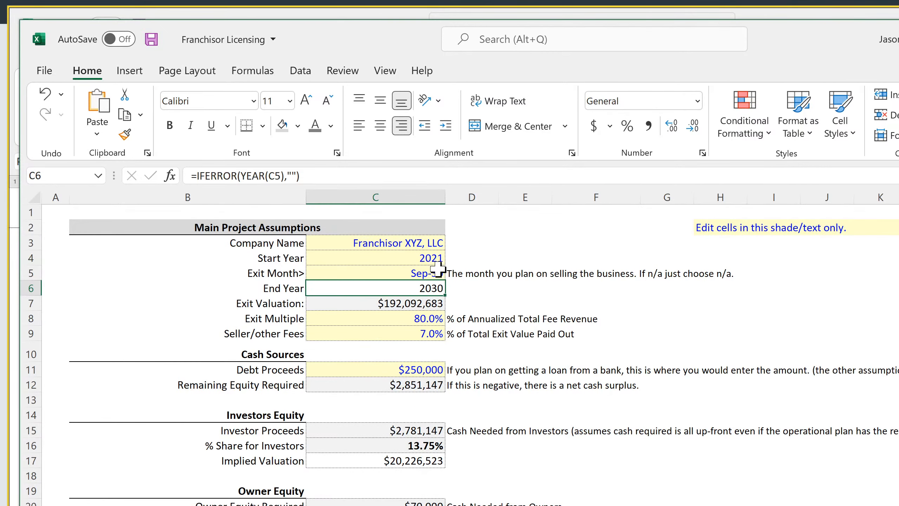
pyautogui.click(433, 273)
pyautogui.click(452, 273)
pyautogui.click(451, 288)
pyautogui.click(451, 287)
pyautogui.click(451, 288)
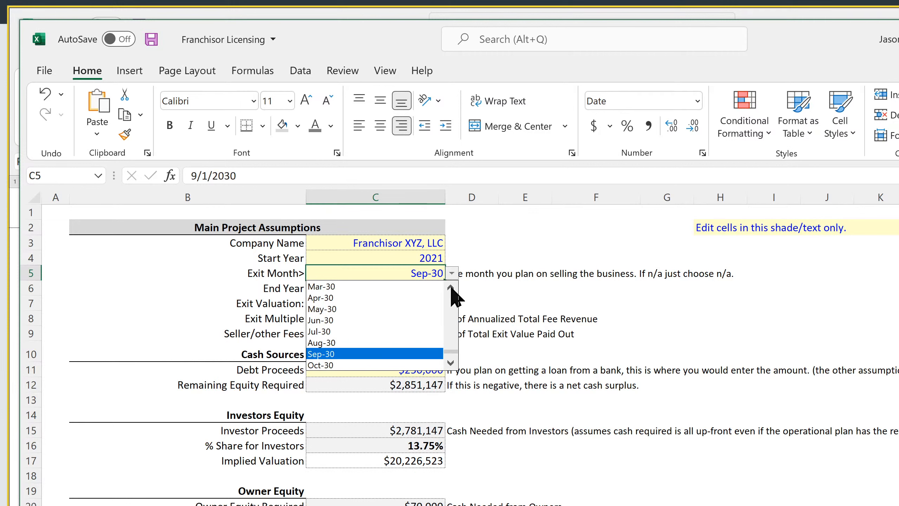
pyautogui.click(450, 287)
pyautogui.click(451, 287)
pyautogui.click(451, 288)
pyautogui.click(451, 288)
pyautogui.click(450, 287)
pyautogui.click(351, 298)
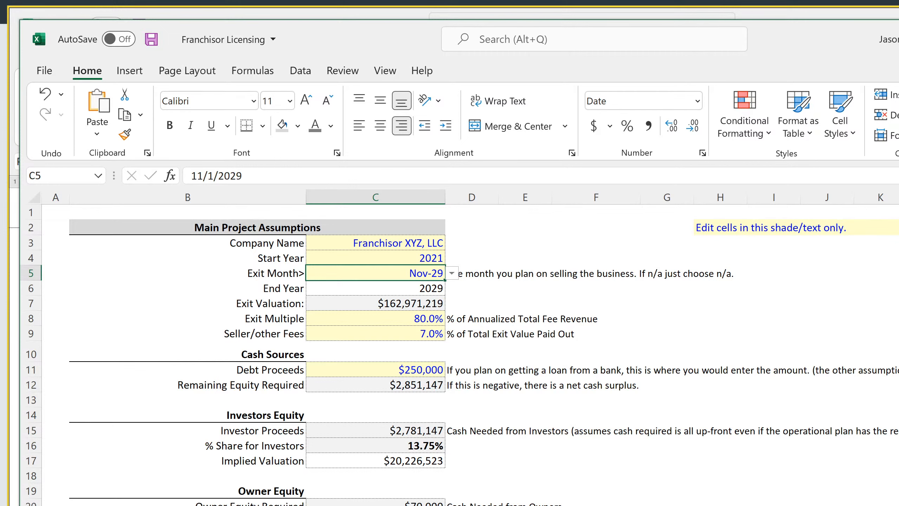
# Reduce the O230 formula to =N229-INDEX('Balance Sheet - Annual'!11:11,,MATCH(Control!C6,'Balance Sheet - Annual'!6:6,0))+'Cap Table'!D3
pyautogui.hotkey('ctrl', 'pagedown')
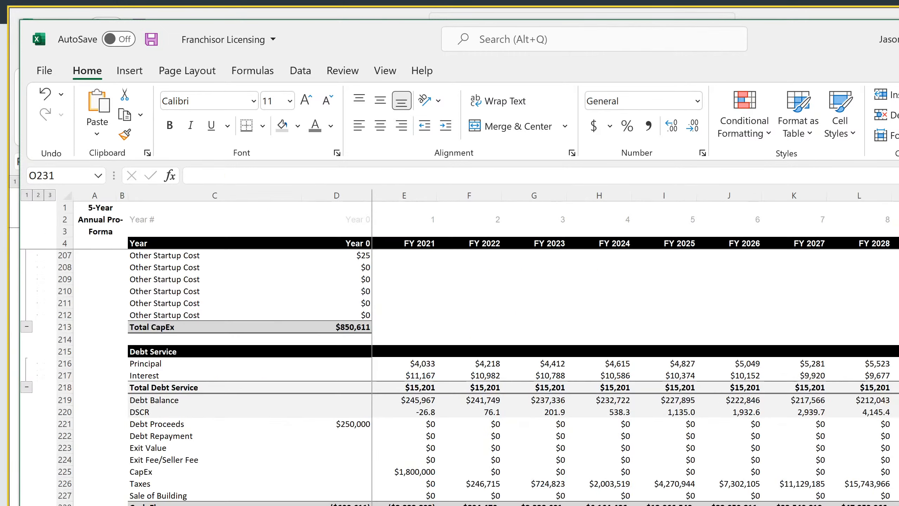
pyautogui.press('Up')
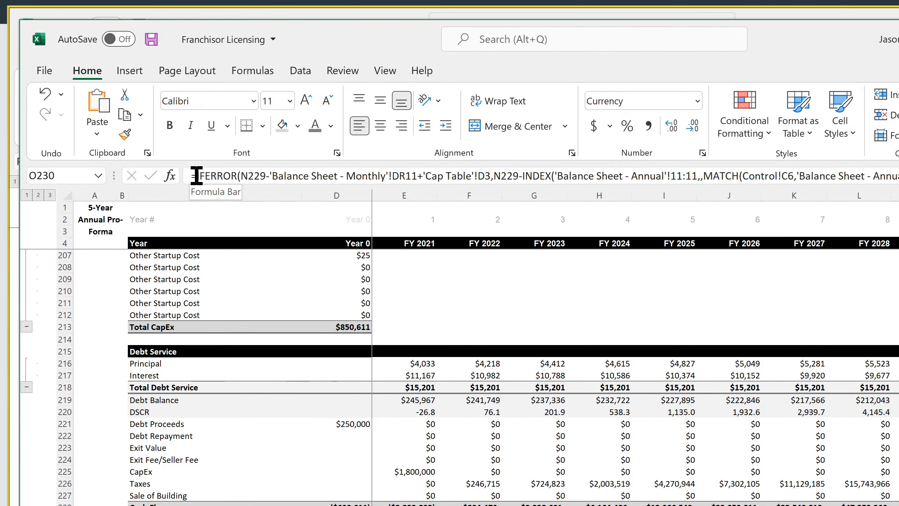
pyautogui.moveTo(195, 176); pyautogui.dragTo(495, 181)
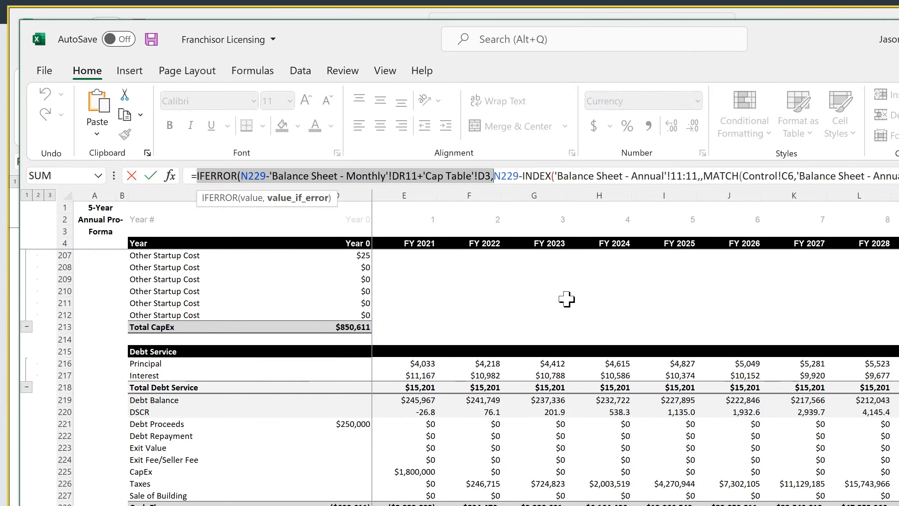
pyautogui.press('Delete')
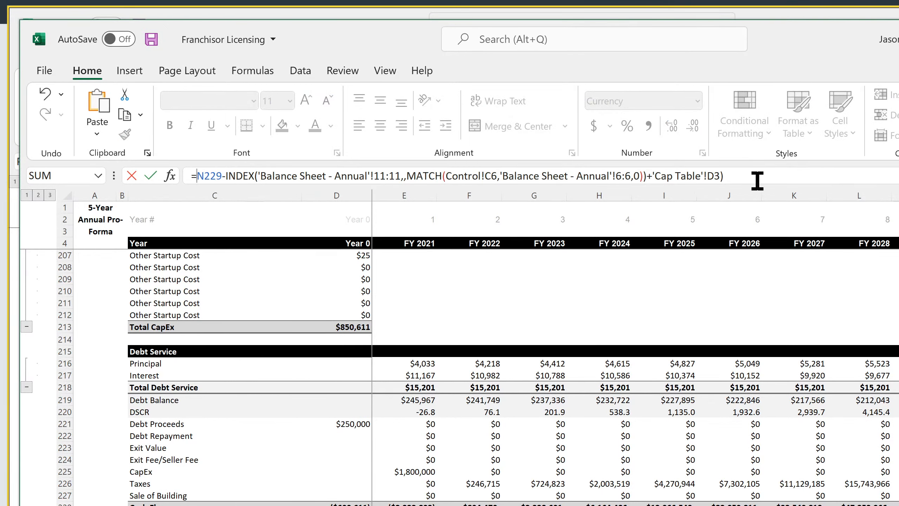
pyautogui.press('Return')
pyautogui.press('Return')
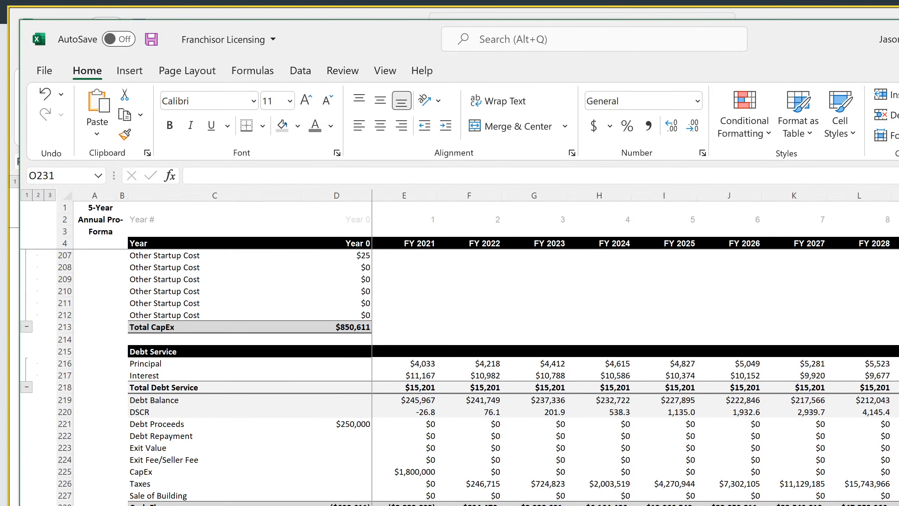
# Compare the running cash formula in M229 with the check formulas in O229 and O230
pyautogui.click(898, 505)
pyautogui.press('Left')
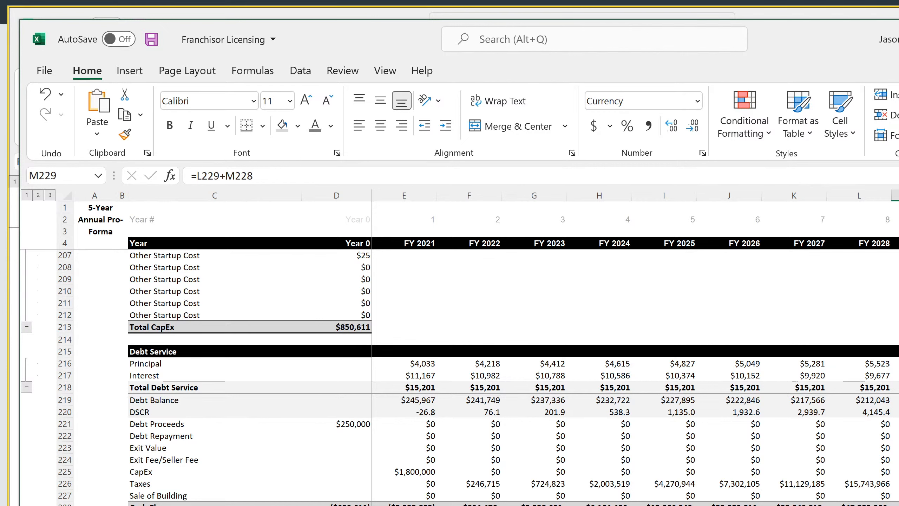
pyautogui.click(898, 505)
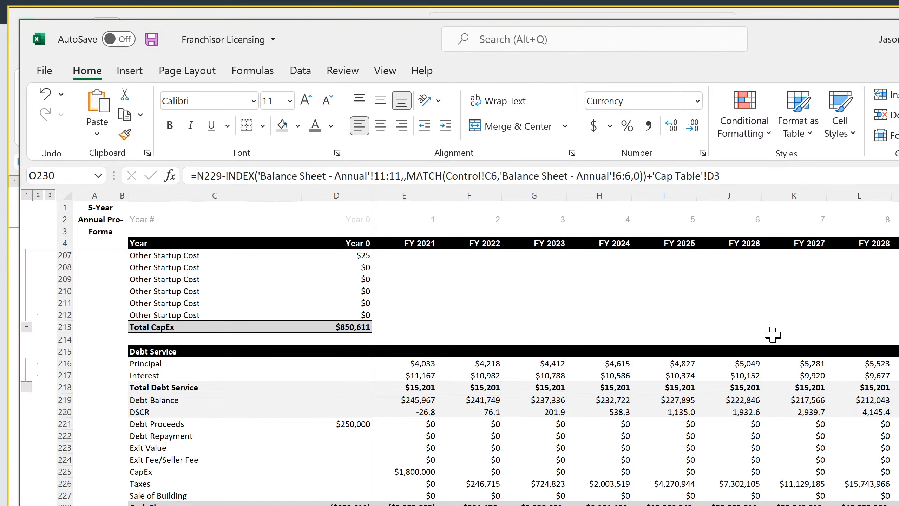
pyautogui.press('Return')
pyautogui.press('Up')
pyautogui.press('Up')
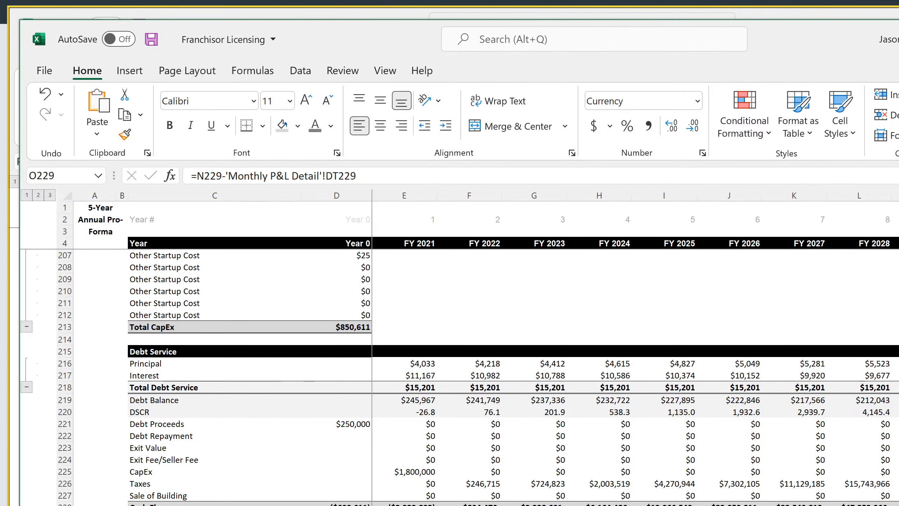
# Close the Franchisor Licensing workbook and save the Equipment Rental V5 workbook
pyautogui.hotkey('alt', 'F4')
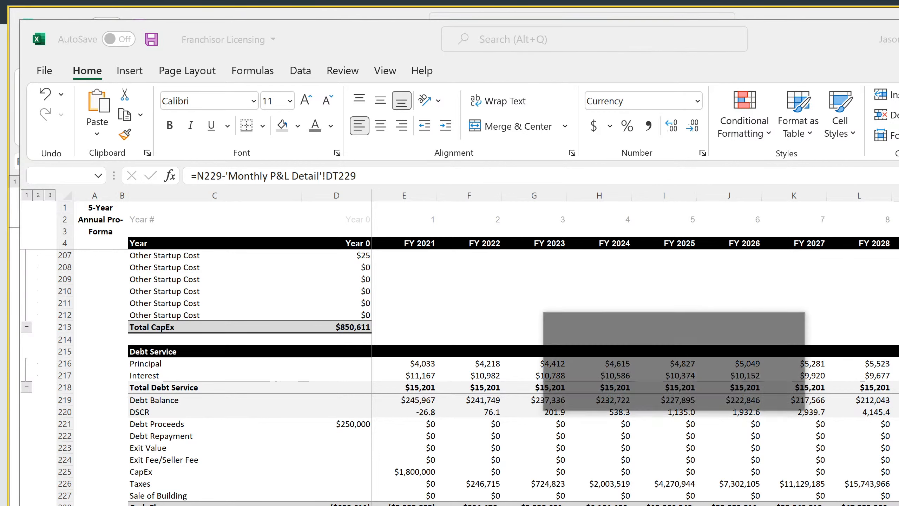
pyautogui.click(671, 396)
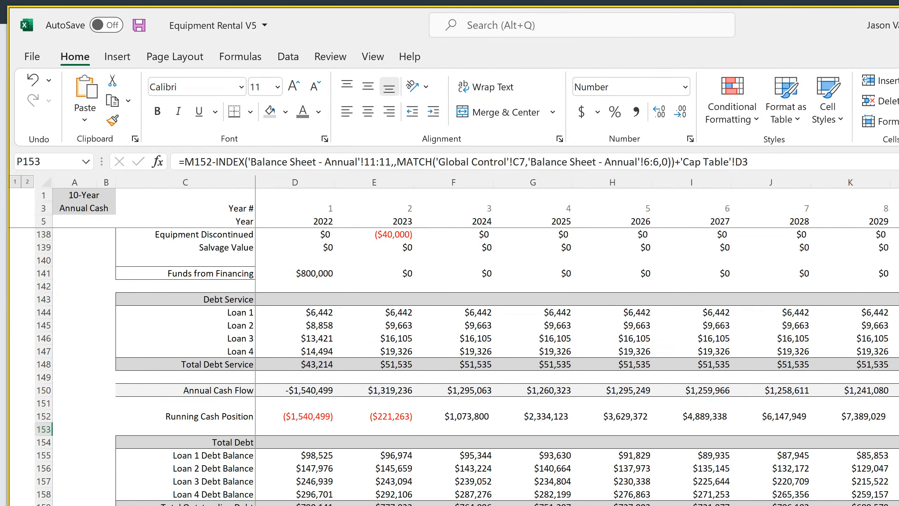
pyautogui.hotkey('alt', 'Tab')
pyautogui.hotkey('alt', 'Tab')
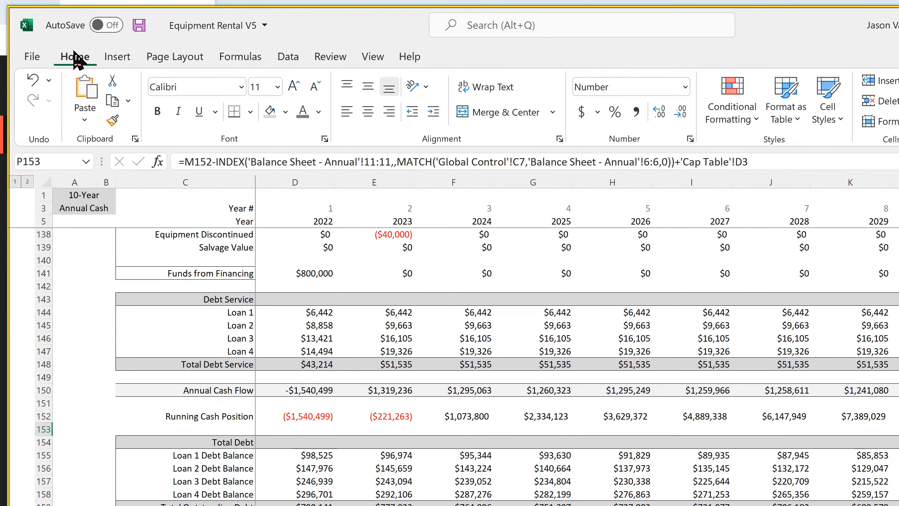
pyautogui.click(141, 27)
pyautogui.click(139, 25)
# Set the Exit Month in the equipment rental assumptions to Dec-30 and look over the sheet below
pyautogui.hotkey('ctrl', 'pageup')
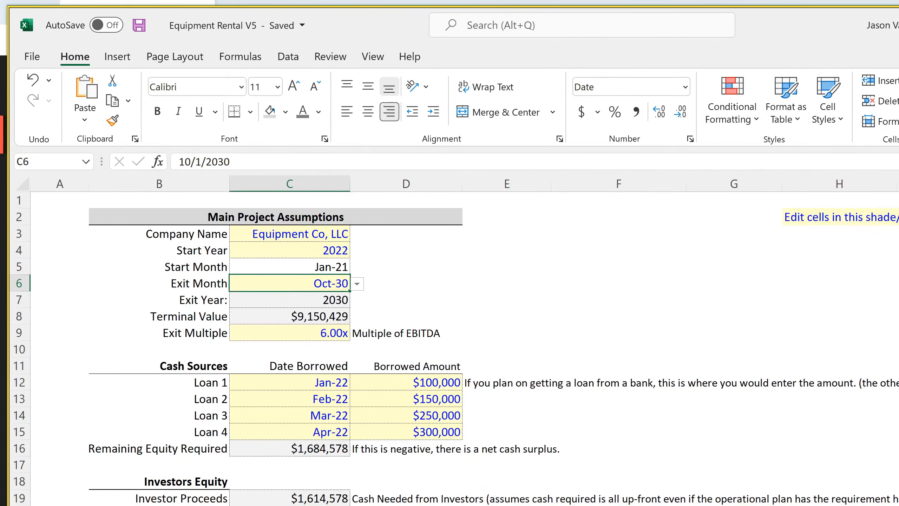
pyautogui.click(357, 284)
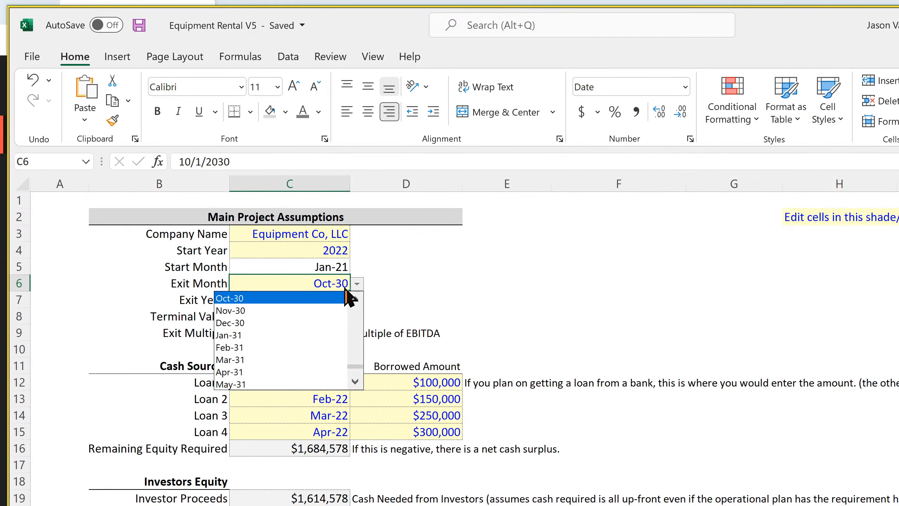
pyautogui.click(264, 322)
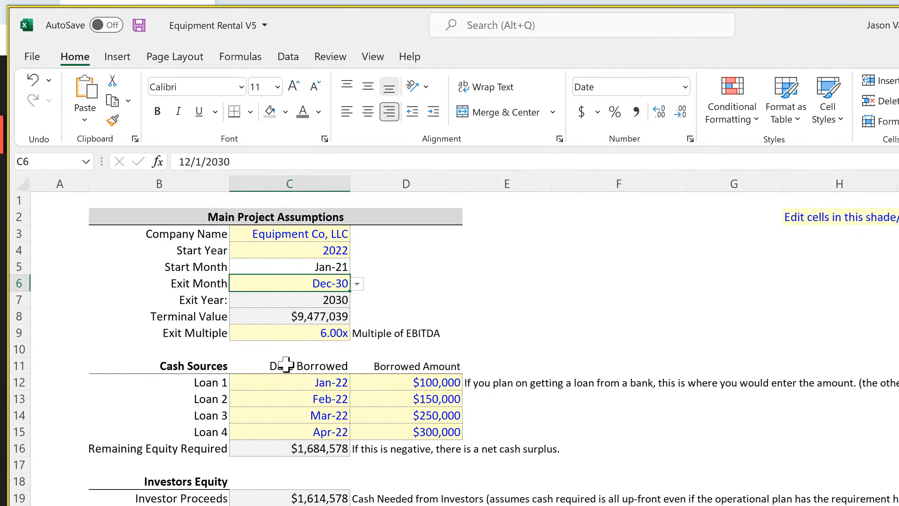
pyautogui.scroll(-7, 307, 444)
pyautogui.scroll(7, 307, 444)
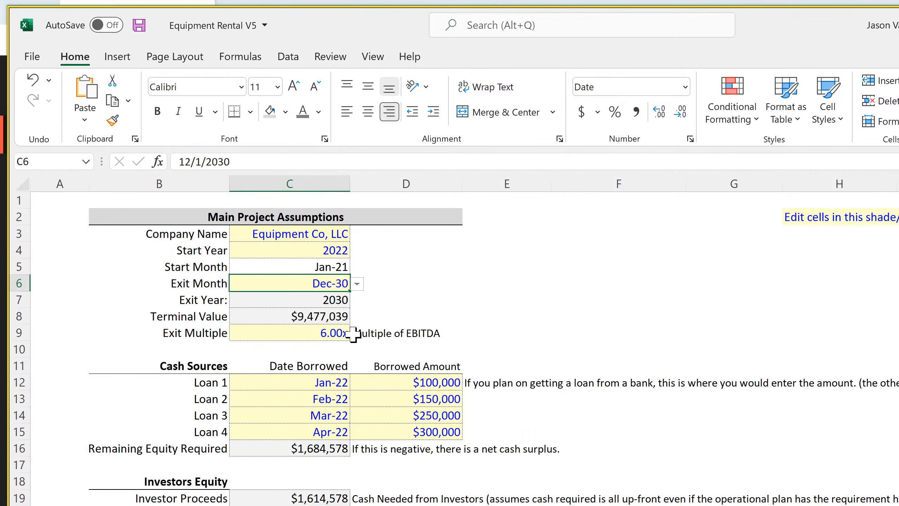
# Set the Exit Month in the equipment rental assumptions to Sep-31 and review the Check Summary
pyautogui.click(357, 284)
pyautogui.click(355, 381)
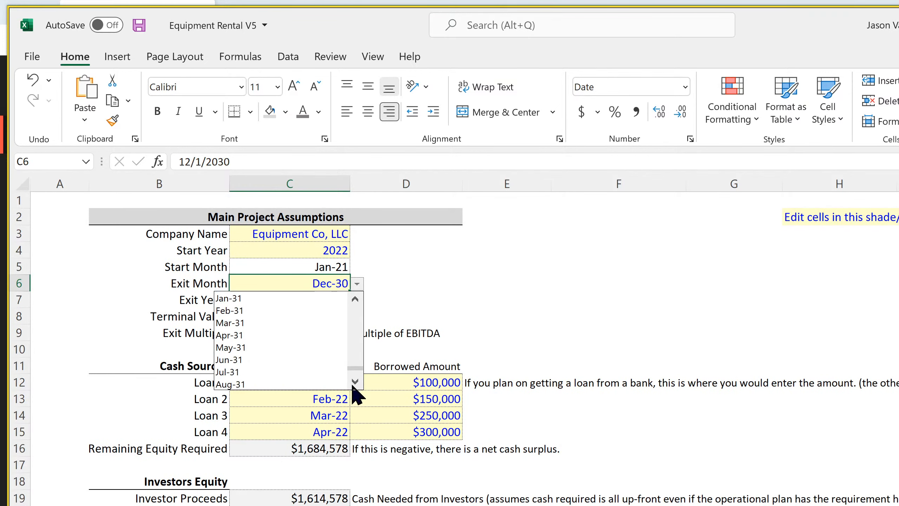
pyautogui.click(355, 381)
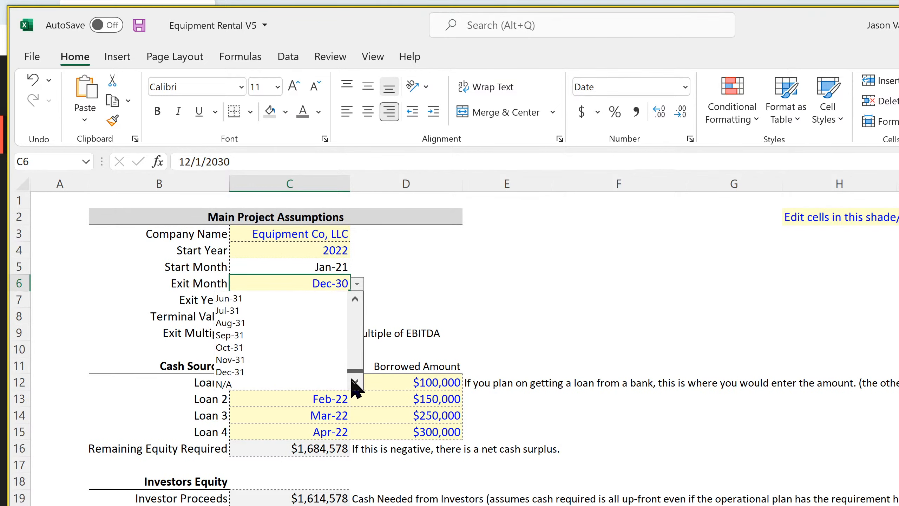
pyautogui.click(289, 333)
pyautogui.scroll(-7, 273, 402)
pyautogui.scroll(-1, 272, 401)
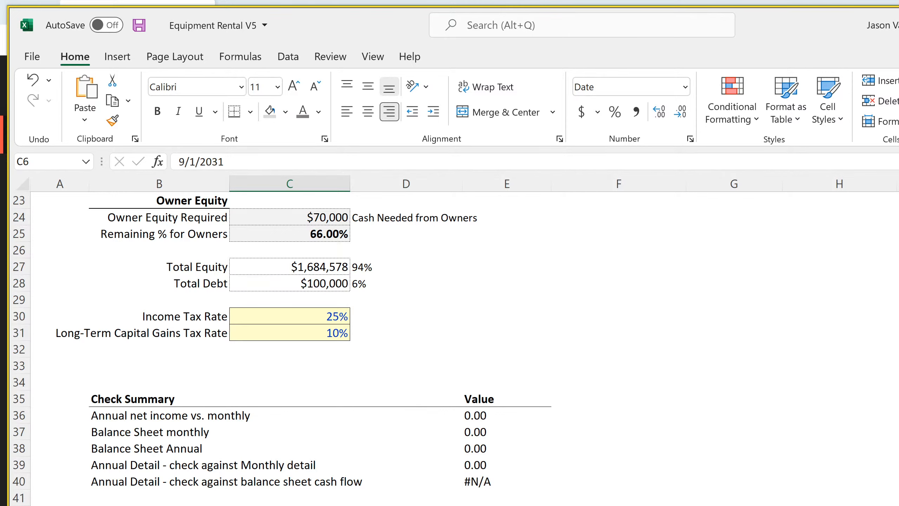
# Compare the P153 cash check formula on the annual cash sheet with the year headers in row 6 of the annual balance sheet
pyautogui.hotkey('ctrl', 'pagedown')
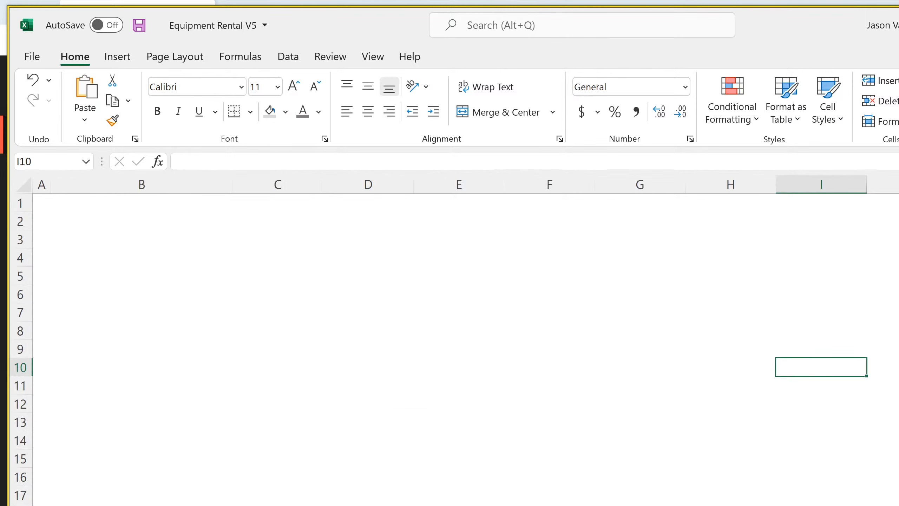
pyautogui.hotkey('ctrl', 'pagedown')
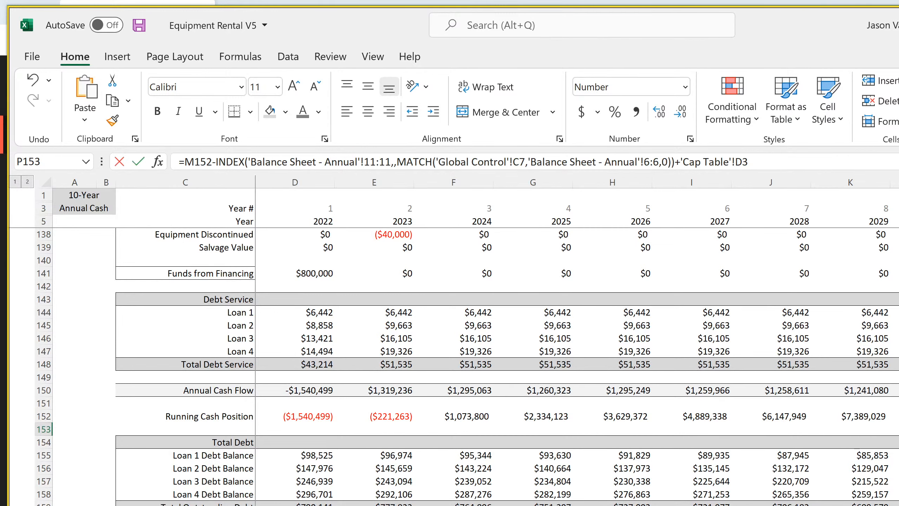
pyautogui.press('F2')
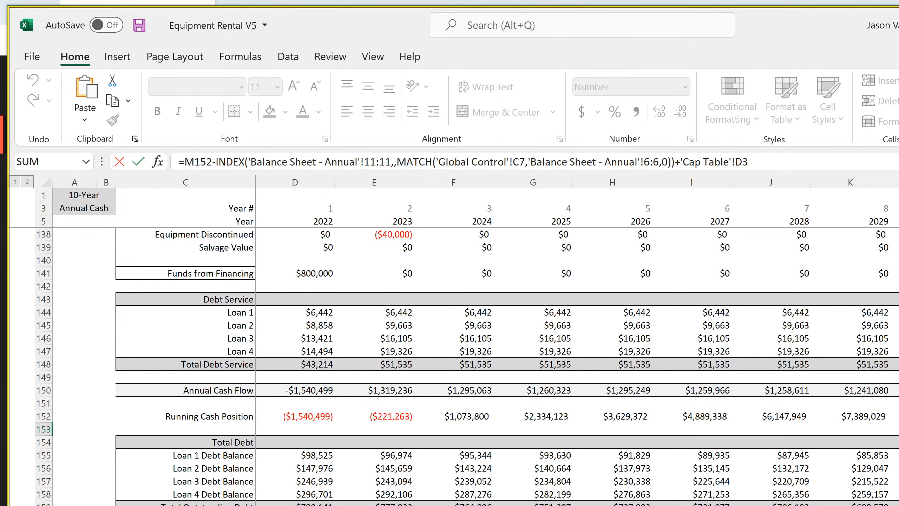
pyautogui.press('Escape')
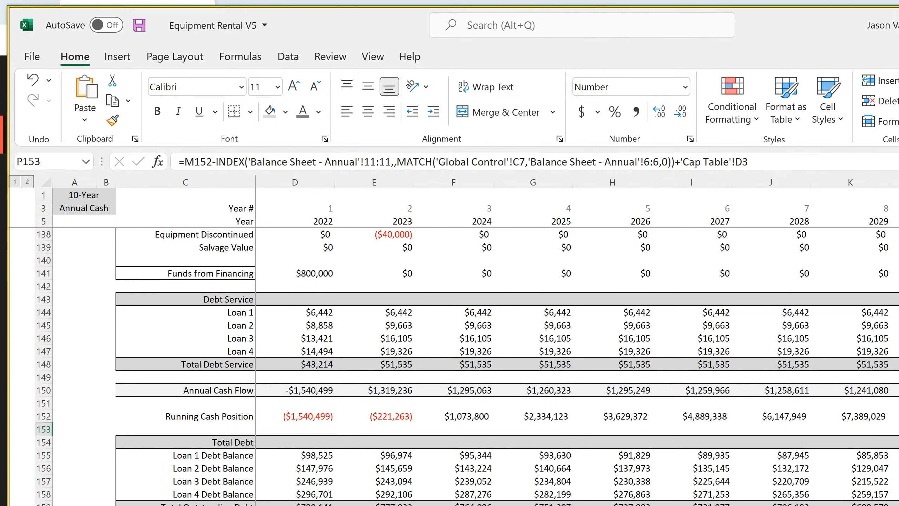
pyautogui.hotkey('ctrl', 'pagedown')
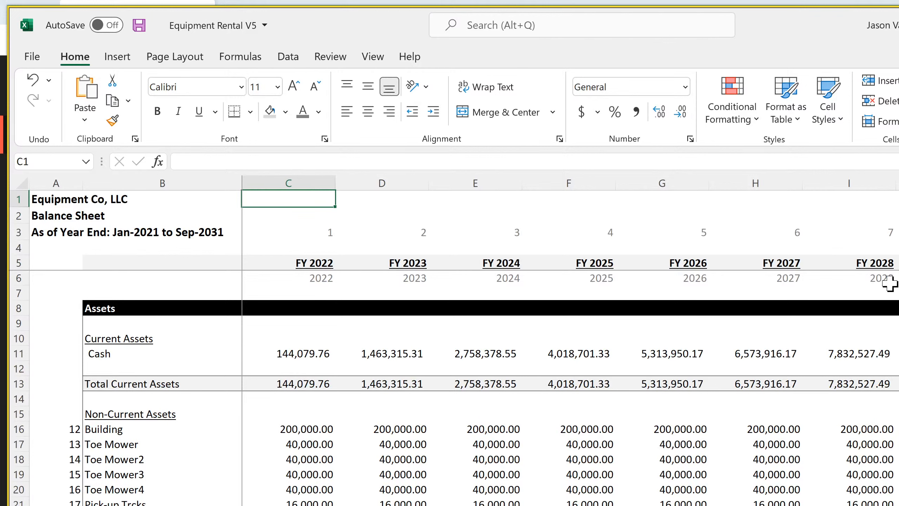
pyautogui.moveTo(888, 280); pyautogui.dragTo(898, 308)
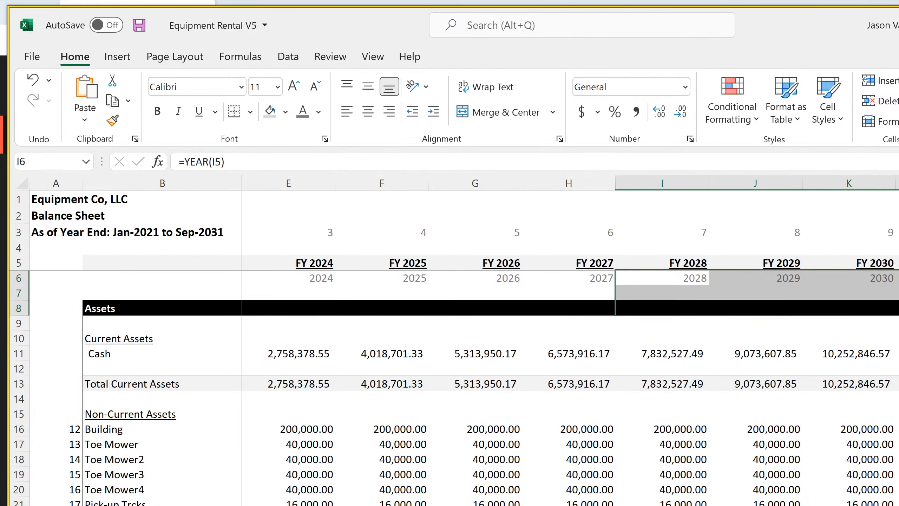
# Extend the YEAR formula in row 6 of the annual balance sheet from K6 into L6 and save the workbook
pyautogui.click(898, 279)
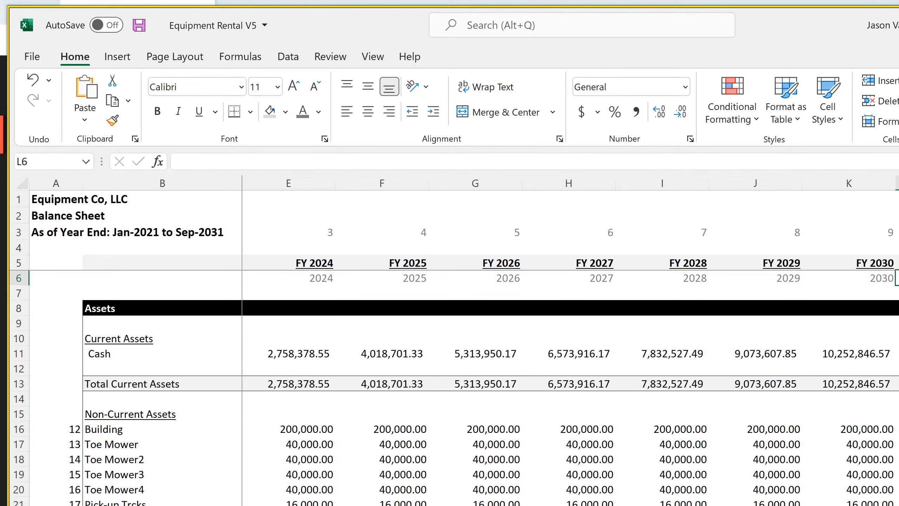
pyautogui.click(863, 278)
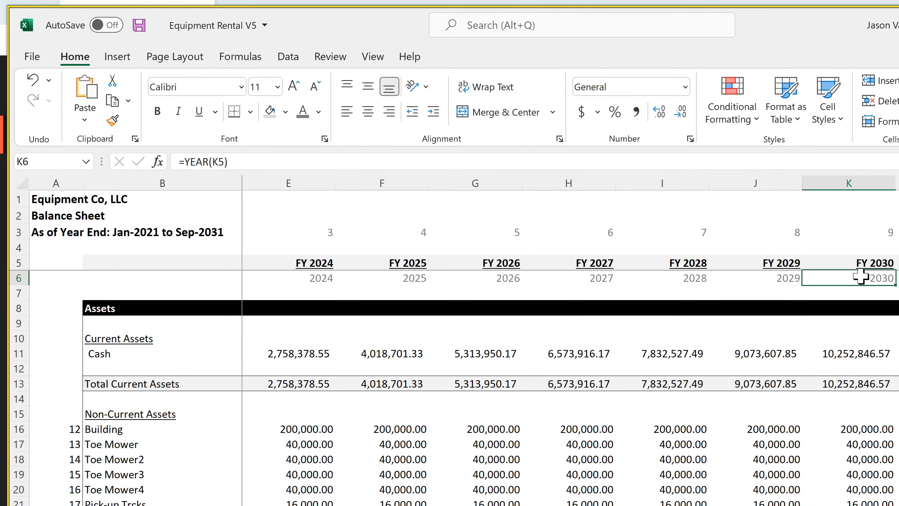
pyautogui.moveTo(896, 287); pyautogui.dragTo(898, 284)
pyautogui.click(898, 279)
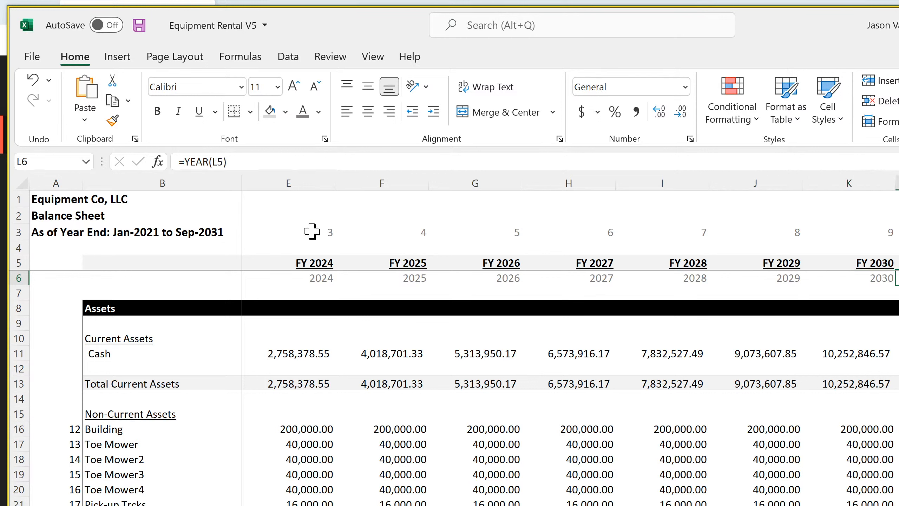
pyautogui.click(690, 279)
pyautogui.click(763, 281)
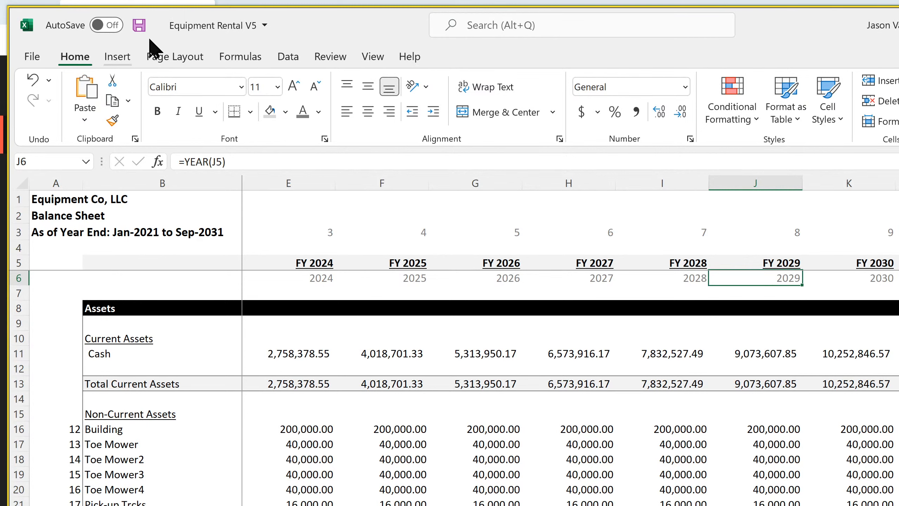
pyautogui.click(145, 28)
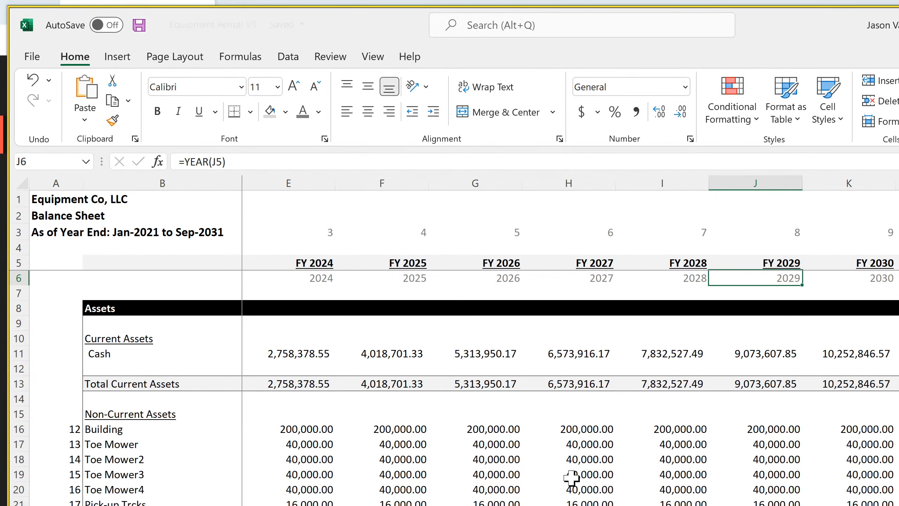
# Set the Exit Month in the main project assumptions to Dec-31 and review the Check Summary
pyautogui.scroll(-11, 571, 478)
pyautogui.scroll(-20, 572, 478)
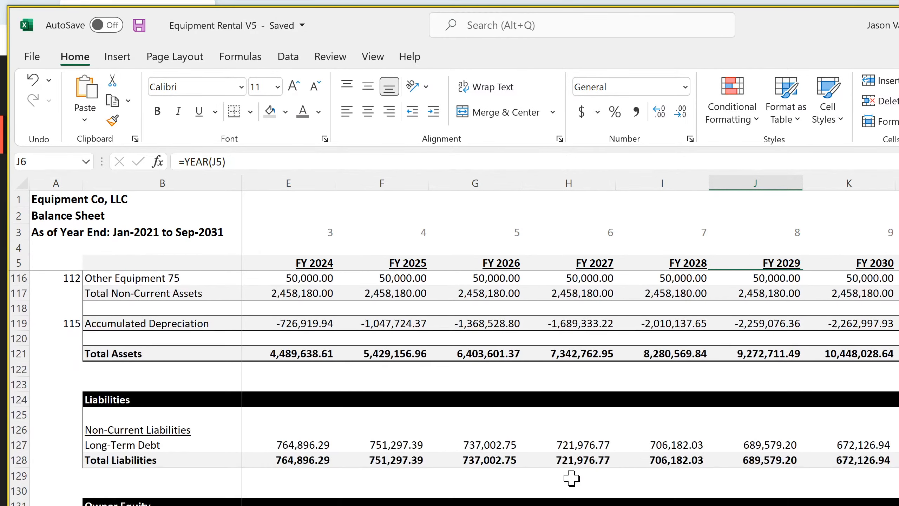
pyautogui.scroll(20, 571, 478)
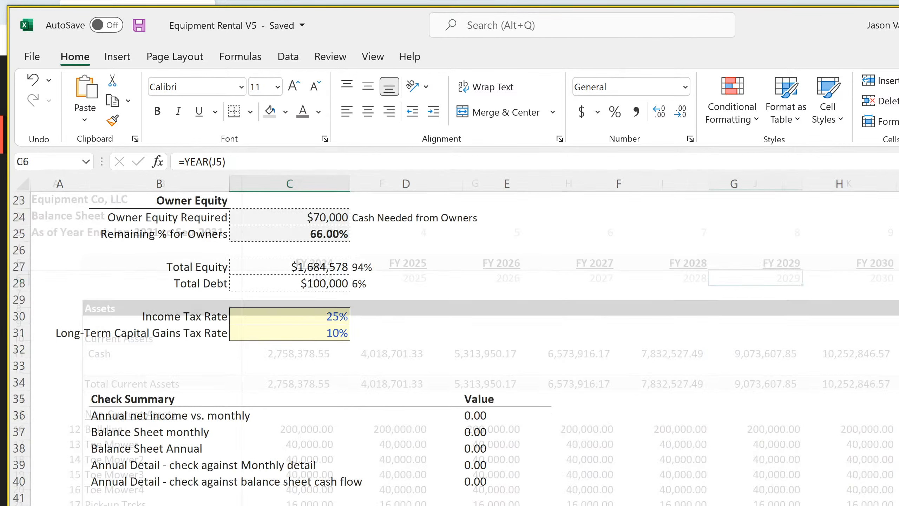
pyautogui.scroll(7, 343, 372)
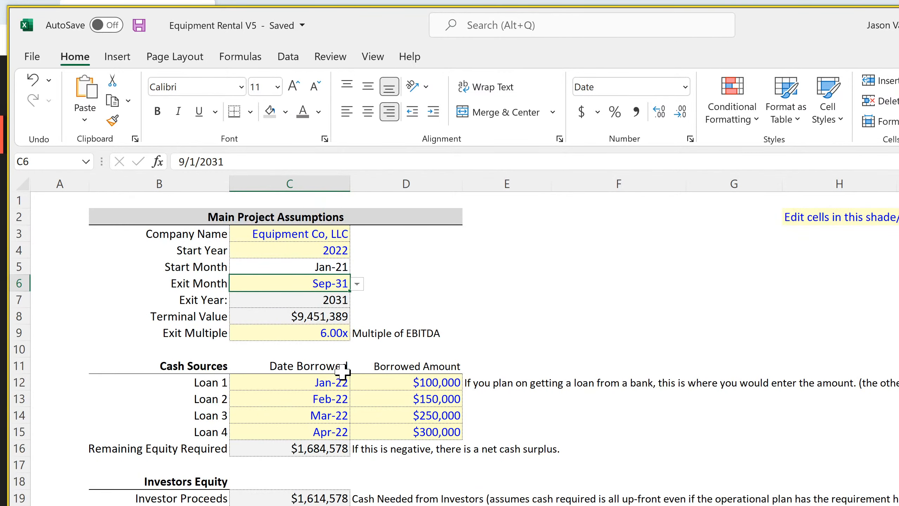
pyautogui.click(357, 284)
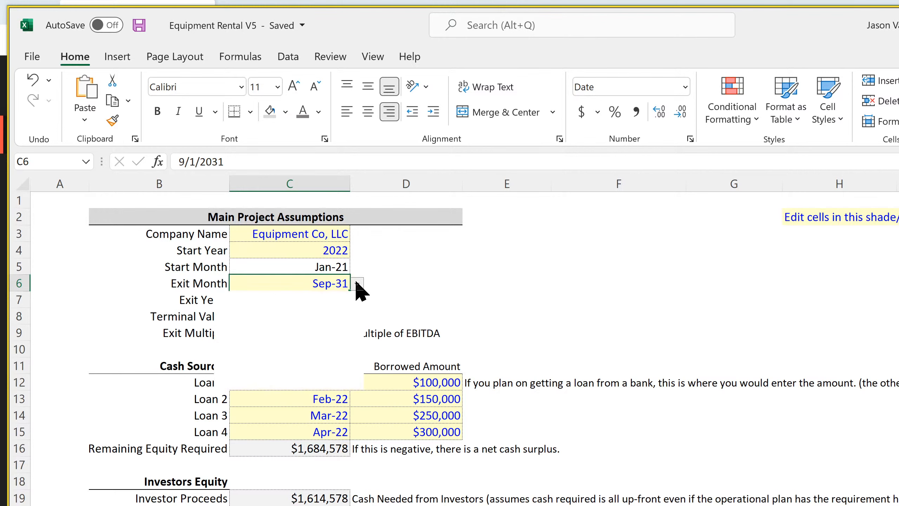
pyautogui.click(301, 372)
pyautogui.scroll(-11, 301, 371)
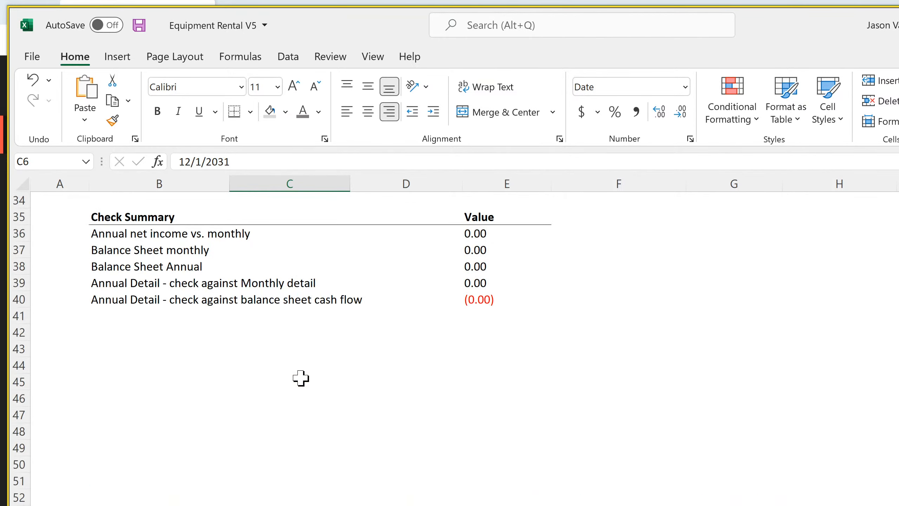
# Set the Exit Month to N/A and inspect the balance sheet cash flow check in E40 and the annual balance sheet
pyautogui.scroll(11, 301, 378)
pyautogui.click(357, 284)
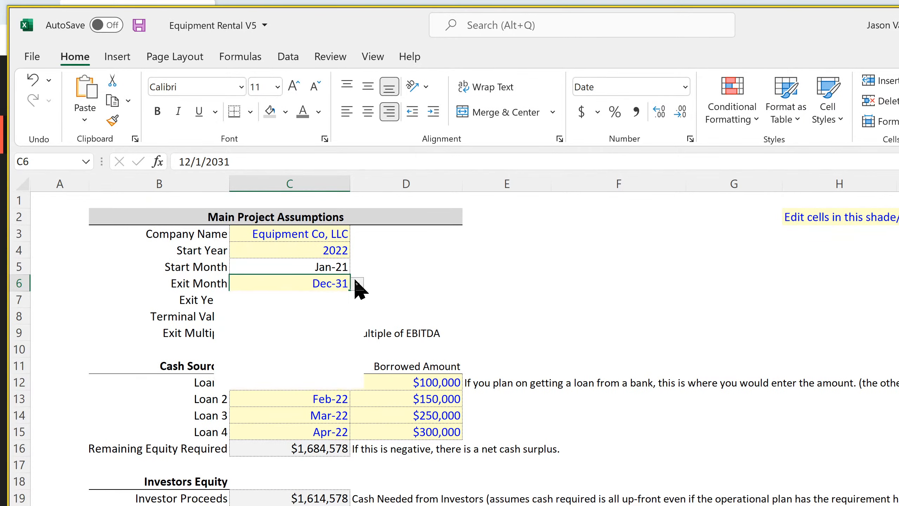
pyautogui.click(280, 384)
pyautogui.scroll(-7, 202, 429)
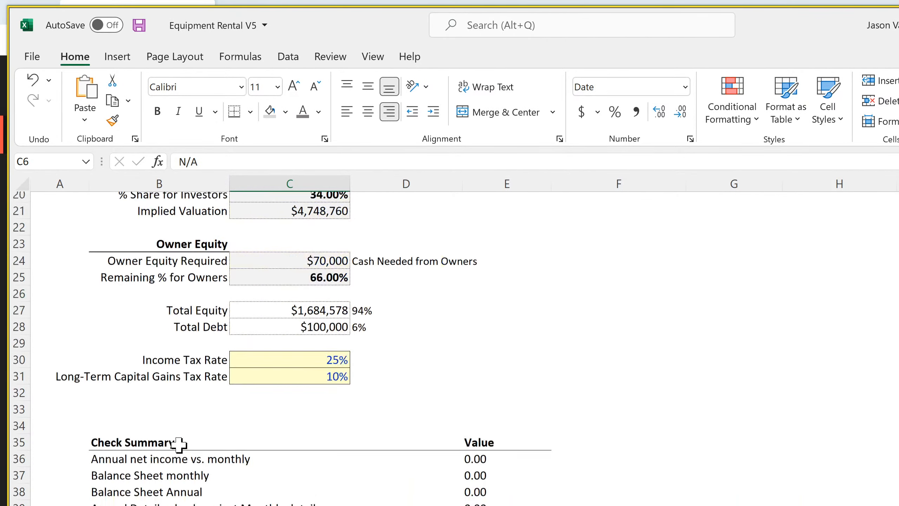
pyautogui.click(464, 486)
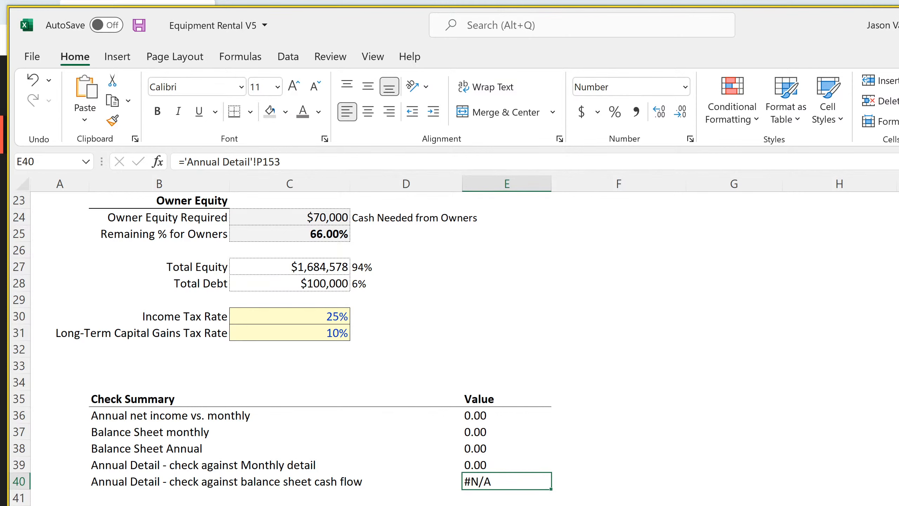
pyautogui.hotkey('ctrl', 'pagedown')
pyautogui.scroll(-20, 449, 388)
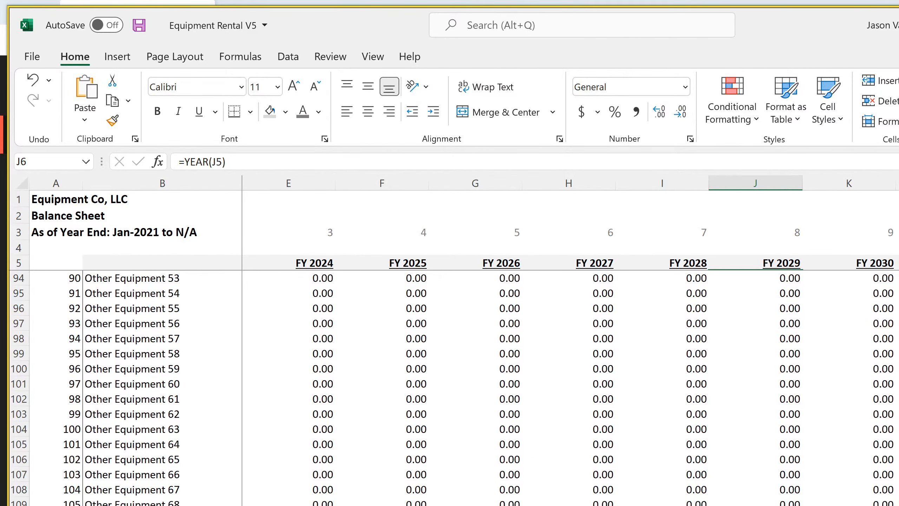
pyautogui.scroll(20, 450, 388)
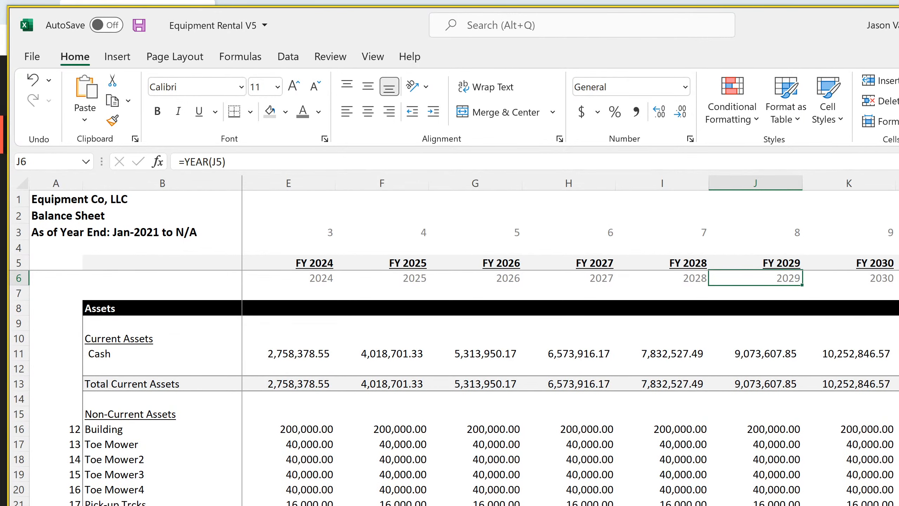
# Begin wrapping the P153 cash check on the annual cash sheet in an IF that tests 'Global Control'!C6="N/A"
pyautogui.hotkey('ctrl', 'pagedown')
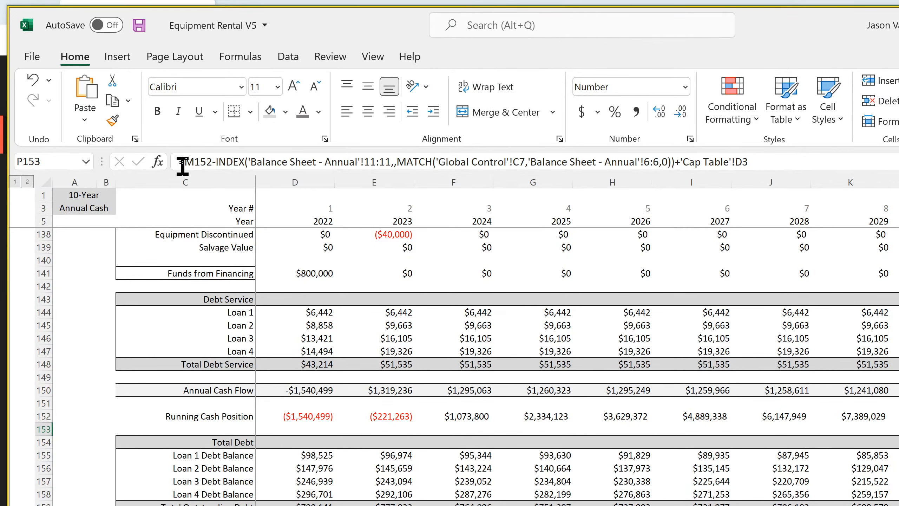
pyautogui.click(183, 165)
pyautogui.write('if(')
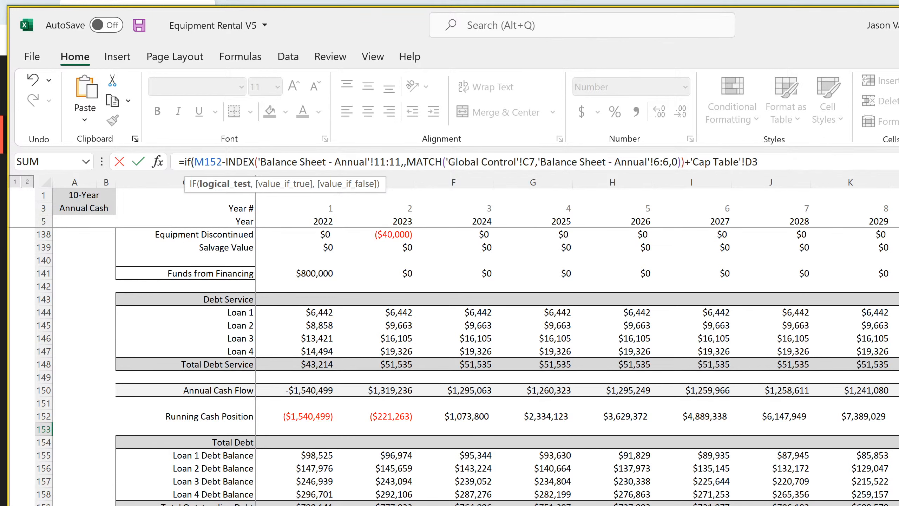
pyautogui.click(386, 503)
pyautogui.scroll(8, 310, 301)
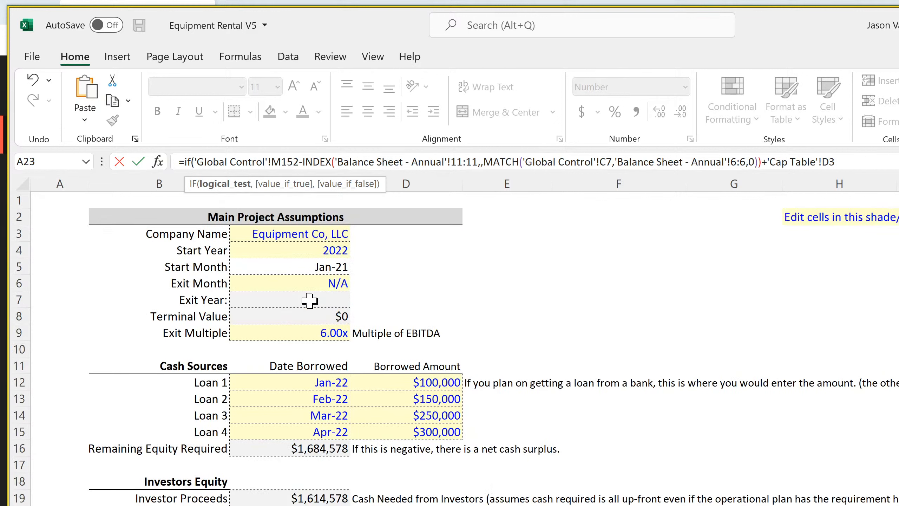
pyautogui.click(310, 281)
pyautogui.write('="')
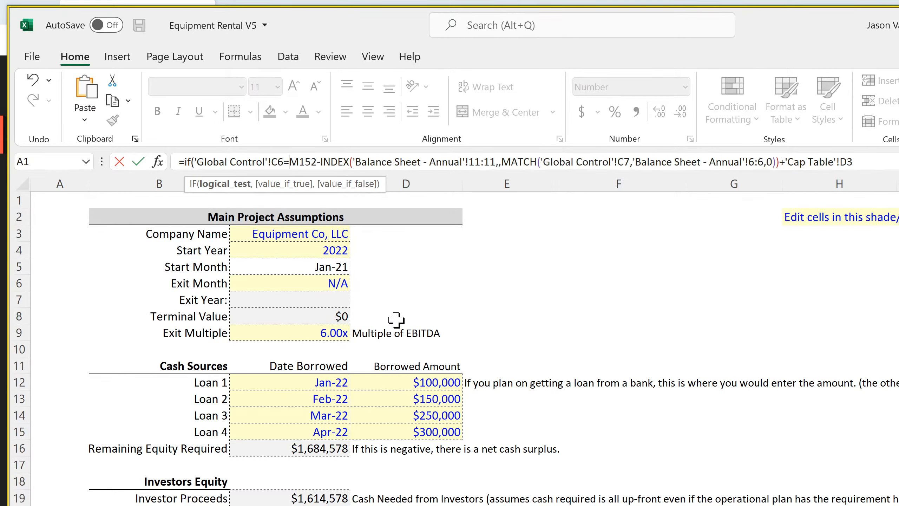
pyautogui.write('N/A')
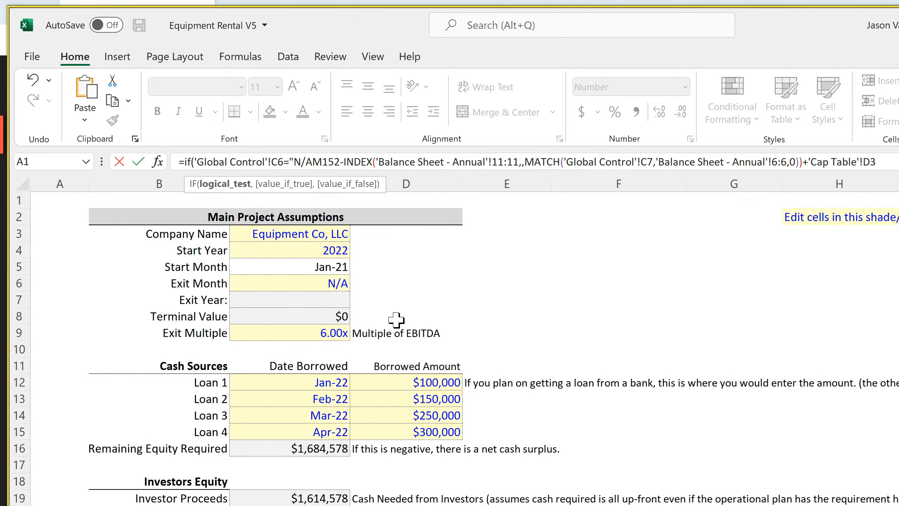
pyautogui.write('",')
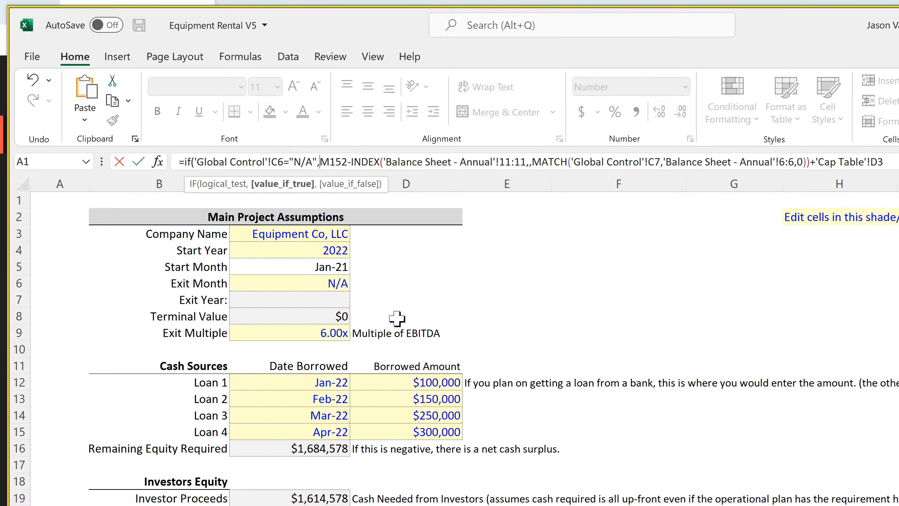
pyautogui.write('m152-')
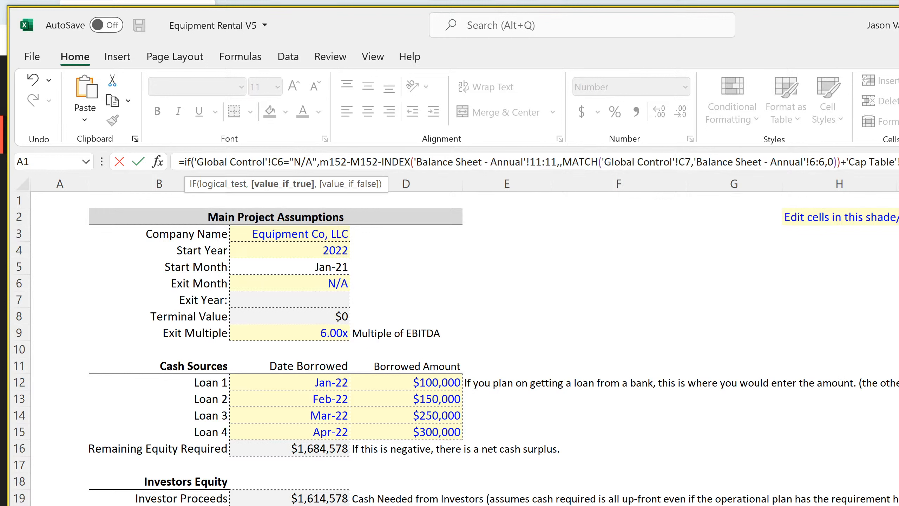
# Make the IF return M152-'Balance Sheet - Annual'!L11+'Cap Table'!D3 when true, keep the original INDEX check as the alternative, and save
pyautogui.click(693, 504)
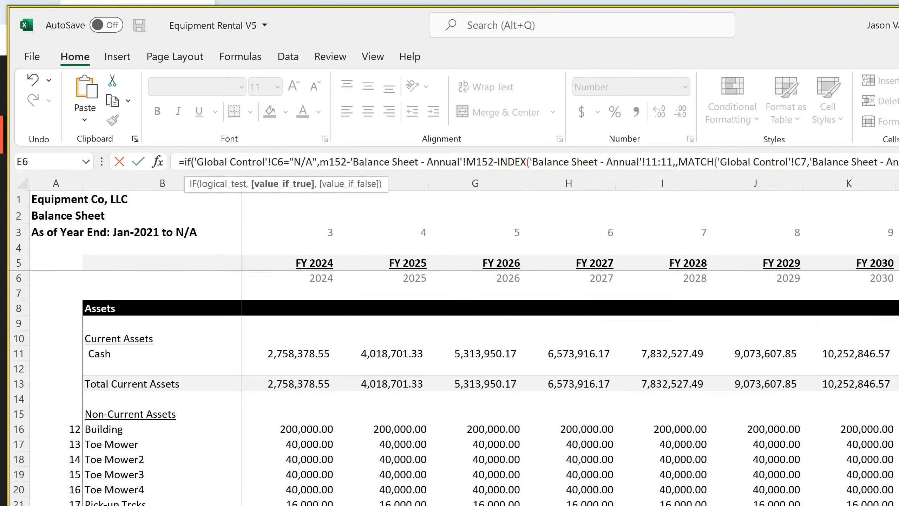
pyautogui.click(897, 353)
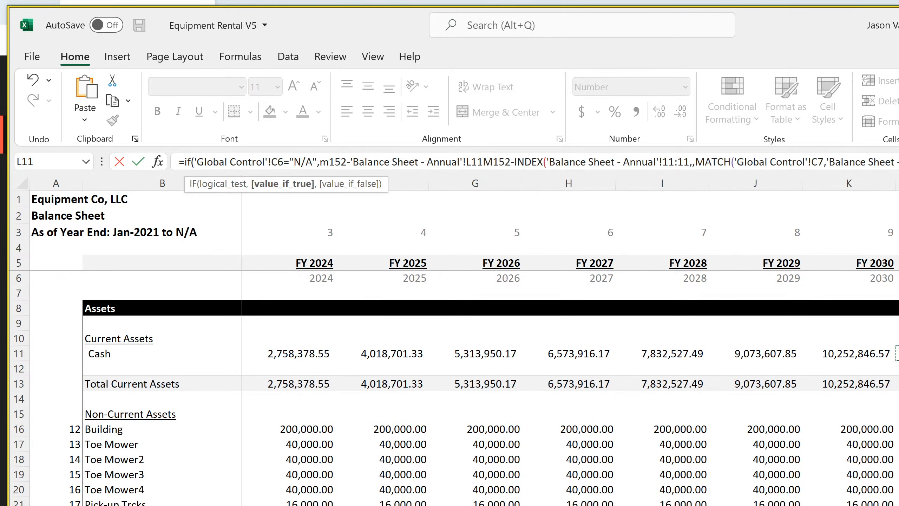
pyautogui.write('+,')
pyautogui.press('Return')
pyautogui.press('Up')
pyautogui.hotkey('ctrl', 's')
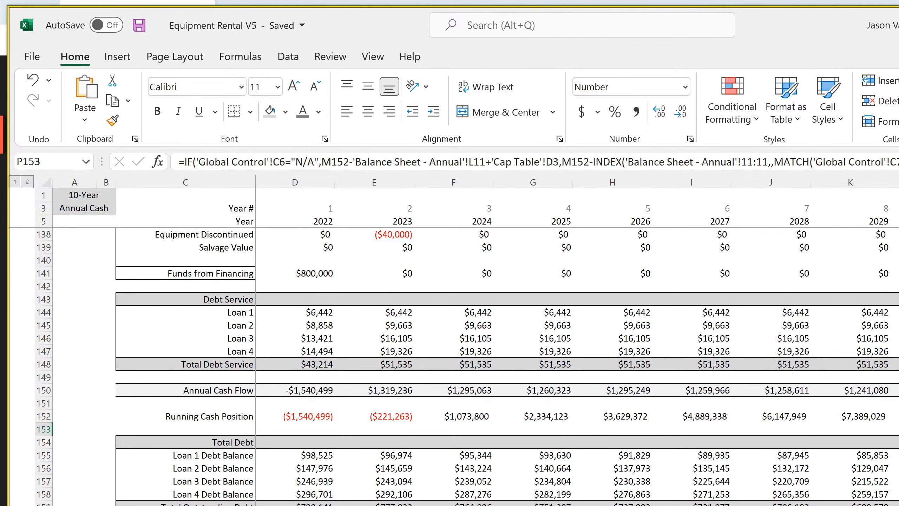
# Test the revised cash check by setting the Exit Month to Dec-31 and reviewing the Check Summary
pyautogui.hotkey('ctrl', 'pageup')
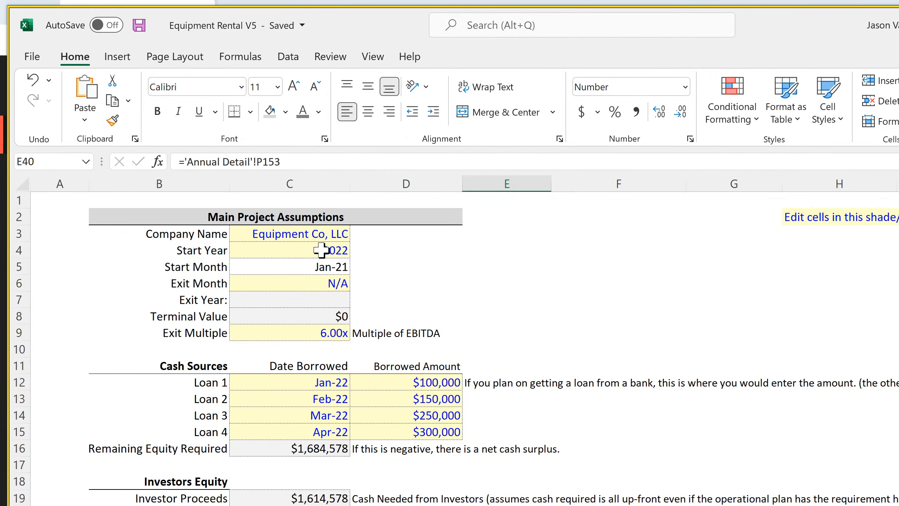
pyautogui.click(327, 282)
pyautogui.click(357, 283)
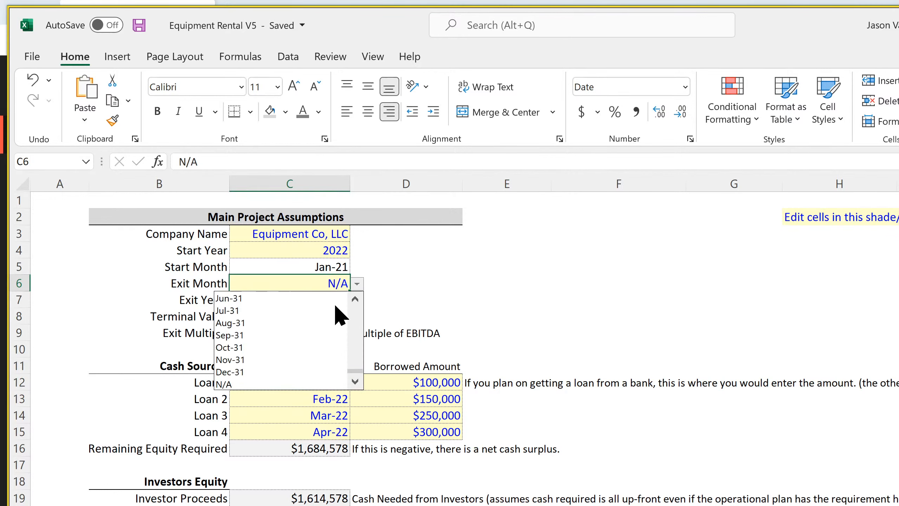
pyautogui.click(297, 372)
pyautogui.scroll(-3, 299, 382)
pyautogui.scroll(-4, 295, 382)
pyautogui.scroll(7, 296, 354)
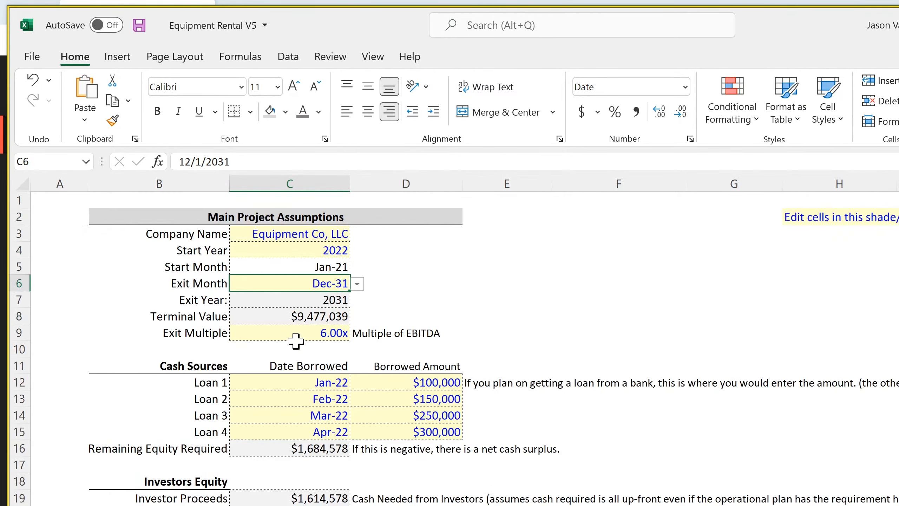
# Set the Exit Month to Sep-31 and review the Check Summary again
pyautogui.click(356, 283)
pyautogui.click(255, 346)
pyautogui.scroll(-7, 288, 423)
pyautogui.scroll(-4, 288, 423)
pyautogui.scroll(11, 289, 421)
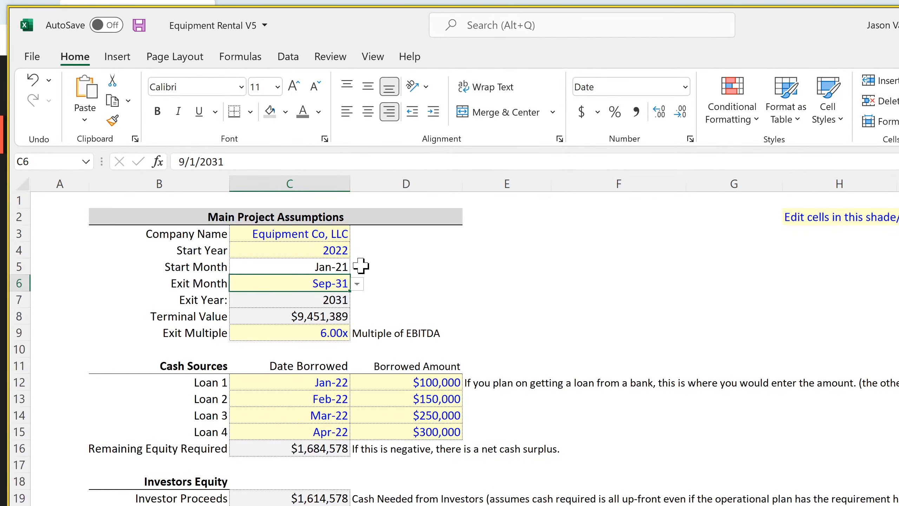
# Set the Exit Month to Mar-27, review the Check Summary, and save the workbook
pyautogui.click(364, 285)
pyautogui.click(346, 283)
pyautogui.click(357, 283)
pyautogui.click(354, 299)
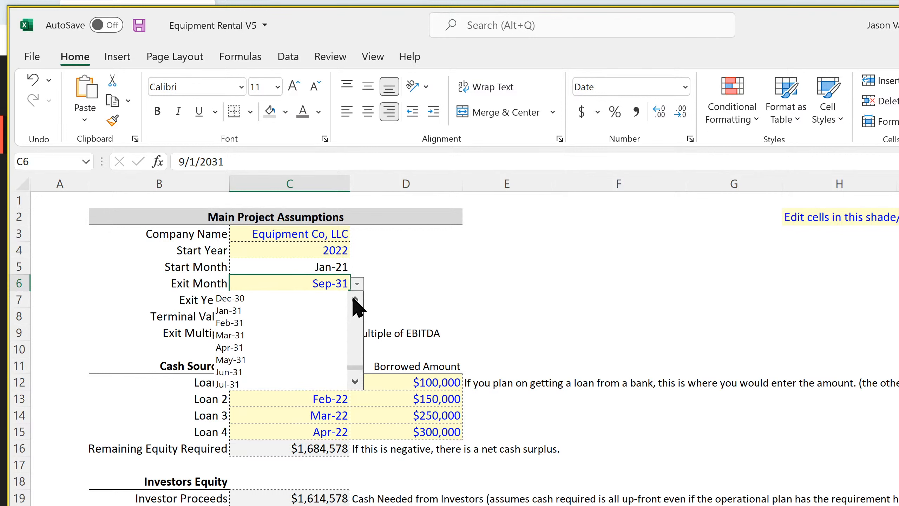
pyautogui.moveTo(351, 365); pyautogui.dragTo(349, 341)
pyautogui.click(322, 334)
pyautogui.scroll(-7, 458, 364)
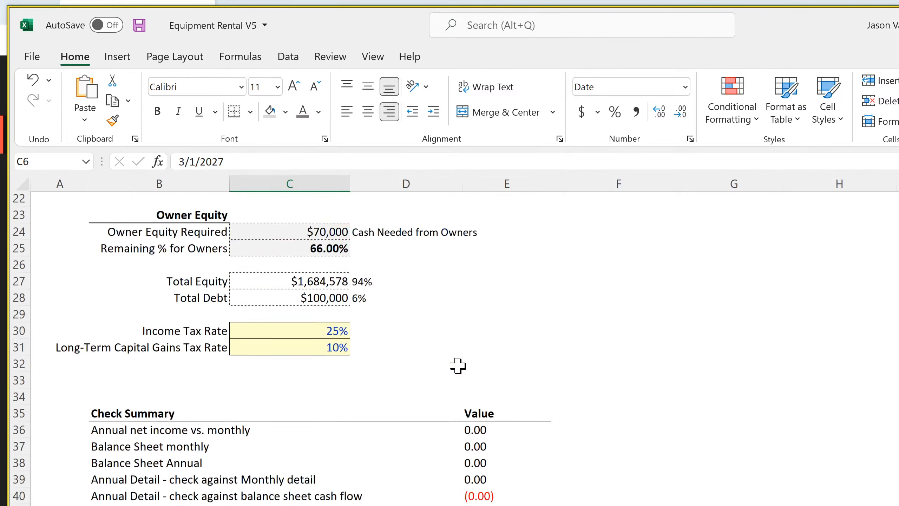
pyautogui.scroll(7, 480, 427)
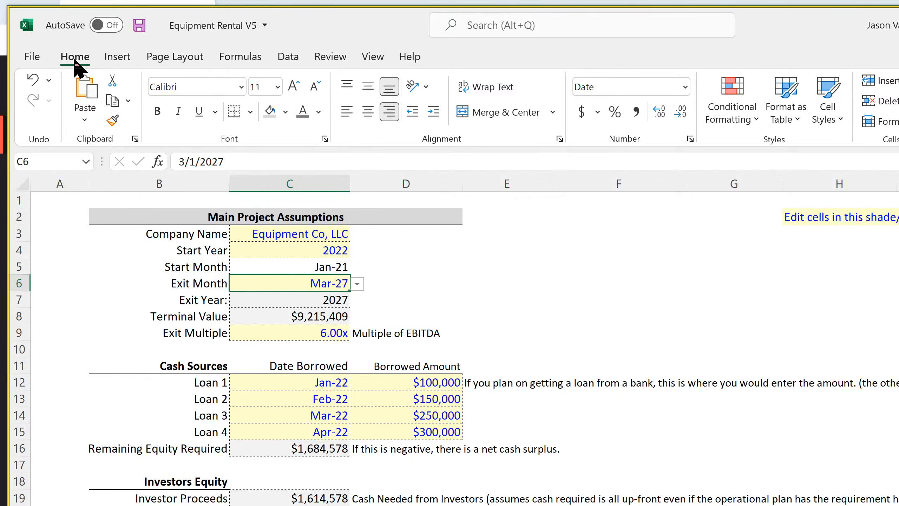
pyautogui.click(139, 25)
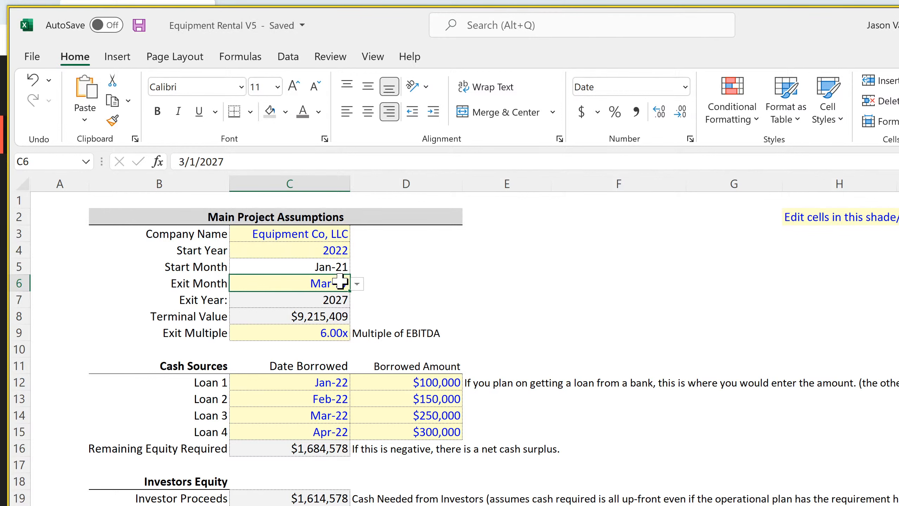
# Set the Exit Month to Dec-31 in the Main Project Assumptions and save the workbook
pyautogui.click(370, 283)
pyautogui.click(340, 284)
pyautogui.click(356, 283)
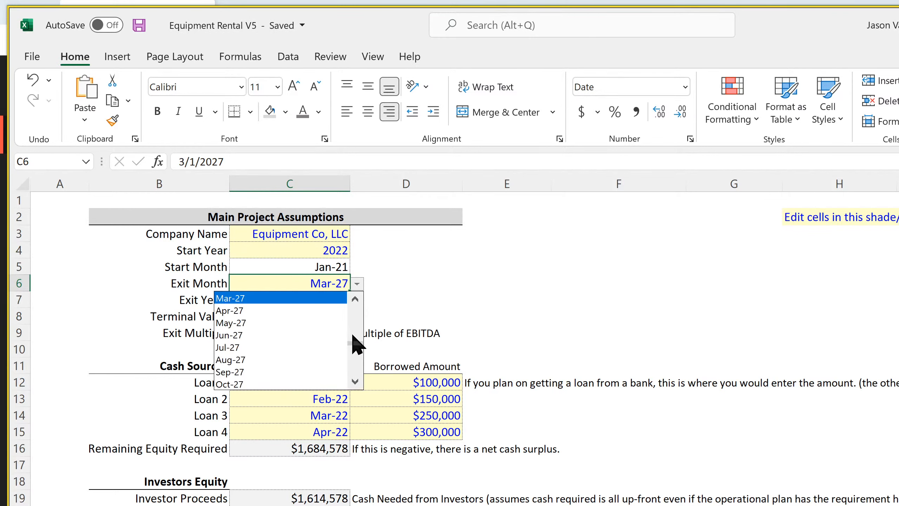
pyautogui.moveTo(358, 343); pyautogui.dragTo(355, 374)
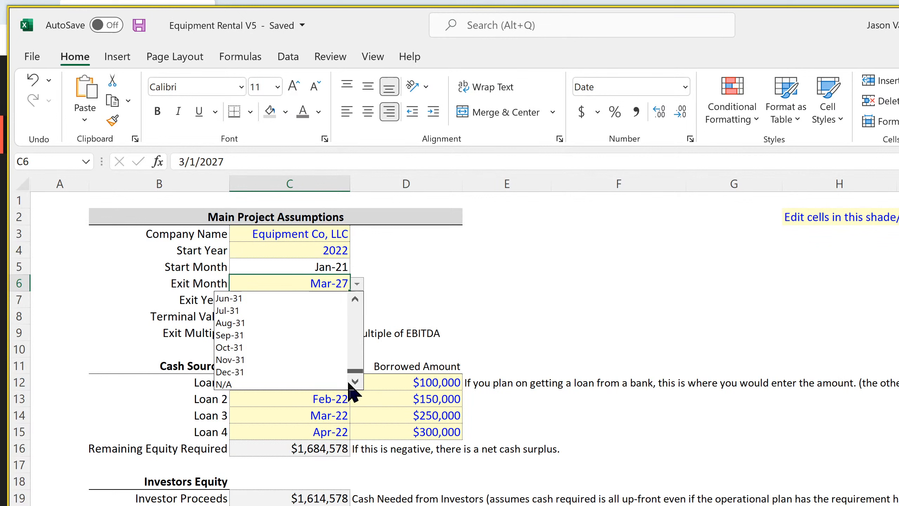
pyautogui.click(300, 382)
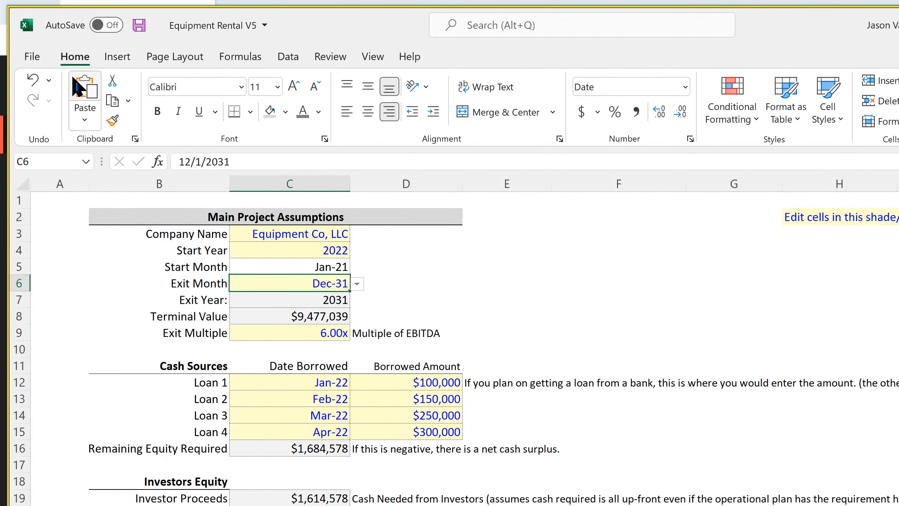
pyautogui.click(139, 25)
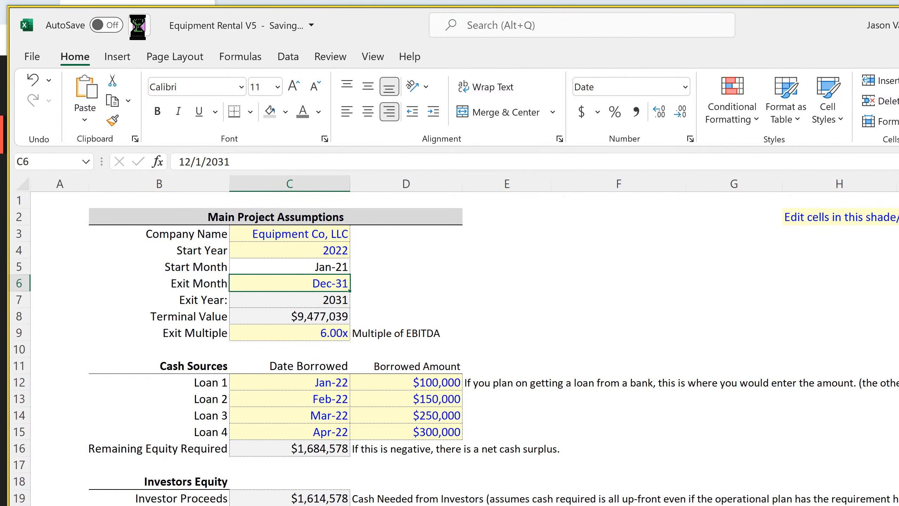
# Review the Check Summary values below the main project assumptions for the selected exit month
pyautogui.scroll(-4, 273, 415)
pyautogui.scroll(-4, 273, 416)
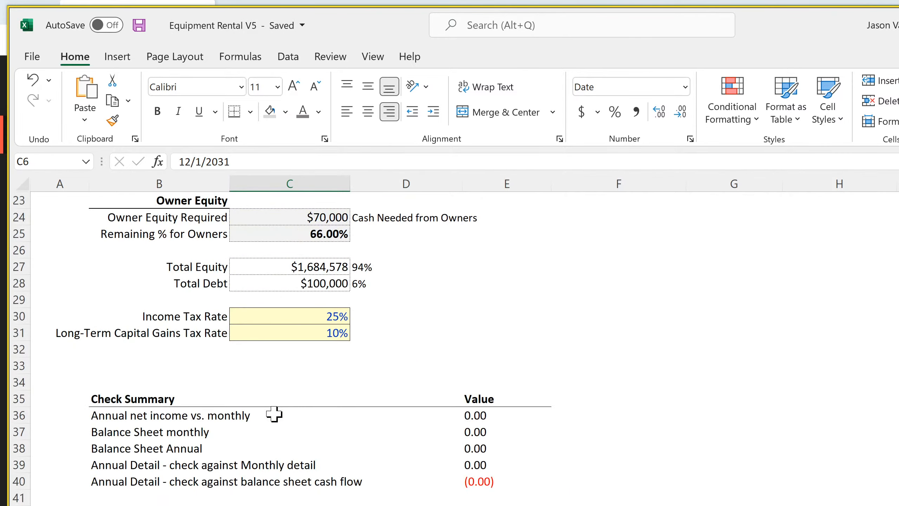
pyautogui.scroll(7, 272, 422)
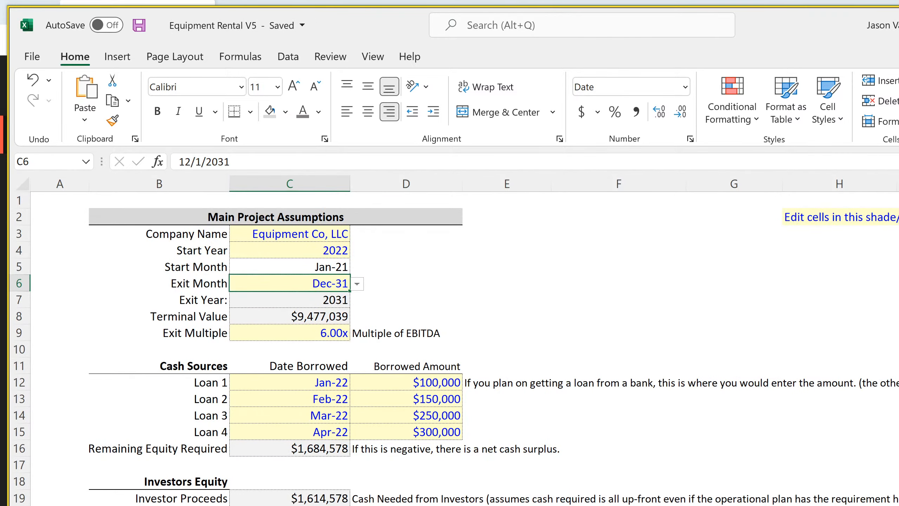
# Look through the equipment purchase and utilization, pricing, operating cost and Startup Costs sheets, ending on the Valuation sheet
pyautogui.hotkey('ctrl', 'pagedown')
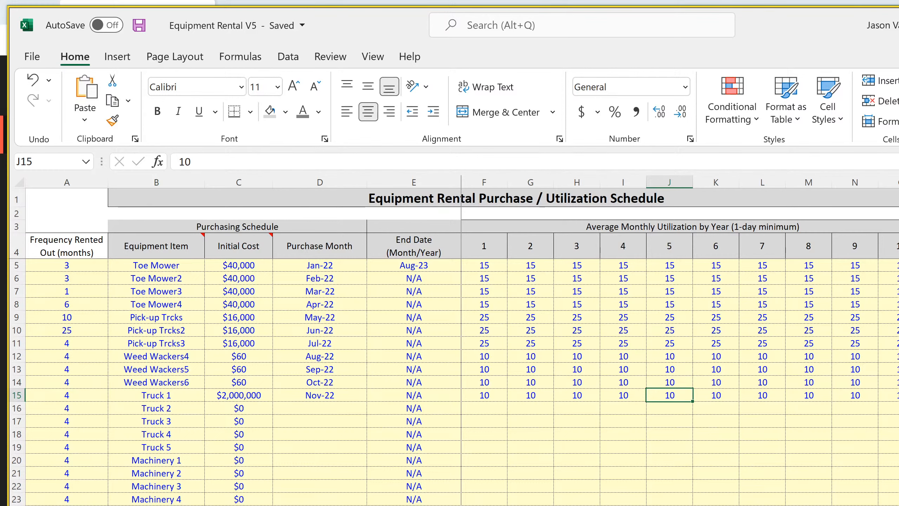
pyautogui.hotkey('ctrl', 'pagedown')
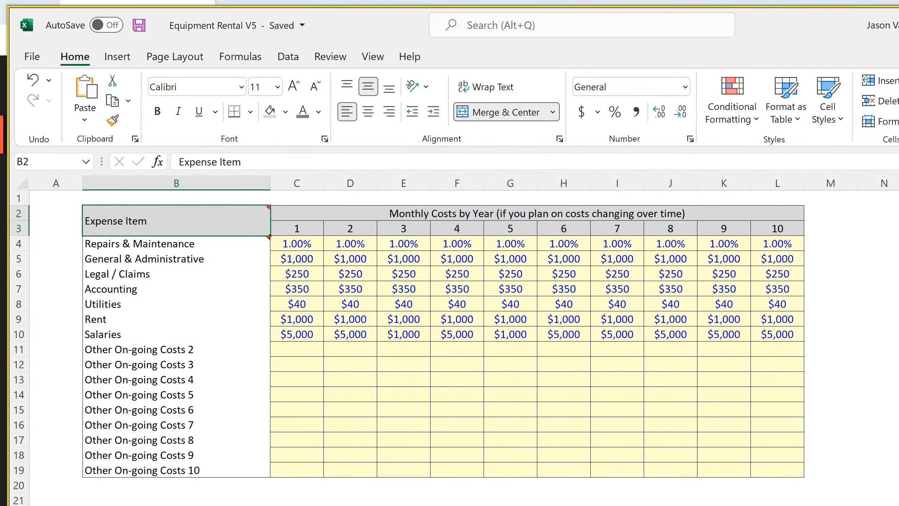
pyautogui.hotkey('ctrl', 'pagedown')
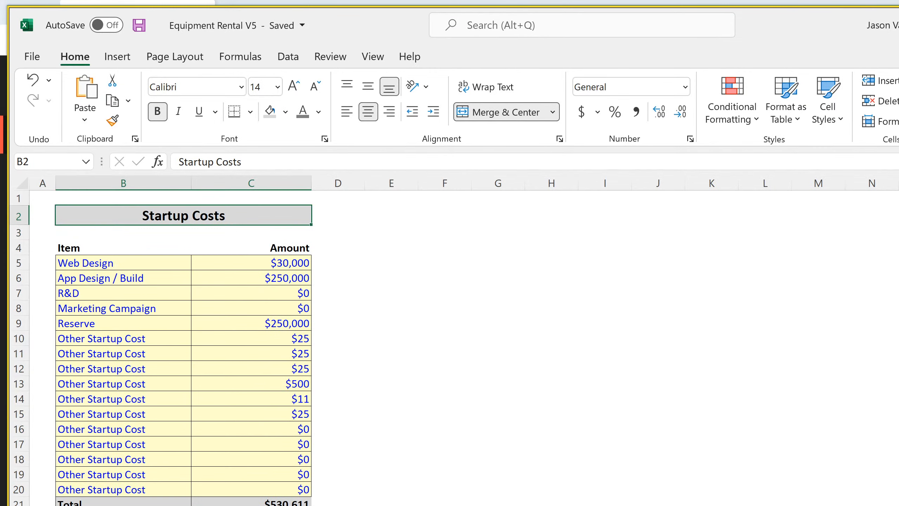
pyautogui.hotkey('ctrl', 'pagedown')
pyautogui.hotkey('ctrl', 'pagedown')
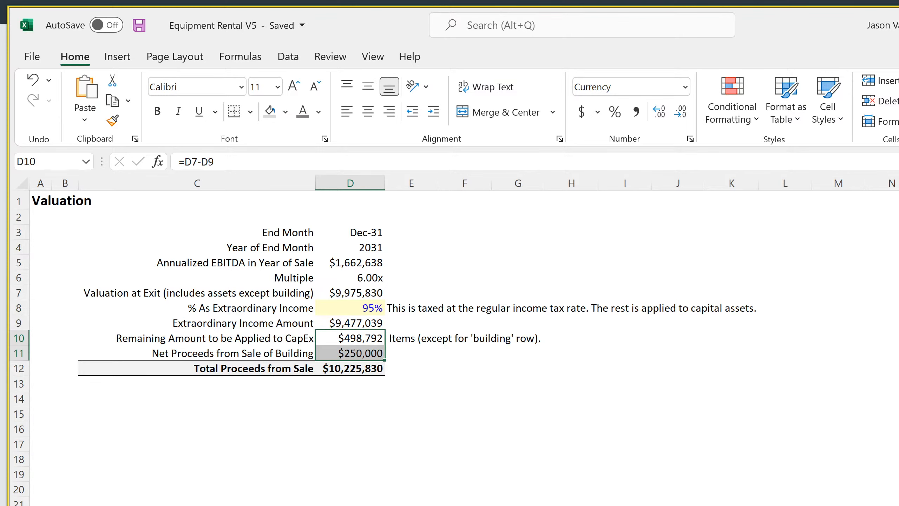
pyautogui.click(341, 474)
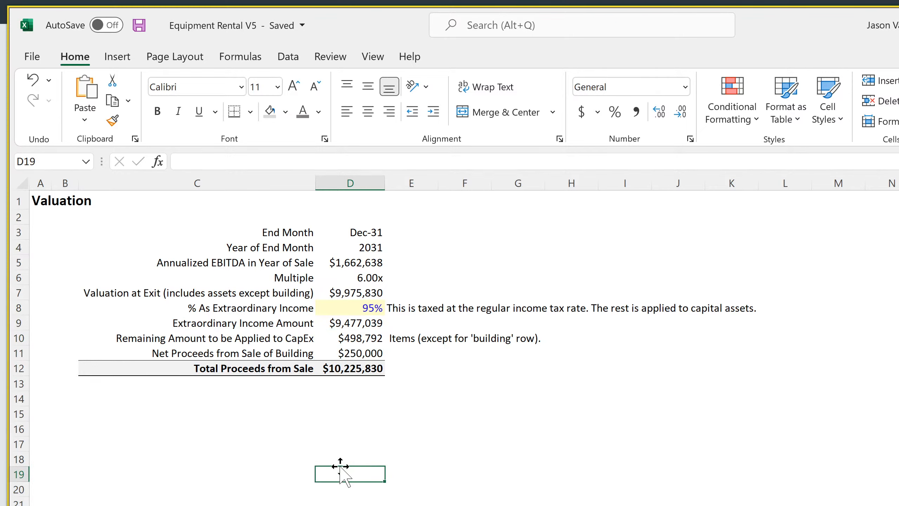